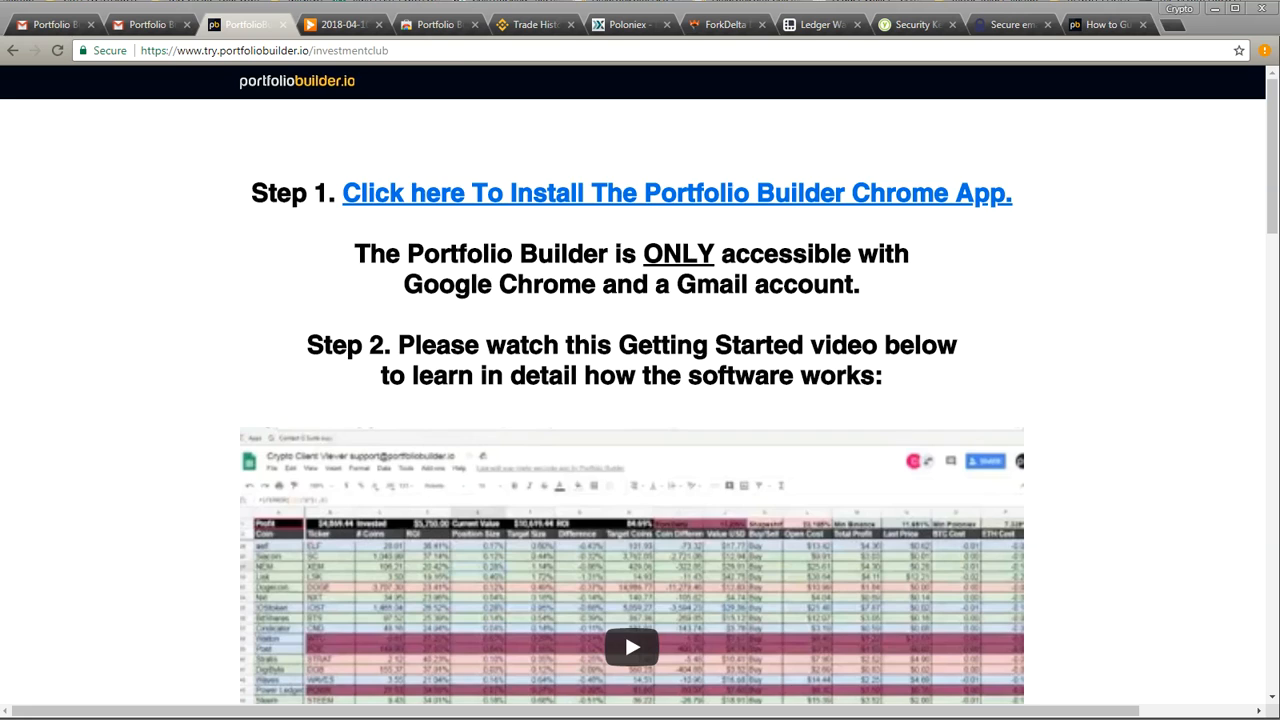
Step: Browse both pages of the Portfolio Builder How To Guides, down to the ForkDelta with MyEtherWallet guide on page 2
{"action": "left_click", "coordinate": [1105, 25]}
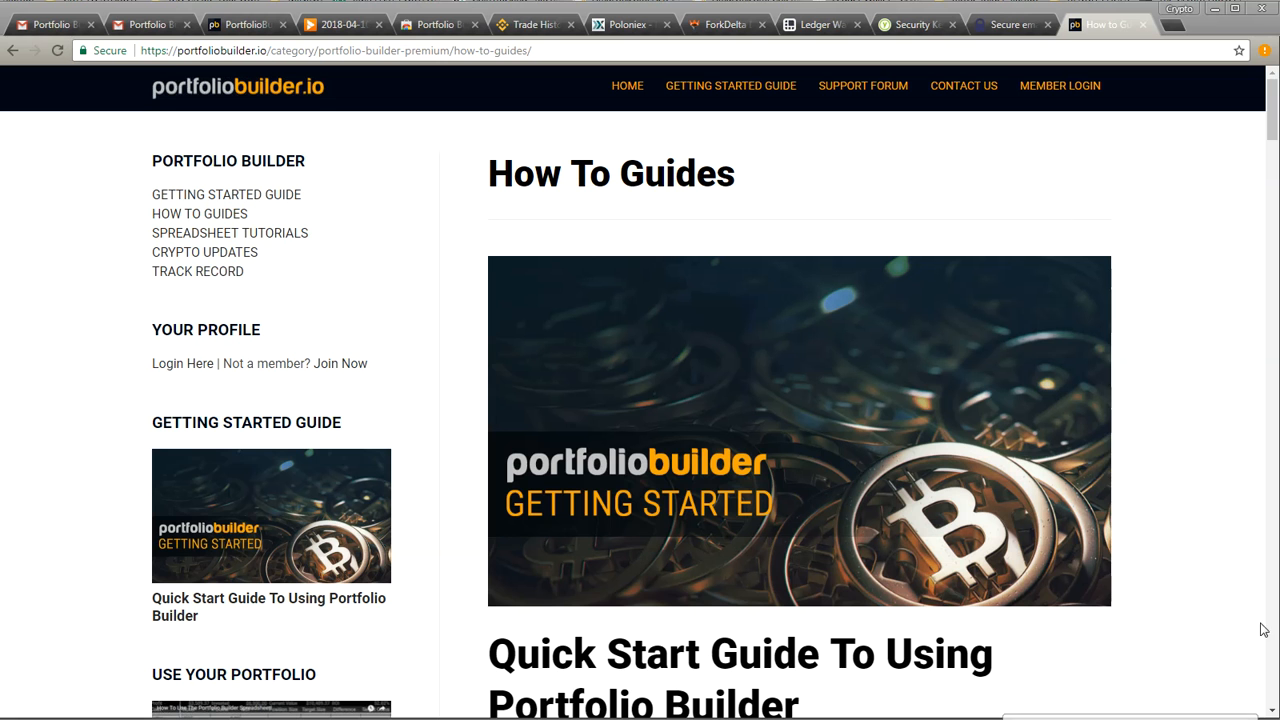
{"action": "left_click_drag", "start_coordinate": [1270, 132], "coordinate": [1276, 640]}
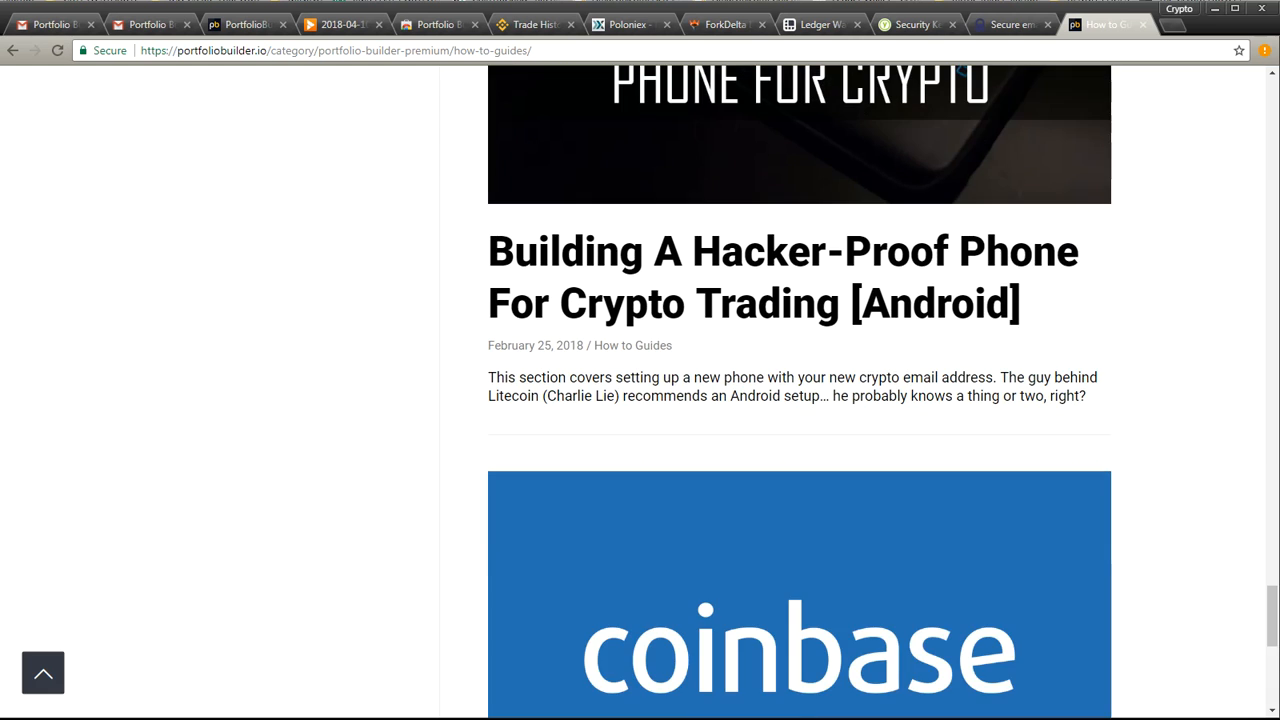
{"action": "scroll", "coordinate": [1170, 487], "scroll_direction": "down", "scroll_amount": 4}
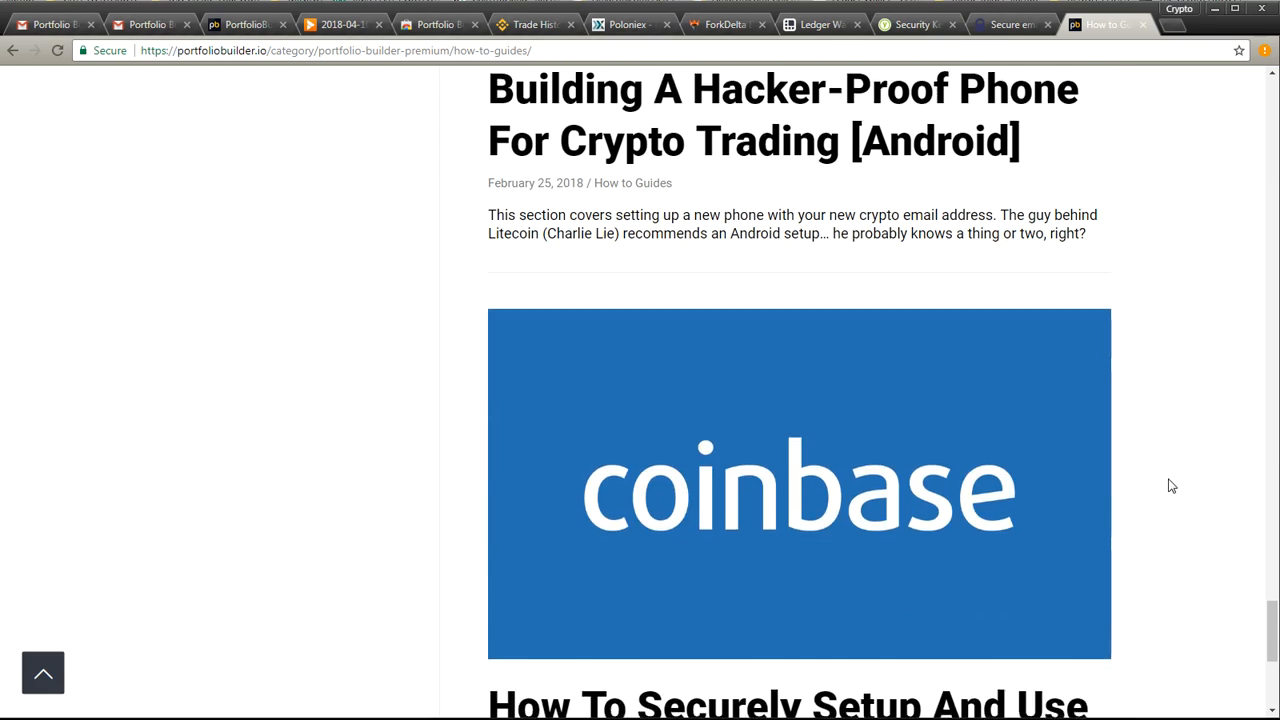
{"action": "scroll", "coordinate": [1170, 487], "scroll_direction": "down", "scroll_amount": 2}
{"action": "left_click", "coordinate": [589, 577]}
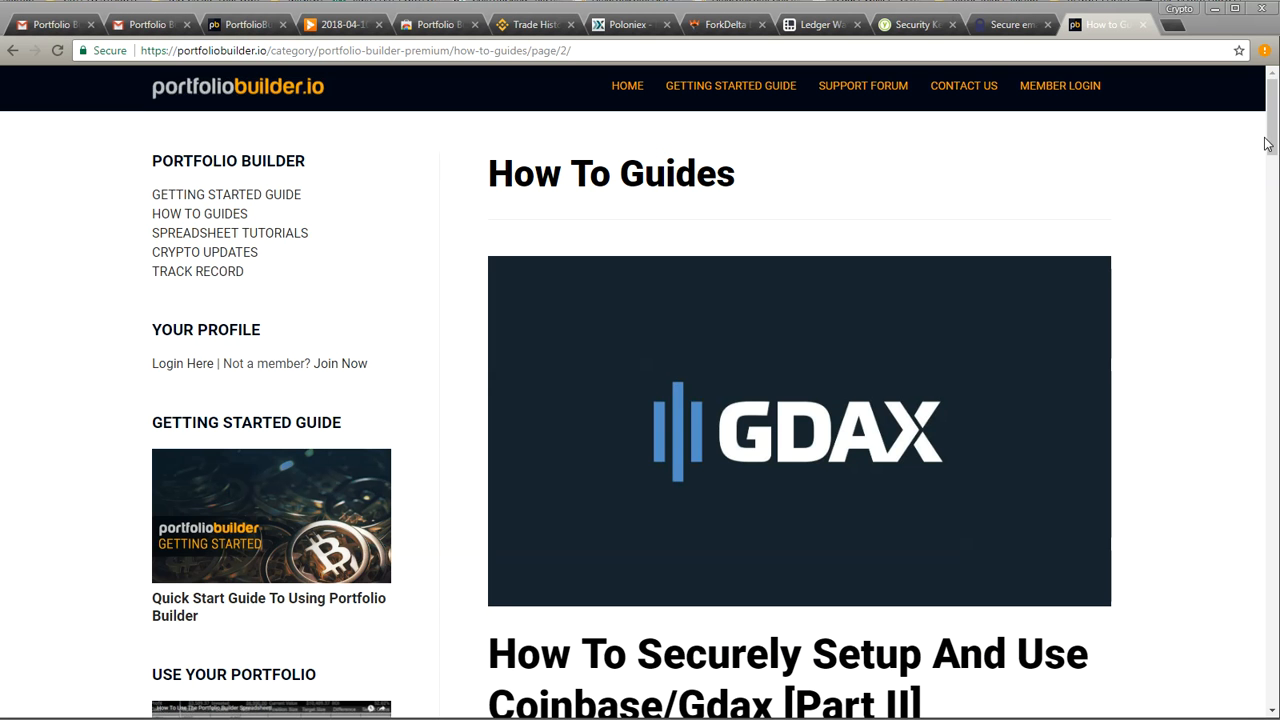
{"action": "left_click_drag", "start_coordinate": [1272, 143], "coordinate": [1274, 380]}
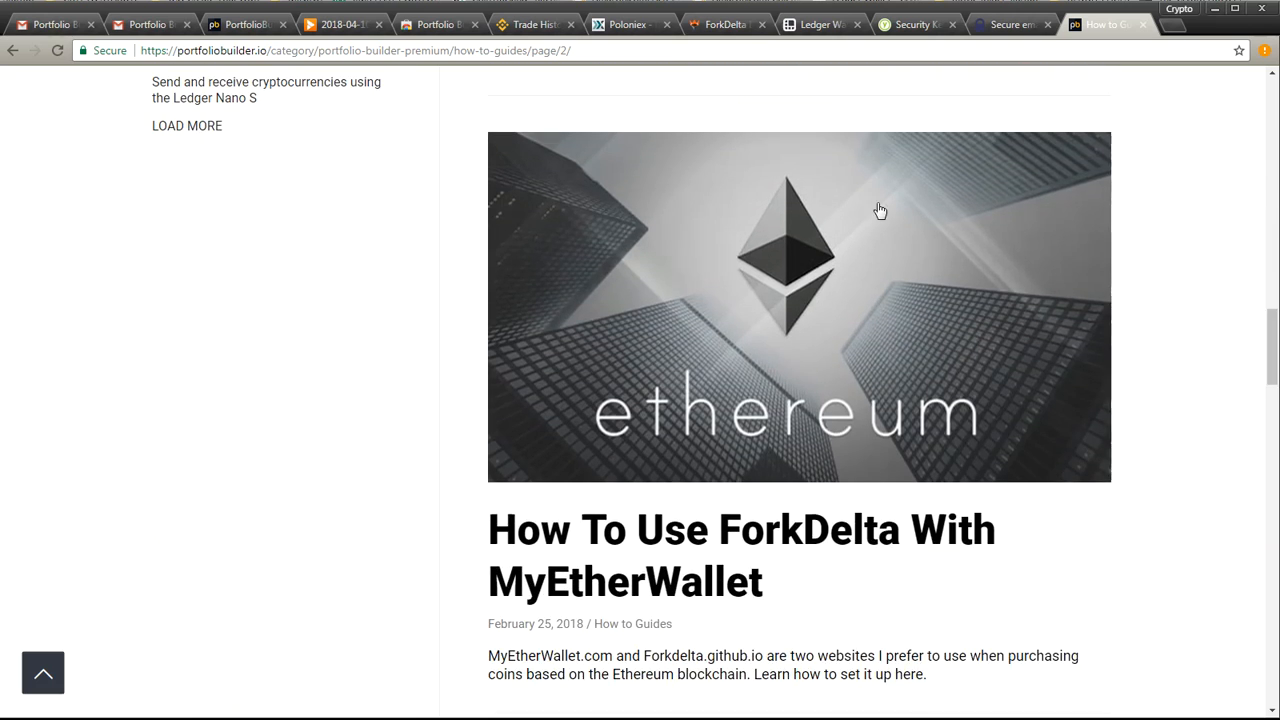
Step: Install the free Portfolio Builder add-on for Google Sheets, grant its requested permissions for the Google account, and dismiss the introductory tip
{"action": "left_click", "coordinate": [230, 25]}
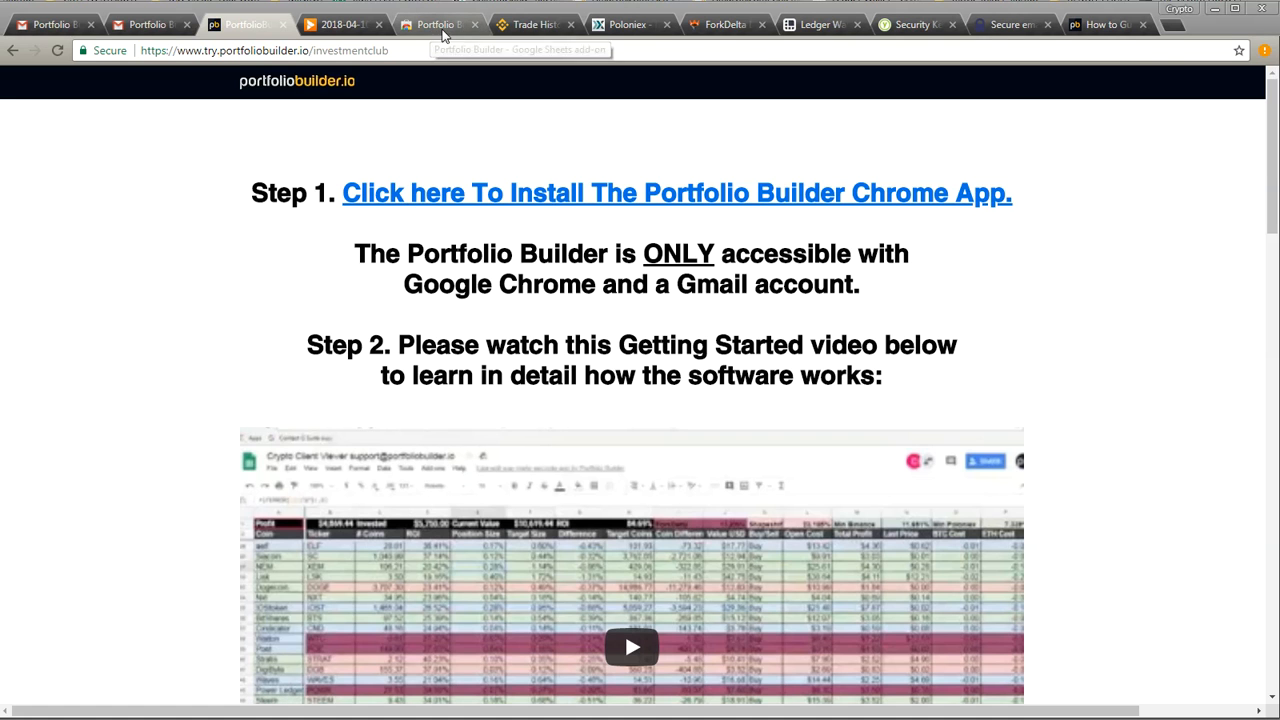
{"action": "left_click", "coordinate": [432, 27]}
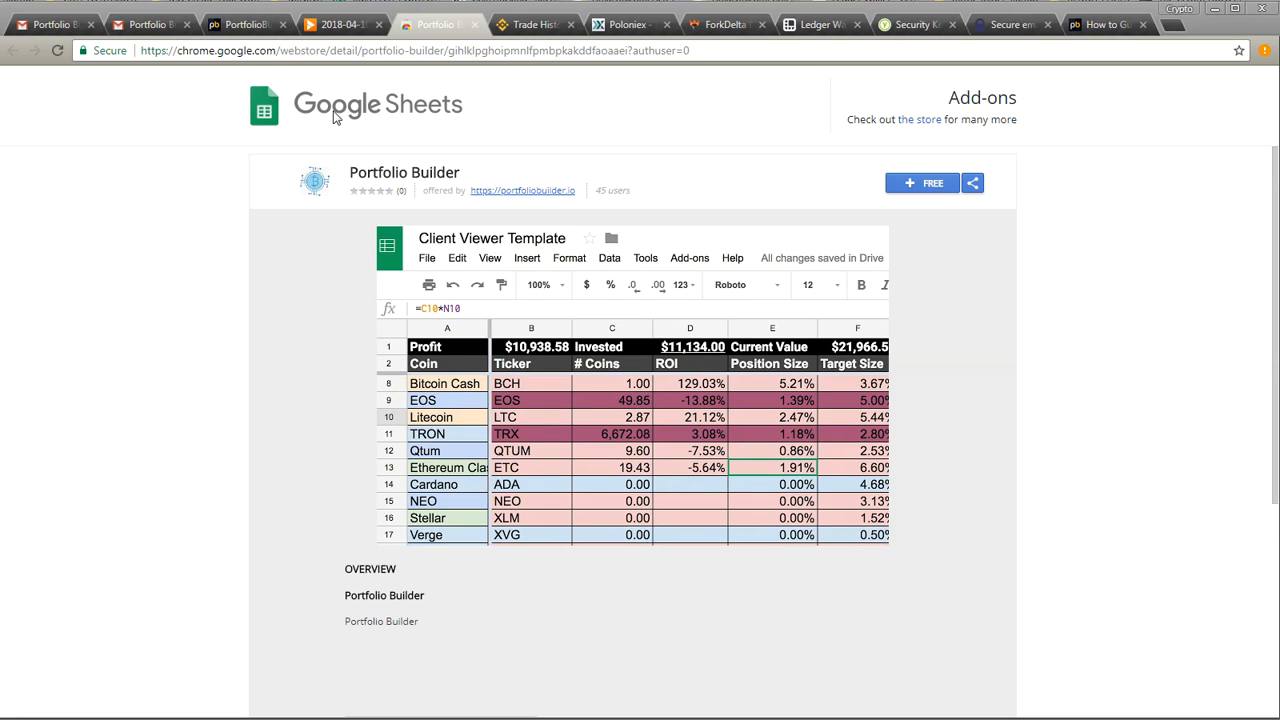
{"action": "left_click", "coordinate": [929, 186]}
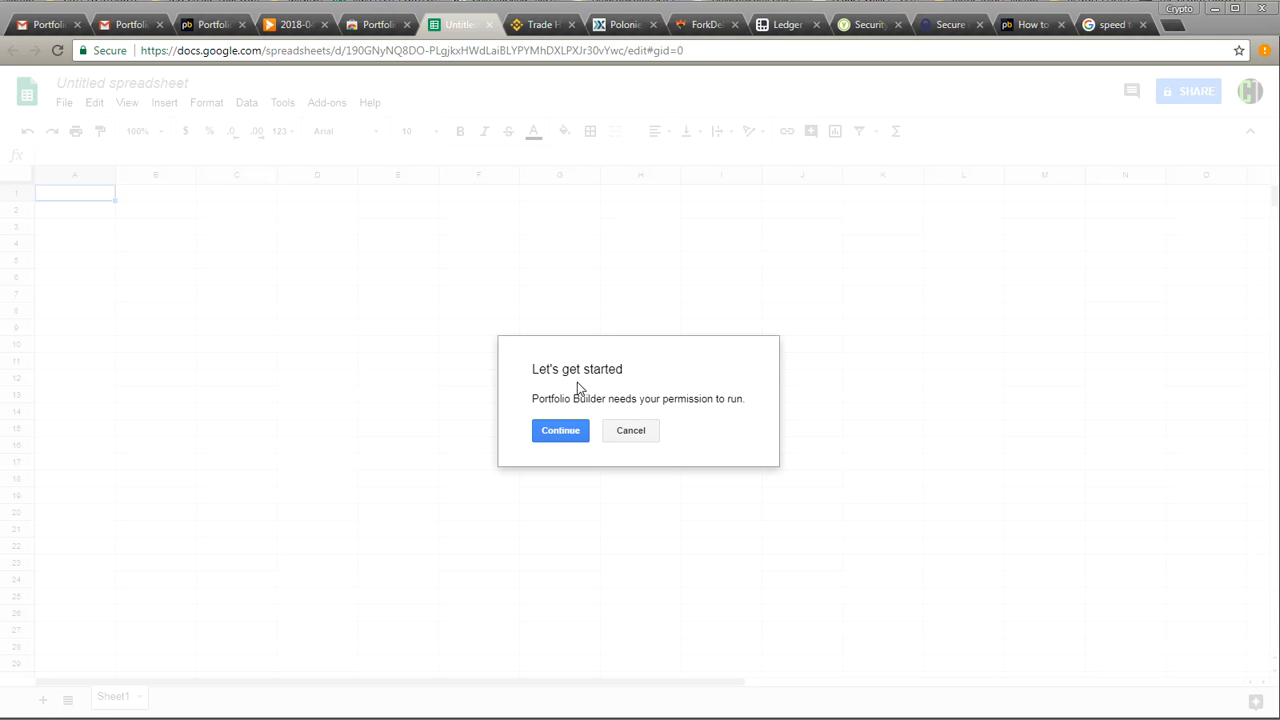
{"action": "left_click", "coordinate": [563, 432]}
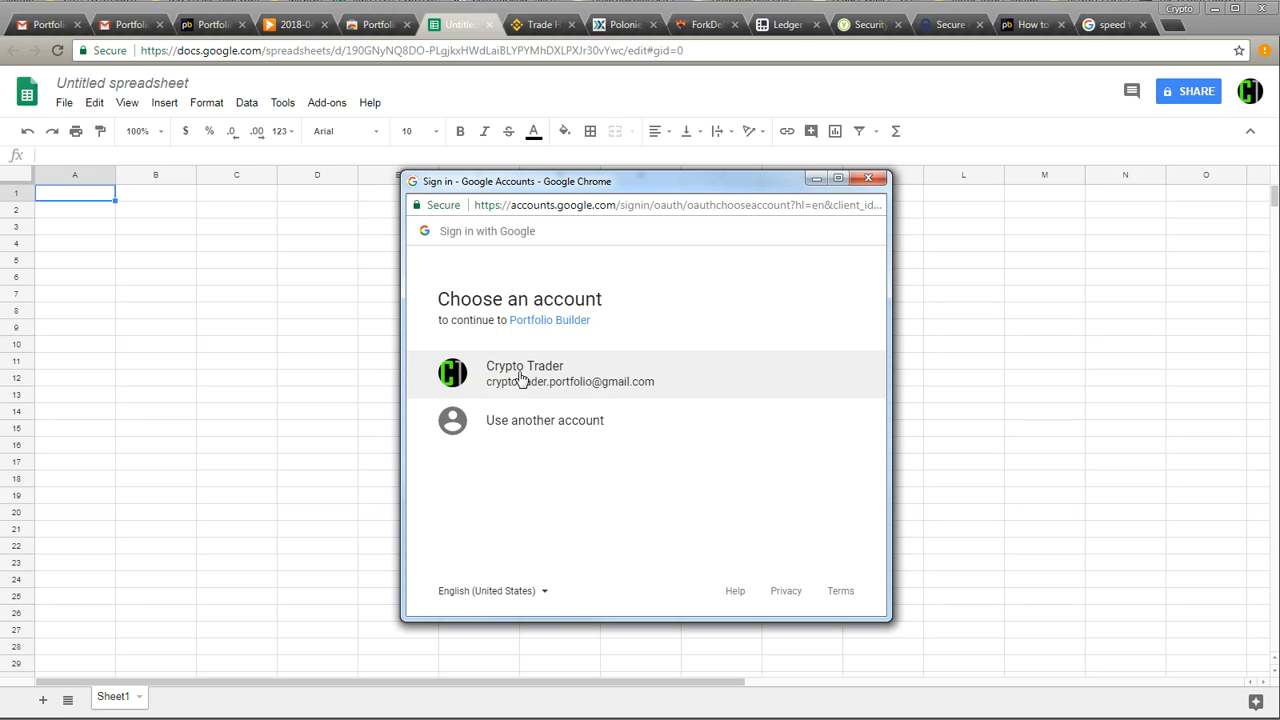
{"action": "left_click", "coordinate": [520, 377]}
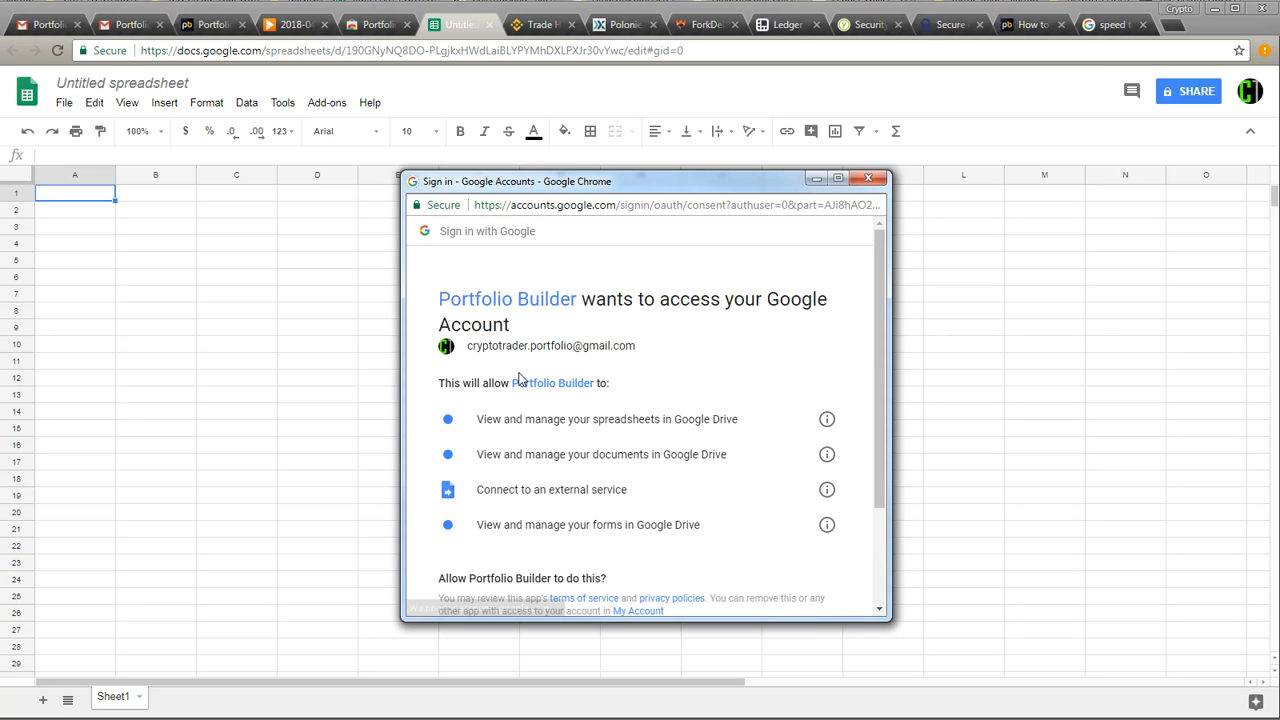
{"action": "scroll", "coordinate": [521, 388], "scroll_direction": "down", "scroll_amount": 3}
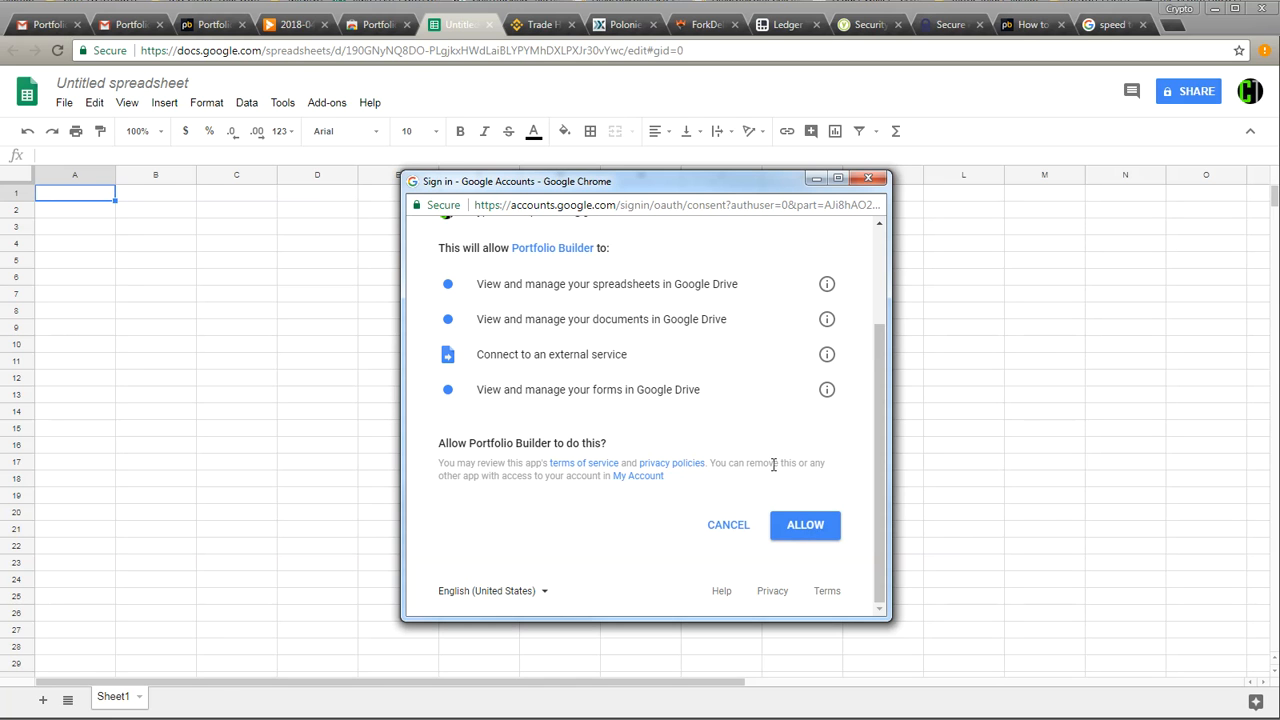
{"action": "left_click_drag", "start_coordinate": [424, 276], "coordinate": [832, 395]}
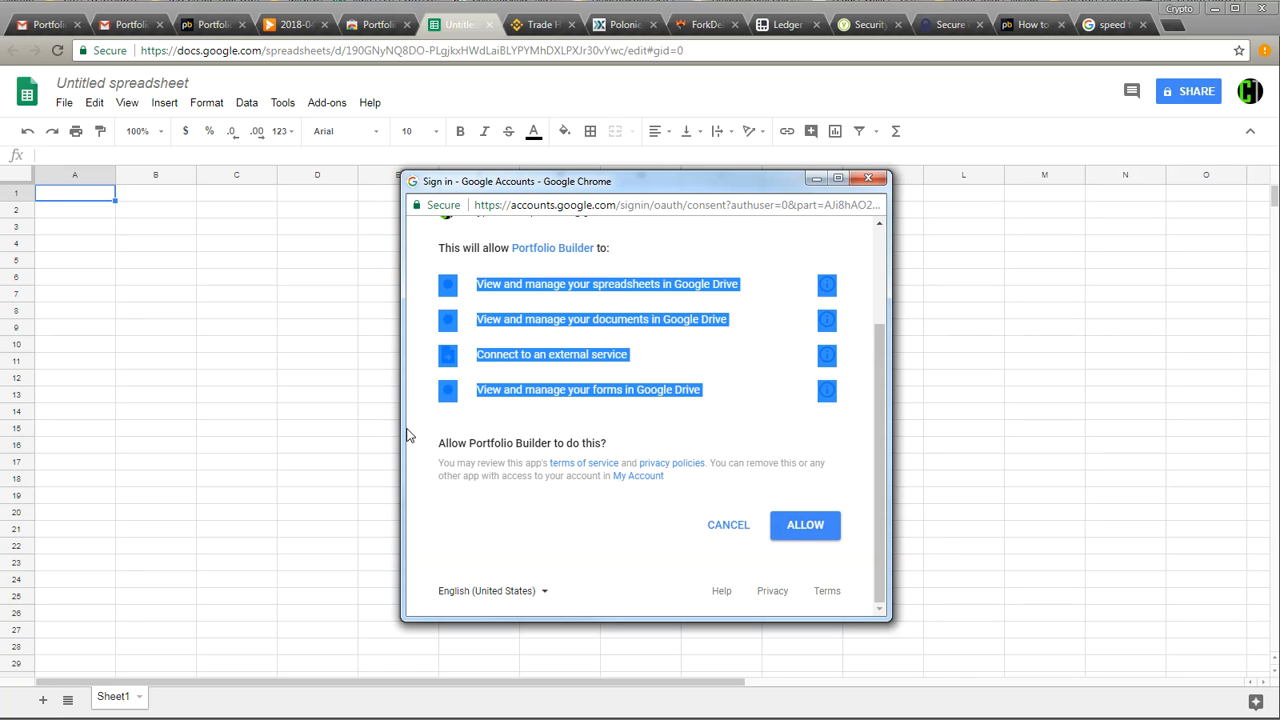
{"action": "left_click_drag", "start_coordinate": [405, 435], "coordinate": [406, 435]}
{"action": "left_click", "coordinate": [809, 536]}
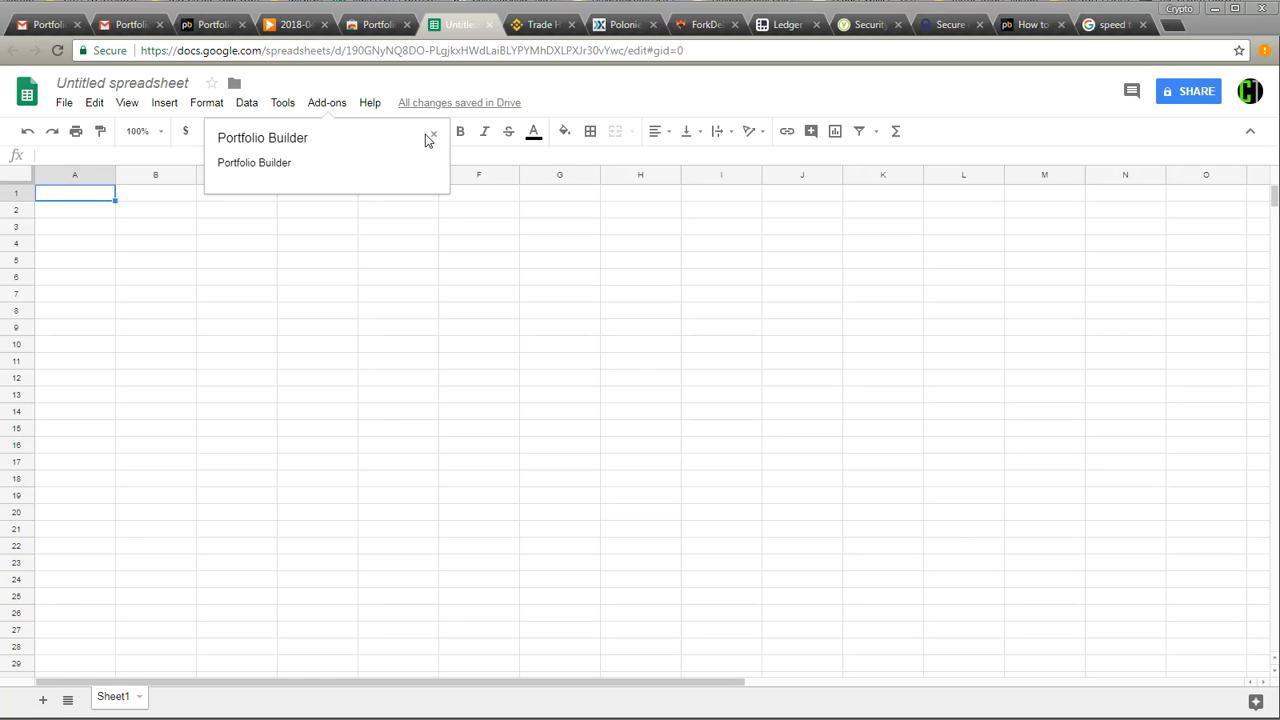
{"action": "left_click", "coordinate": [434, 137]}
Step: Check the Portfolio Builder commands among the add-ons of the untitled spreadsheet, and close that spreadsheet
{"action": "left_click", "coordinate": [338, 104]}
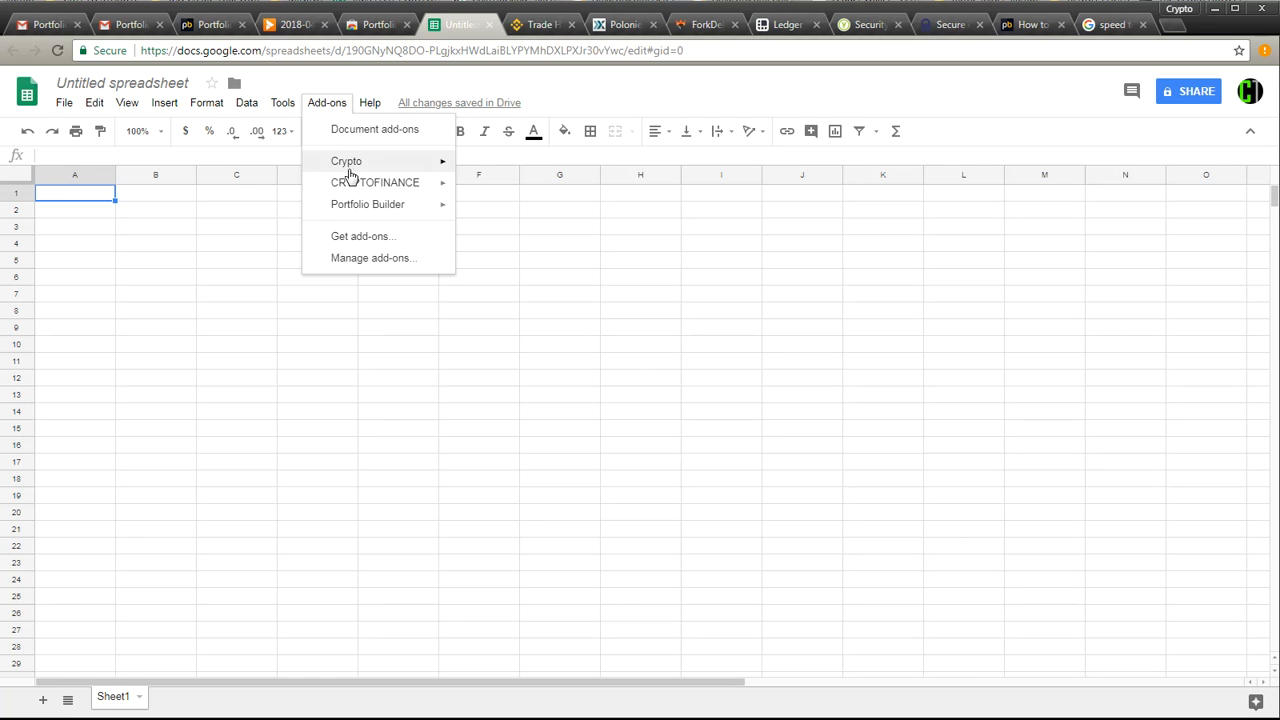
{"action": "mouse_move", "coordinate": [352, 207]}
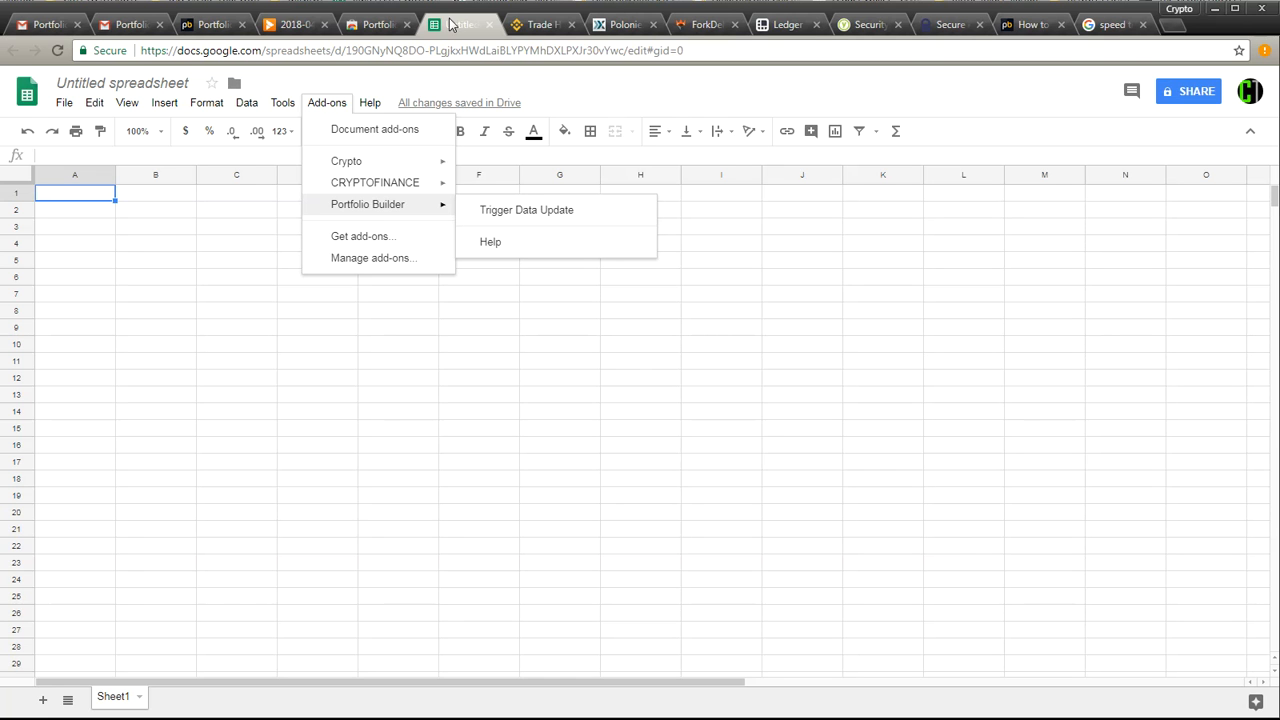
{"action": "left_click", "coordinate": [490, 27]}
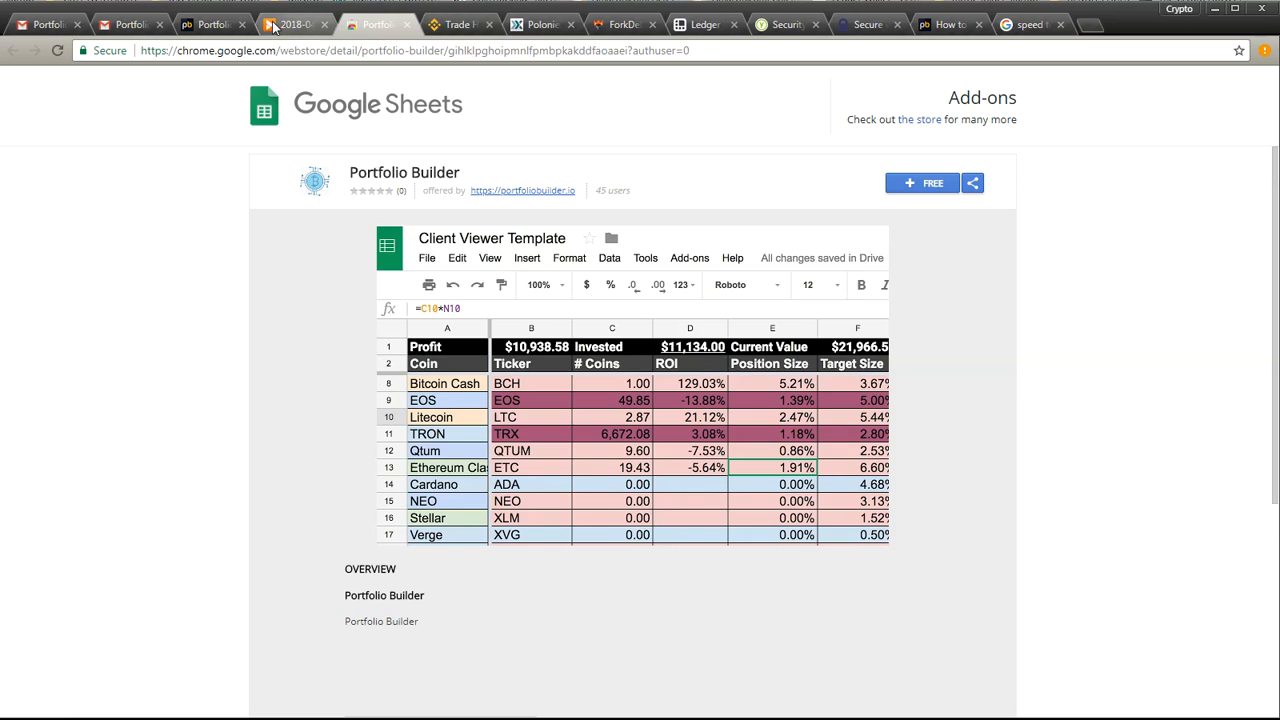
Step: Open the shared Portfolio Builder Viewer and Portfolio Builder Editor spreadsheets from their Gmail invitations, and acknowledge the view-history notice
{"action": "left_click", "coordinate": [295, 24]}
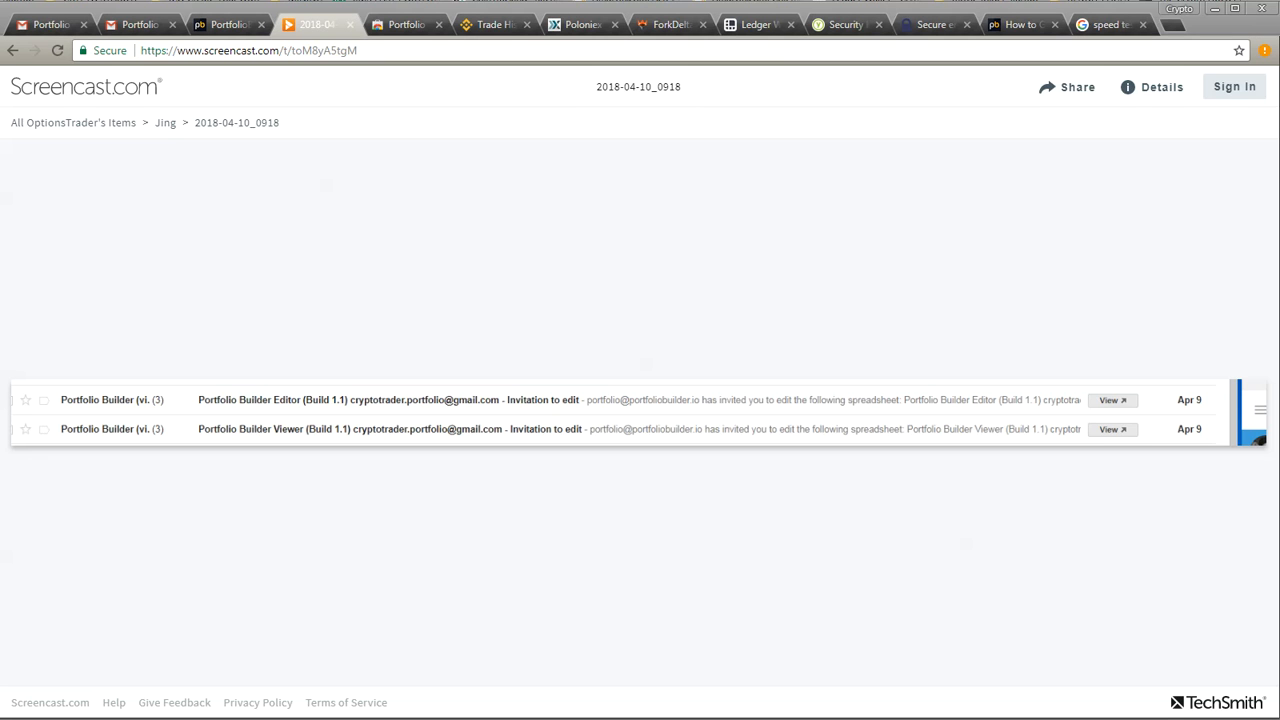
{"action": "left_click", "coordinate": [133, 24]}
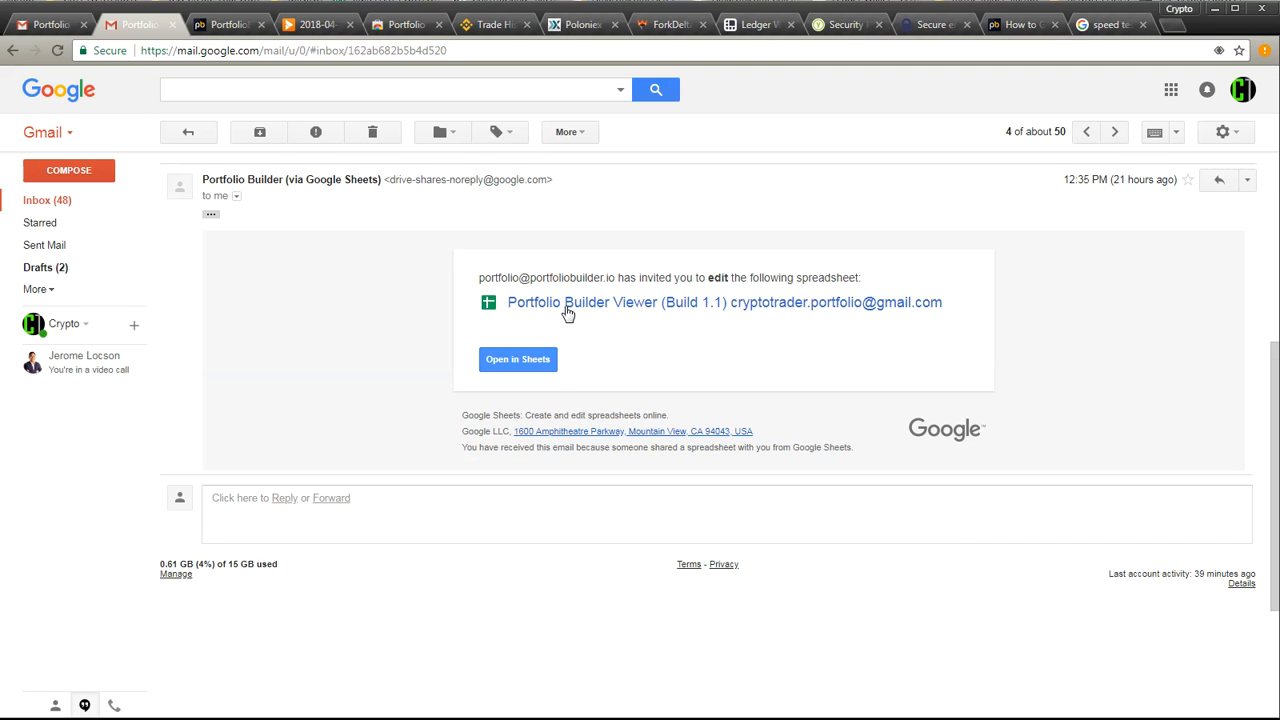
{"action": "left_click", "coordinate": [38, 25]}
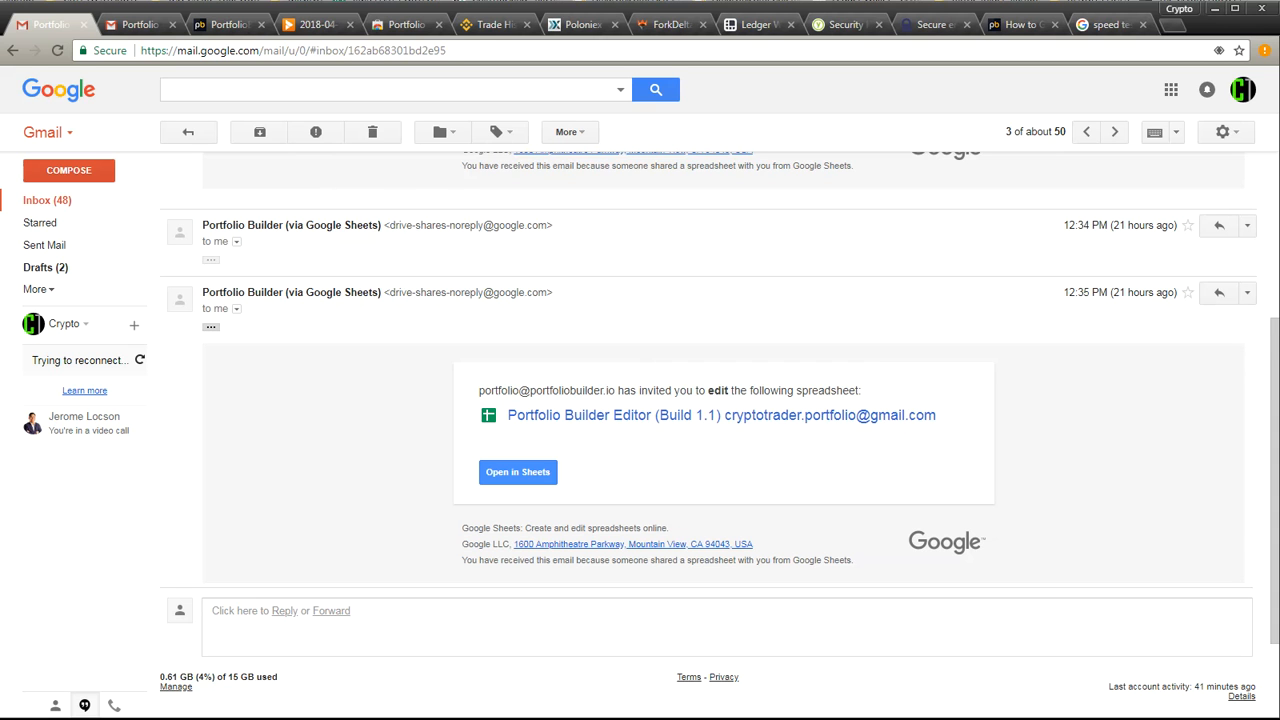
{"action": "left_click", "coordinate": [145, 27]}
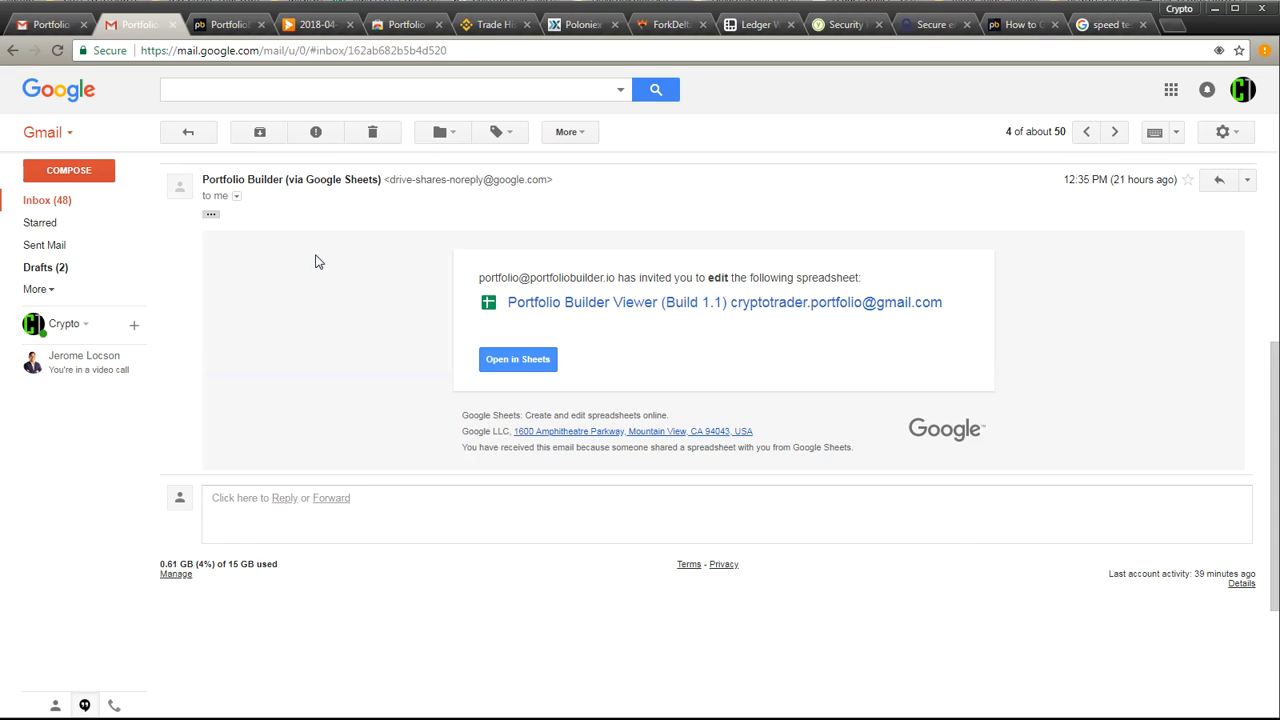
{"action": "left_click", "coordinate": [536, 368]}
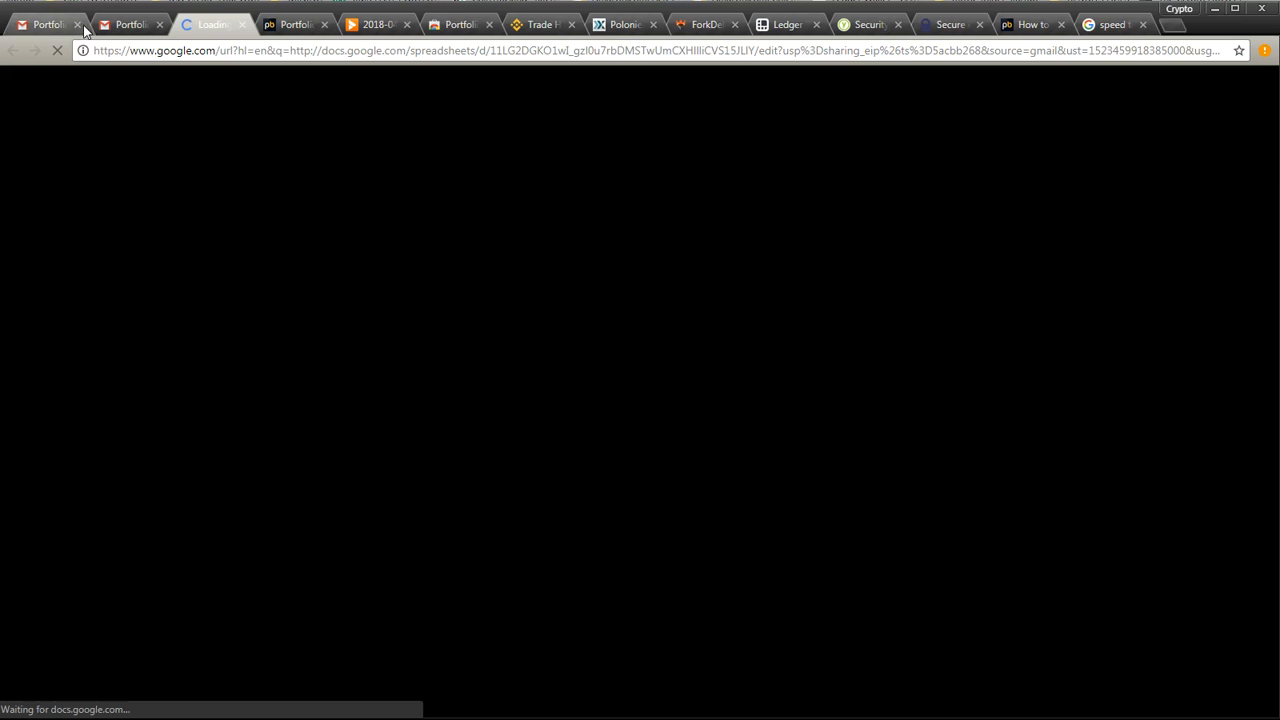
{"action": "left_click", "coordinate": [50, 27]}
{"action": "left_click", "coordinate": [518, 472]}
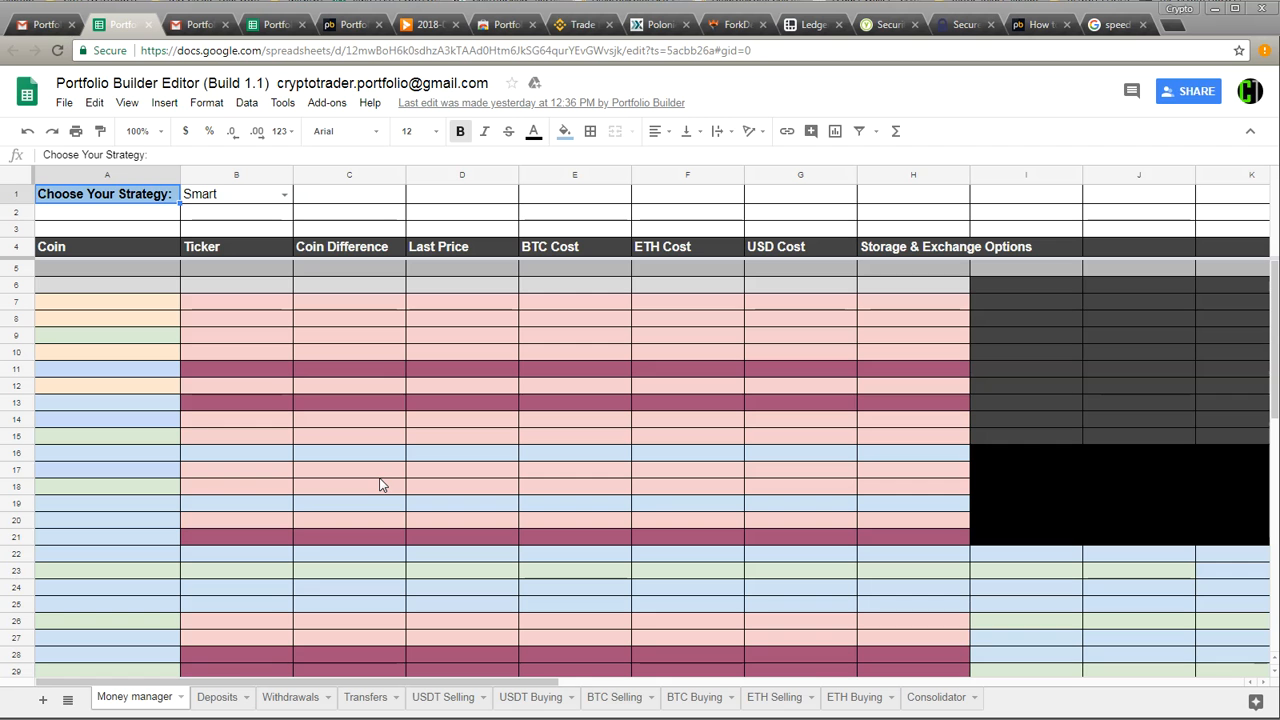
{"action": "left_click", "coordinate": [203, 24]}
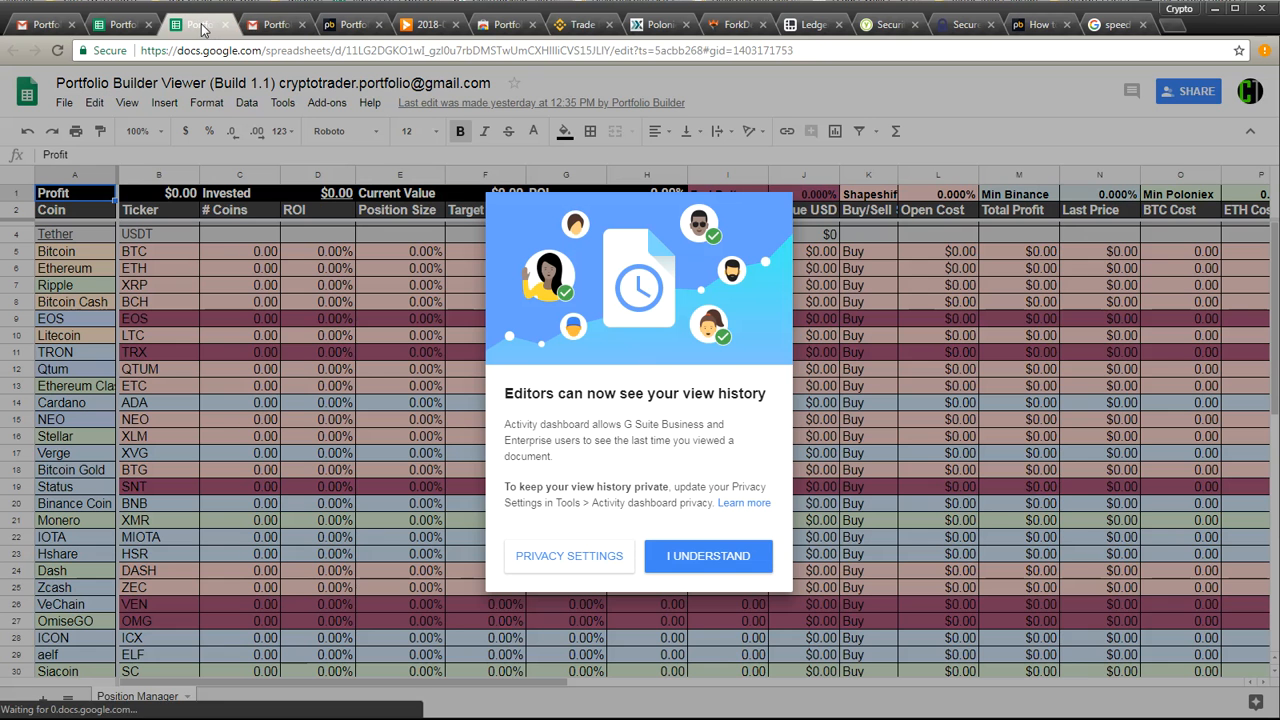
{"action": "left_click", "coordinate": [686, 565]}
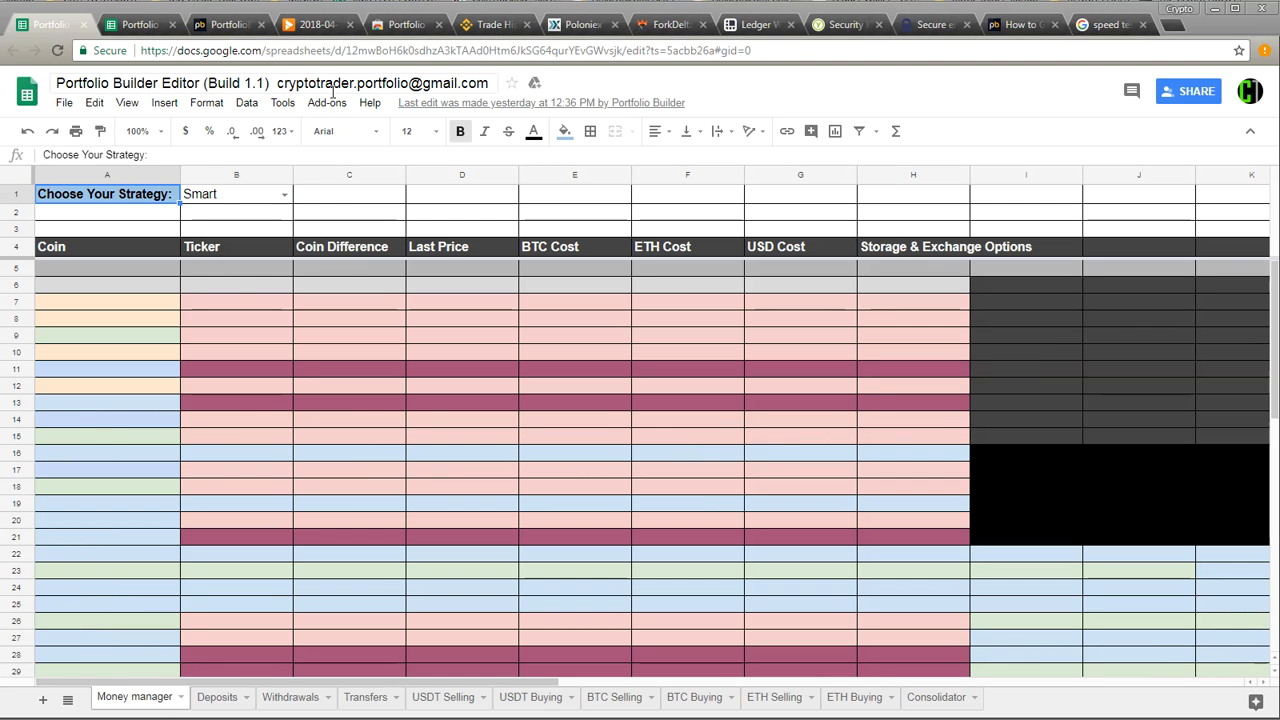
Step: Run the Portfolio Builder add-on's Trigger Data Update in the Portfolio Builder Editor spreadsheet
{"action": "left_click", "coordinate": [327, 102]}
{"action": "mouse_move", "coordinate": [380, 206]}
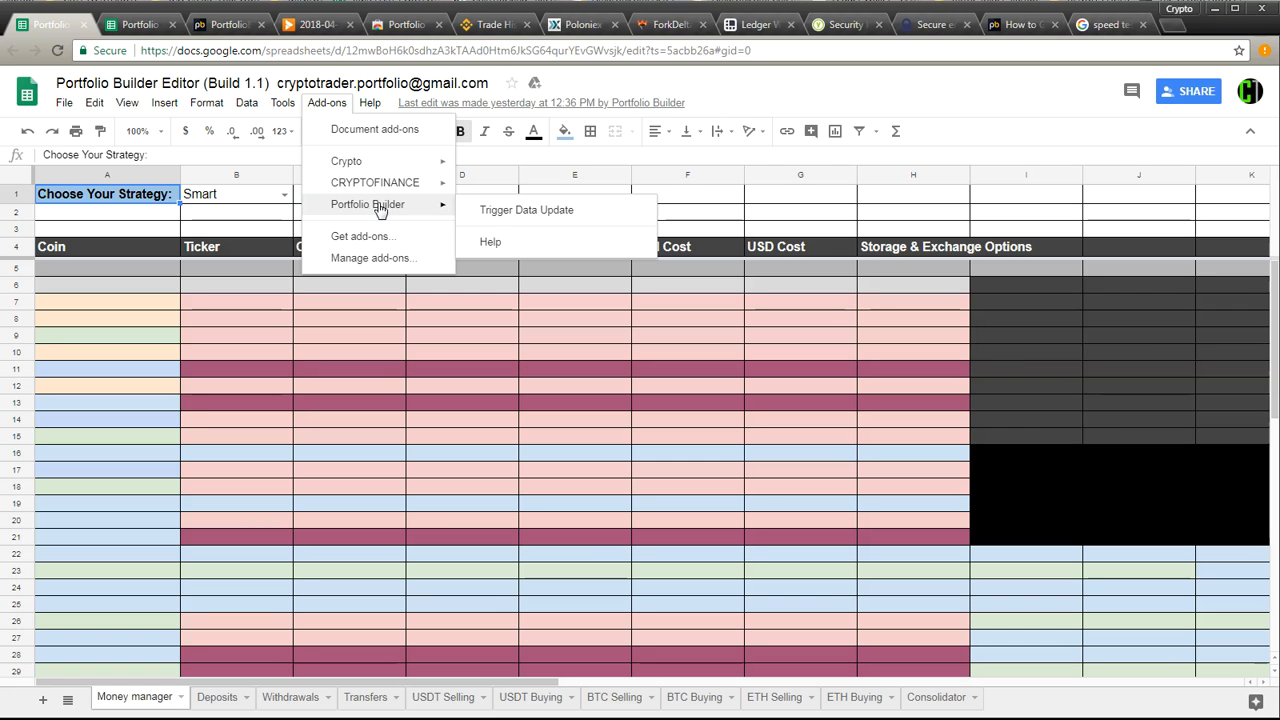
{"action": "left_click", "coordinate": [538, 220]}
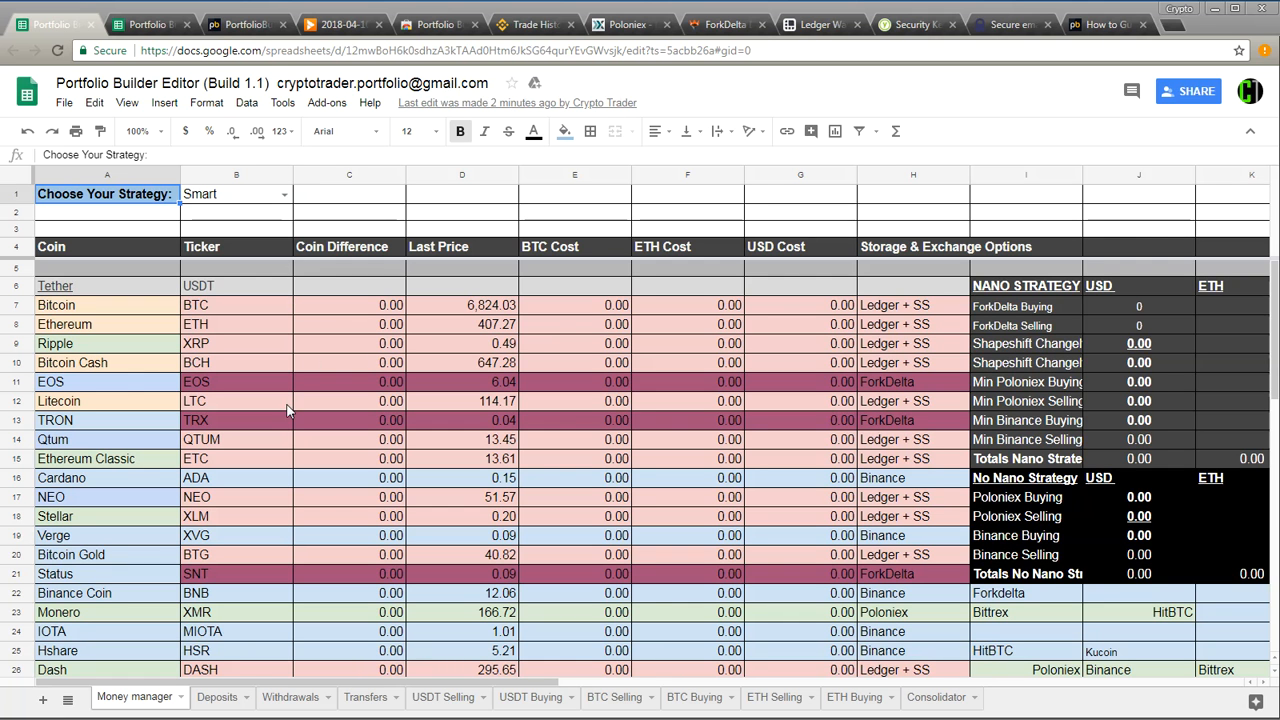
Step: Review the coin rows in the Viewer spreadsheet and the Editor's Money manager sheet, dismissing the Explore suggestion
{"action": "left_click", "coordinate": [147, 24]}
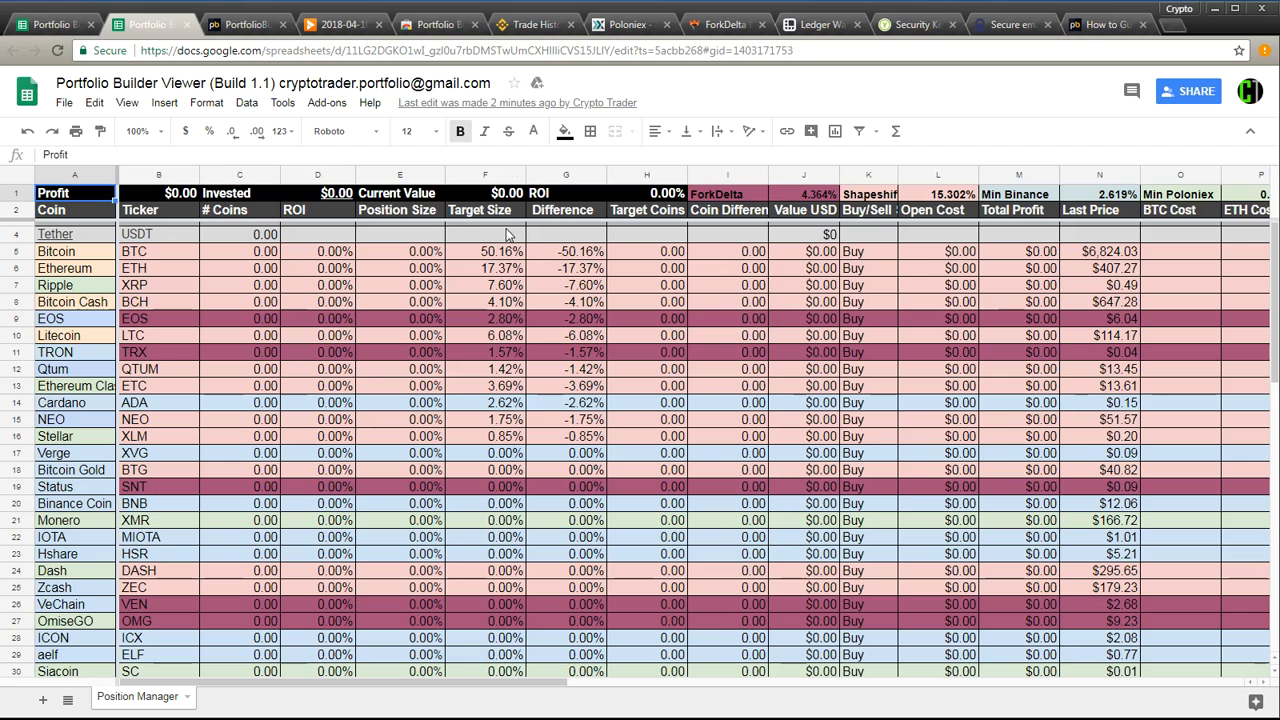
{"action": "left_click", "coordinate": [656, 520]}
{"action": "scroll", "coordinate": [660, 500], "scroll_direction": "down", "scroll_amount": 2}
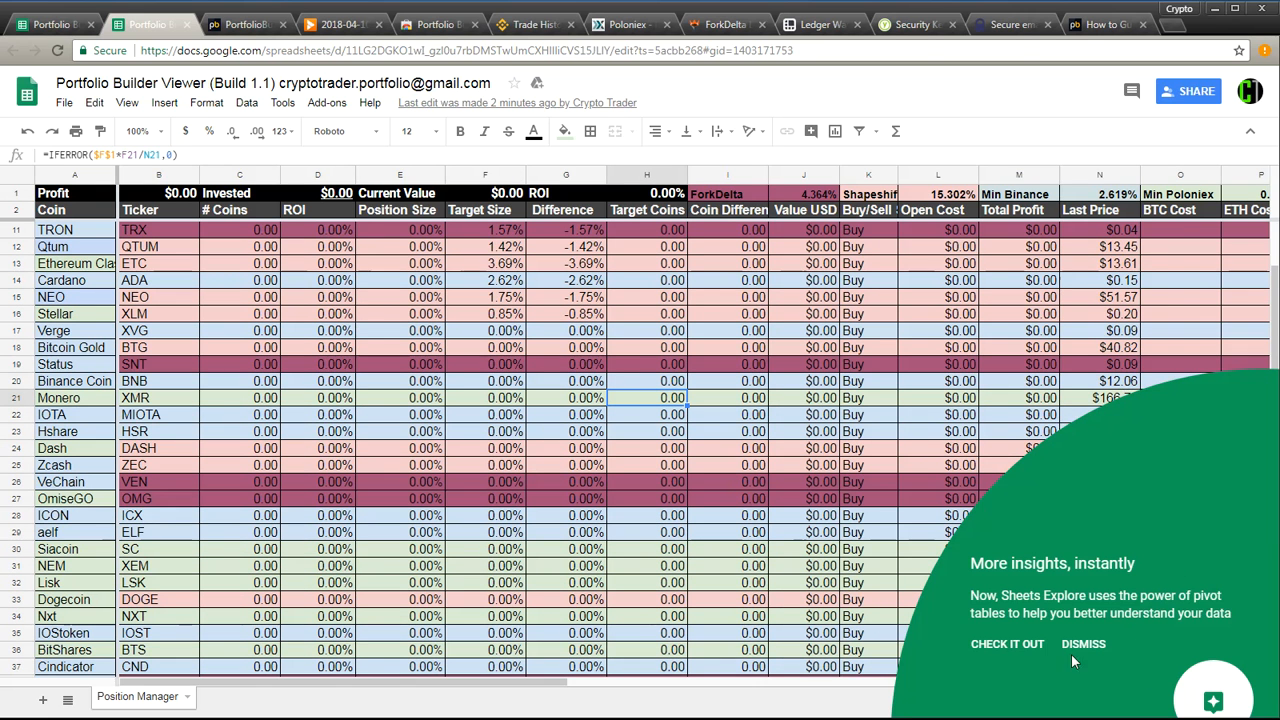
{"action": "left_click", "coordinate": [1082, 644]}
{"action": "left_click", "coordinate": [32, 28]}
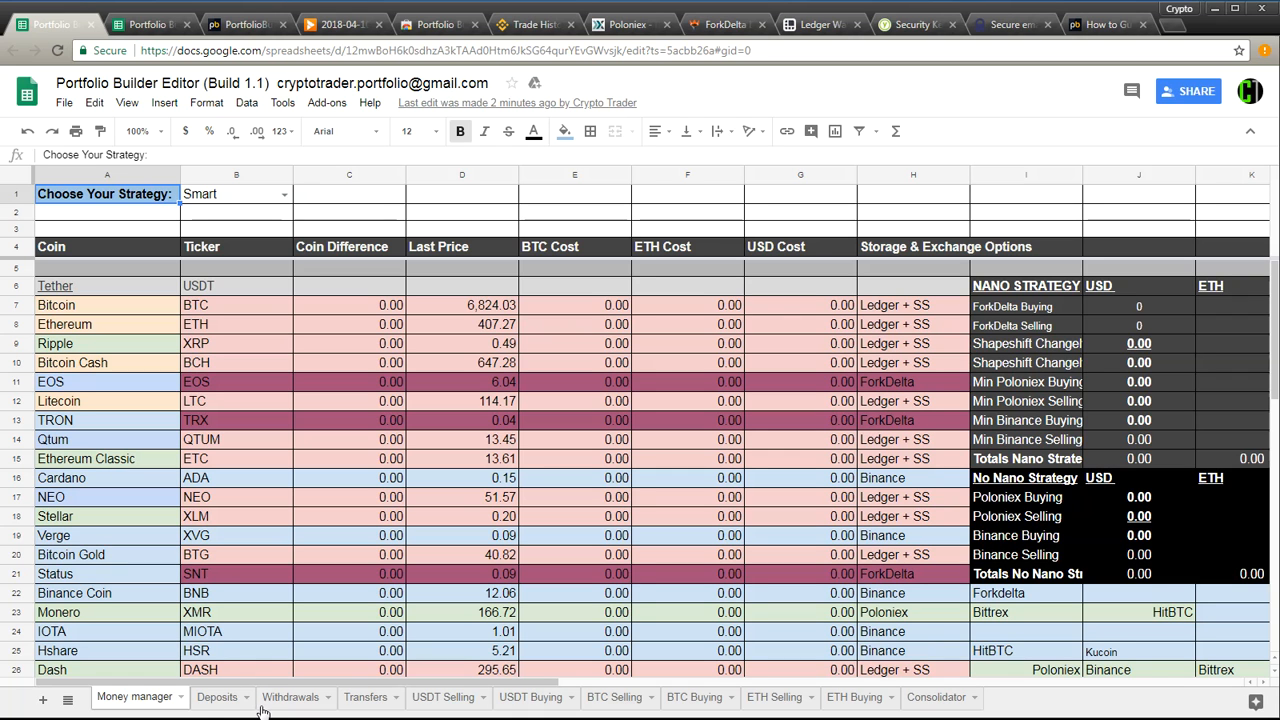
{"action": "left_click", "coordinate": [352, 495]}
{"action": "scroll", "coordinate": [364, 470], "scroll_direction": "down", "scroll_amount": 2}
{"action": "scroll", "coordinate": [364, 472], "scroll_direction": "down", "scroll_amount": 3}
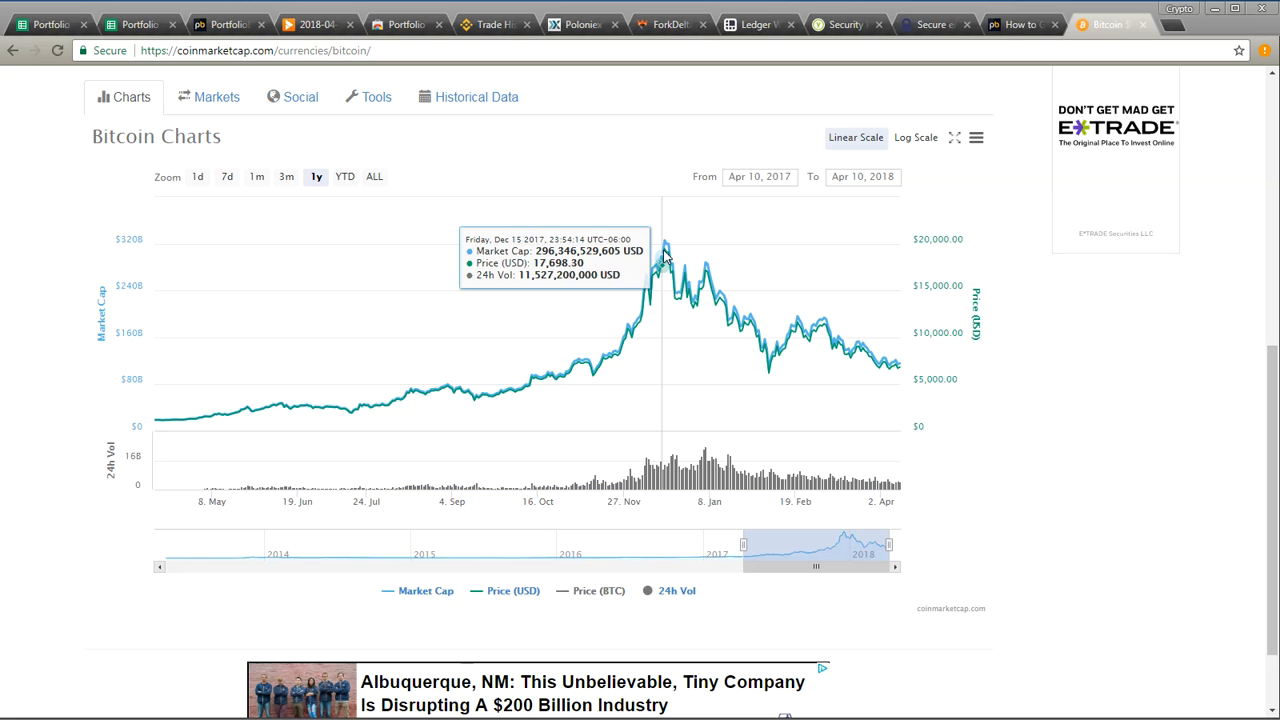
Step: Set the portfolio strategy to Super Risky in the Editor spreadsheet's Money manager sheet
{"action": "left_click", "coordinate": [50, 25]}
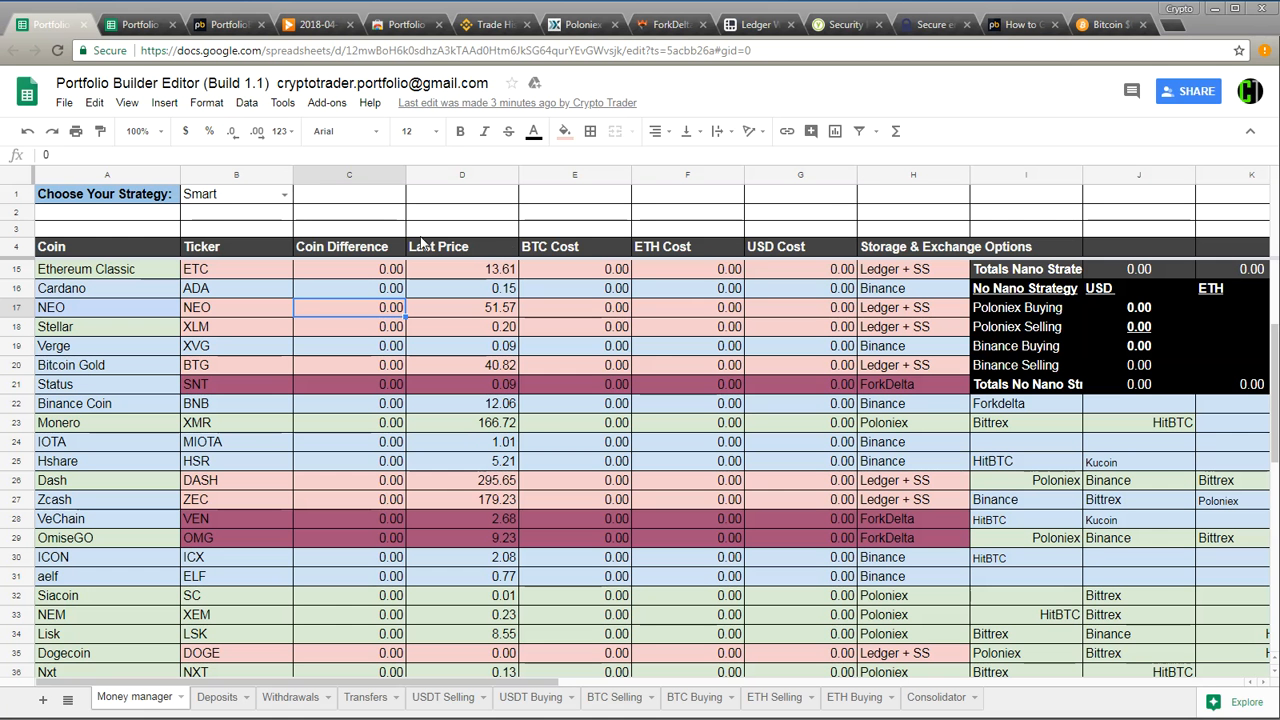
{"action": "left_click", "coordinate": [238, 200]}
{"action": "left_click", "coordinate": [284, 197]}
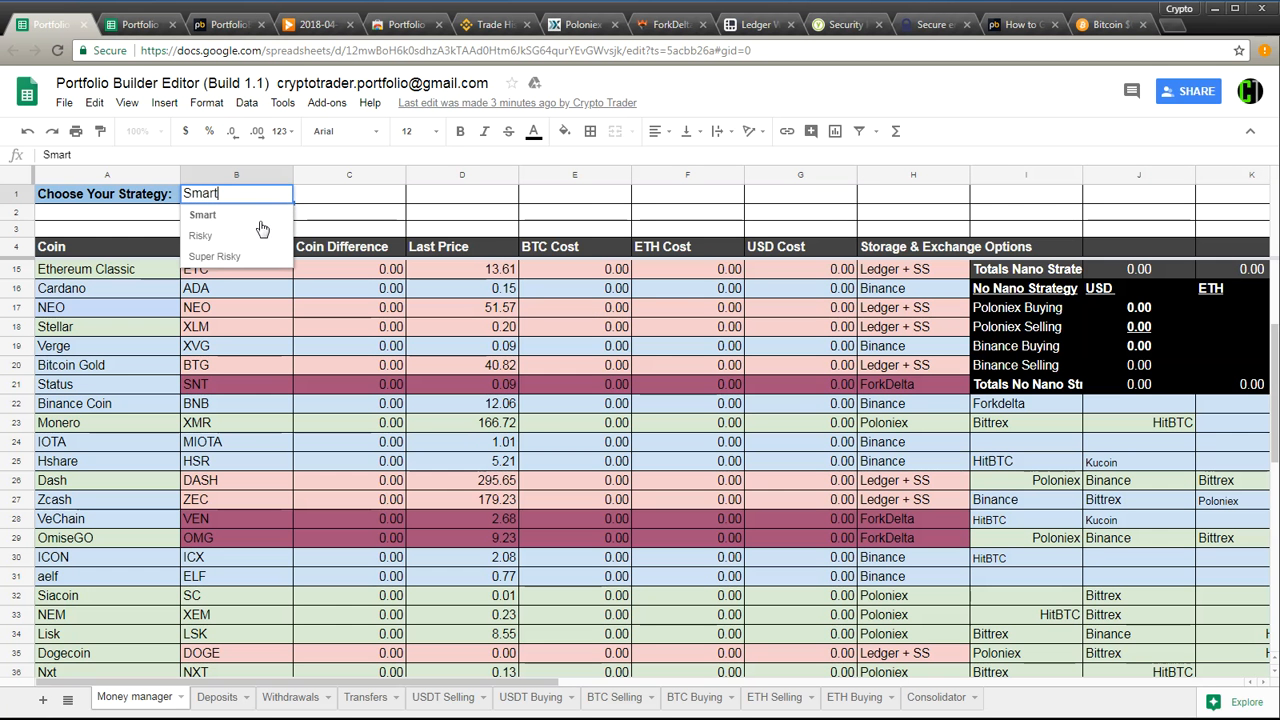
{"action": "left_click", "coordinate": [220, 258]}
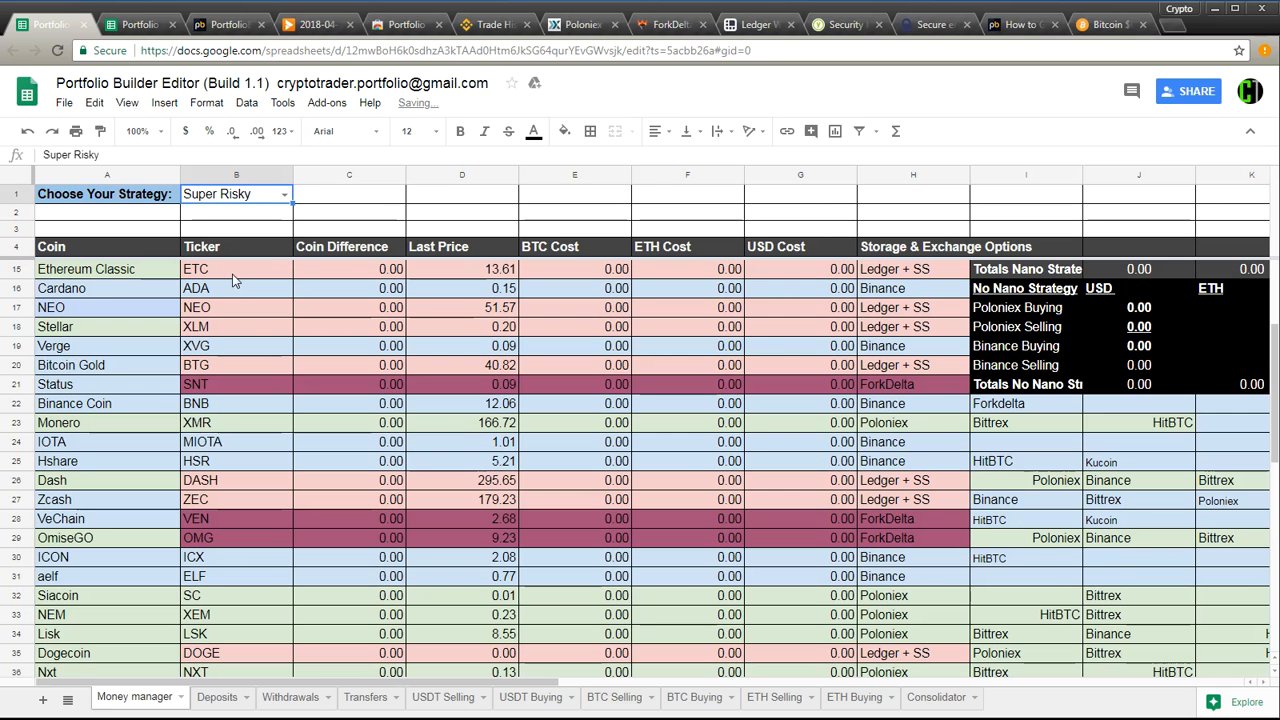
Step: Check the one-year Bitcoin chart on CoinMarketCap and set the Editor spreadsheet's portfolio strategy to Risky
{"action": "left_click", "coordinate": [1103, 30]}
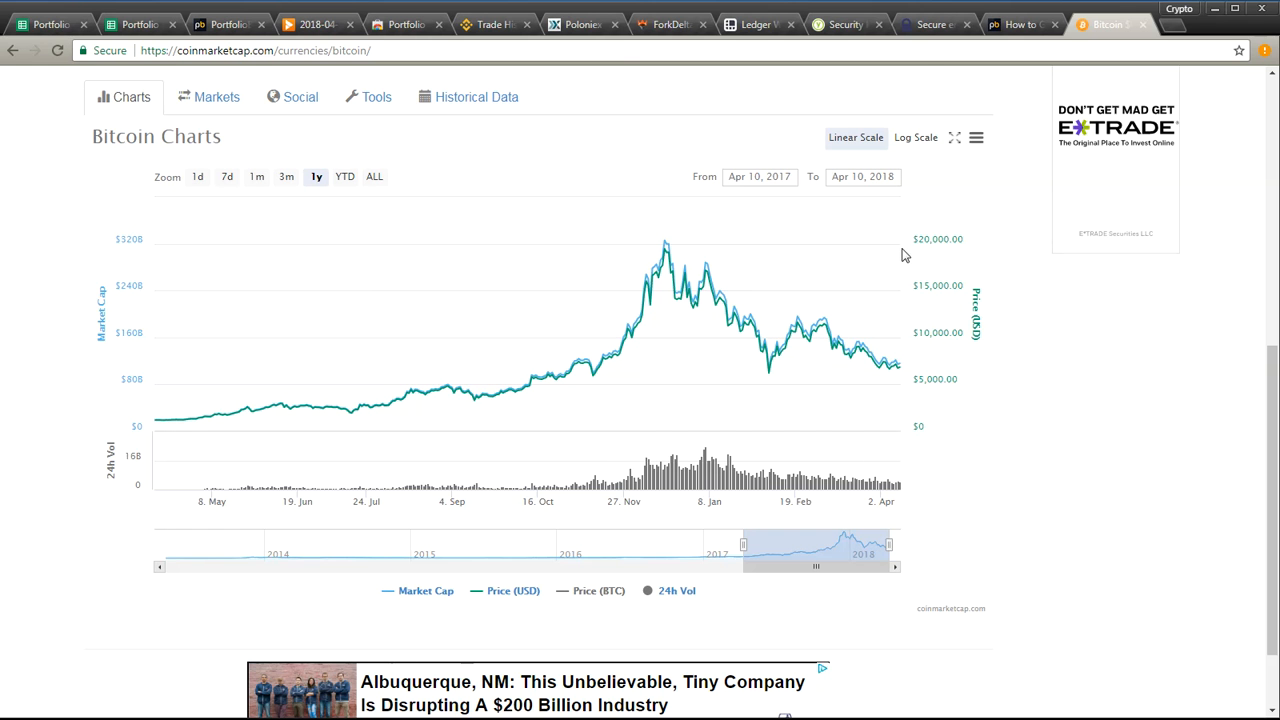
{"action": "left_click", "coordinate": [141, 27]}
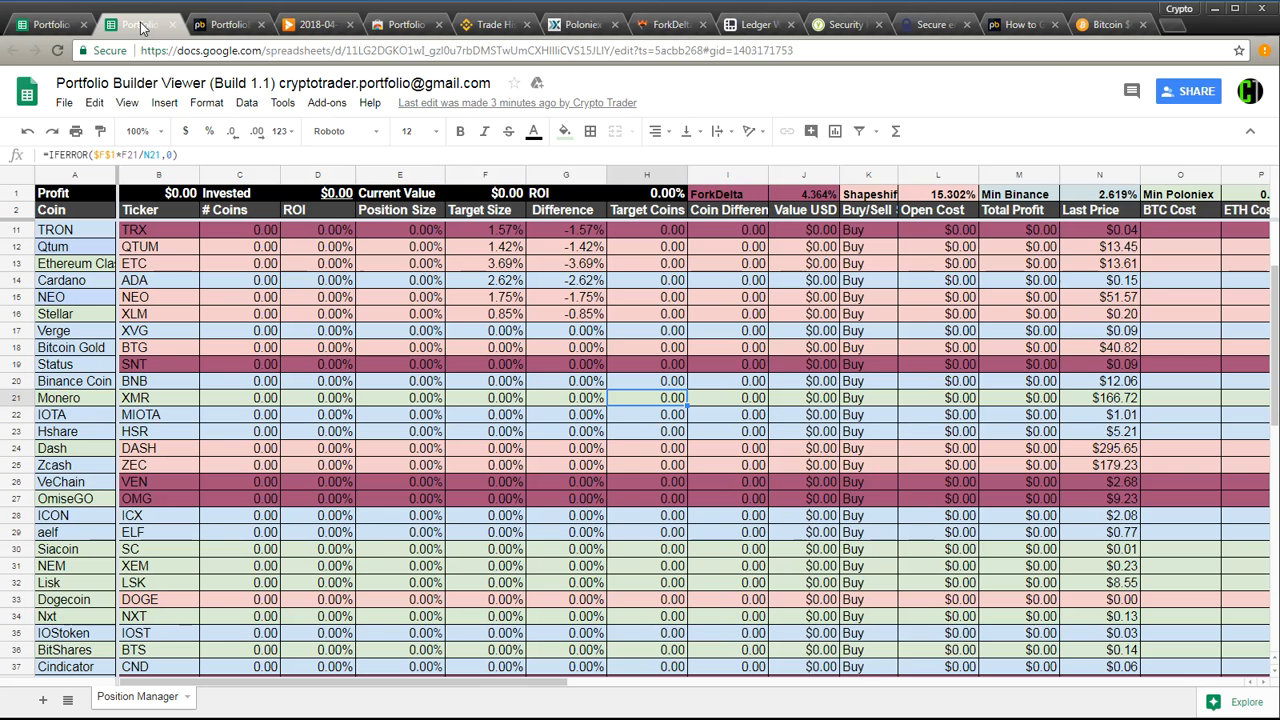
{"action": "left_click", "coordinate": [50, 25]}
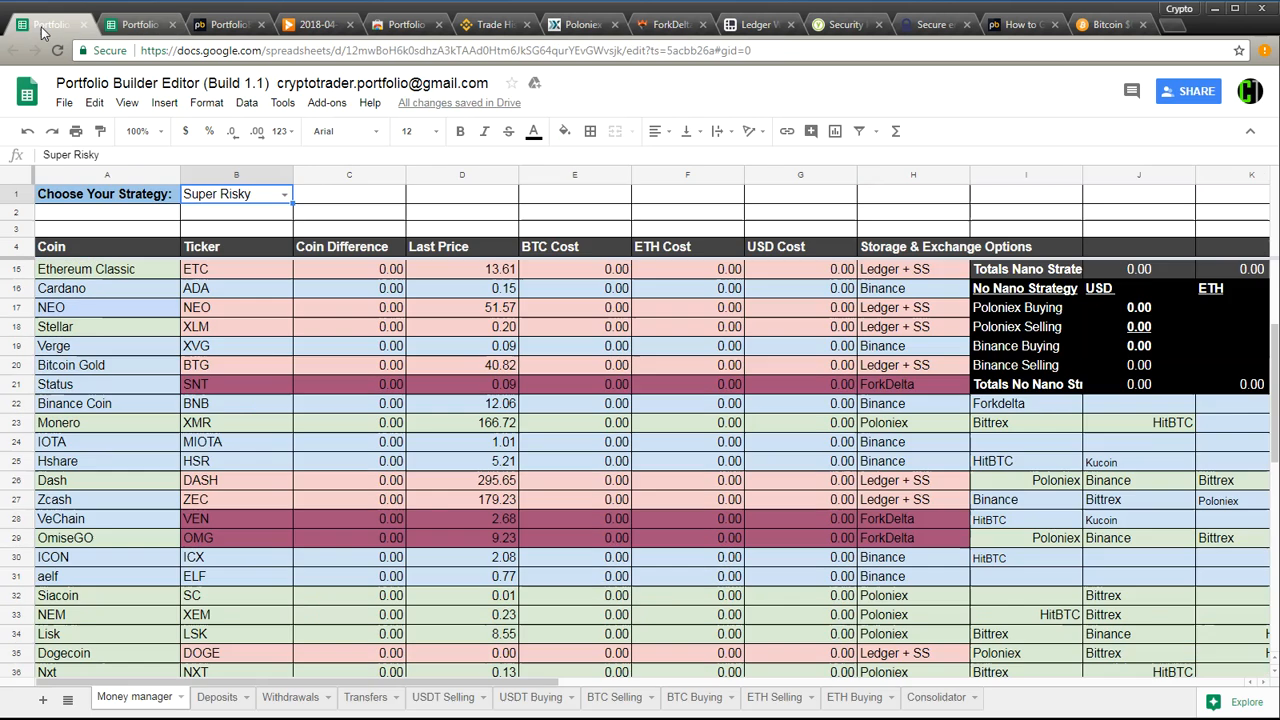
{"action": "left_click", "coordinate": [276, 197]}
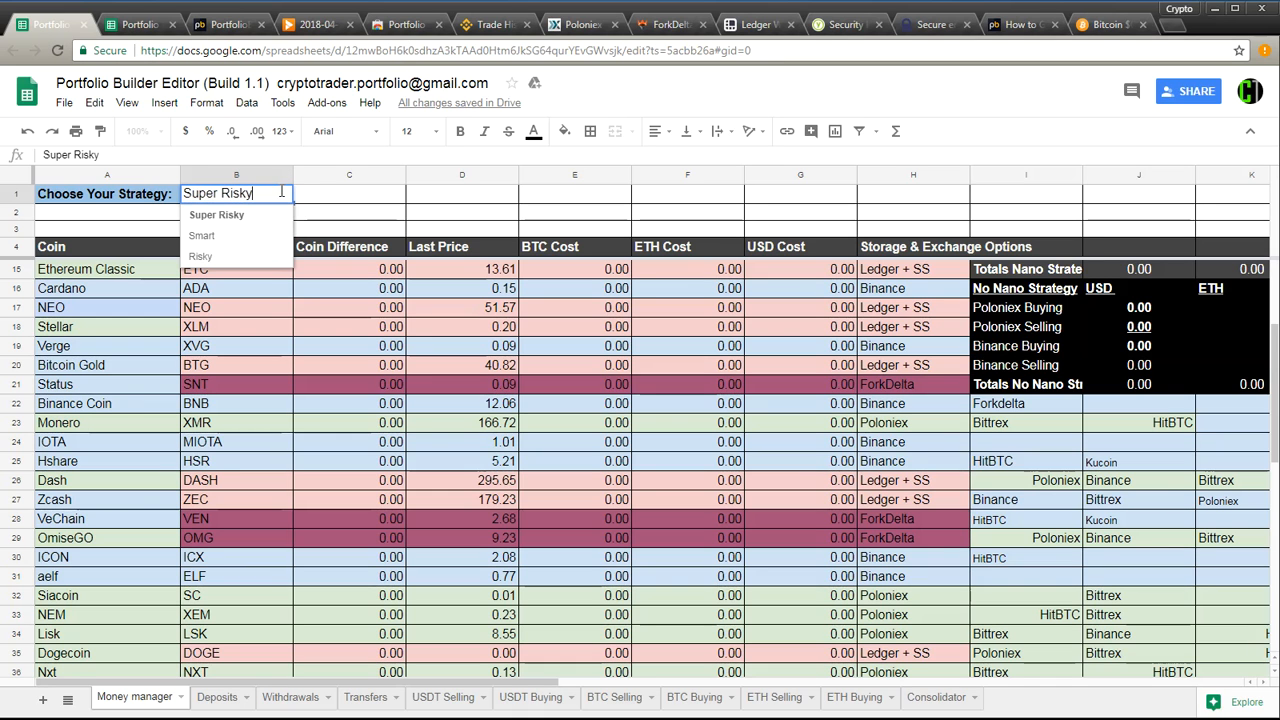
{"action": "left_click", "coordinate": [210, 255]}
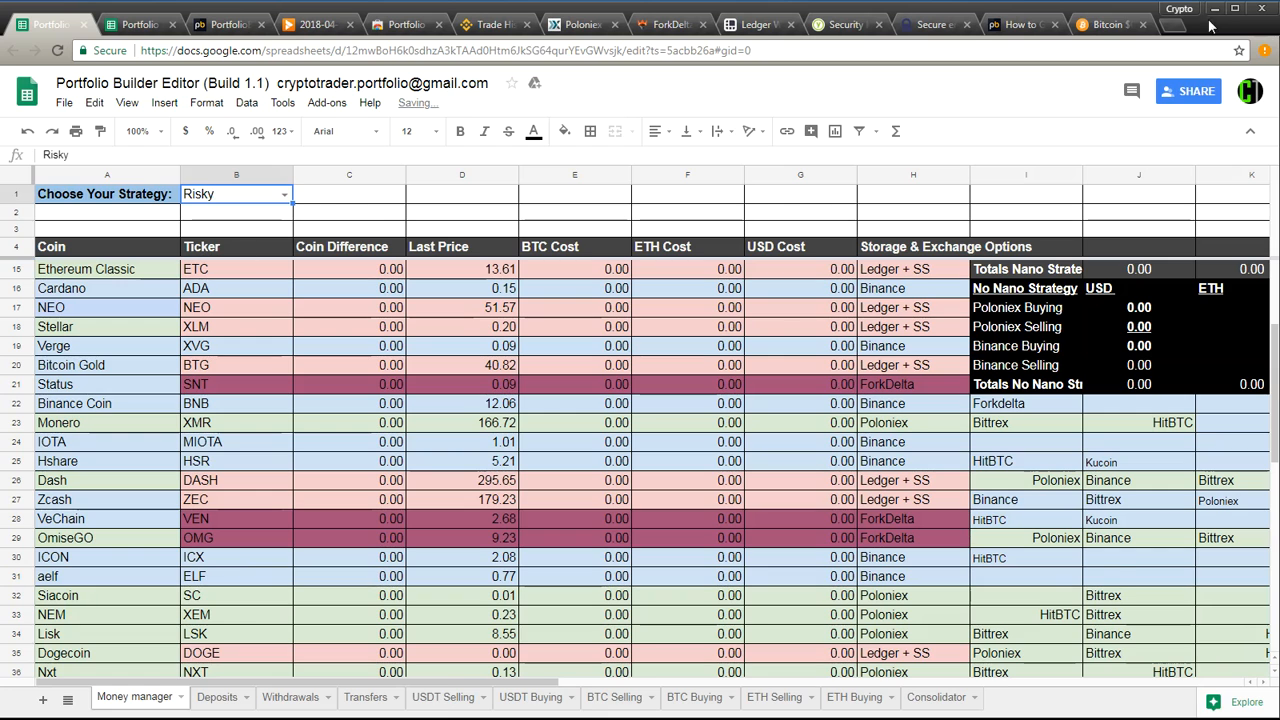
Step: Revisit the Bitcoin chart on CoinMarketCap and change the Editor spreadsheet's portfolio strategy to Smart
{"action": "left_click", "coordinate": [1110, 24]}
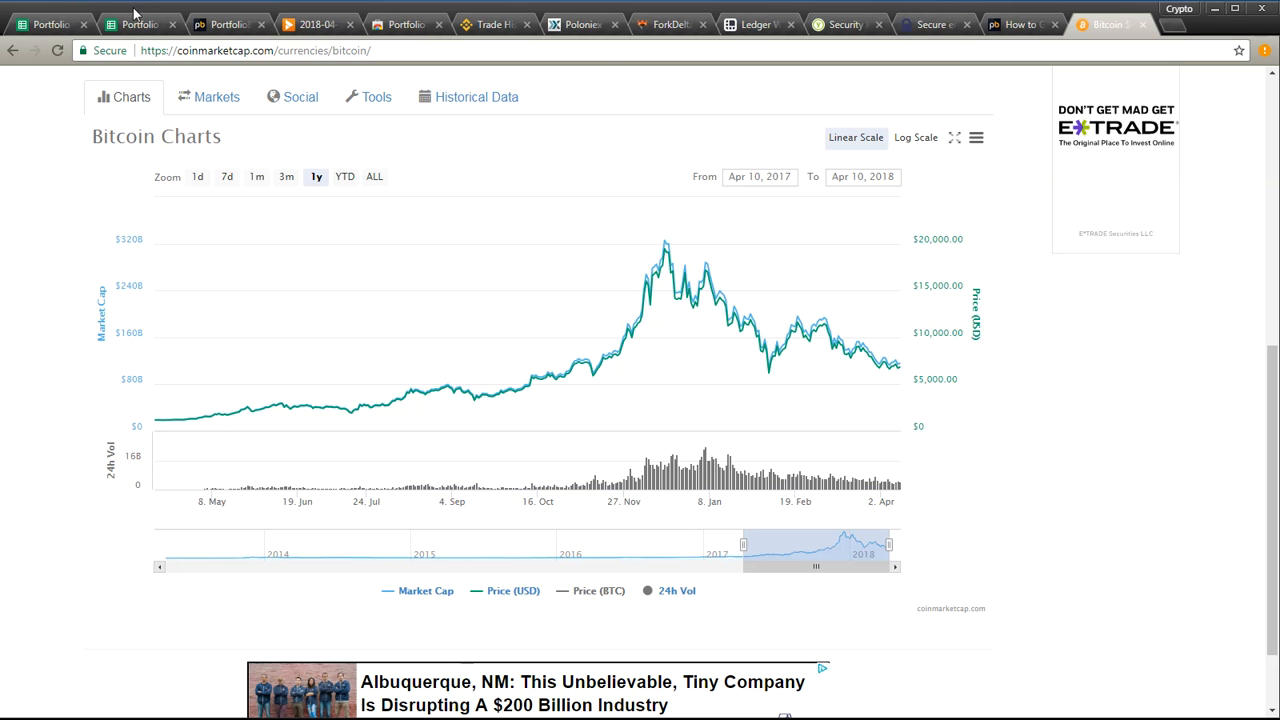
{"action": "left_click", "coordinate": [50, 24]}
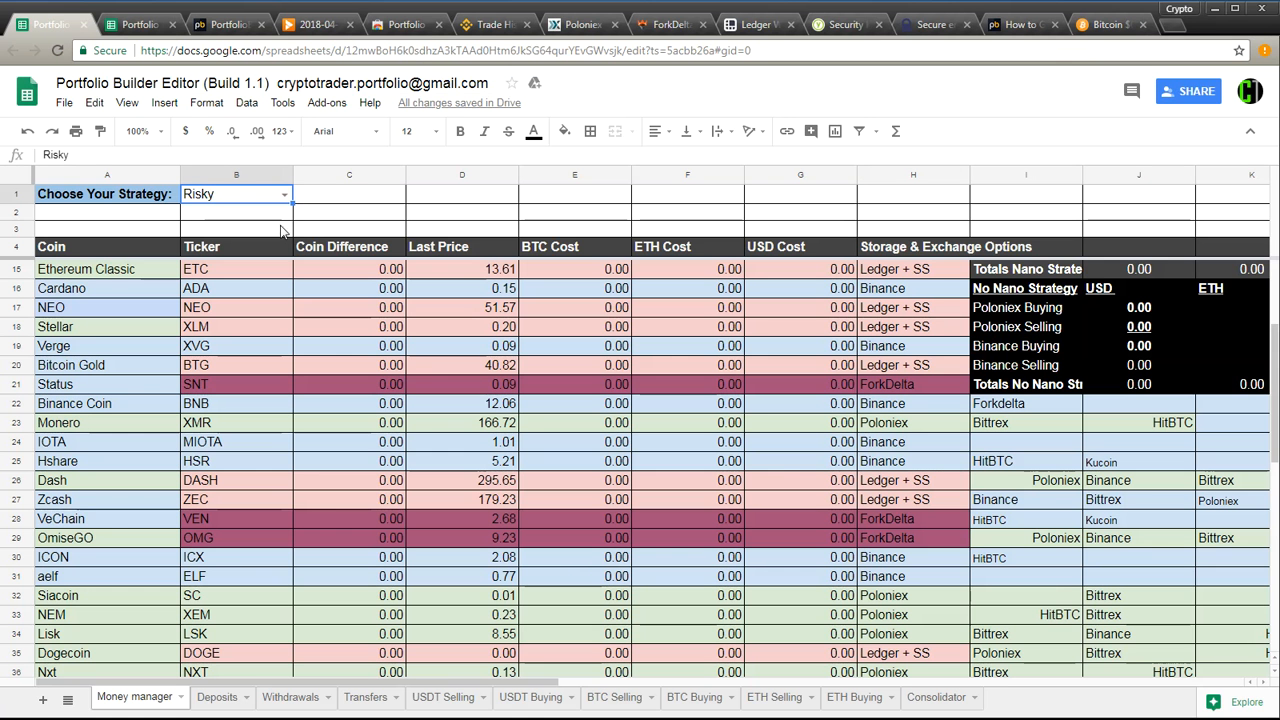
{"action": "left_click", "coordinate": [284, 194]}
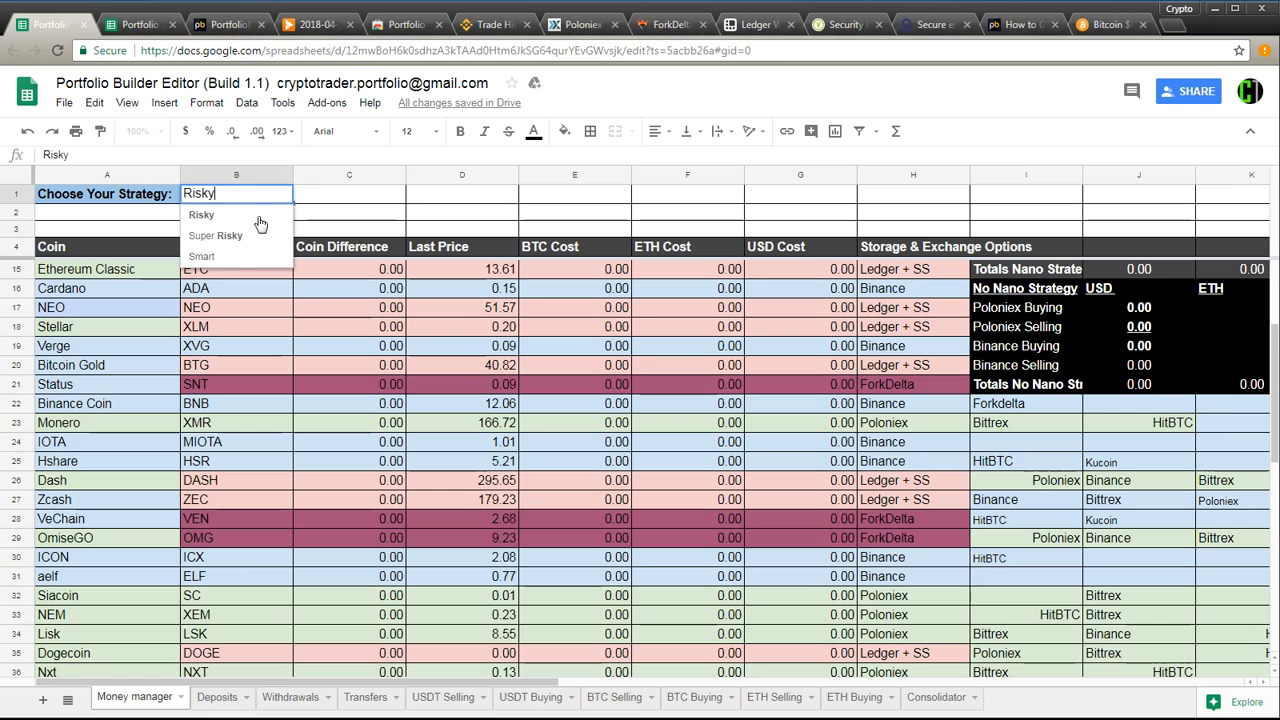
{"action": "left_click", "coordinate": [204, 250]}
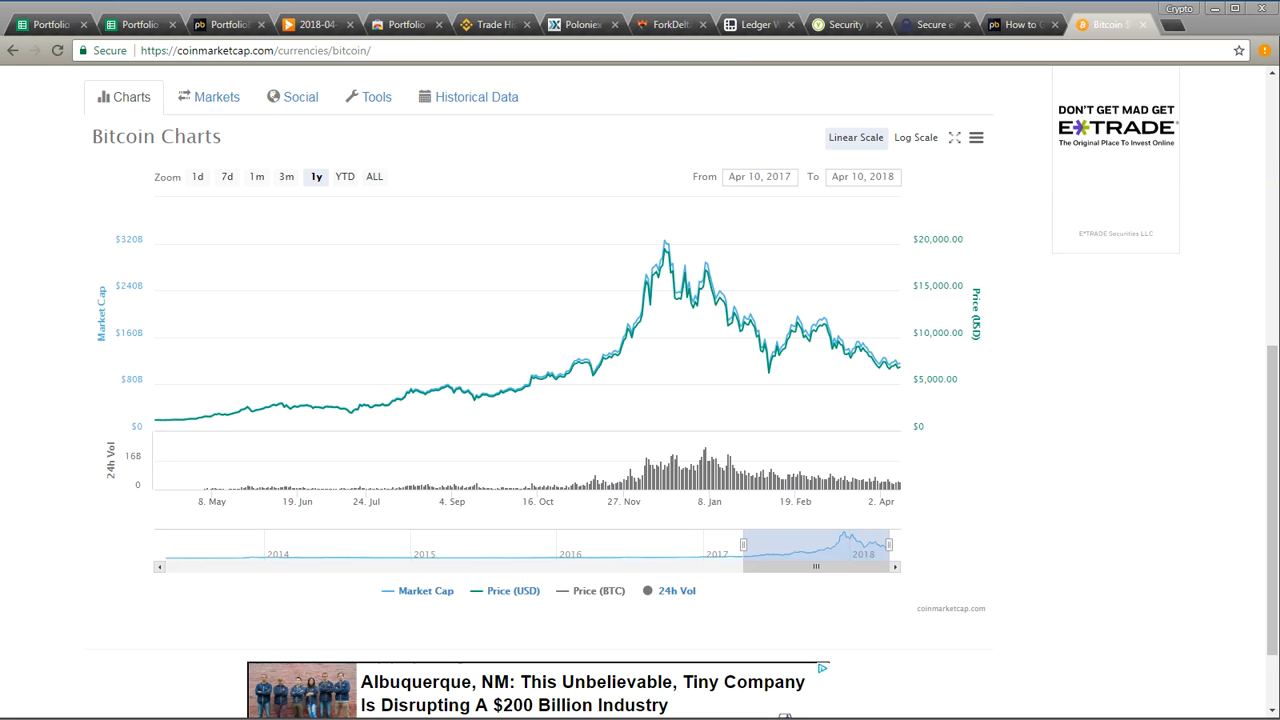
Step: Examine CoinMarketCap's Monthly Volume Rankings, comparing the highest-volume coins with those further down the list
{"action": "left_click", "coordinate": [50, 25]}
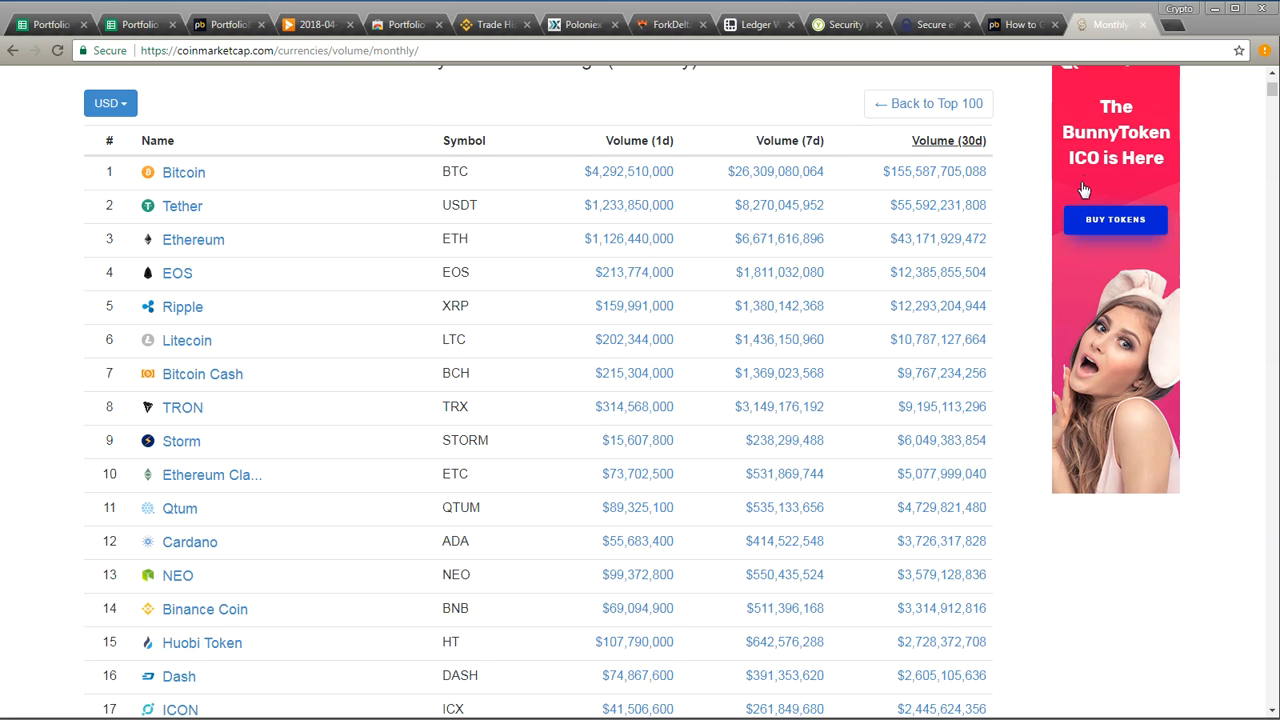
{"action": "left_click_drag", "start_coordinate": [9, 221], "coordinate": [1215, 229]}
{"action": "scroll", "coordinate": [44, 638], "scroll_direction": "down", "scroll_amount": 1}
{"action": "scroll", "coordinate": [44, 638], "scroll_direction": "down", "scroll_amount": 4}
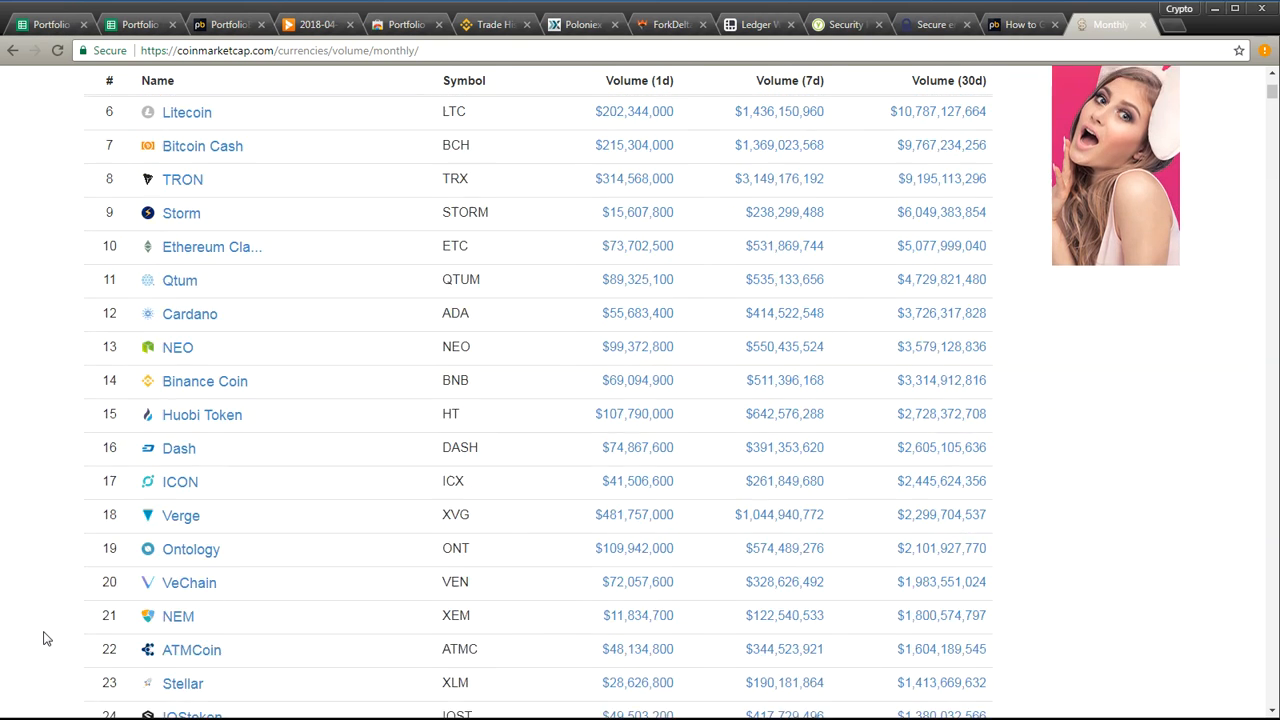
{"action": "scroll", "coordinate": [44, 637], "scroll_direction": "down", "scroll_amount": 1}
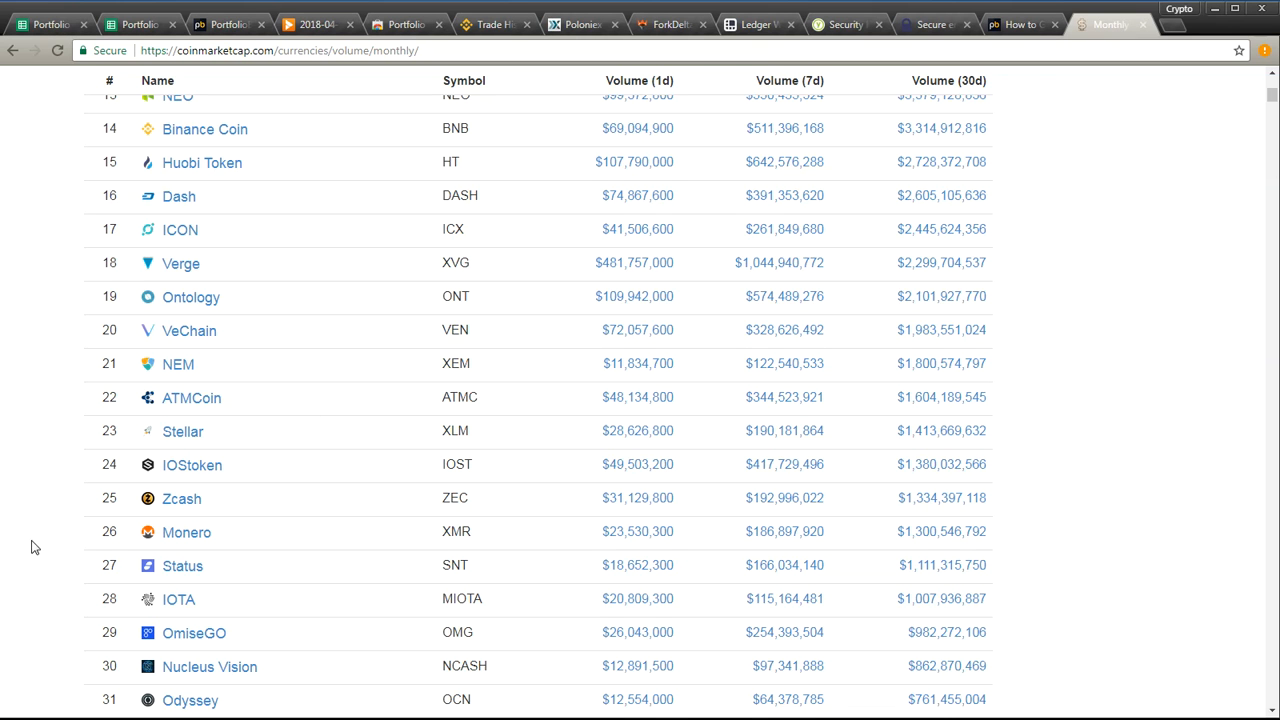
{"action": "scroll", "coordinate": [30, 540], "scroll_direction": "up", "scroll_amount": 4}
{"action": "scroll", "coordinate": [30, 532], "scroll_direction": "up", "scroll_amount": 2}
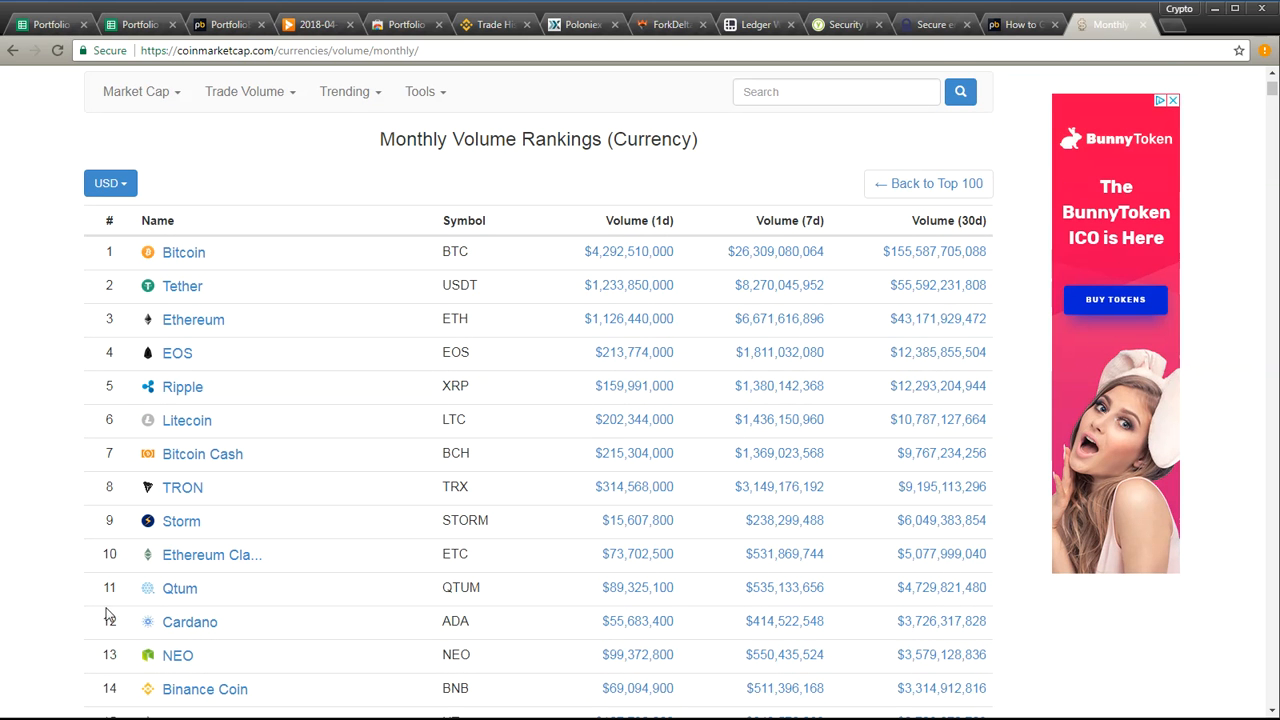
{"action": "scroll", "coordinate": [46, 596], "scroll_direction": "down", "scroll_amount": 4}
{"action": "scroll", "coordinate": [80, 585], "scroll_direction": "down", "scroll_amount": 2}
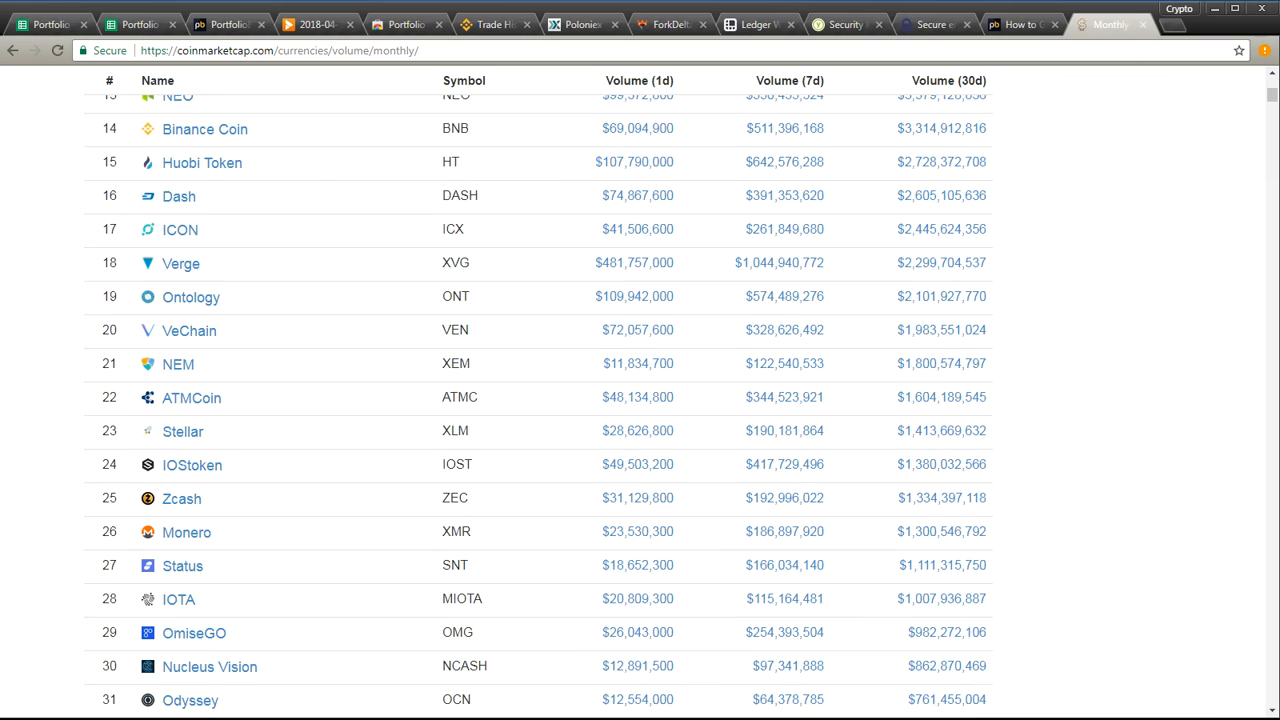
{"action": "scroll", "coordinate": [1112, 556], "scroll_direction": "down", "scroll_amount": 5}
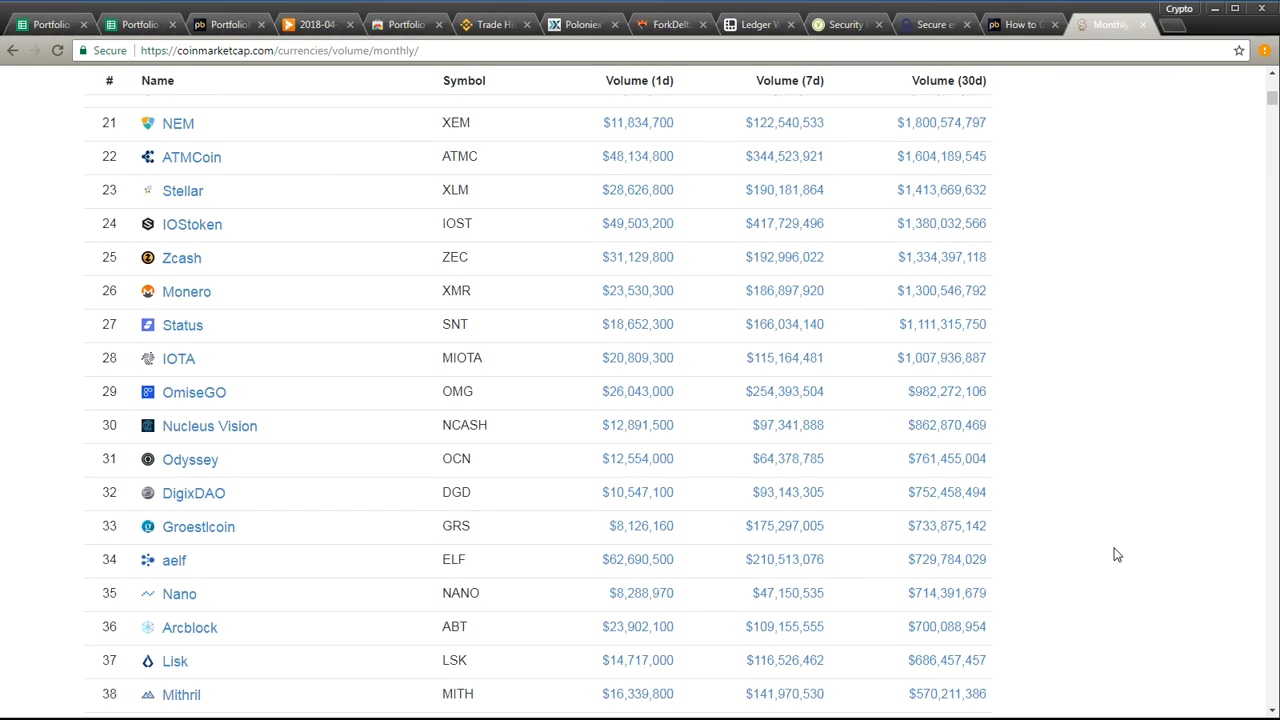
{"action": "scroll", "coordinate": [1117, 554], "scroll_direction": "down", "scroll_amount": 5}
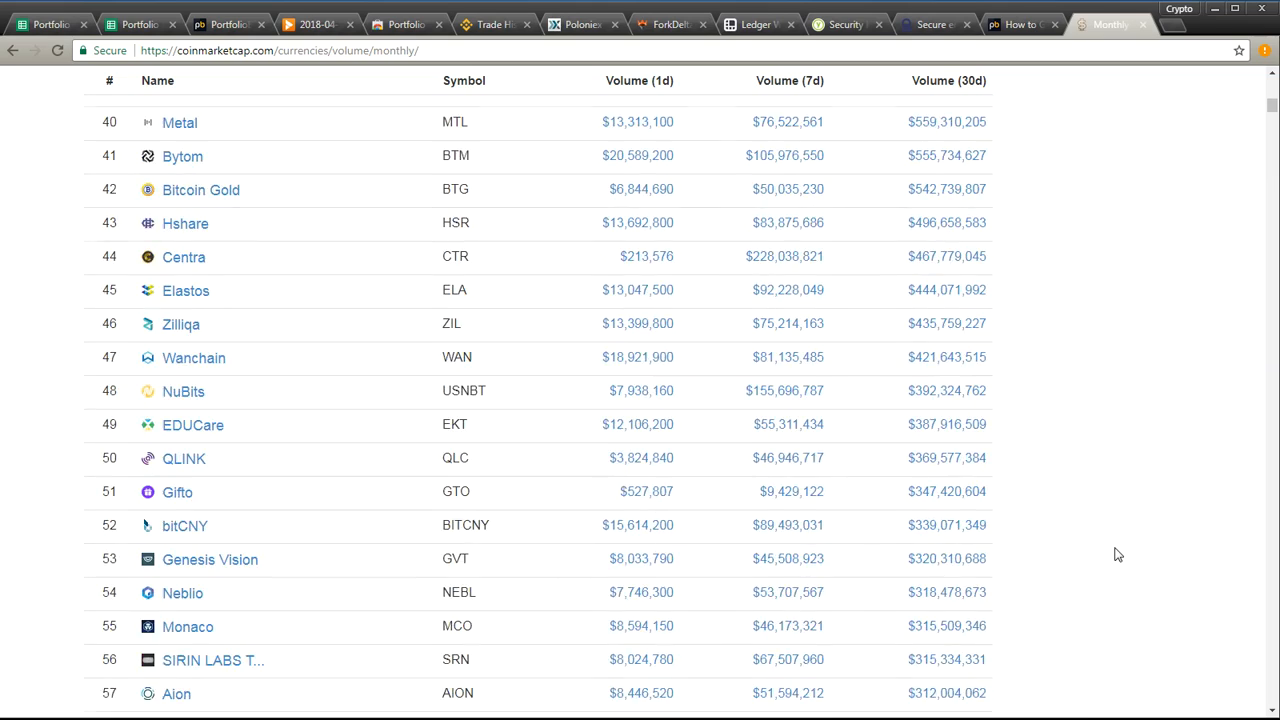
{"action": "scroll", "coordinate": [1117, 554], "scroll_direction": "down", "scroll_amount": 3}
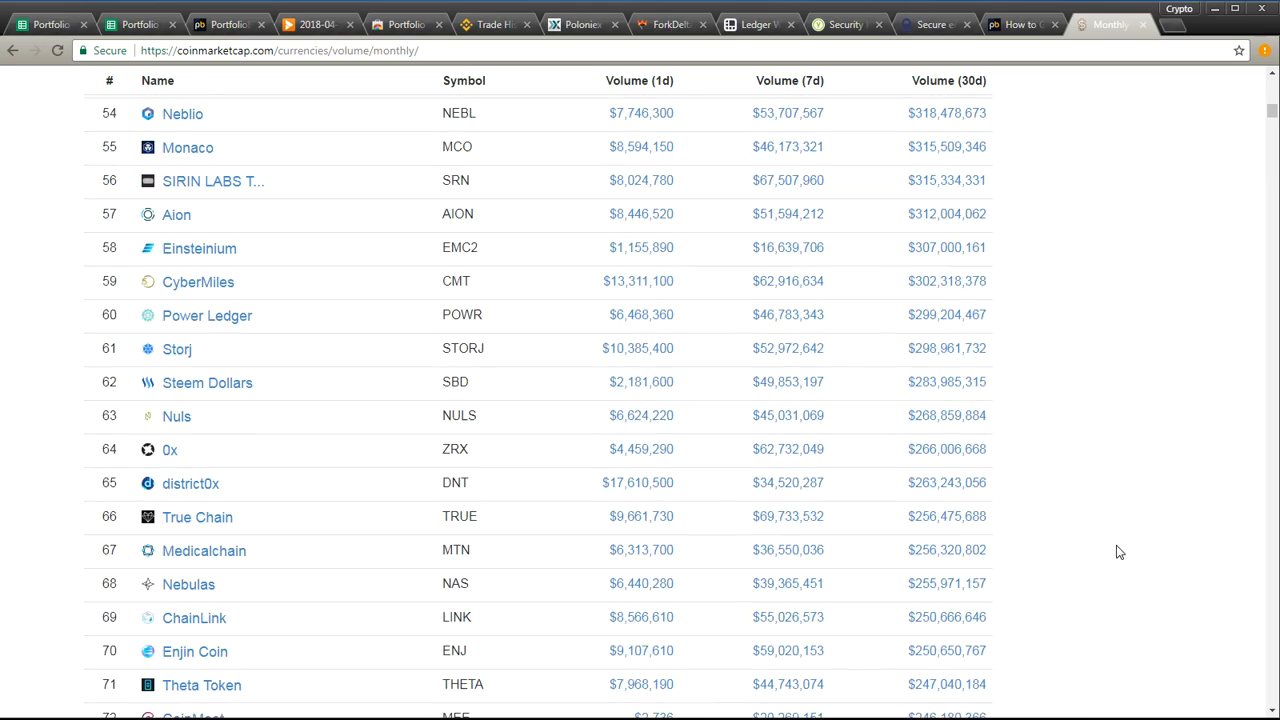
{"action": "scroll", "coordinate": [1119, 552], "scroll_direction": "down", "scroll_amount": 2}
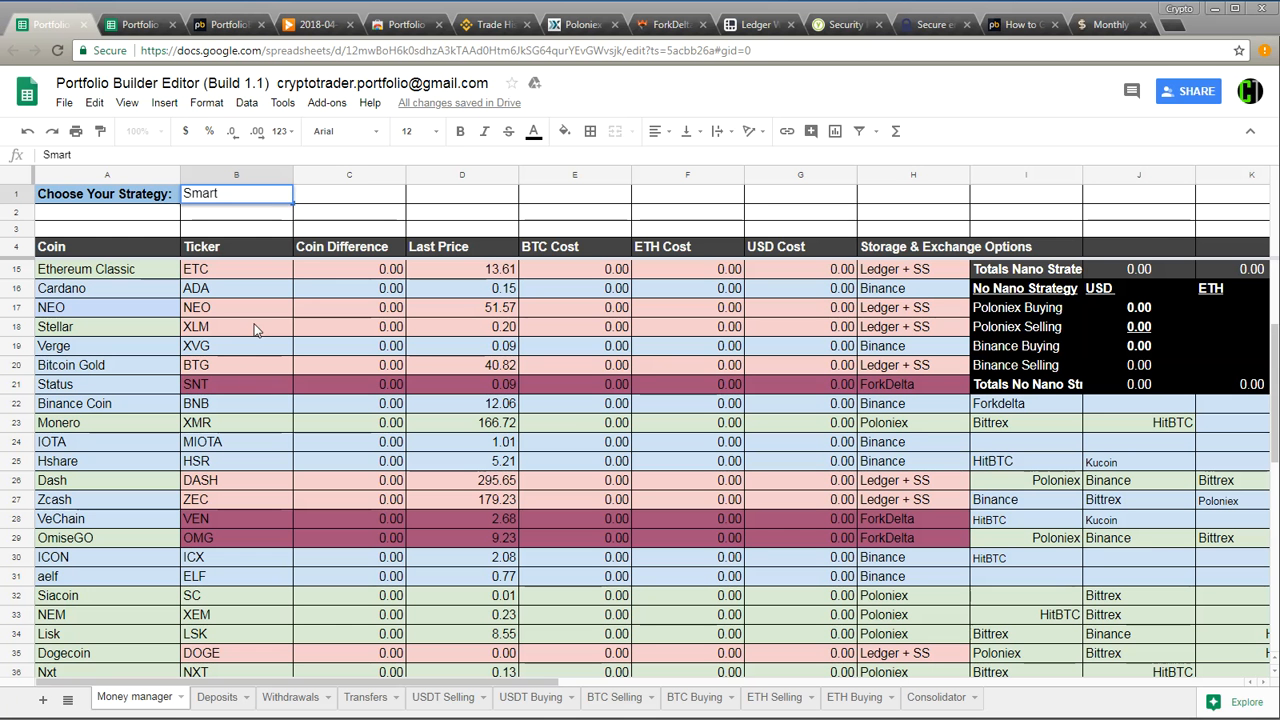
Step: Set the portfolio strategy back to Super Risky in the Editor spreadsheet's Money manager sheet
{"action": "left_click", "coordinate": [280, 221]}
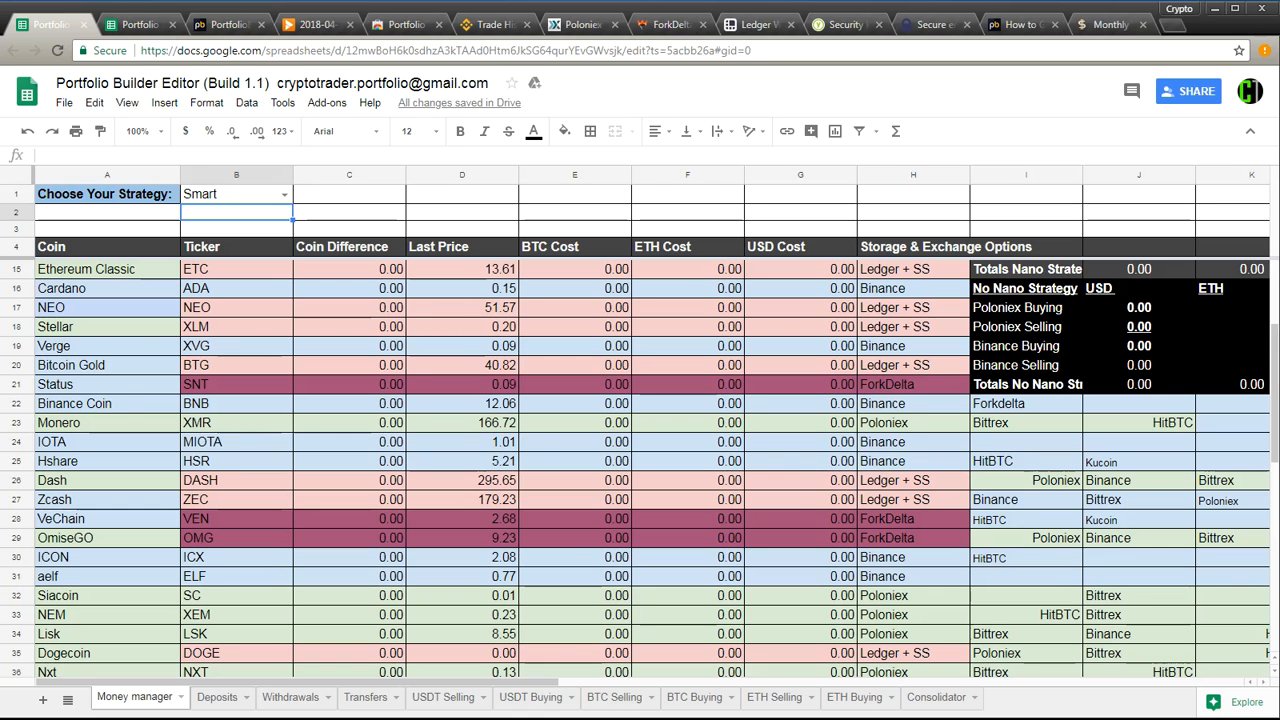
{"action": "left_click", "coordinate": [258, 198]}
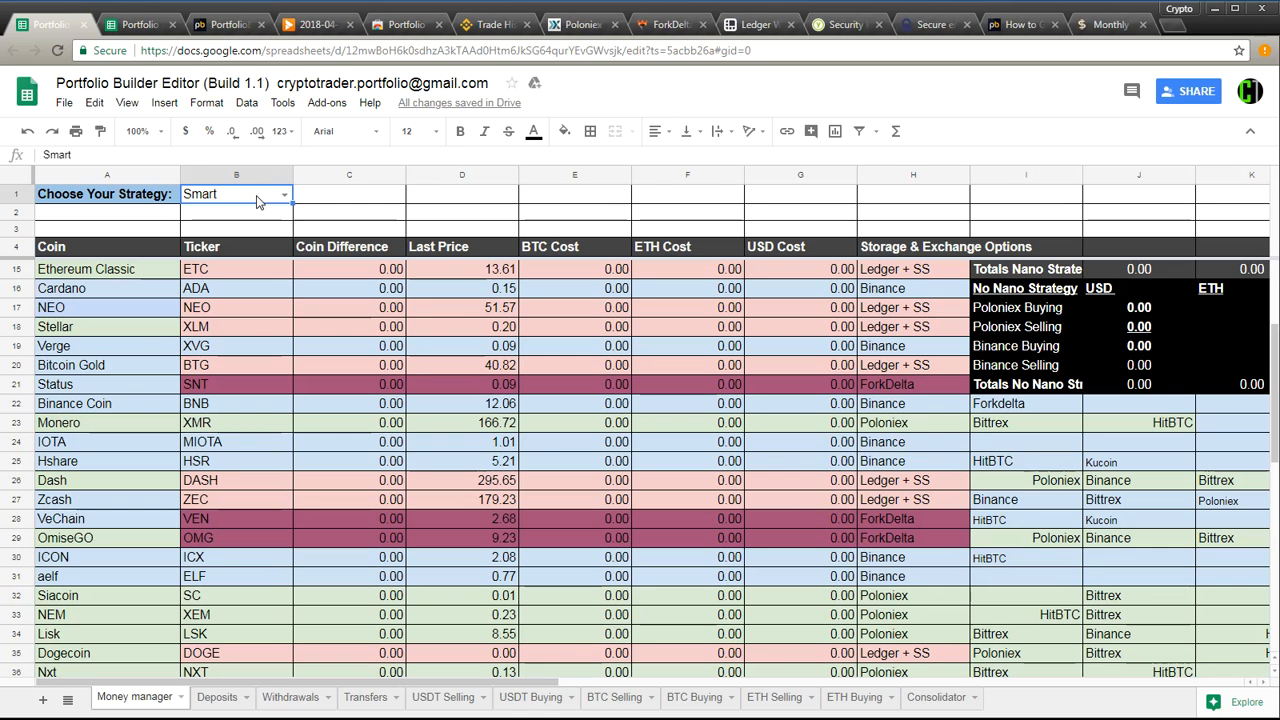
{"action": "left_click", "coordinate": [283, 198]}
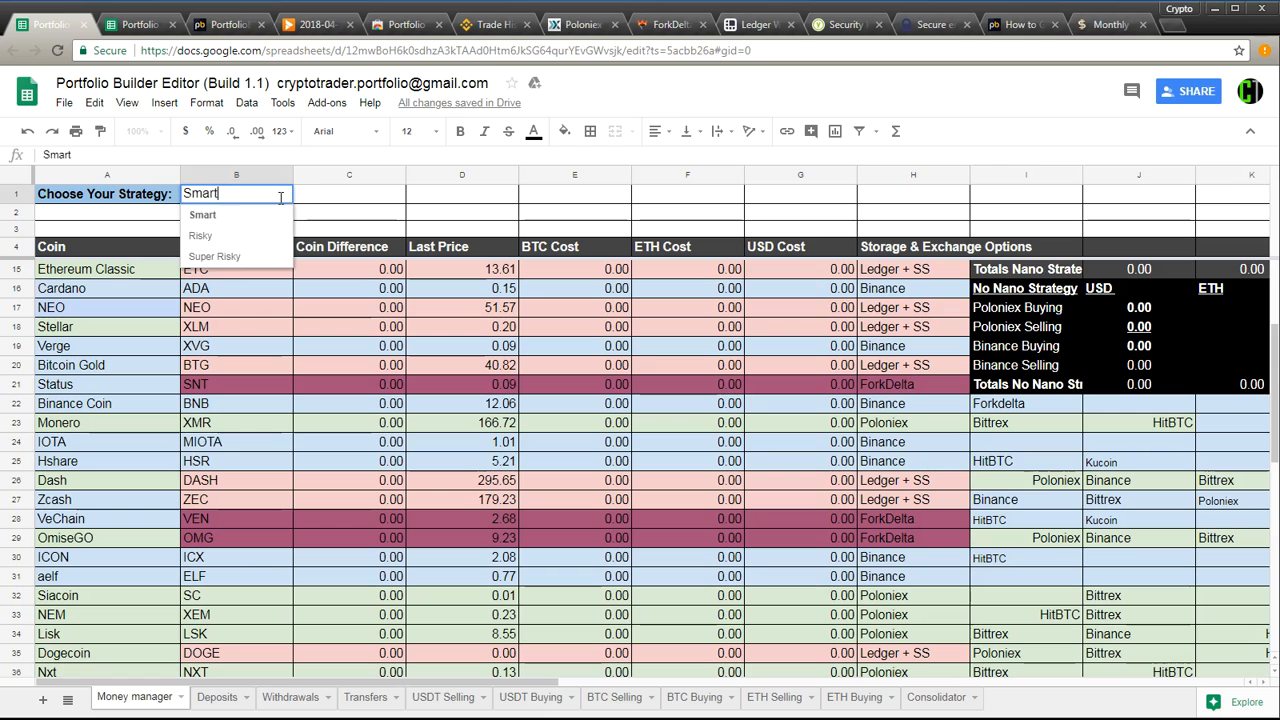
{"action": "left_click", "coordinate": [220, 256]}
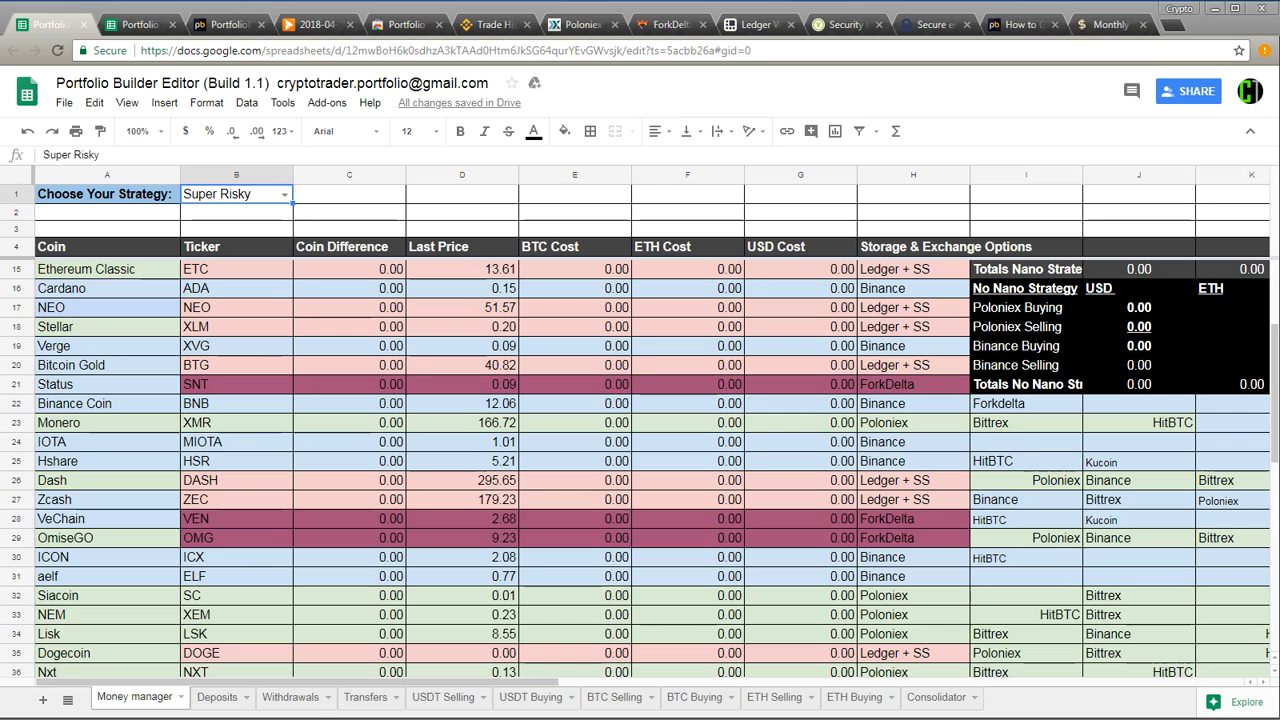
Step: Enter 10000 as the number of coins in the first Tether row of the Deposits sheet
{"action": "left_click", "coordinate": [217, 699]}
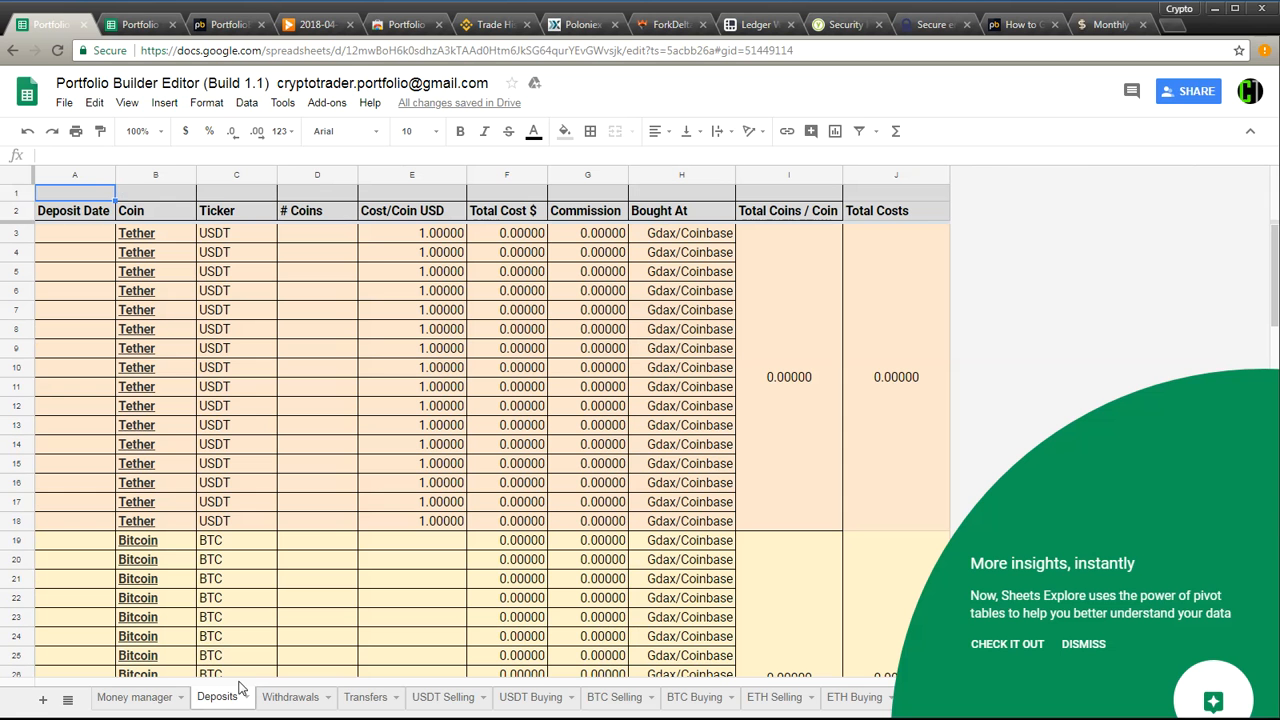
{"action": "left_click", "coordinate": [313, 545]}
{"action": "left_click", "coordinate": [310, 243]}
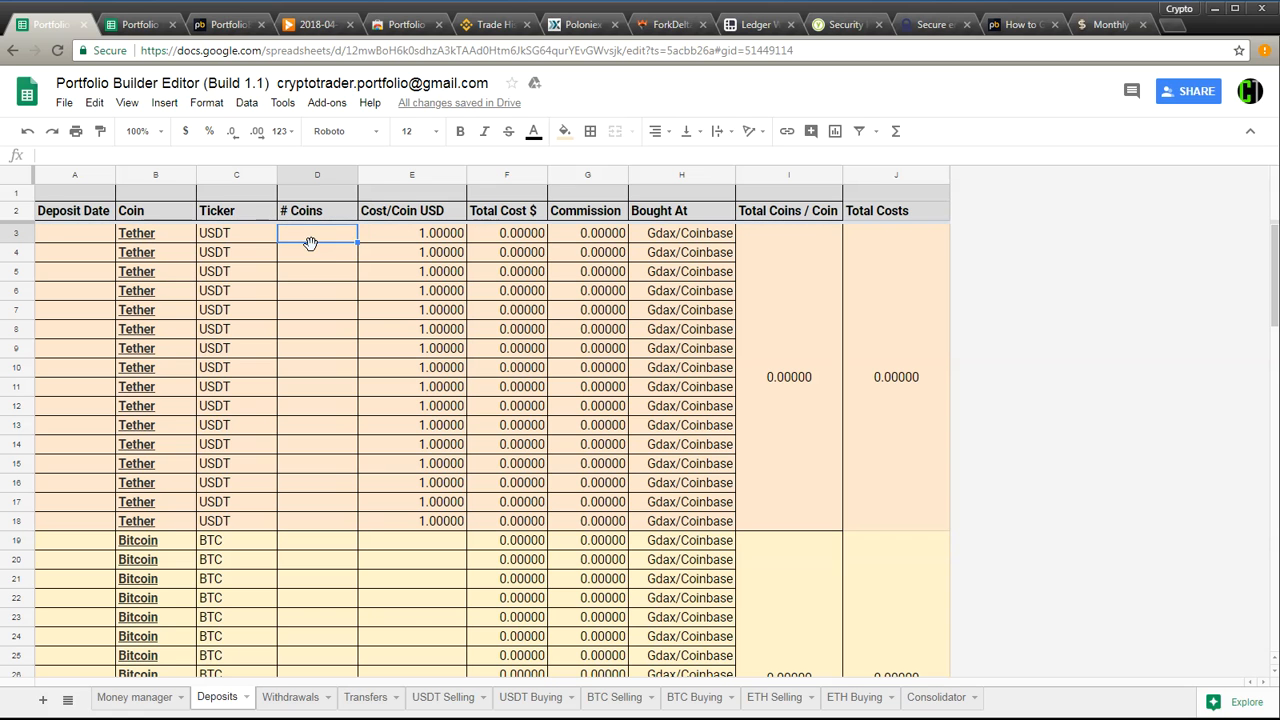
{"action": "type", "text": "10000"}
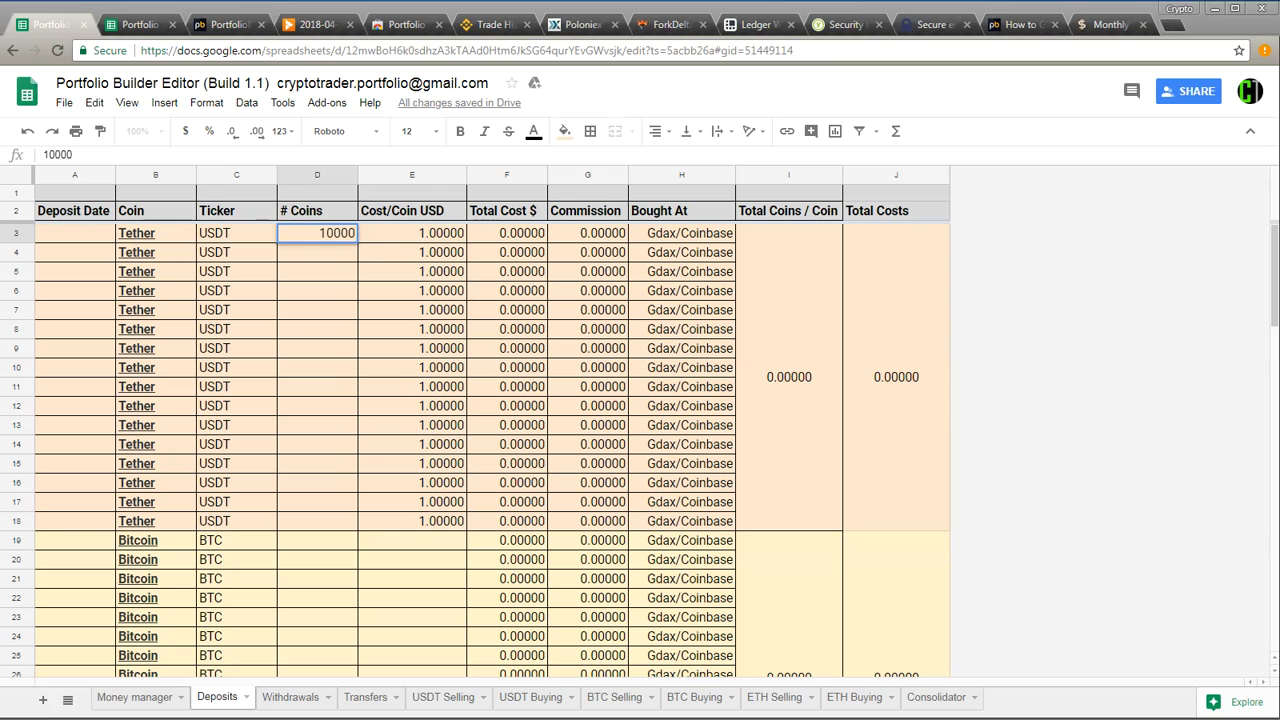
{"action": "key", "text": "Return"}
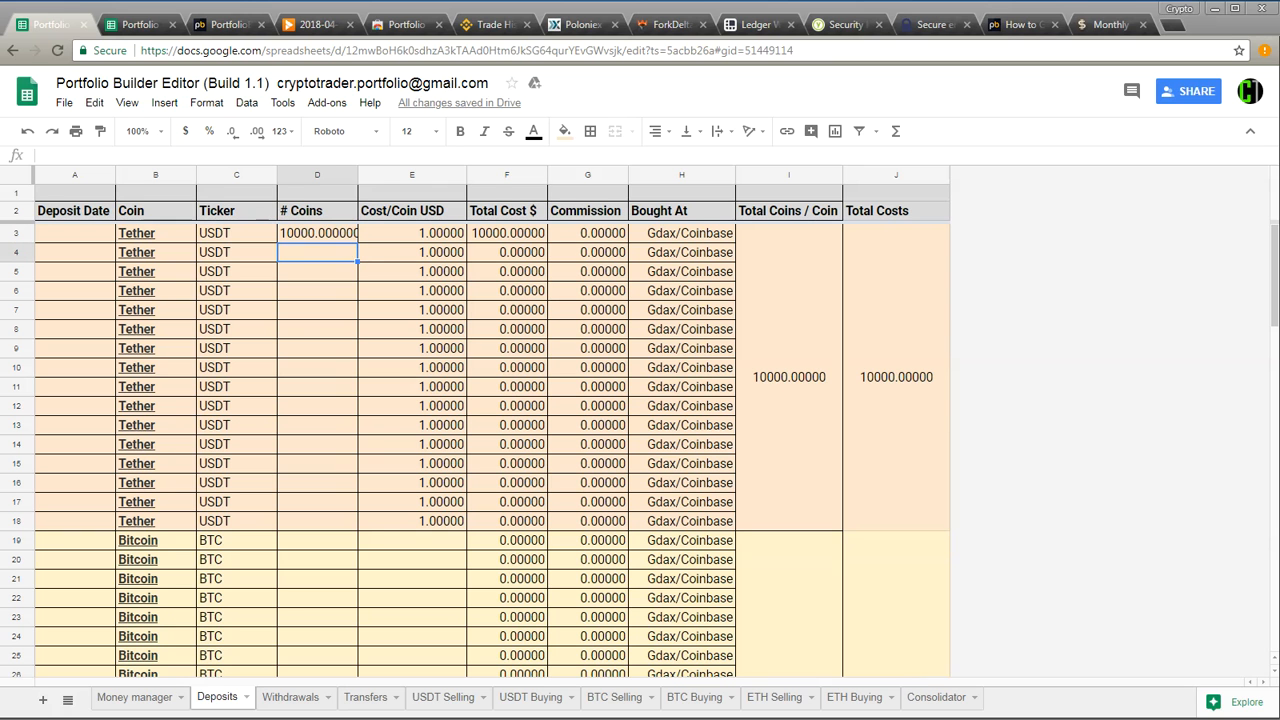
Step: Return to the Money manager sheet and run the Portfolio Builder add-on's Trigger Data Update
{"action": "left_click", "coordinate": [138, 697]}
{"action": "left_click", "coordinate": [327, 105]}
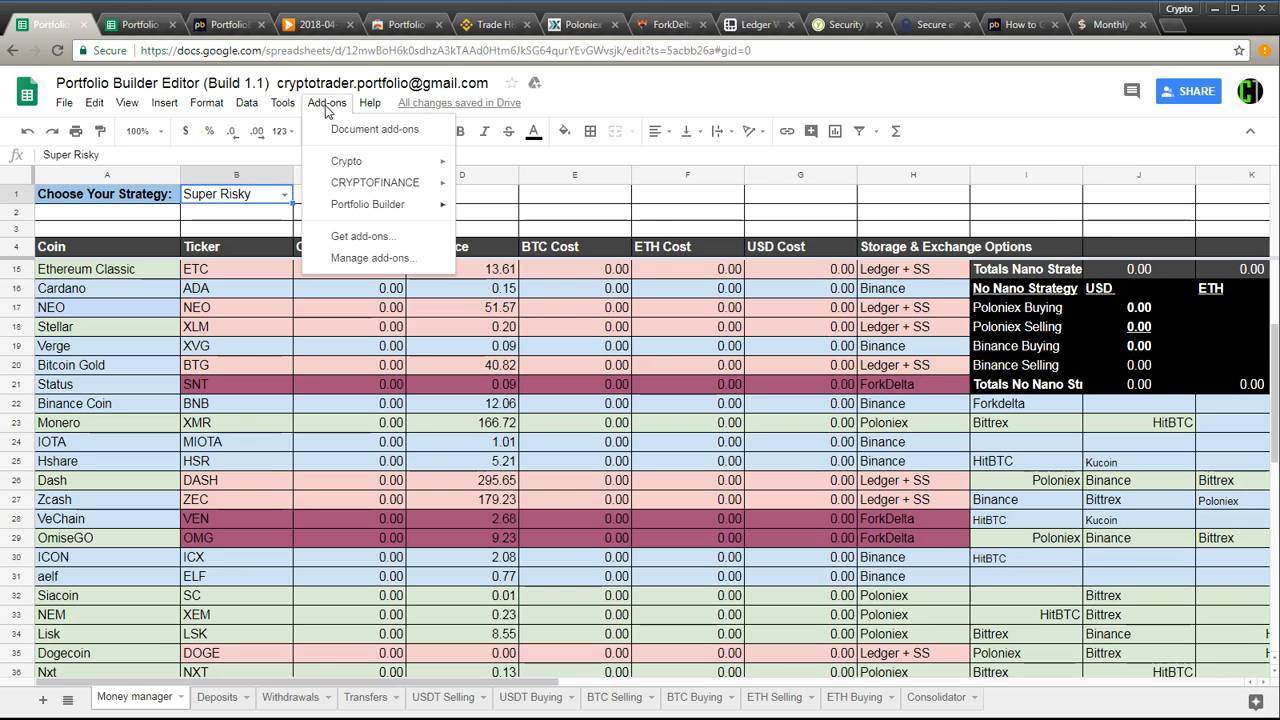
{"action": "mouse_move", "coordinate": [350, 204]}
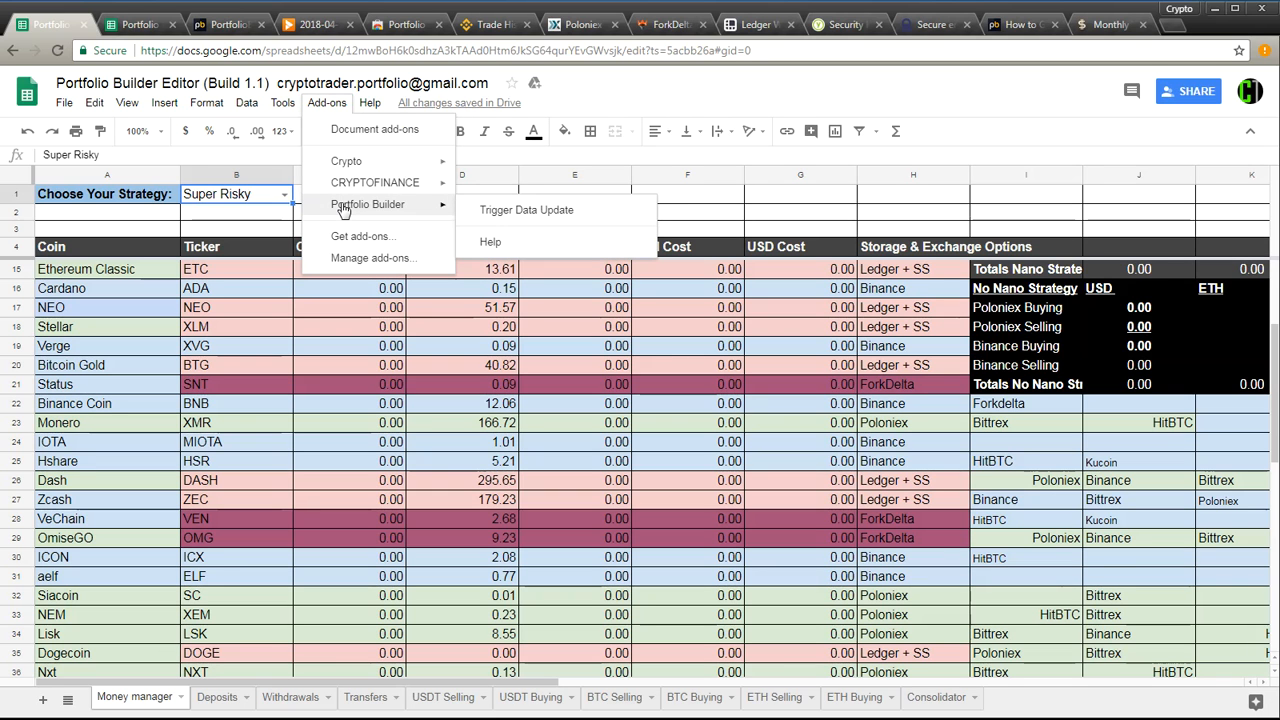
{"action": "left_click", "coordinate": [519, 213]}
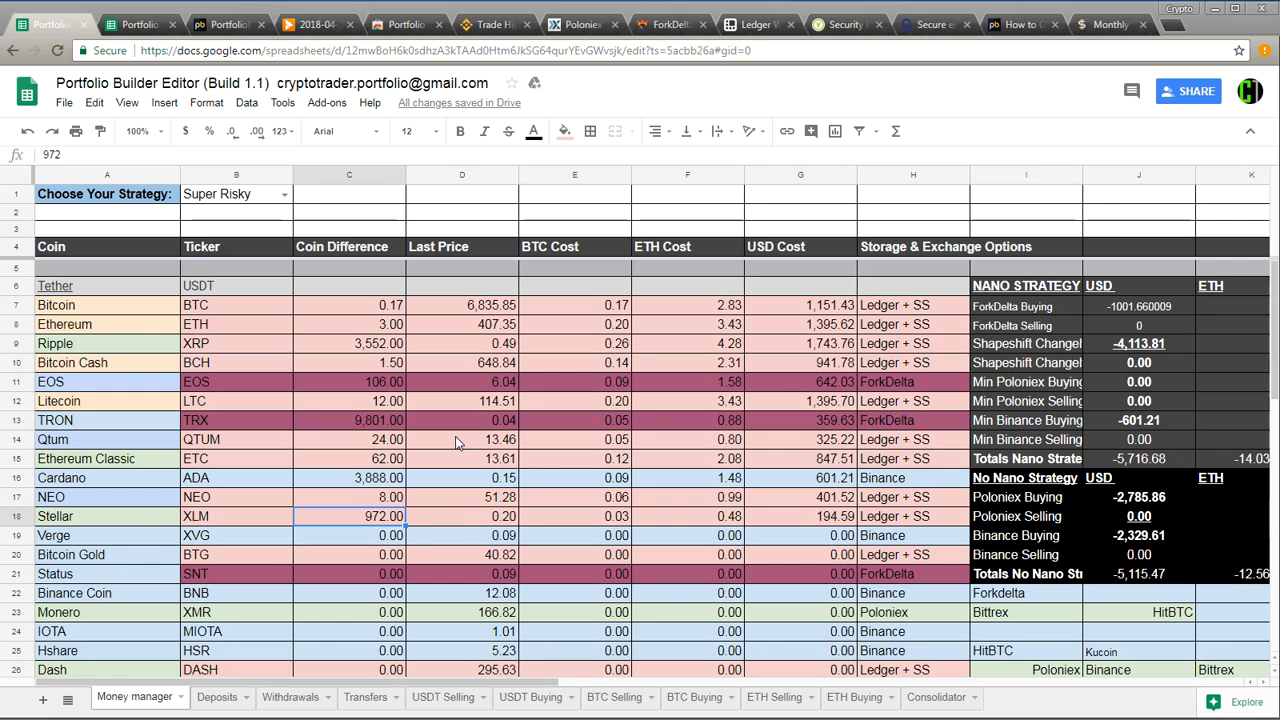
Step: Select the rows from Bitcoin to Stellar in the Viewer spreadsheet's Position Manager sheet to review their target positions
{"action": "left_click", "coordinate": [140, 26]}
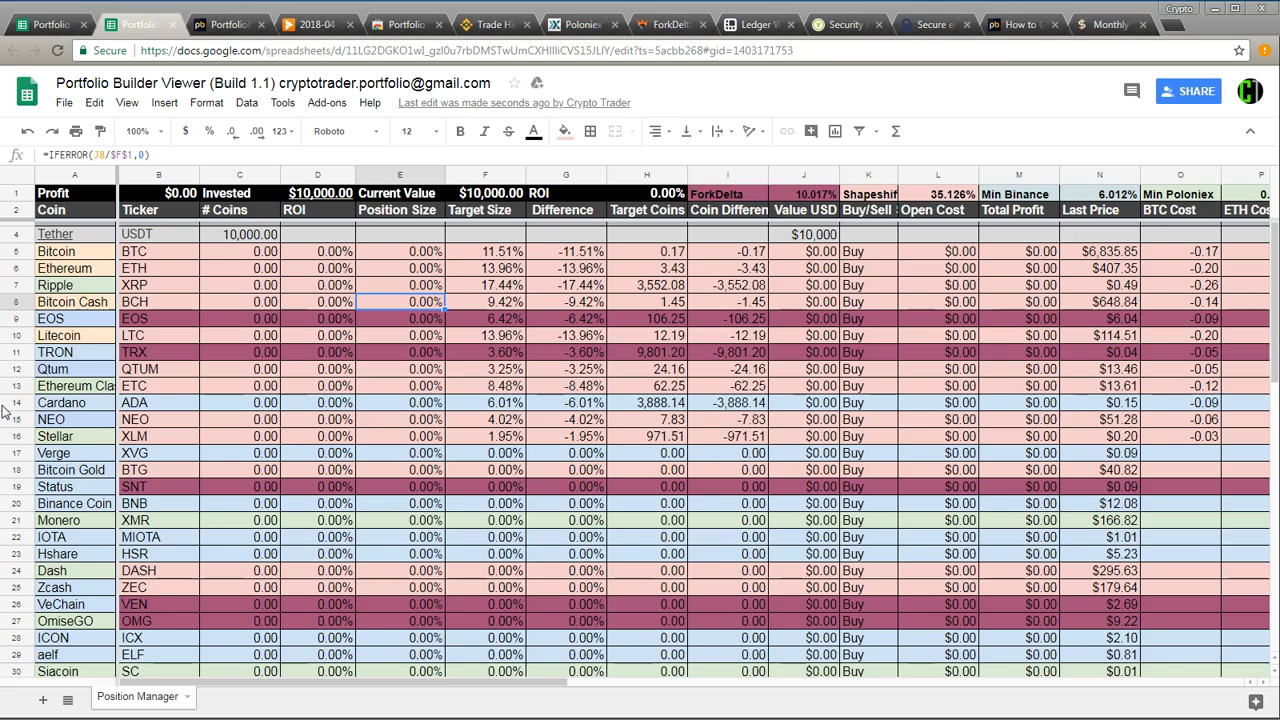
{"action": "left_click", "coordinate": [17, 436]}
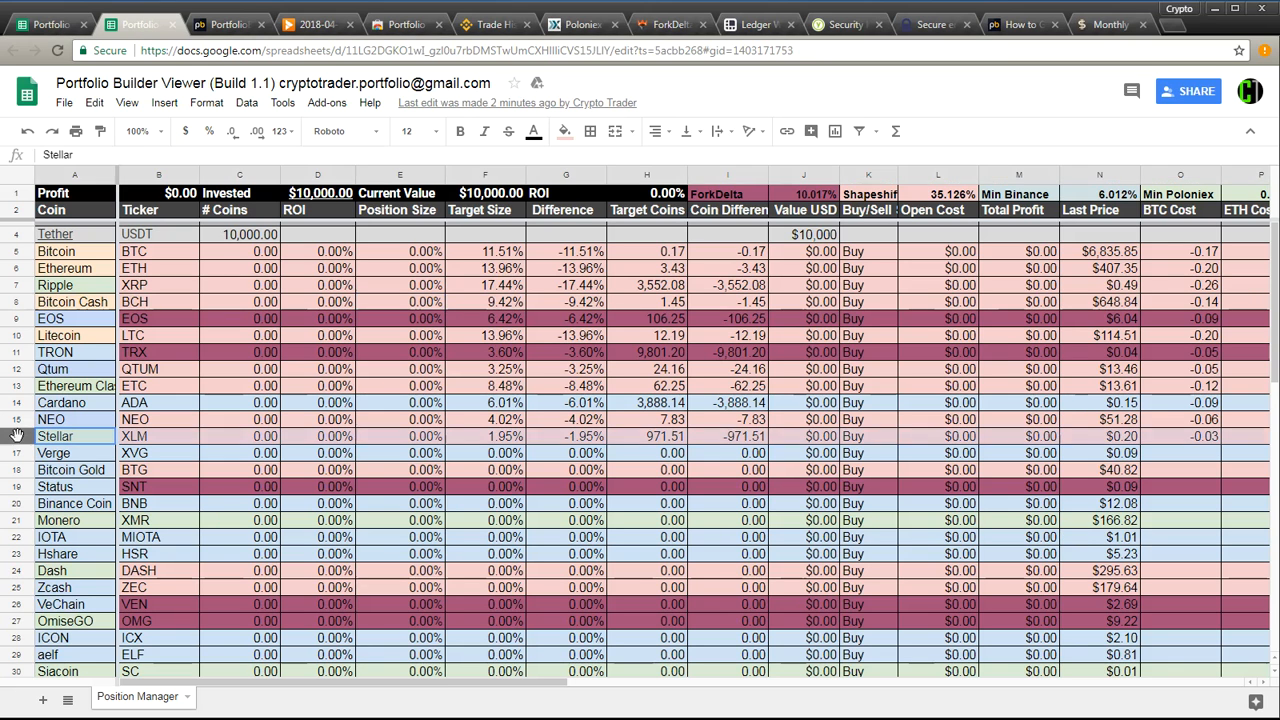
{"action": "left_click", "coordinate": [14, 251], "text": "shift"}
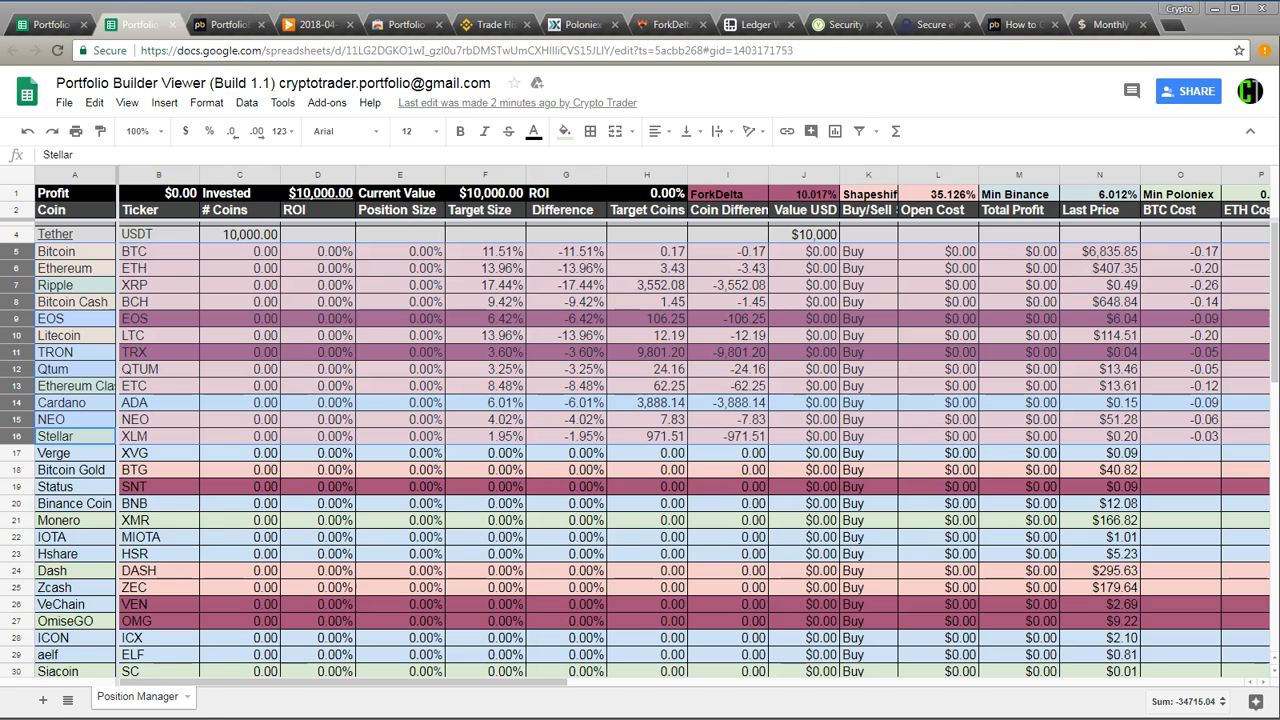
Step: Inspect the Coin Difference cells for Bitcoin, Ethereum and Ripple in the Editor spreadsheet's Money manager sheet
{"action": "key", "text": "ctrl+shift+Tab"}
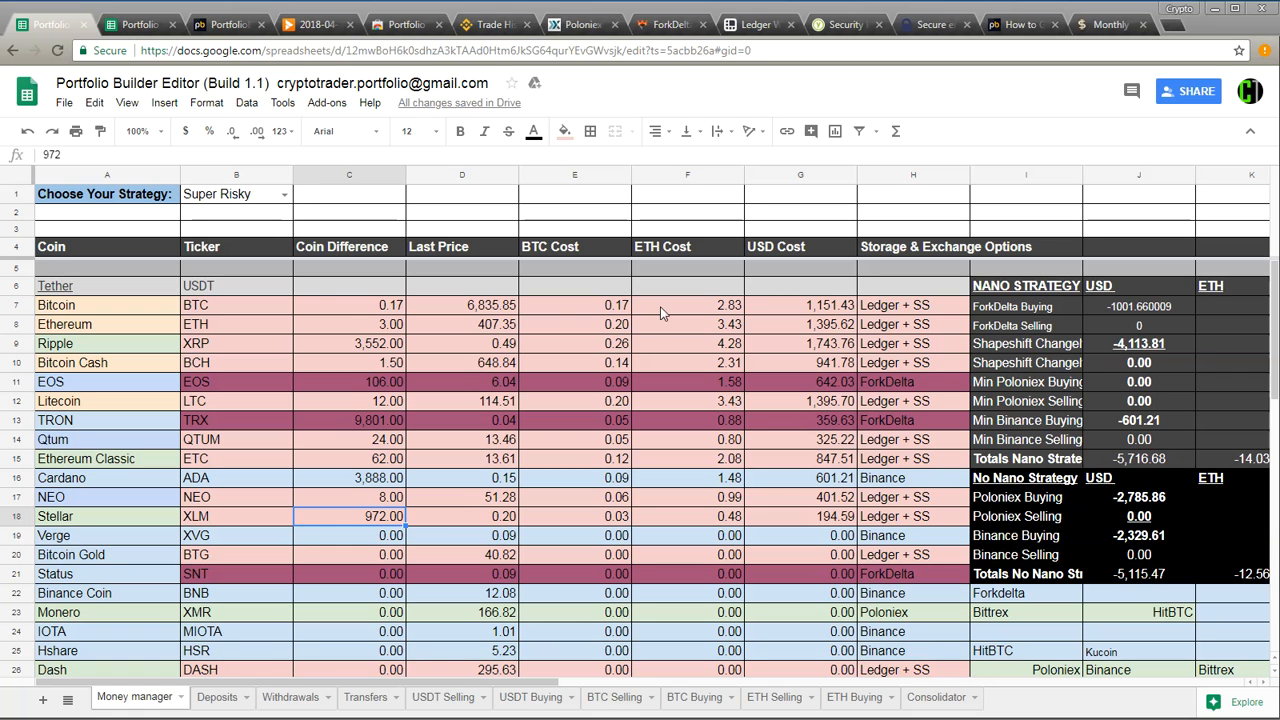
{"action": "left_click", "coordinate": [376, 312]}
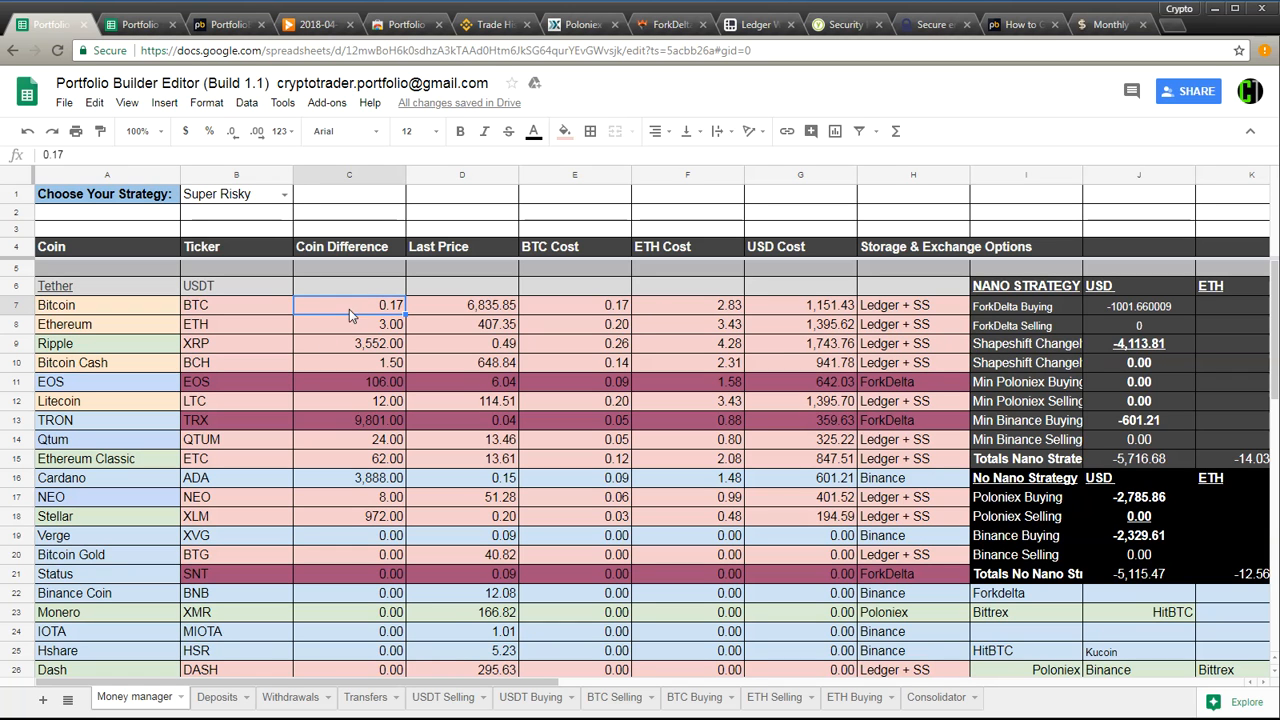
{"action": "left_click", "coordinate": [352, 330]}
{"action": "left_click", "coordinate": [357, 345]}
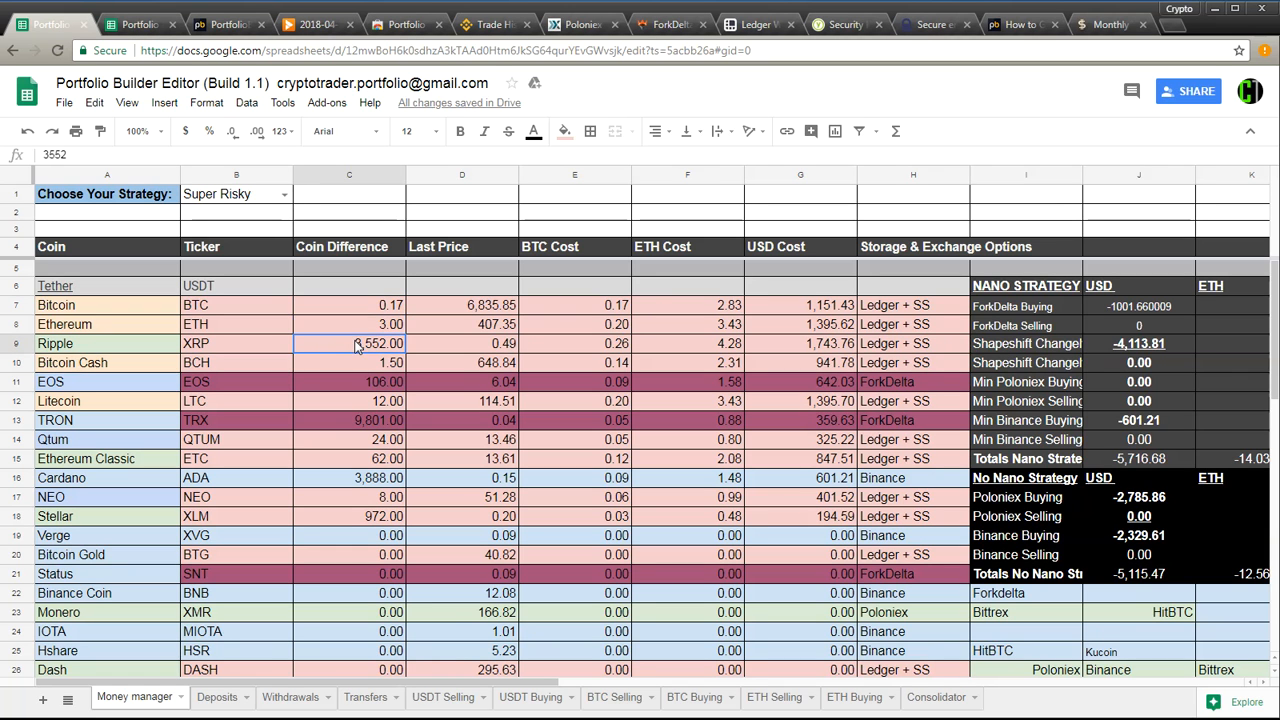
Step: Inspect the Coin Difference cells for Bitcoin Cash, EOS and Litecoin in the Money manager sheet
{"action": "left_click", "coordinate": [357, 366]}
{"action": "left_click", "coordinate": [357, 386]}
{"action": "left_click", "coordinate": [375, 408]}
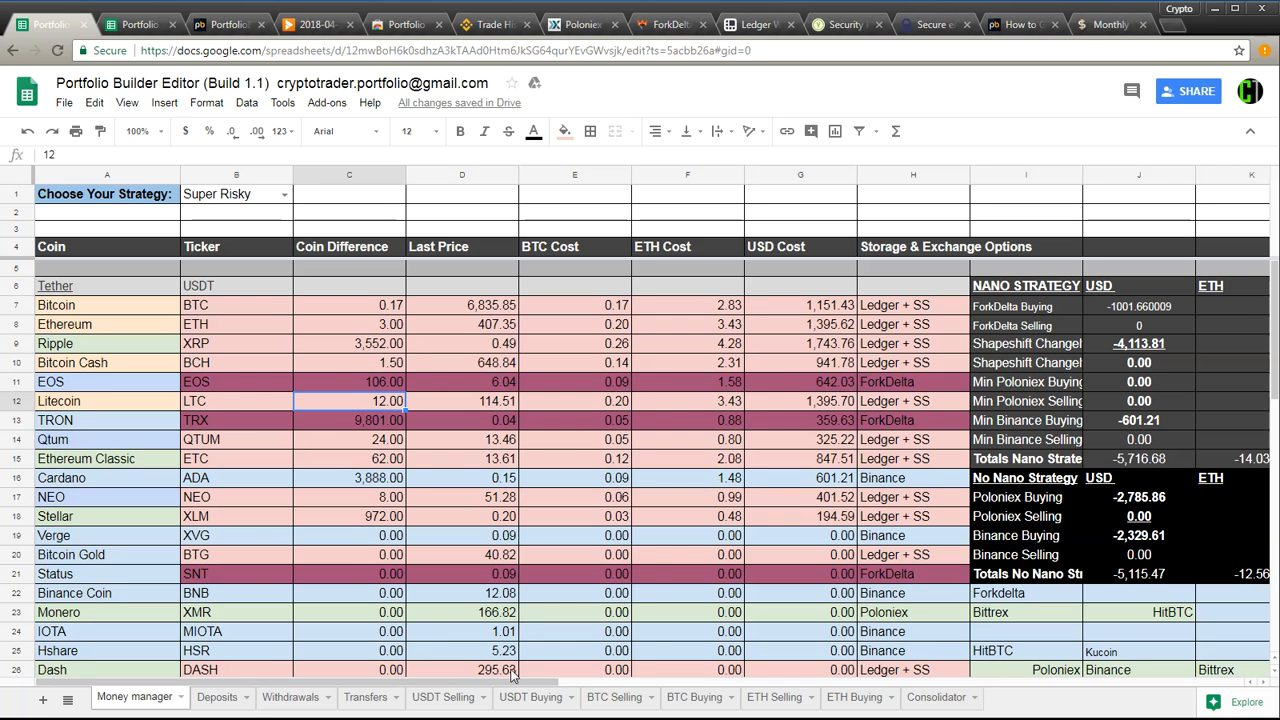
Step: Review the Nano Strategy and No Nano Strategy summary tables in the Money manager sheet, including the Binance Buying row
{"action": "left_click_drag", "start_coordinate": [515, 684], "coordinate": [790, 680]}
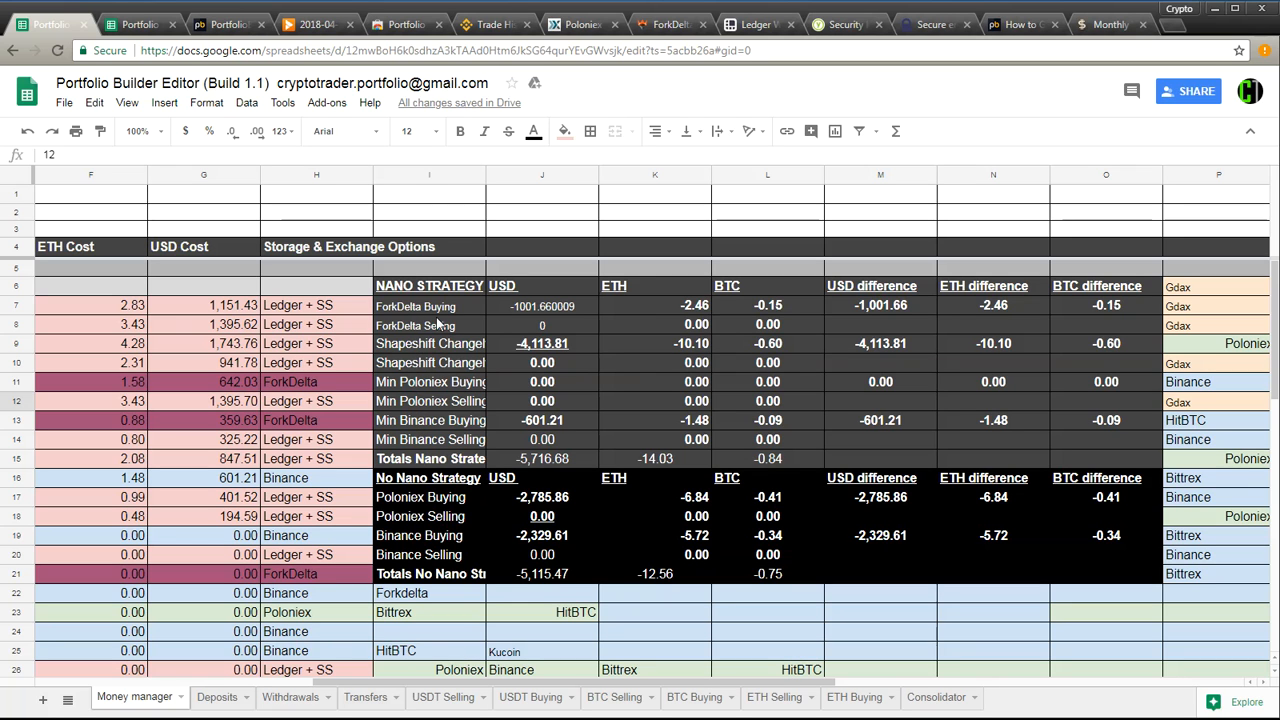
{"action": "left_click_drag", "start_coordinate": [412, 270], "coordinate": [648, 431]}
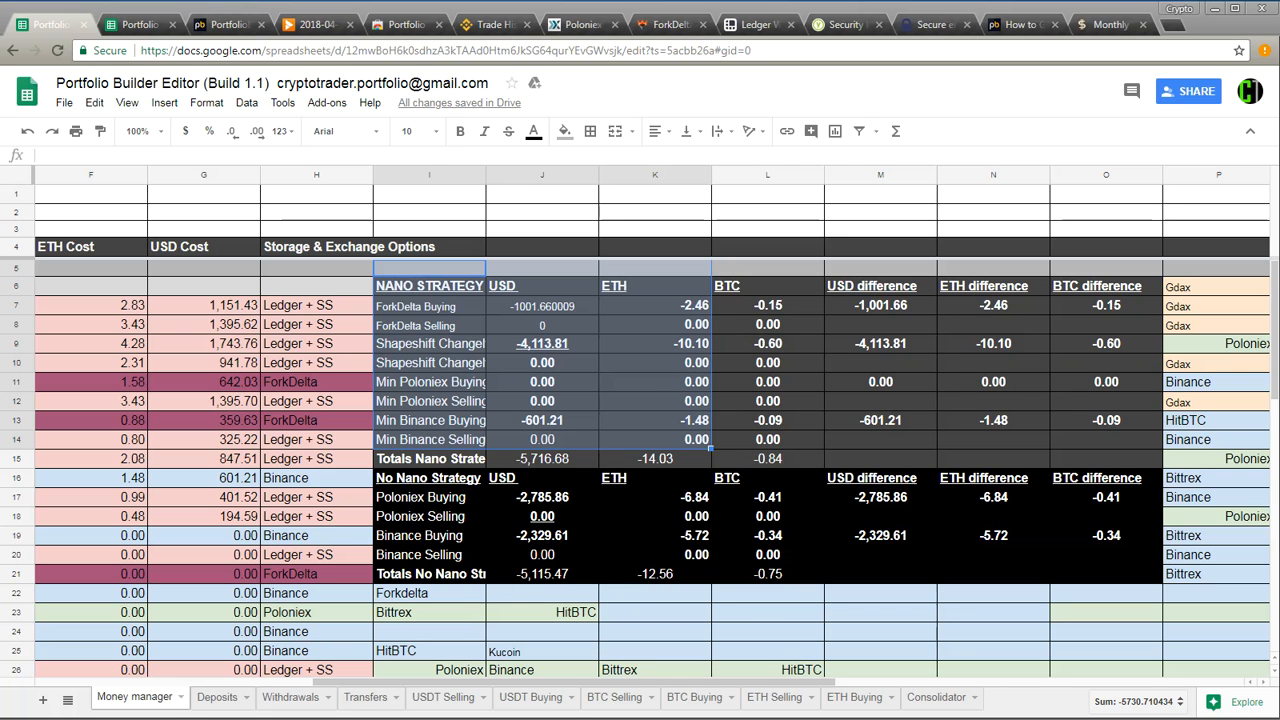
{"action": "left_click_drag", "start_coordinate": [535, 573], "coordinate": [405, 507]}
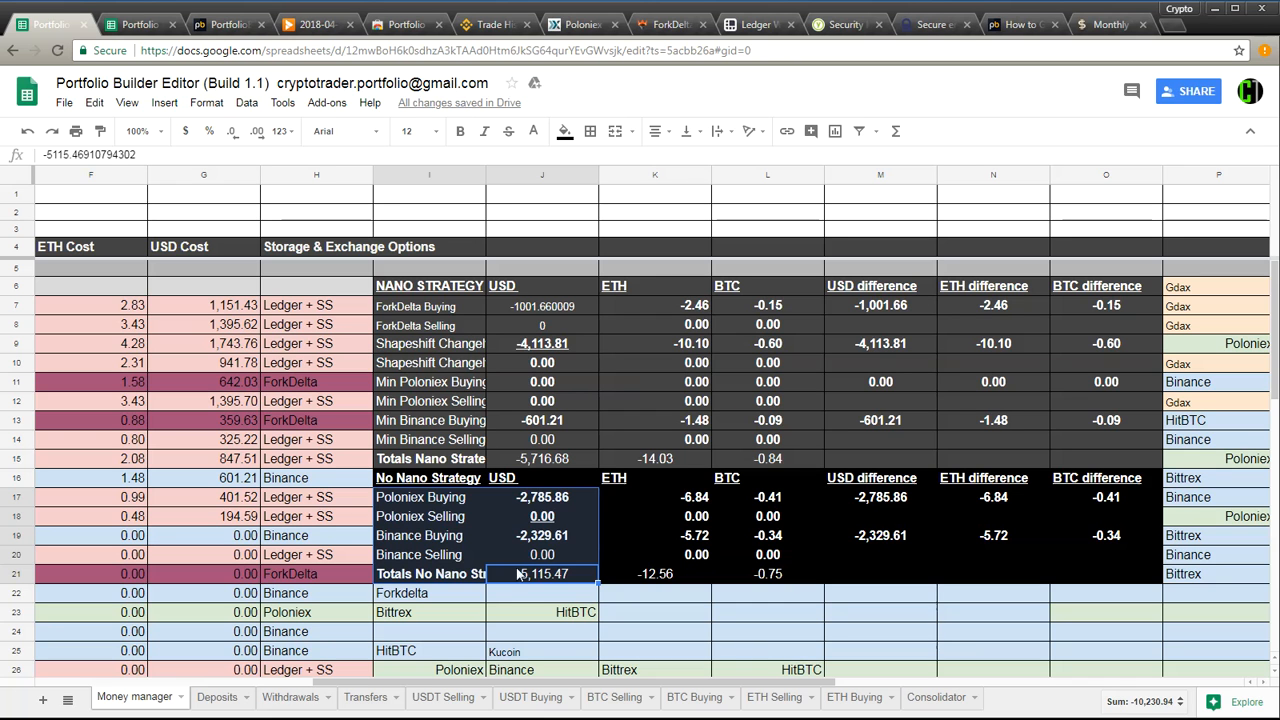
{"action": "left_click", "coordinate": [461, 540]}
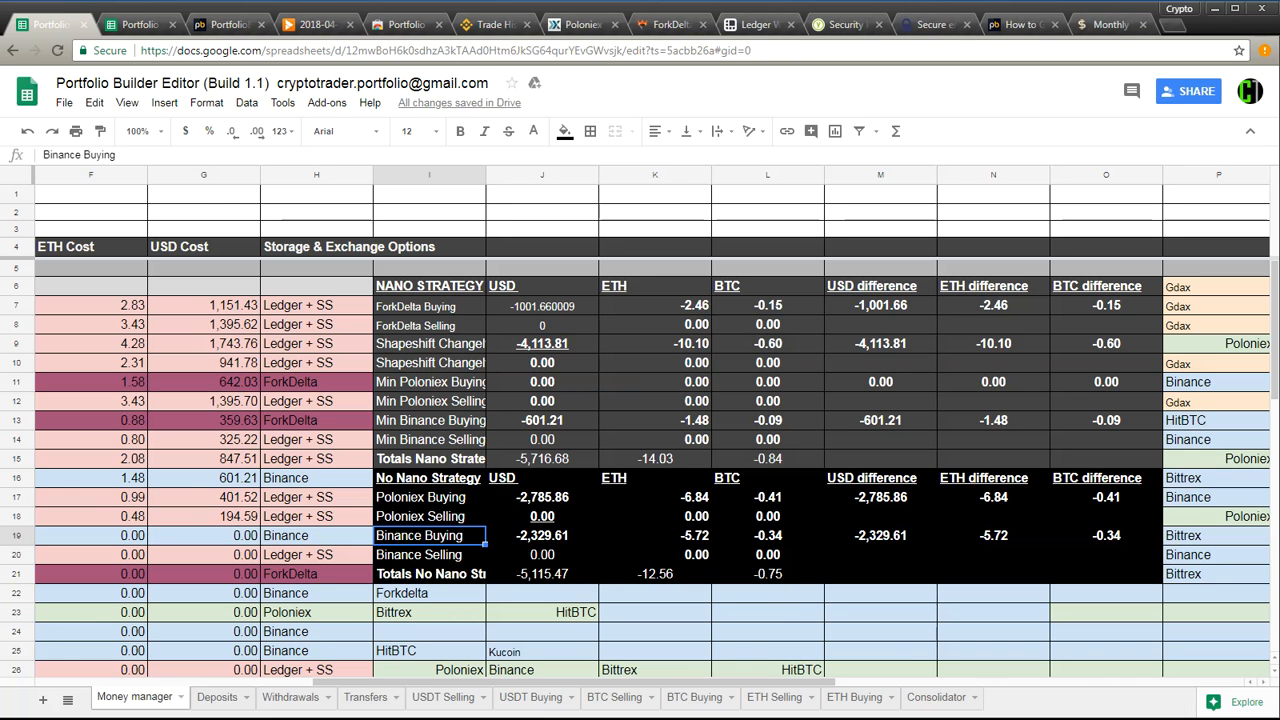
{"action": "scroll", "coordinate": [1128, 330], "scroll_direction": "left", "scroll_amount": 5}
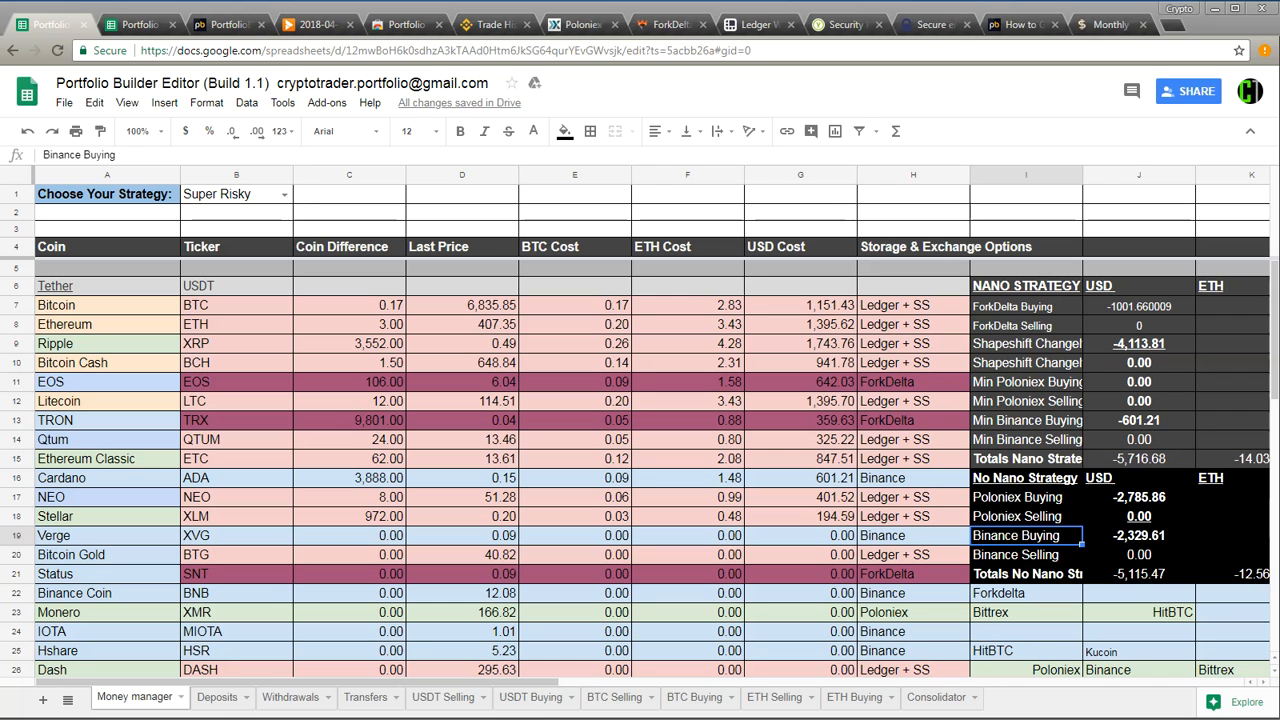
Step: Look through the Deposits and Withdrawals sheets and the USDT, BTC and ETH Selling and Buying sheets
{"action": "left_click", "coordinate": [214, 700]}
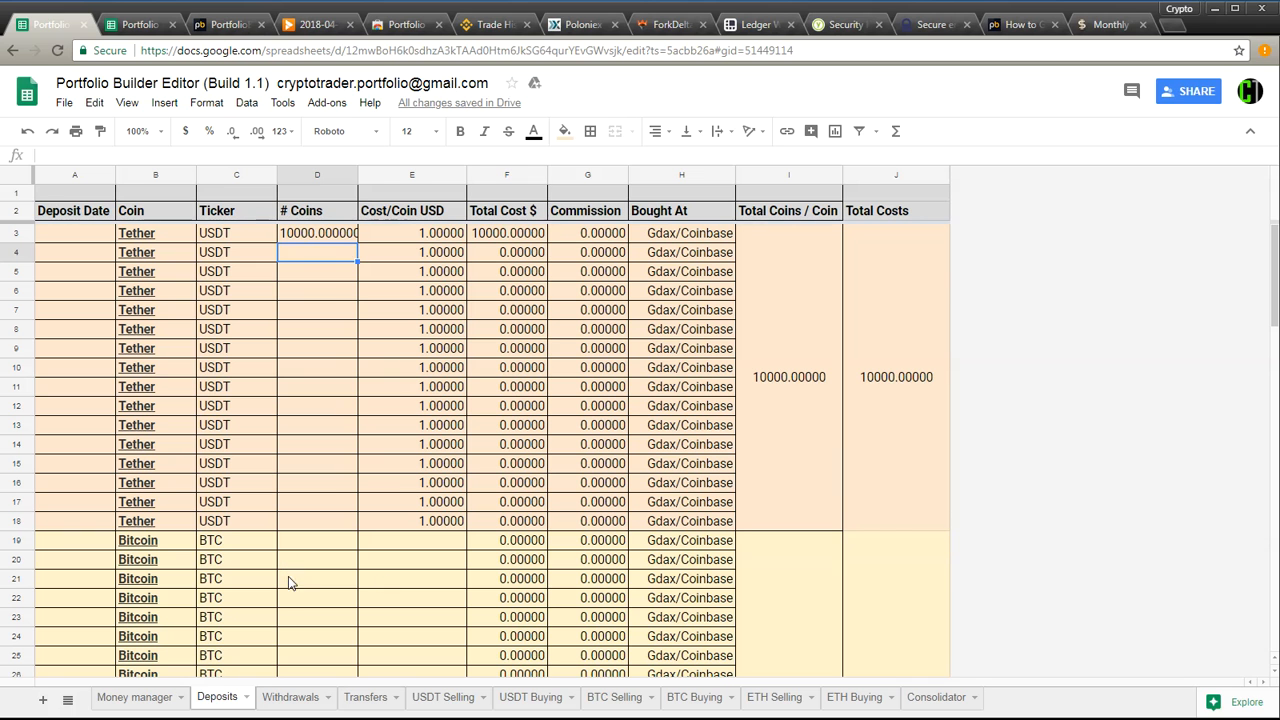
{"action": "left_click", "coordinate": [270, 700]}
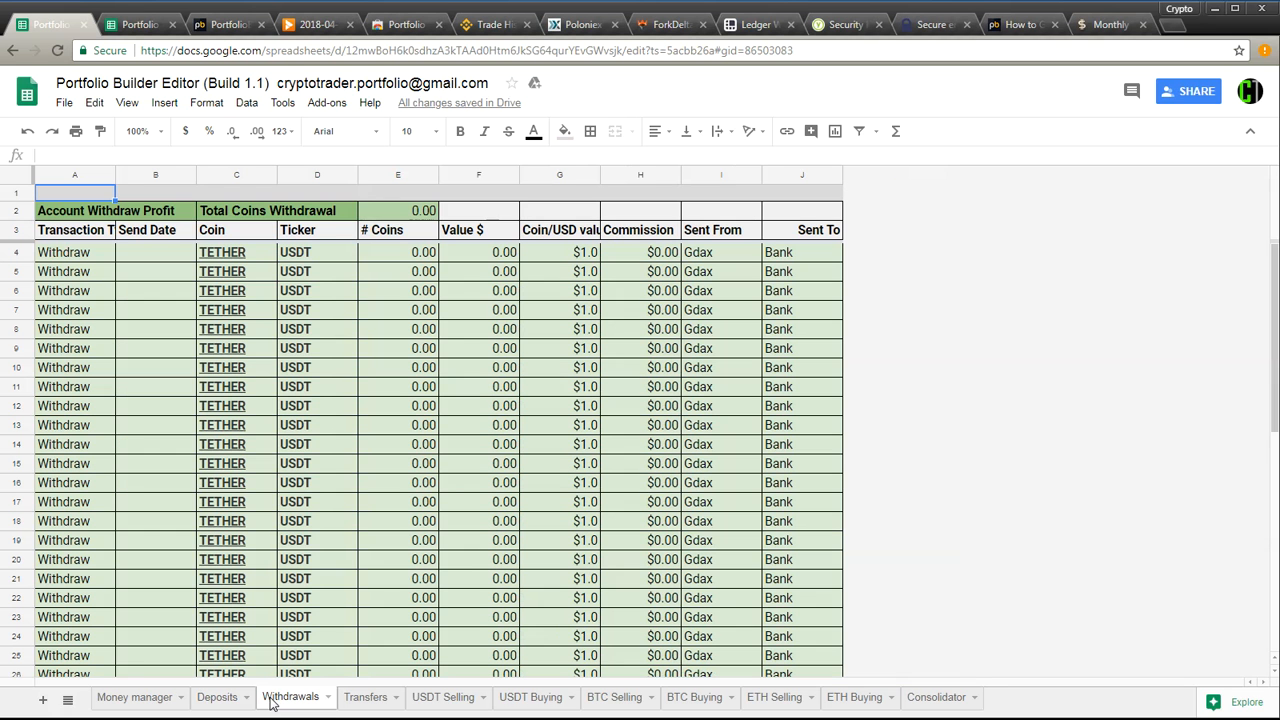
{"action": "left_click", "coordinate": [458, 700]}
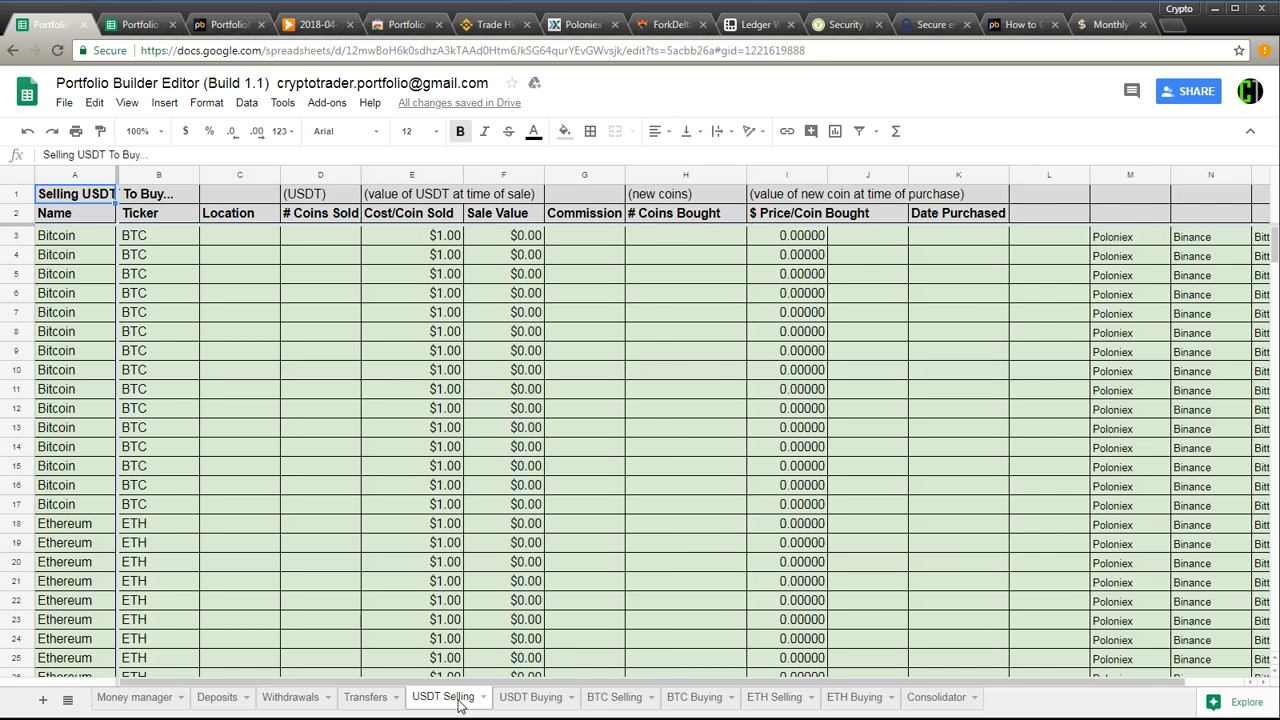
{"action": "left_click", "coordinate": [545, 700]}
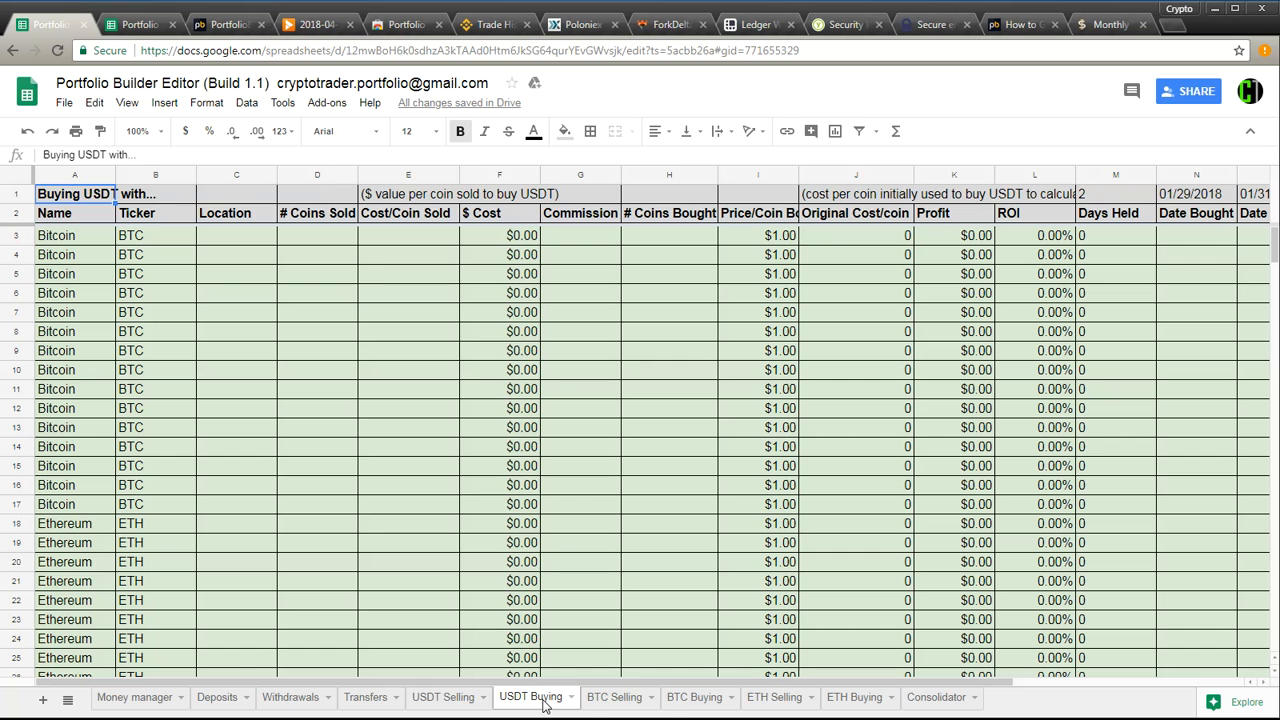
{"action": "left_click", "coordinate": [622, 699]}
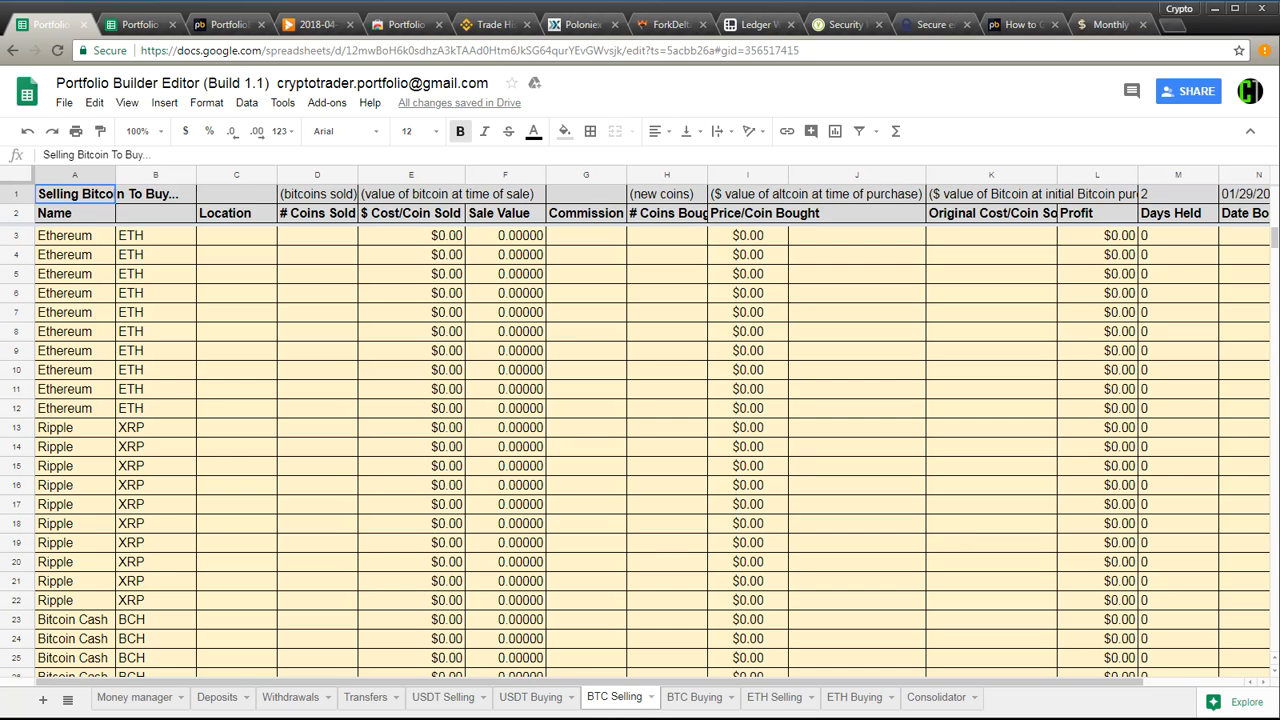
{"action": "left_click", "coordinate": [694, 698]}
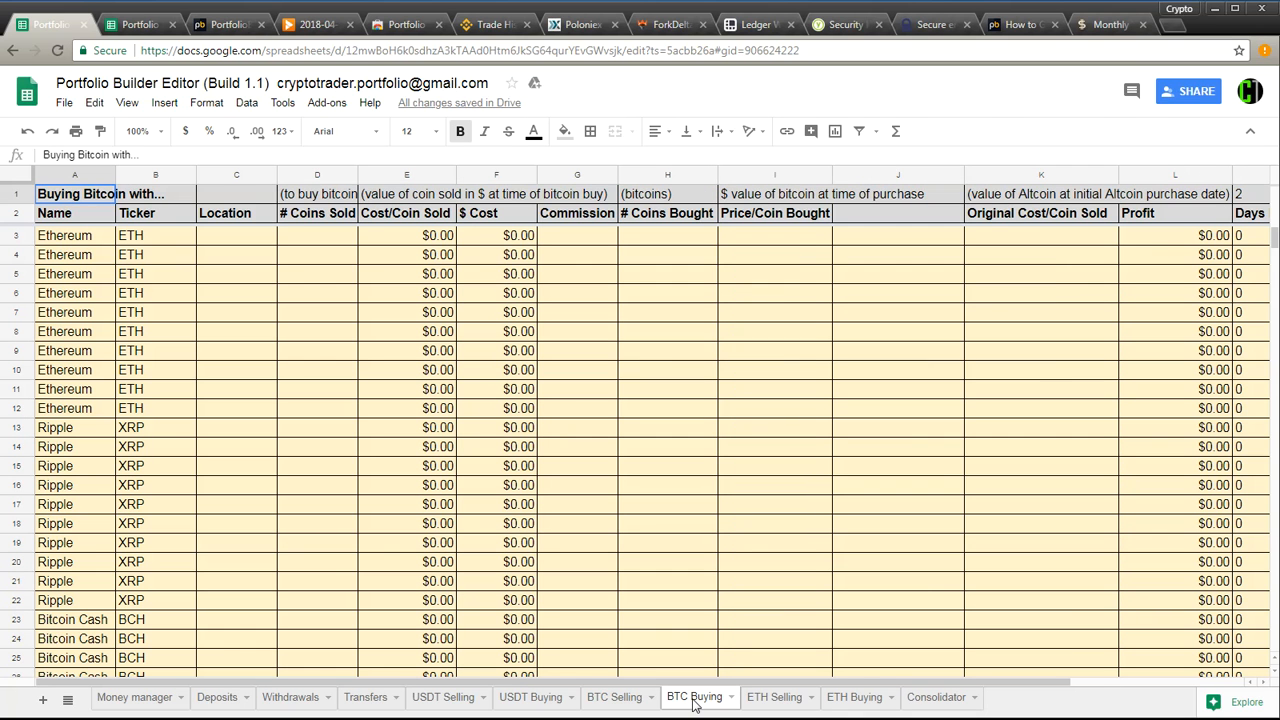
{"action": "left_click", "coordinate": [768, 697]}
{"action": "left_click", "coordinate": [862, 698]}
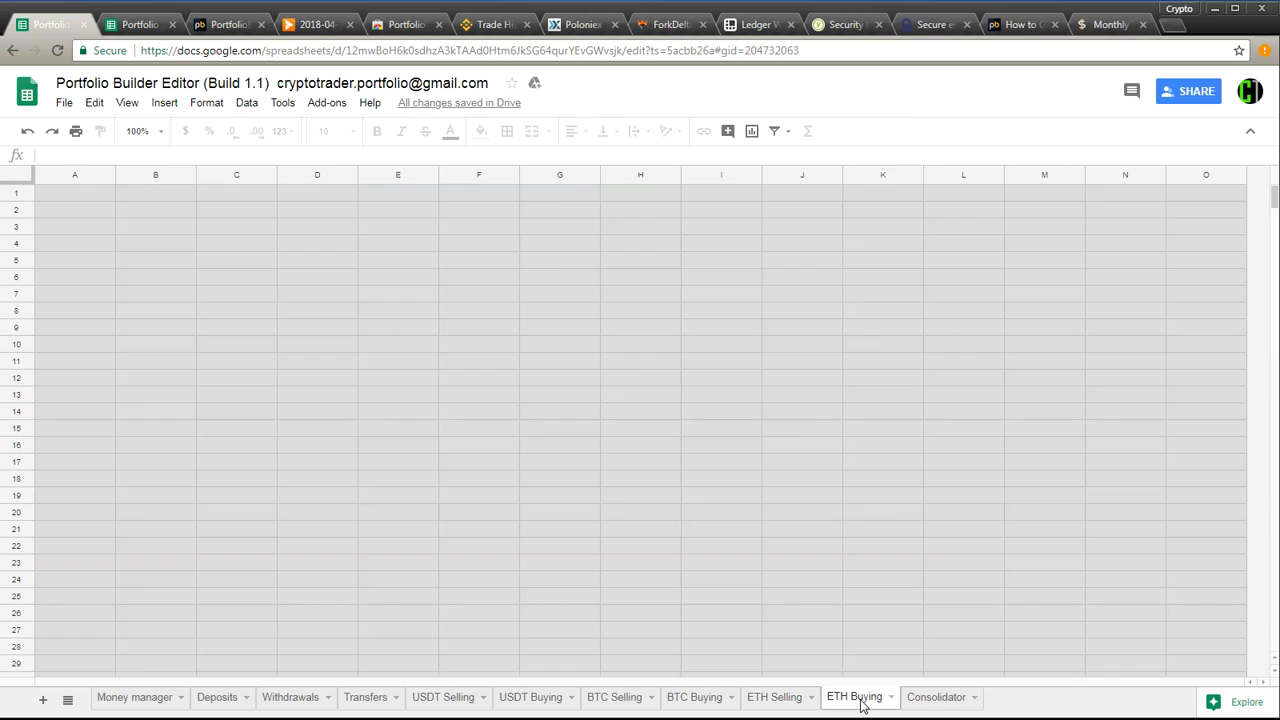
Step: Examine the Buying and Selling tables in the Consolidator sheet
{"action": "left_click", "coordinate": [938, 697]}
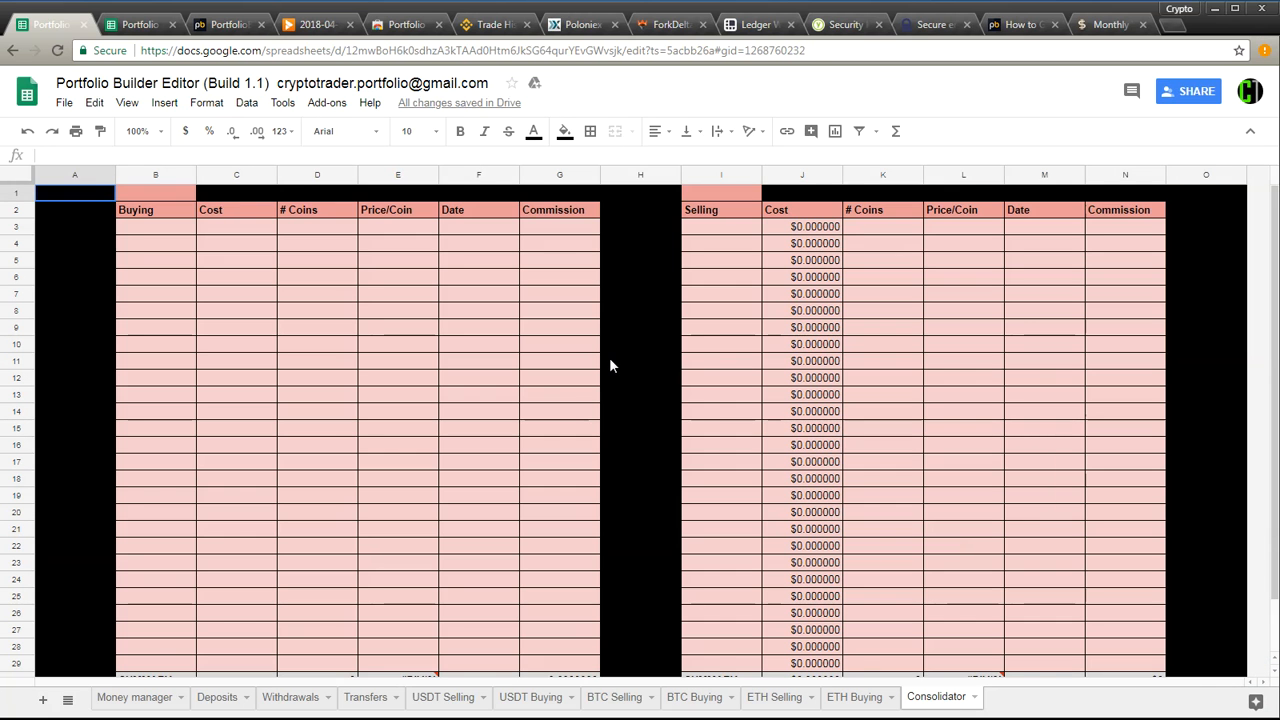
{"action": "left_click", "coordinate": [609, 360]}
{"action": "scroll", "coordinate": [612, 366], "scroll_direction": "down", "scroll_amount": 1}
{"action": "scroll", "coordinate": [609, 345], "scroll_direction": "up", "scroll_amount": 3}
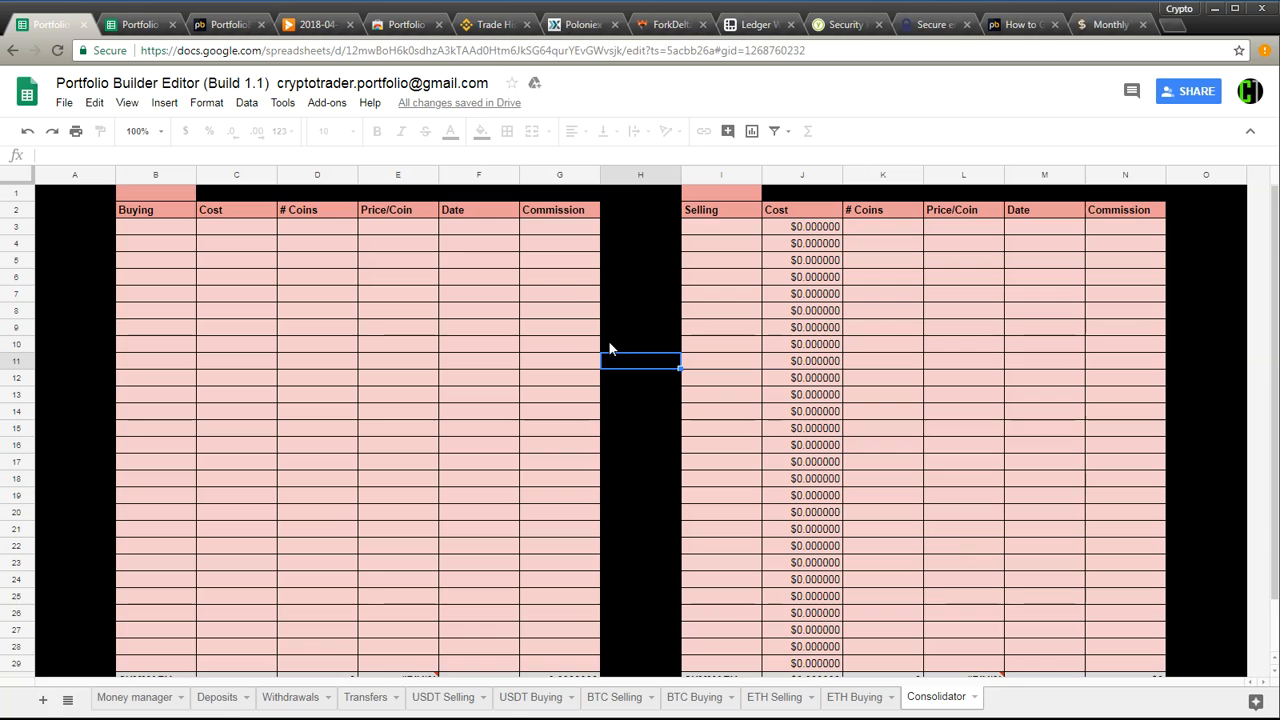
{"action": "scroll", "coordinate": [549, 414], "scroll_direction": "down", "scroll_amount": 5}
{"action": "scroll", "coordinate": [340, 400], "scroll_direction": "up", "scroll_amount": 2}
Step: Look through the full coin list in the Viewer spreadsheet's Position Manager sheet down to PIVX
{"action": "key", "text": "ctrl+Tab"}
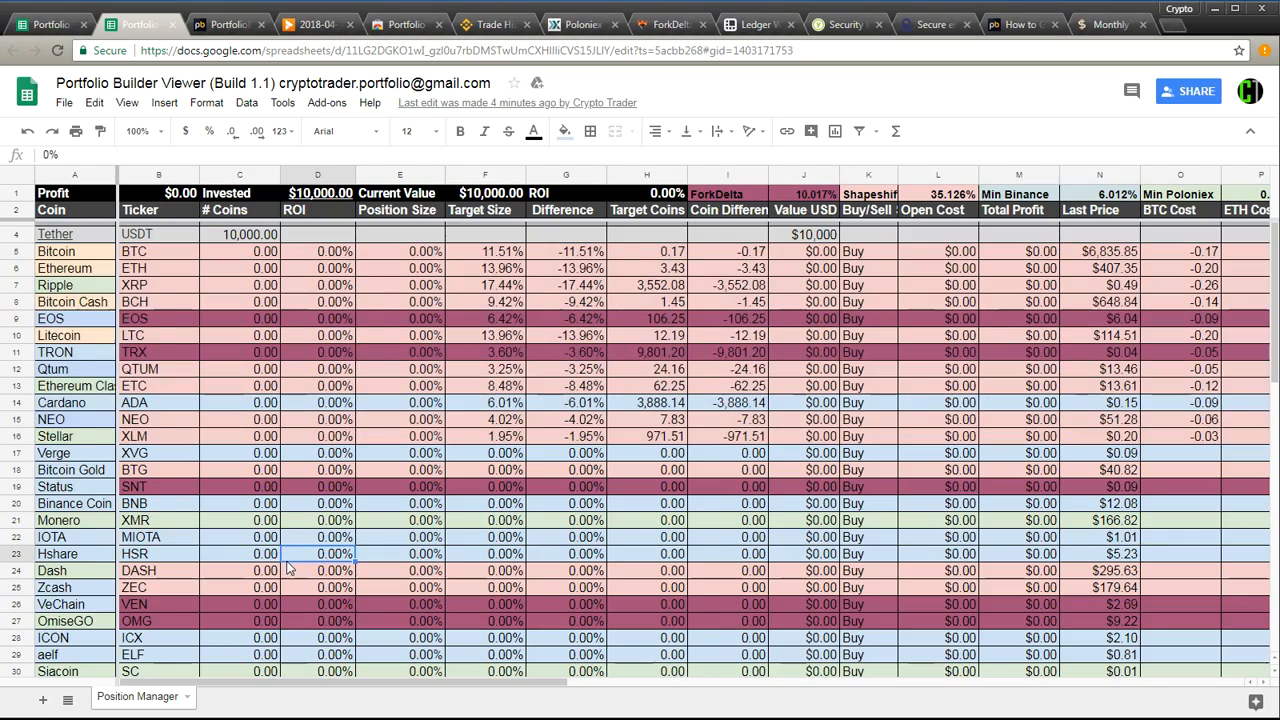
{"action": "scroll", "coordinate": [288, 567], "scroll_direction": "down", "scroll_amount": 3}
{"action": "scroll", "coordinate": [288, 567], "scroll_direction": "down", "scroll_amount": 8}
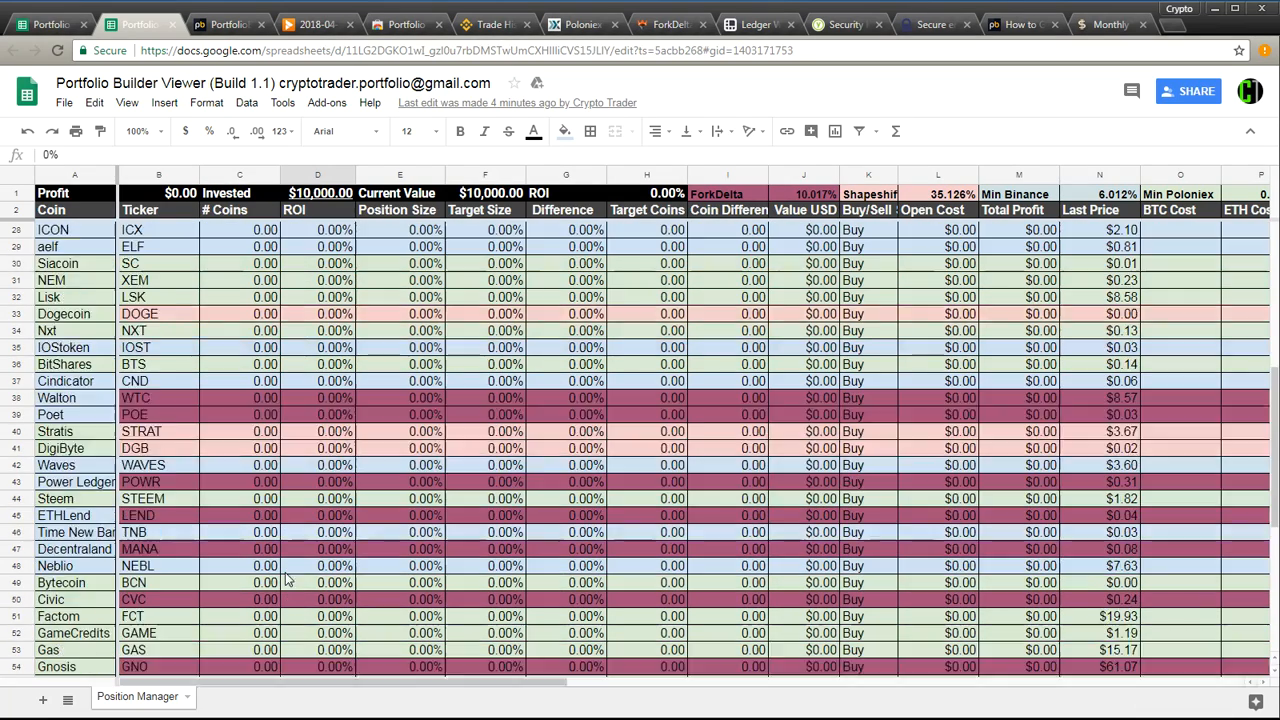
{"action": "scroll", "coordinate": [285, 580], "scroll_direction": "down", "scroll_amount": 3}
{"action": "scroll", "coordinate": [206, 486], "scroll_direction": "up", "scroll_amount": 2}
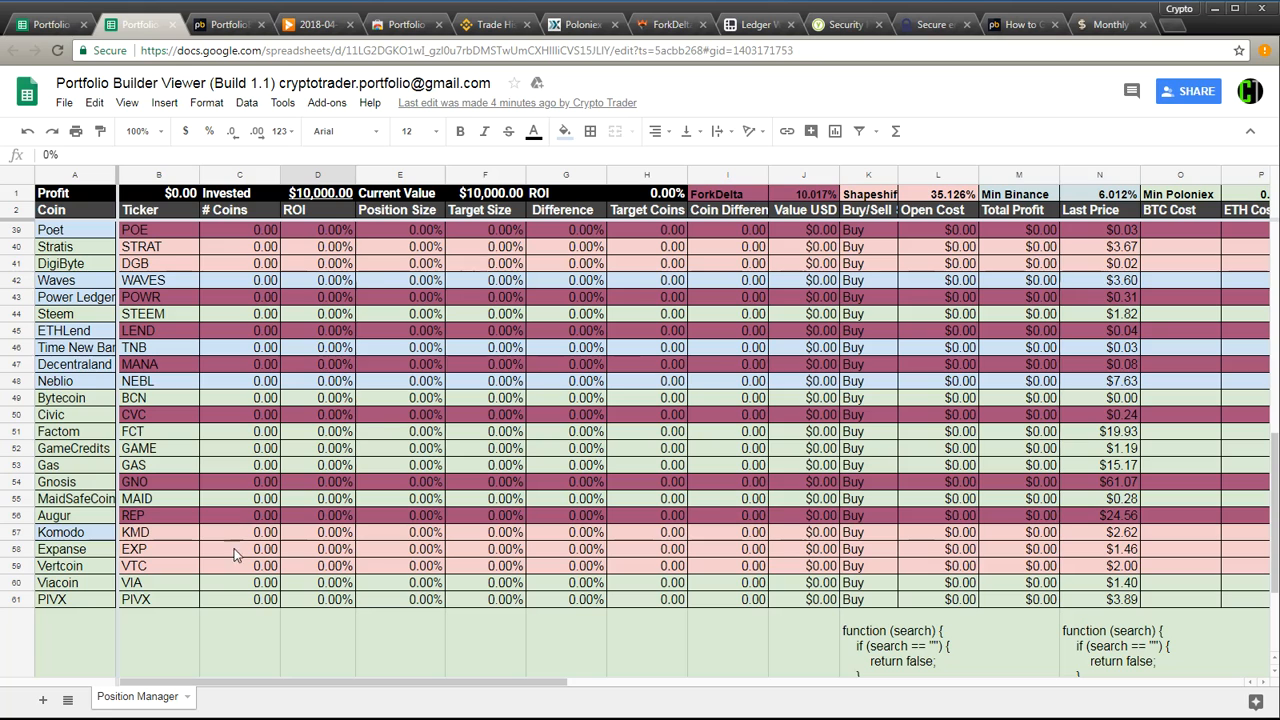
{"action": "scroll", "coordinate": [130, 587], "scroll_direction": "up", "scroll_amount": 4}
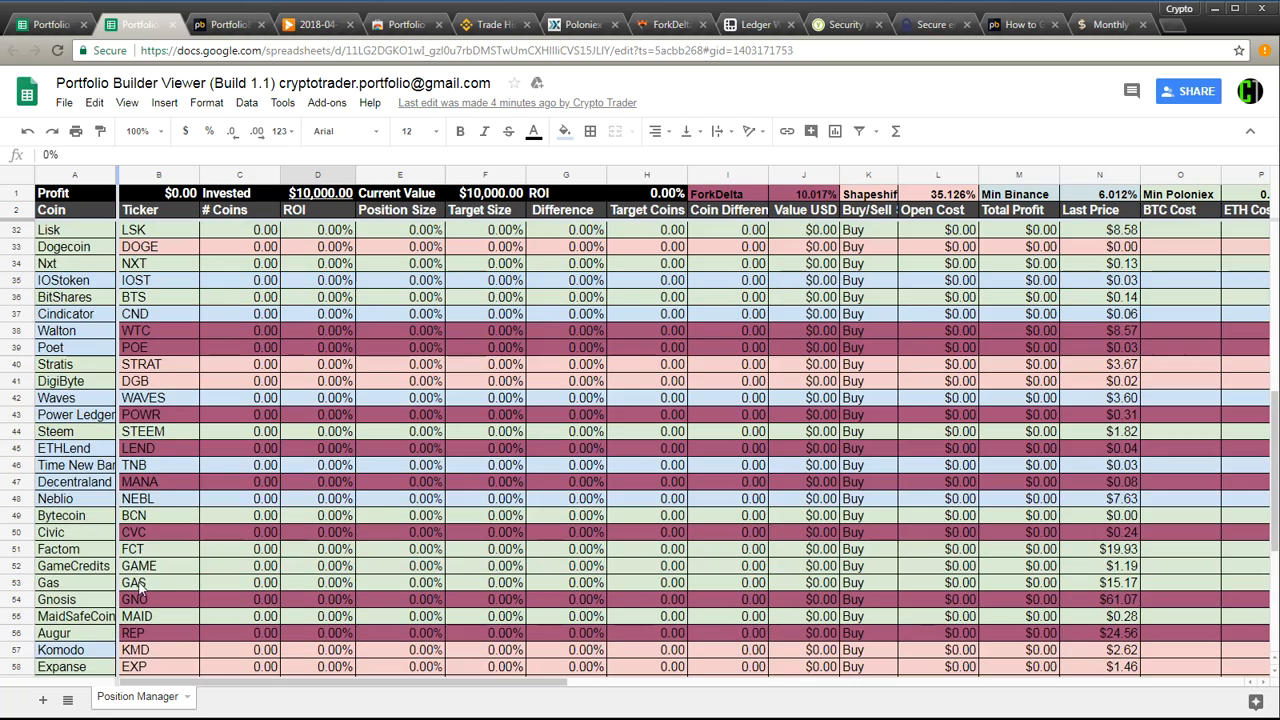
{"action": "scroll", "coordinate": [155, 588], "scroll_direction": "up", "scroll_amount": 8}
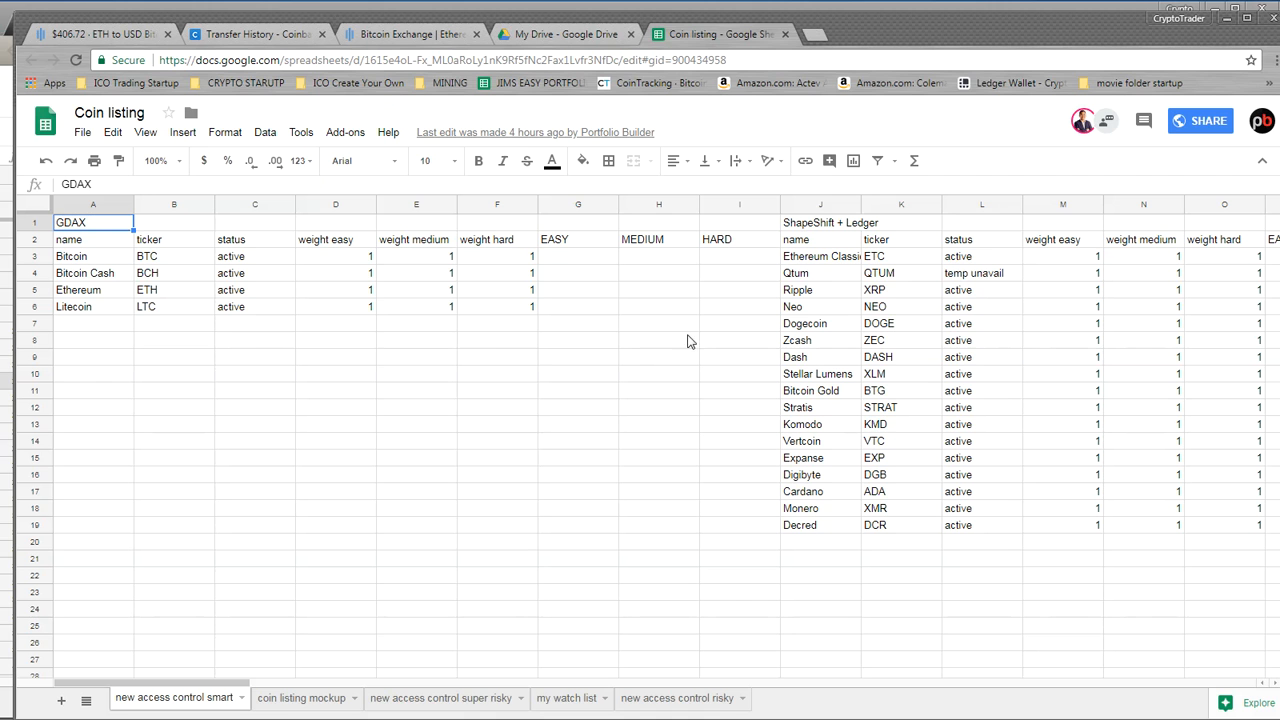
Step: Examine the exchange coin lists from GDAX through Binance in the Coin listing spreadsheet's new access control smart sheet
{"action": "left_click", "coordinate": [482, 344]}
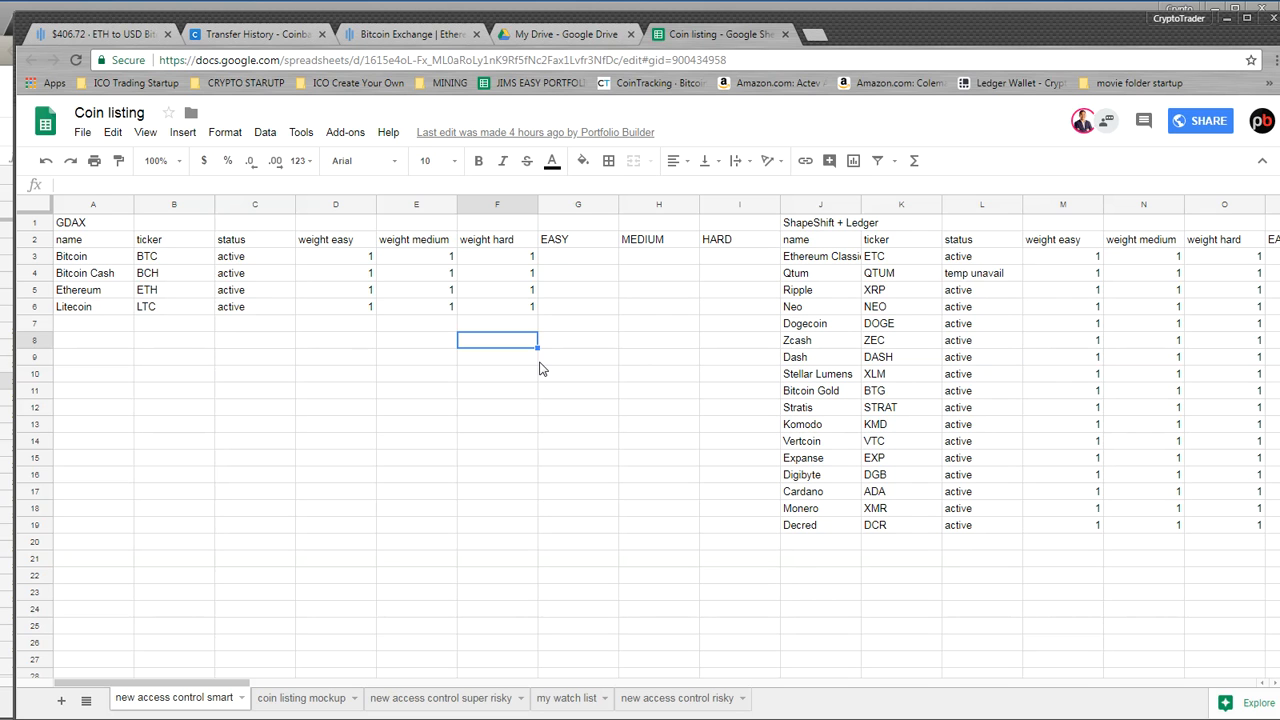
{"action": "key", "text": "Right"}
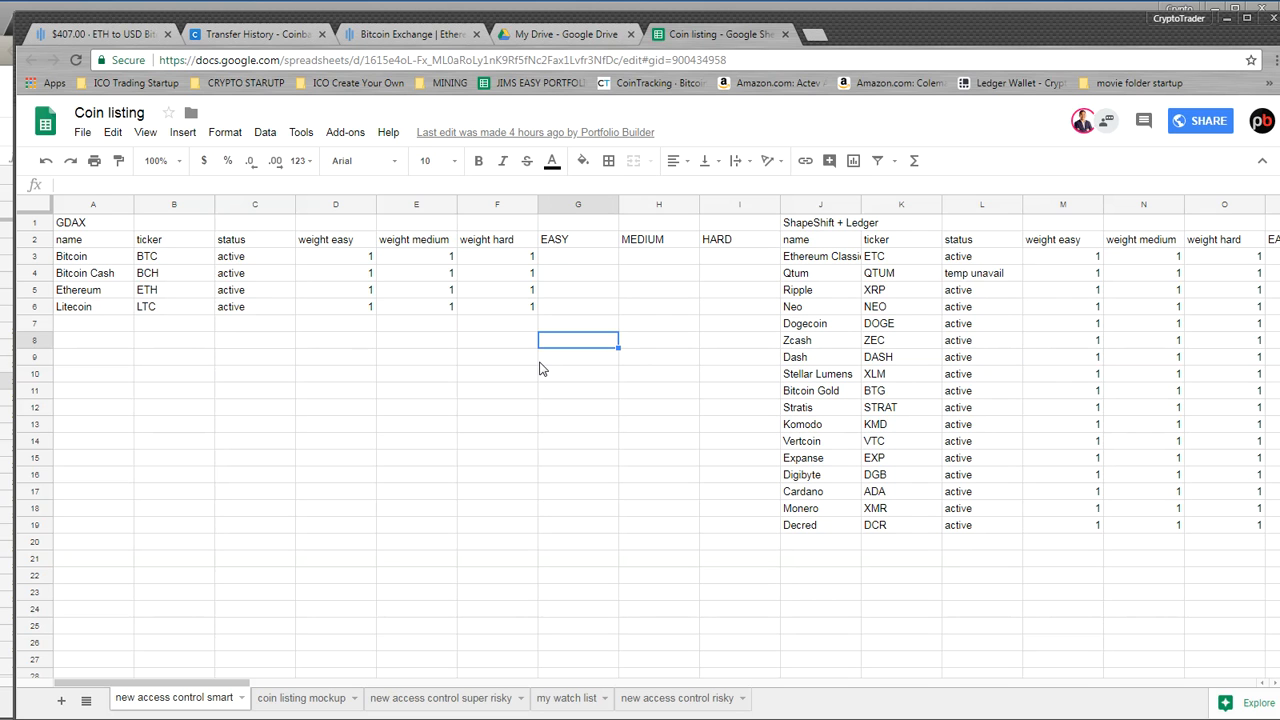
{"action": "key", "text": "Right"}
{"action": "key", "text": "Right"}
{"action": "key", "text": "Right"}
{"action": "key", "text": "Right"}
{"action": "key", "text": "Right"}
{"action": "key", "text": "Right"}
{"action": "key", "text": "Right"}
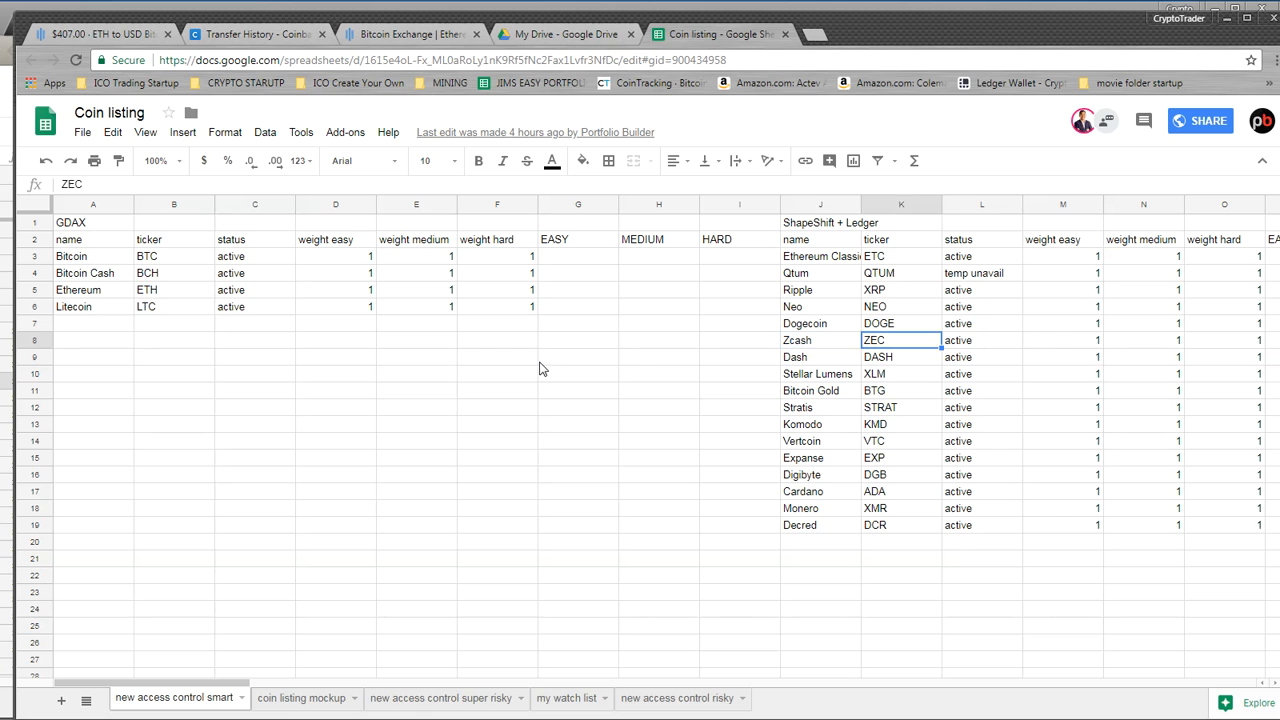
{"action": "key", "text": "Right"}
{"action": "key", "text": "Right"}
{"action": "key", "text": "Right"}
{"action": "key", "text": "Right"}
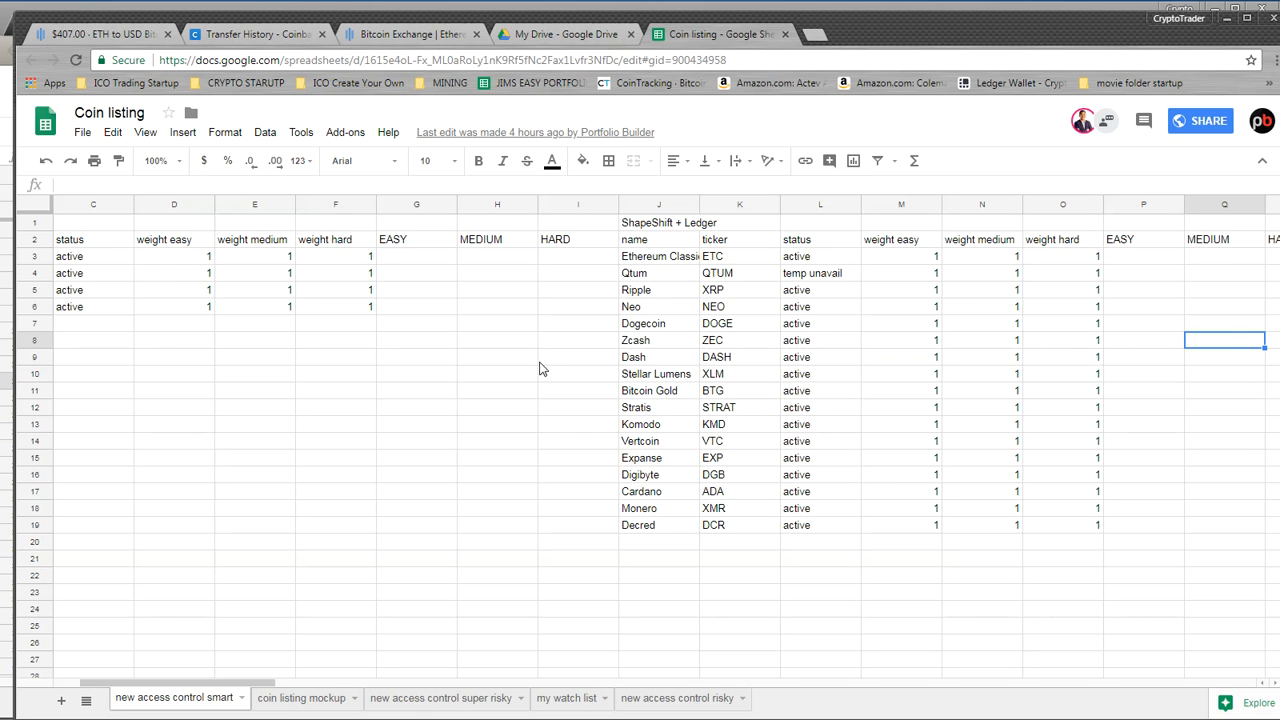
{"action": "key", "text": "Right"}
{"action": "key", "text": "Right"}
{"action": "key", "text": "Right"}
{"action": "key", "text": "Right"}
{"action": "key", "text": "Right"}
{"action": "key", "text": "Right"}
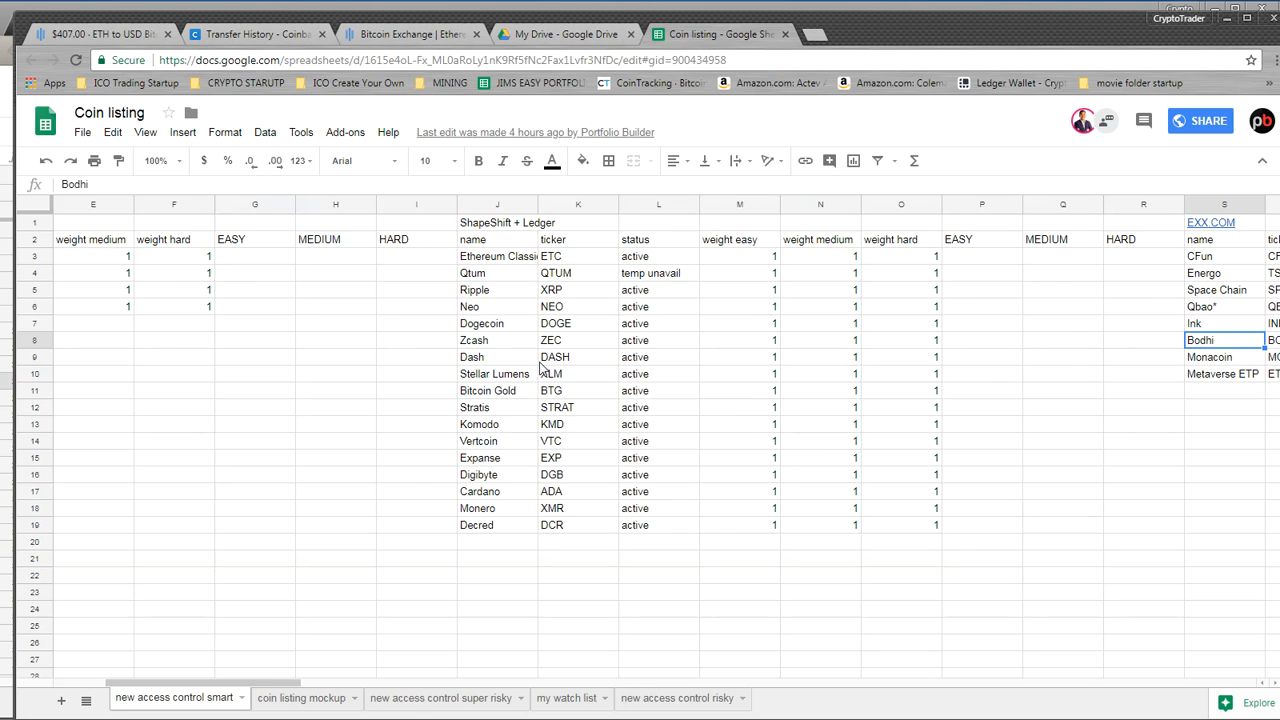
{"action": "key", "text": "Right"}
{"action": "key", "text": "Right"}
{"action": "key", "text": "Right"}
{"action": "key", "text": "Right"}
{"action": "key", "text": "Right"}
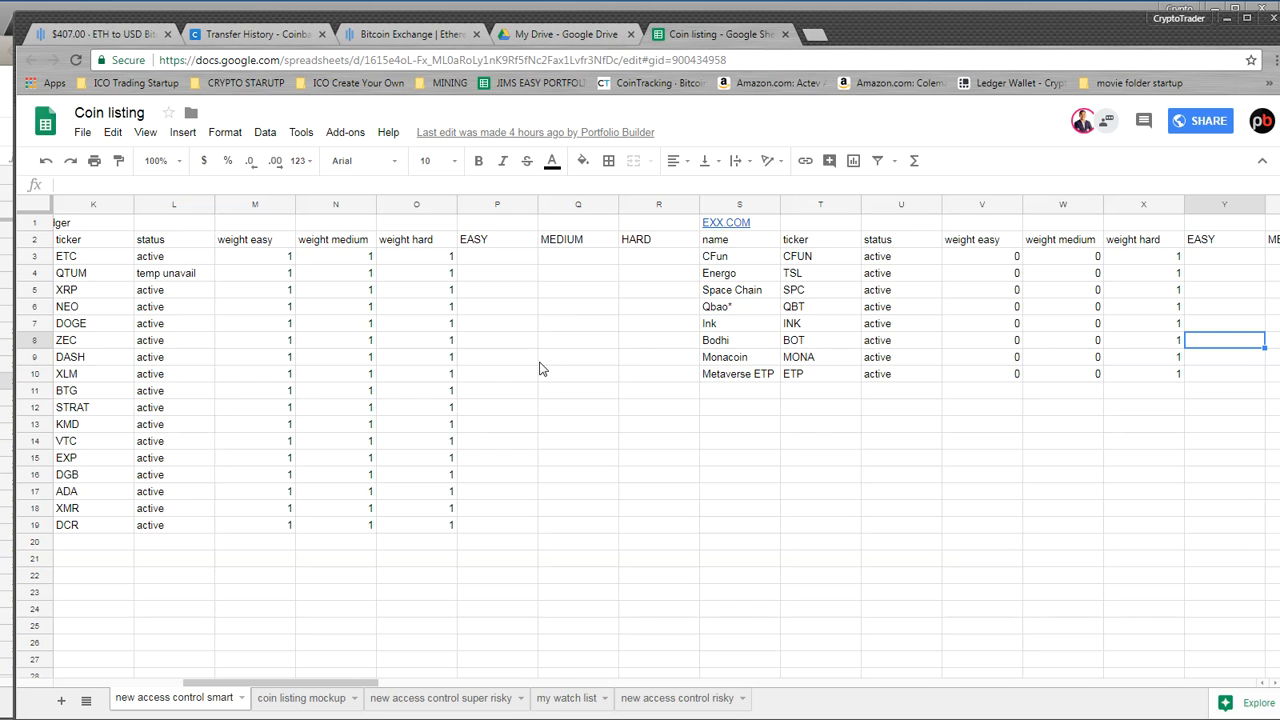
{"action": "key", "text": "Right"}
{"action": "key", "text": "Right"}
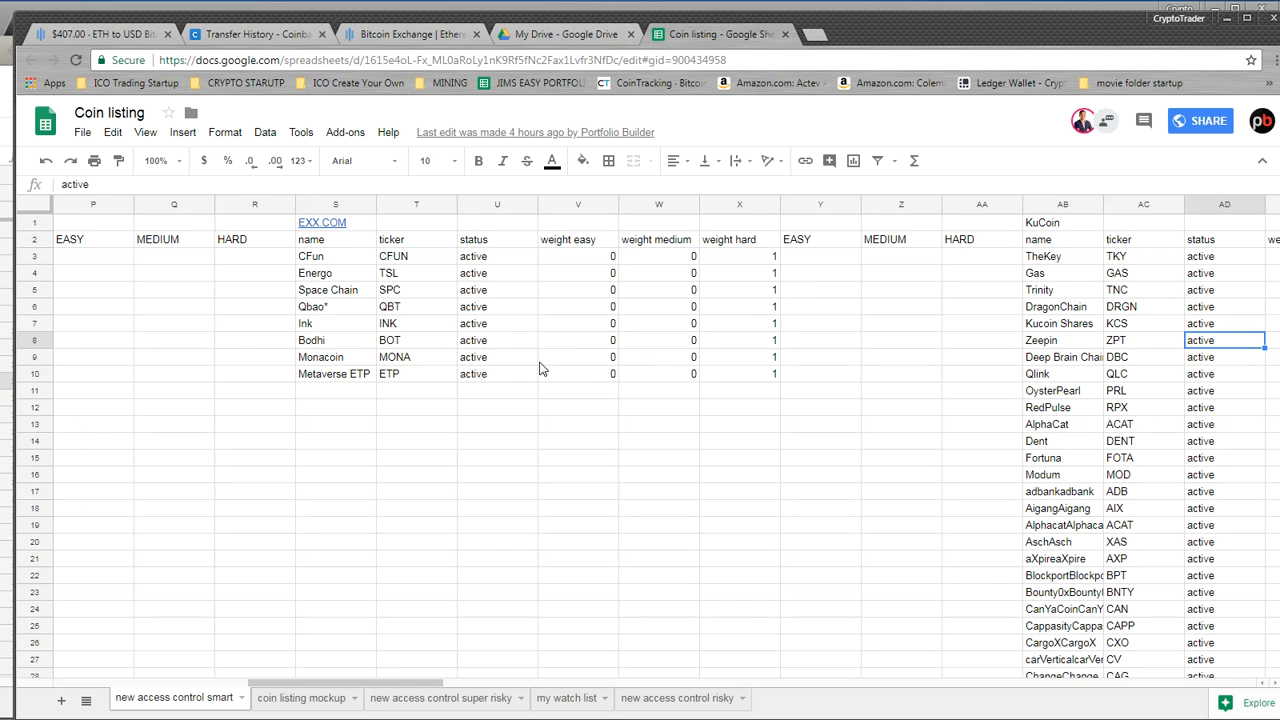
{"action": "key", "text": "Right"}
{"action": "key", "text": "Right"}
{"action": "key", "text": "Right"}
{"action": "key", "text": "Right"}
{"action": "key", "text": "Right"}
{"action": "key", "text": "Right"}
{"action": "key", "text": "Right"}
{"action": "key", "text": "Right"}
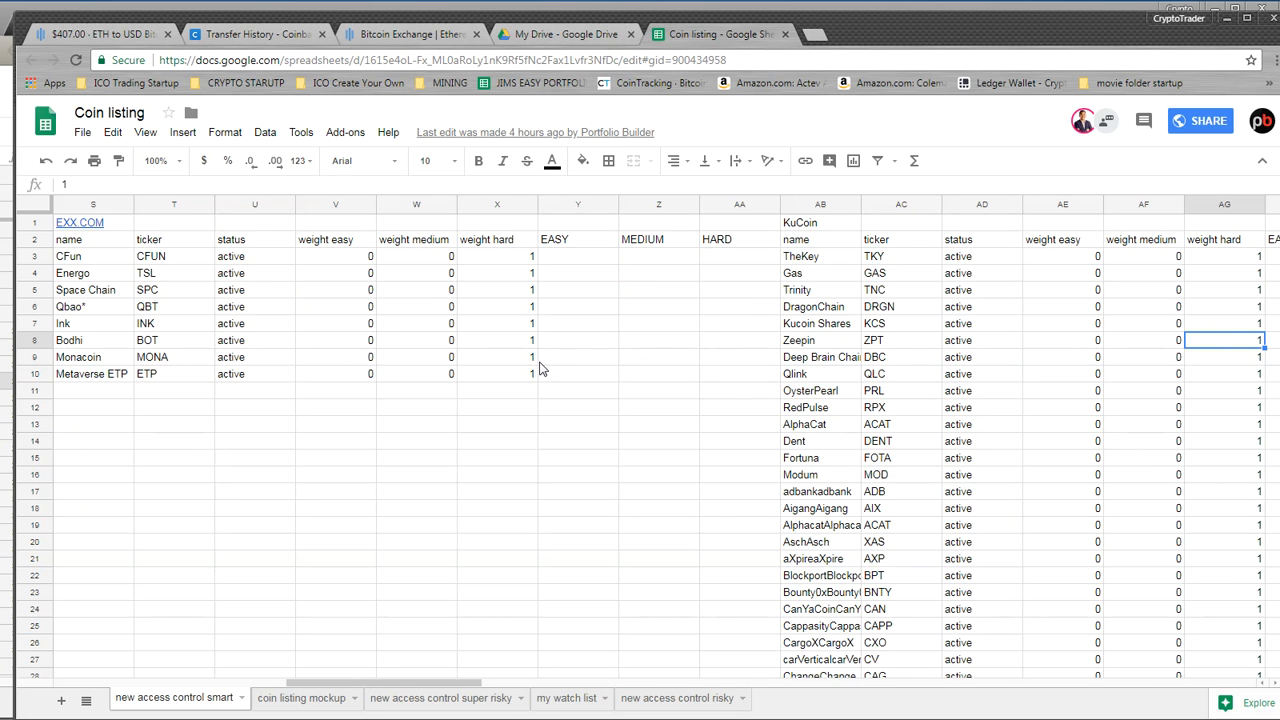
{"action": "key", "text": "Right"}
{"action": "key", "text": "Right"}
{"action": "key", "text": "Right"}
{"action": "key", "text": "Right"}
{"action": "key", "text": "Right"}
{"action": "key", "text": "Right"}
{"action": "key", "text": "Right"}
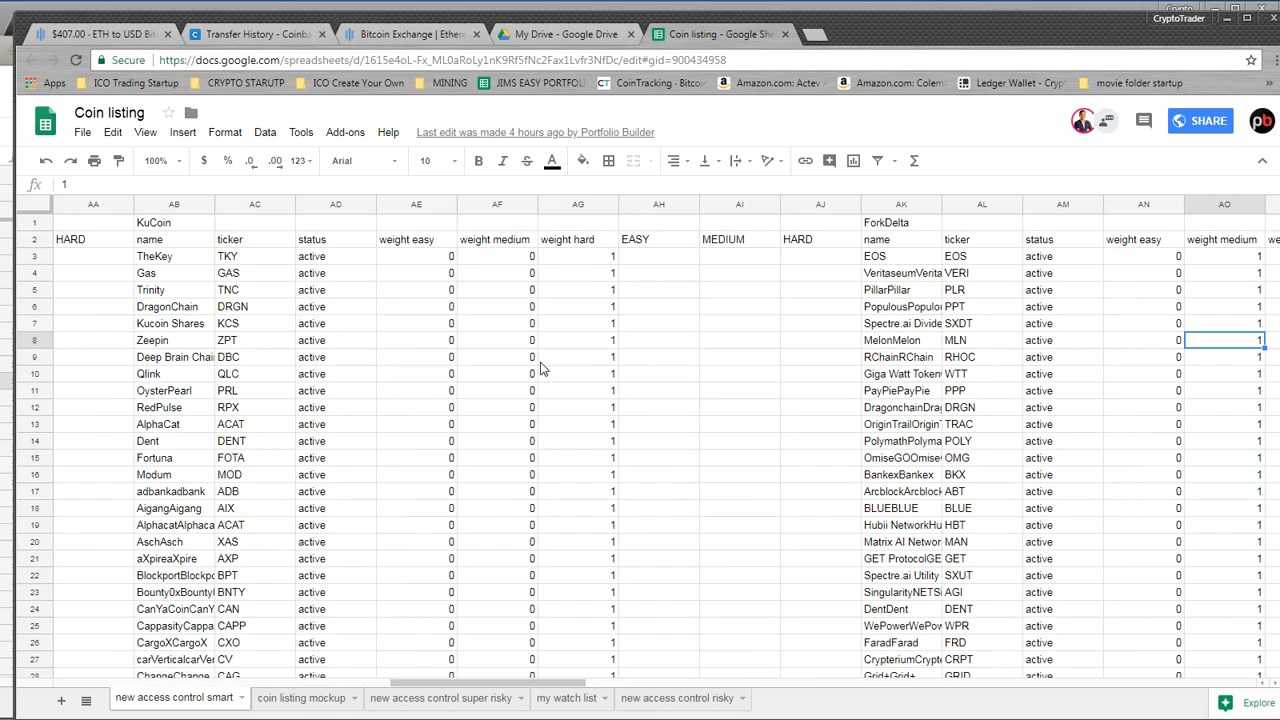
{"action": "key", "text": "Right"}
{"action": "key", "text": "Right"}
{"action": "key", "text": "Right"}
{"action": "key", "text": "Right"}
{"action": "key", "text": "Right"}
{"action": "key", "text": "Right"}
{"action": "key", "text": "Right"}
{"action": "key", "text": "Right"}
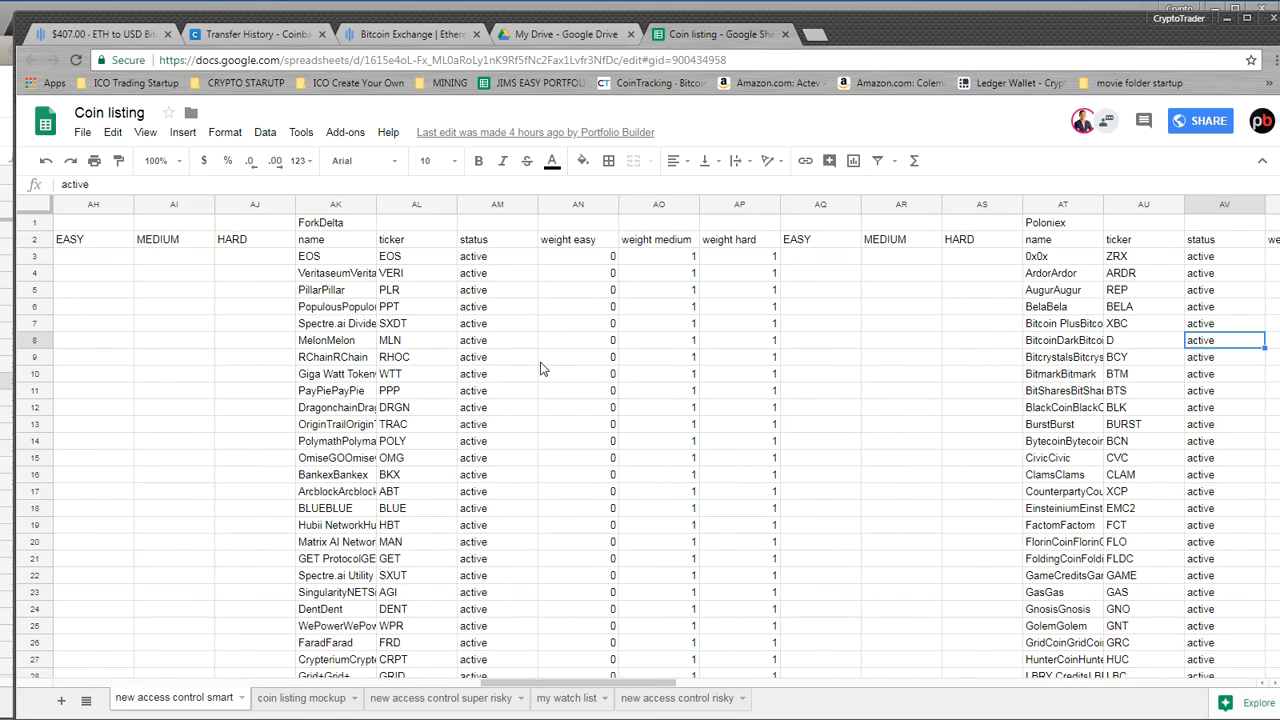
{"action": "key", "text": "Right"}
{"action": "key", "text": "Right"}
{"action": "key", "text": "Right"}
{"action": "key", "text": "Right"}
{"action": "key", "text": "Right"}
{"action": "key", "text": "Right"}
{"action": "key", "text": "Right"}
{"action": "key", "text": "Right"}
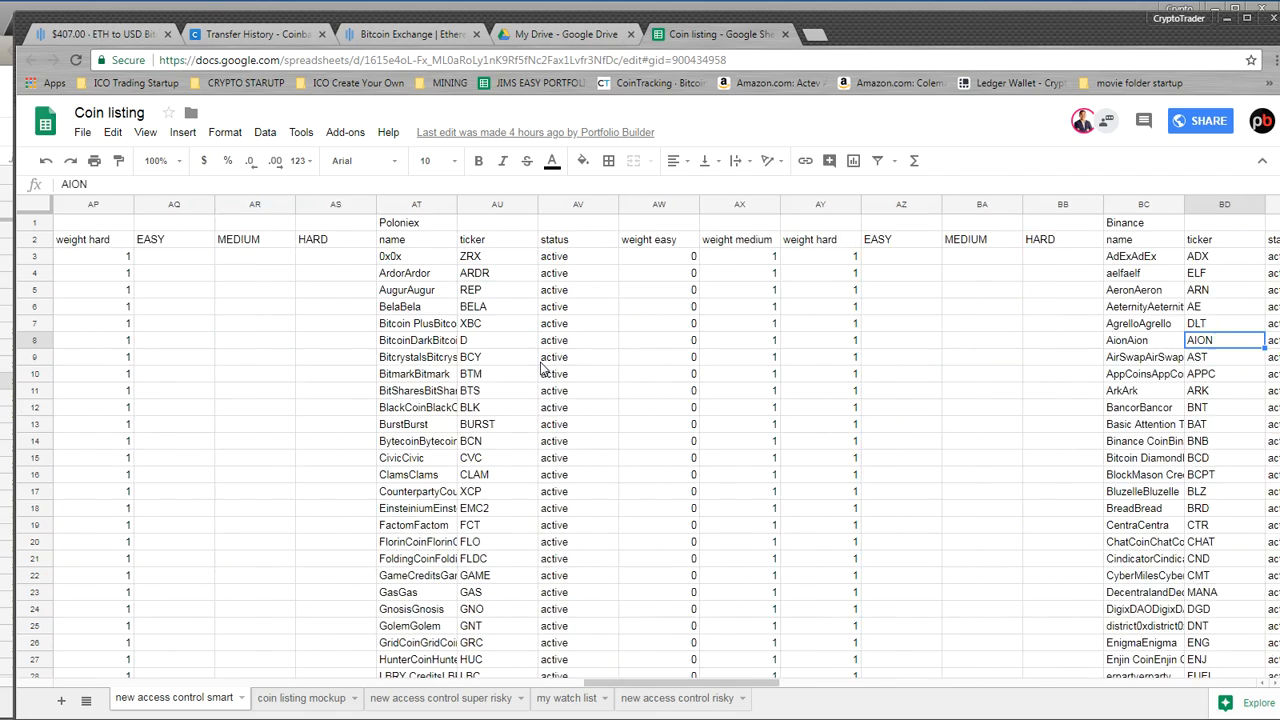
{"action": "key", "text": "Right"}
{"action": "key", "text": "Right"}
{"action": "key", "text": "Right"}
{"action": "key", "text": "Right"}
{"action": "key", "text": "Right"}
{"action": "key", "text": "Right"}
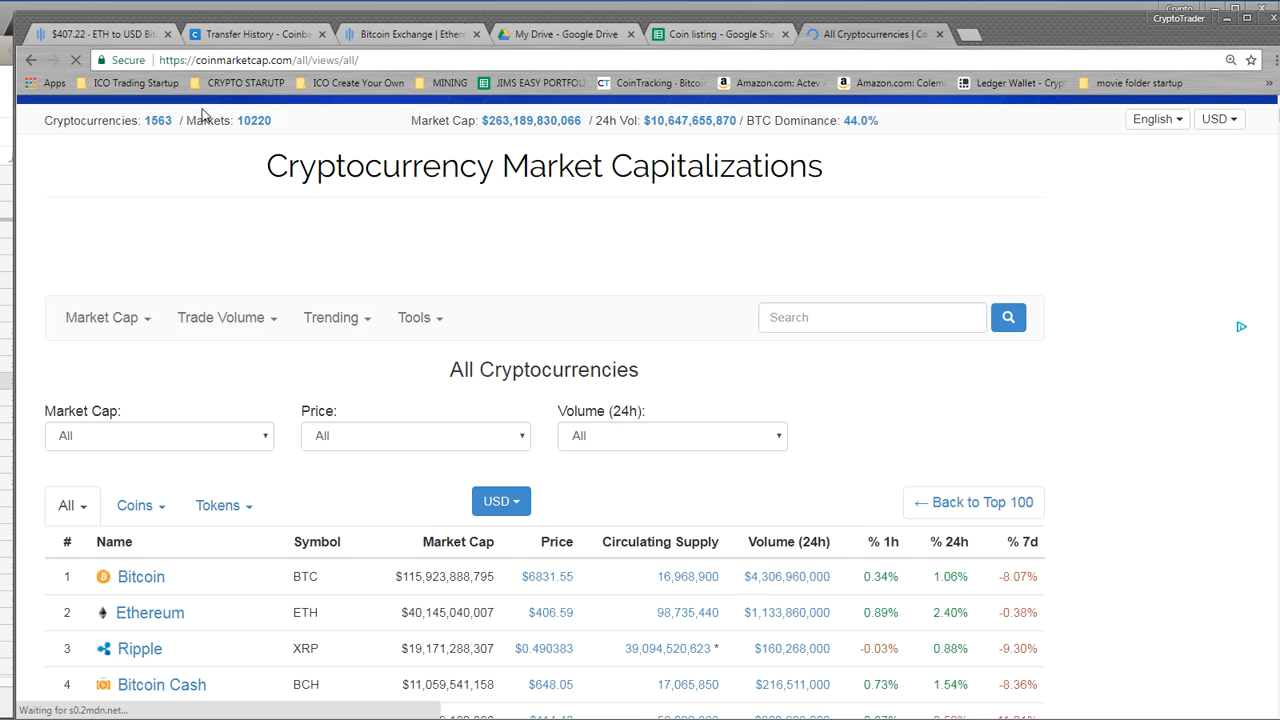
Step: Check the total number of cryptocurrencies on CoinMarketCap and browse its Recently Added coins
{"action": "left_click_drag", "start_coordinate": [176, 124], "coordinate": [44, 124]}
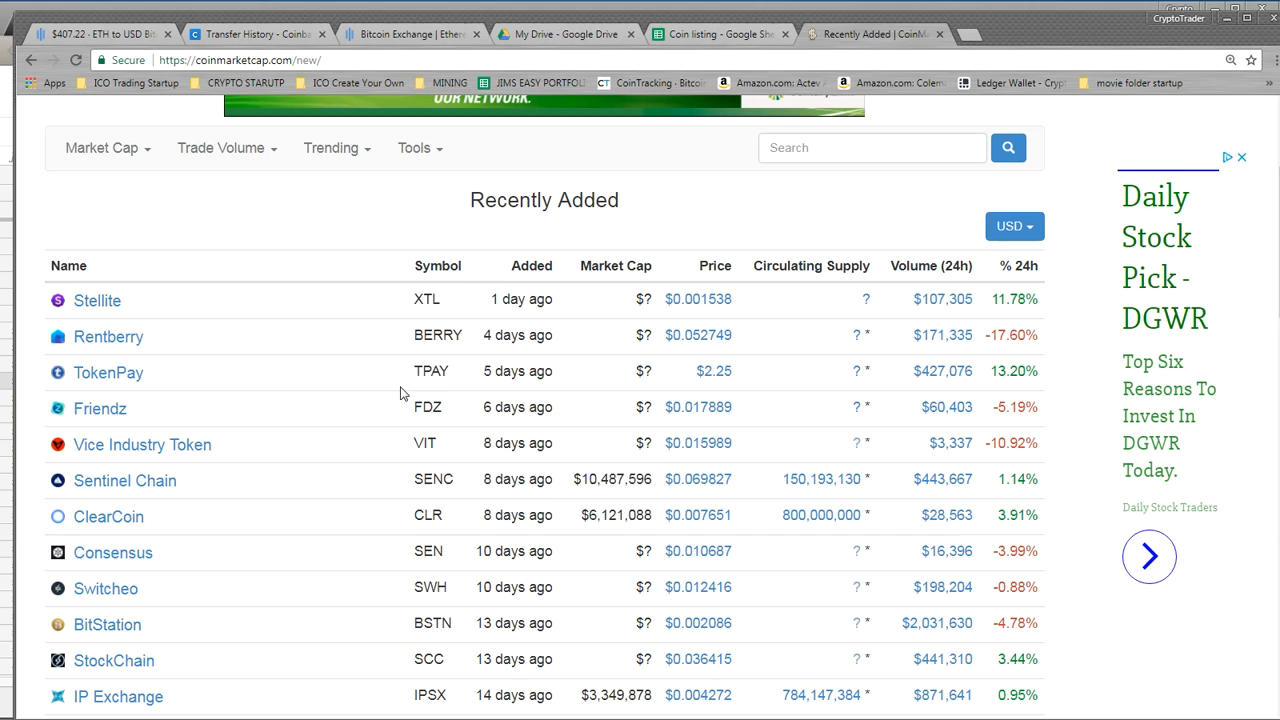
{"action": "scroll", "coordinate": [268, 277], "scroll_direction": "down", "scroll_amount": 1}
{"action": "scroll", "coordinate": [268, 277], "scroll_direction": "down", "scroll_amount": 4}
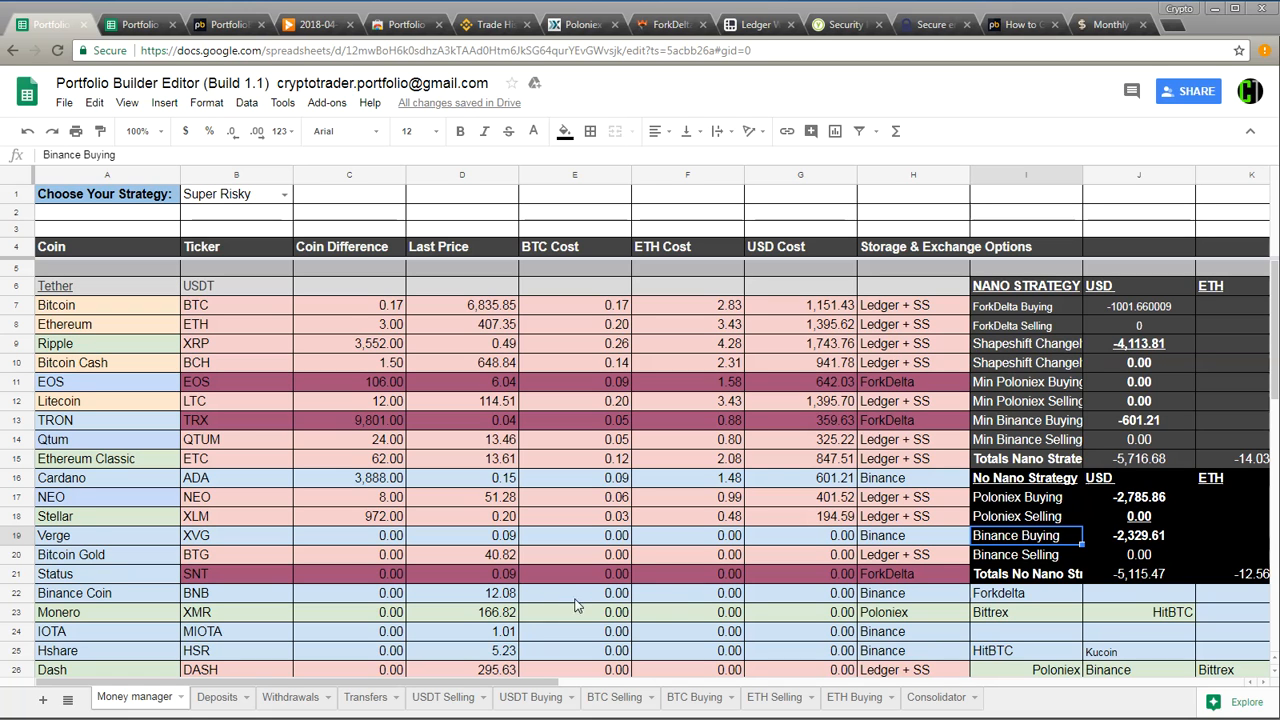
Step: Return to the Editor spreadsheet's Money manager sheet and inspect the Coin Difference cell for Qtum
{"action": "left_click", "coordinate": [360, 443]}
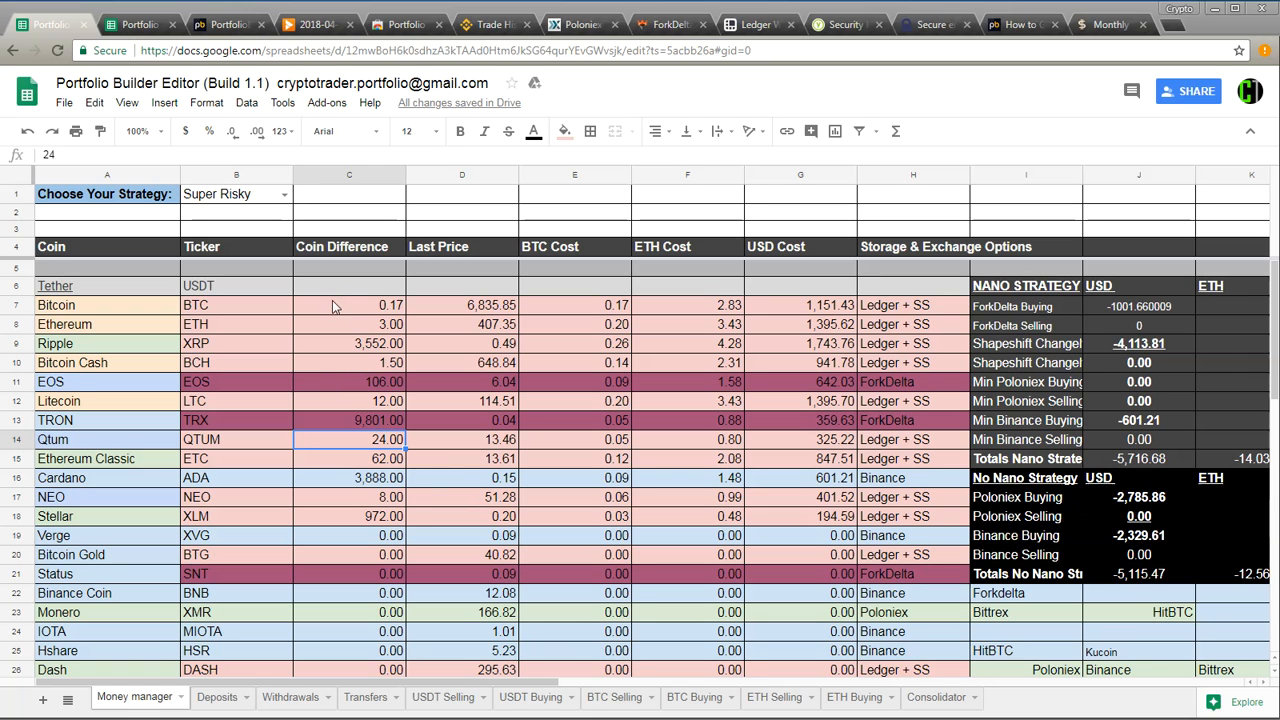
Step: Inspect the Last Price cells for Stellar and Ethereum Classic and the Coin Difference cell for Qtum
{"action": "left_click", "coordinate": [415, 519]}
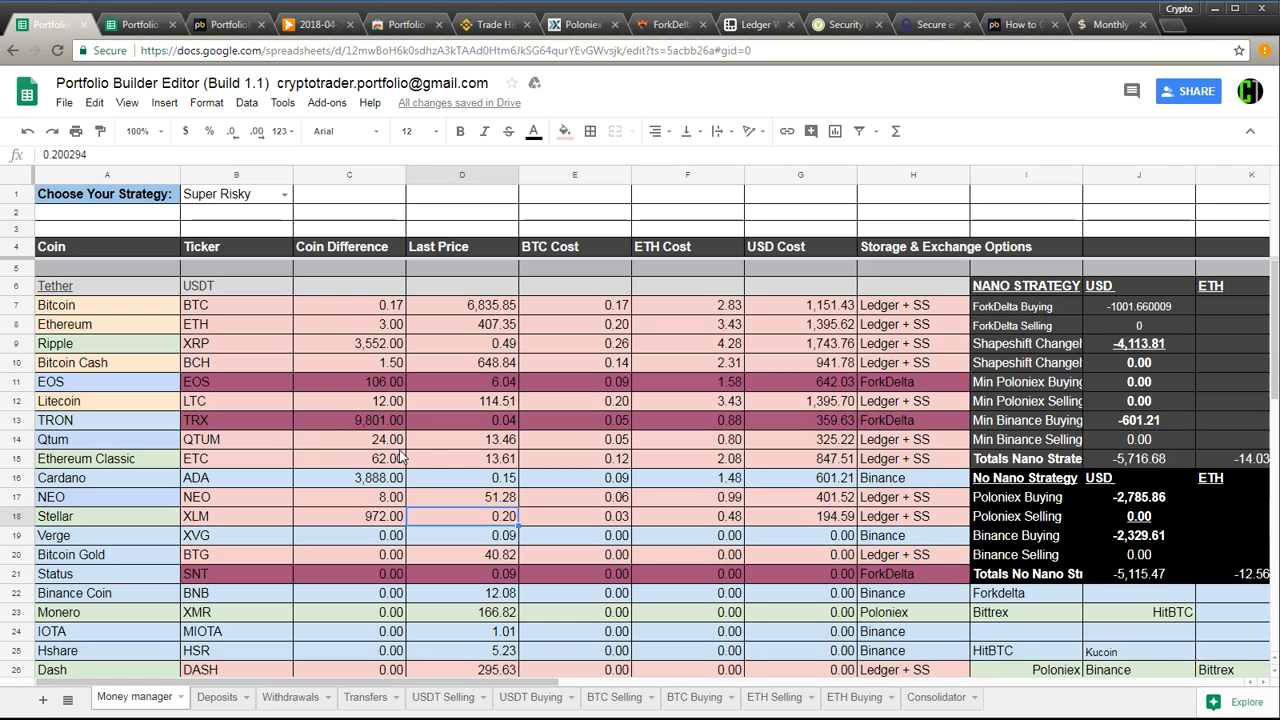
{"action": "left_click", "coordinate": [395, 445]}
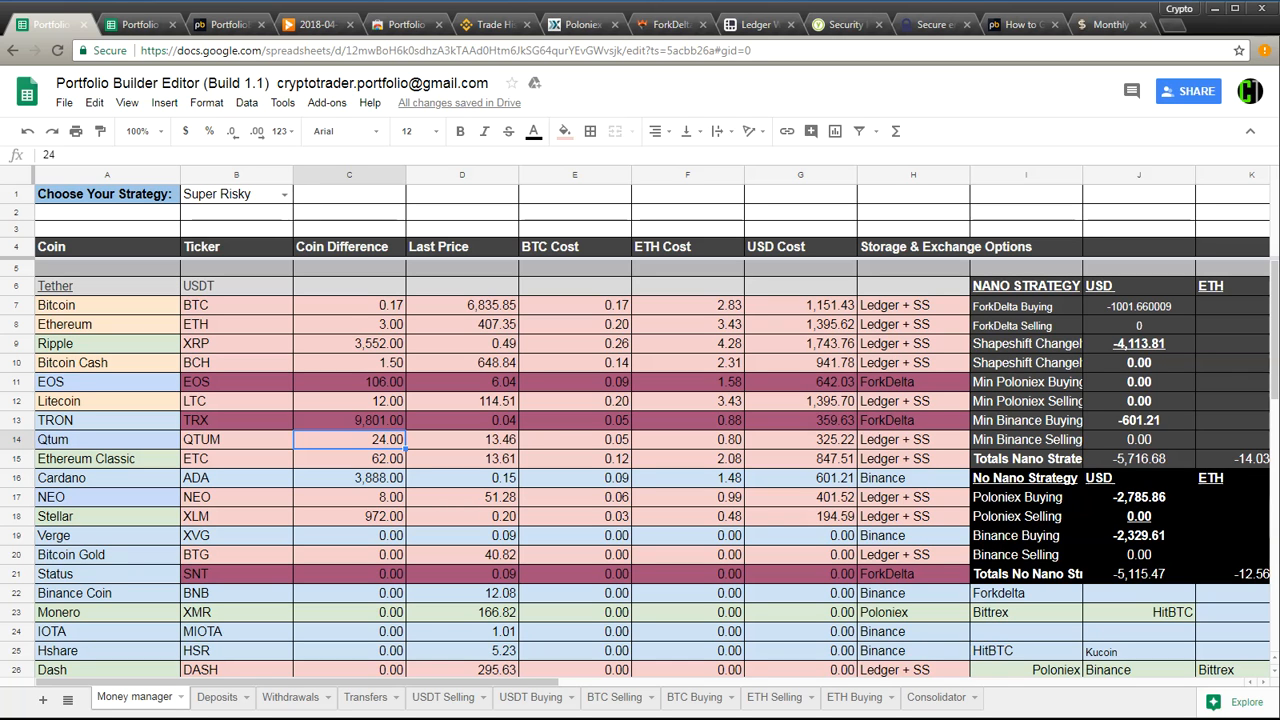
{"action": "left_click", "coordinate": [452, 464]}
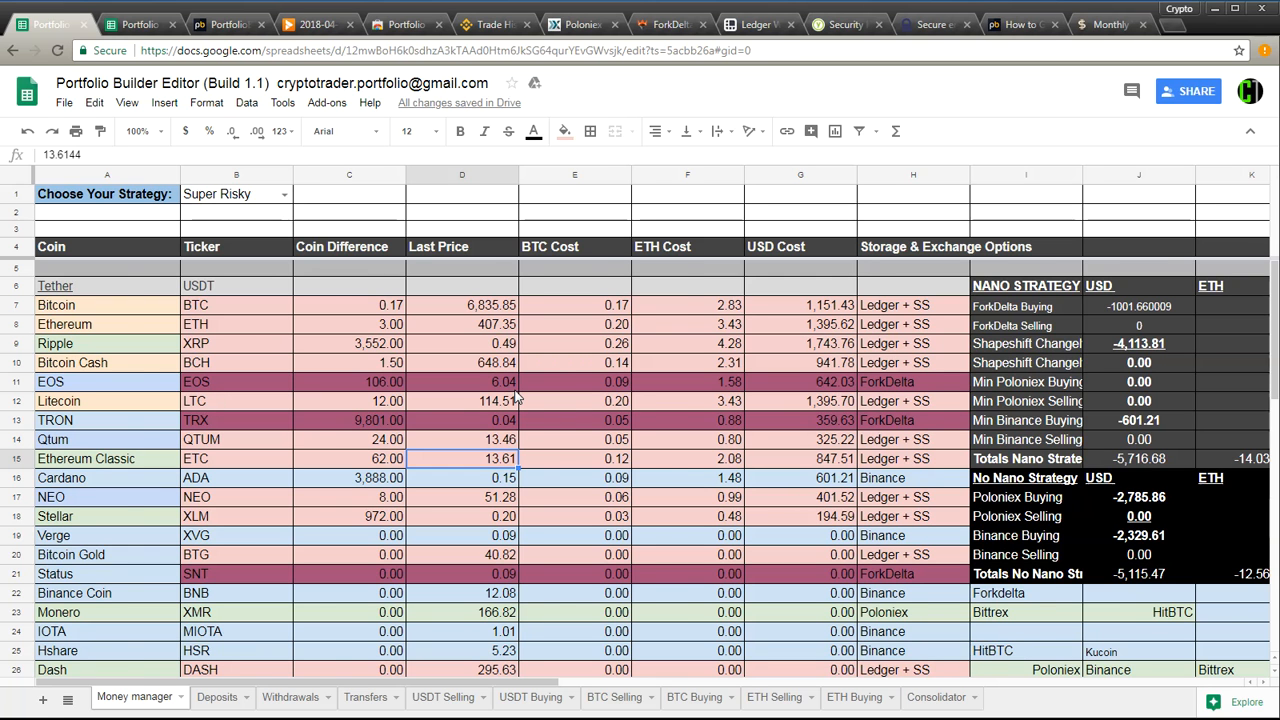
Step: Examine the Target Size values from Bitcoin through Litecoin and the Position Size column in the Viewer spreadsheet's Position Manager sheet
{"action": "key", "text": "ctrl+Tab"}
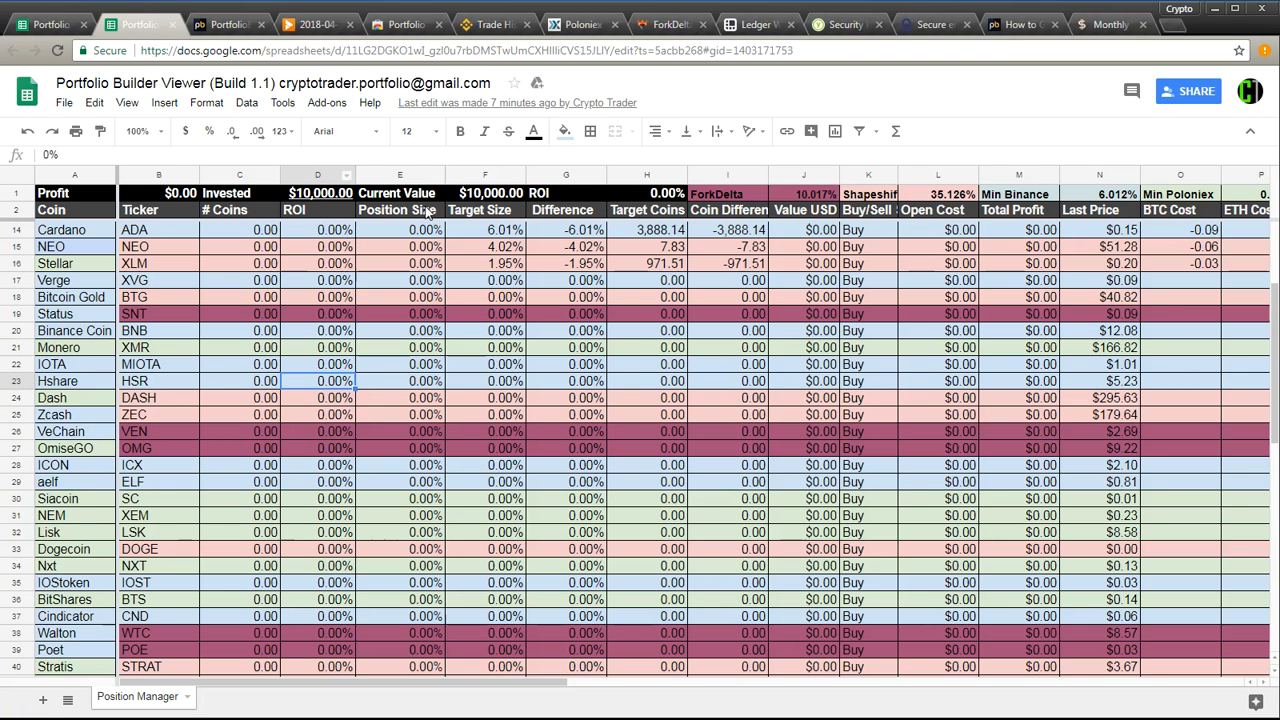
{"action": "left_click", "coordinate": [492, 175]}
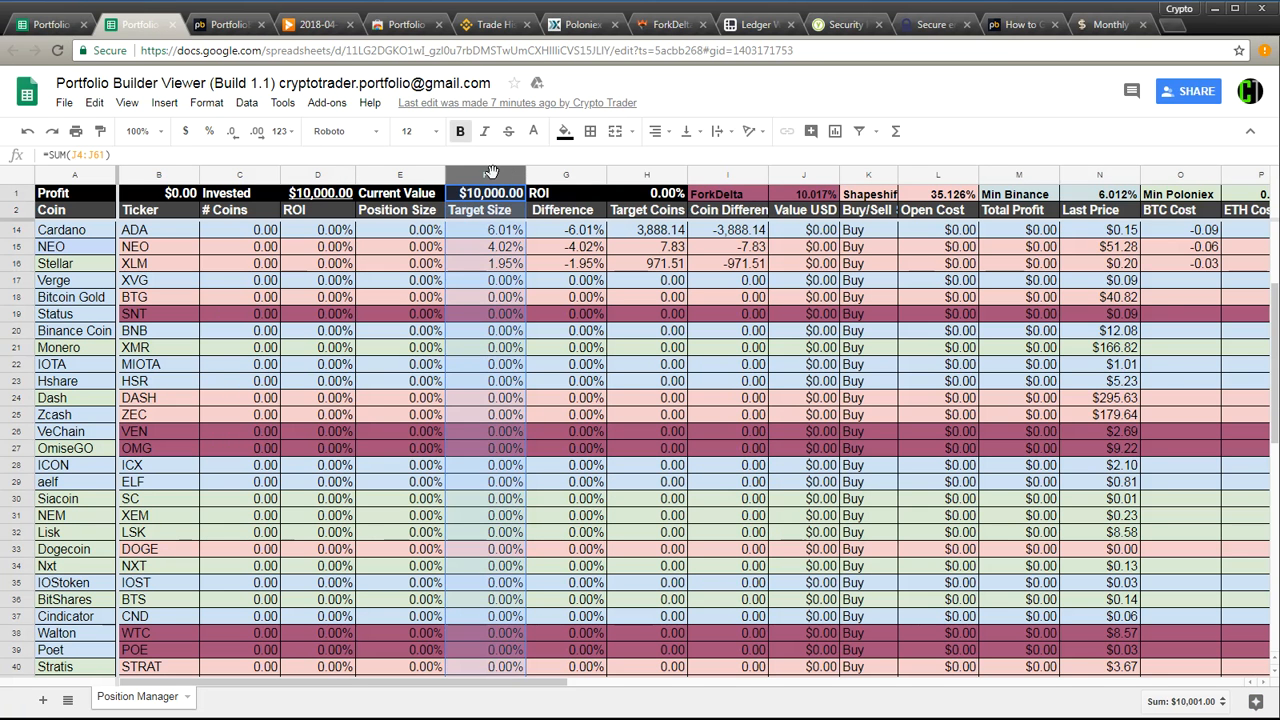
{"action": "left_click", "coordinate": [497, 263]}
{"action": "scroll", "coordinate": [510, 260], "scroll_direction": "up", "scroll_amount": 4}
{"action": "left_click", "coordinate": [515, 252]}
{"action": "left_click", "coordinate": [510, 268]}
{"action": "left_click", "coordinate": [505, 285]}
{"action": "left_click", "coordinate": [499, 303]}
{"action": "left_click", "coordinate": [503, 319]}
{"action": "left_click", "coordinate": [505, 337]}
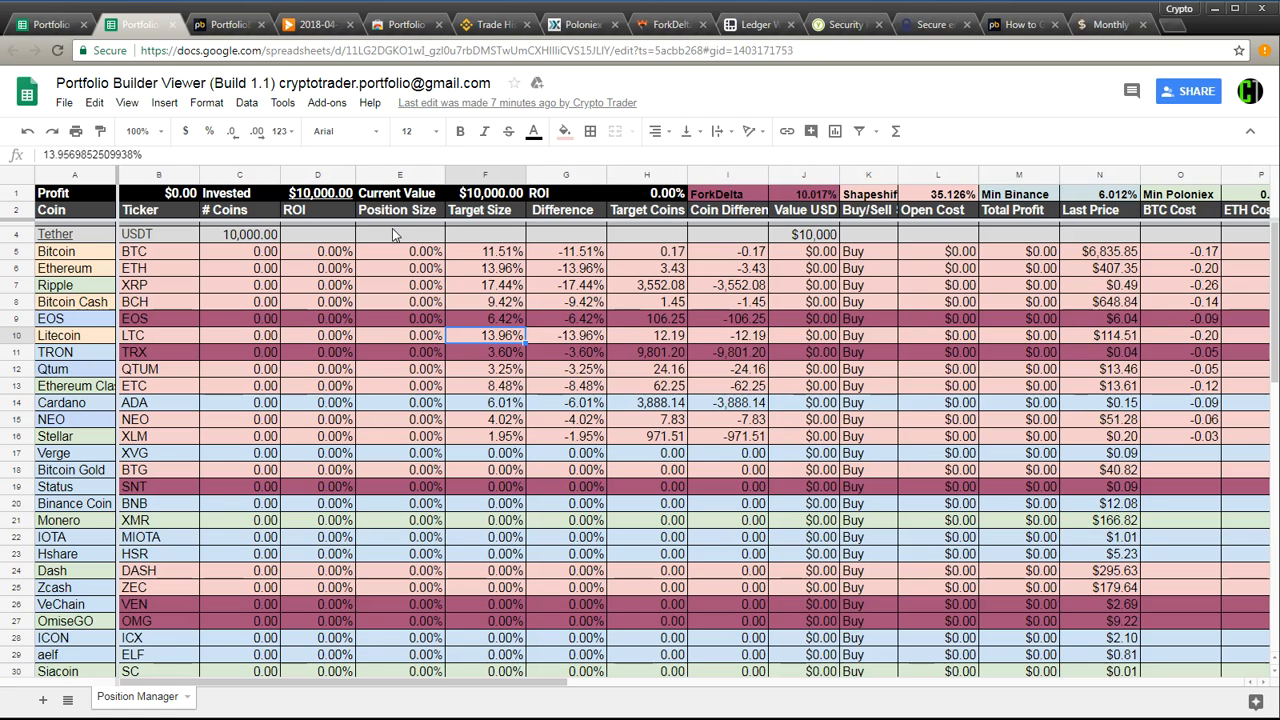
{"action": "left_click", "coordinate": [398, 174]}
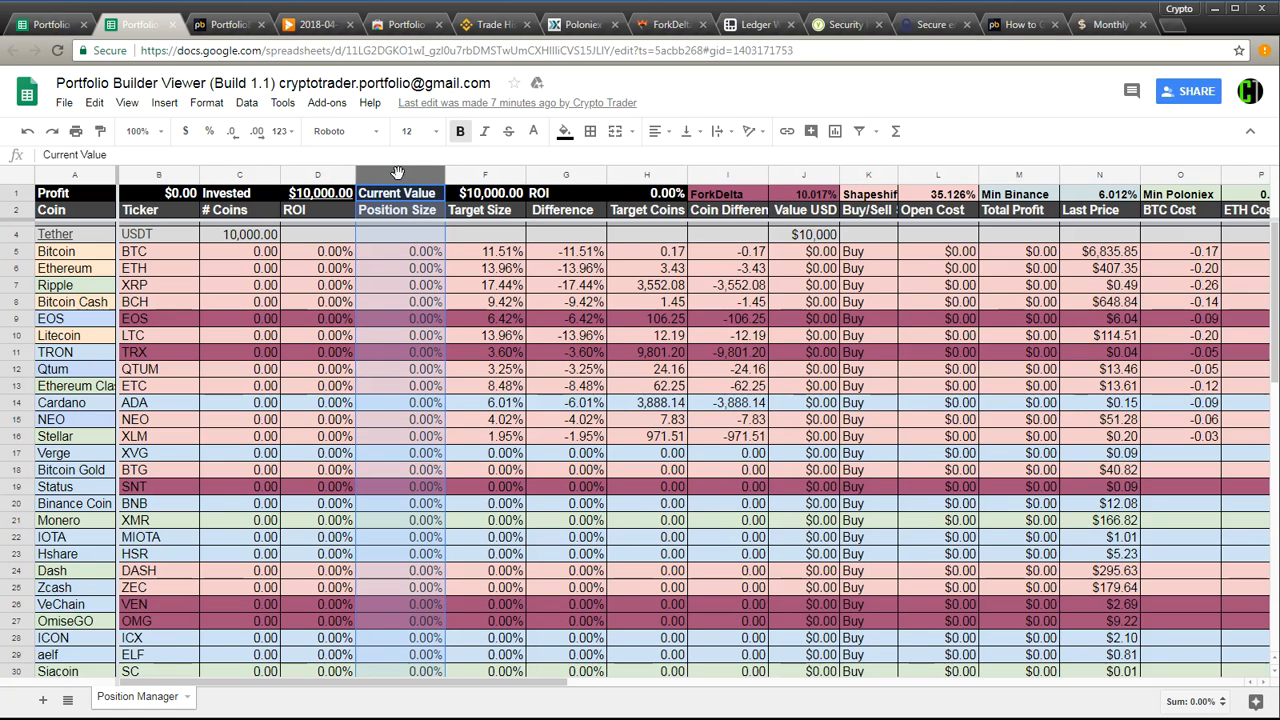
{"action": "left_click", "coordinate": [519, 254]}
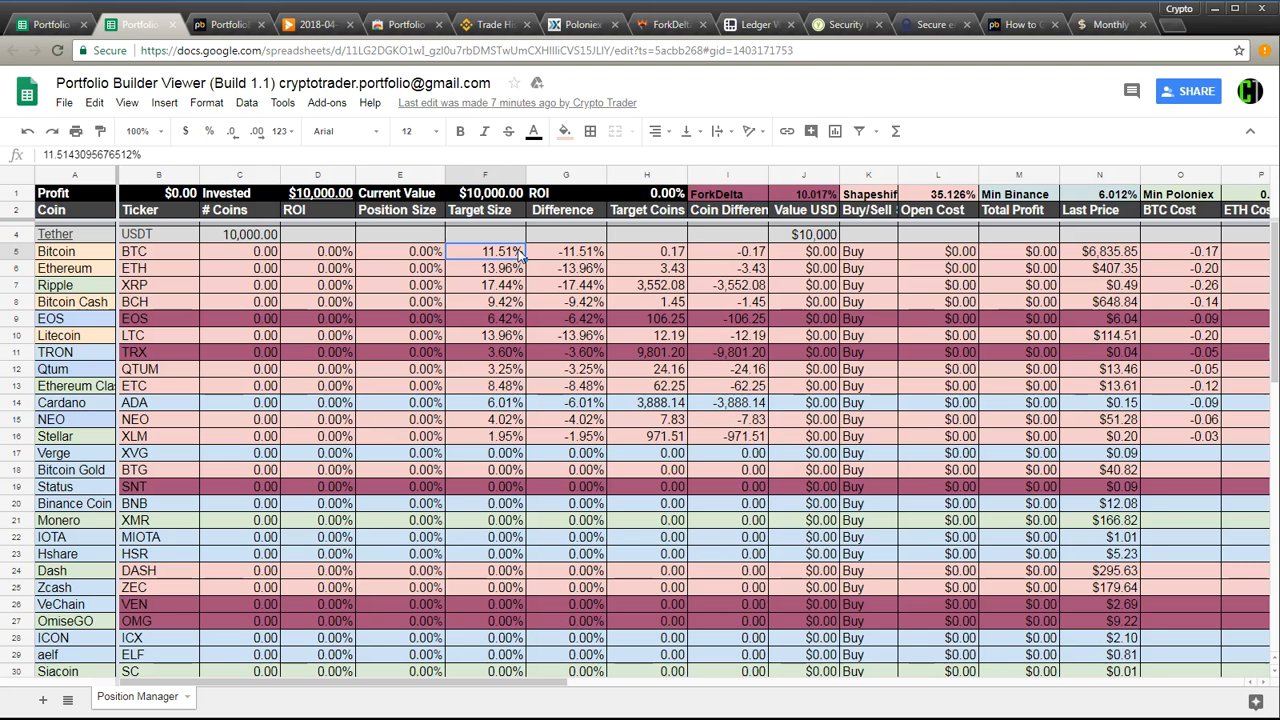
Step: Return to the Editor spreadsheet's Money manager sheet and inspect the Coin Difference values from Ethereum down to Qtum
{"action": "left_click", "coordinate": [38, 26]}
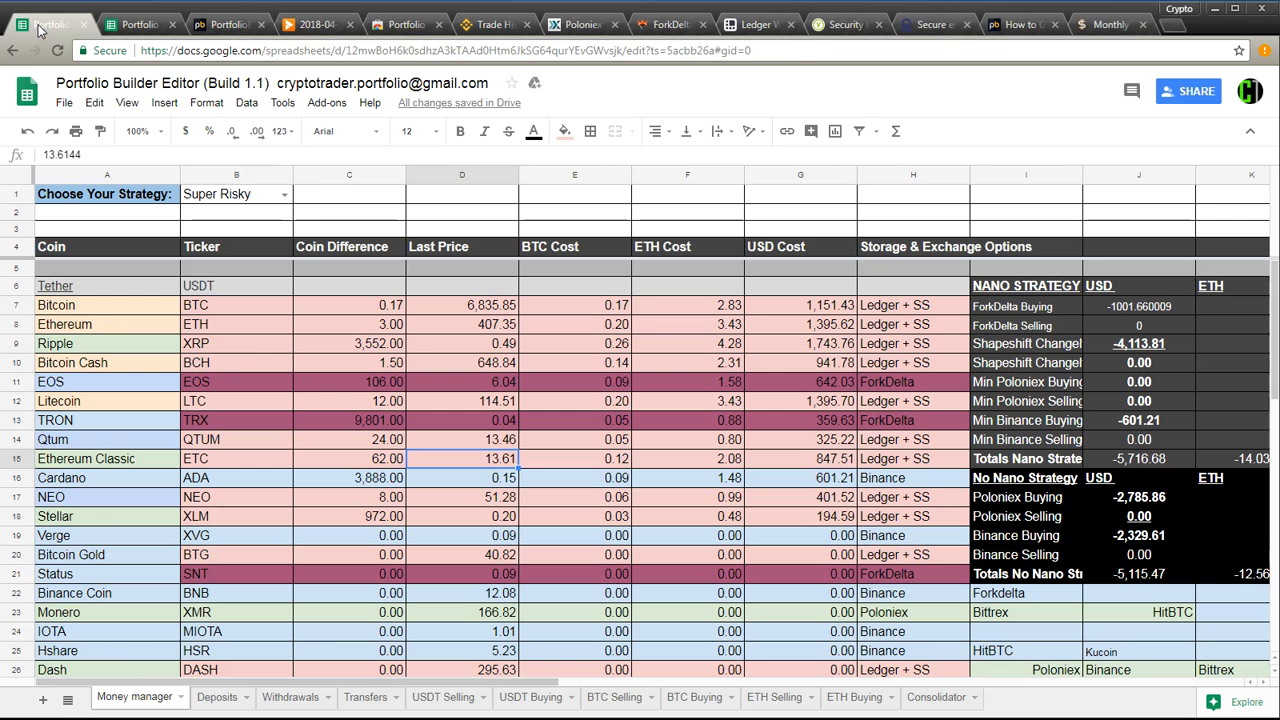
{"action": "left_click", "coordinate": [393, 326]}
{"action": "left_click", "coordinate": [392, 342]}
{"action": "left_click", "coordinate": [380, 386]}
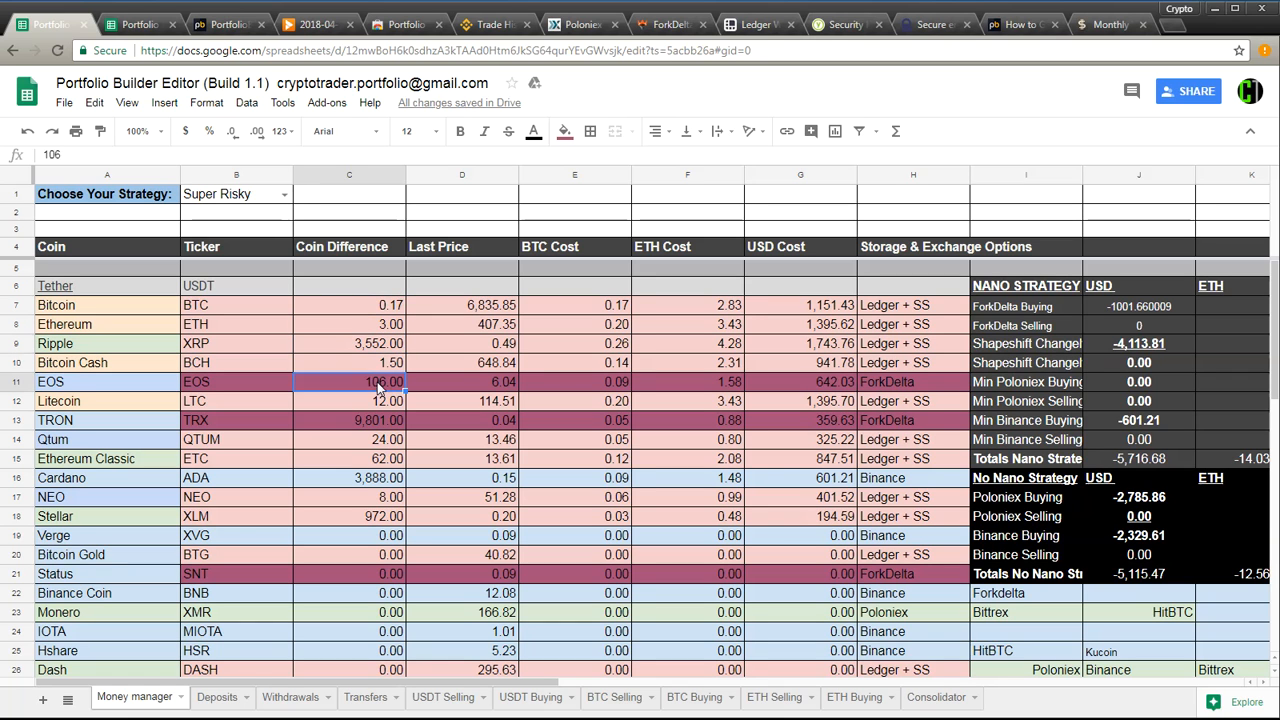
{"action": "left_click", "coordinate": [375, 405]}
{"action": "left_click", "coordinate": [372, 423]}
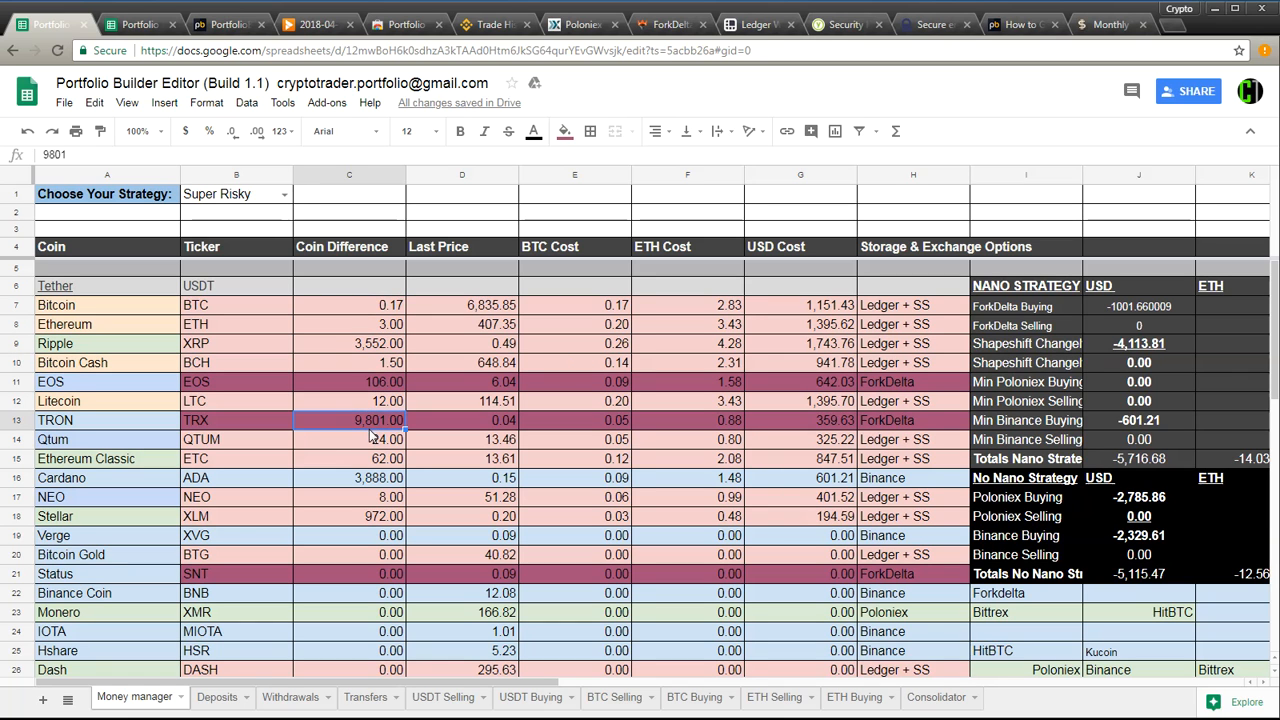
{"action": "left_click", "coordinate": [374, 441]}
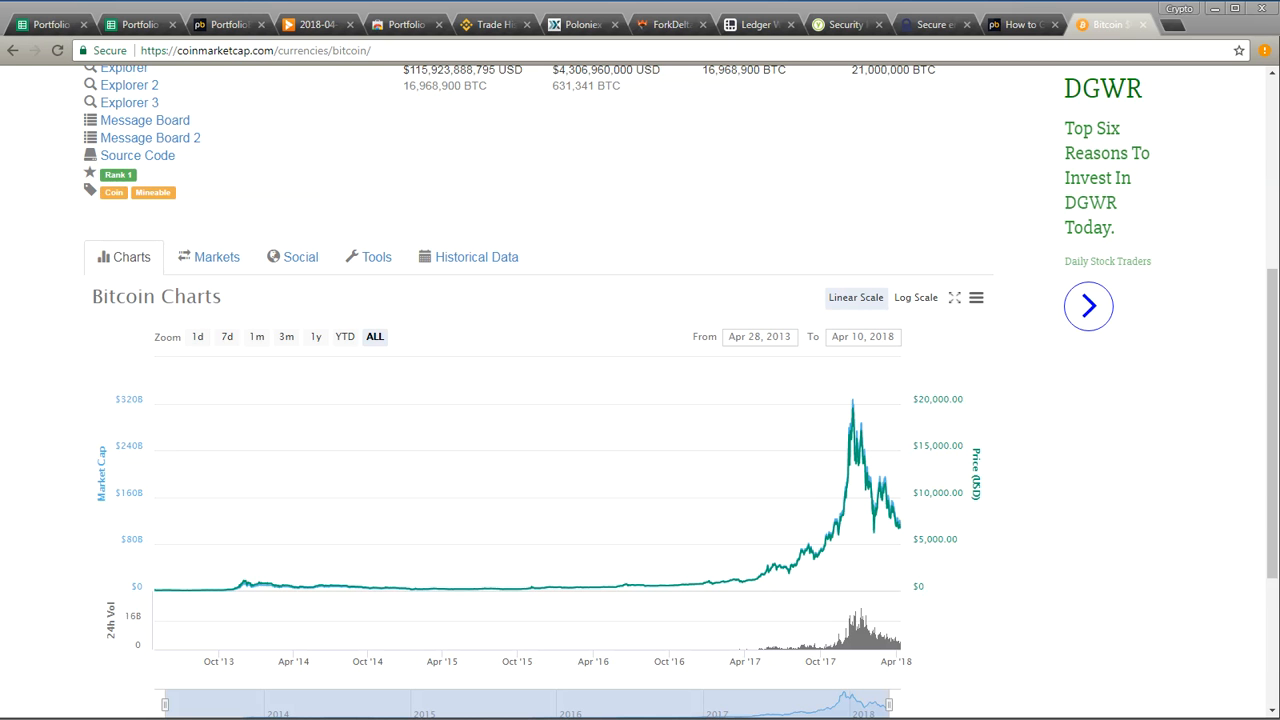
Step: Glance at the Viewer spreadsheet's Position Manager sheet and return to the strategy cell in the Editor spreadsheet
{"action": "left_click", "coordinate": [140, 24]}
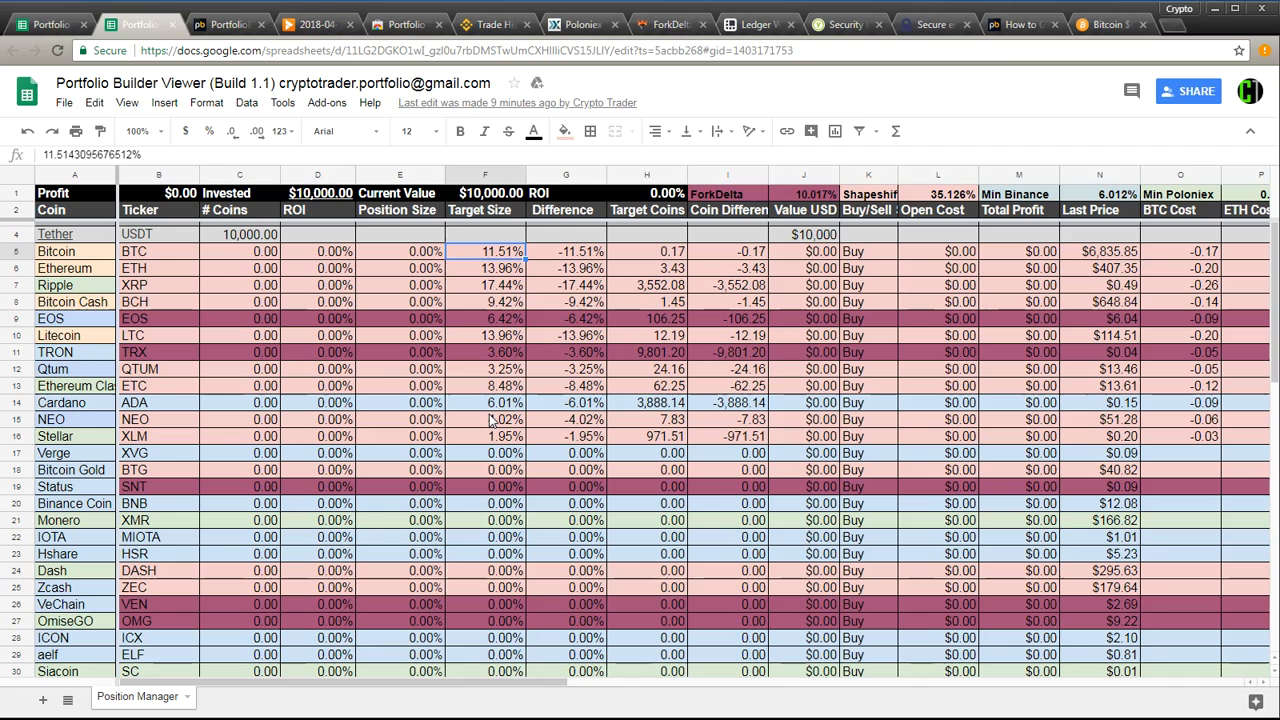
{"action": "left_click", "coordinate": [33, 28]}
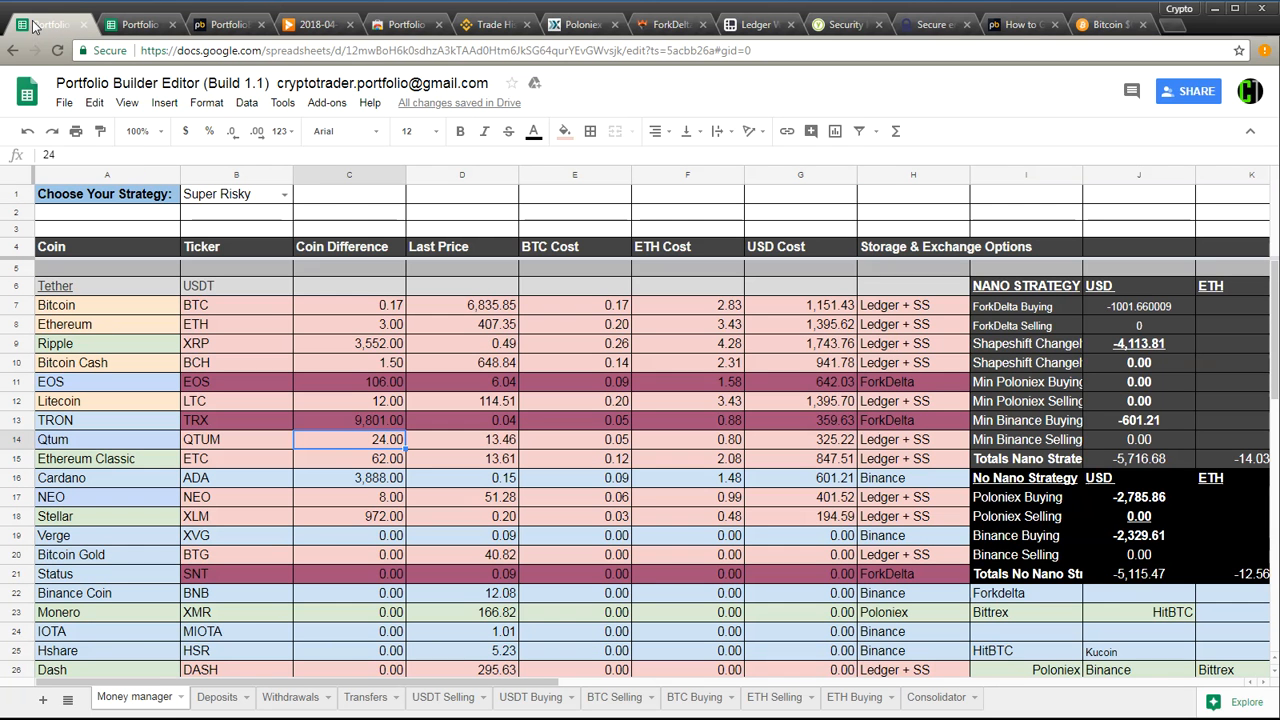
{"action": "left_click", "coordinate": [268, 200]}
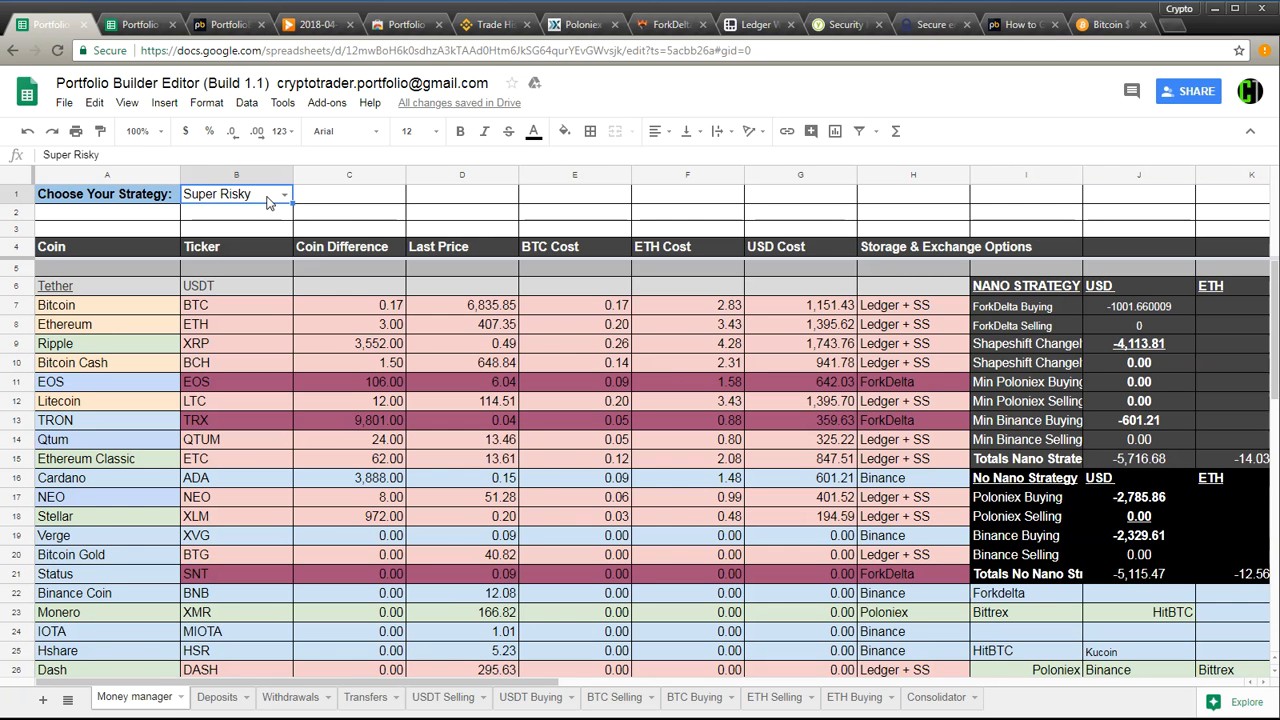
Step: Examine the Bitcoin, Ethereum, Bitcoin Cash and Litecoin entries in the Viewer spreadsheet's Position Manager coin list
{"action": "left_click", "coordinate": [140, 26]}
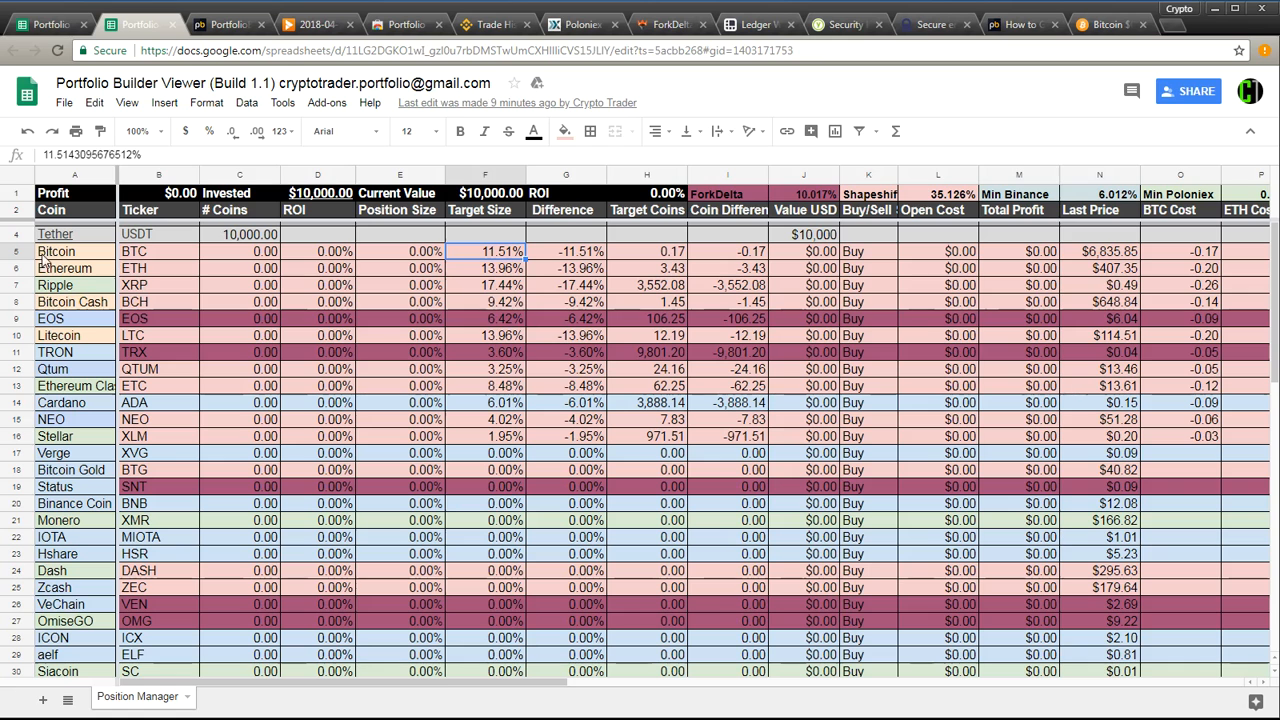
{"action": "left_click_drag", "start_coordinate": [50, 251], "coordinate": [485, 318]}
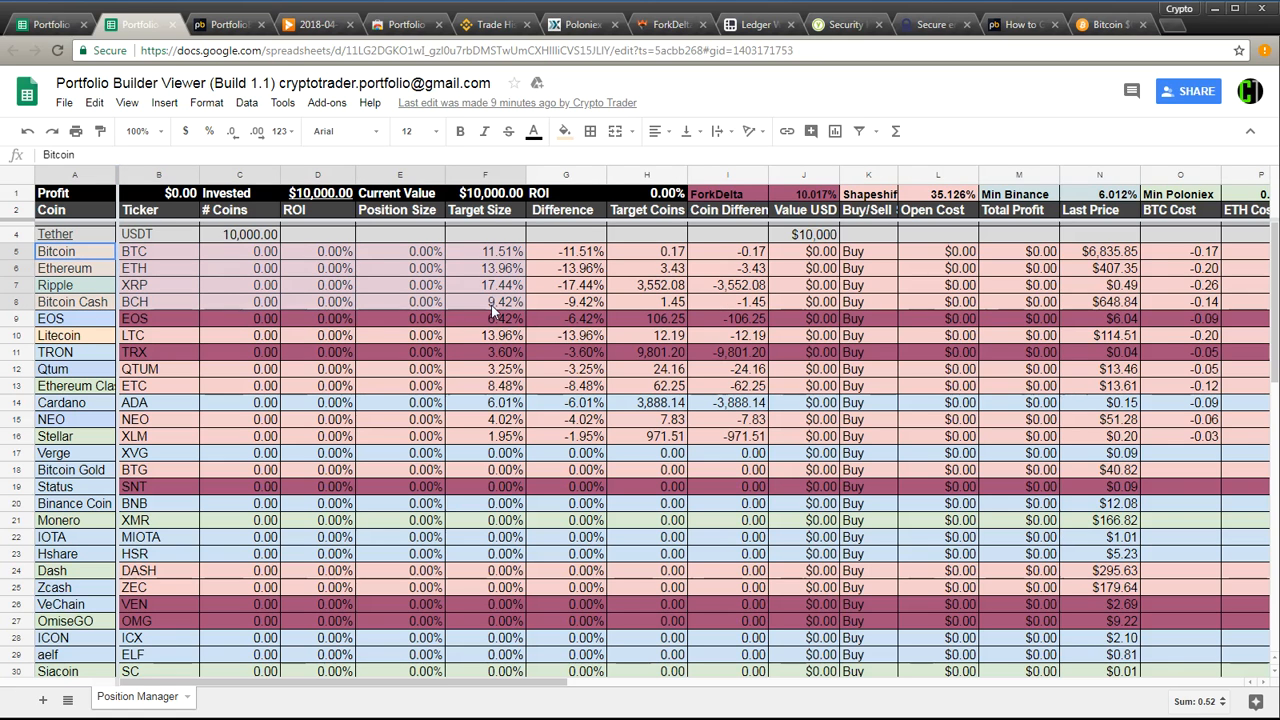
{"action": "left_click", "coordinate": [497, 254]}
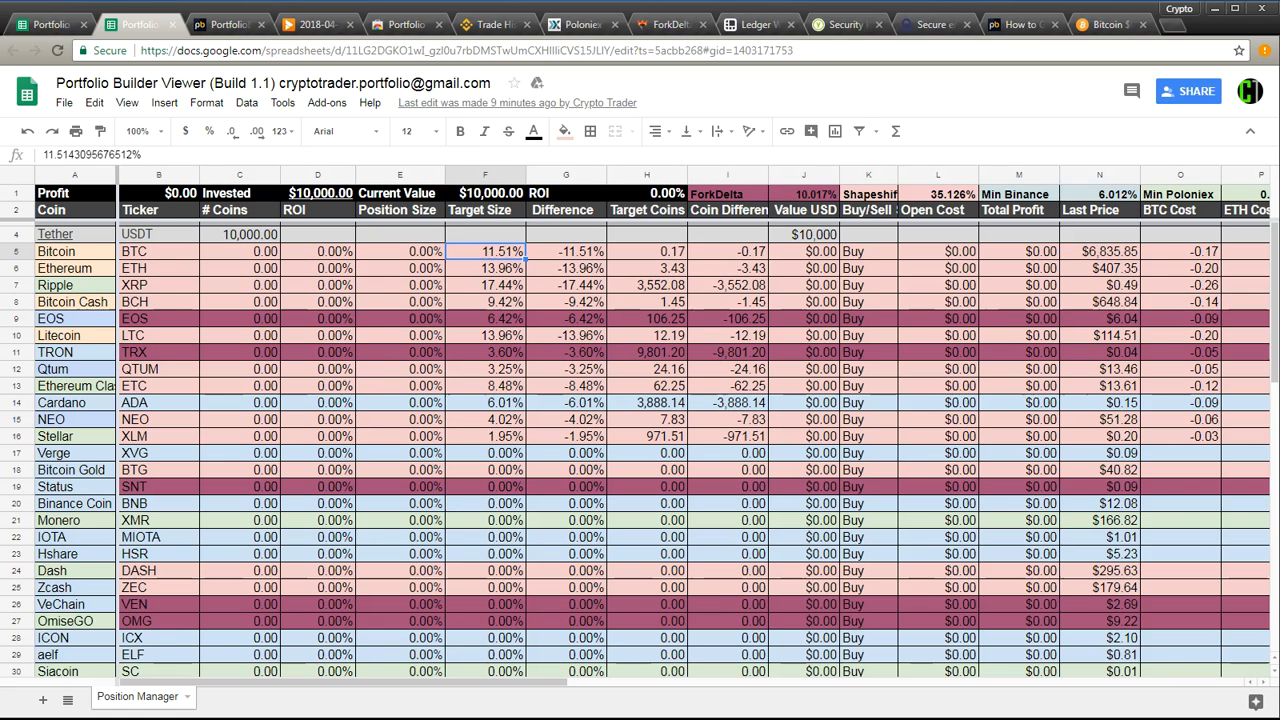
{"action": "left_click", "coordinate": [64, 252]}
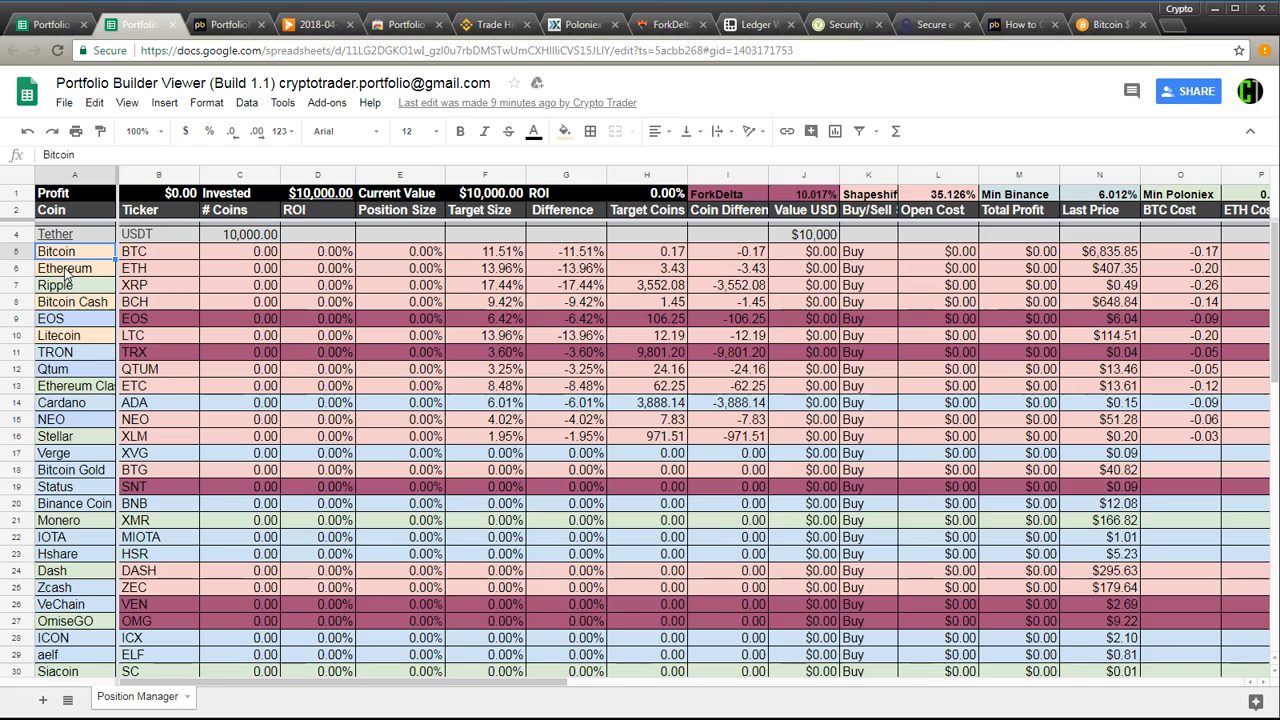
{"action": "left_click", "coordinate": [66, 264]}
{"action": "left_click", "coordinate": [67, 256]}
{"action": "left_click", "coordinate": [68, 268]}
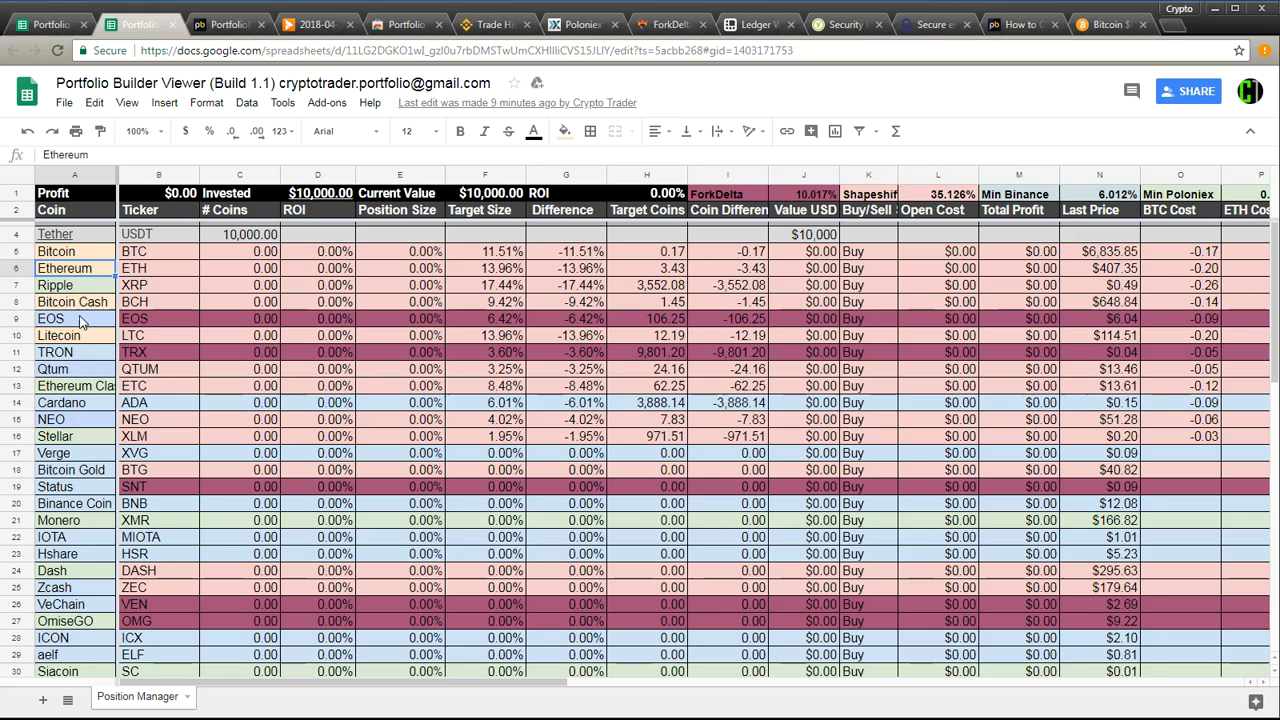
{"action": "left_click", "coordinate": [78, 304]}
{"action": "left_click", "coordinate": [82, 338]}
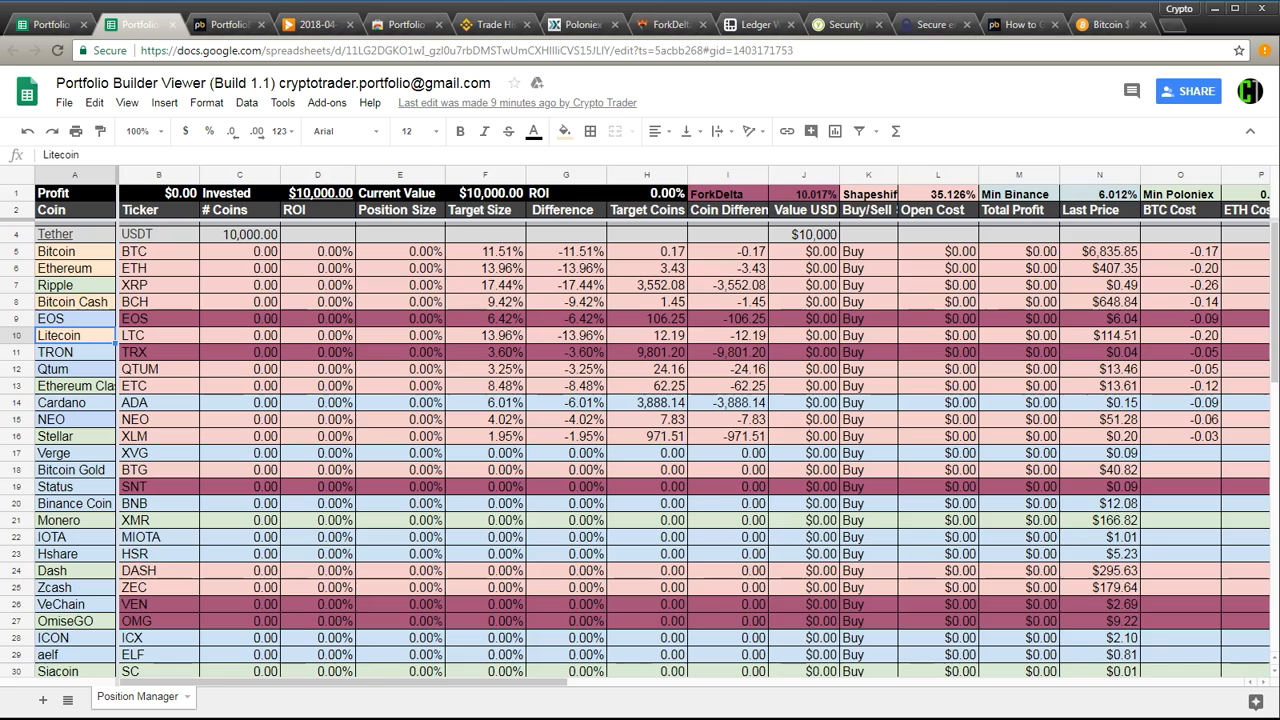
Step: Inspect the Target Size cells for Bitcoin, Ethereum, Bitcoin Cash and Litecoin, and highlight the Bitcoin to Litecoin names and tickers
{"action": "left_click", "coordinate": [504, 256]}
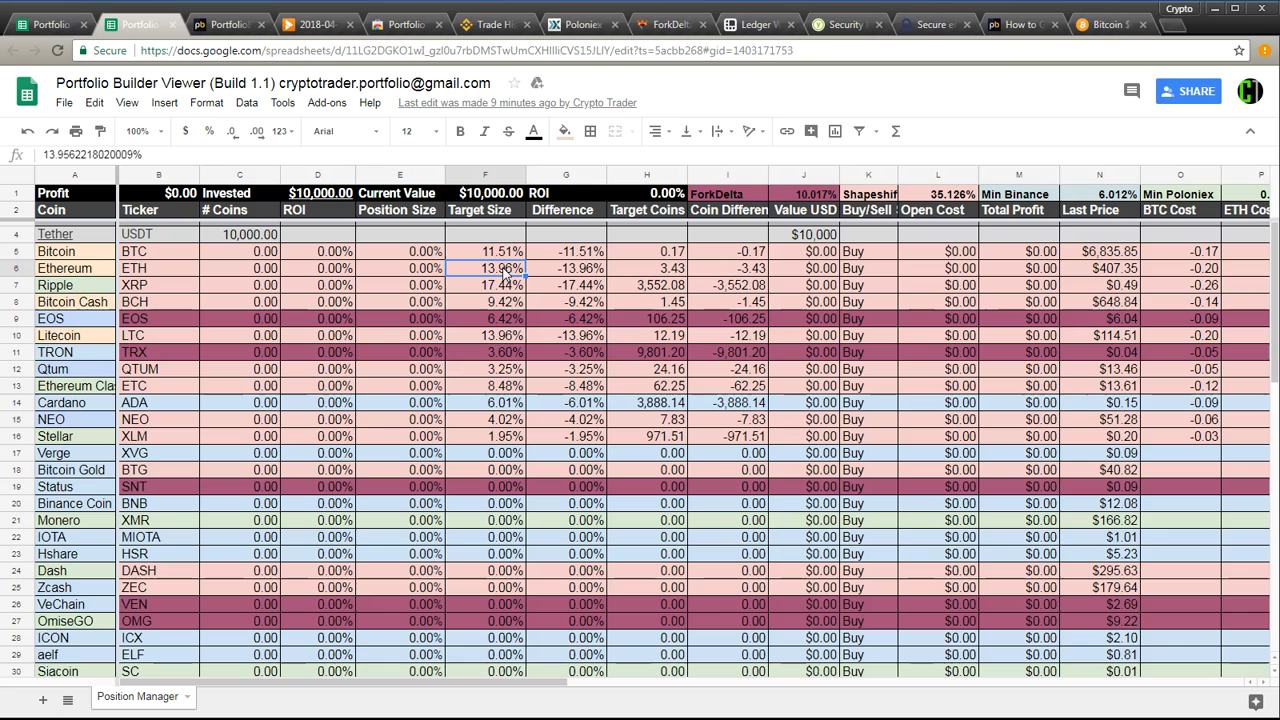
{"action": "left_click", "coordinate": [491, 305]}
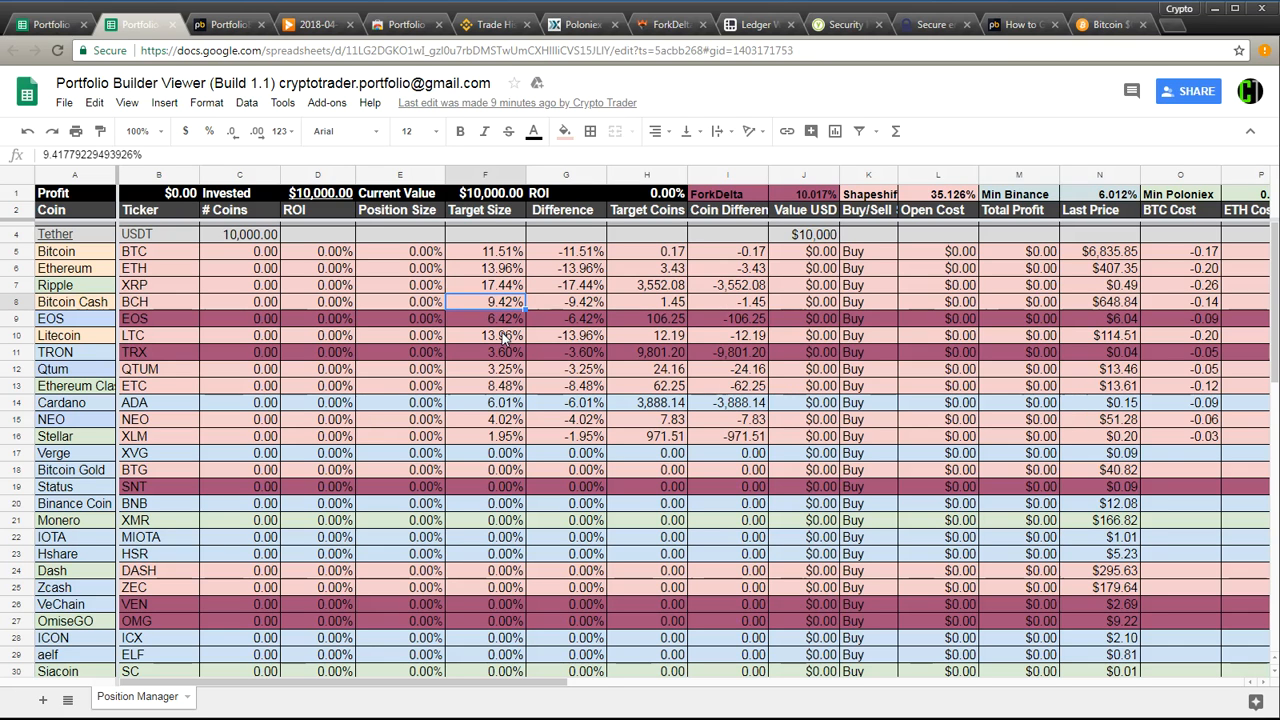
{"action": "left_click", "coordinate": [504, 340]}
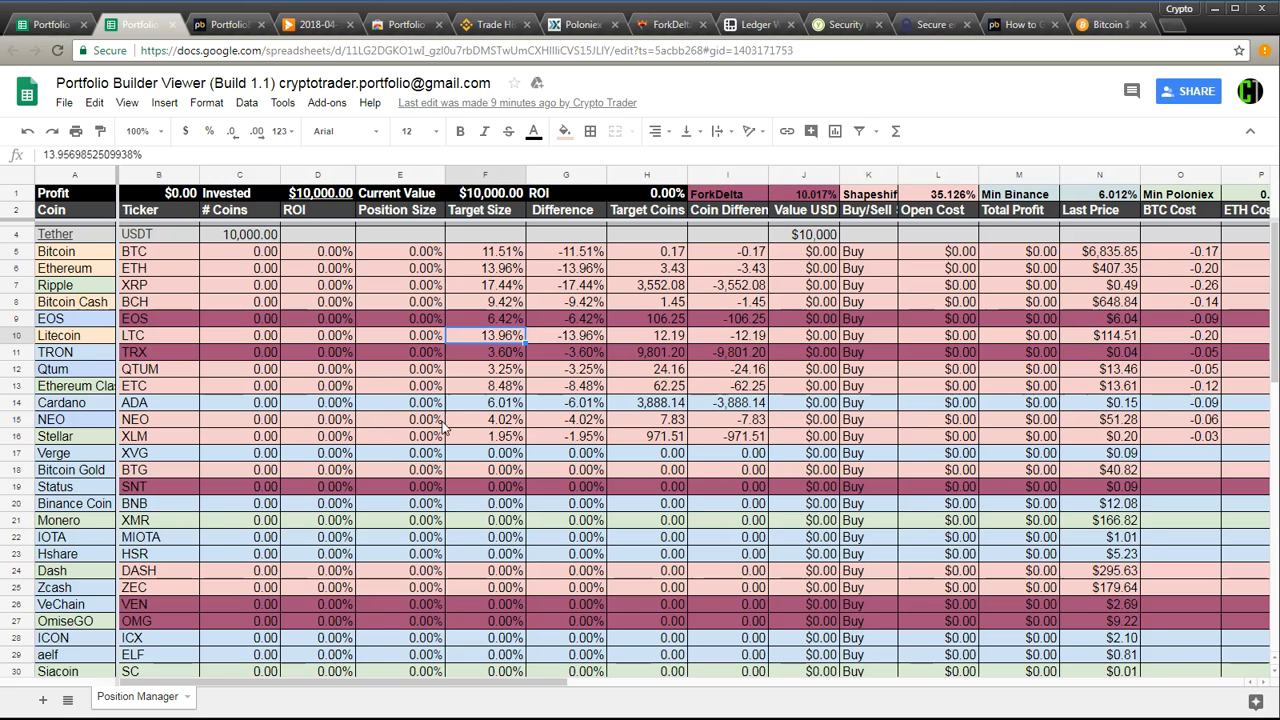
{"action": "left_click", "coordinate": [101, 498]}
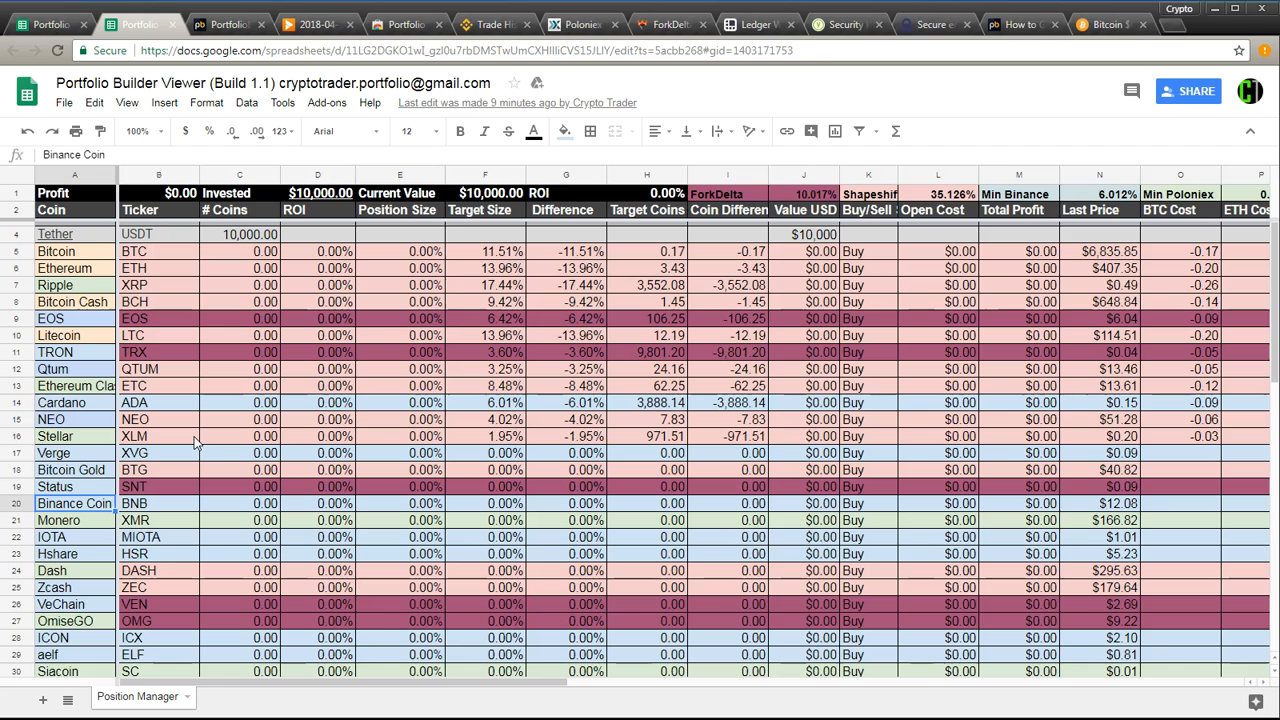
{"action": "left_click_drag", "start_coordinate": [57, 257], "coordinate": [195, 336]}
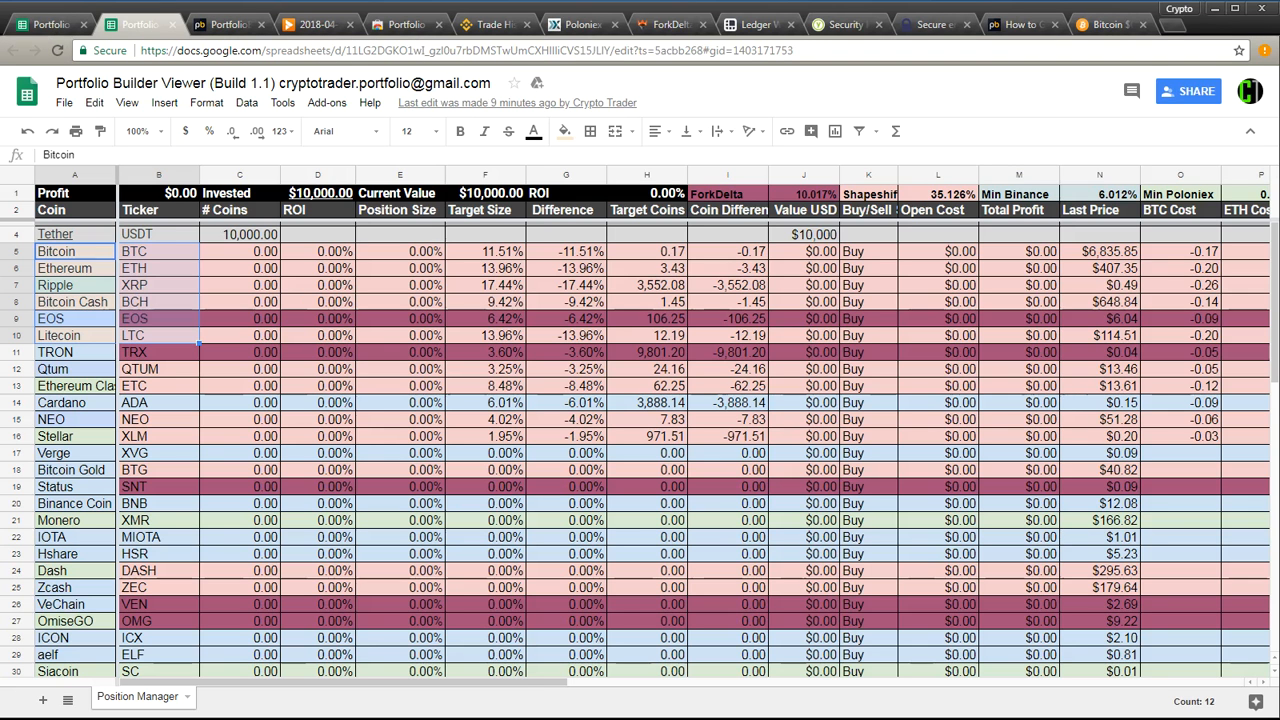
Step: Set the strategy in the Editor spreadsheet's Money manager sheet to Smart
{"action": "left_click", "coordinate": [43, 30]}
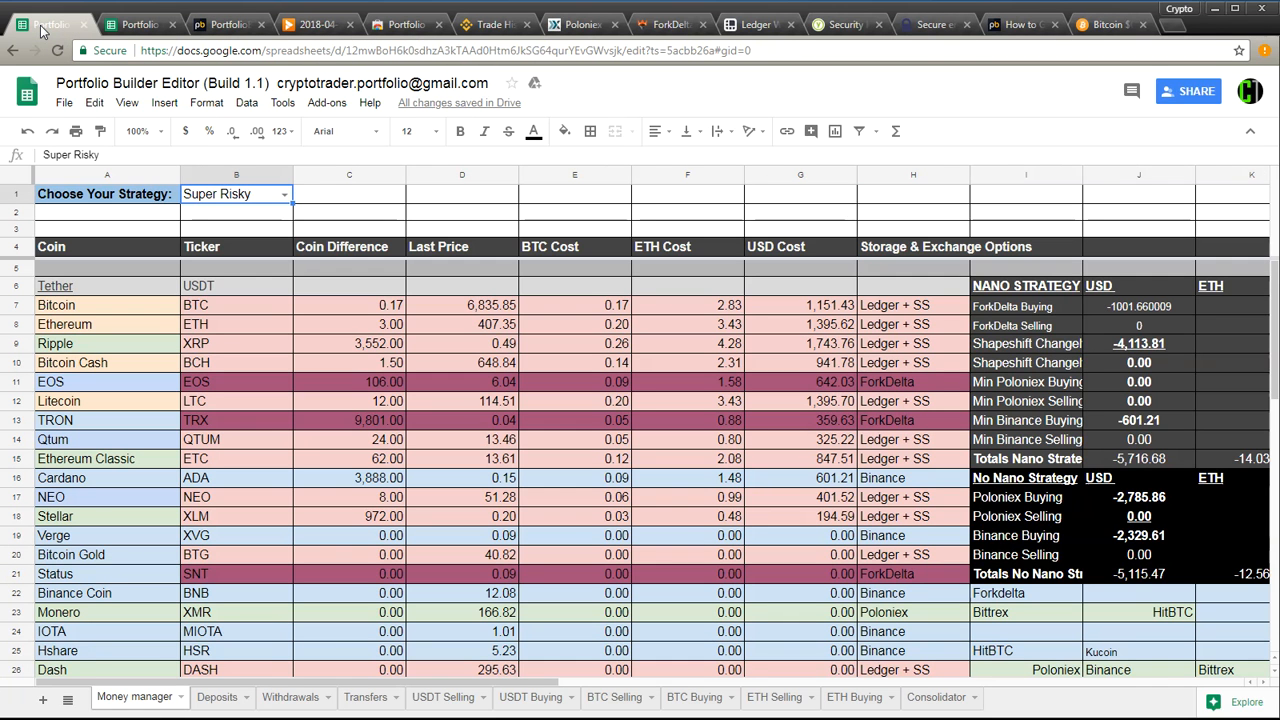
{"action": "left_click", "coordinate": [281, 197]}
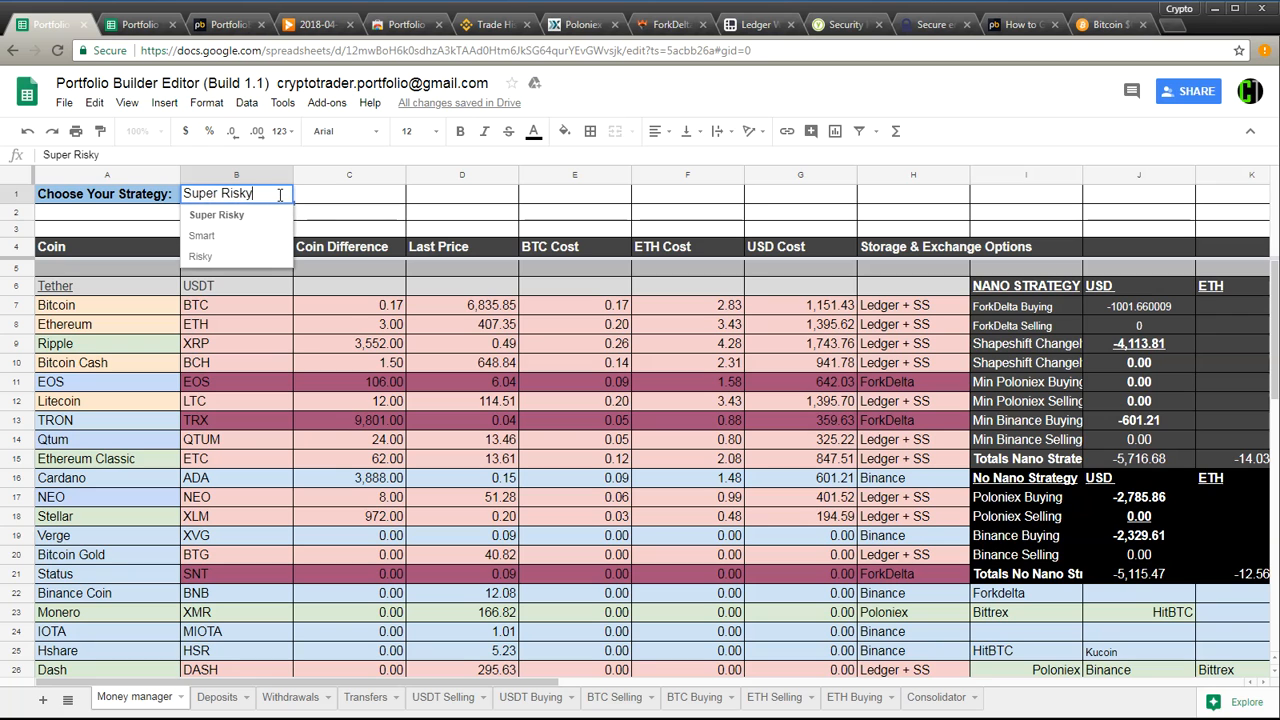
{"action": "left_click", "coordinate": [241, 238]}
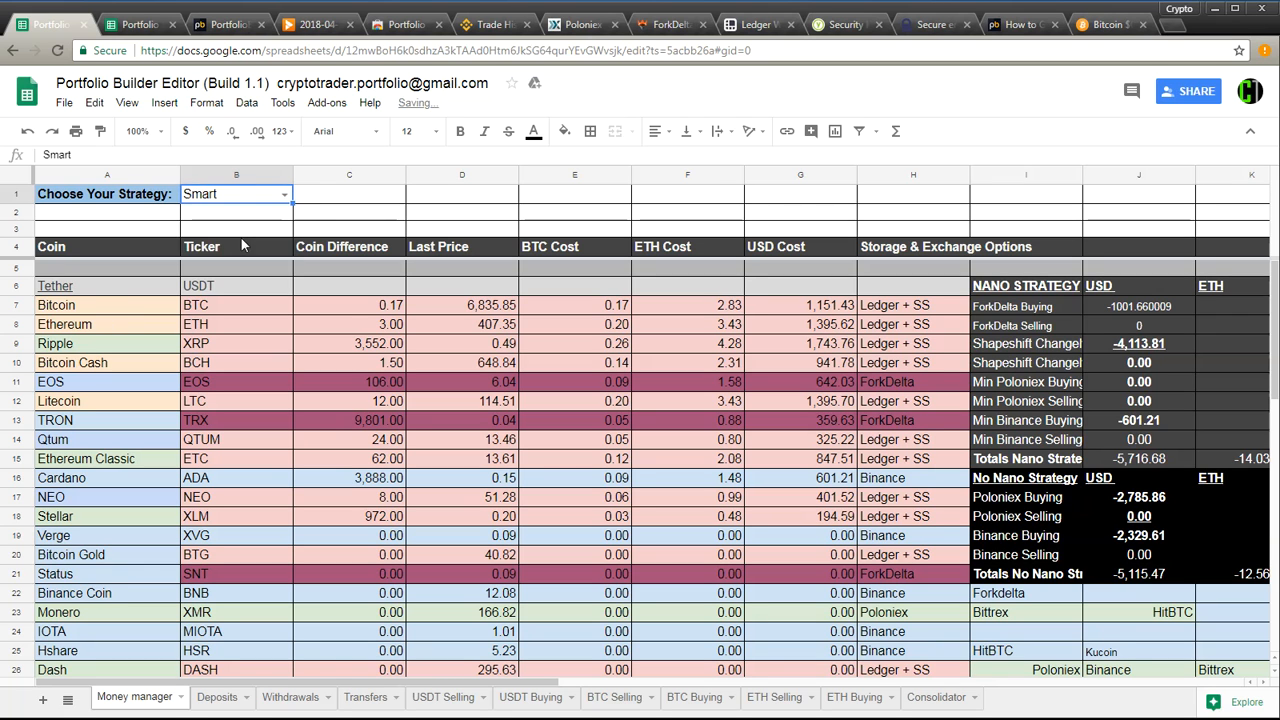
Step: Review the Bitcoin, Ethereum, Bitcoin Cash and Litecoin entries in the Money manager sheet, including Bitcoin's full row
{"action": "left_click", "coordinate": [95, 304]}
{"action": "left_click", "coordinate": [84, 329]}
{"action": "left_click", "coordinate": [97, 365]}
{"action": "left_click", "coordinate": [108, 401]}
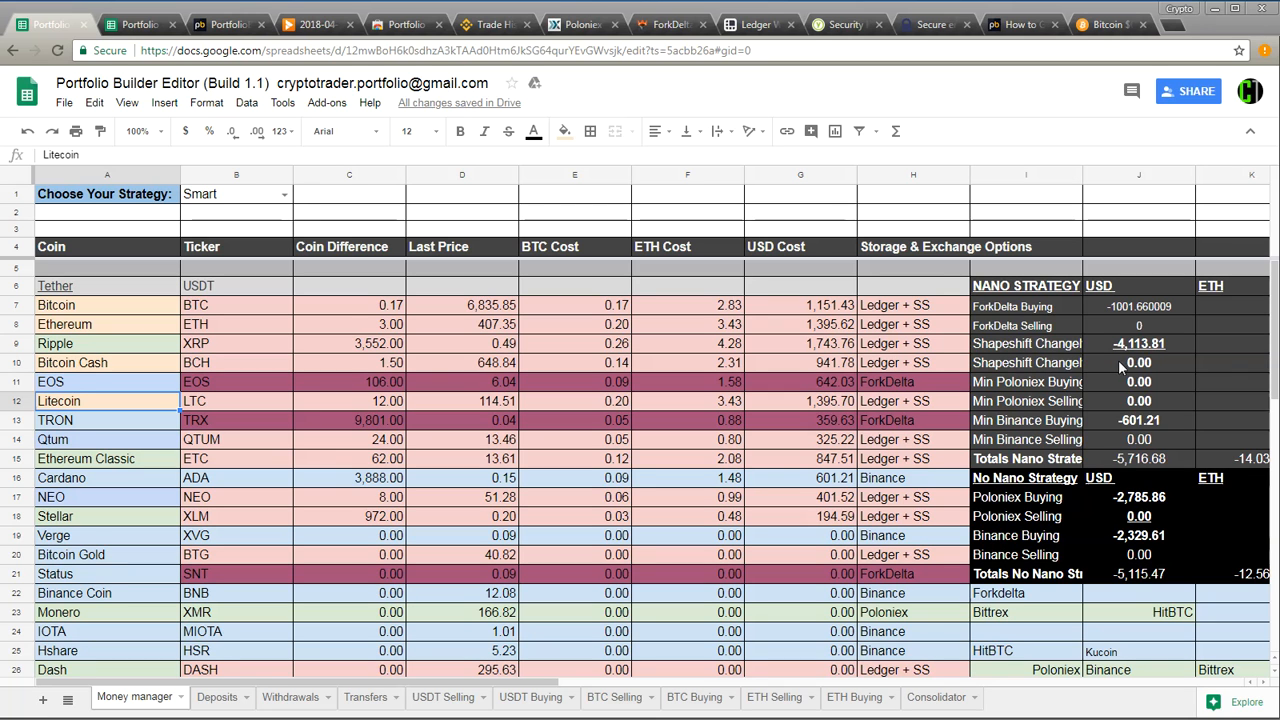
{"action": "left_click", "coordinate": [11, 305]}
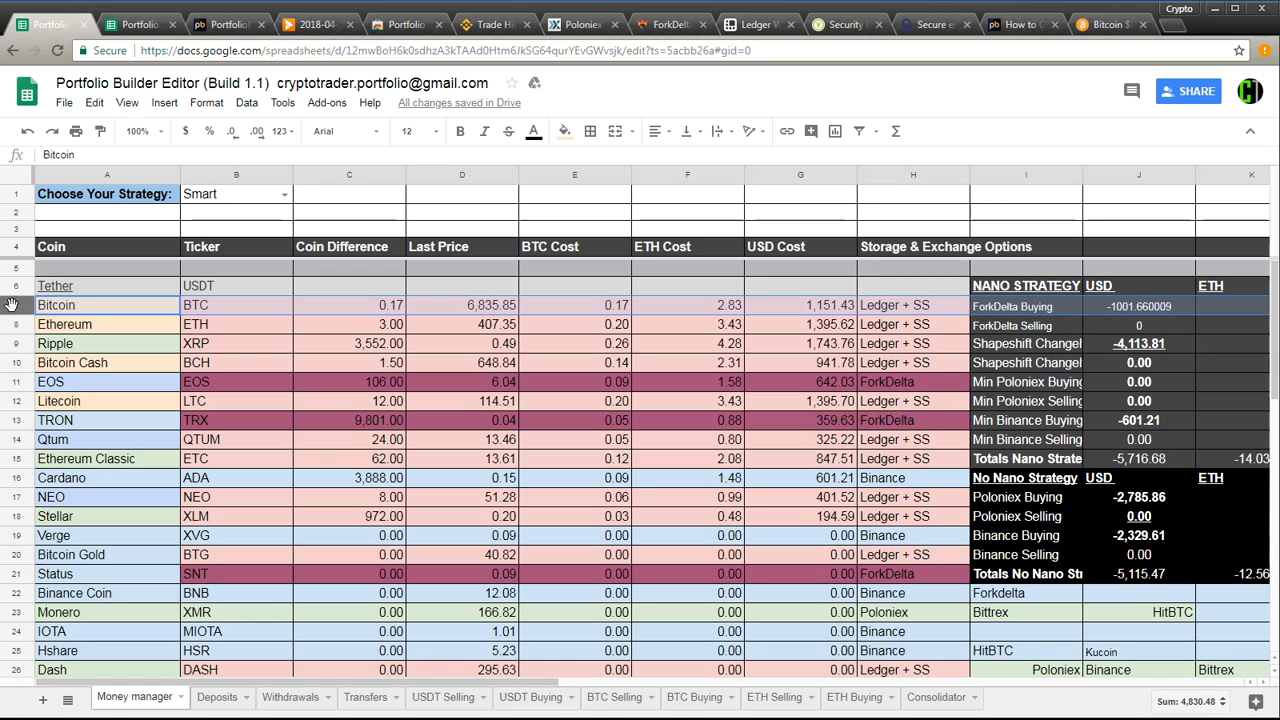
{"action": "left_click", "coordinate": [93, 303]}
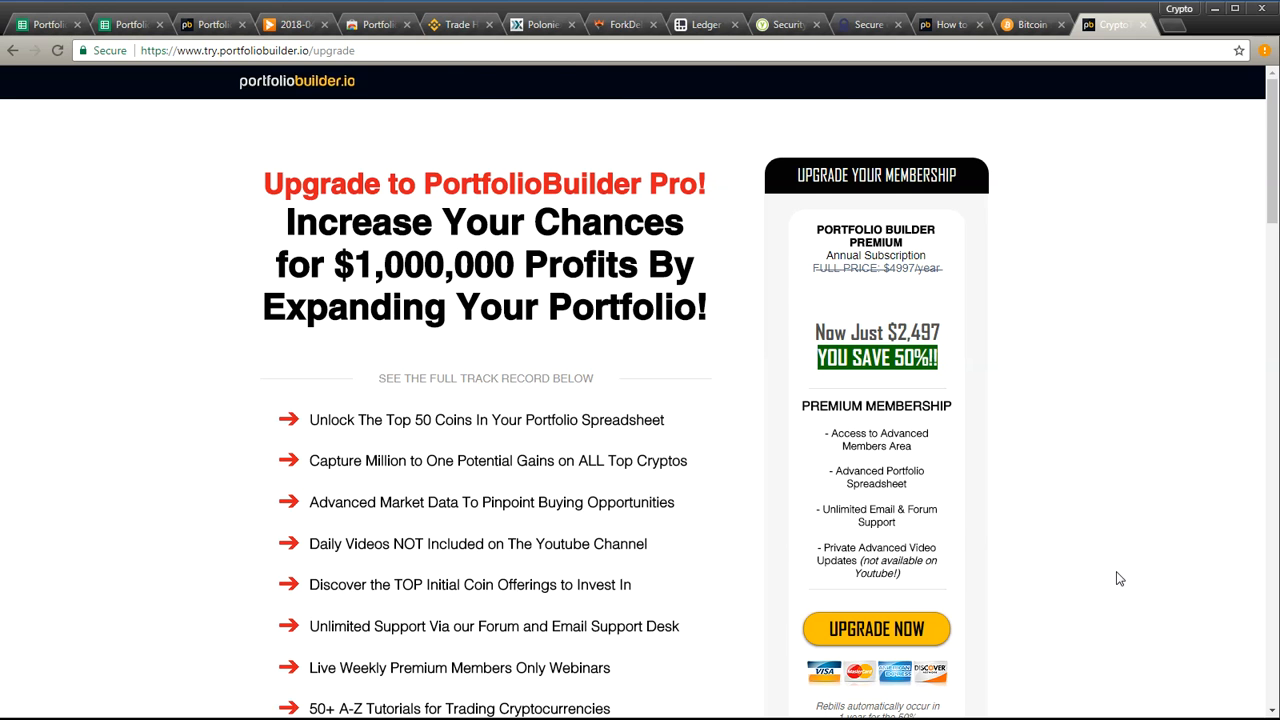
Step: Review the PortfolioBuilder Pro upgrade offer and its subscription options, and return to the Editor spreadsheet
{"action": "scroll", "coordinate": [1117, 575], "scroll_direction": "down", "scroll_amount": 2}
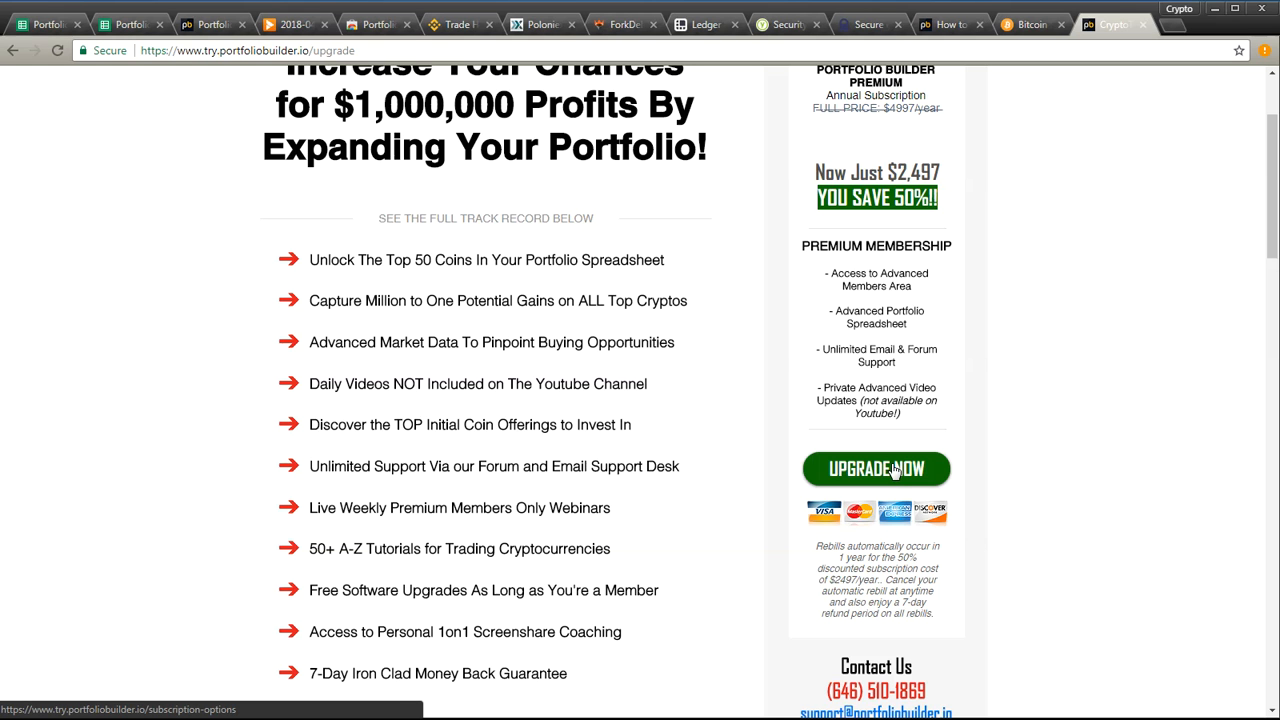
{"action": "left_click", "coordinate": [876, 468]}
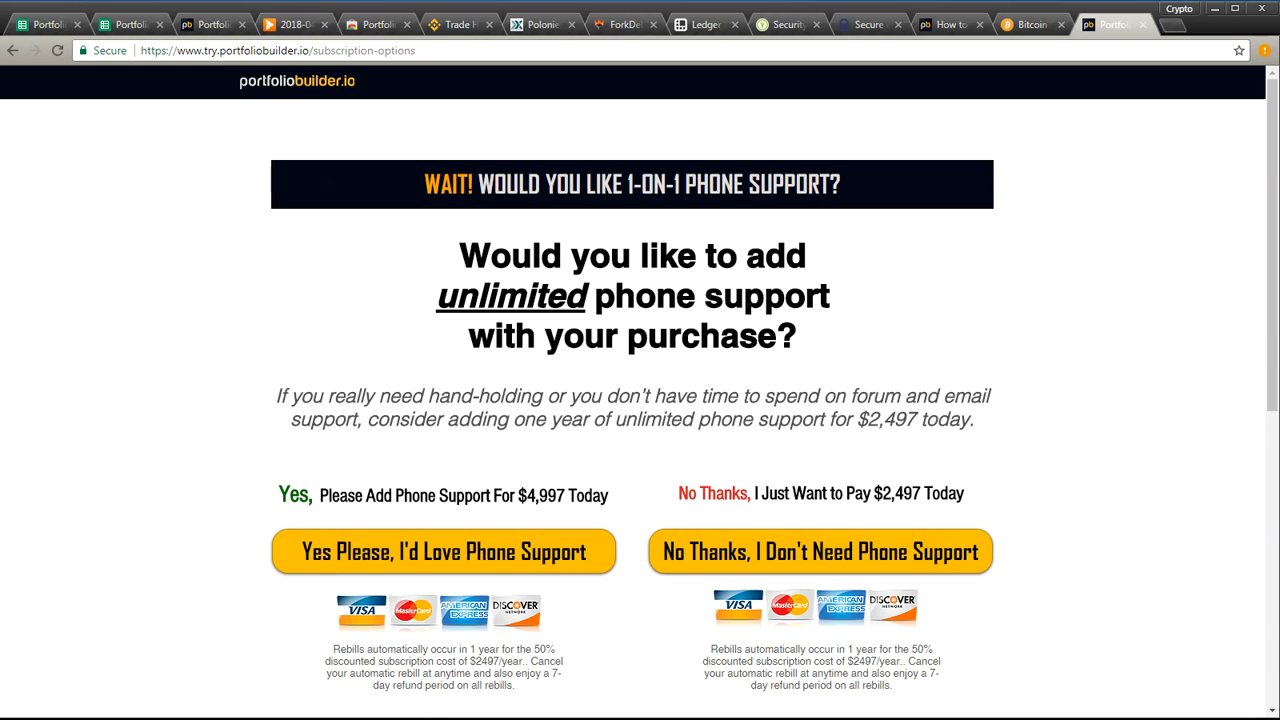
{"action": "left_click", "coordinate": [48, 25]}
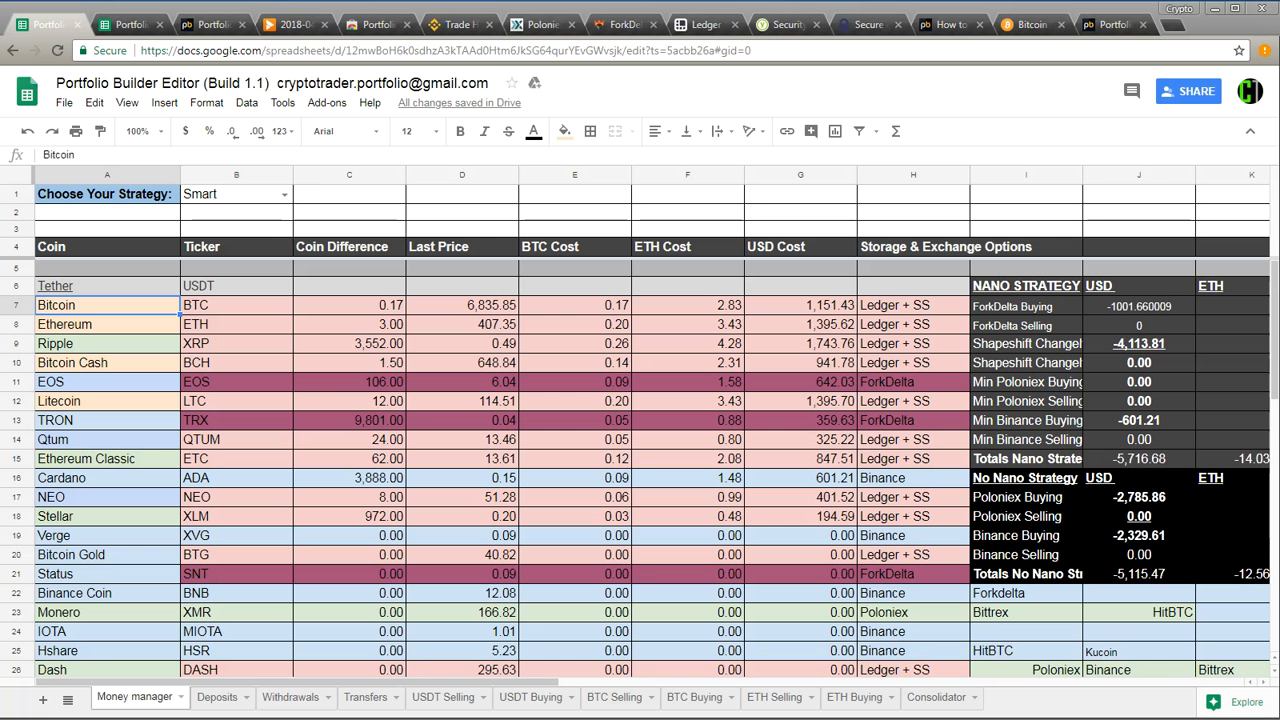
Step: Trigger the Portfolio Builder add-on's data update in the Editor spreadsheet
{"action": "left_click", "coordinate": [328, 103]}
{"action": "mouse_move", "coordinate": [358, 213]}
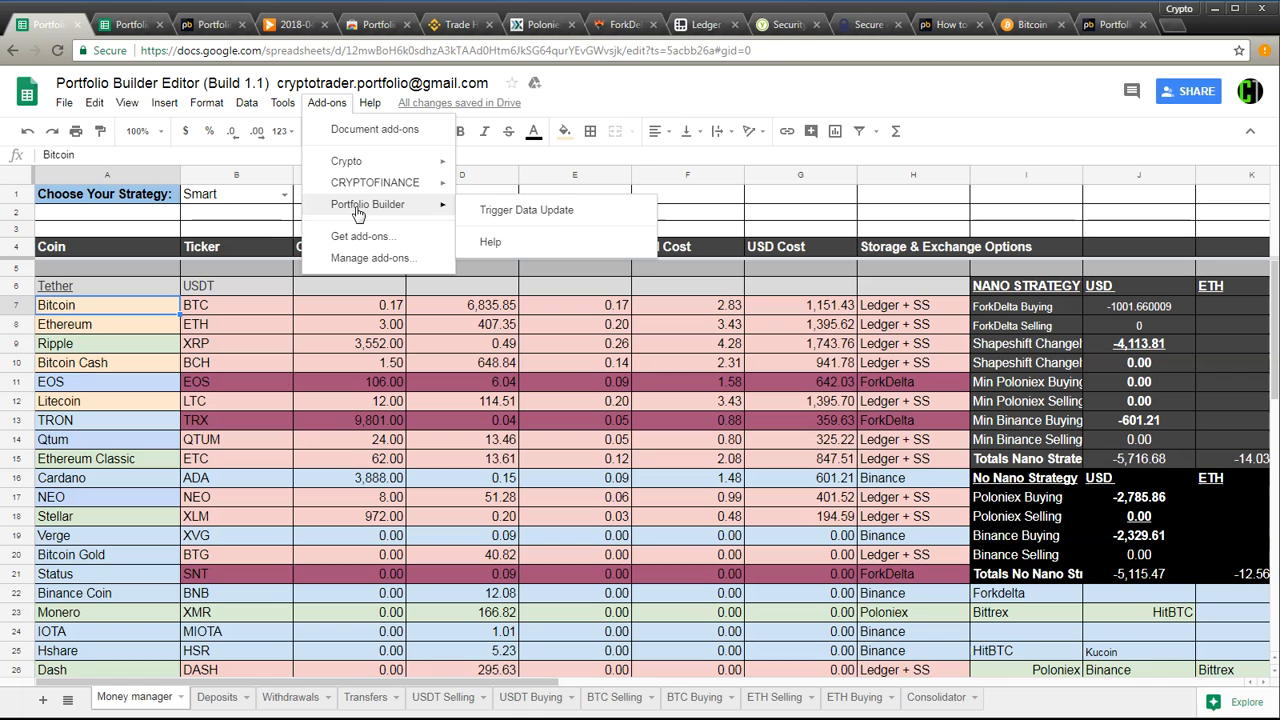
{"action": "left_click", "coordinate": [556, 222]}
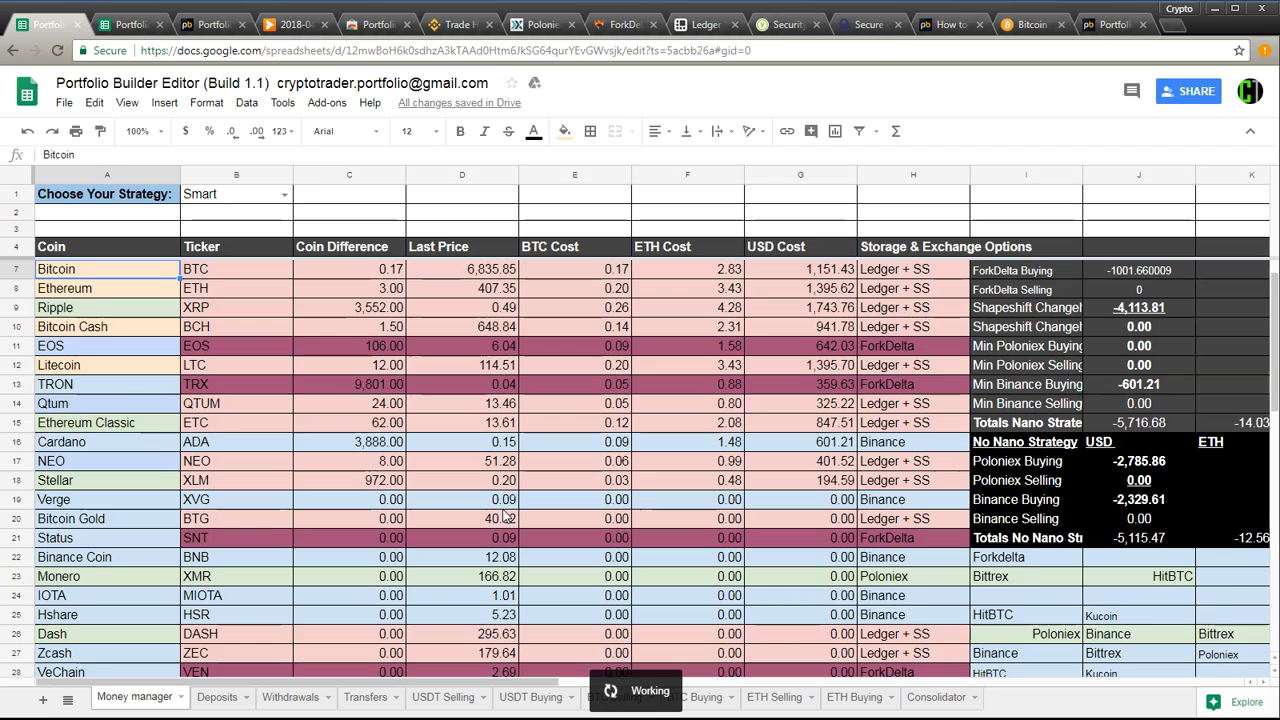
{"action": "scroll", "coordinate": [504, 512], "scroll_direction": "down", "scroll_amount": 1}
{"action": "left_click", "coordinate": [503, 503]}
{"action": "scroll", "coordinate": [503, 503], "scroll_direction": "down", "scroll_amount": 1}
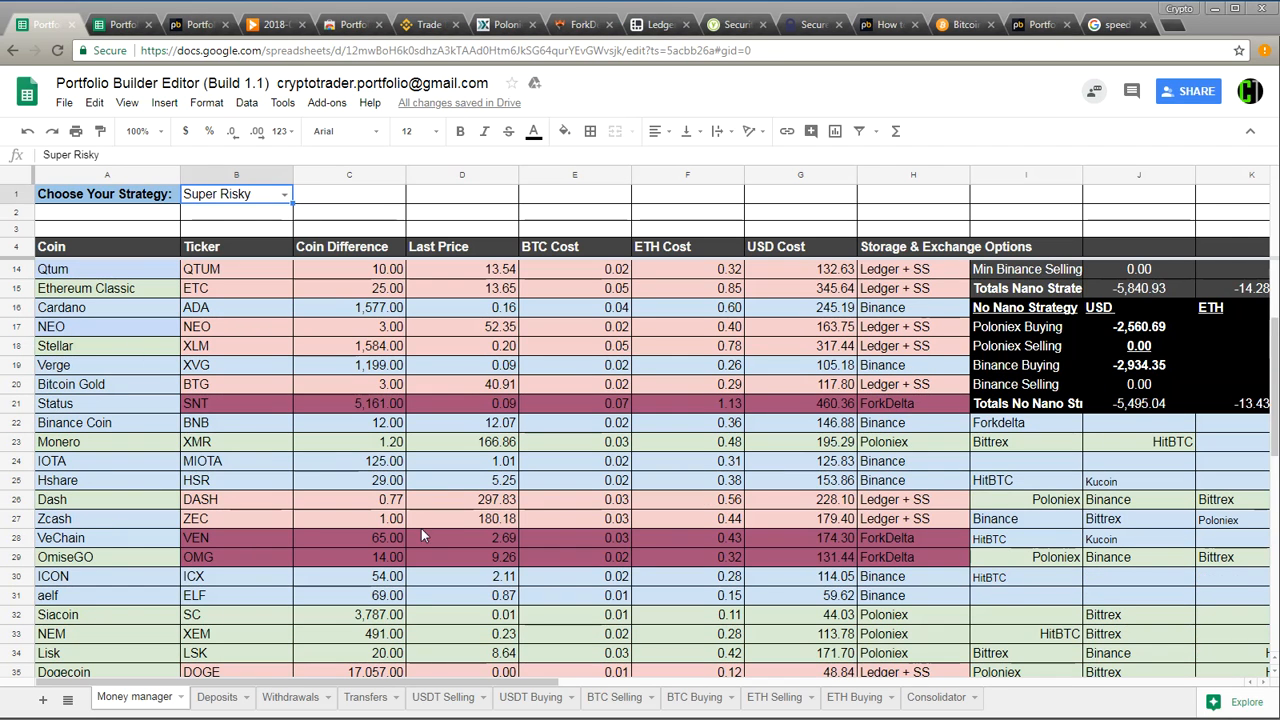
Step: Review the coin differences and exchange options for the Super Risky strategy down the Money manager sheet
{"action": "left_click", "coordinate": [380, 524]}
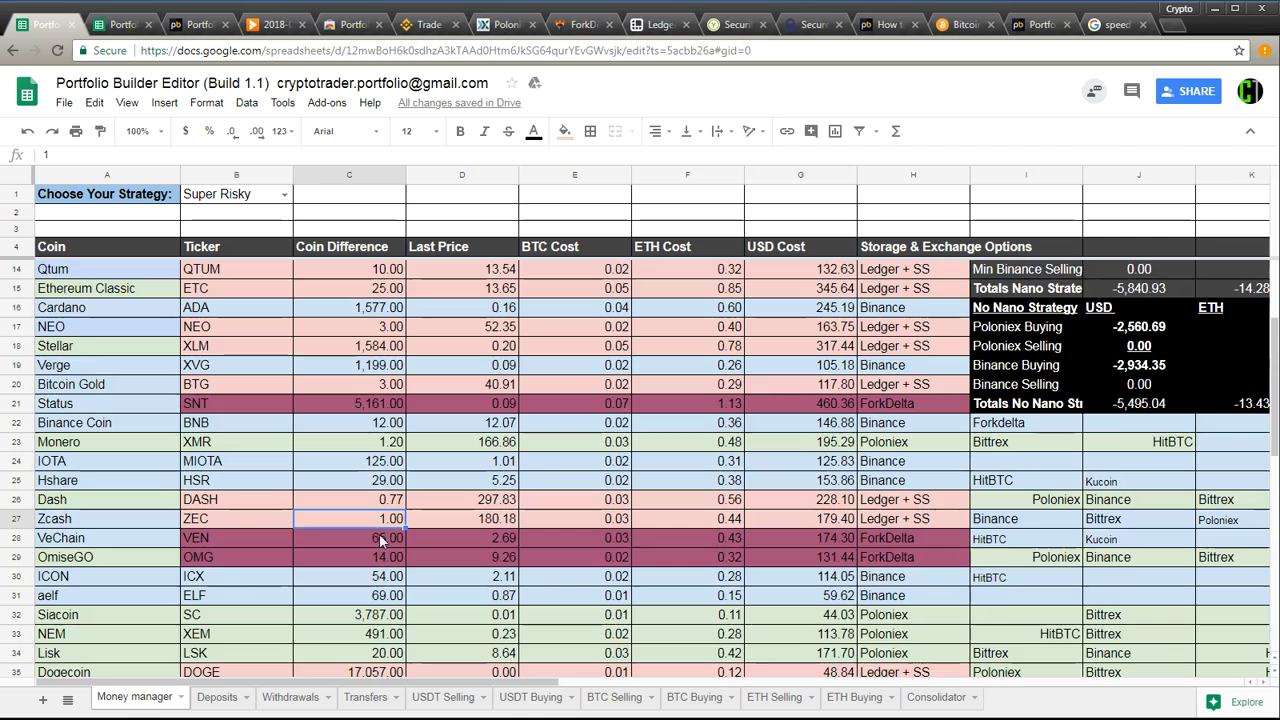
{"action": "scroll", "coordinate": [380, 537], "scroll_direction": "down", "scroll_amount": 5}
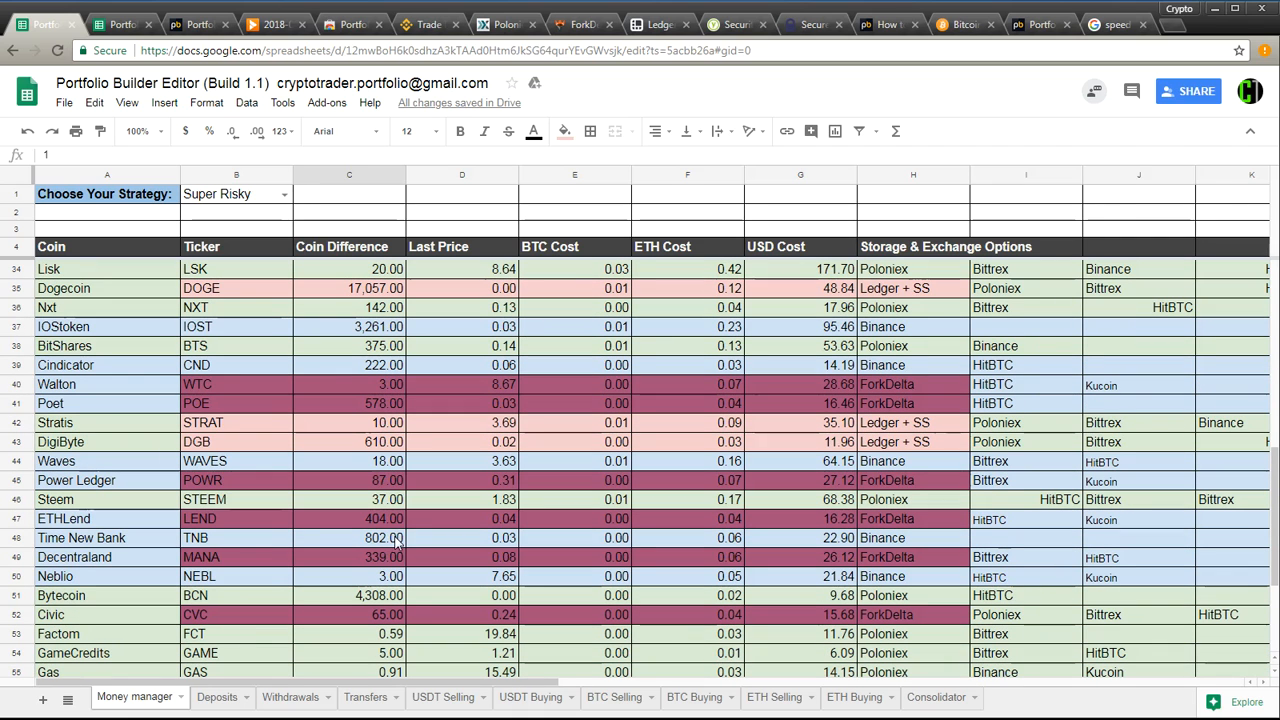
{"action": "scroll", "coordinate": [378, 545], "scroll_direction": "down", "scroll_amount": 1}
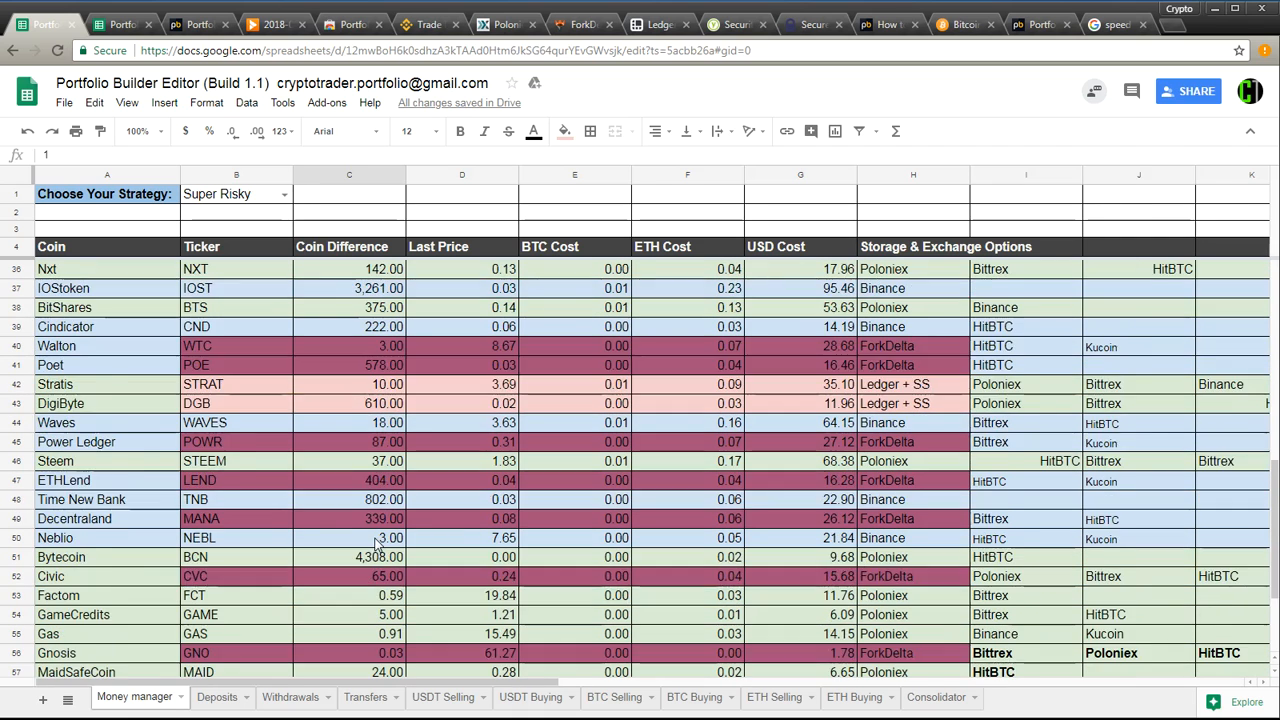
{"action": "scroll", "coordinate": [376, 545], "scroll_direction": "down", "scroll_amount": 2}
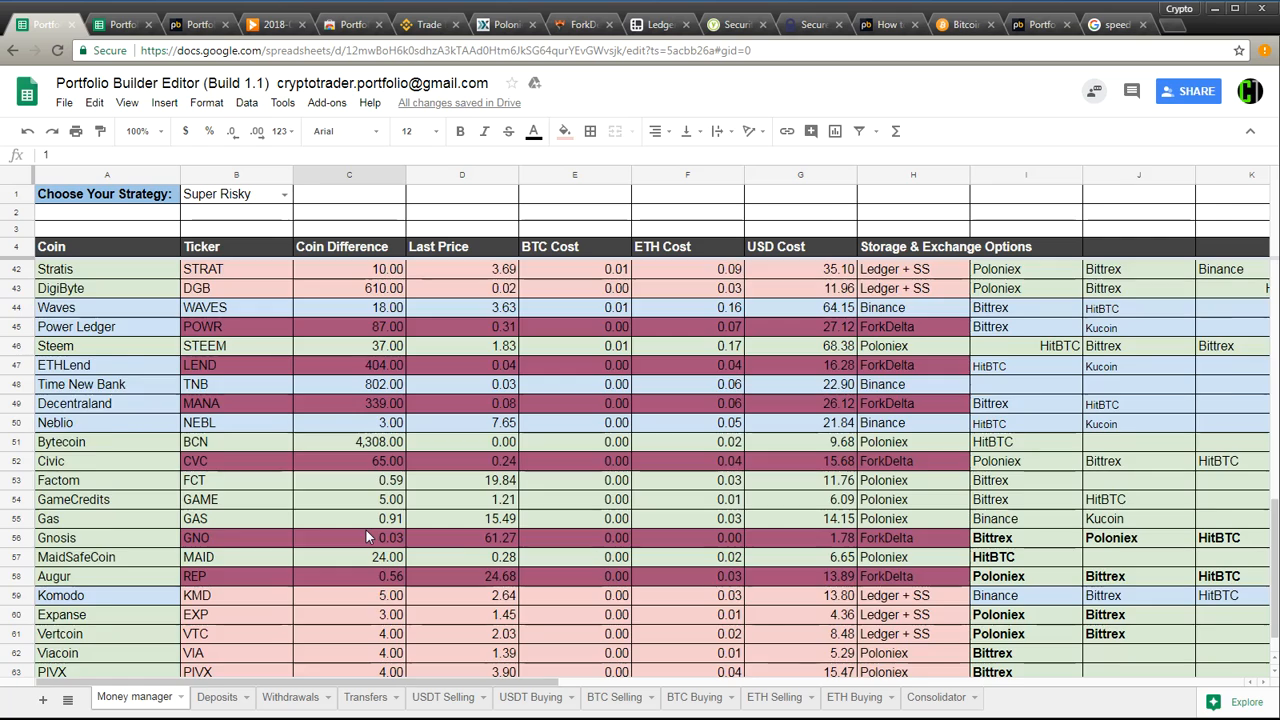
{"action": "scroll", "coordinate": [367, 537], "scroll_direction": "up", "scroll_amount": 3}
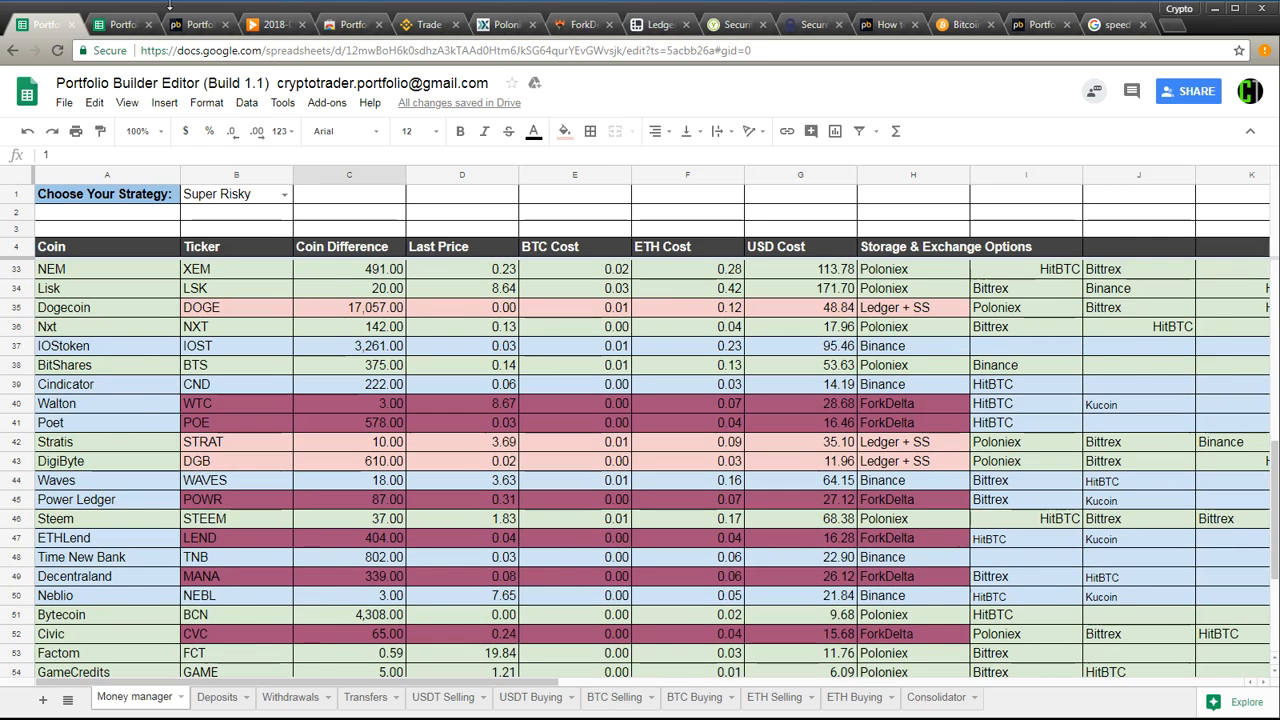
Step: Switch to the Viewer spreadsheet and inspect Bitcoin's Target Size and the full Bitcoin and Ethereum rows
{"action": "left_click", "coordinate": [122, 24]}
{"action": "left_click", "coordinate": [556, 371]}
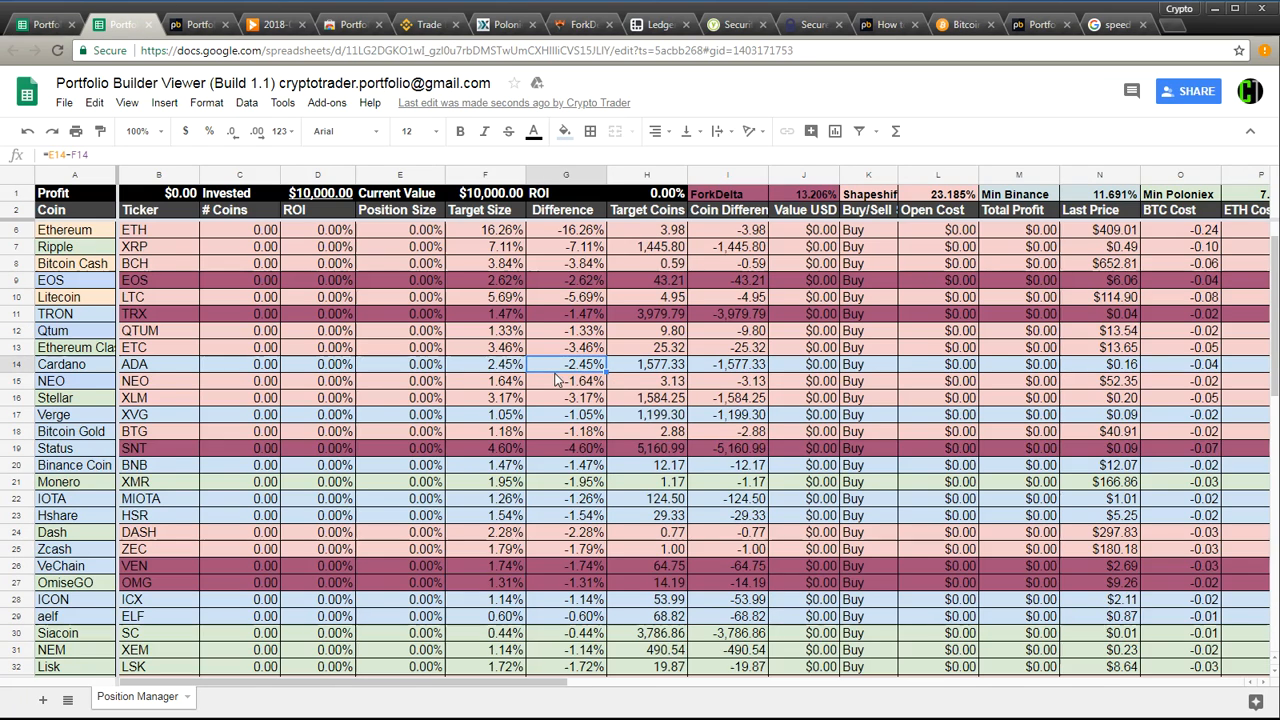
{"action": "scroll", "coordinate": [556, 381], "scroll_direction": "up", "scroll_amount": 1}
{"action": "left_click", "coordinate": [512, 253]}
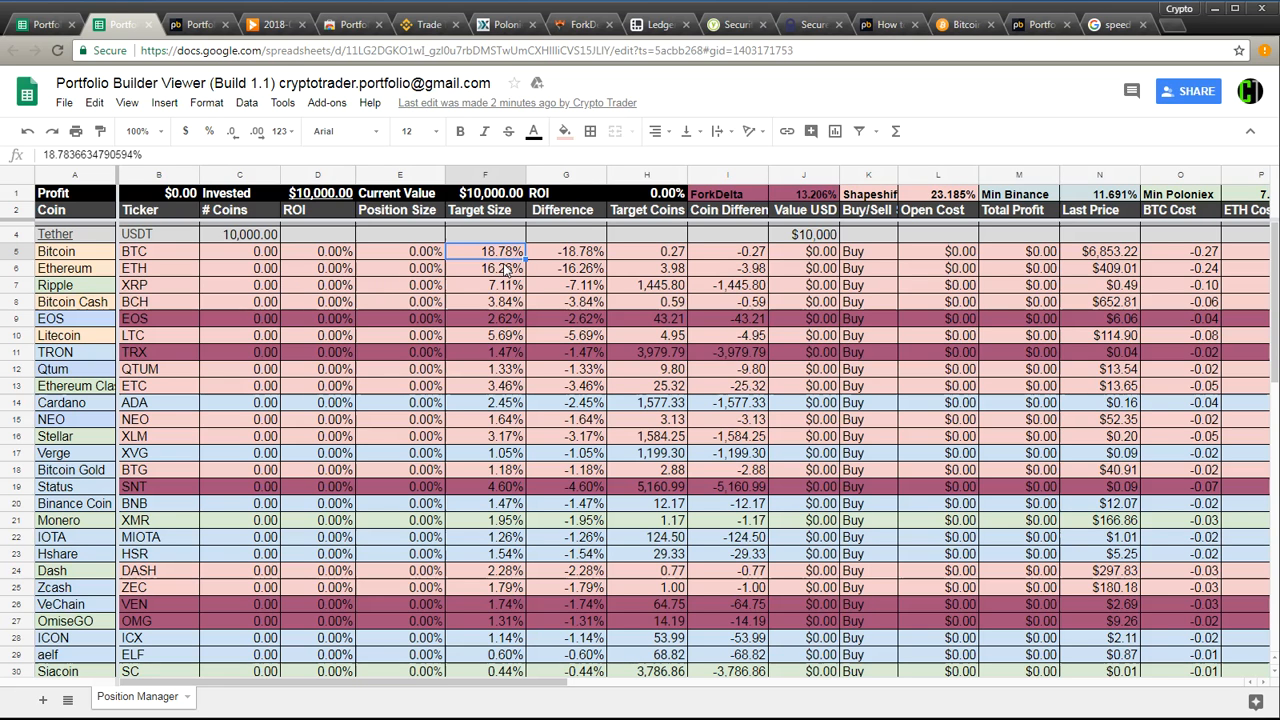
{"action": "left_click", "coordinate": [16, 252]}
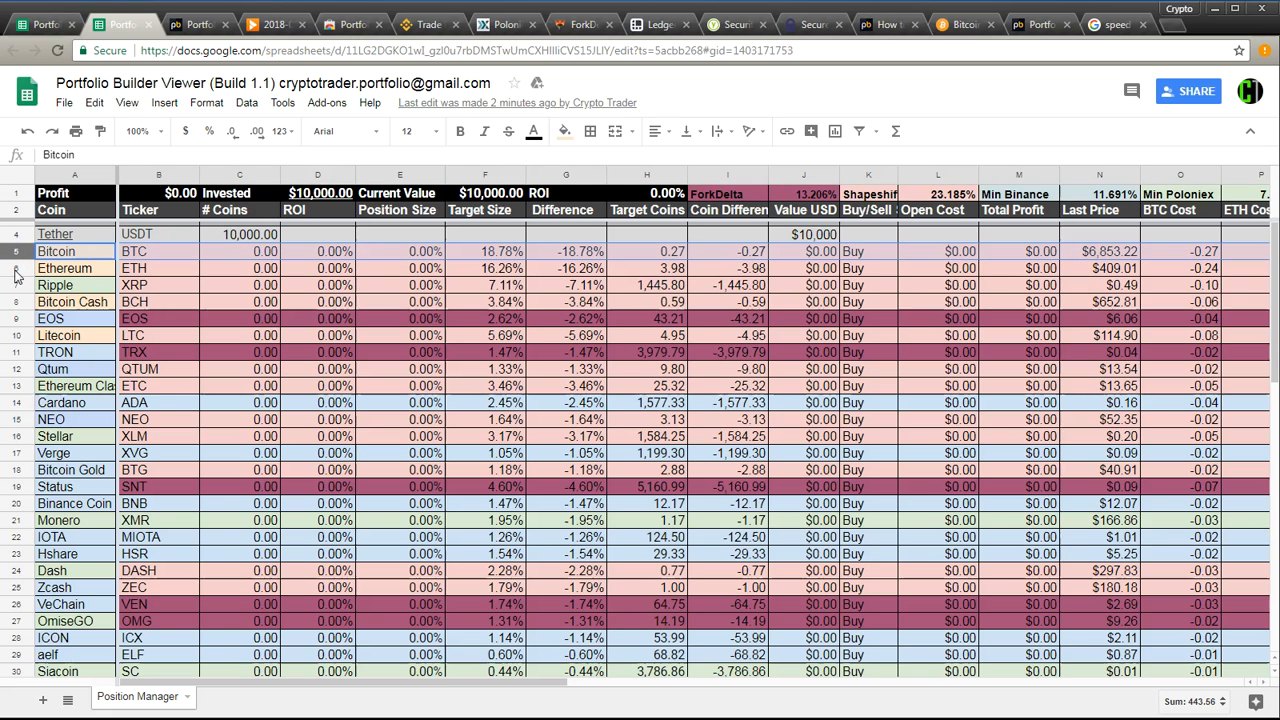
{"action": "left_click", "coordinate": [16, 268]}
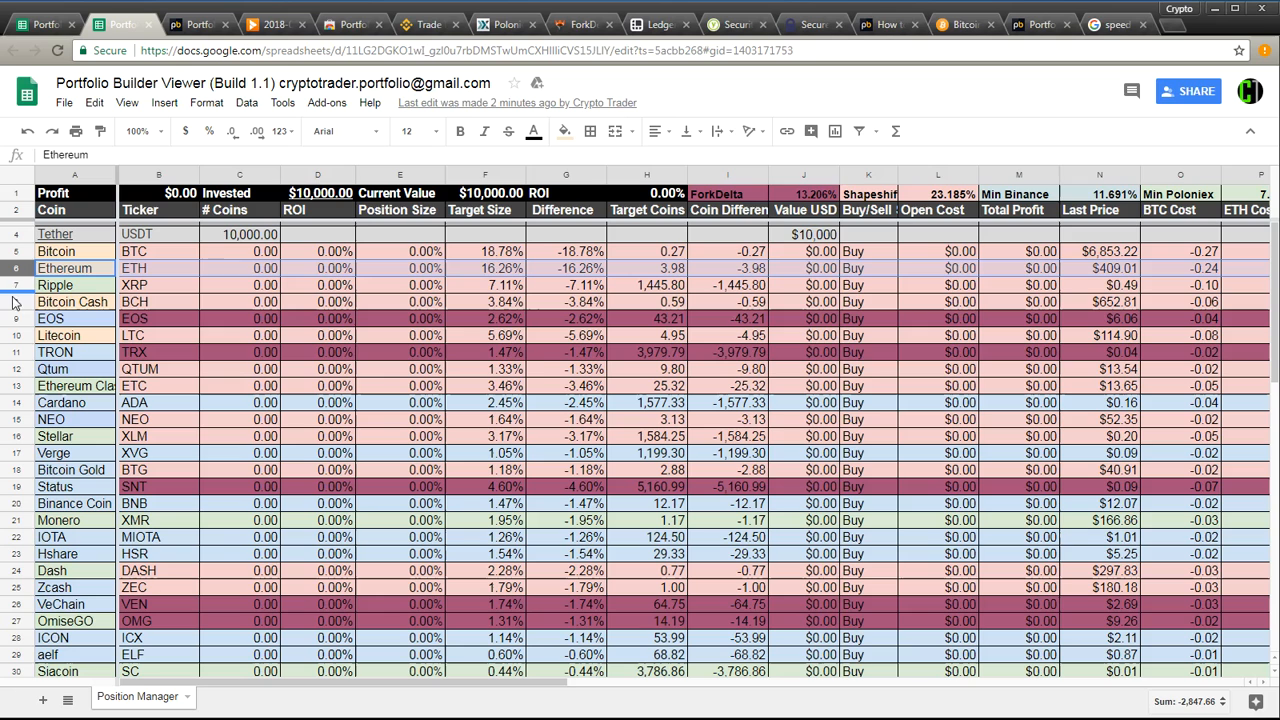
Step: Examine the Difference values from Zcash down to Bytecoin and Walton's Target Size, and return to the start of the coin list
{"action": "left_click", "coordinate": [563, 582]}
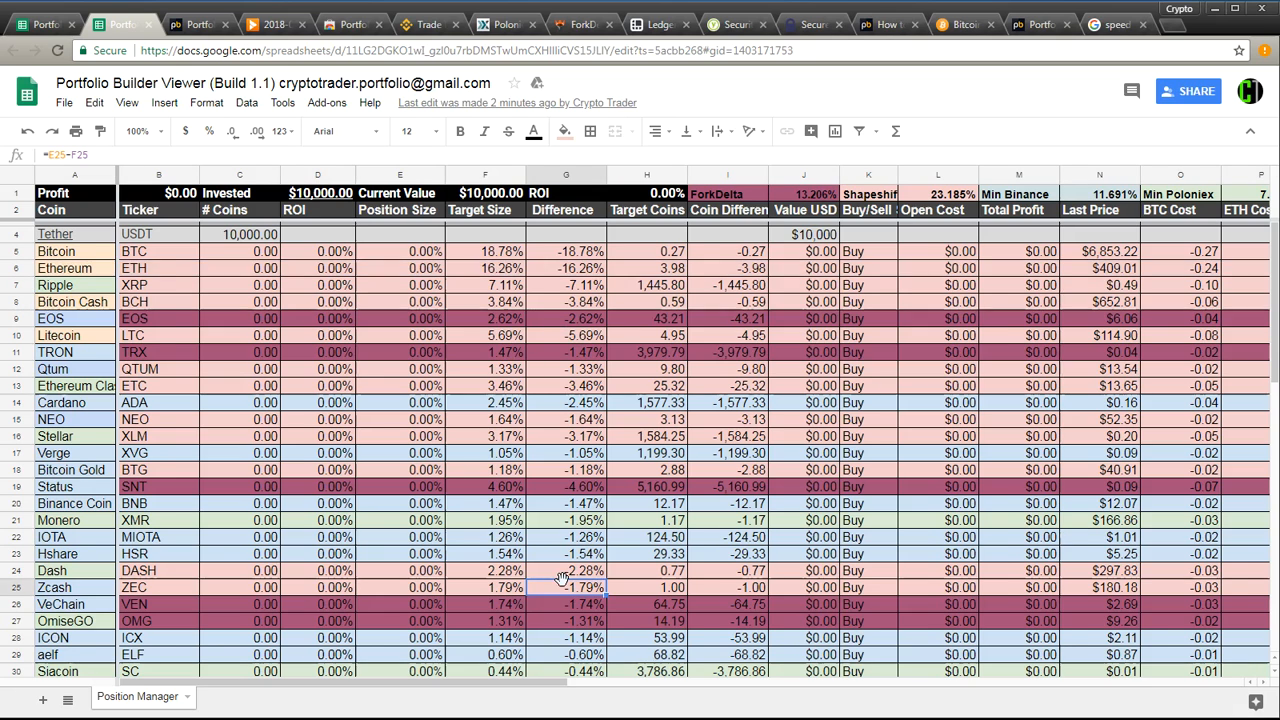
{"action": "scroll", "coordinate": [563, 578], "scroll_direction": "down", "scroll_amount": 4}
{"action": "left_click", "coordinate": [565, 582]}
{"action": "scroll", "coordinate": [566, 584], "scroll_direction": "down", "scroll_amount": 3}
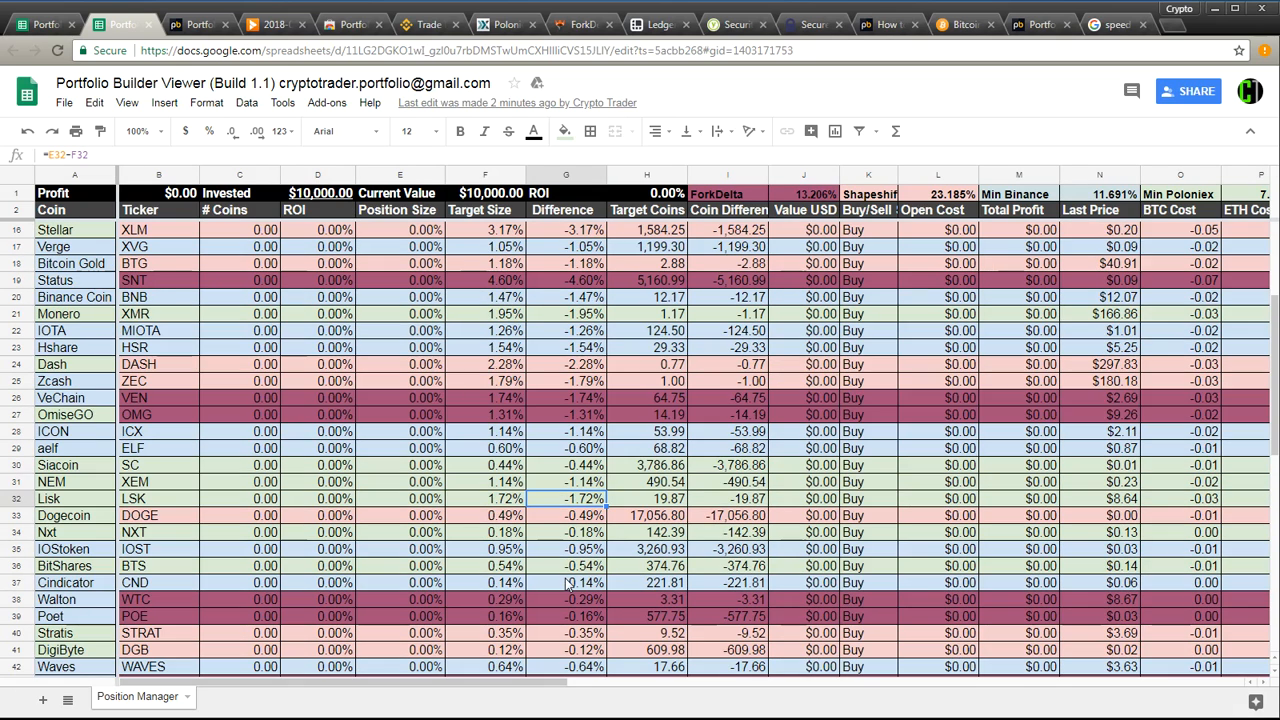
{"action": "left_click", "coordinate": [567, 585]}
{"action": "scroll", "coordinate": [567, 585], "scroll_direction": "down", "scroll_amount": 2}
{"action": "left_click", "coordinate": [567, 585]}
{"action": "scroll", "coordinate": [567, 585], "scroll_direction": "down", "scroll_amount": 3}
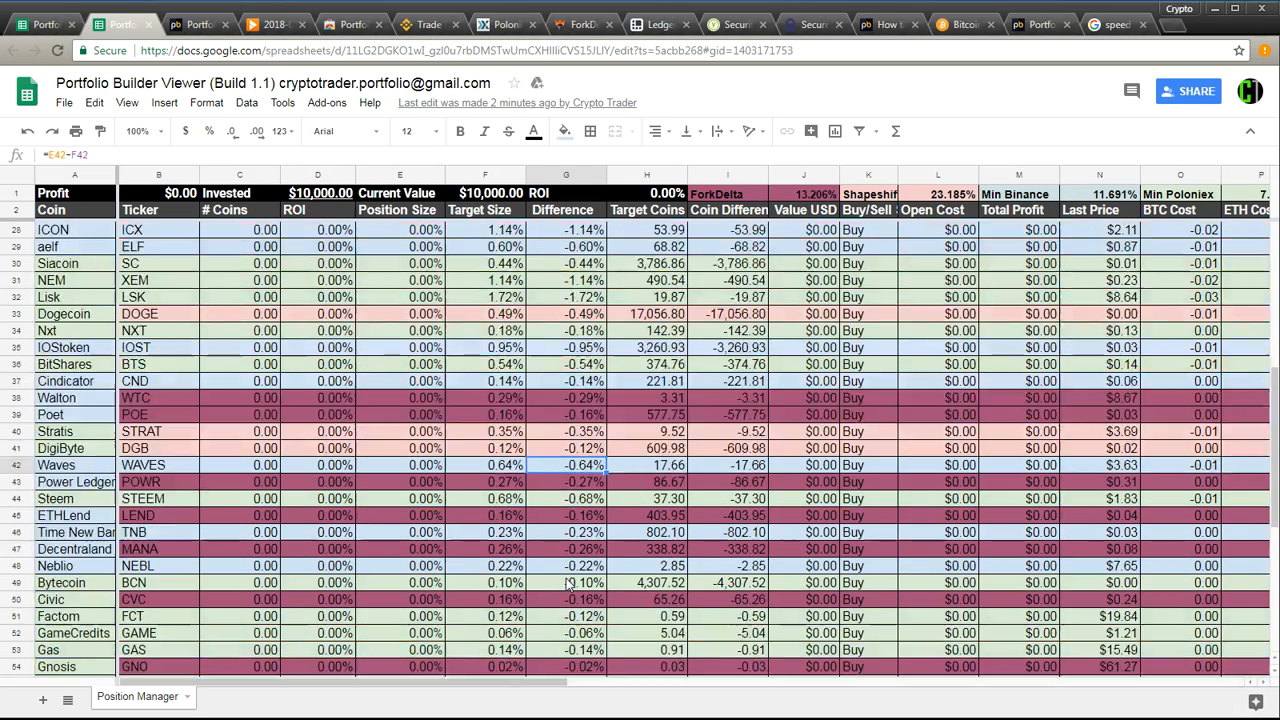
{"action": "left_click", "coordinate": [567, 584]}
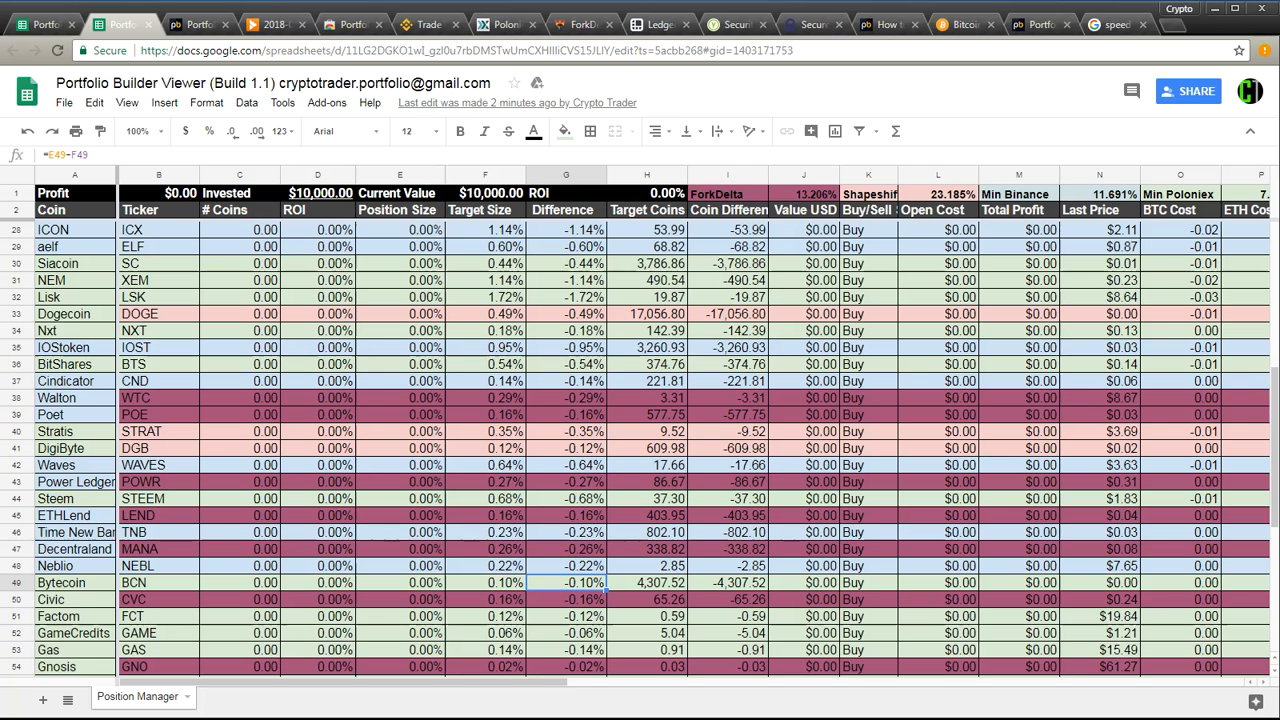
{"action": "left_click", "coordinate": [500, 398]}
{"action": "scroll", "coordinate": [497, 396], "scroll_direction": "up", "scroll_amount": 4}
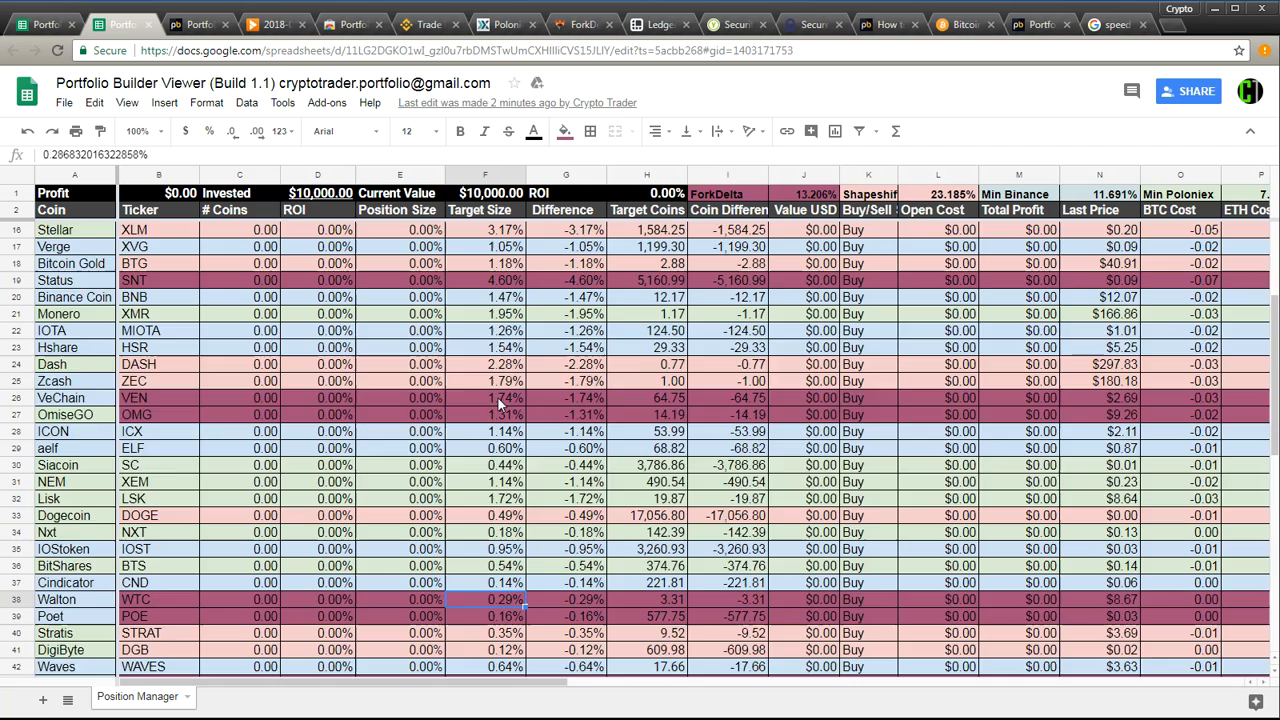
{"action": "scroll", "coordinate": [497, 398], "scroll_direction": "up", "scroll_amount": 4}
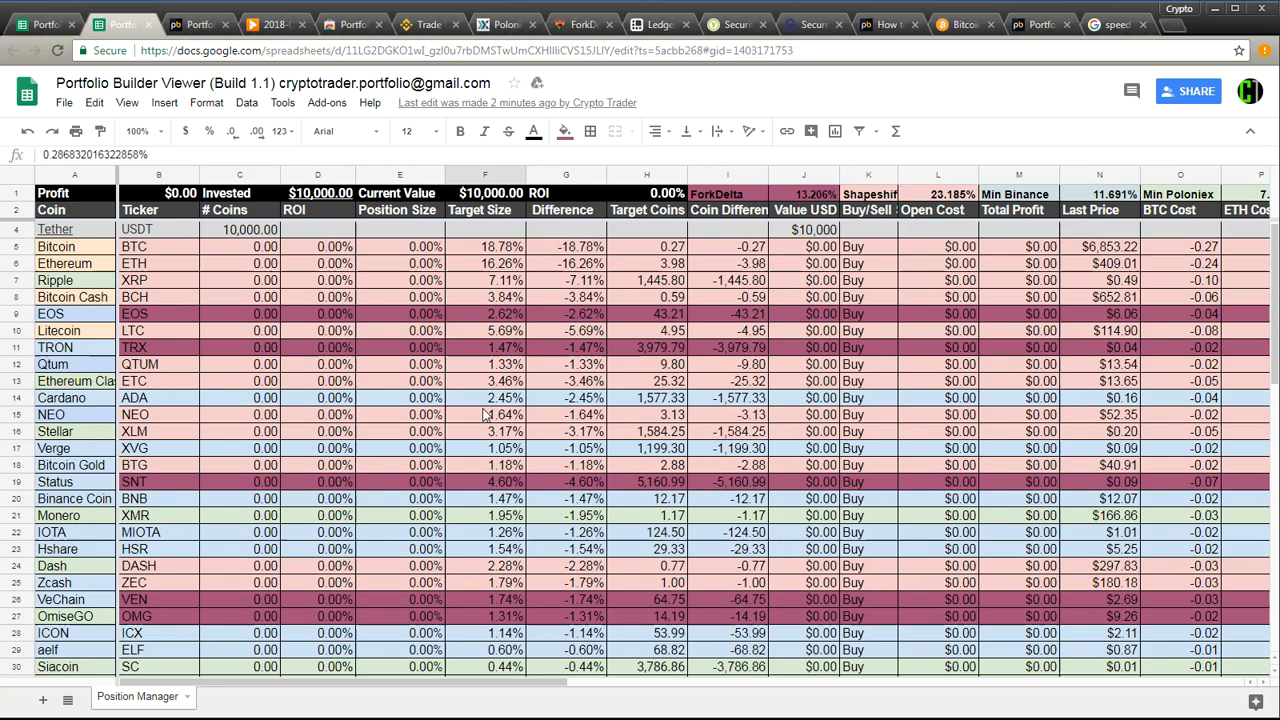
Step: Highlight the Bitcoin to Litecoin rows, the Cardano row, and the names, tickers and coin counts from Bitcoin to Stellar
{"action": "left_click", "coordinate": [18, 247]}
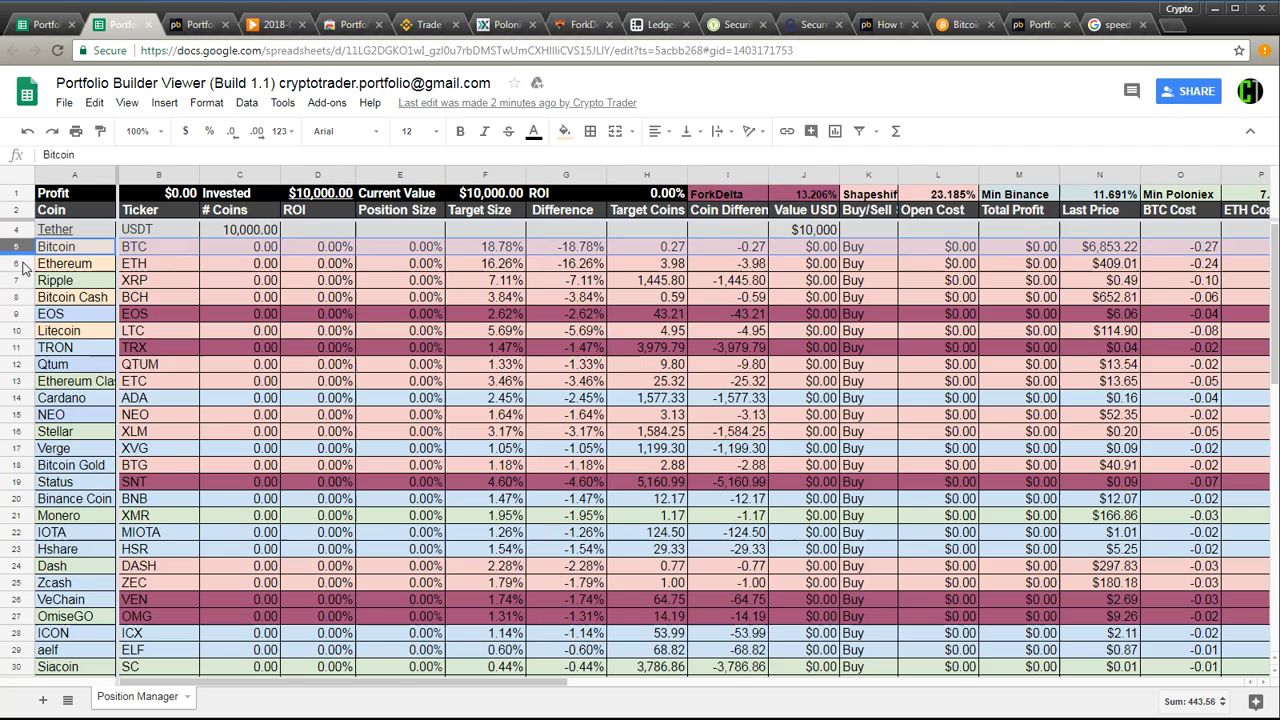
{"action": "left_click", "coordinate": [16, 331], "text": "shift"}
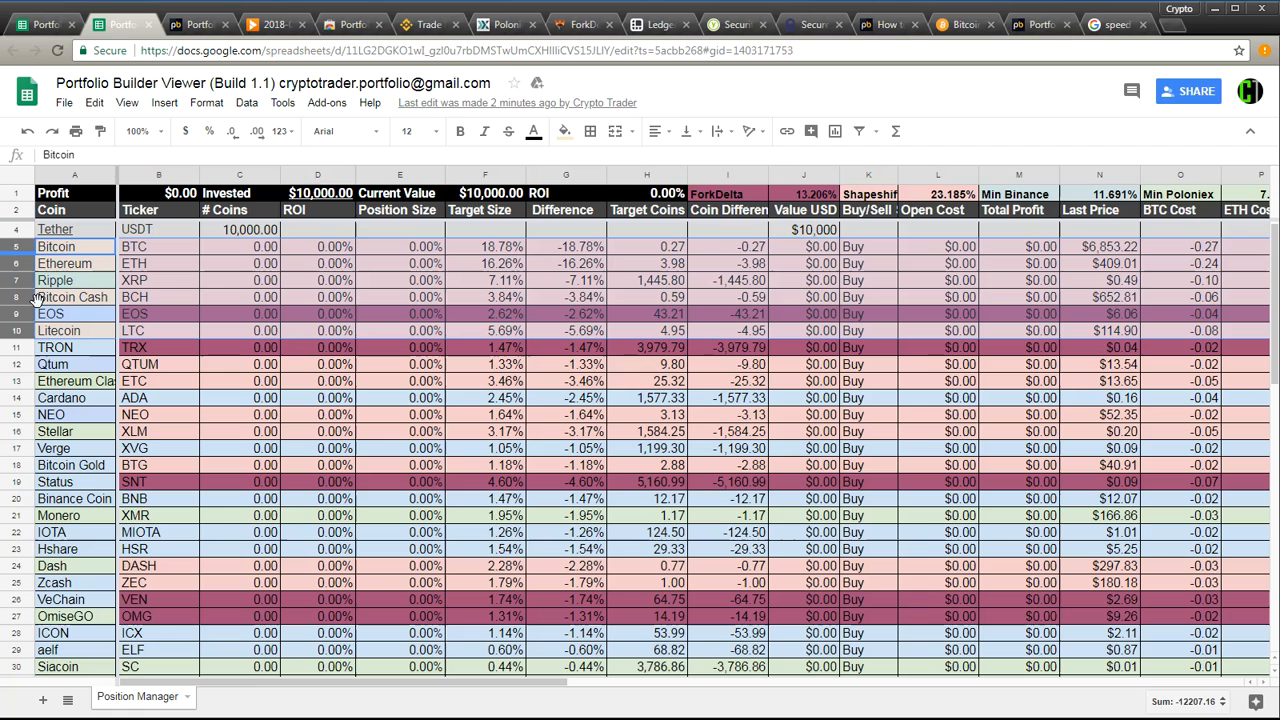
{"action": "left_click", "coordinate": [18, 398]}
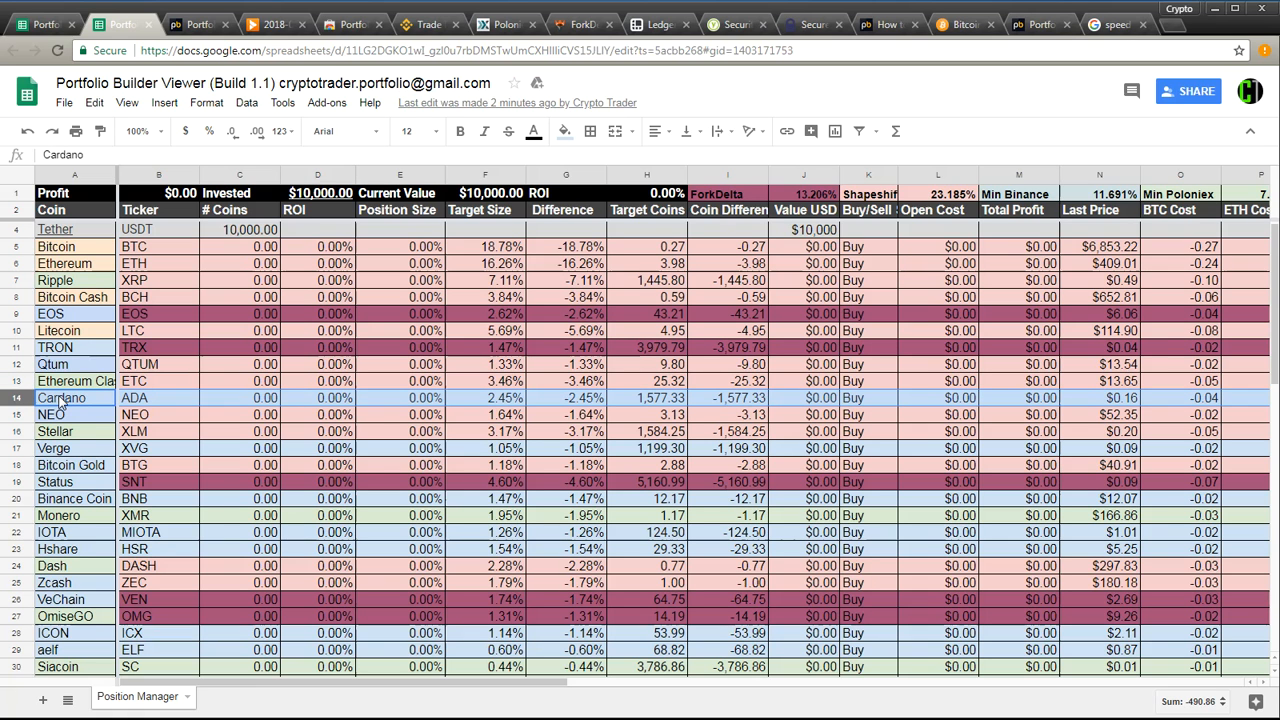
{"action": "left_click", "coordinate": [68, 416]}
{"action": "left_click", "coordinate": [72, 435]}
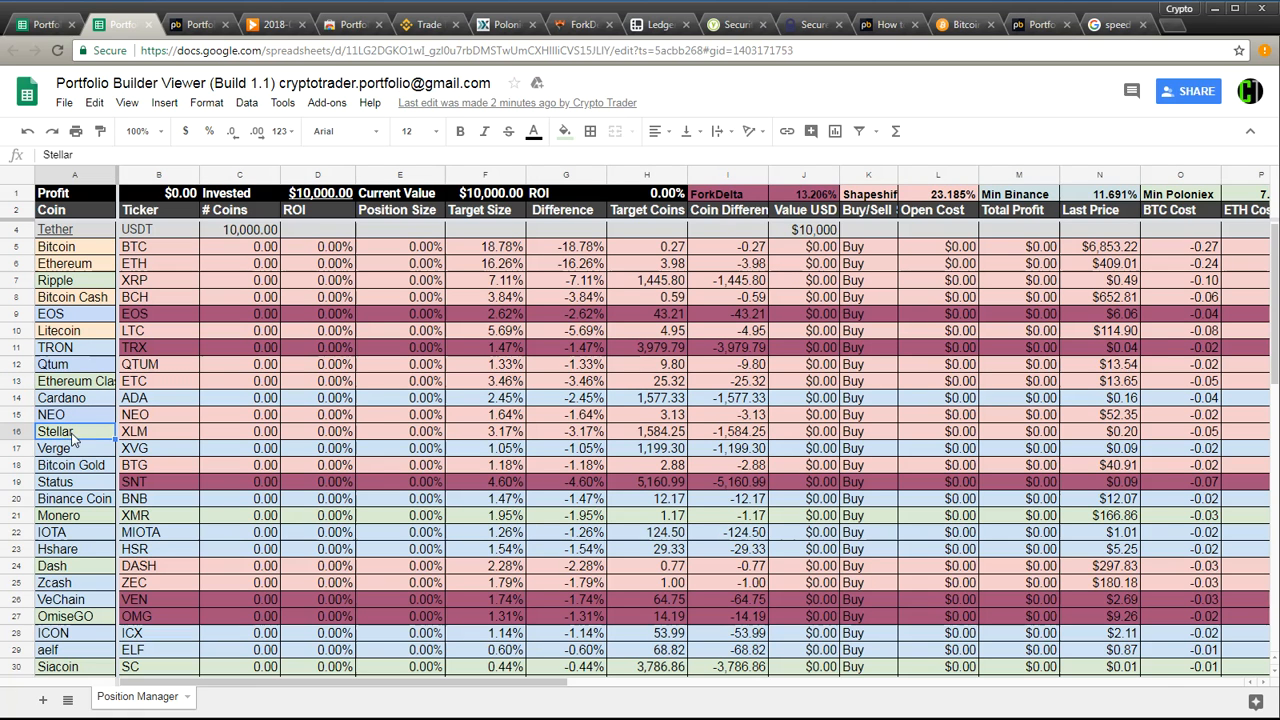
{"action": "left_click_drag", "start_coordinate": [270, 436], "coordinate": [61, 244]}
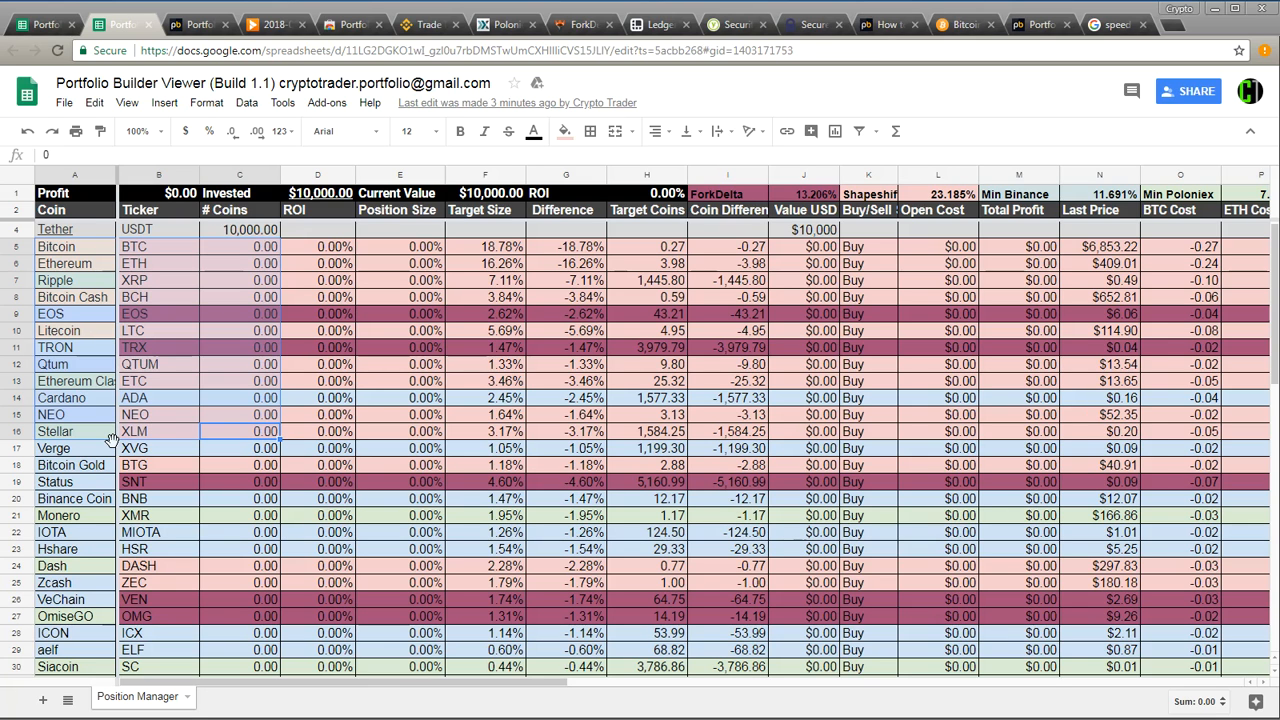
Step: Look through the remaining coins from Bitcoin Gold down to PIVX, and return to the start of the list
{"action": "left_click", "coordinate": [186, 466]}
{"action": "scroll", "coordinate": [272, 470], "scroll_direction": "down", "scroll_amount": 3}
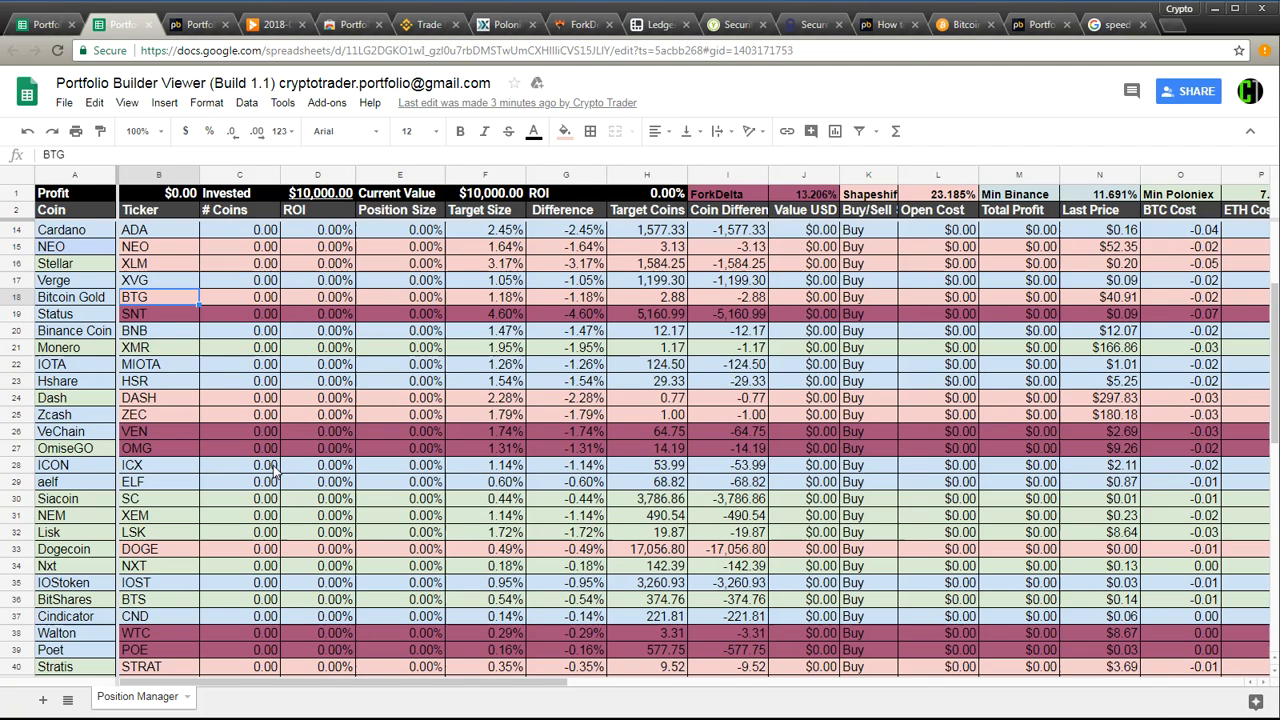
{"action": "scroll", "coordinate": [276, 472], "scroll_direction": "down", "scroll_amount": 1}
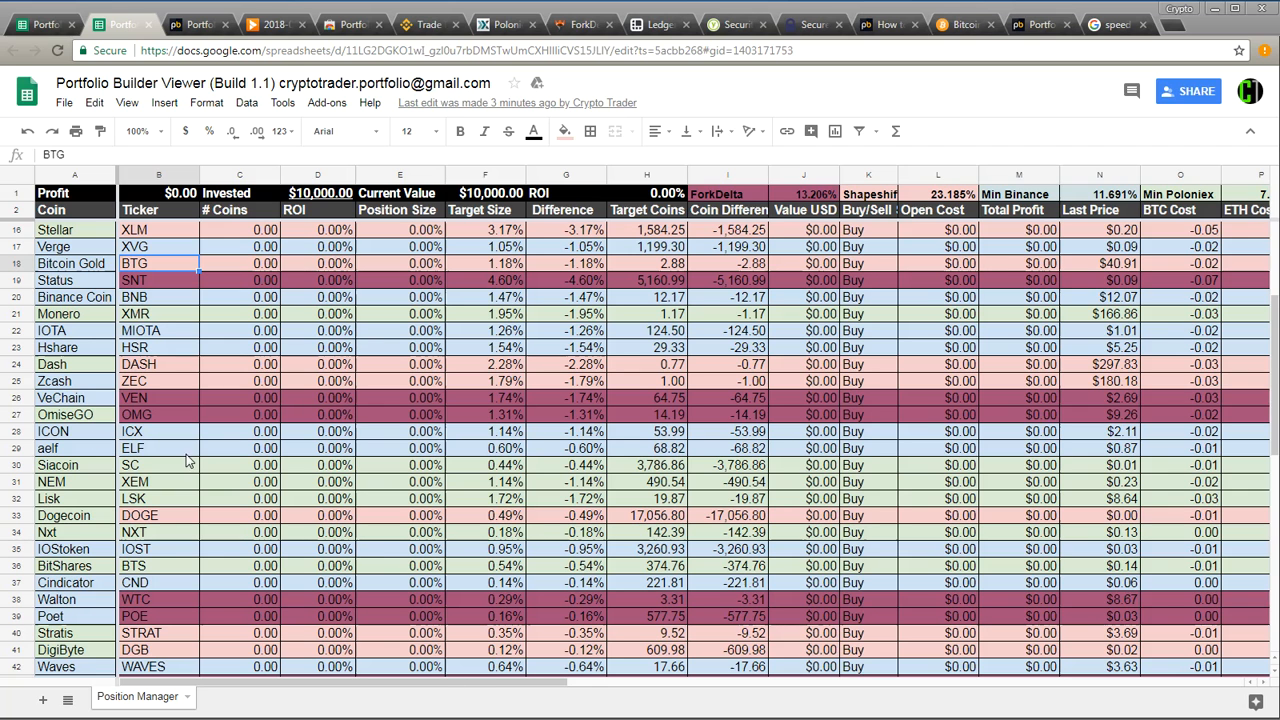
{"action": "left_click", "coordinate": [194, 537]}
{"action": "scroll", "coordinate": [195, 543], "scroll_direction": "down", "scroll_amount": 3}
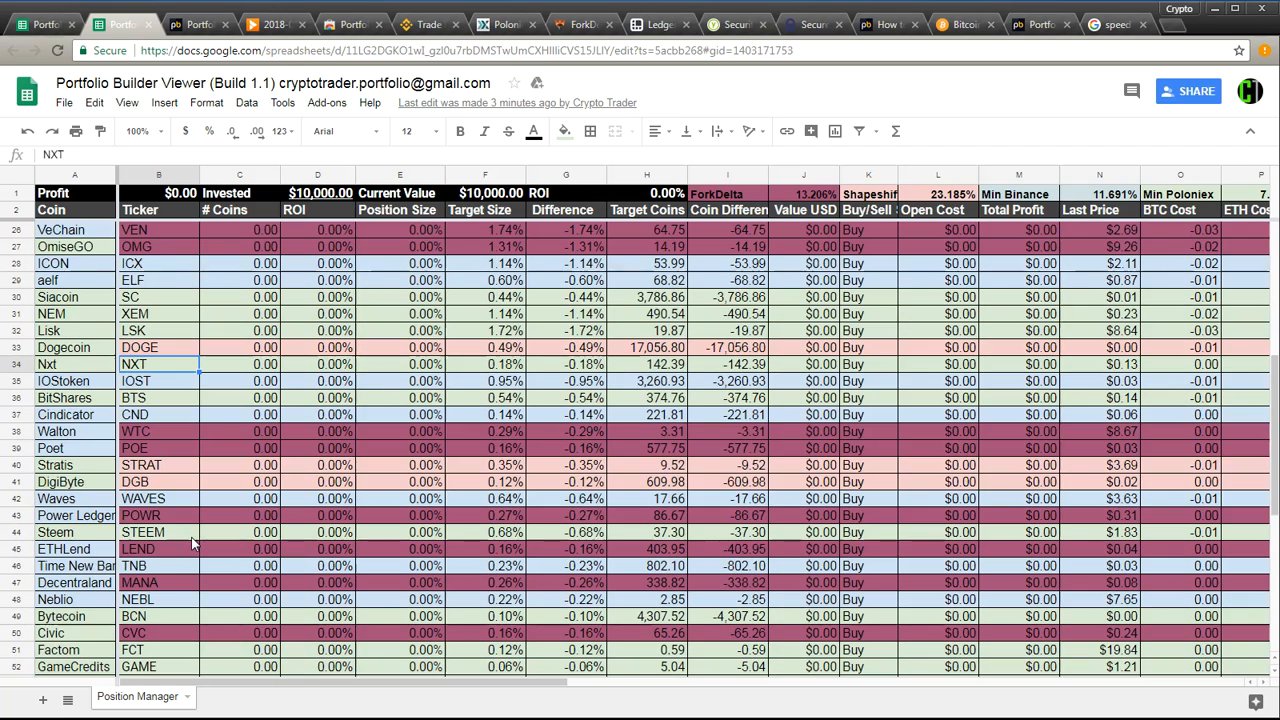
{"action": "scroll", "coordinate": [188, 560], "scroll_direction": "down", "scroll_amount": 2}
{"action": "left_click", "coordinate": [181, 570]}
{"action": "scroll", "coordinate": [182, 574], "scroll_direction": "down", "scroll_amount": 2}
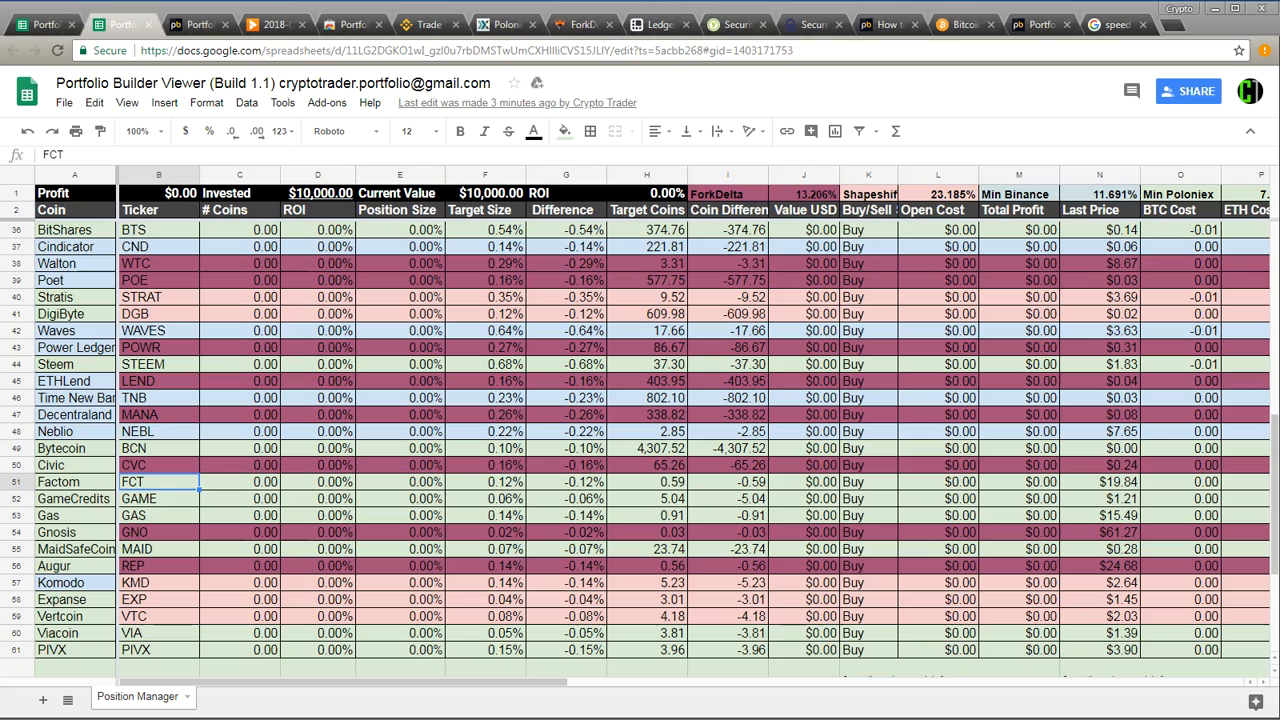
{"action": "left_click", "coordinate": [333, 355]}
{"action": "scroll", "coordinate": [333, 360], "scroll_direction": "up", "scroll_amount": 8}
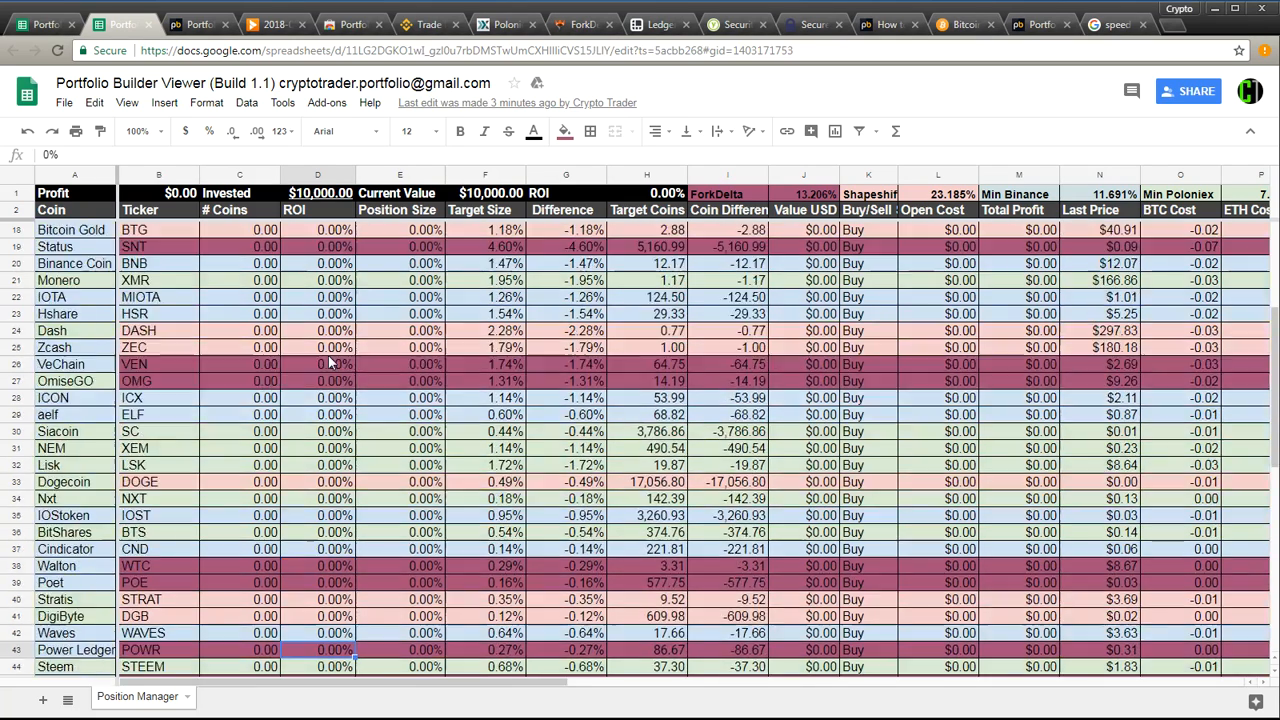
{"action": "scroll", "coordinate": [333, 362], "scroll_direction": "up", "scroll_amount": 3}
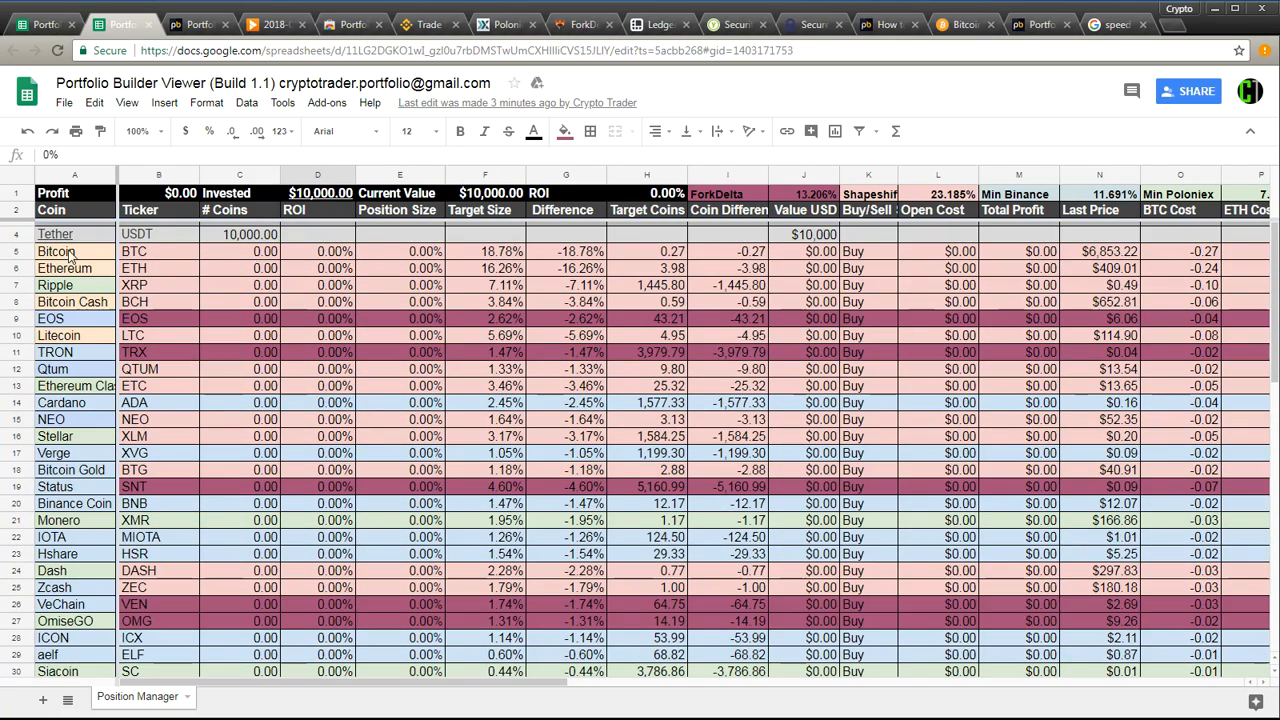
Step: Inspect the Bitcoin, Verge, Ethereum, Ripple and EOS entries in the Position Manager sheet, including Verge's Open Cost
{"action": "left_click", "coordinate": [70, 255]}
{"action": "left_click", "coordinate": [88, 456]}
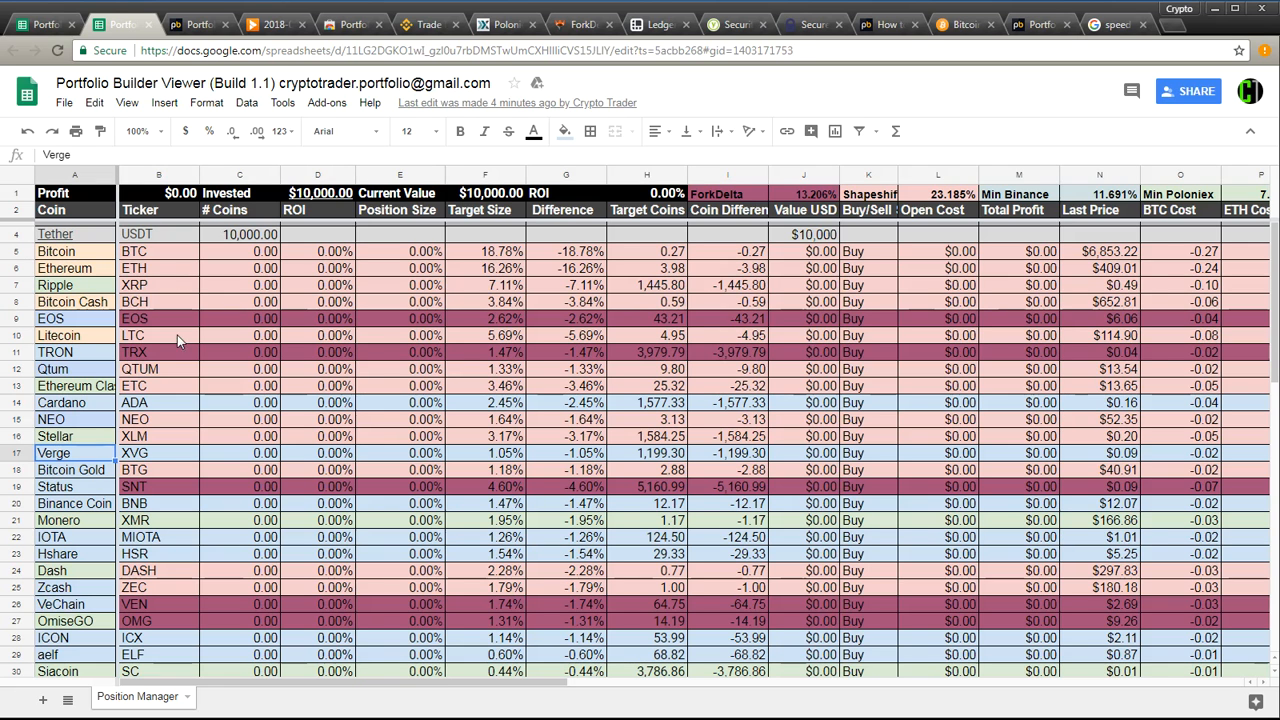
{"action": "left_click", "coordinate": [149, 270]}
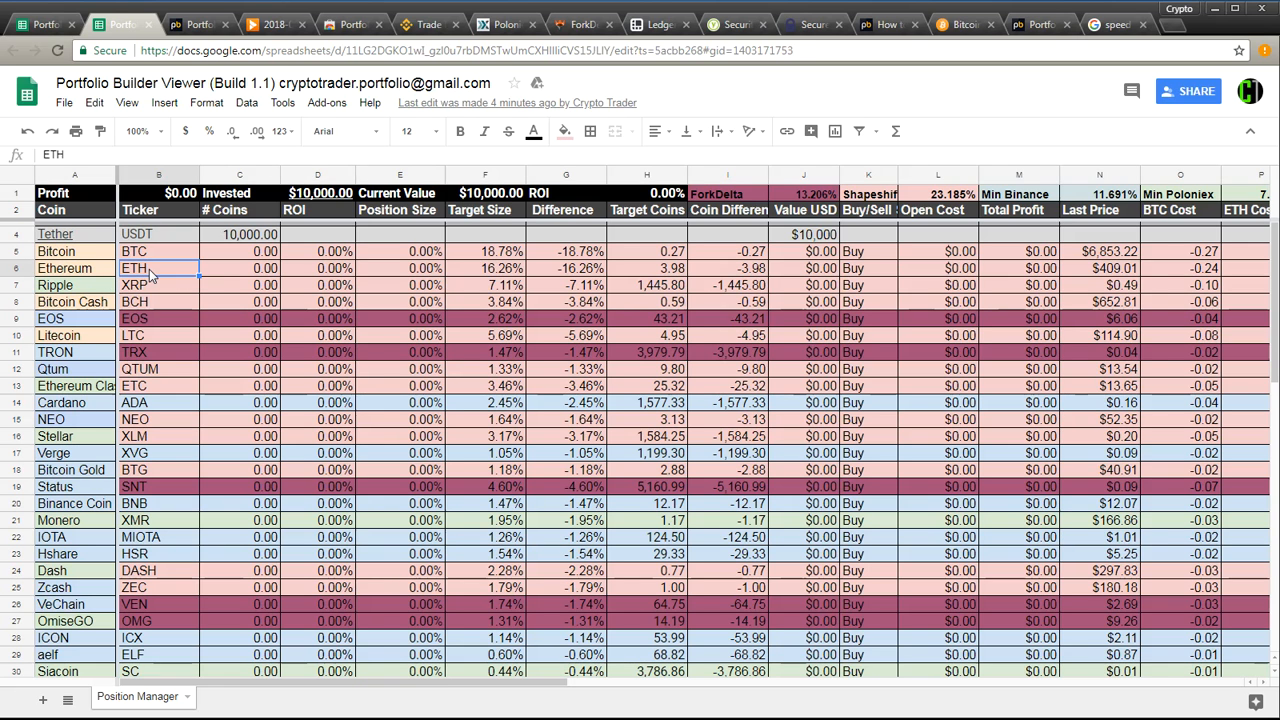
{"action": "left_click", "coordinate": [90, 270]}
{"action": "left_click", "coordinate": [88, 287]}
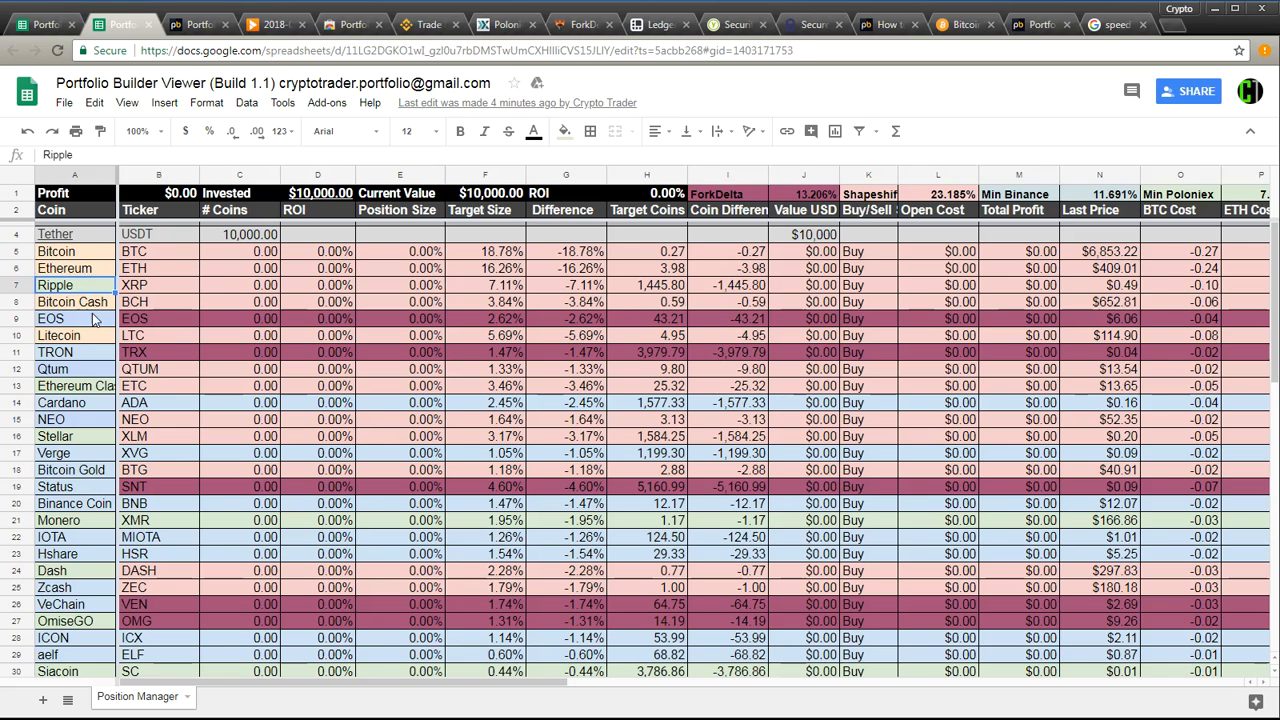
{"action": "left_click", "coordinate": [95, 320]}
{"action": "left_click", "coordinate": [945, 458]}
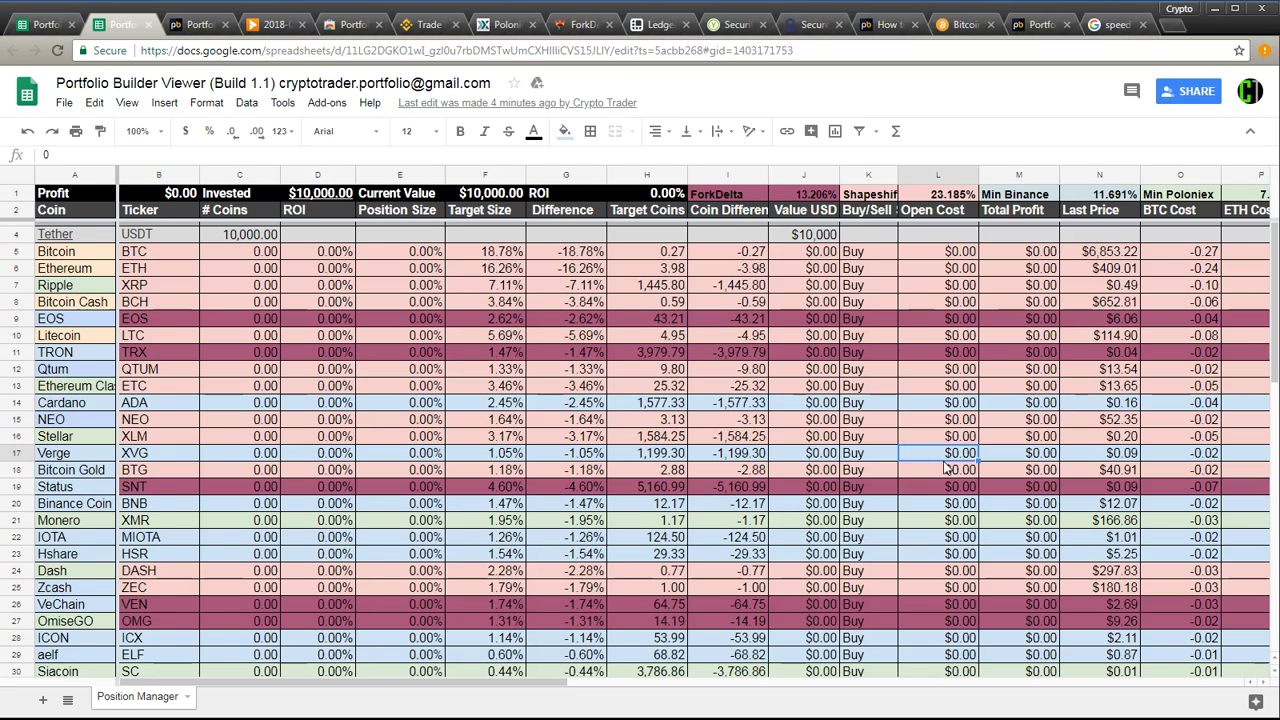
Step: Review the allocations of the coins further down the Position Manager list, including ICON's Target Size
{"action": "scroll", "coordinate": [945, 467], "scroll_direction": "down", "scroll_amount": 3}
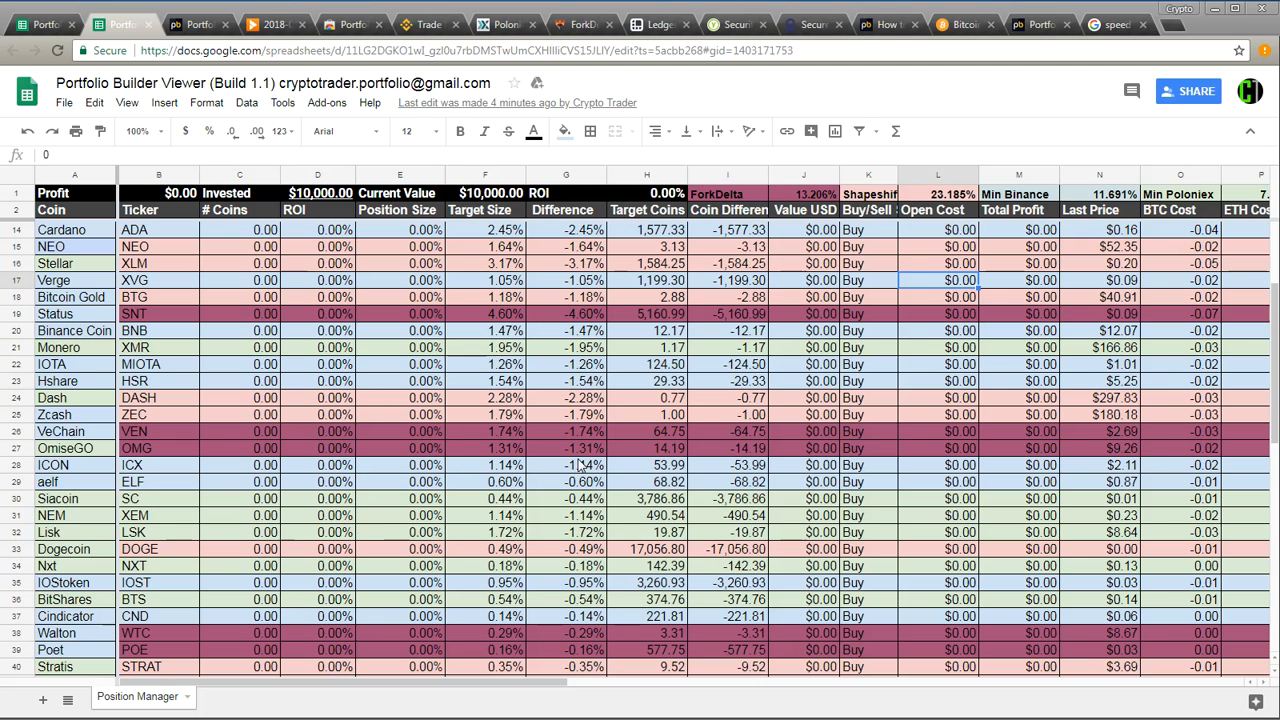
{"action": "left_click", "coordinate": [452, 471]}
{"action": "scroll", "coordinate": [453, 476], "scroll_direction": "down", "scroll_amount": 5}
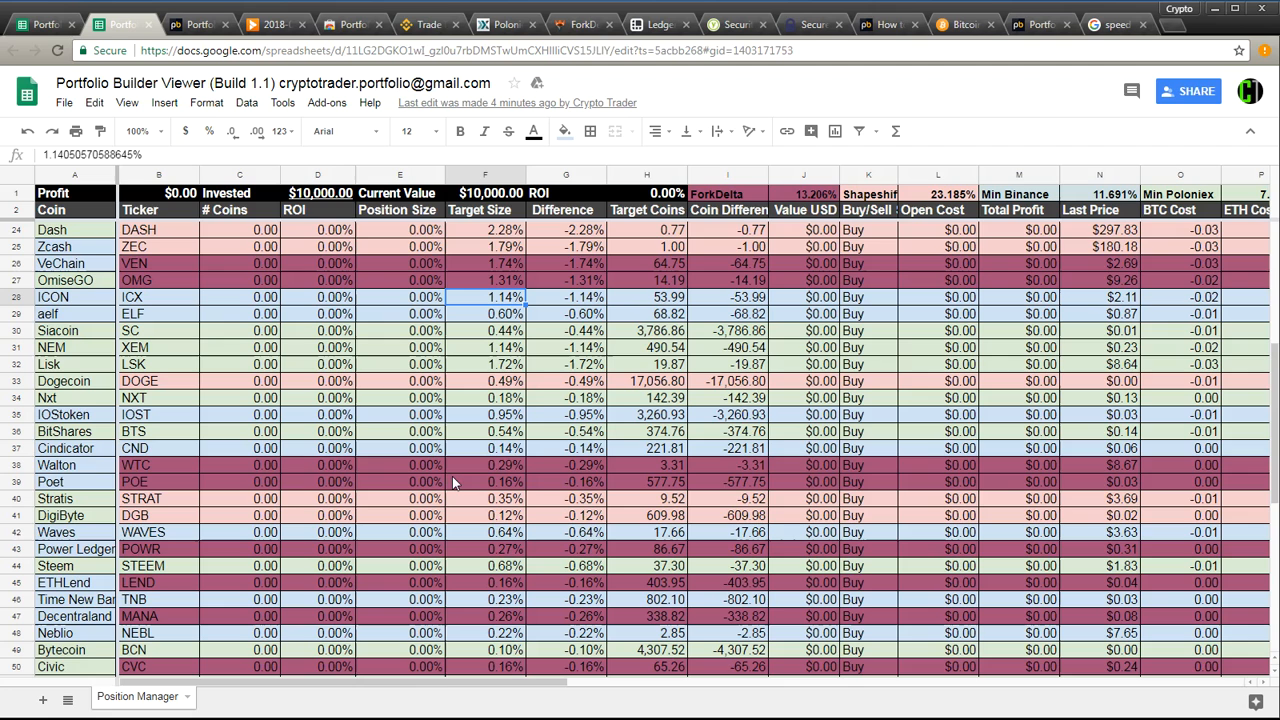
Step: Look over the lower coin allocations in the Position Manager sheet, and view the How To Guides page with the Coinbase/Gdax guide
{"action": "scroll", "coordinate": [453, 478], "scroll_direction": "down", "scroll_amount": 4}
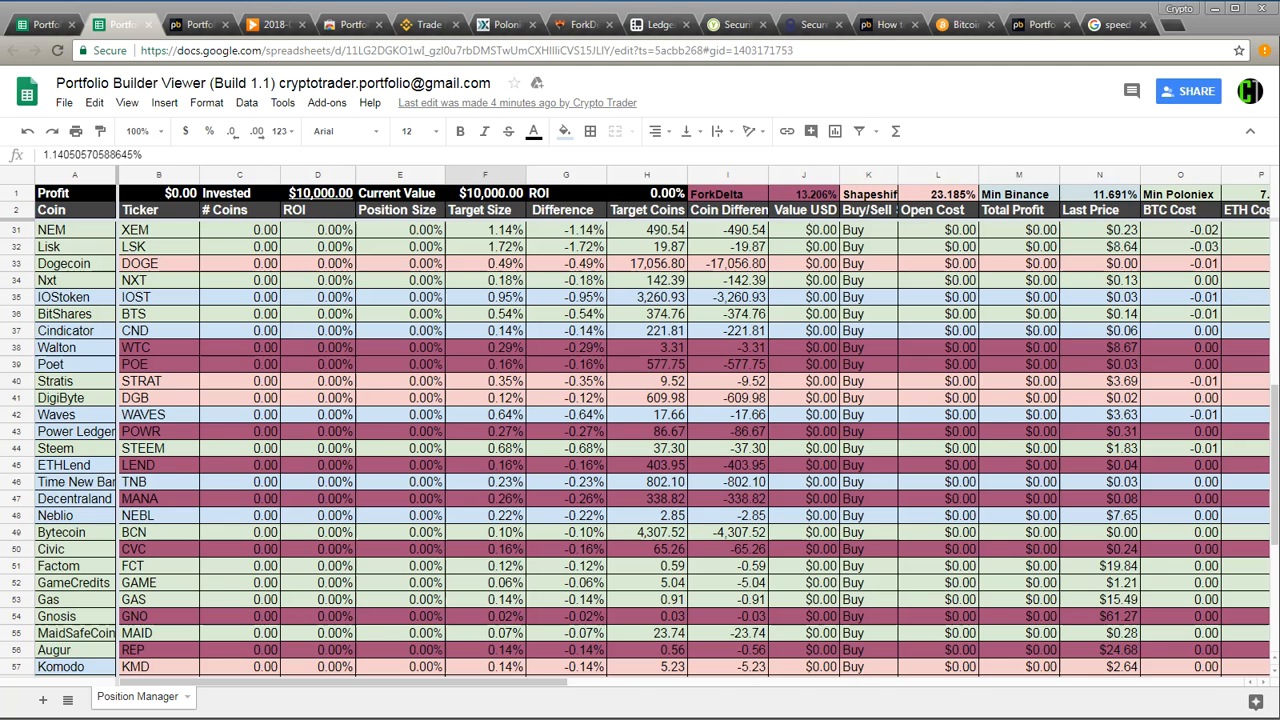
{"action": "key", "text": "ctrl+shift+Tab"}
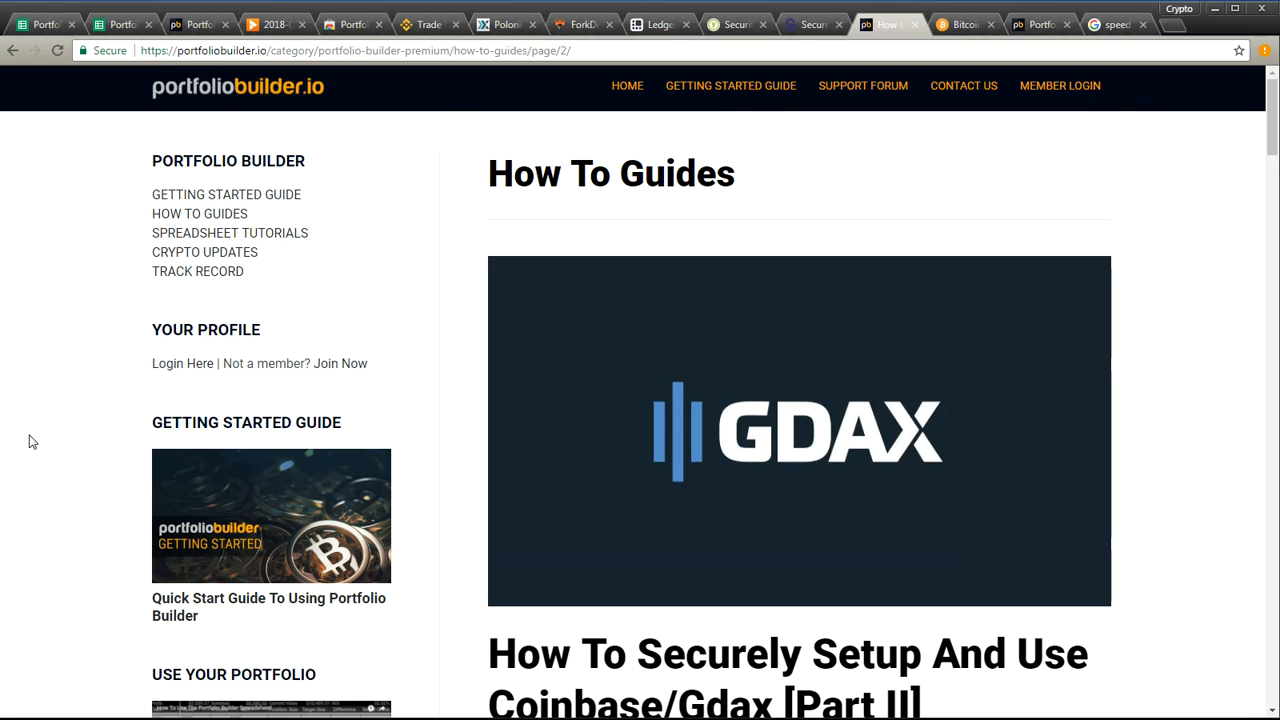
{"action": "scroll", "coordinate": [43, 466], "scroll_direction": "down", "scroll_amount": 3}
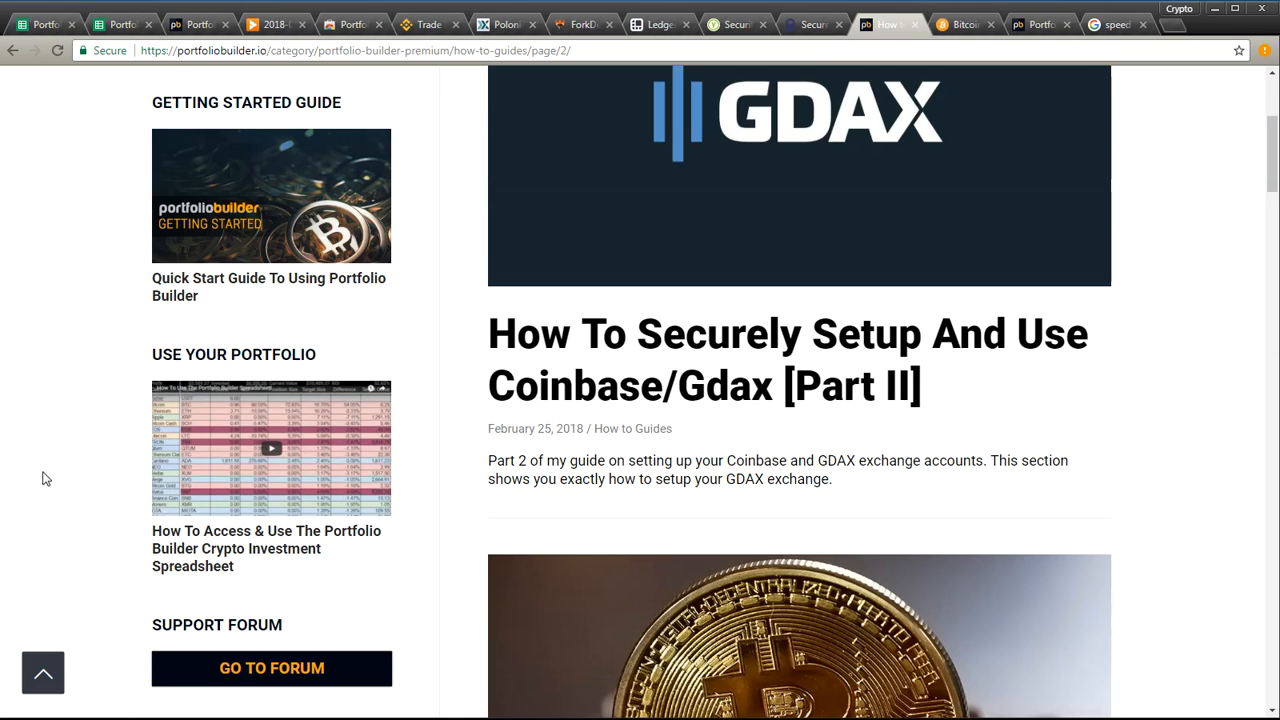
{"action": "scroll", "coordinate": [83, 483], "scroll_direction": "up", "scroll_amount": 3}
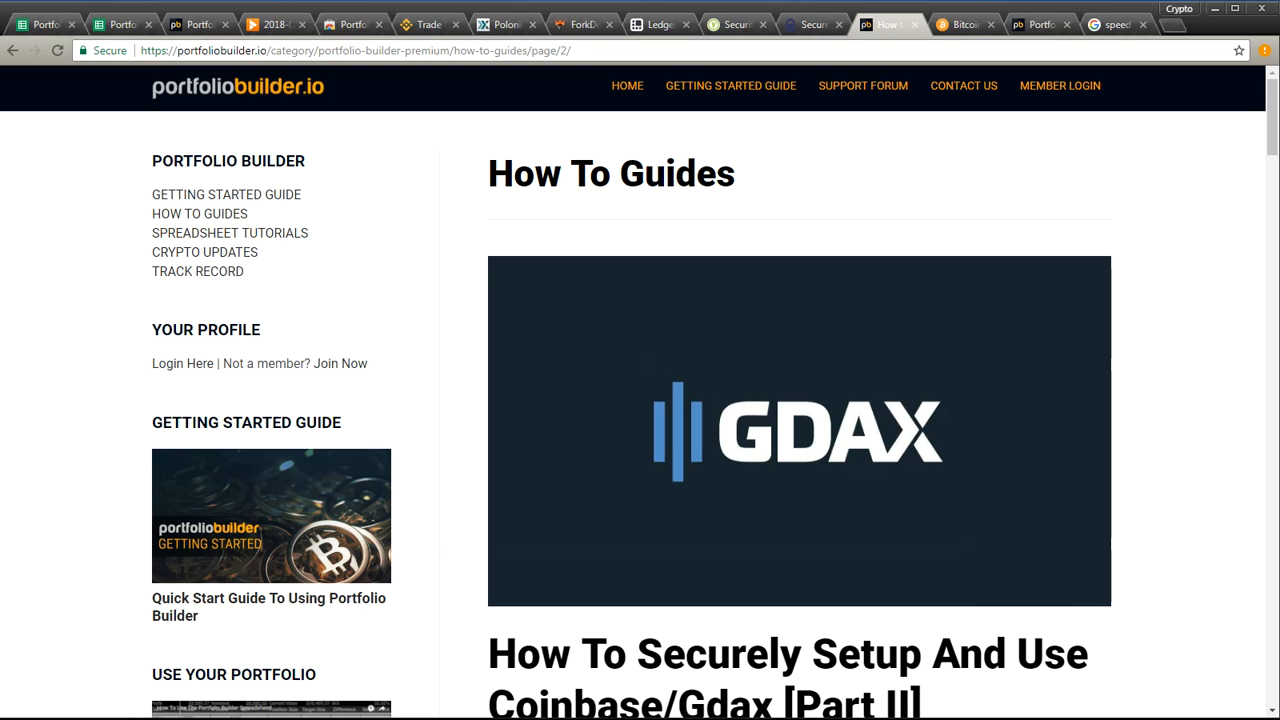
Step: View the Yubico Security Key 2 Pack product page and highlight its web address
{"action": "left_click", "coordinate": [737, 25]}
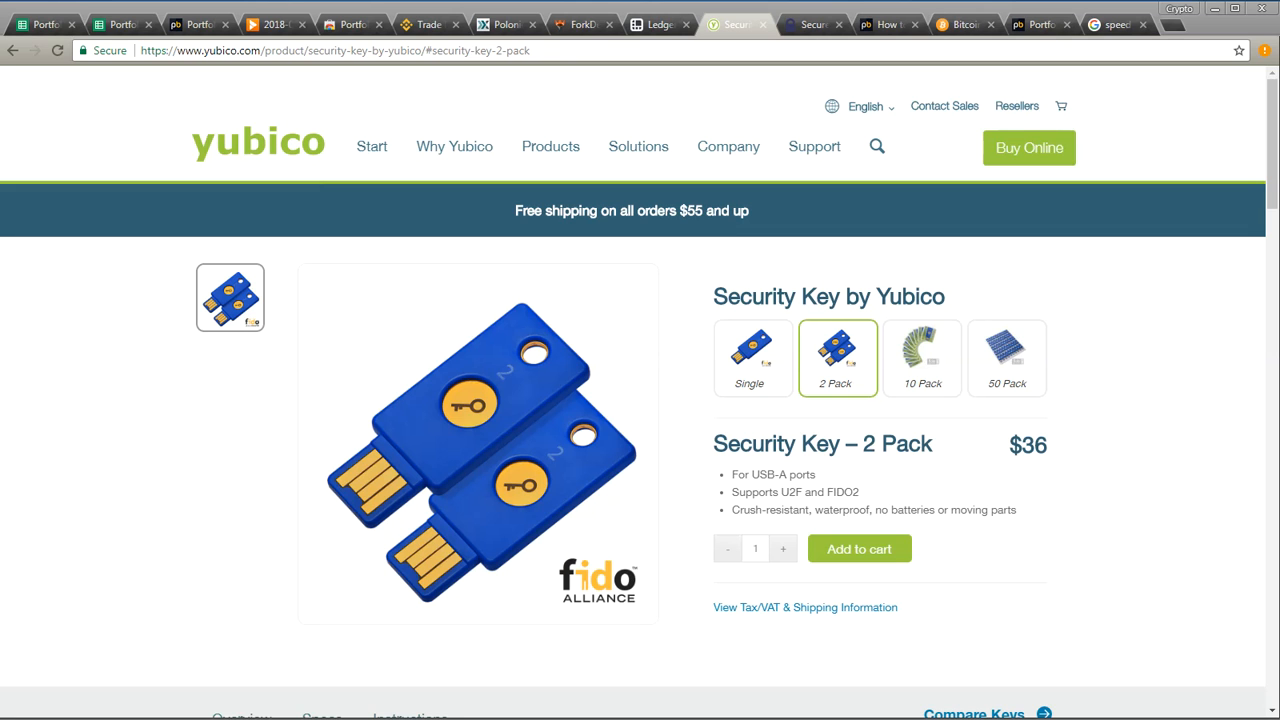
{"action": "left_click", "coordinate": [256, 56]}
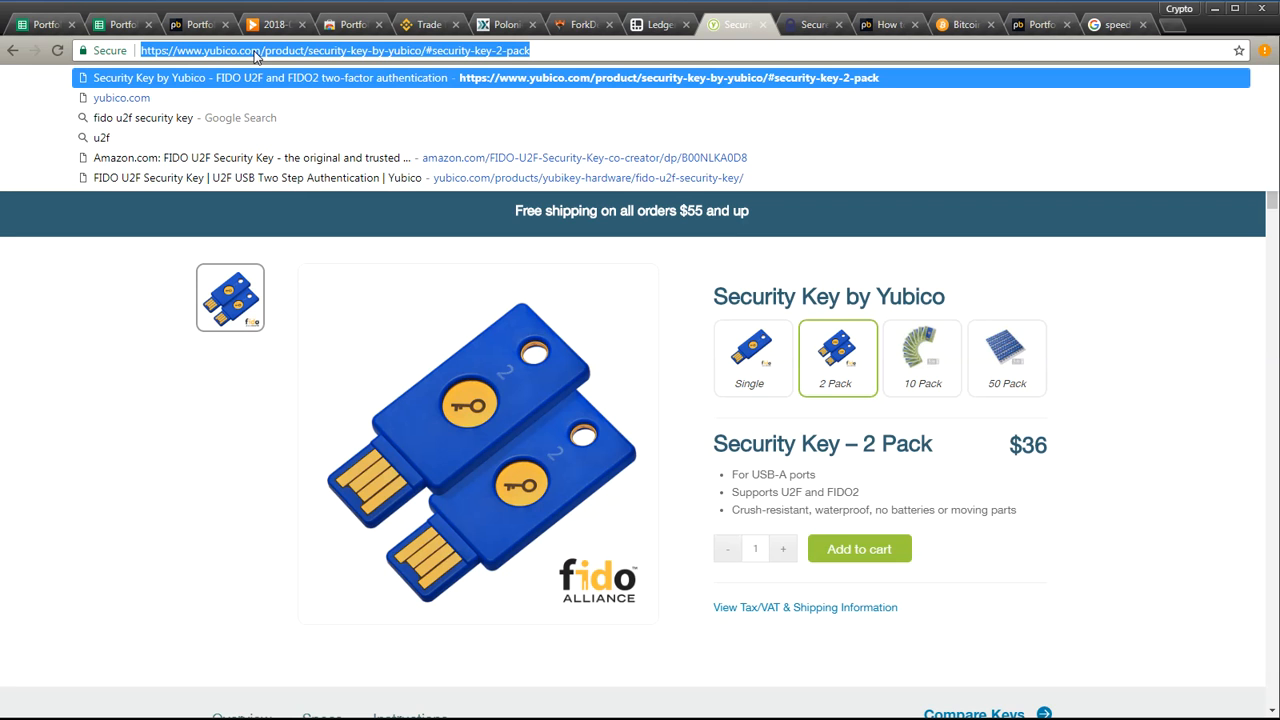
{"action": "left_click", "coordinate": [115, 427]}
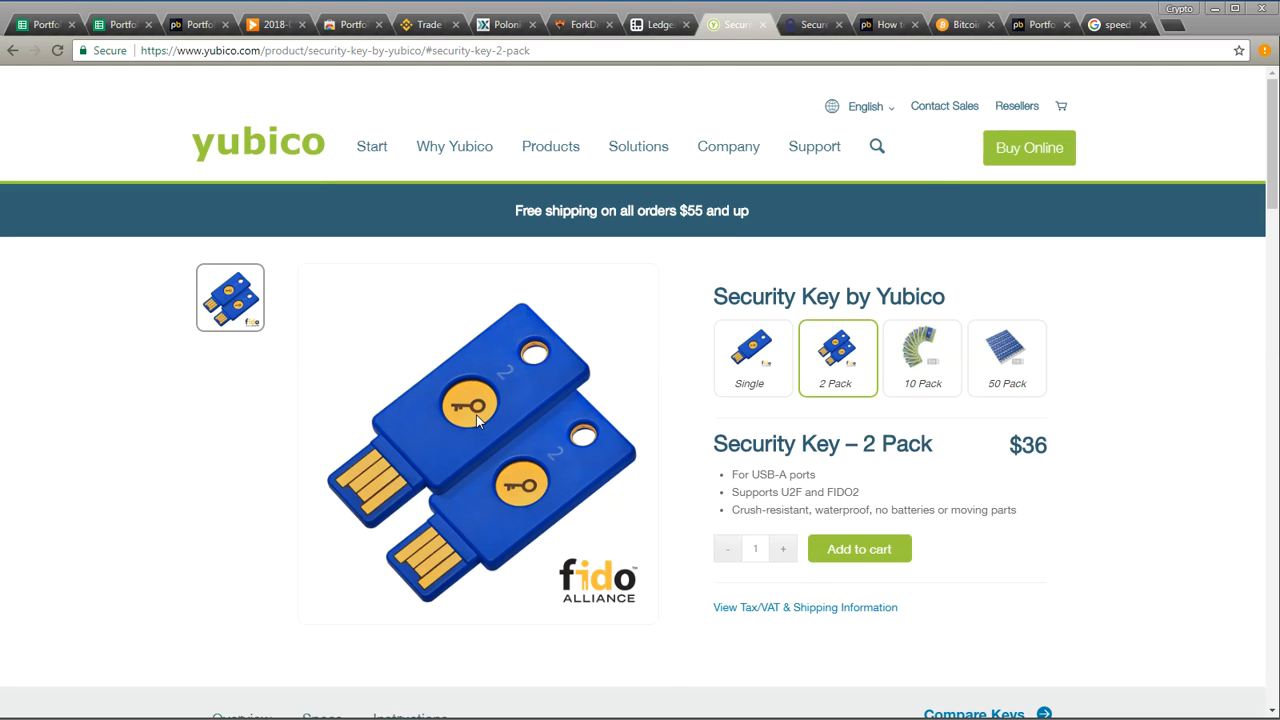
Step: Look at the Part I and Part II guides on building a hacker-proof email account
{"action": "left_click", "coordinate": [887, 25]}
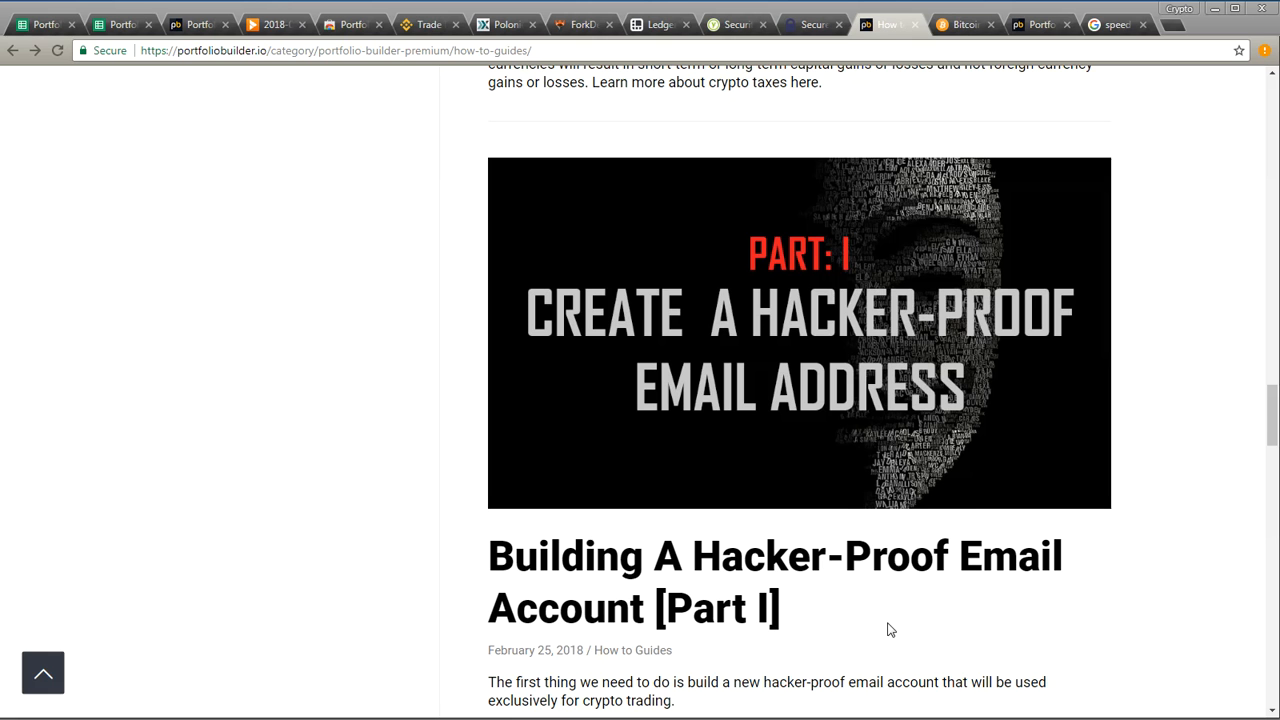
{"action": "scroll", "coordinate": [890, 629], "scroll_direction": "down", "scroll_amount": 4}
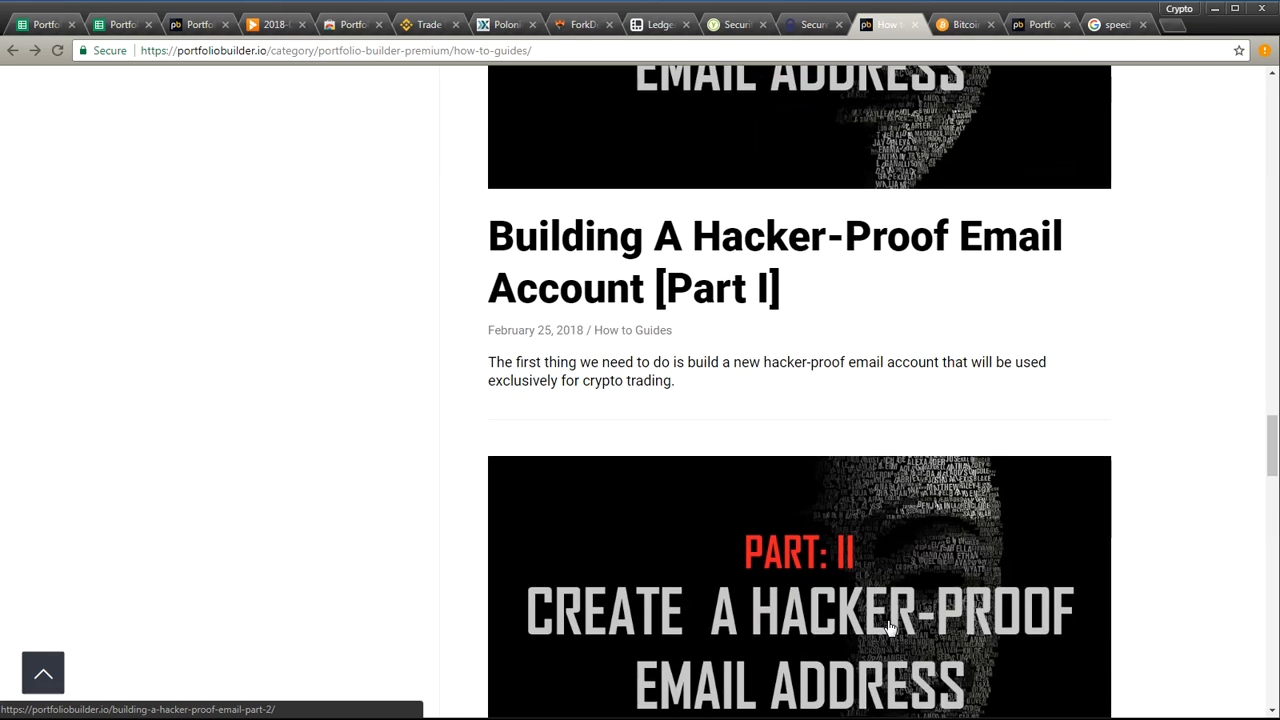
{"action": "scroll", "coordinate": [890, 627], "scroll_direction": "down", "scroll_amount": 2}
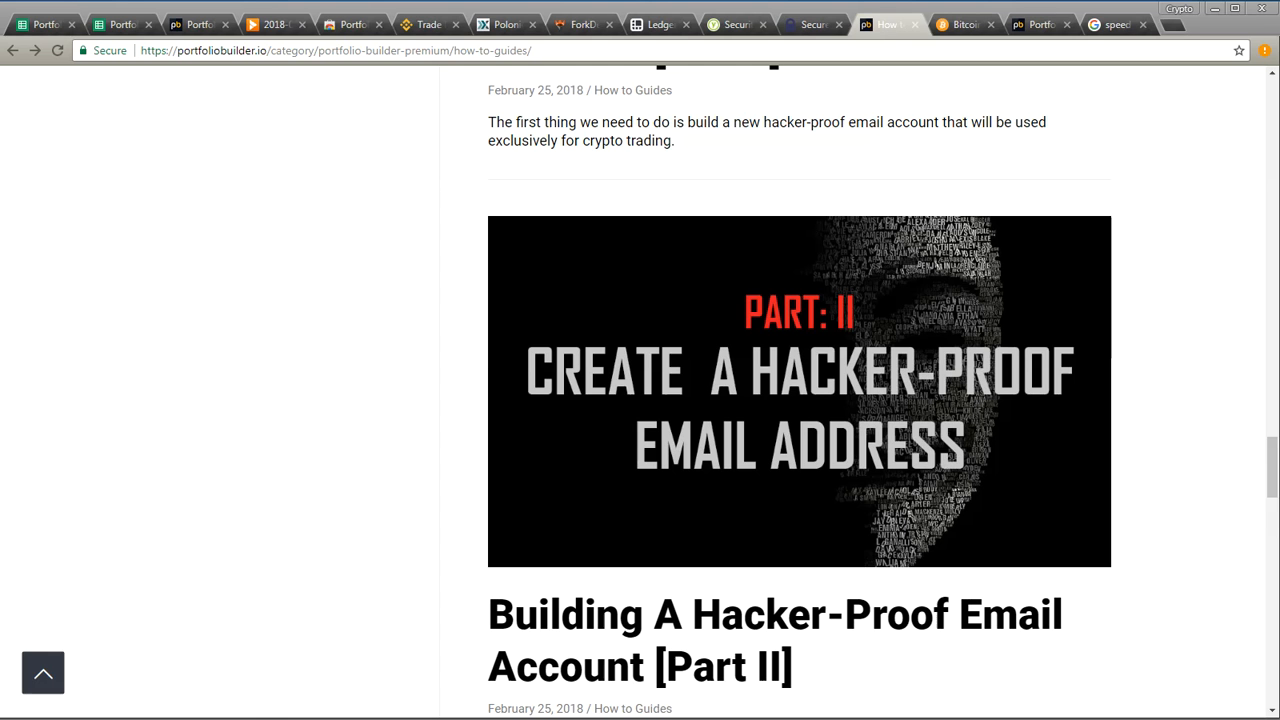
Step: Review the Ledger Nano S product page, with a brief look at the Binance trade history in between
{"action": "left_click", "coordinate": [658, 25]}
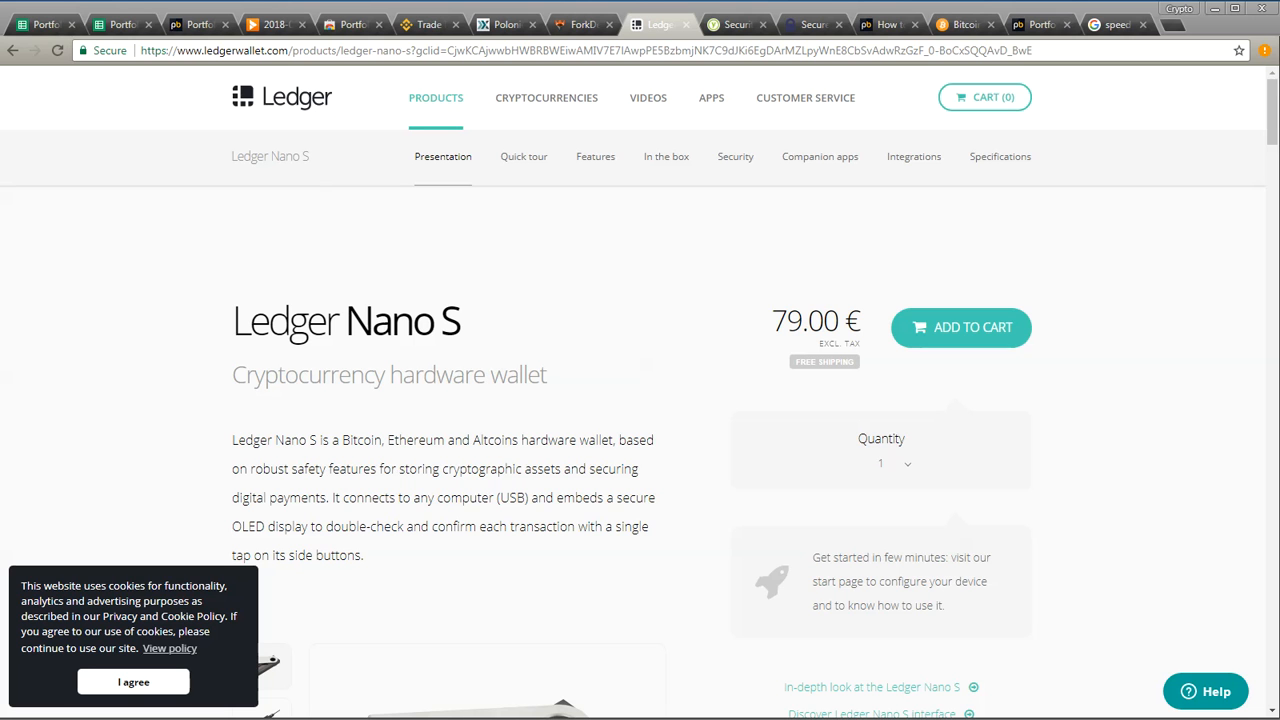
{"action": "left_click", "coordinate": [429, 25]}
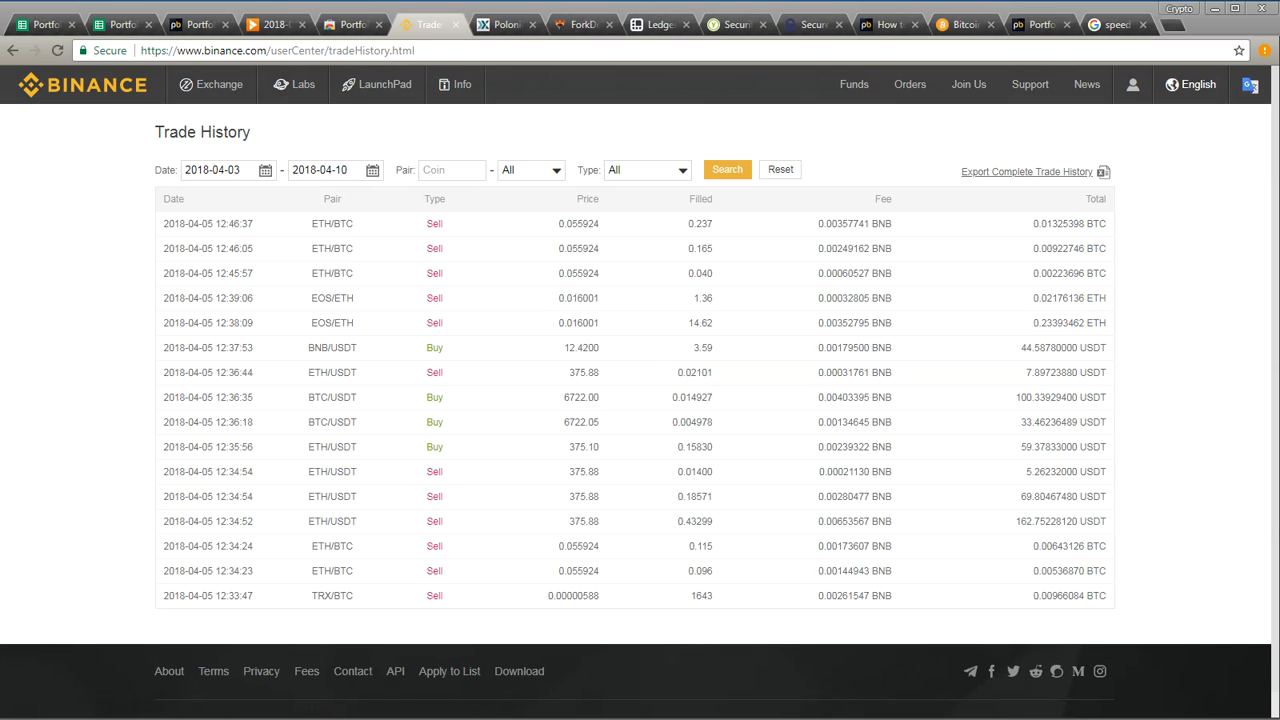
{"action": "left_click", "coordinate": [660, 25]}
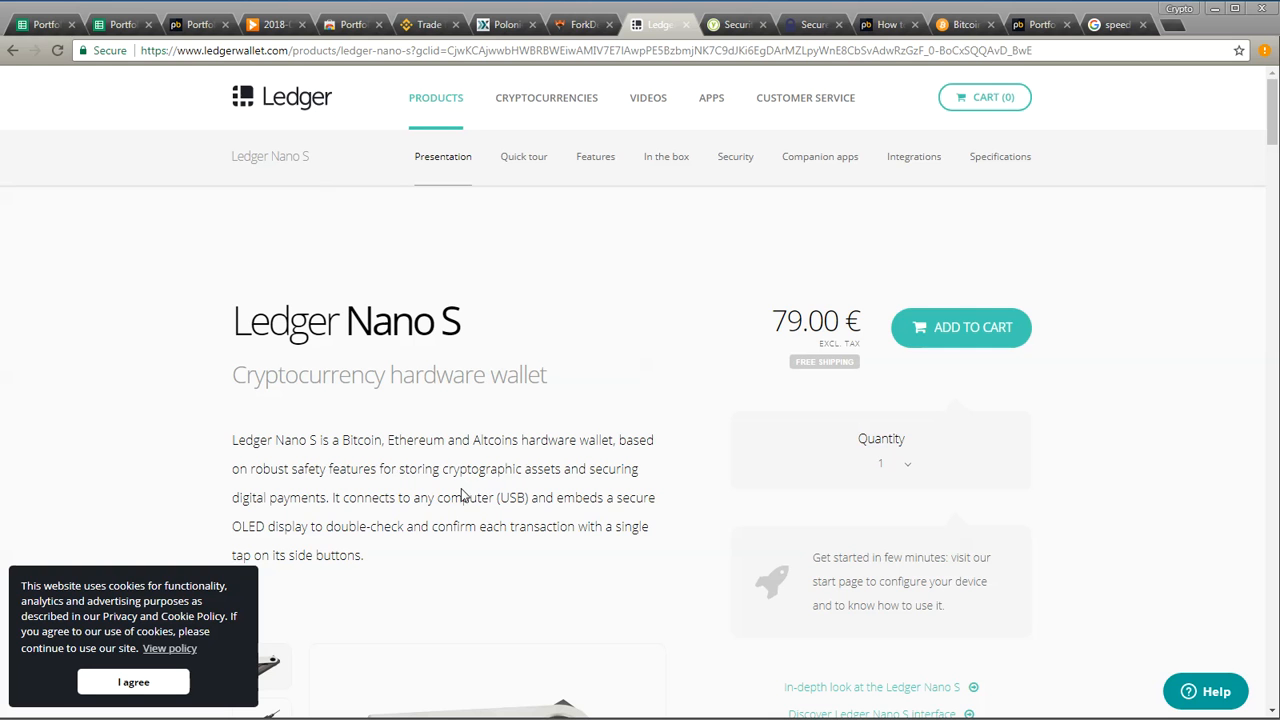
{"action": "scroll", "coordinate": [464, 493], "scroll_direction": "down", "scroll_amount": 2}
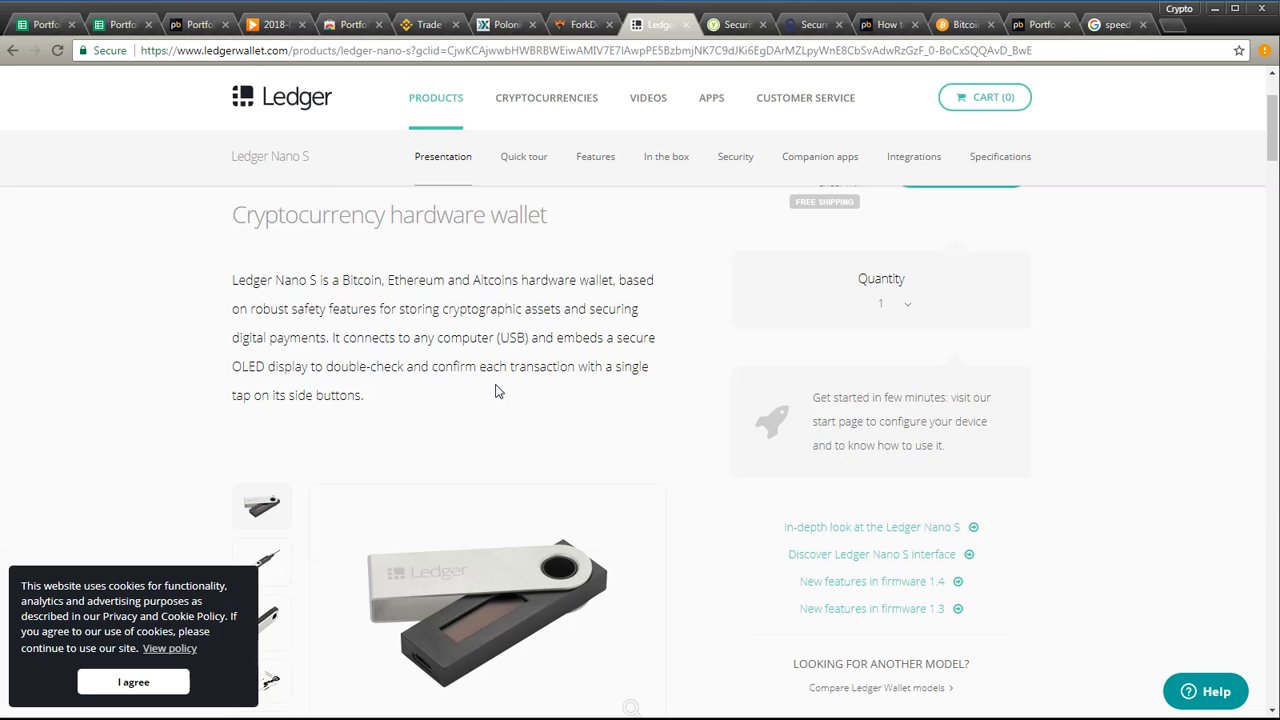
{"action": "scroll", "coordinate": [470, 362], "scroll_direction": "up", "scroll_amount": 2}
{"action": "scroll", "coordinate": [464, 357], "scroll_direction": "down", "scroll_amount": 2}
{"action": "scroll", "coordinate": [411, 366], "scroll_direction": "up", "scroll_amount": 2}
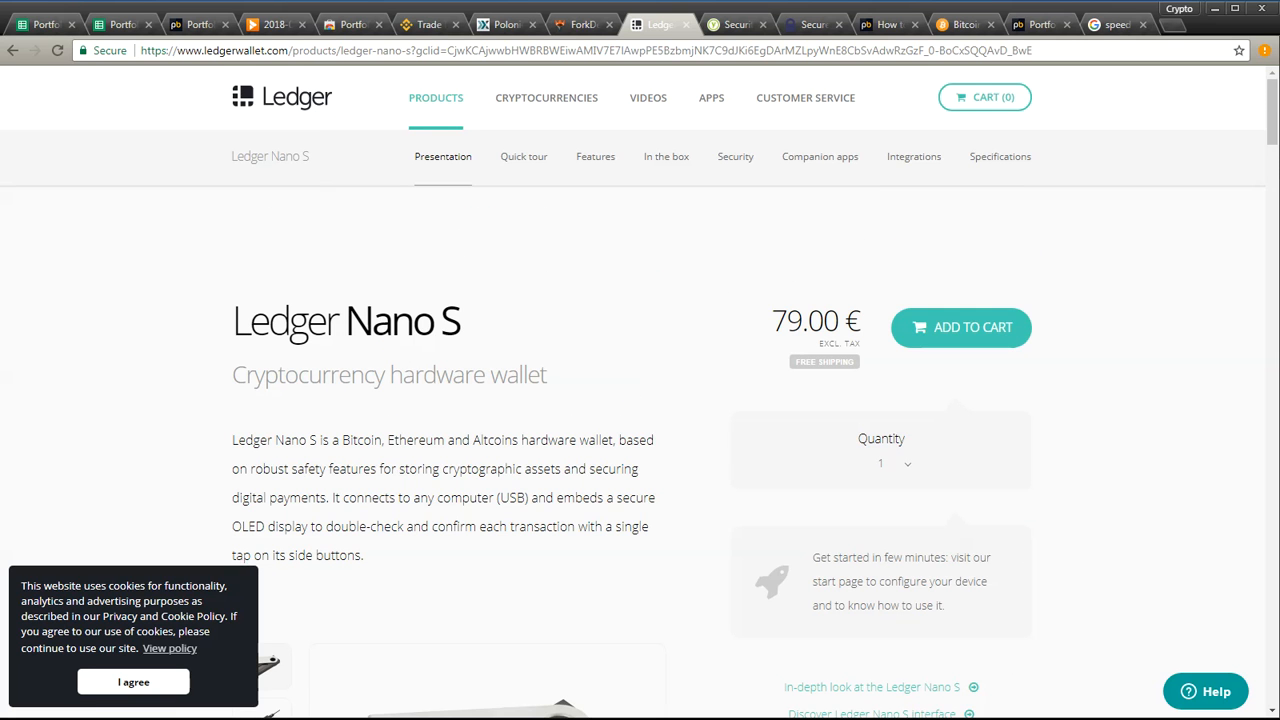
Step: Browse the second page of the How To Guides for the Ledger Nano S articles and return to its start
{"action": "left_click", "coordinate": [885, 25]}
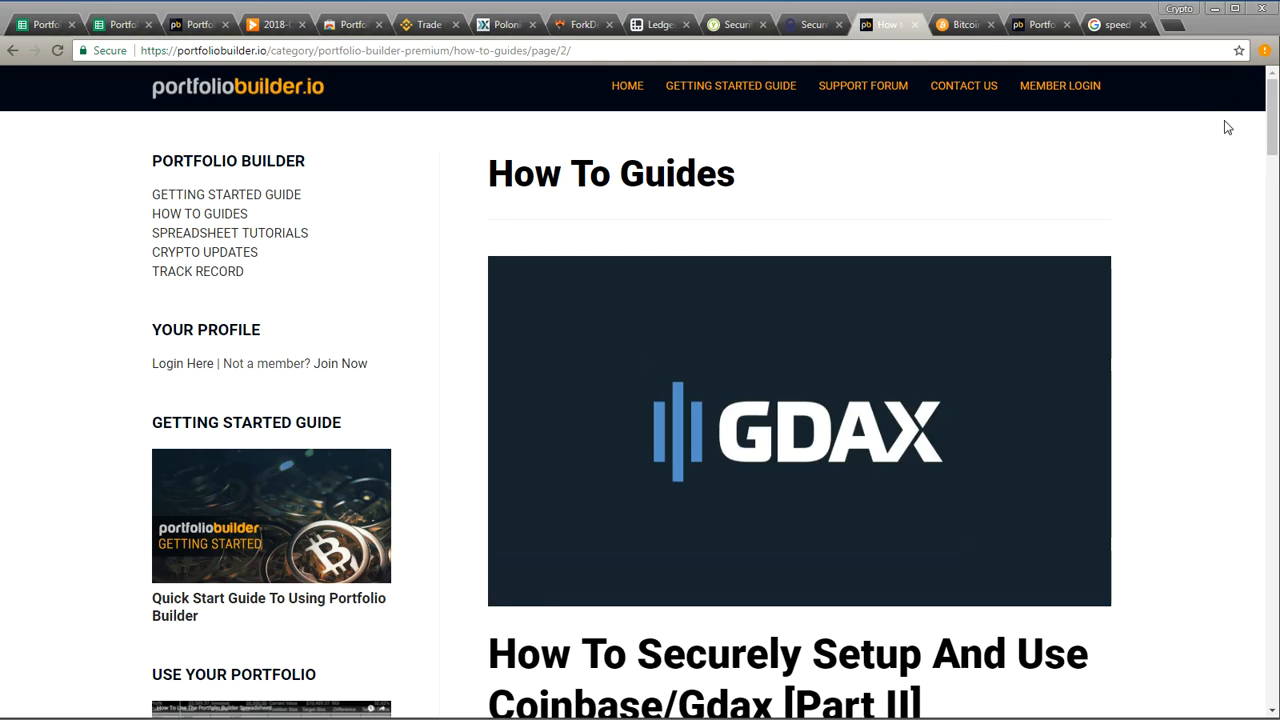
{"action": "left_click_drag", "start_coordinate": [1273, 131], "coordinate": [1275, 610]}
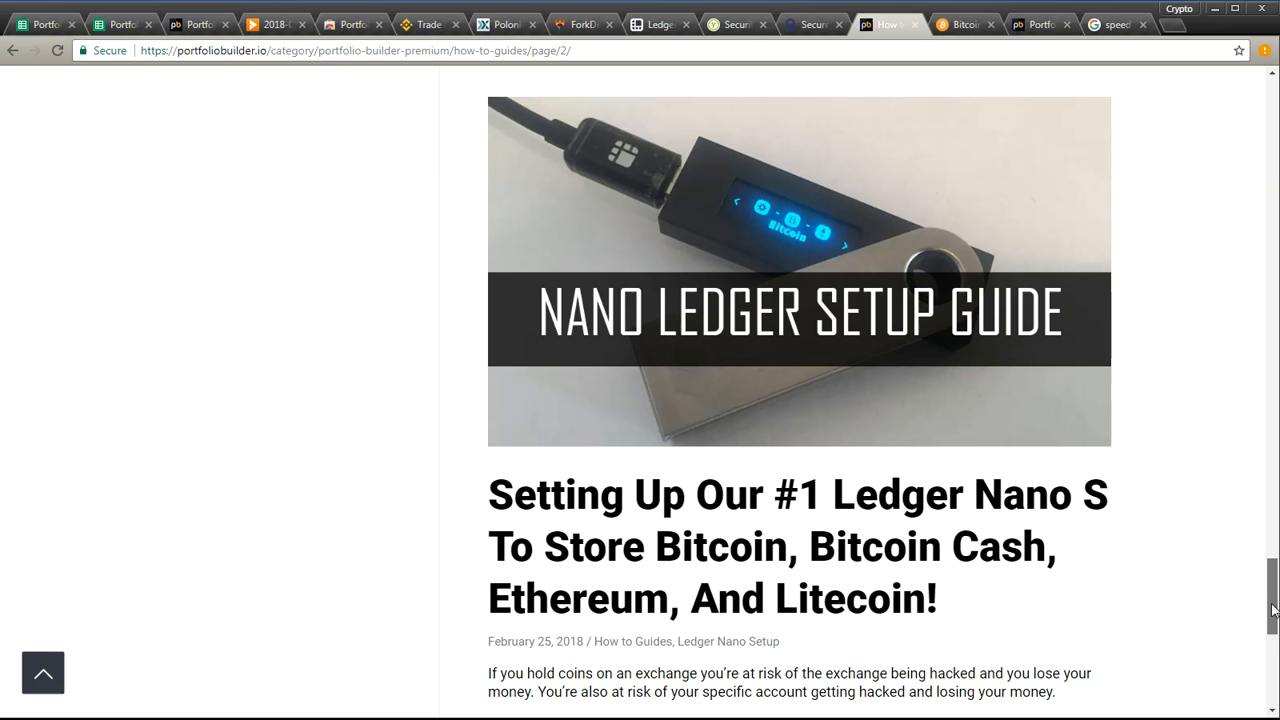
{"action": "left_click_drag", "start_coordinate": [1273, 610], "coordinate": [1274, 668]}
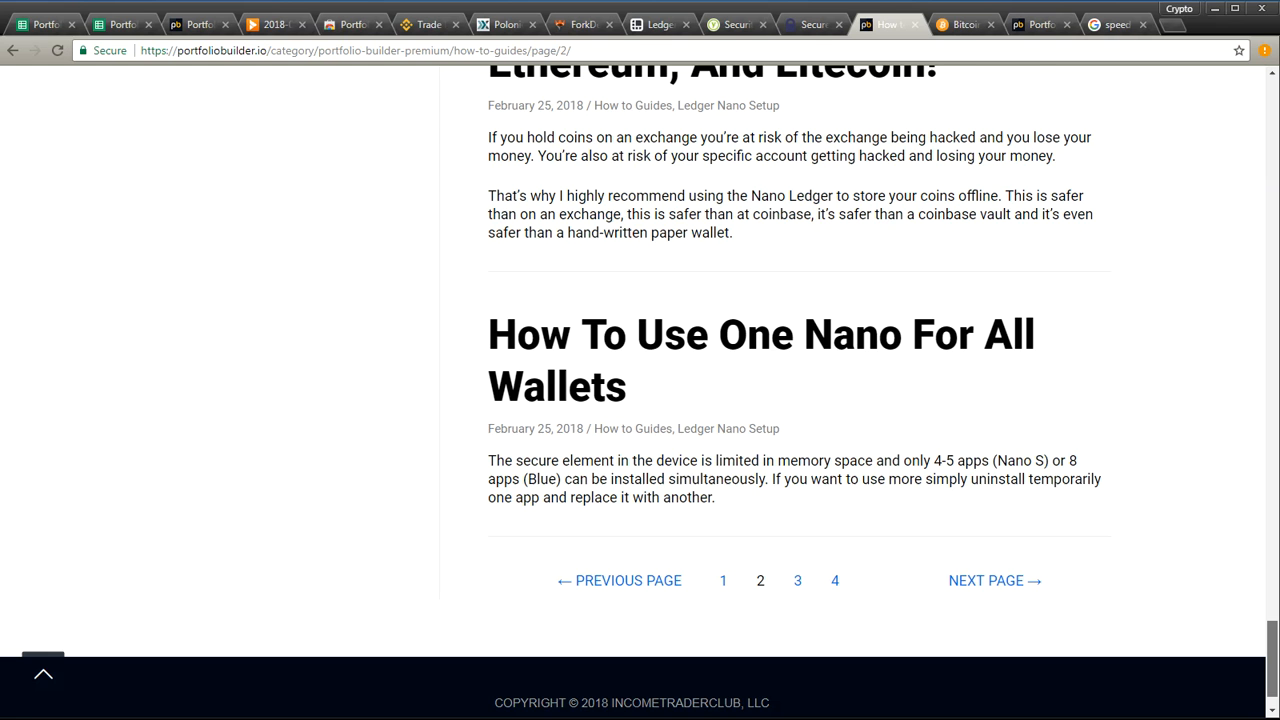
{"action": "scroll", "coordinate": [799, 390], "scroll_direction": "up", "scroll_amount": 5}
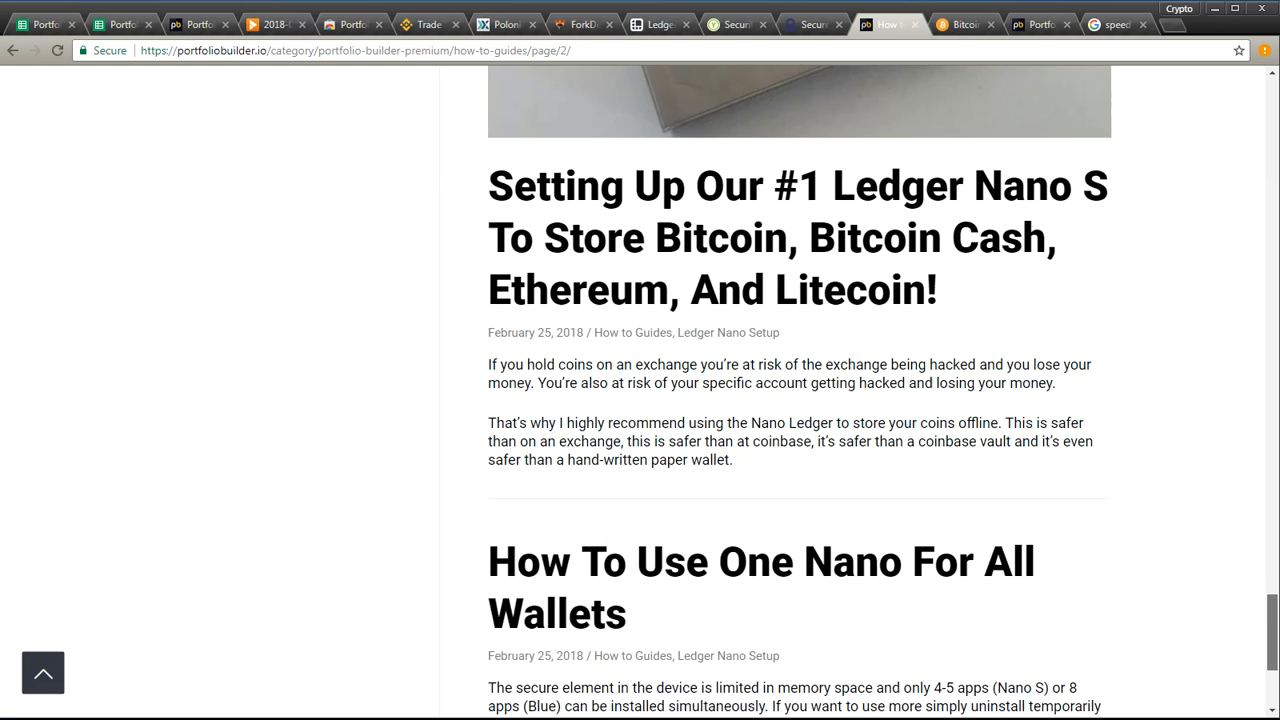
{"action": "scroll", "coordinate": [799, 390], "scroll_direction": "up", "scroll_amount": 9}
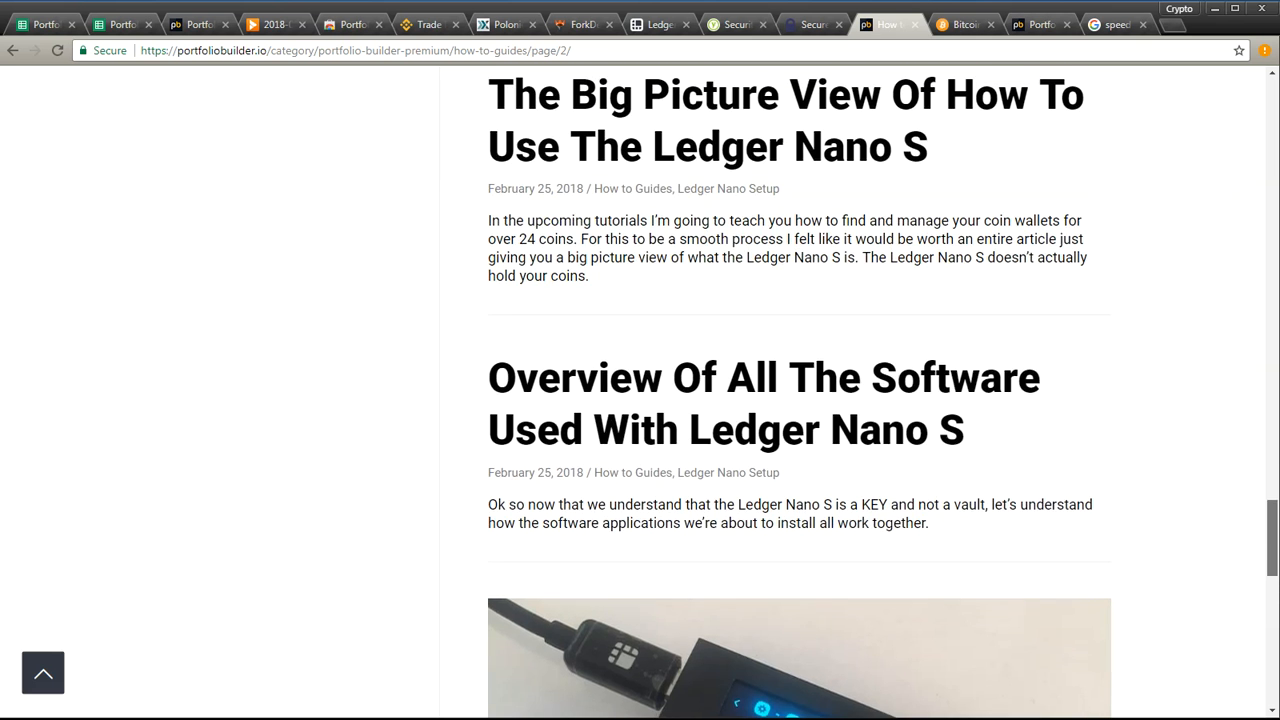
{"action": "scroll", "coordinate": [799, 390], "scroll_direction": "down", "scroll_amount": 13}
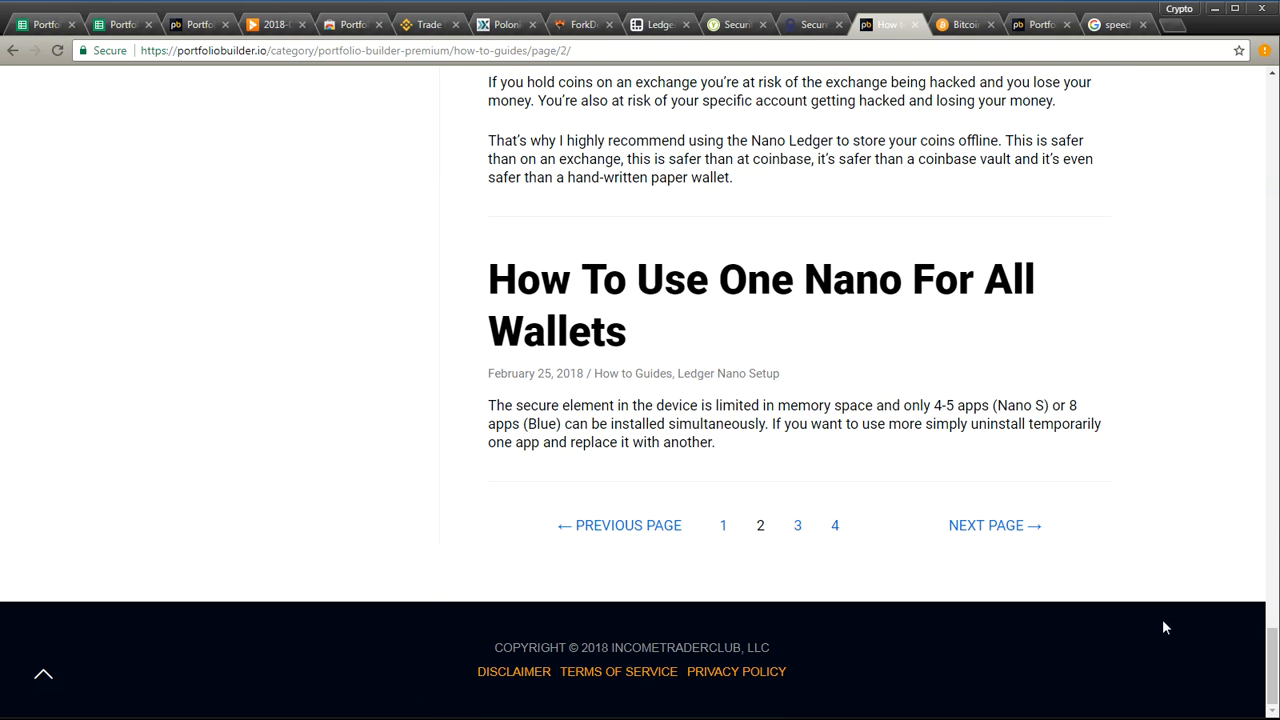
{"action": "left_click_drag", "start_coordinate": [1275, 674], "coordinate": [1278, 110]}
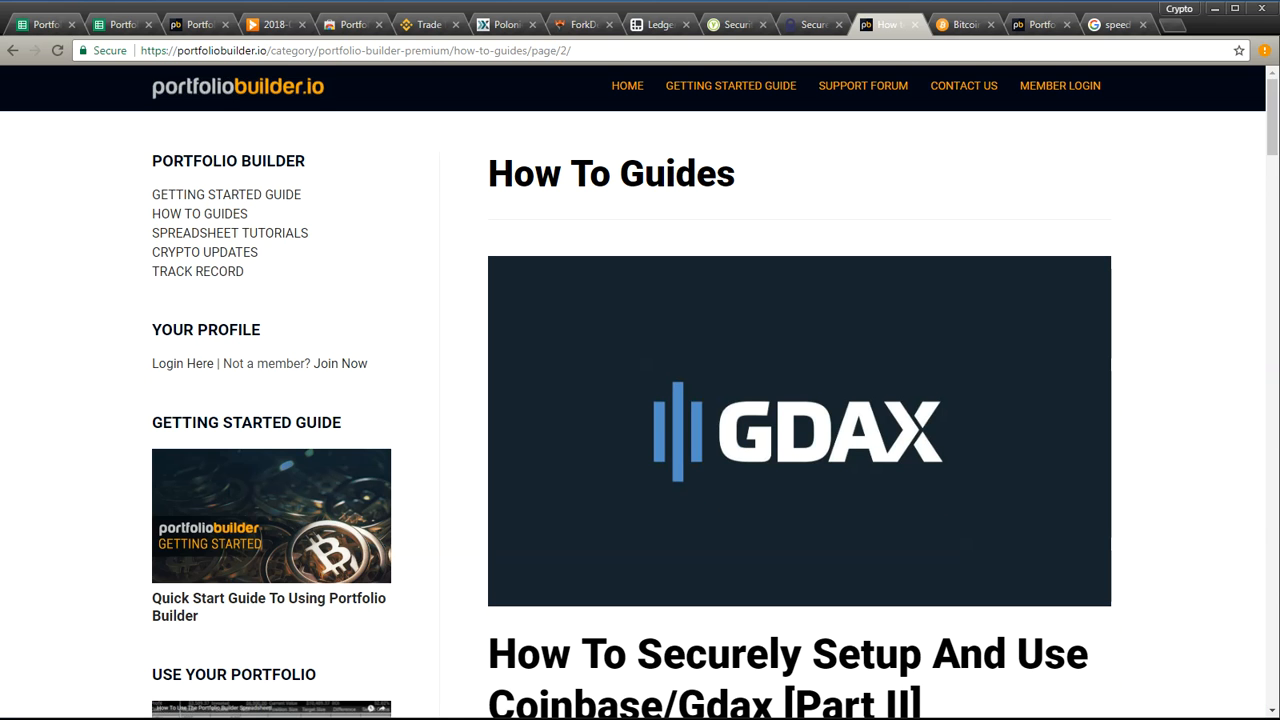
Step: Look at the Amazon search results for chromebook laptops, including the best value products under $200
{"action": "left_click", "coordinate": [116, 26]}
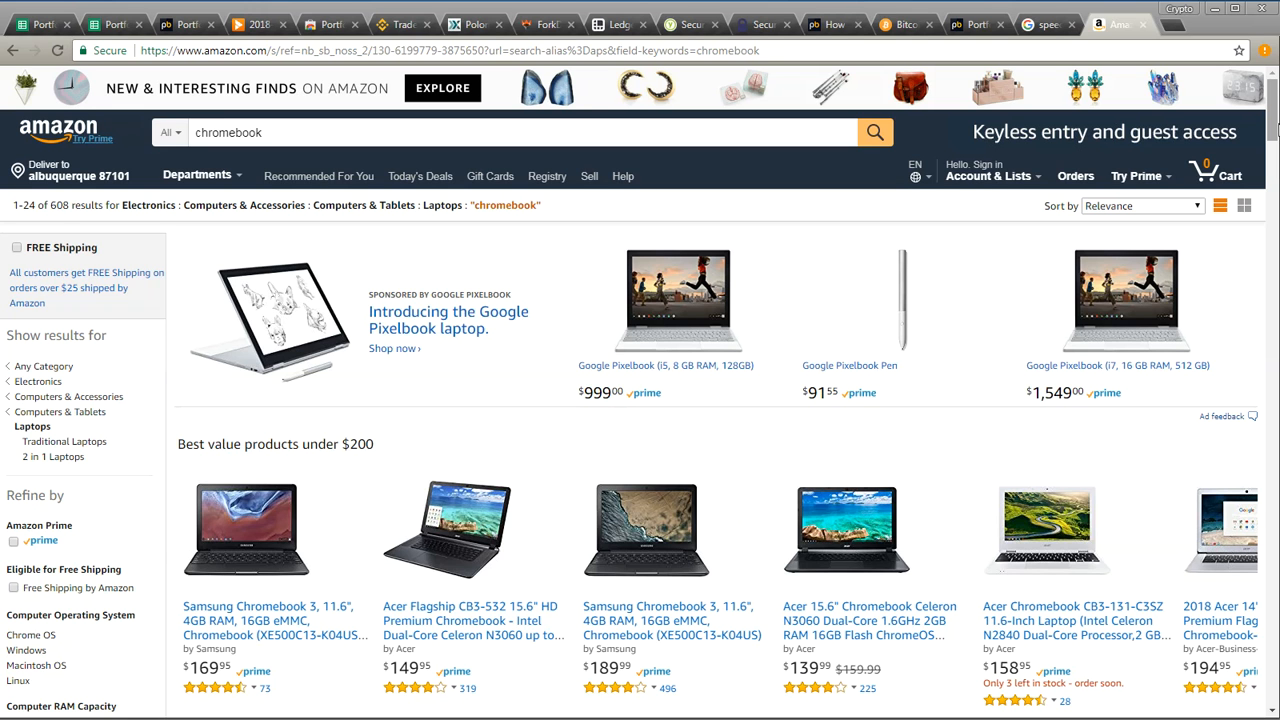
{"action": "mouse_move", "coordinate": [1273, 134]}
{"action": "left_mouse_down"}
{"action": "mouse_move", "coordinate": [1273, 168]}
{"action": "mouse_move", "coordinate": [1273, 140]}
{"action": "left_mouse_up"}
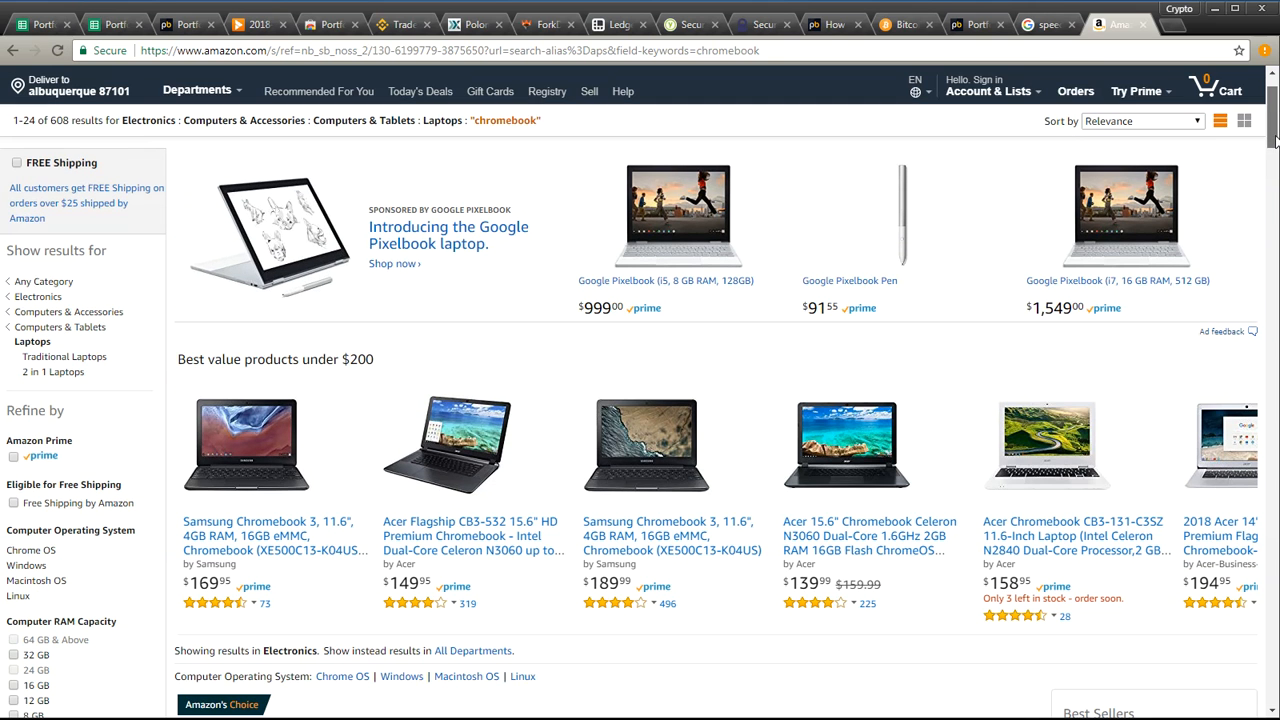
{"action": "right_click", "coordinate": [1274, 140]}
{"action": "left_click", "coordinate": [1277, 121]}
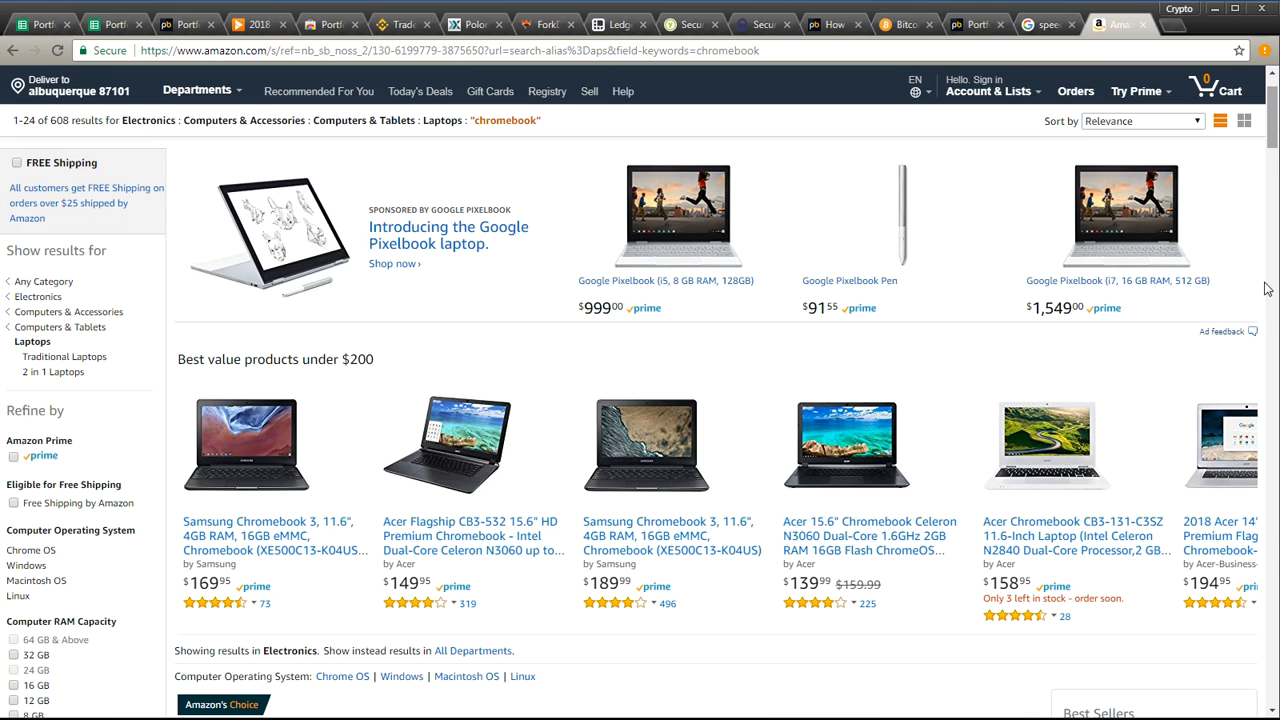
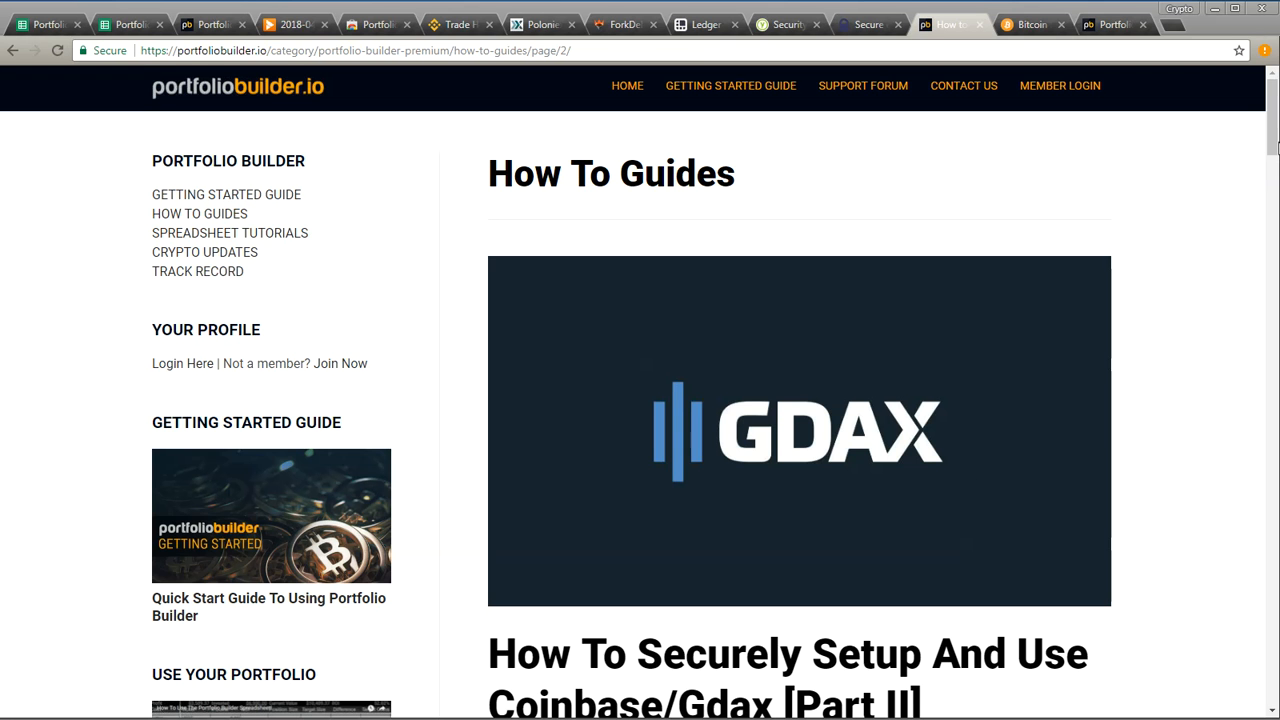
Step: Show the guide on where to buy coins, and check the Coinbase transfer history and GDAX's ETH/USD trading page
{"action": "left_click_drag", "start_coordinate": [1272, 145], "coordinate": [1277, 231]}
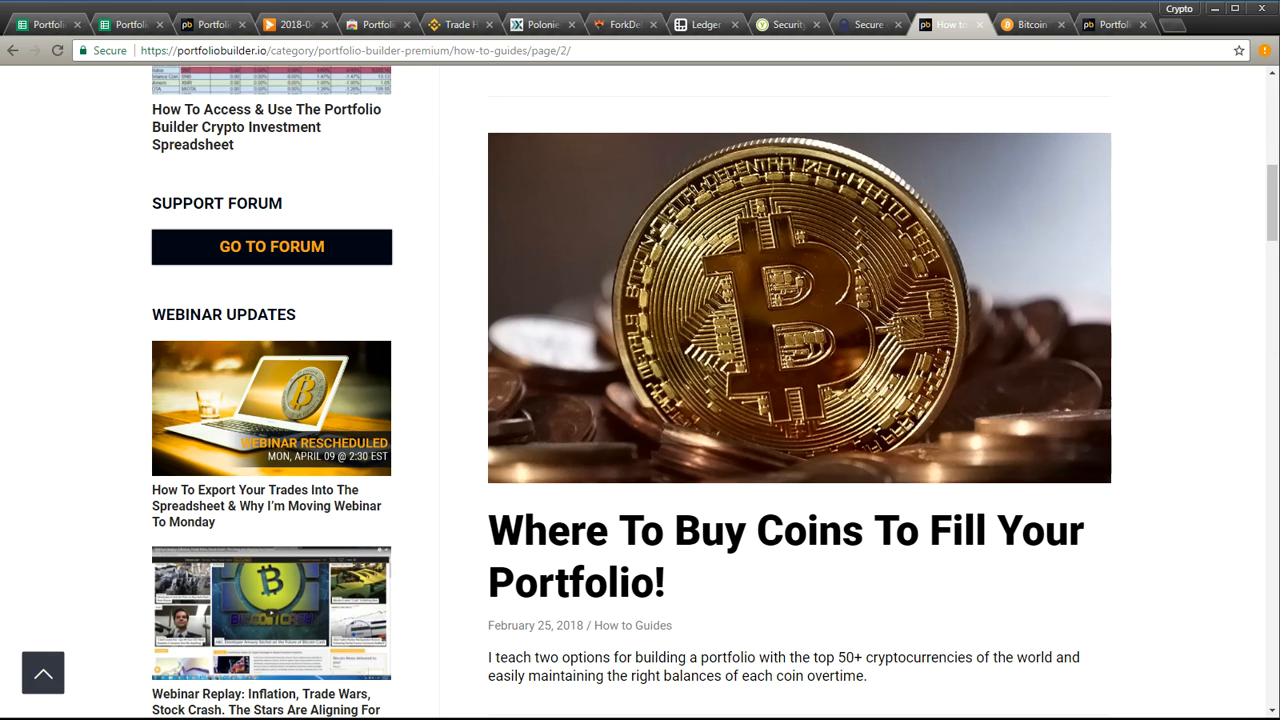
{"action": "key", "text": "ctrl+1"}
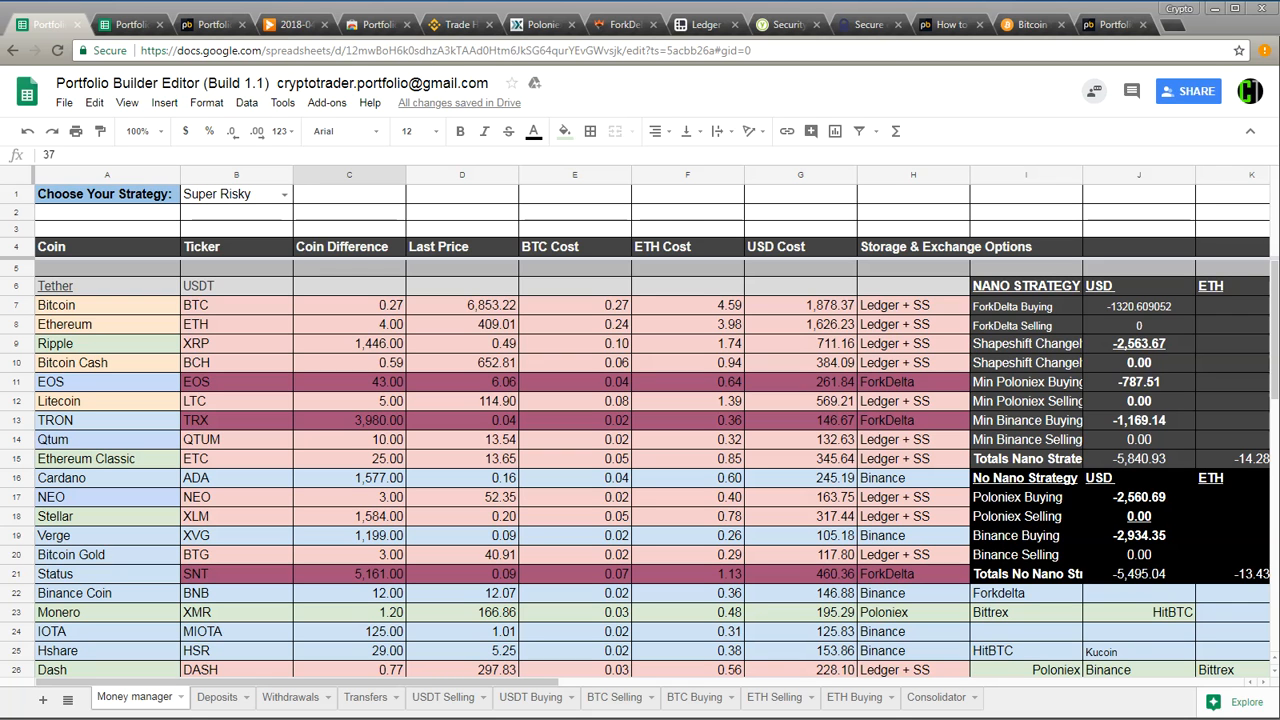
{"action": "key", "text": "alt+Tab"}
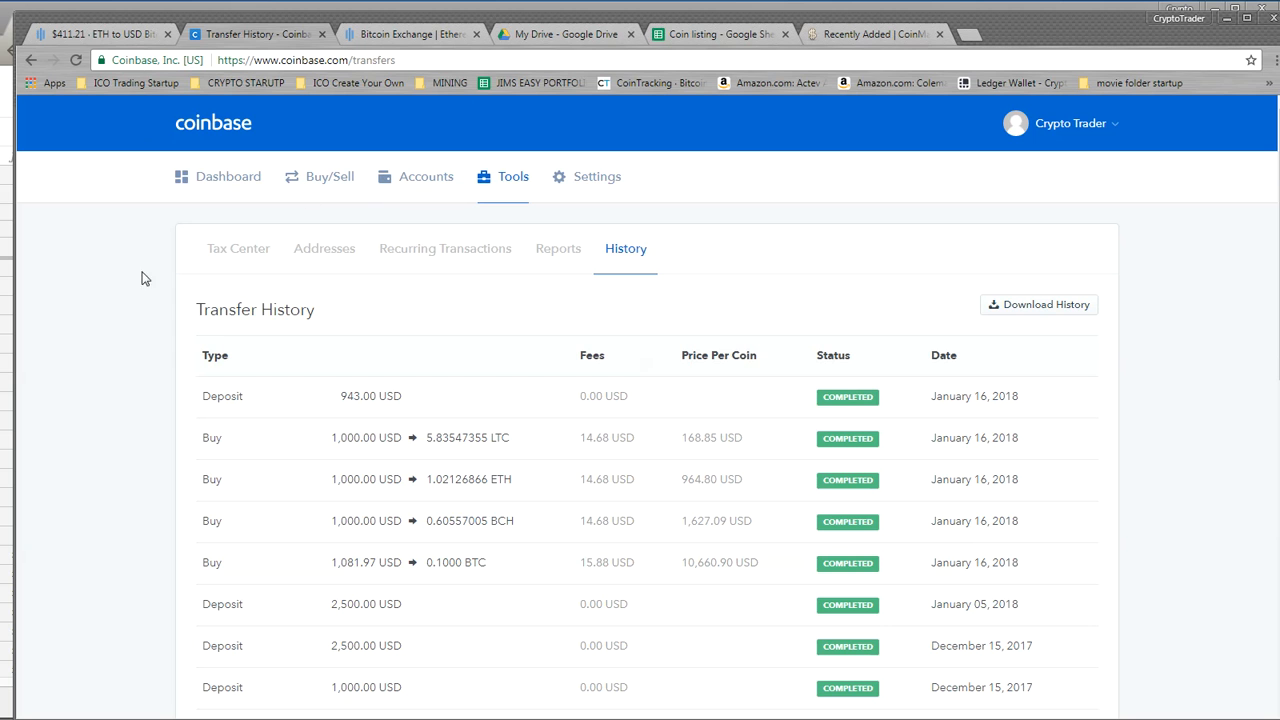
{"action": "left_click", "coordinate": [116, 36]}
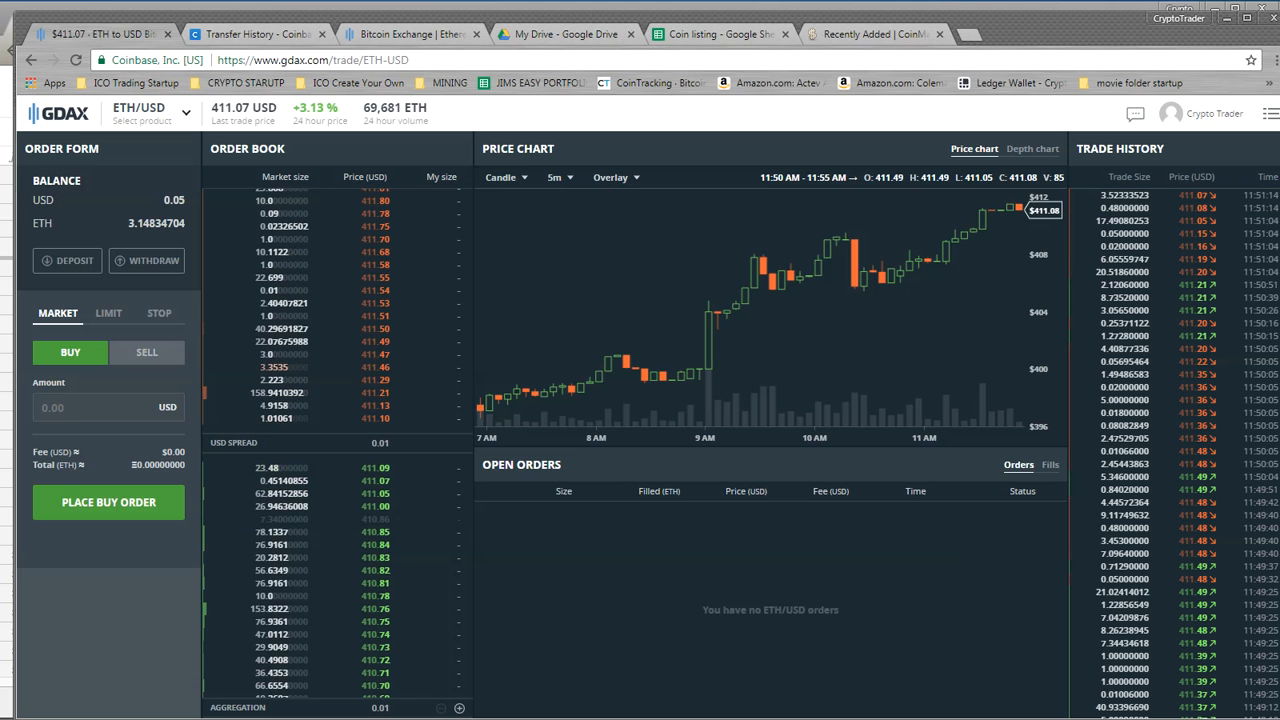
Step: Return to the Portfolio Builder Editor and point out Bitcoin, Ethereum, Bitcoin Cash and Litecoin in the Money manager sheet
{"action": "key", "text": "alt+Tab"}
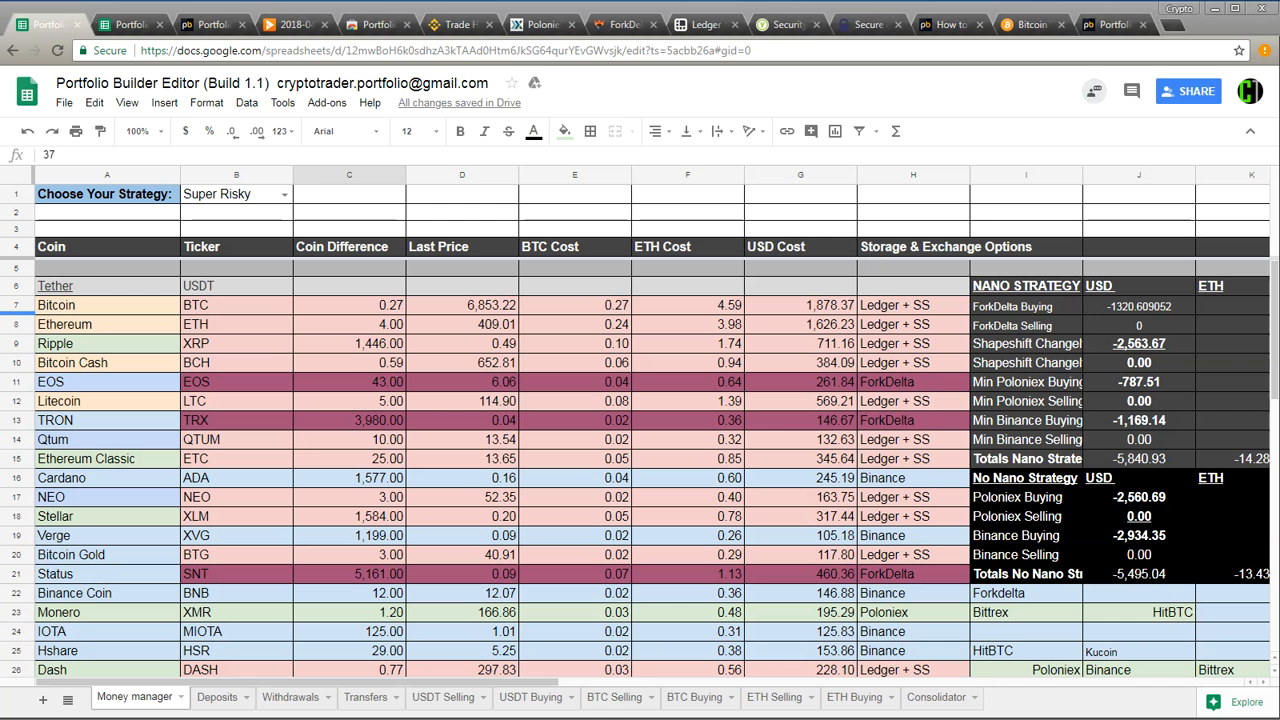
{"action": "left_click", "coordinate": [80, 310]}
{"action": "left_click", "coordinate": [84, 330]}
{"action": "left_click", "coordinate": [84, 364]}
{"action": "left_click", "coordinate": [82, 402]}
Step: Locate the GDAX Ledger summary cell above the USD Cost column in the Position Manager sheet
{"action": "left_click", "coordinate": [130, 22]}
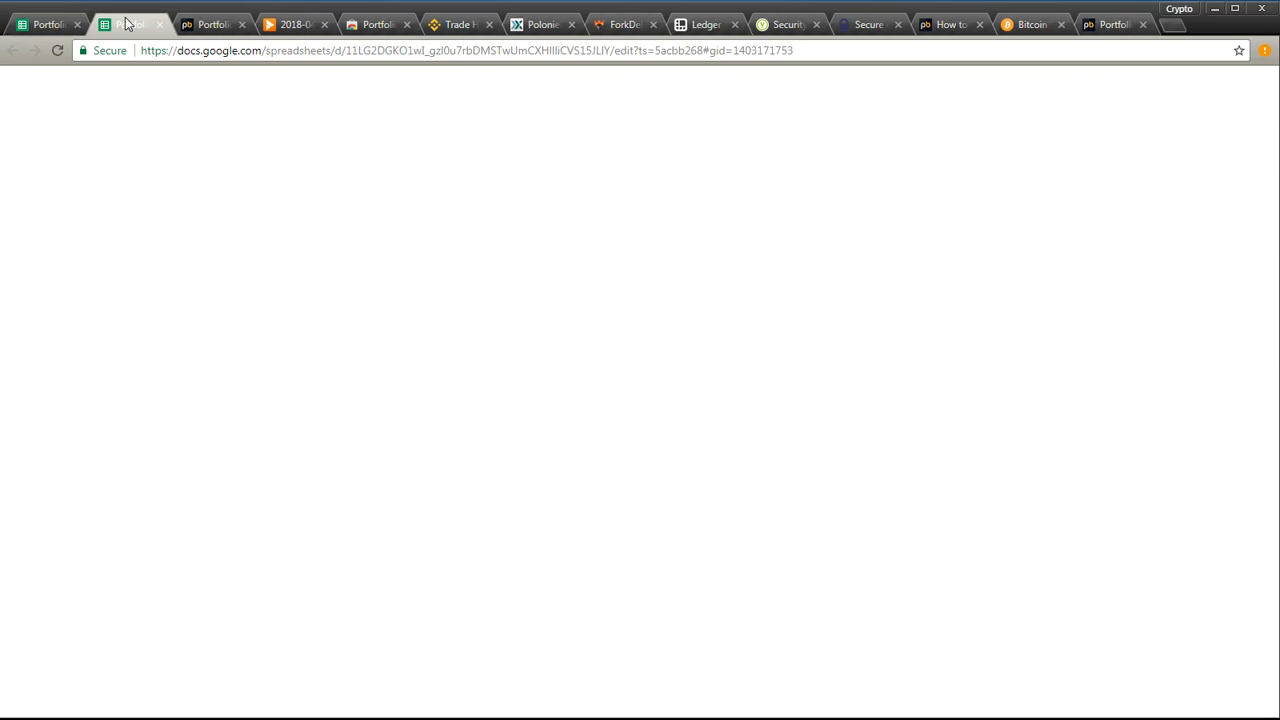
{"action": "left_click_drag", "start_coordinate": [523, 686], "coordinate": [594, 688]}
{"action": "left_click", "coordinate": [1190, 196]}
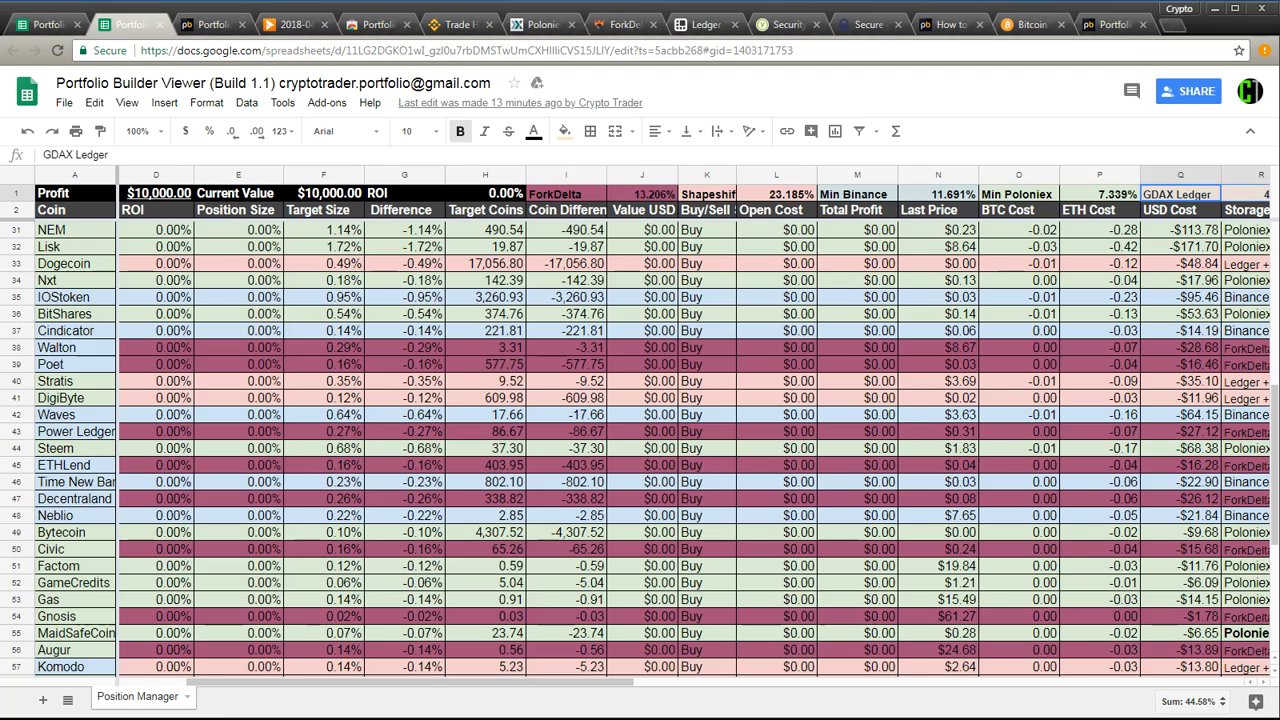
Step: Revisit the Money manager sheet and view the Binance trade history
{"action": "key", "text": "ctrl+shift+Tab"}
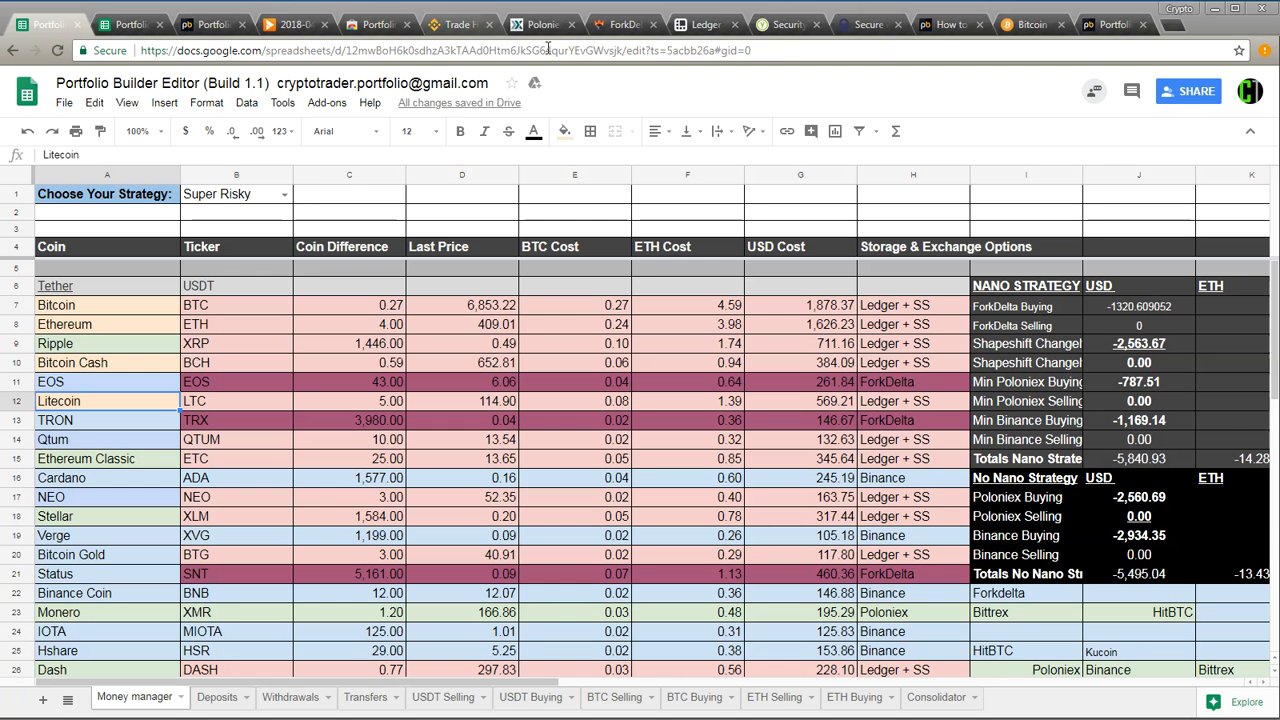
{"action": "left_click", "coordinate": [462, 26]}
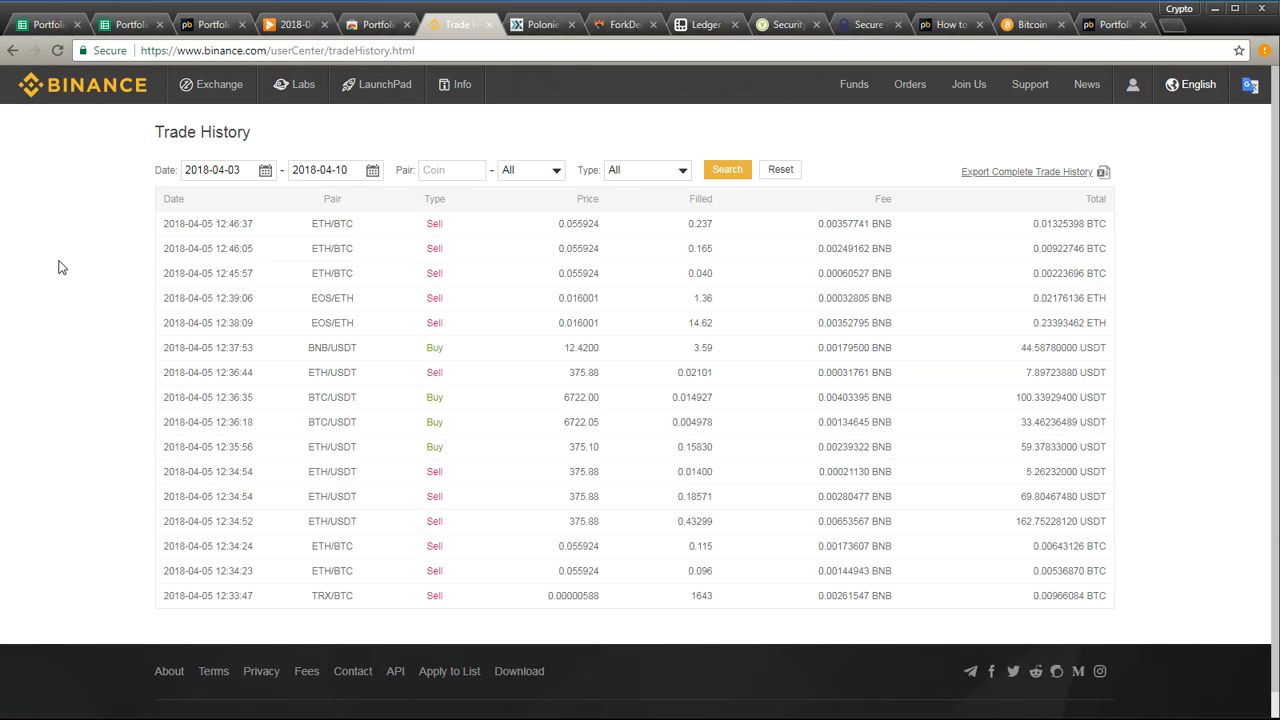
Step: Show the Poloniex trade history, and open the camera permission in Chrome's site settings for poloniex.com before returning to the history
{"action": "left_click", "coordinate": [540, 26]}
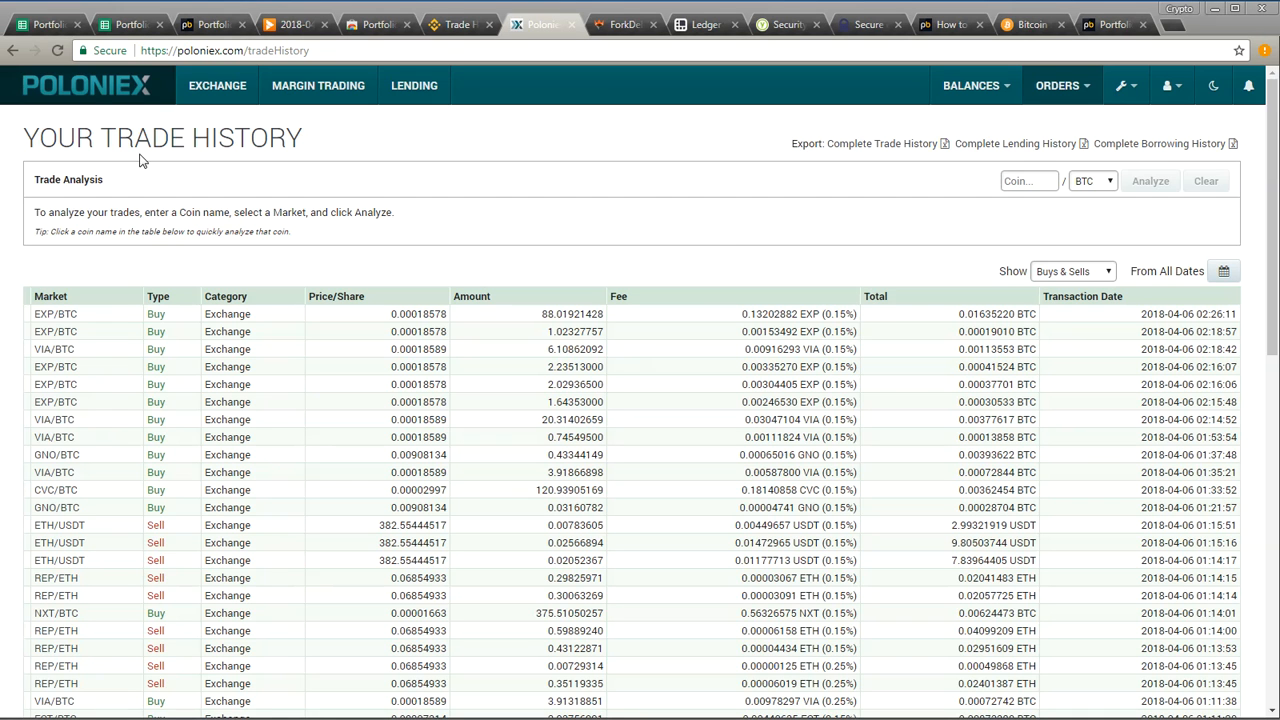
{"action": "left_click", "coordinate": [108, 51]}
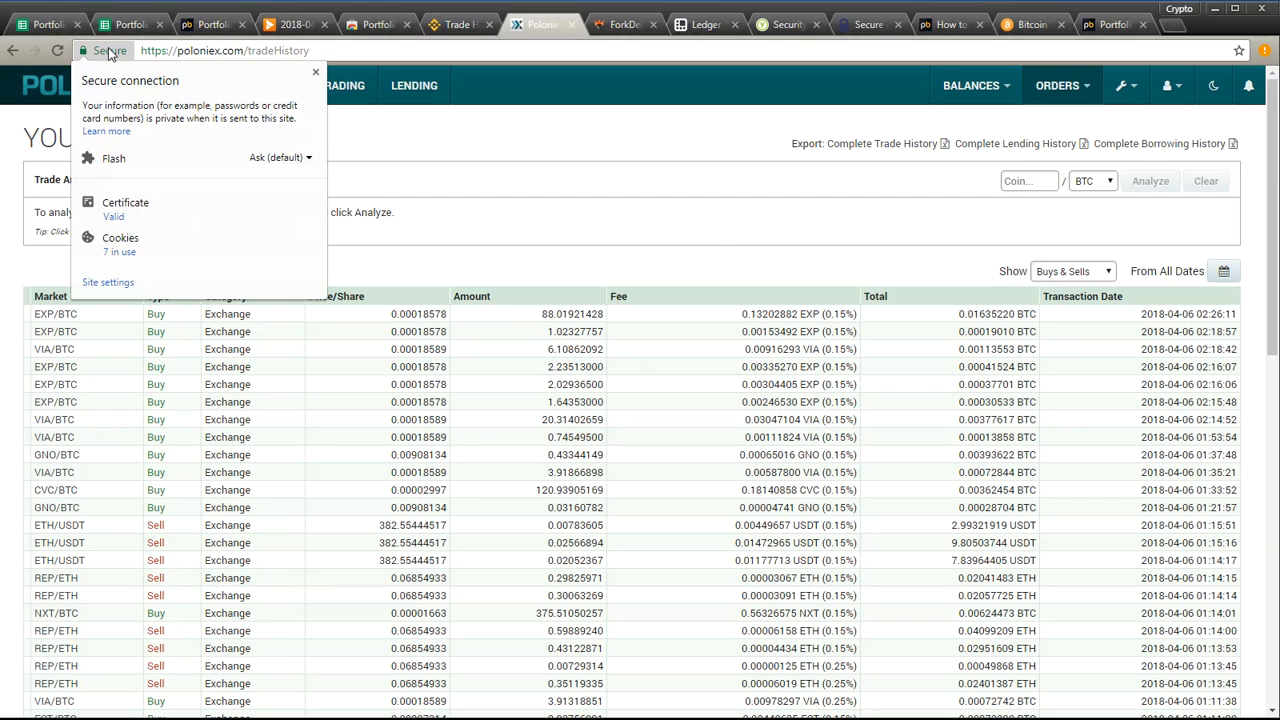
{"action": "left_click", "coordinate": [108, 283]}
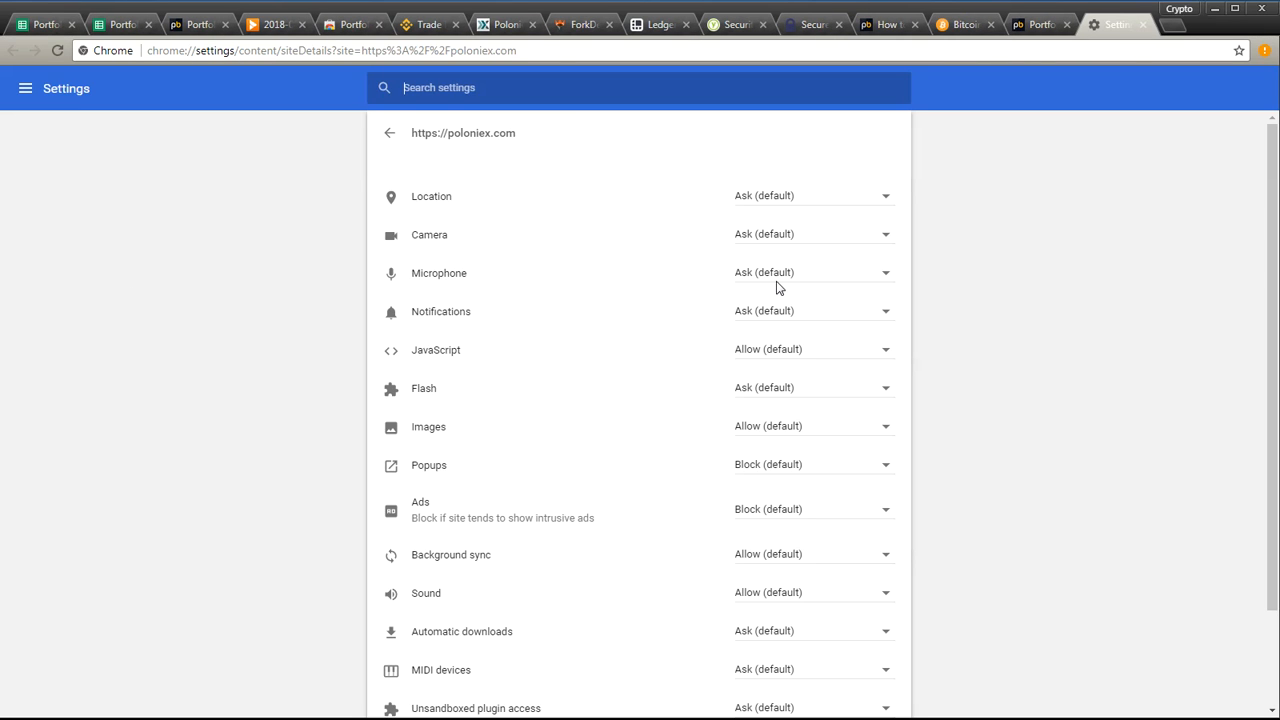
{"action": "left_click", "coordinate": [779, 235]}
{"action": "left_click", "coordinate": [505, 24]}
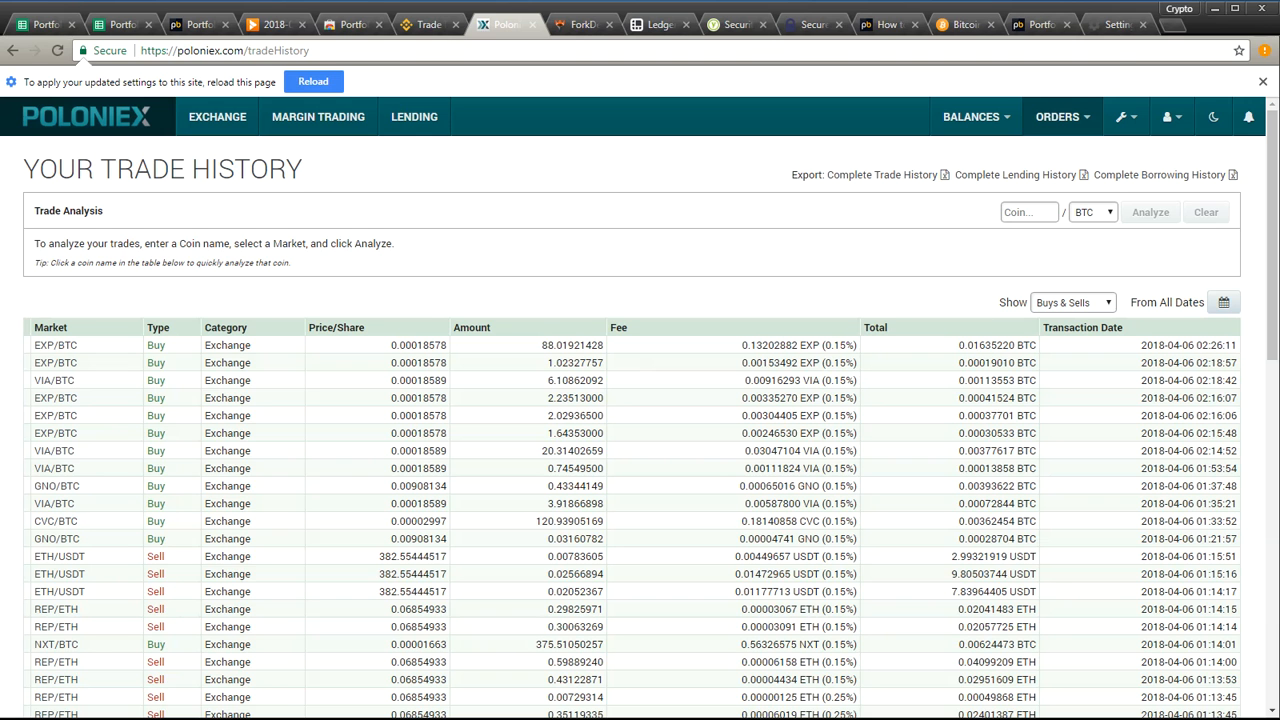
Step: Return to the Portfolio Builder Editor and locate Binance Buying in the No Nano Strategy table of the Money manager sheet
{"action": "key", "text": "ctrl+1"}
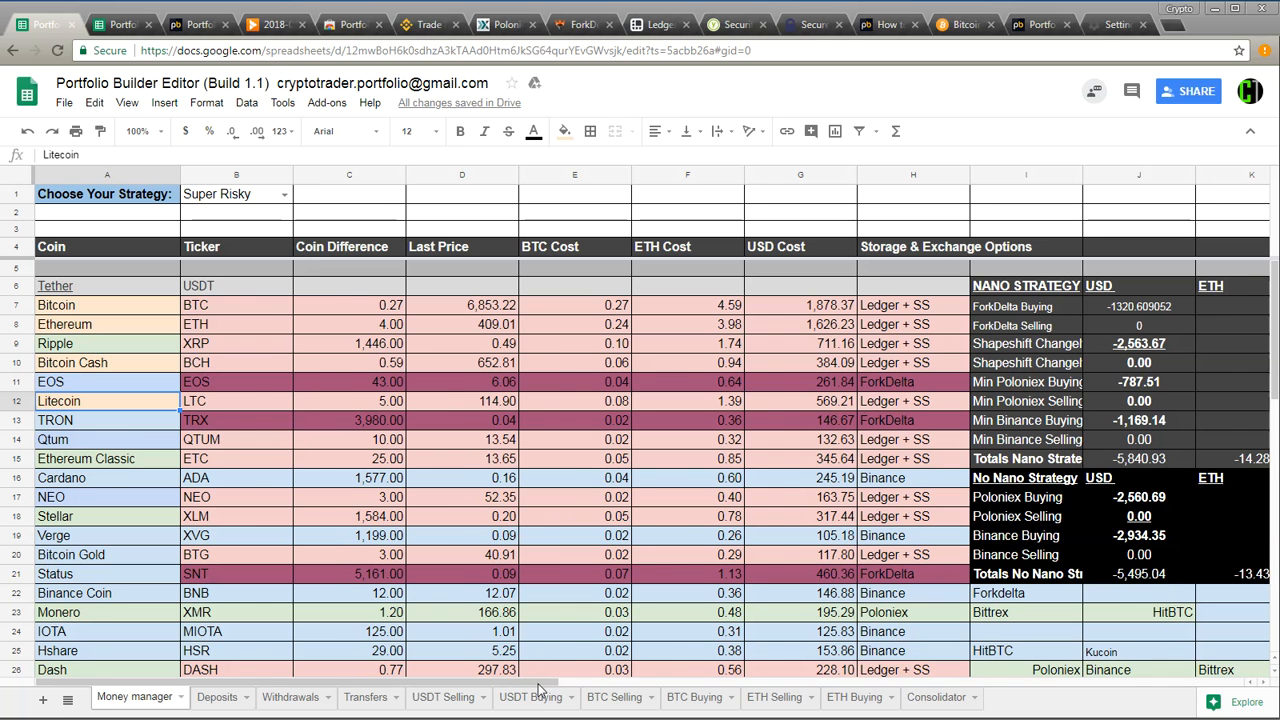
{"action": "scroll", "coordinate": [620, 690], "scroll_direction": "right", "scroll_amount": 2}
{"action": "scroll", "coordinate": [660, 699], "scroll_direction": "right", "scroll_amount": 2}
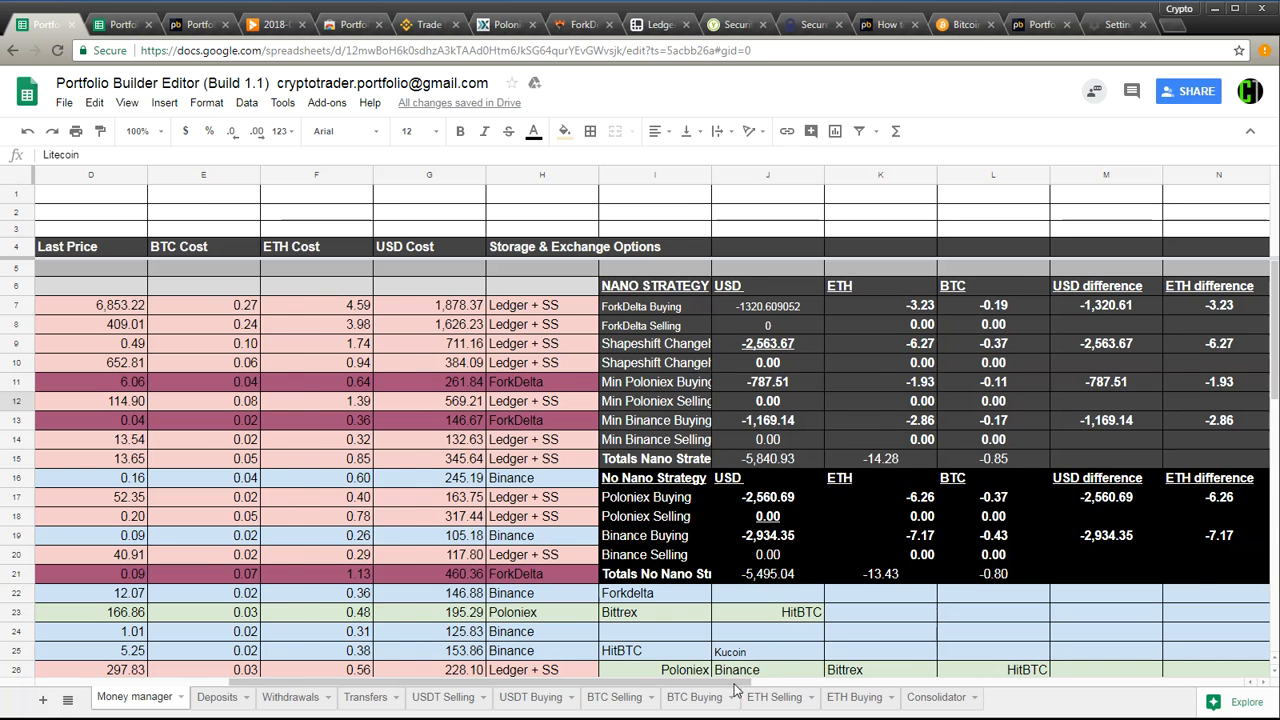
{"action": "scroll", "coordinate": [790, 684], "scroll_direction": "right", "scroll_amount": 1}
{"action": "scroll", "coordinate": [805, 680], "scroll_direction": "right", "scroll_amount": 1}
{"action": "scroll", "coordinate": [620, 440], "scroll_direction": "down", "scroll_amount": 3}
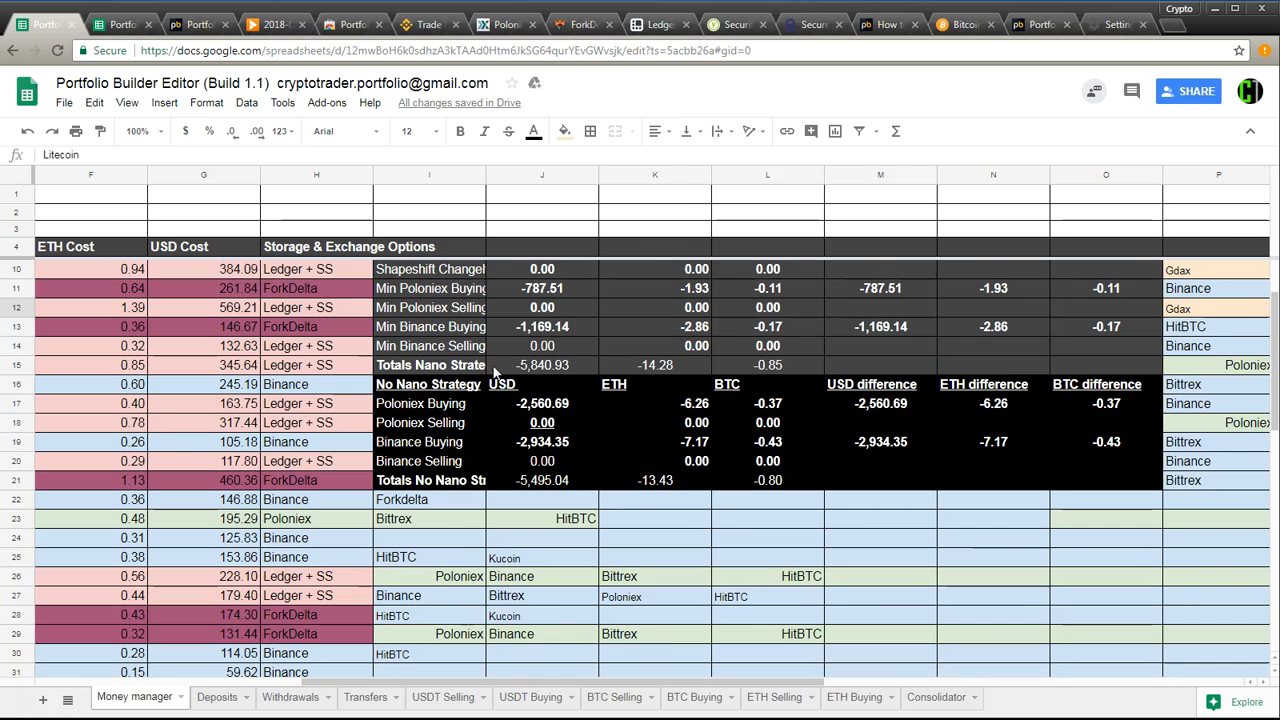
{"action": "left_click", "coordinate": [467, 442]}
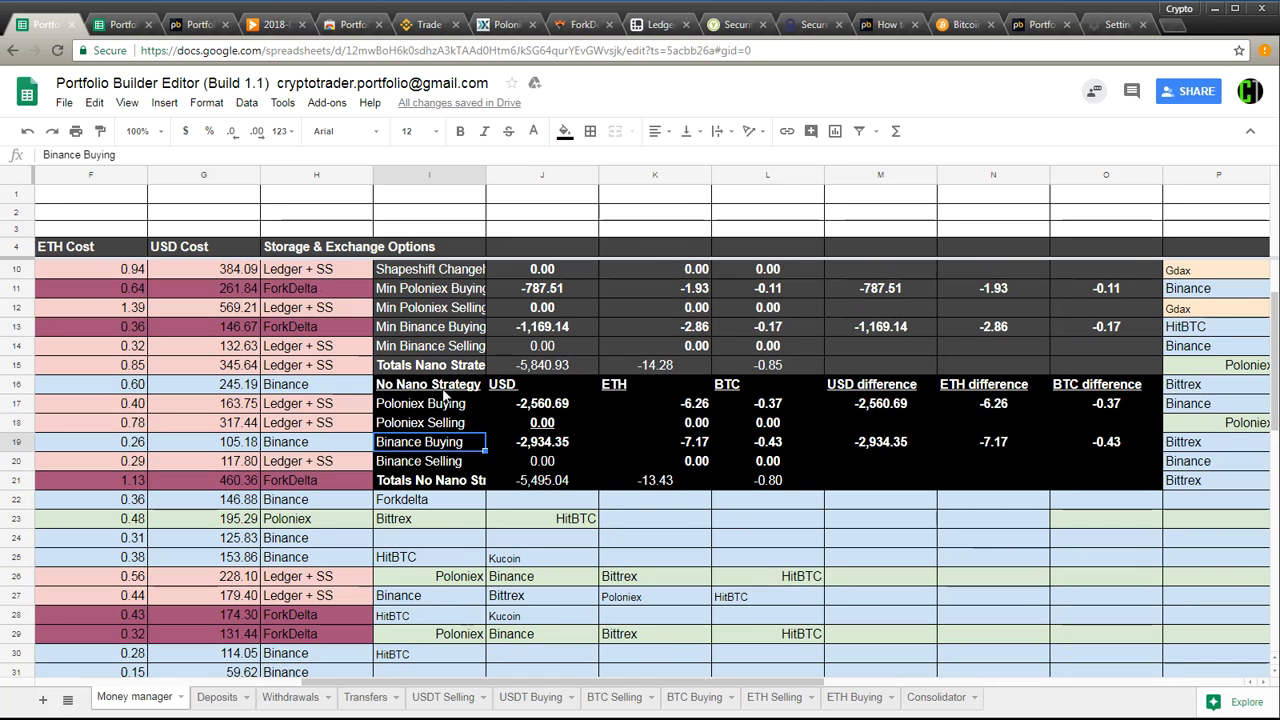
Step: Point out the Poloniex Buying amounts in USD, BTC and ETH and the Binance Buying amount in USD under No Nano Strategy
{"action": "left_click", "coordinate": [557, 403]}
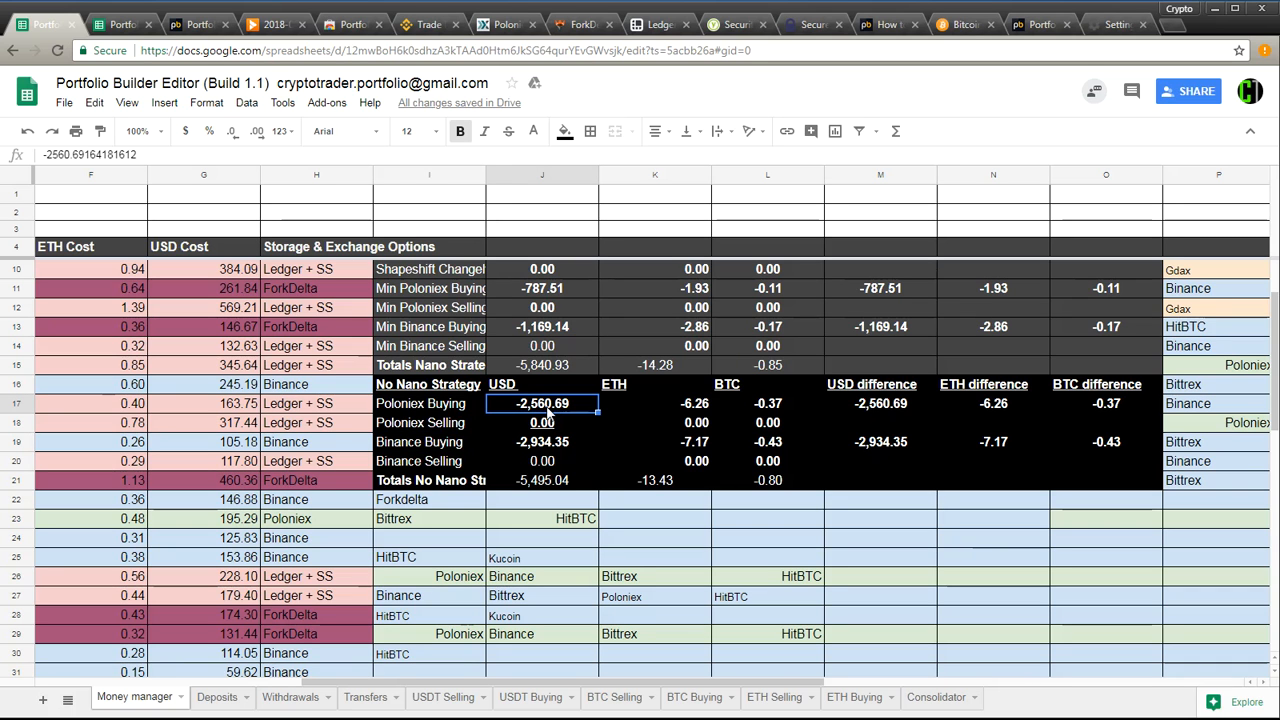
{"action": "left_click", "coordinate": [773, 406]}
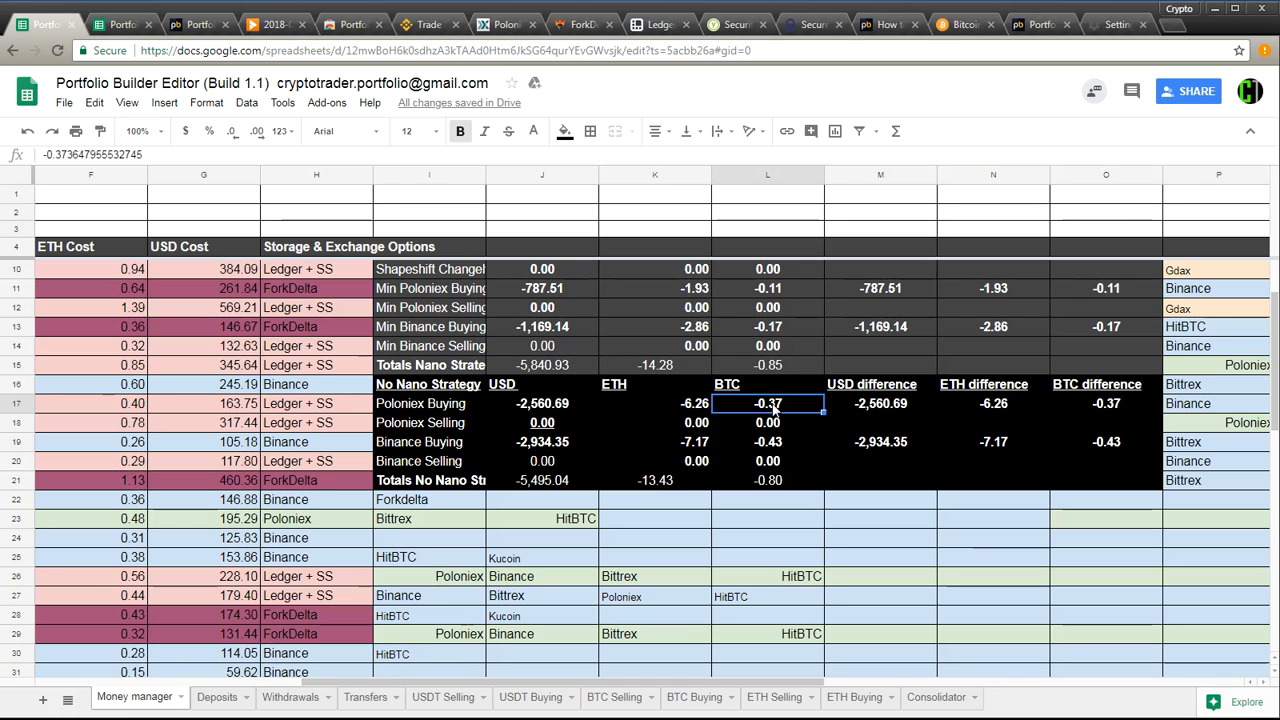
{"action": "left_click", "coordinate": [688, 406]}
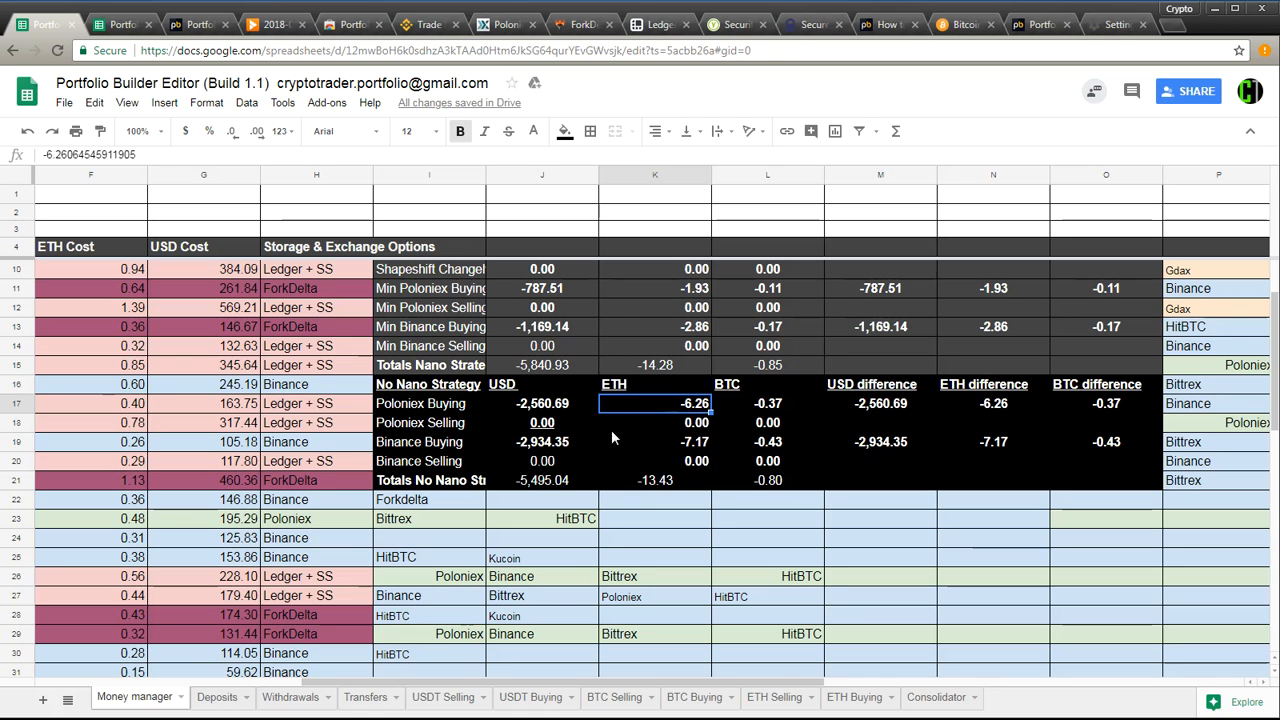
{"action": "left_click", "coordinate": [431, 410]}
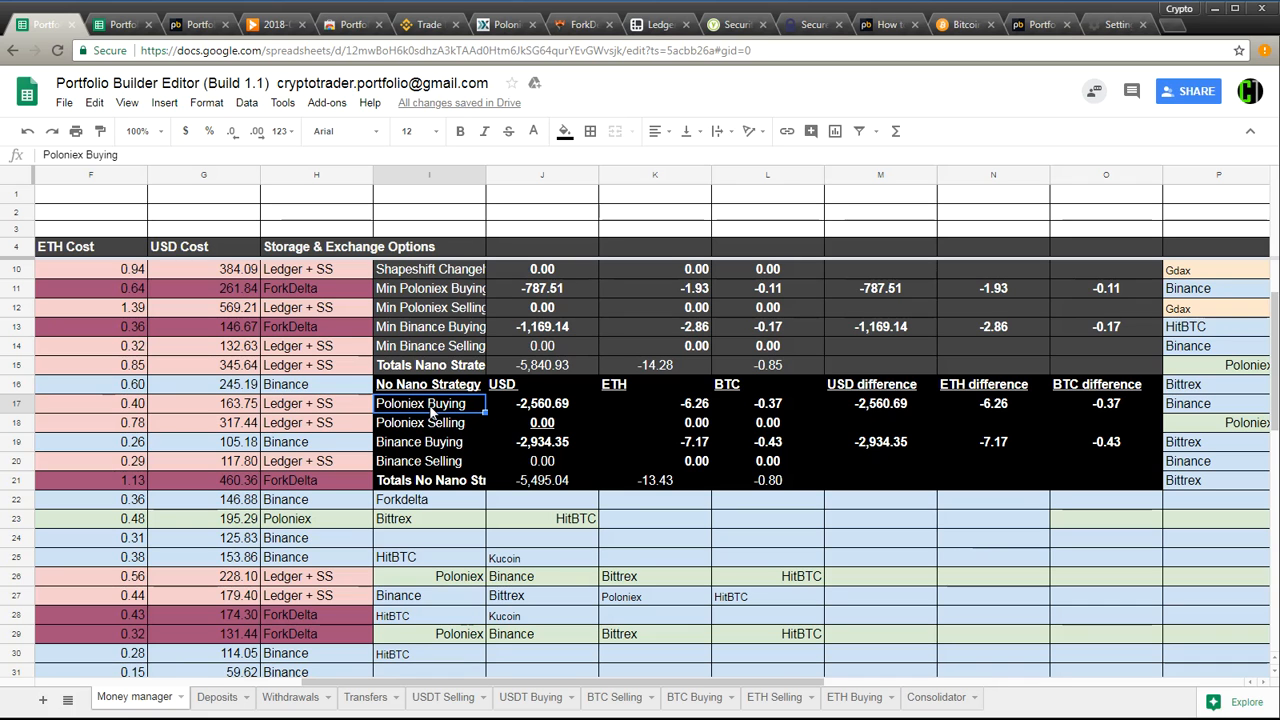
{"action": "left_click", "coordinate": [531, 445]}
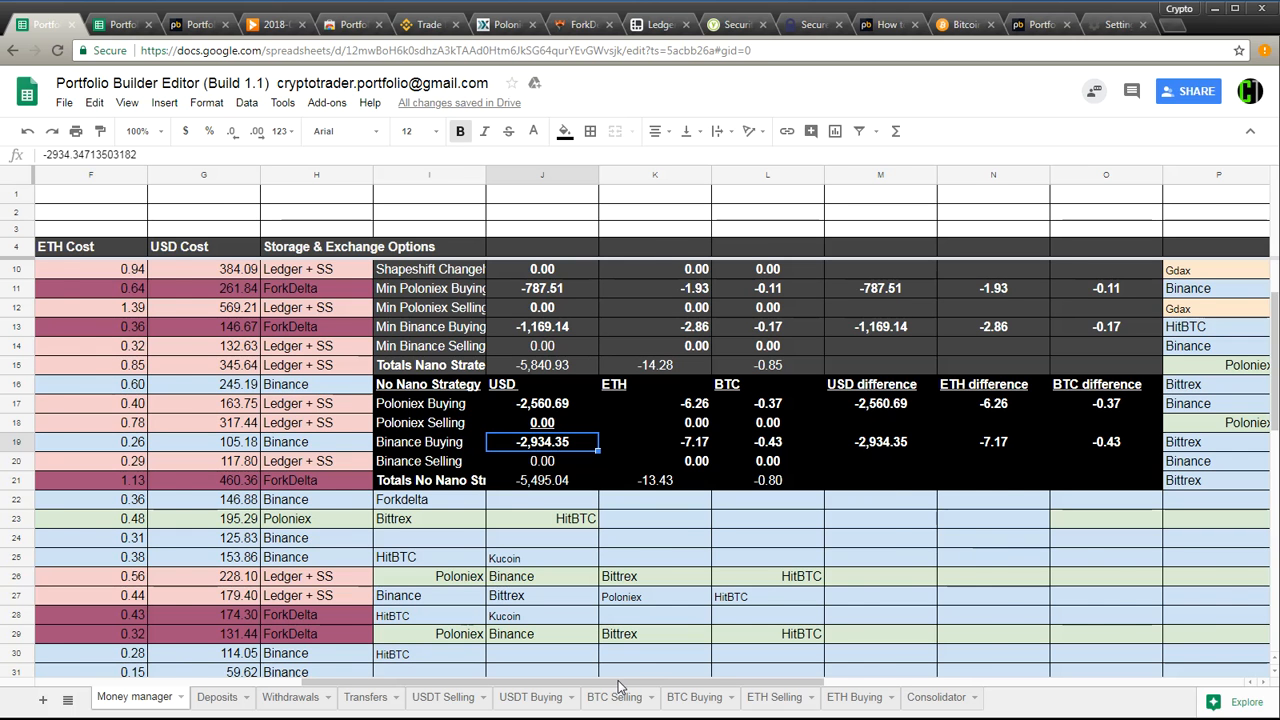
{"action": "left_click_drag", "start_coordinate": [618, 686], "coordinate": [207, 636]}
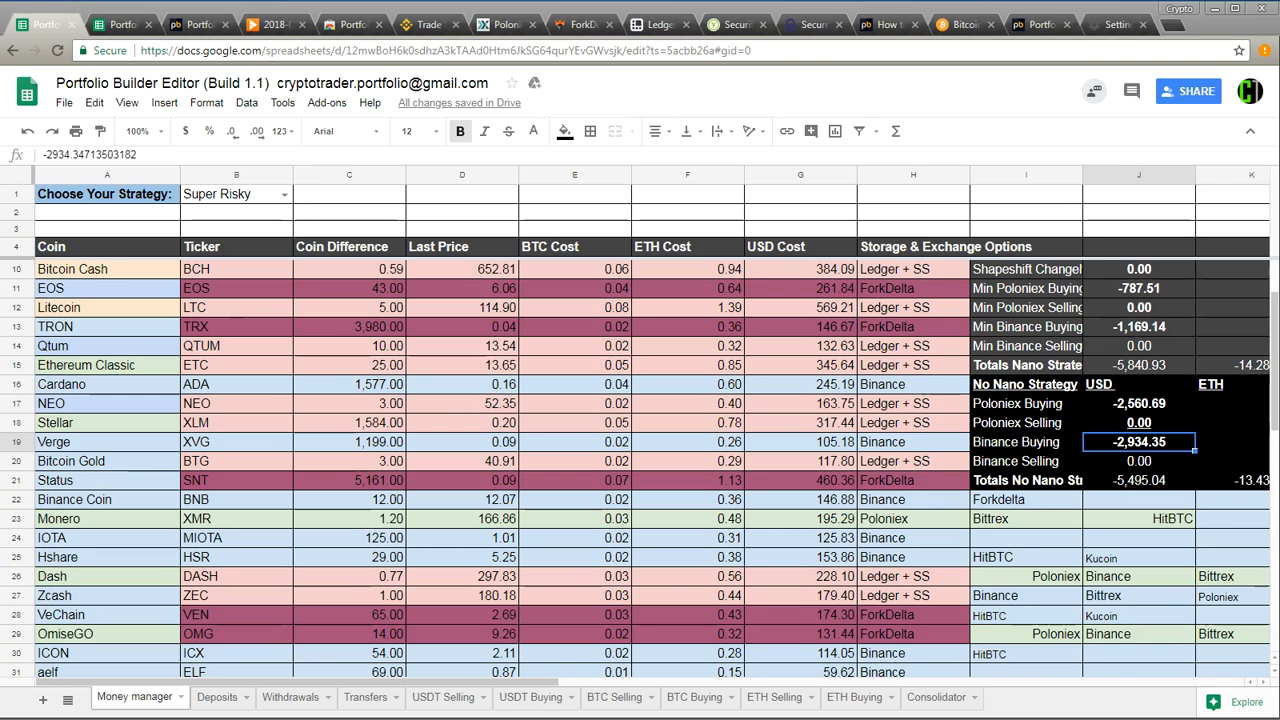
Step: Check the Transfers sheet, and point out Bitcoin Cash, EOS and Ethereum Classic in the Money manager's Coin column
{"action": "left_click", "coordinate": [365, 697]}
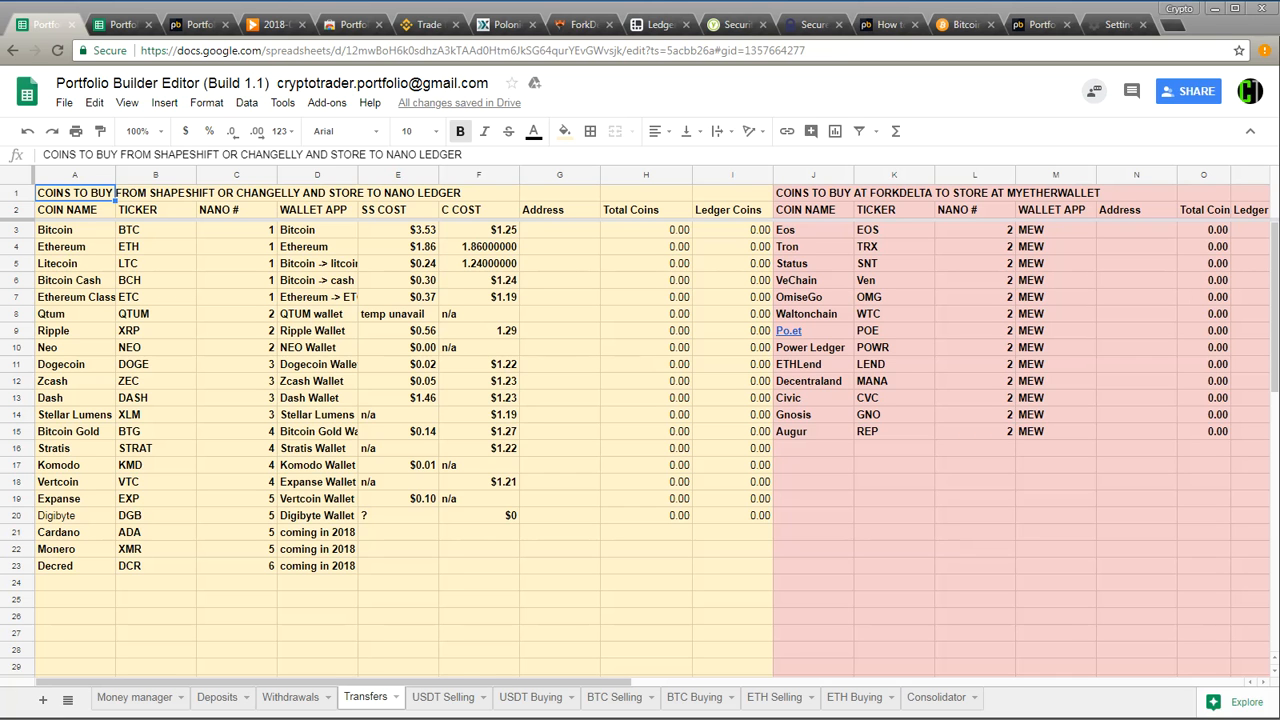
{"action": "left_click", "coordinate": [134, 697]}
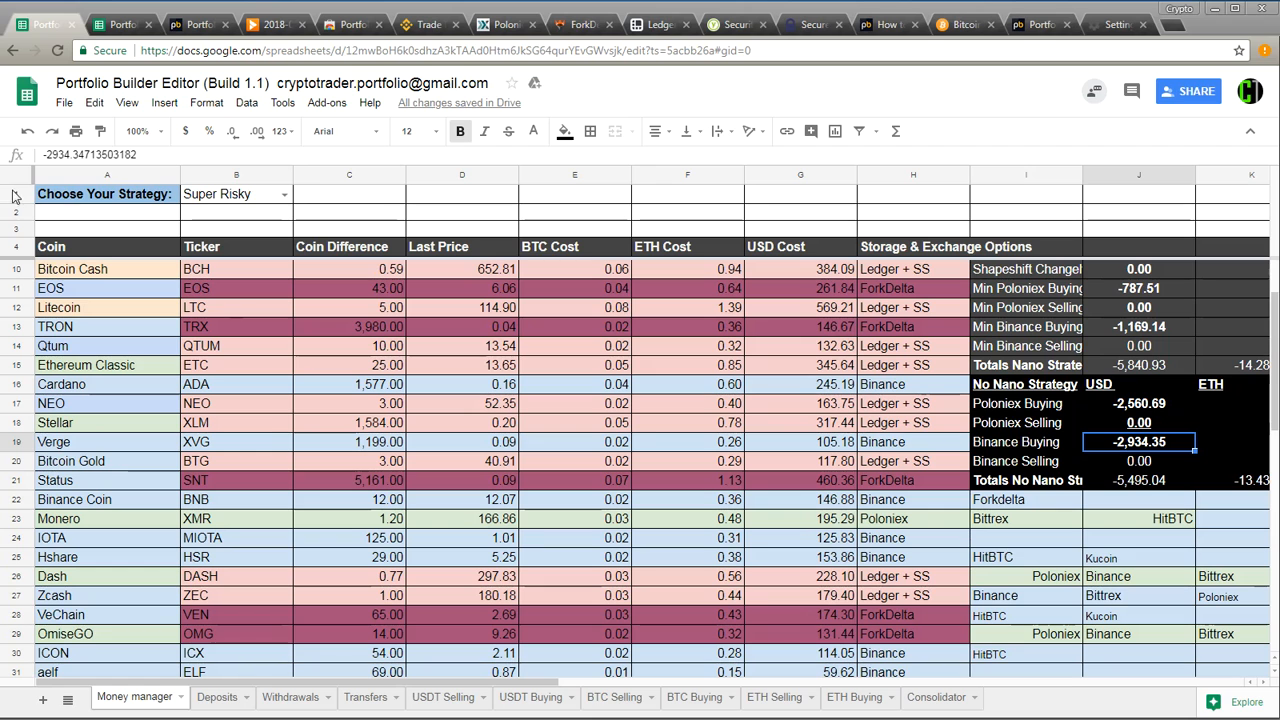
{"action": "left_click", "coordinate": [100, 175]}
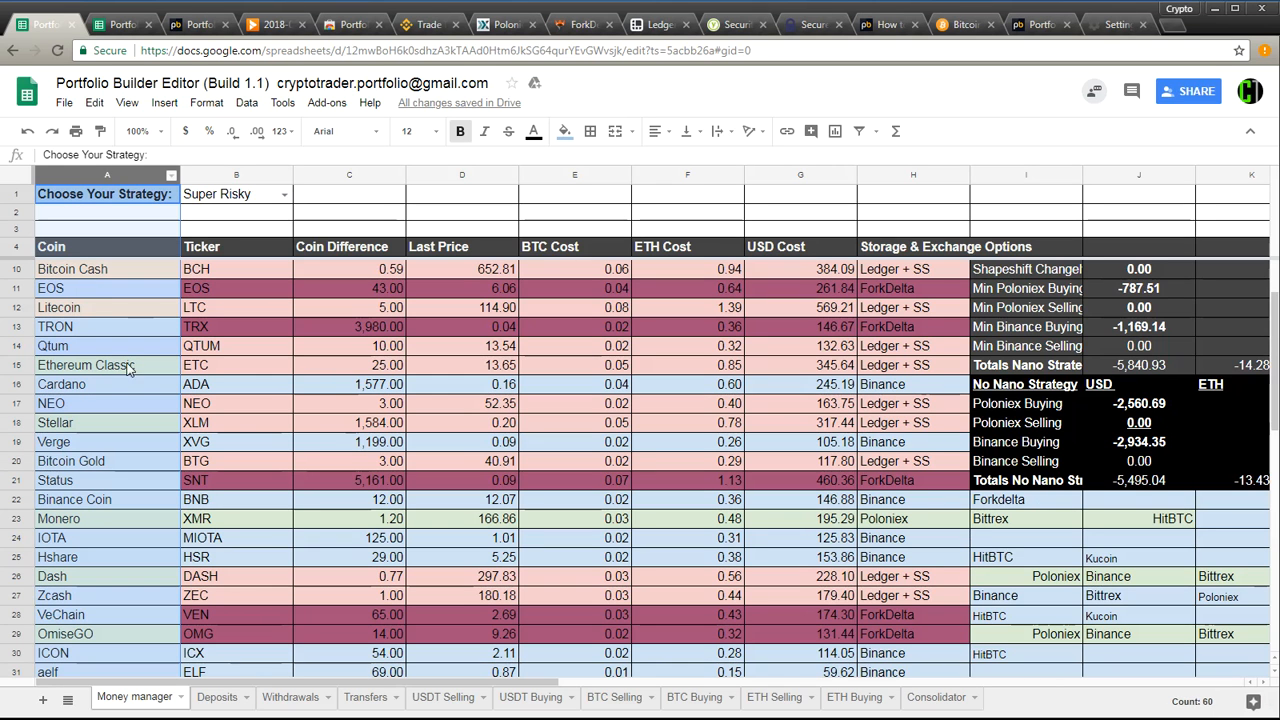
{"action": "left_click", "coordinate": [100, 275]}
{"action": "left_click", "coordinate": [100, 287]}
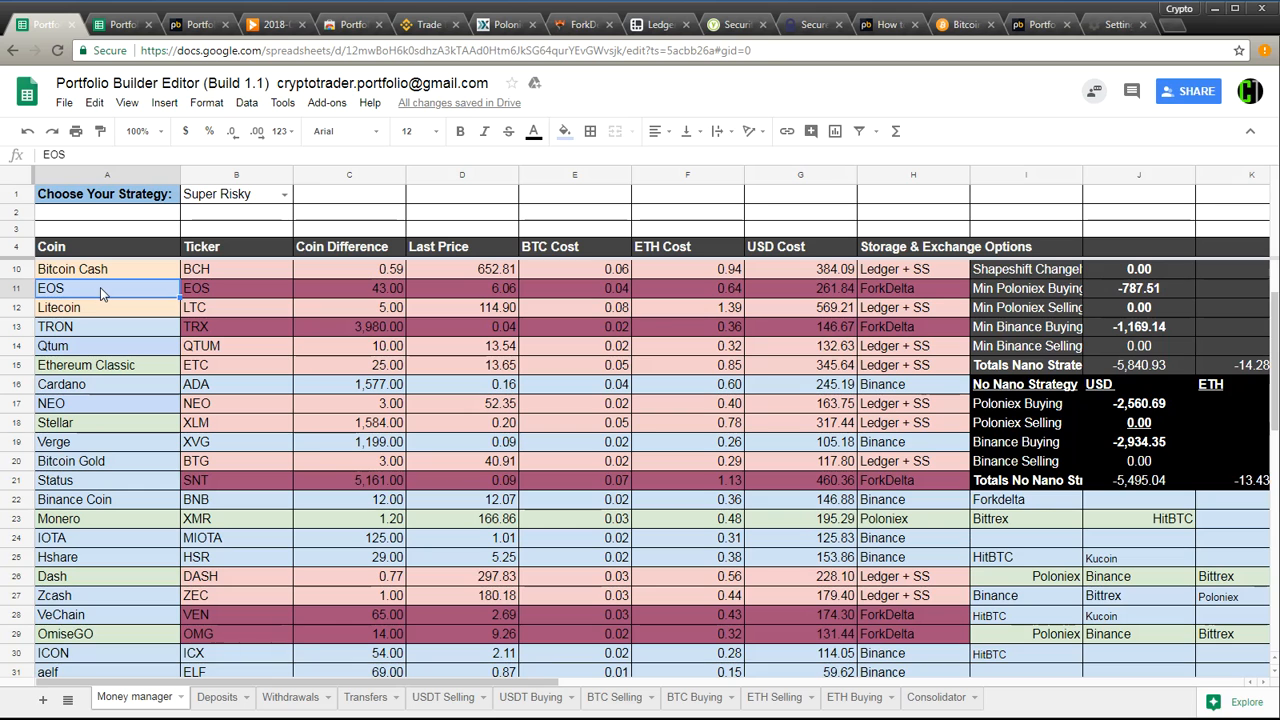
{"action": "left_click", "coordinate": [100, 368]}
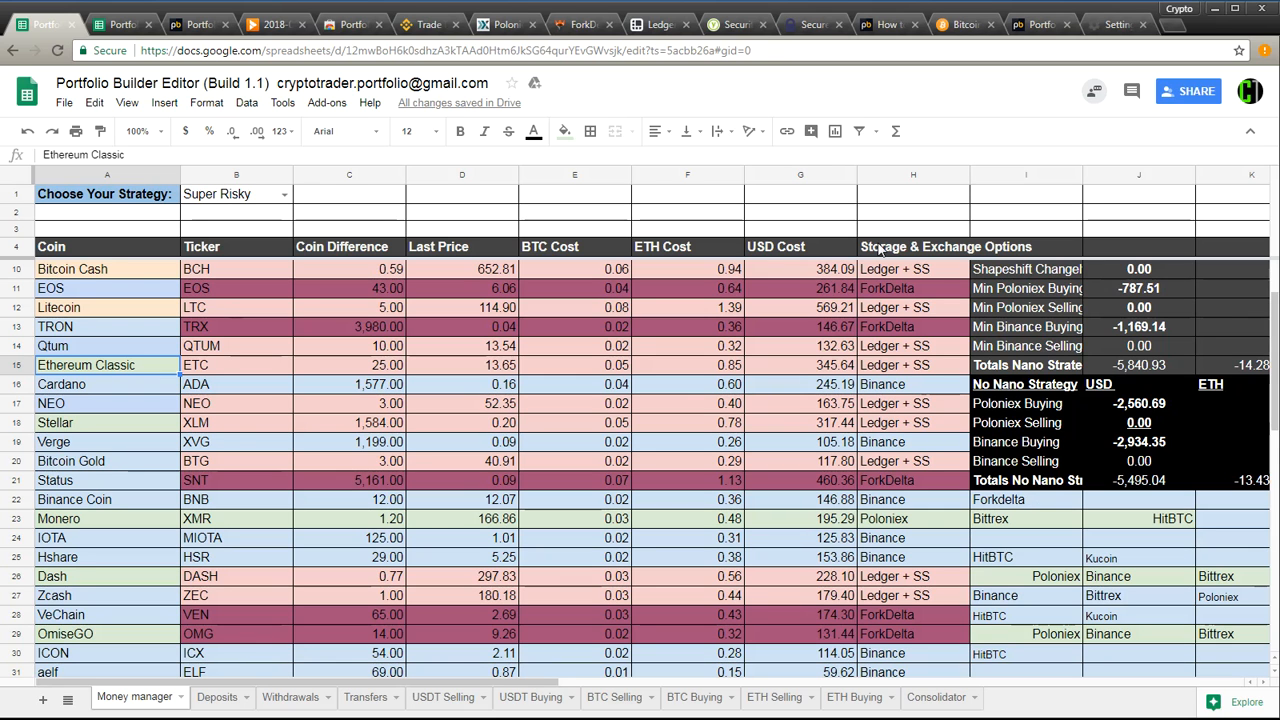
Step: Point out Bitcoin Cash's ticker and Ledger + SS option, and show the ShapeShift website before returning to the Money manager sheet
{"action": "left_click", "coordinate": [212, 269]}
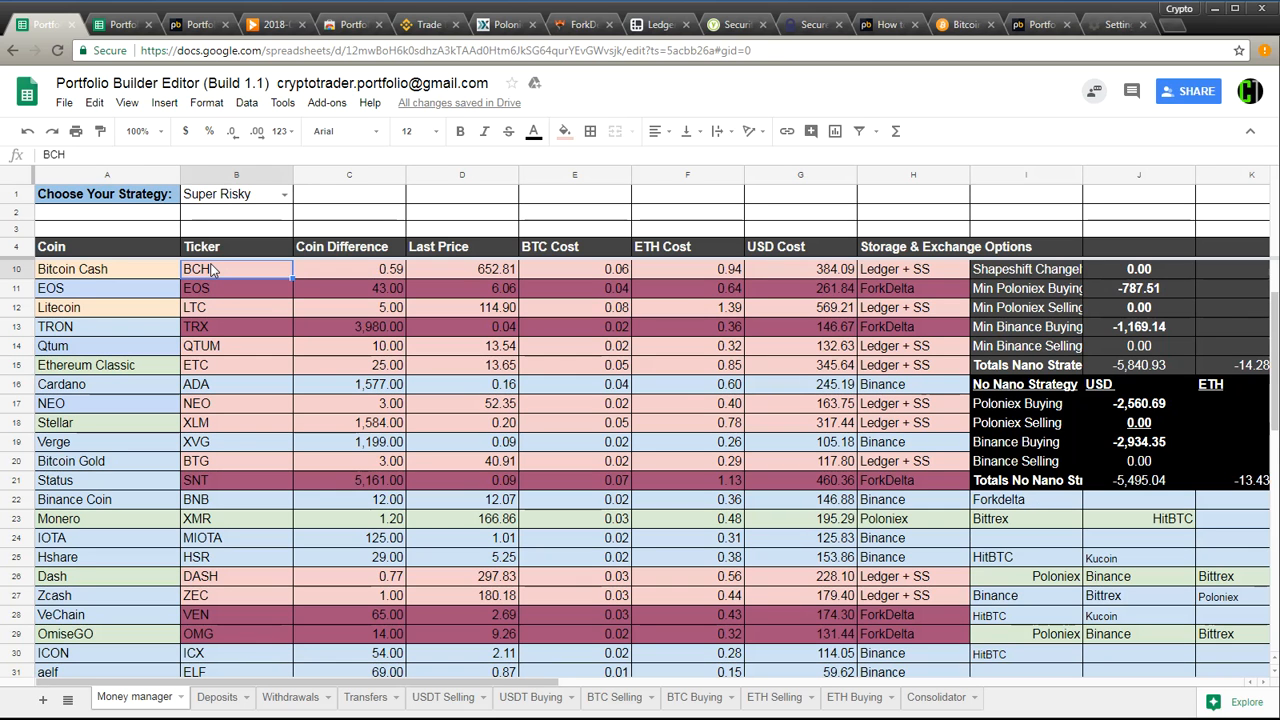
{"action": "left_click", "coordinate": [908, 271]}
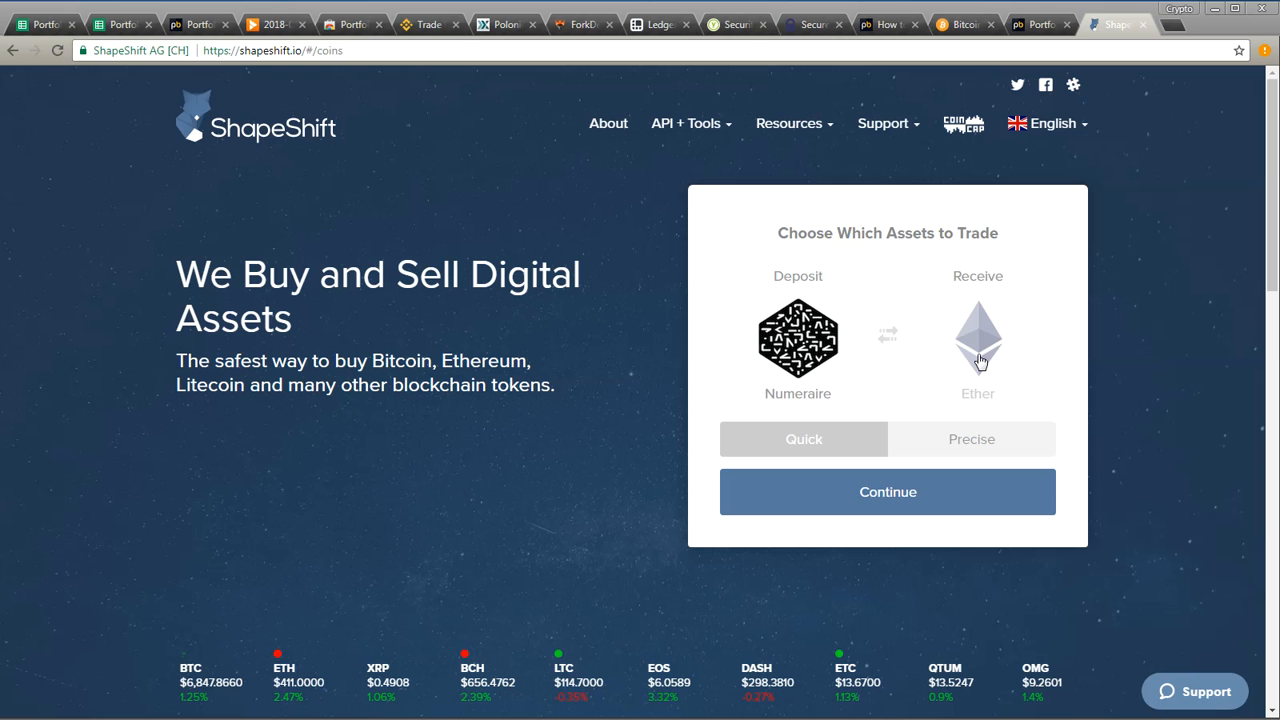
{"action": "left_click", "coordinate": [118, 22]}
{"action": "left_click", "coordinate": [46, 25]}
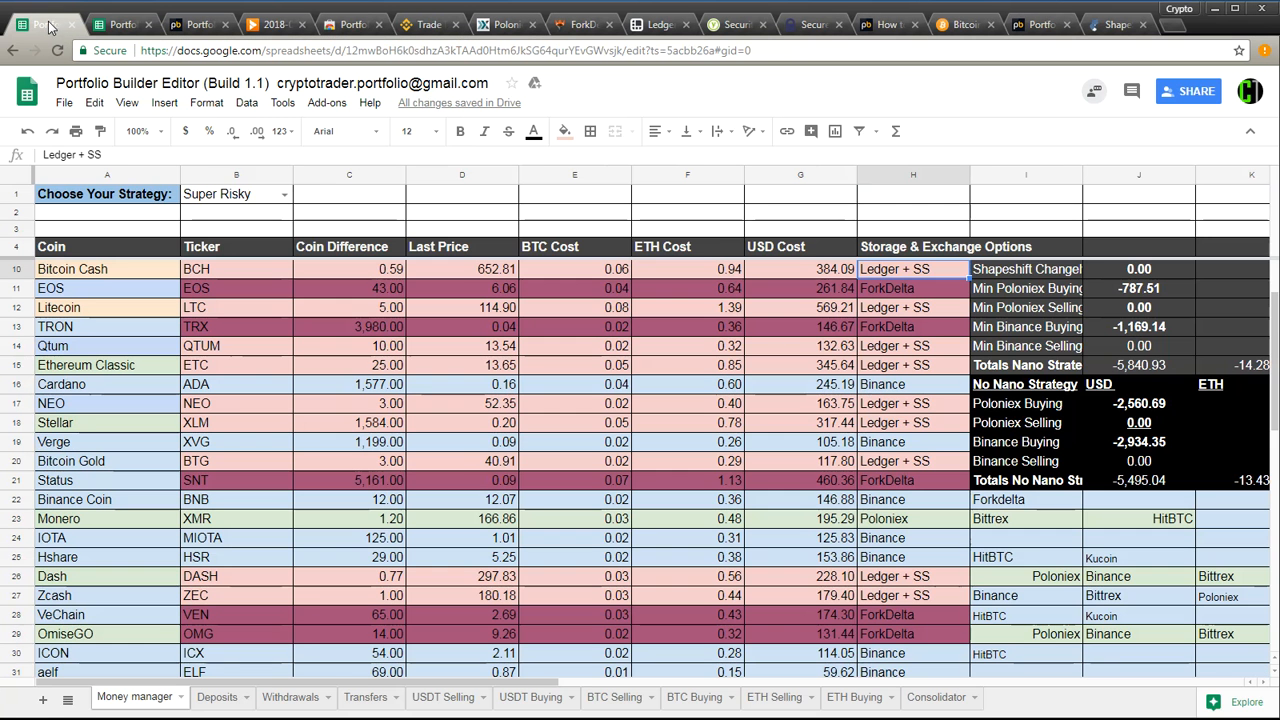
Step: Point out Dash's ticker, the Qtum row from its ticker to its storage option, and Ethereum Classic's Ledger + SS cell
{"action": "left_click", "coordinate": [210, 580]}
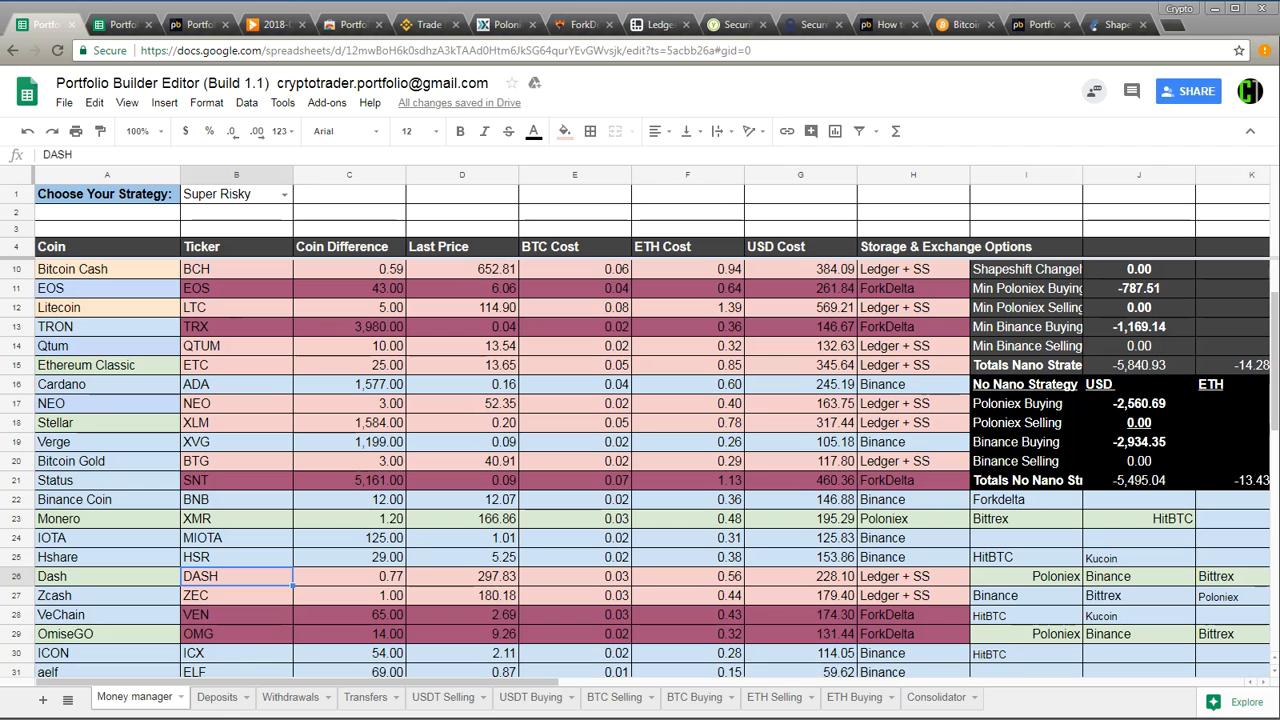
{"action": "left_click_drag", "start_coordinate": [236, 270], "coordinate": [900, 358]}
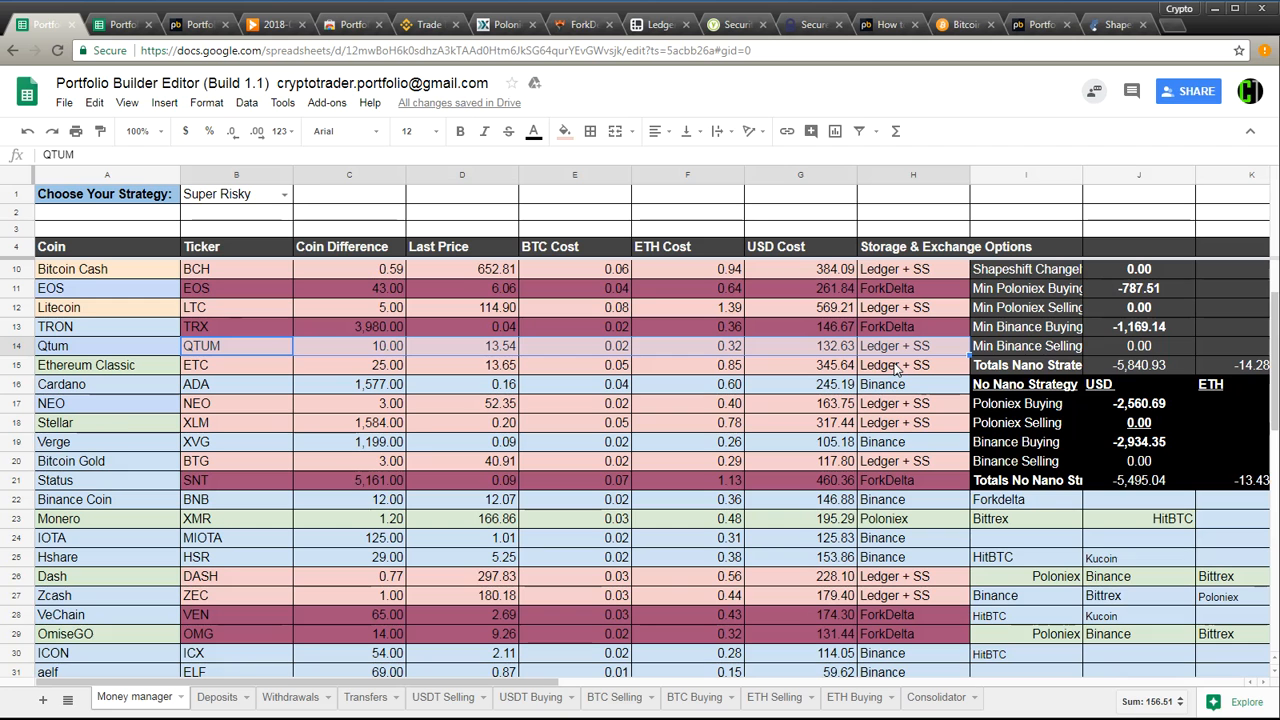
{"action": "left_click", "coordinate": [896, 368]}
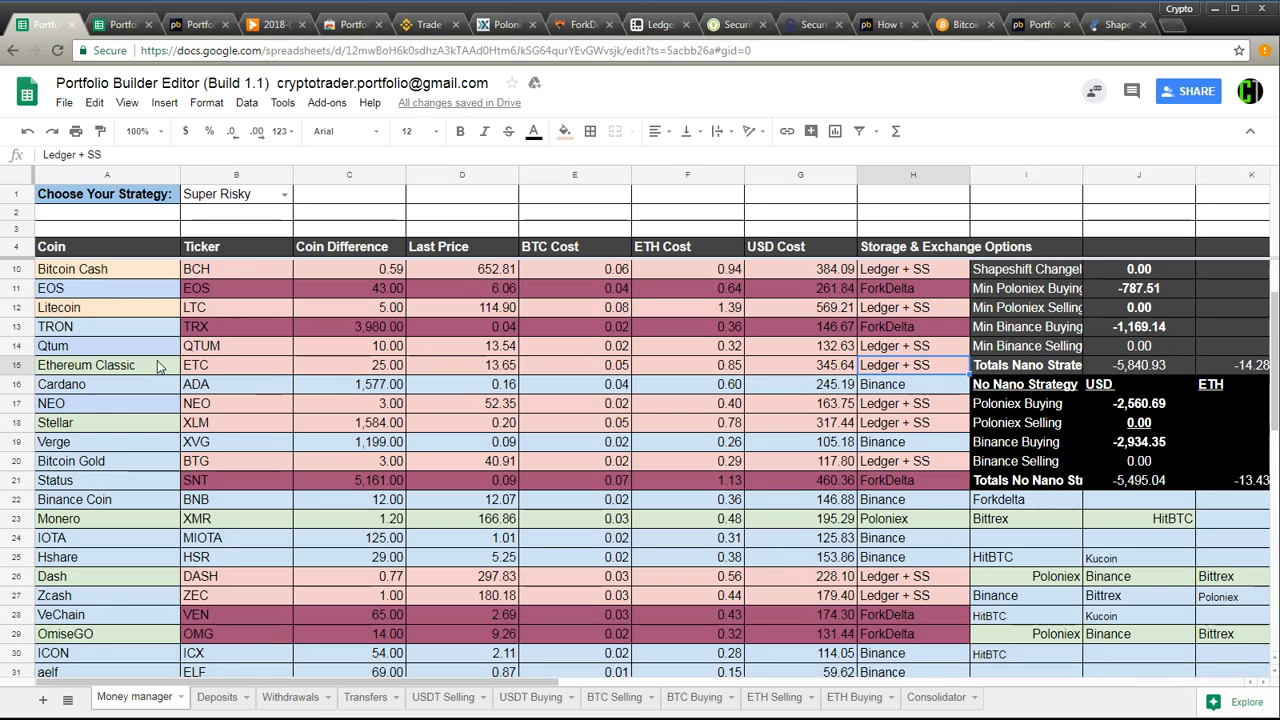
Step: Point out the Ledger + SS tickers BTC, ETH, XRP, BCH, LTC, QTUM and ETC one after another
{"action": "scroll", "coordinate": [238, 280], "scroll_direction": "up", "scroll_amount": 2}
{"action": "left_click", "coordinate": [246, 308]}
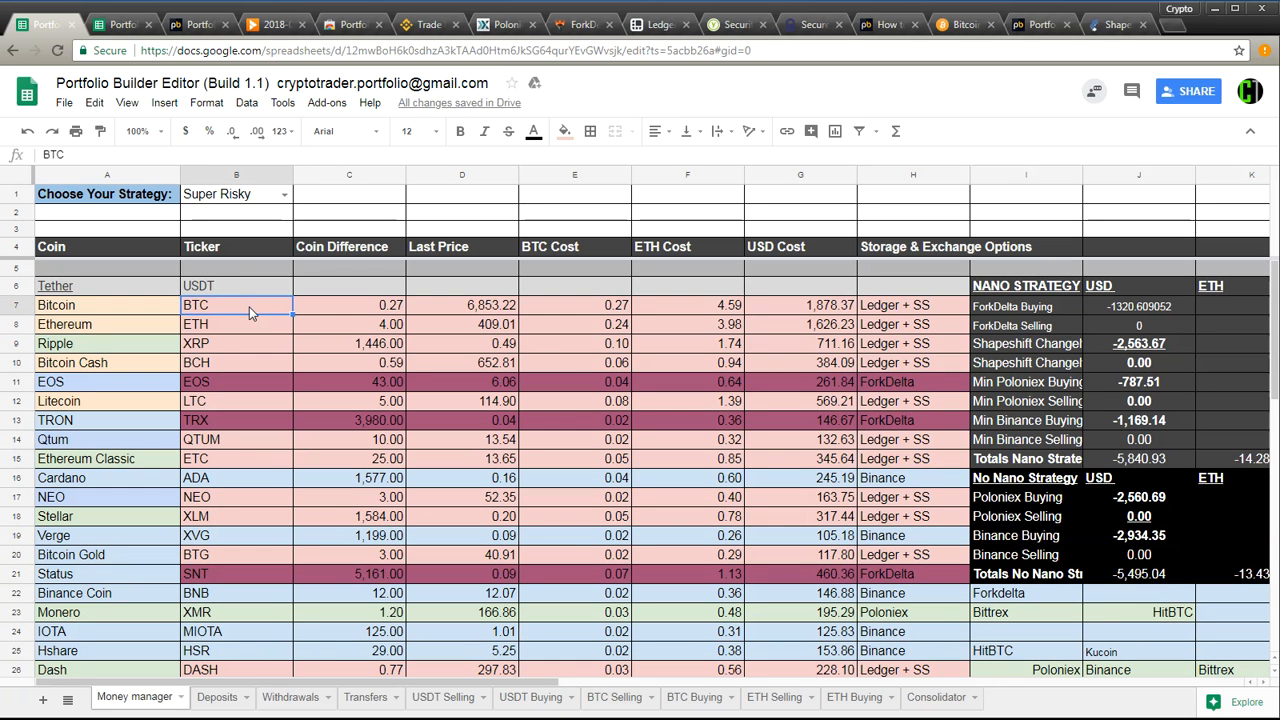
{"action": "left_click", "coordinate": [235, 326]}
{"action": "left_click", "coordinate": [222, 342]}
{"action": "left_click", "coordinate": [222, 367]}
{"action": "left_click", "coordinate": [220, 402]}
{"action": "scroll", "coordinate": [220, 402], "scroll_direction": "down", "scroll_amount": 1}
{"action": "left_click", "coordinate": [222, 404]}
{"action": "left_click", "coordinate": [226, 426]}
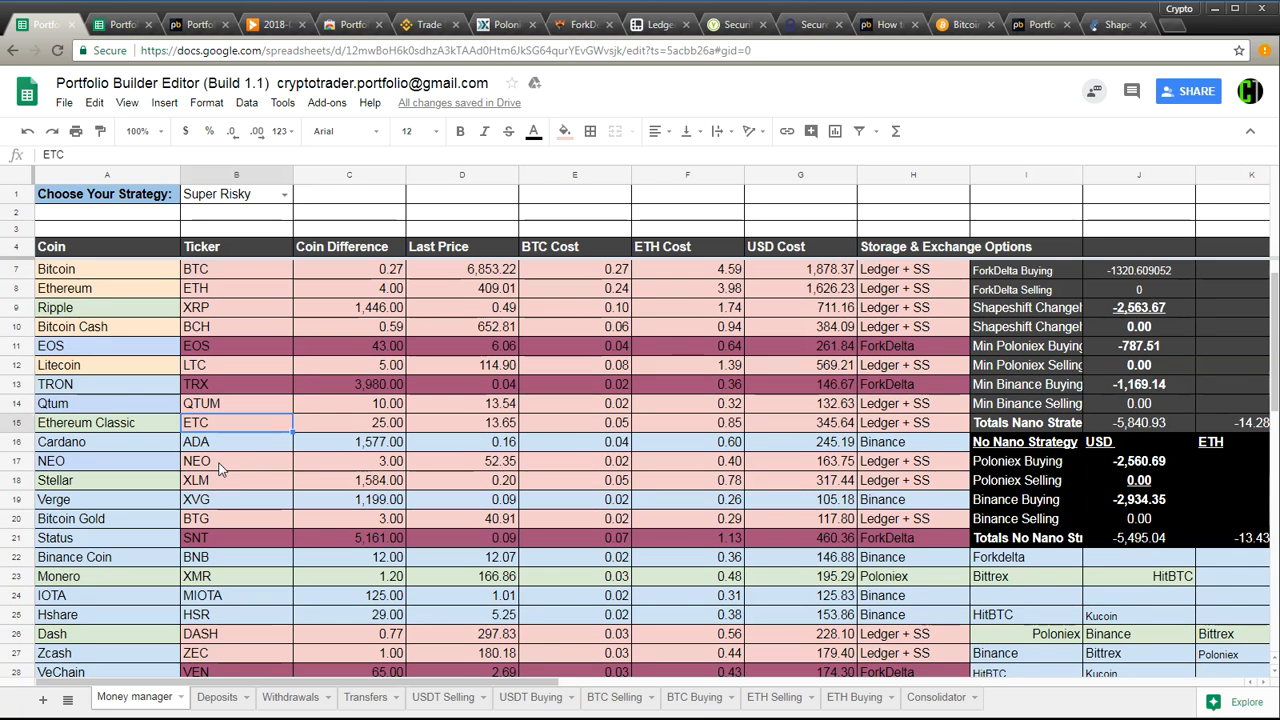
Step: Continue through the Ticker column, pointing out NEO, XLM, BTG, XMR, DASH and ZEC
{"action": "left_click", "coordinate": [222, 463]}
{"action": "scroll", "coordinate": [222, 468], "scroll_direction": "down", "scroll_amount": 1}
{"action": "left_click", "coordinate": [213, 442]}
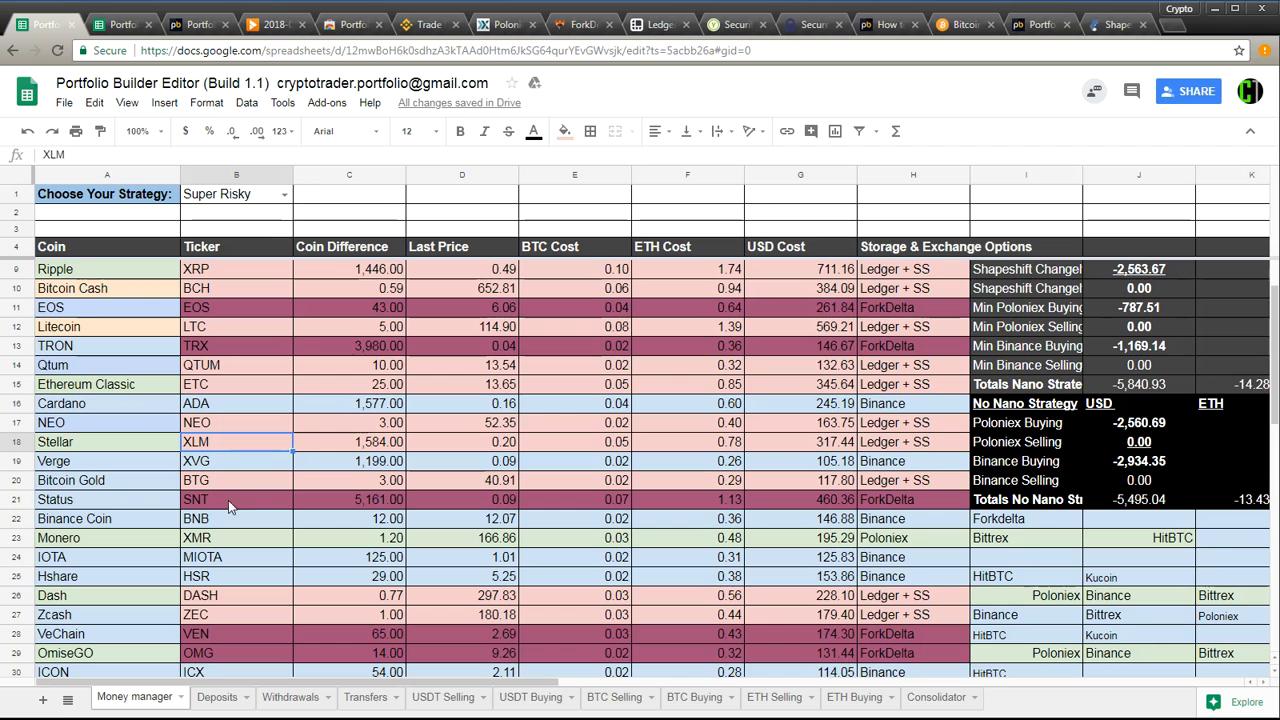
{"action": "left_click", "coordinate": [225, 481]}
{"action": "scroll", "coordinate": [225, 481], "scroll_direction": "down", "scroll_amount": 1}
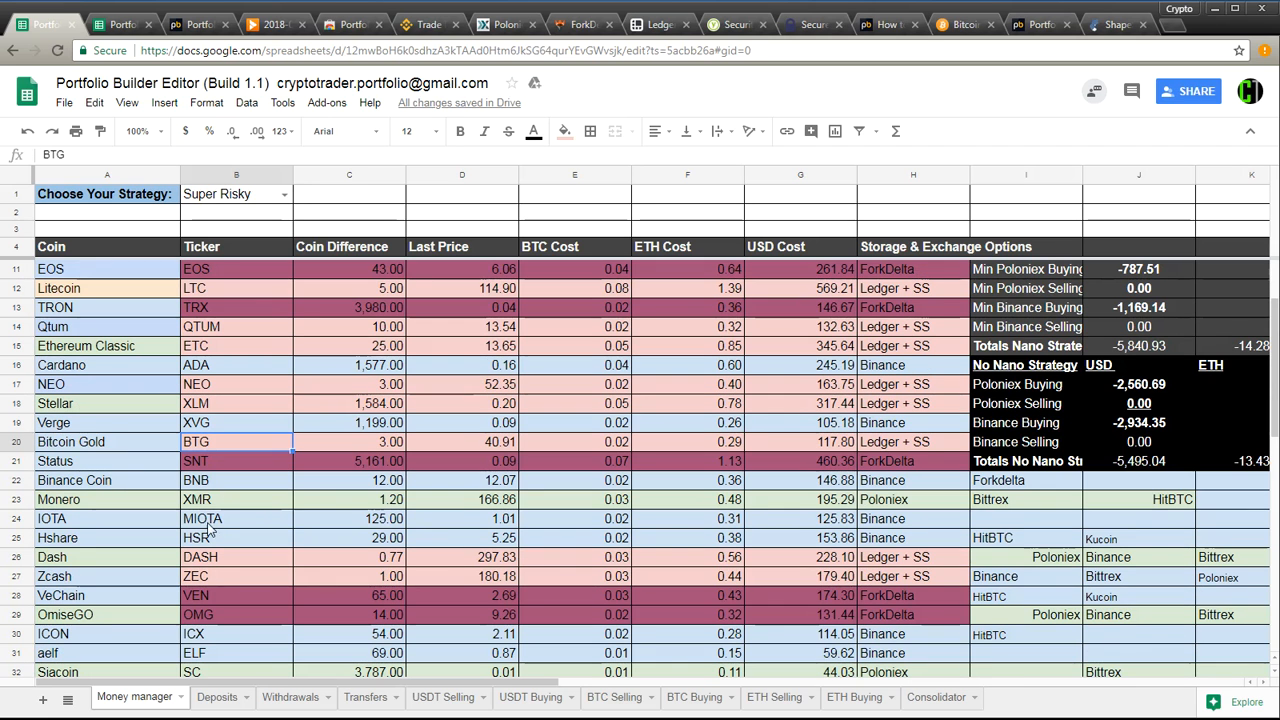
{"action": "scroll", "coordinate": [215, 525], "scroll_direction": "down", "scroll_amount": 2}
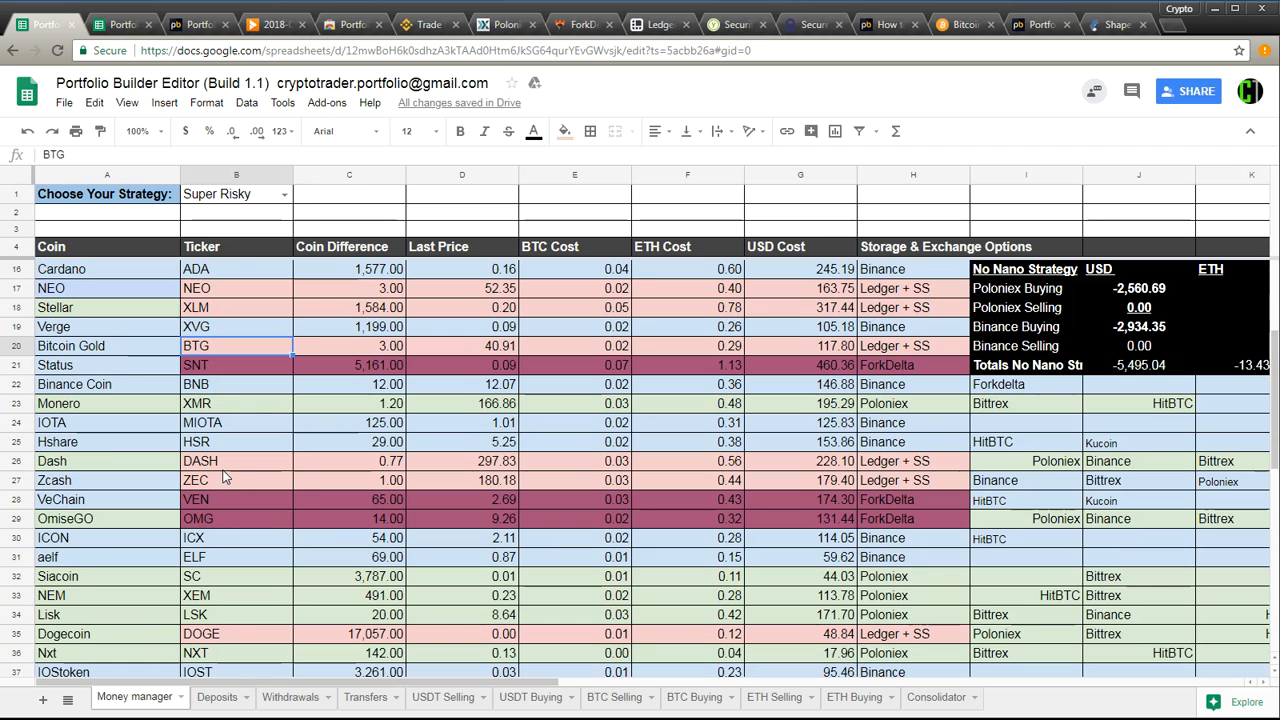
{"action": "left_click", "coordinate": [220, 405]}
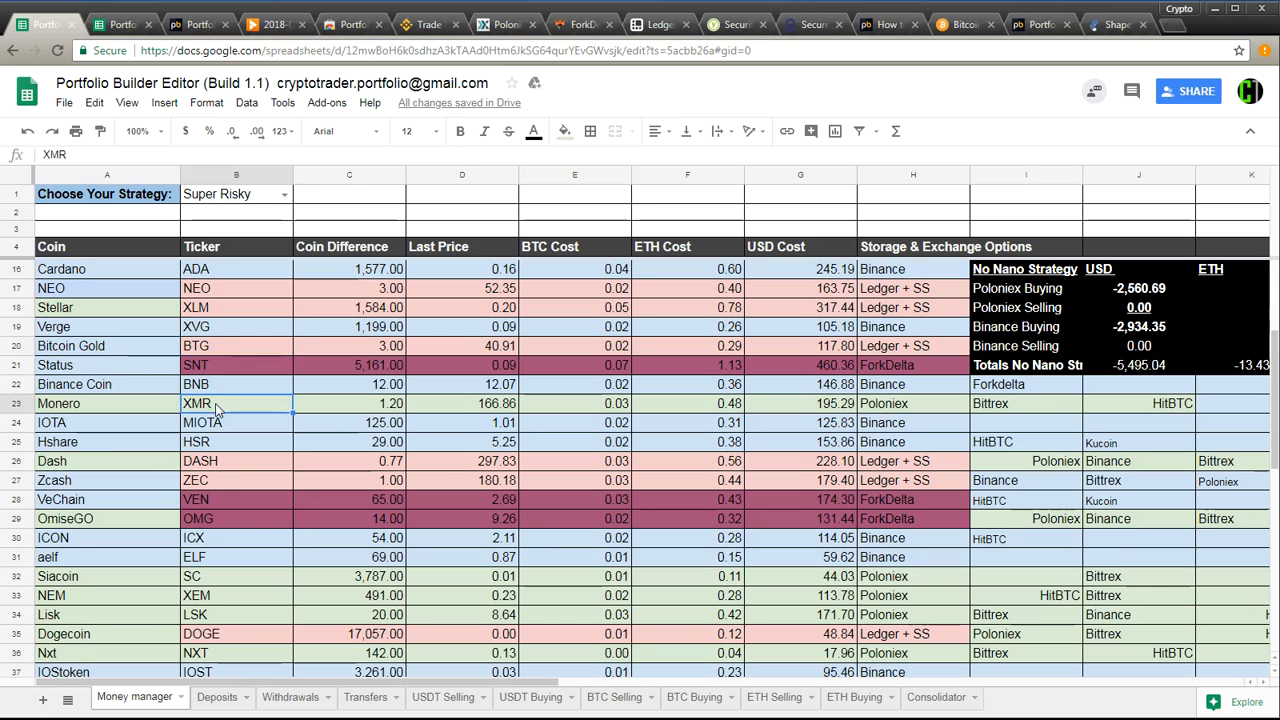
{"action": "left_click", "coordinate": [209, 465]}
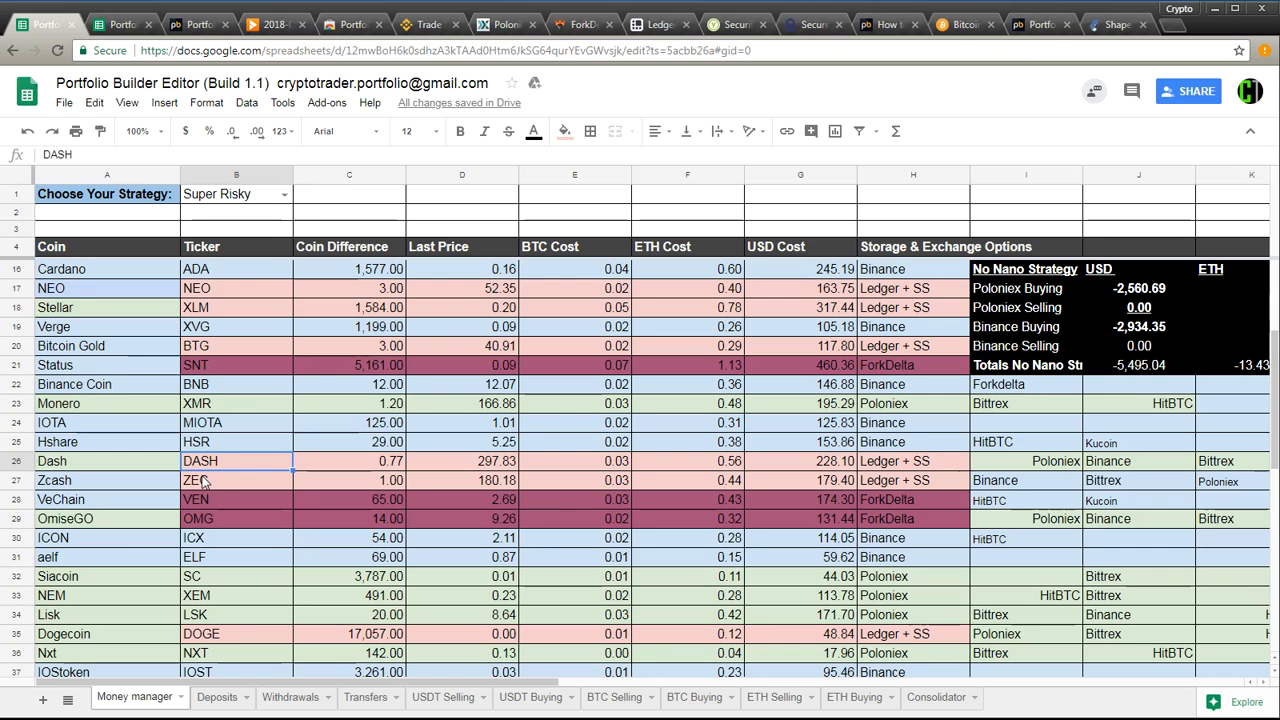
{"action": "left_click", "coordinate": [199, 482]}
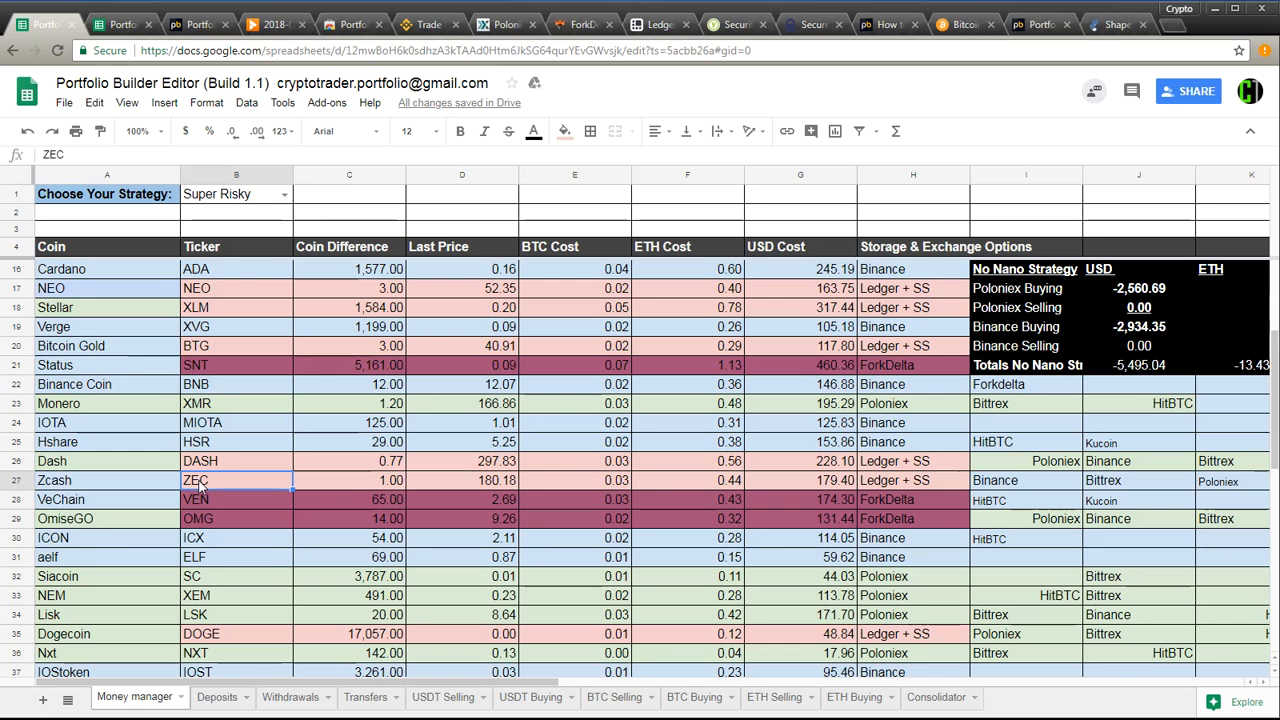
Step: Continue through the Ticker column, pointing out DOGE, STRAT, DGB and the block from KMD to PIVX
{"action": "scroll", "coordinate": [228, 495], "scroll_direction": "up", "scroll_amount": 4}
{"action": "scroll", "coordinate": [228, 495], "scroll_direction": "down", "scroll_amount": 6}
{"action": "left_click", "coordinate": [202, 503]}
{"action": "scroll", "coordinate": [202, 508], "scroll_direction": "down", "scroll_amount": 2}
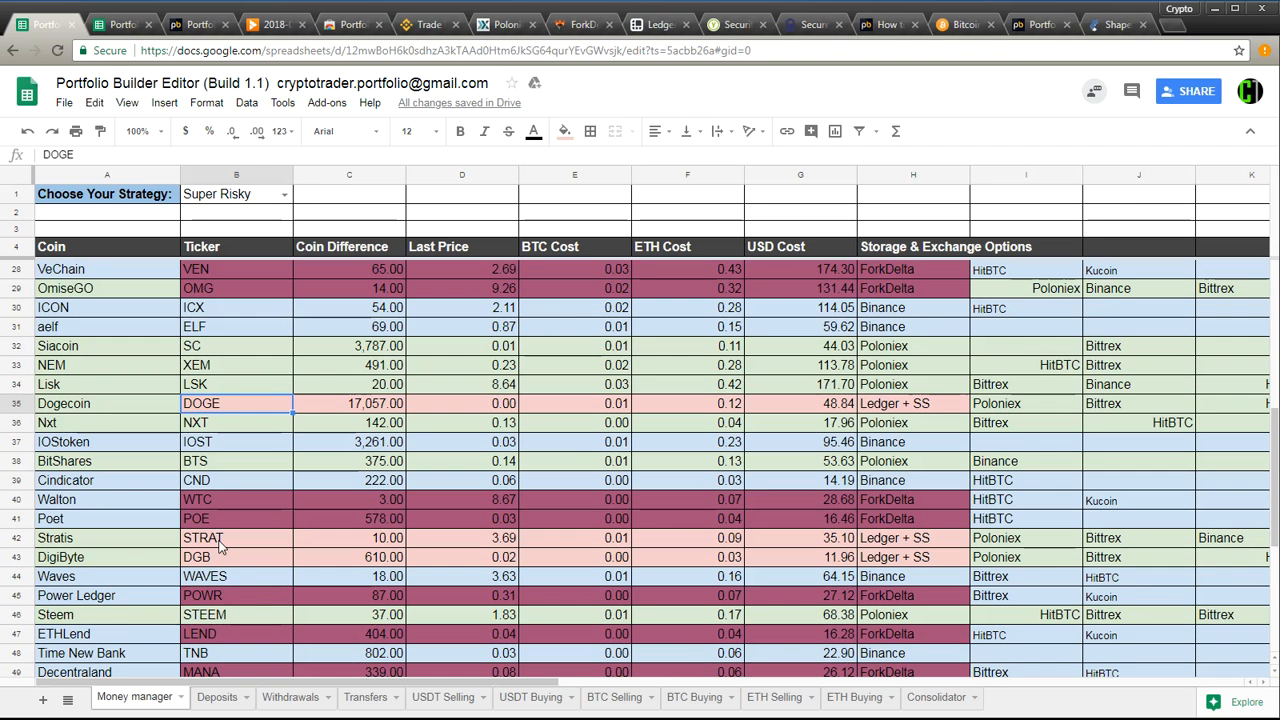
{"action": "left_click", "coordinate": [224, 540]}
{"action": "scroll", "coordinate": [225, 541], "scroll_direction": "down", "scroll_amount": 2}
{"action": "key", "text": "Down"}
{"action": "scroll", "coordinate": [225, 548], "scroll_direction": "down", "scroll_amount": 3}
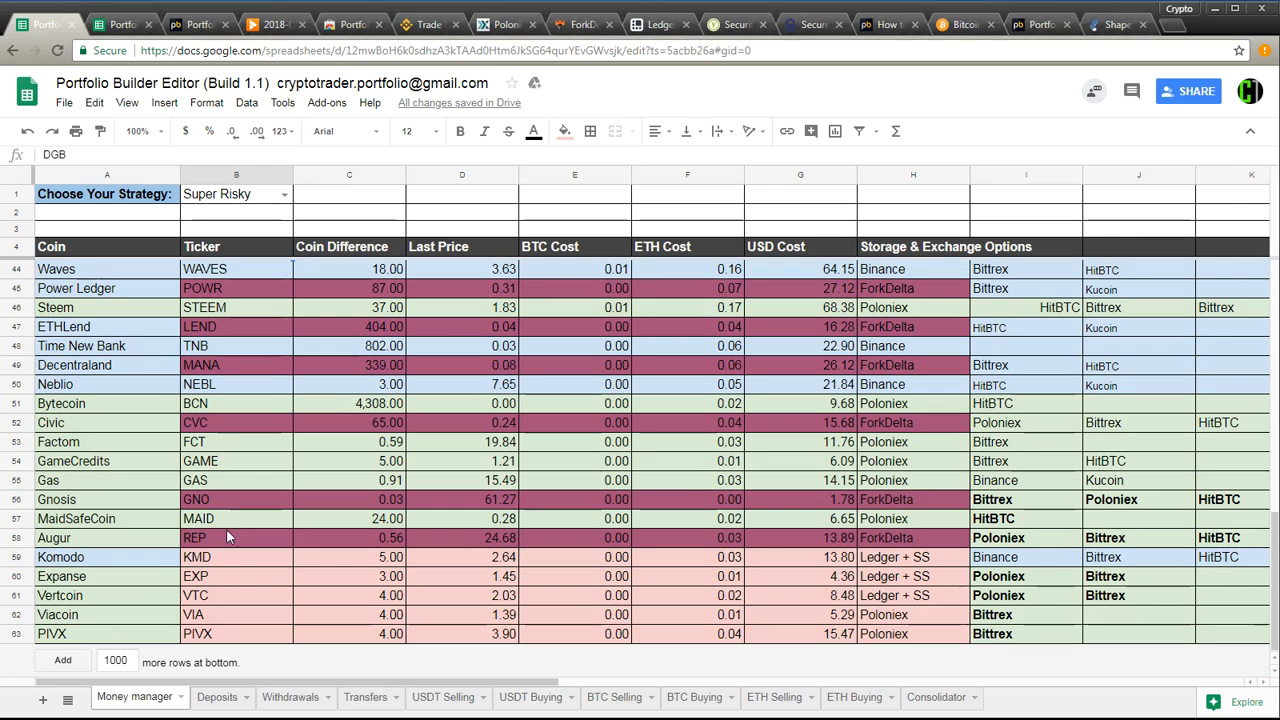
{"action": "left_click_drag", "start_coordinate": [228, 558], "coordinate": [222, 634]}
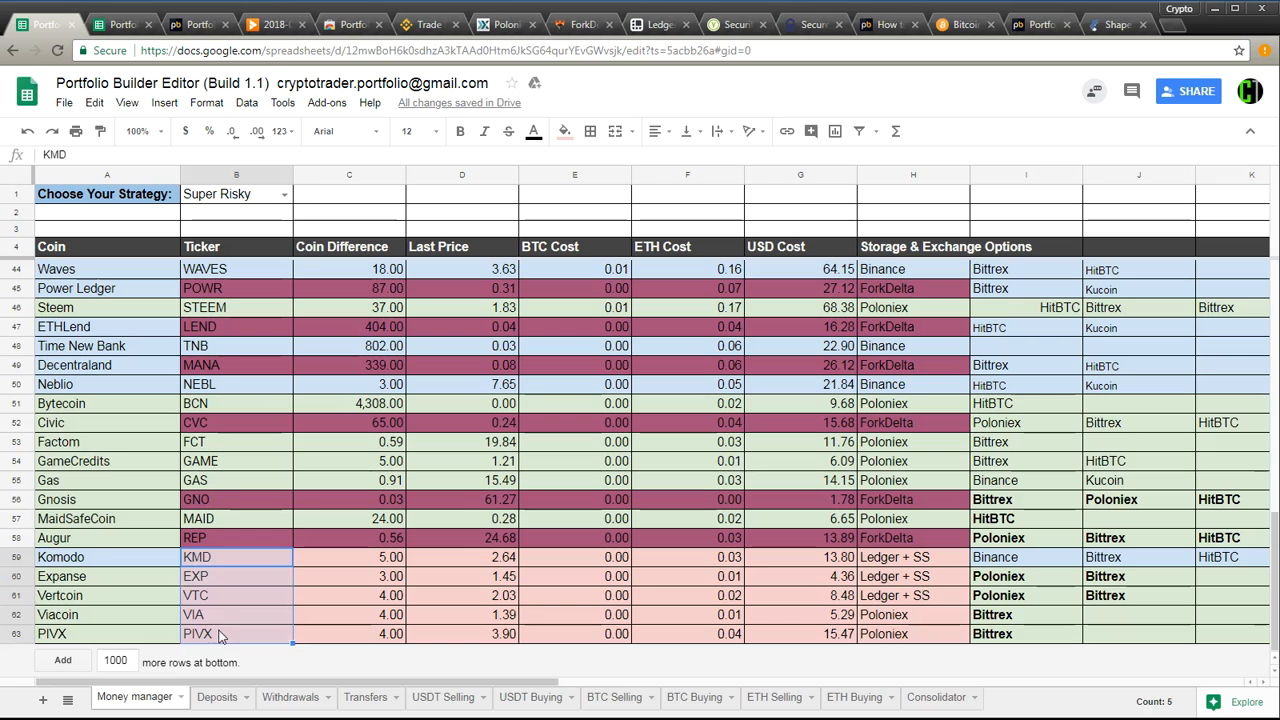
Step: Point out Ripple's Ledger + SS option and show the How To Use Shapeshift And Changelly guide before returning to the Money manager sheet
{"action": "scroll", "coordinate": [225, 612], "scroll_direction": "up", "scroll_amount": 12}
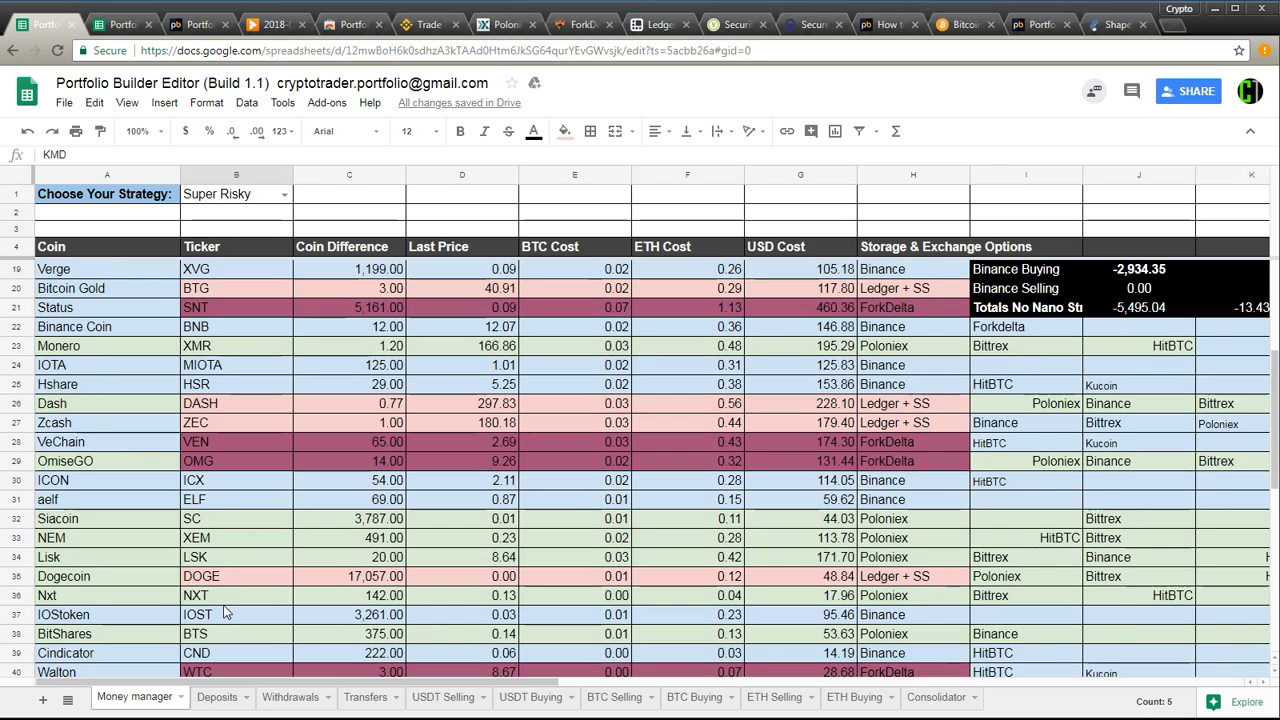
{"action": "scroll", "coordinate": [228, 613], "scroll_direction": "up", "scroll_amount": 2}
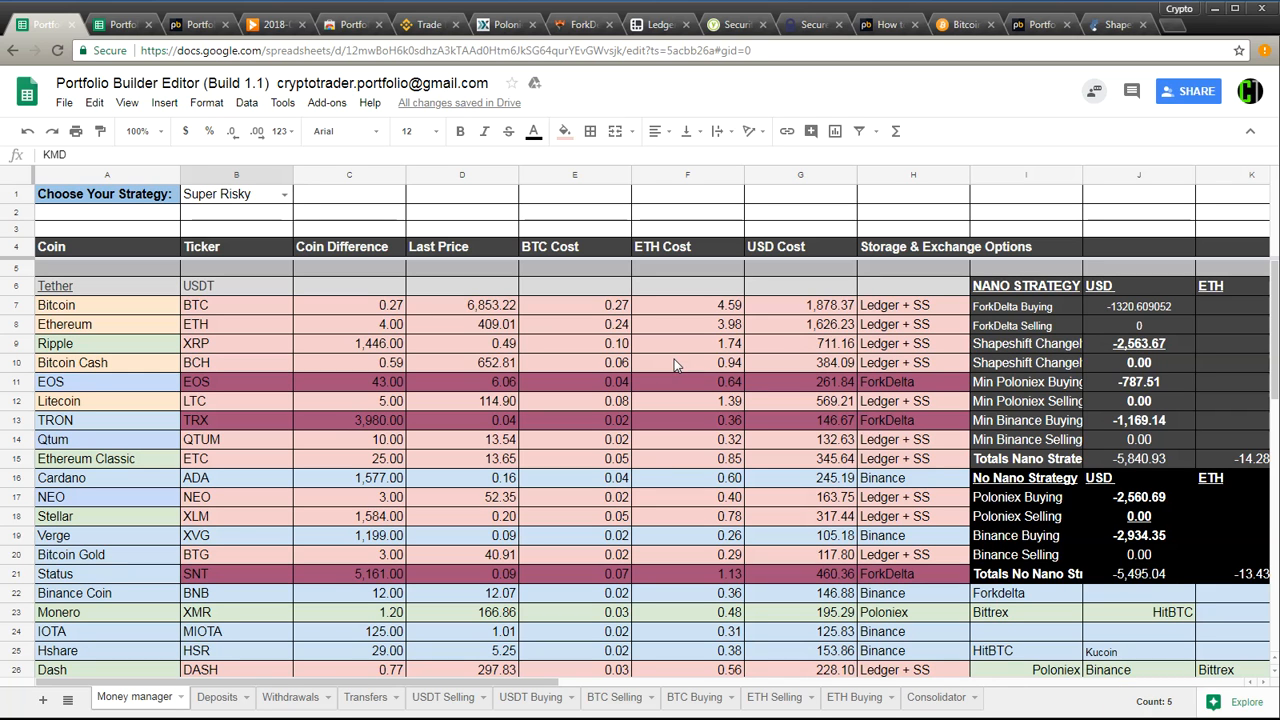
{"action": "left_click", "coordinate": [916, 345]}
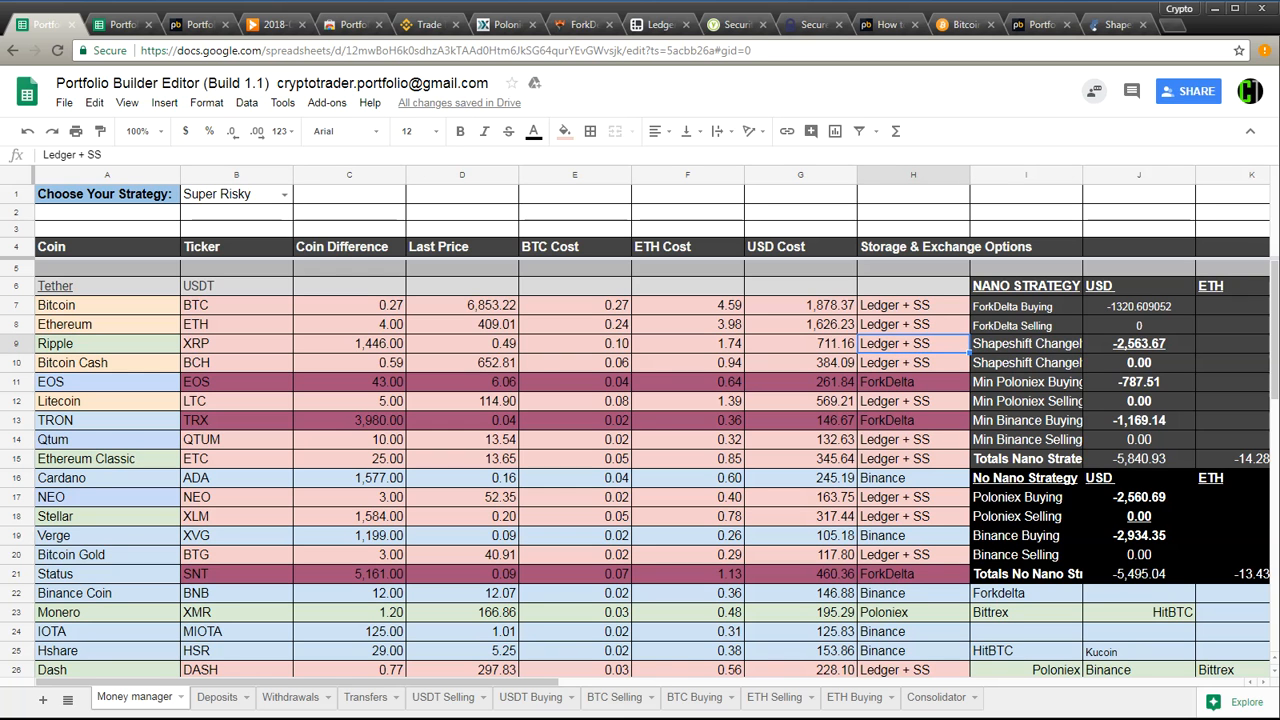
{"action": "left_click", "coordinate": [888, 24]}
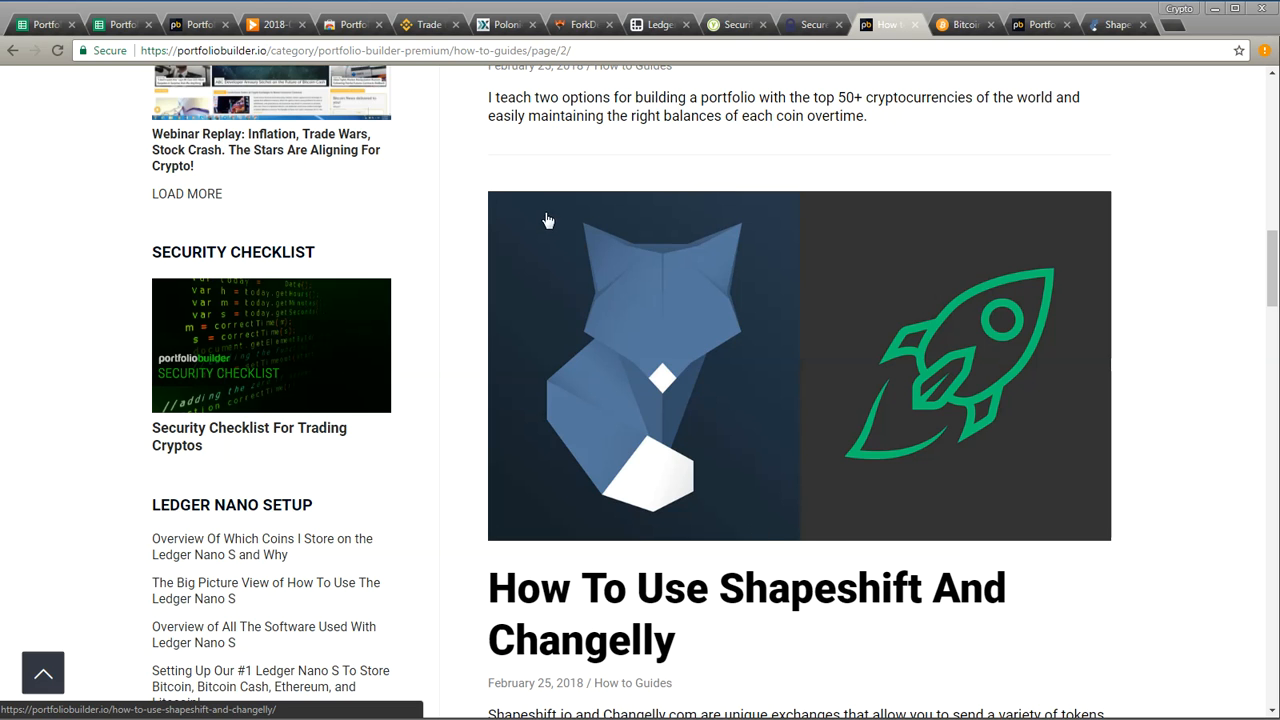
{"action": "left_click", "coordinate": [118, 26]}
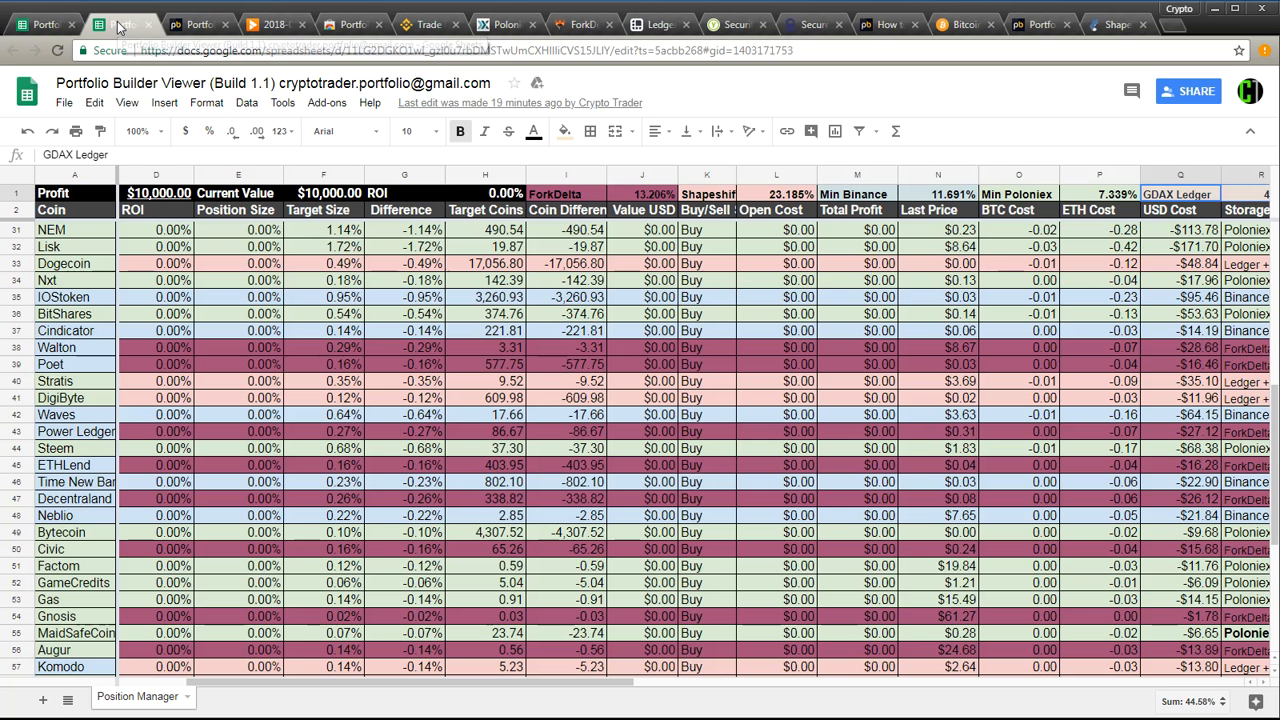
{"action": "left_click", "coordinate": [40, 28]}
Step: Point out the EOS row from its ticker to its storage option, and TRON's ForkDelta cell
{"action": "left_click", "coordinate": [226, 441]}
{"action": "left_click_drag", "start_coordinate": [222, 385], "coordinate": [929, 384]}
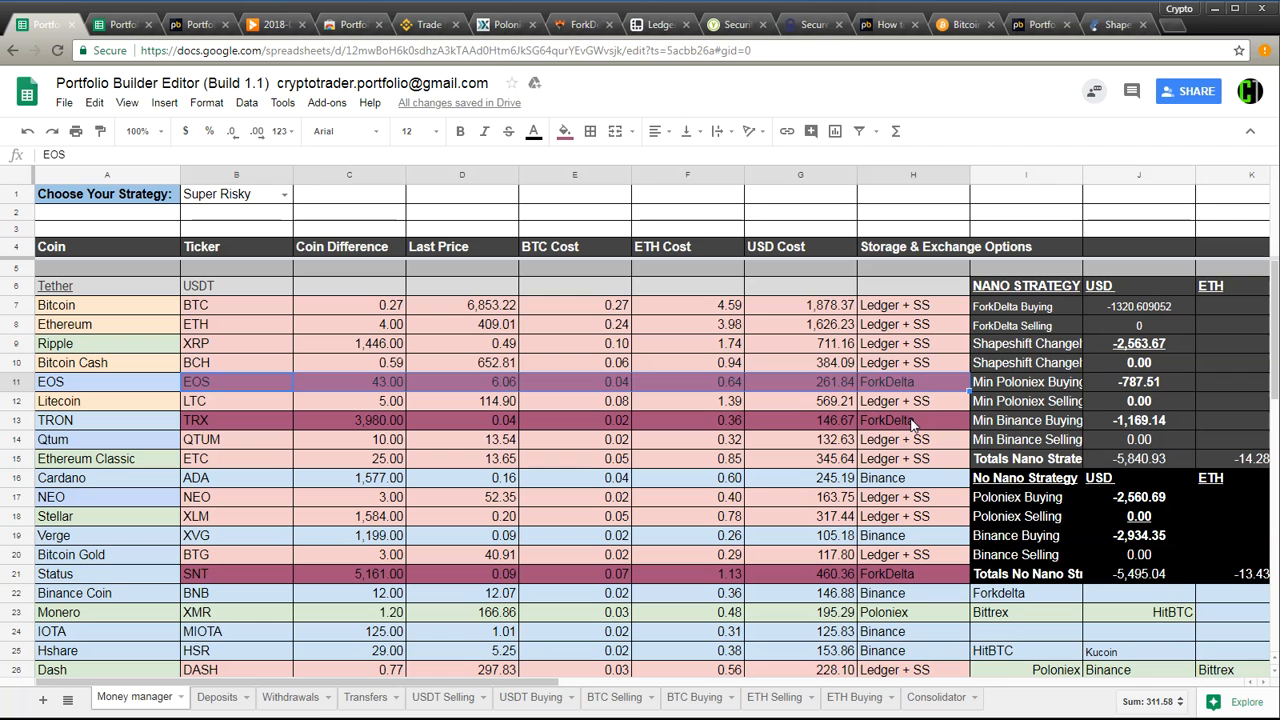
{"action": "left_click", "coordinate": [912, 424]}
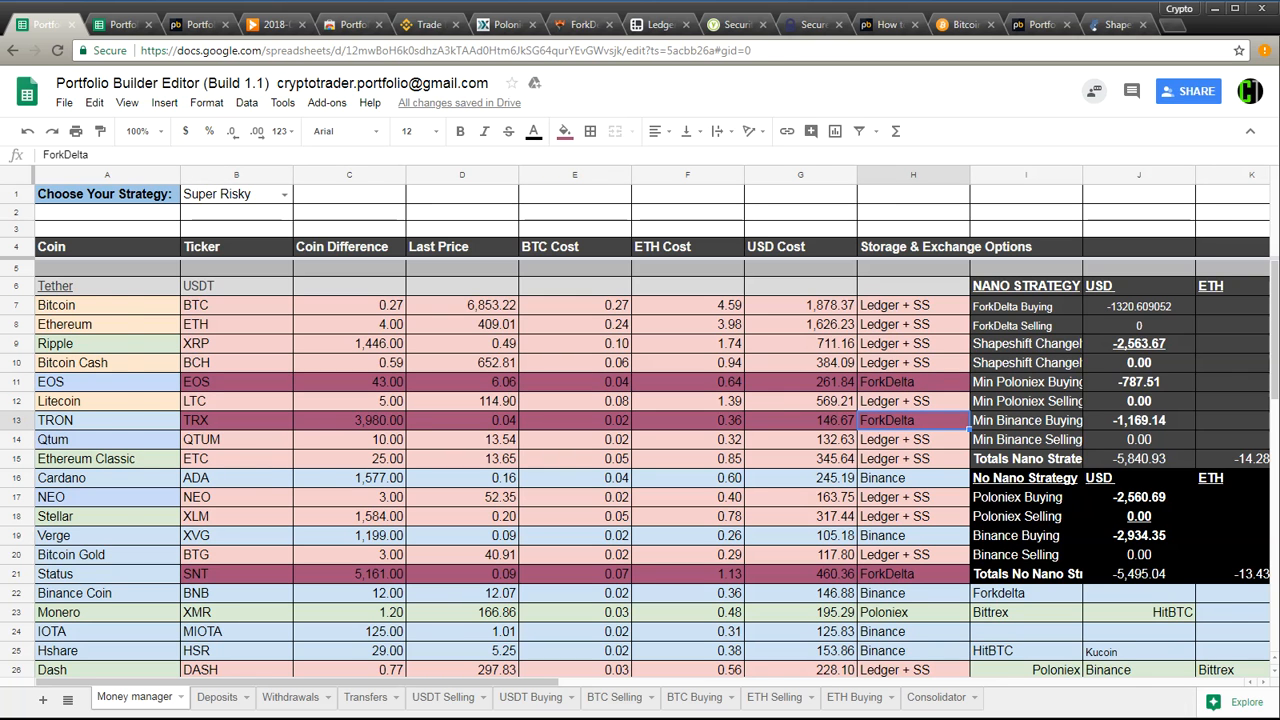
Step: Show the Transfers sheet and highlight the table of coins to buy at ForkDelta and store at MyEtherWallet
{"action": "left_click", "coordinate": [366, 698]}
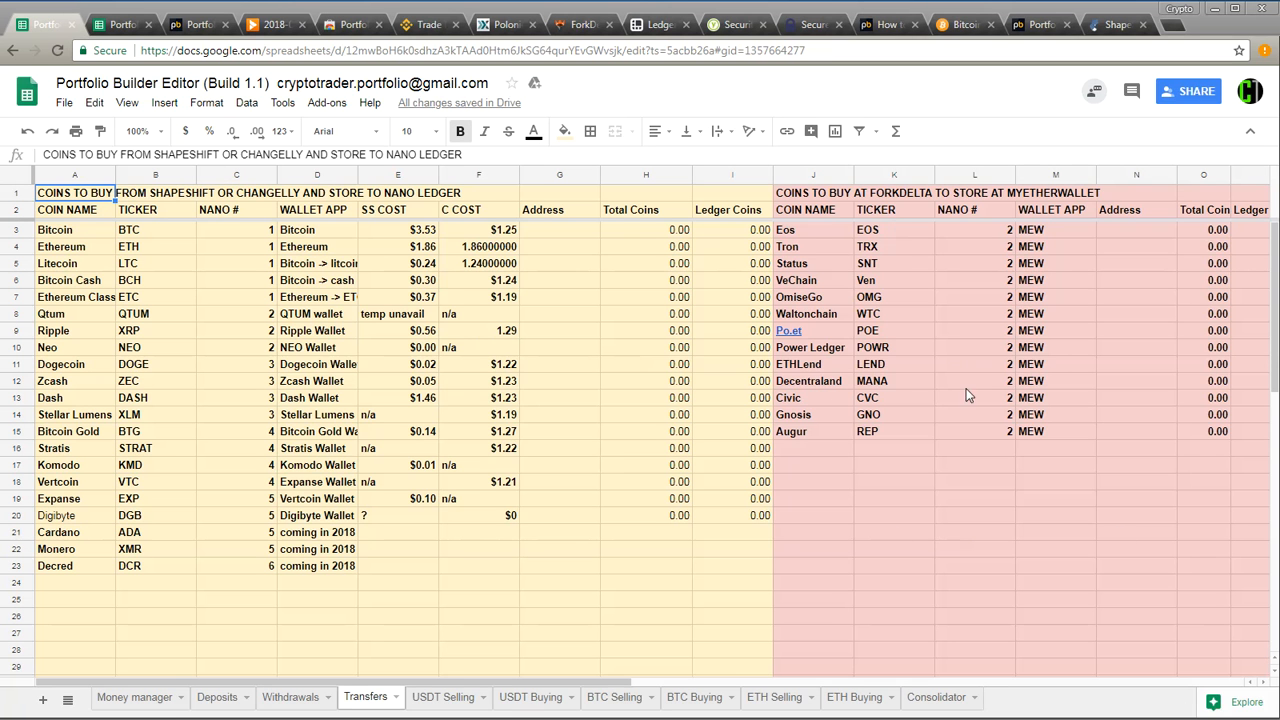
{"action": "left_click_drag", "start_coordinate": [1210, 432], "coordinate": [813, 205]}
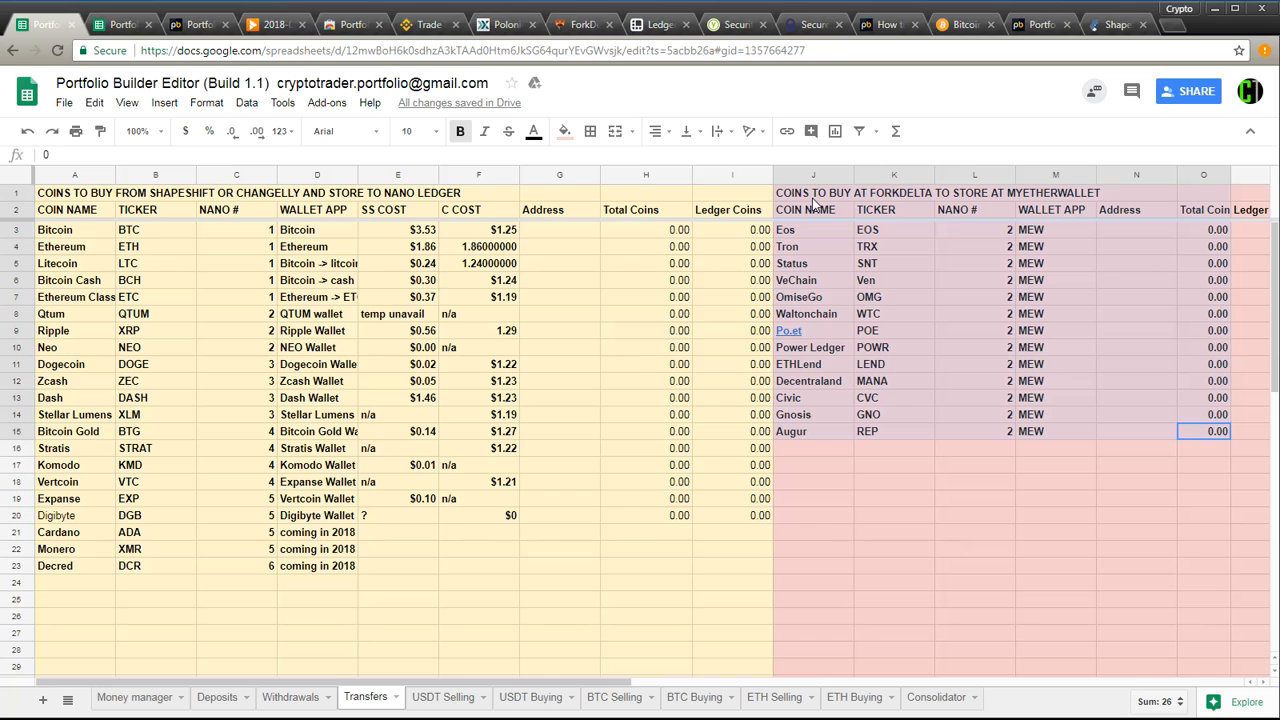
{"action": "left_click_drag", "start_coordinate": [813, 205], "coordinate": [813, 205]}
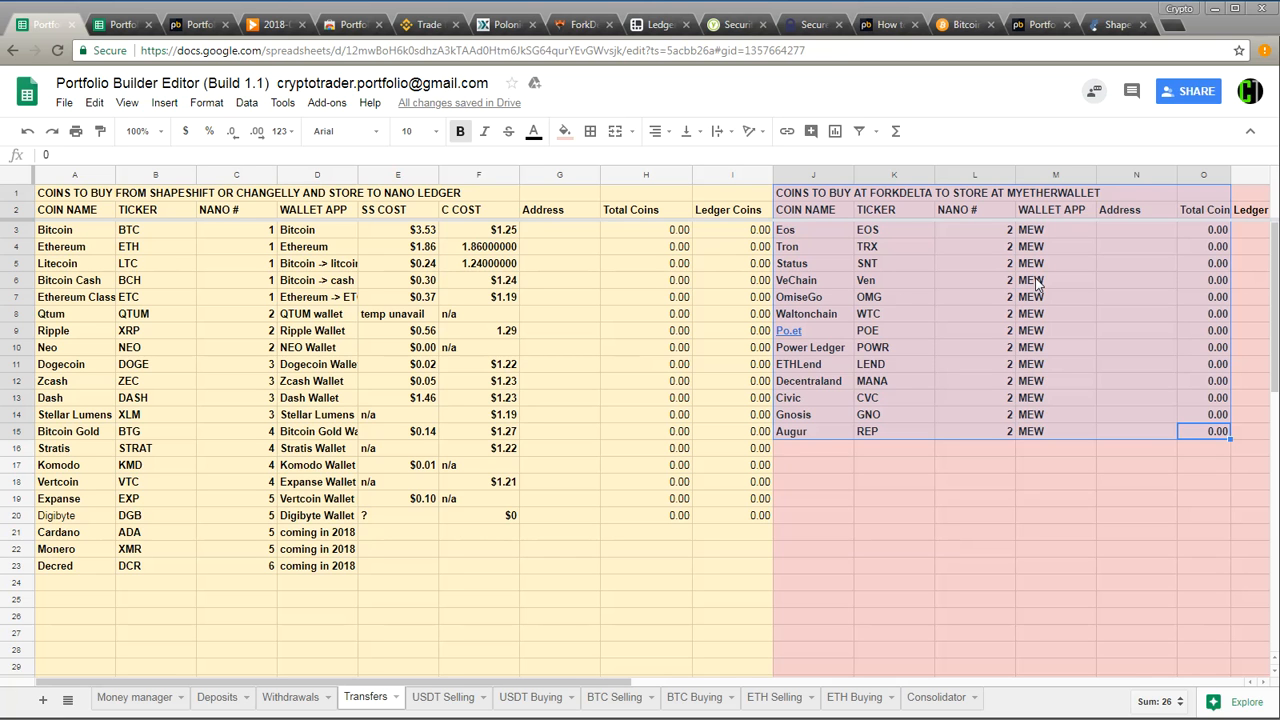
Step: Return to the Money manager sheet and highlight the coin names and tickers of Qtum and NEO
{"action": "left_click", "coordinate": [134, 697]}
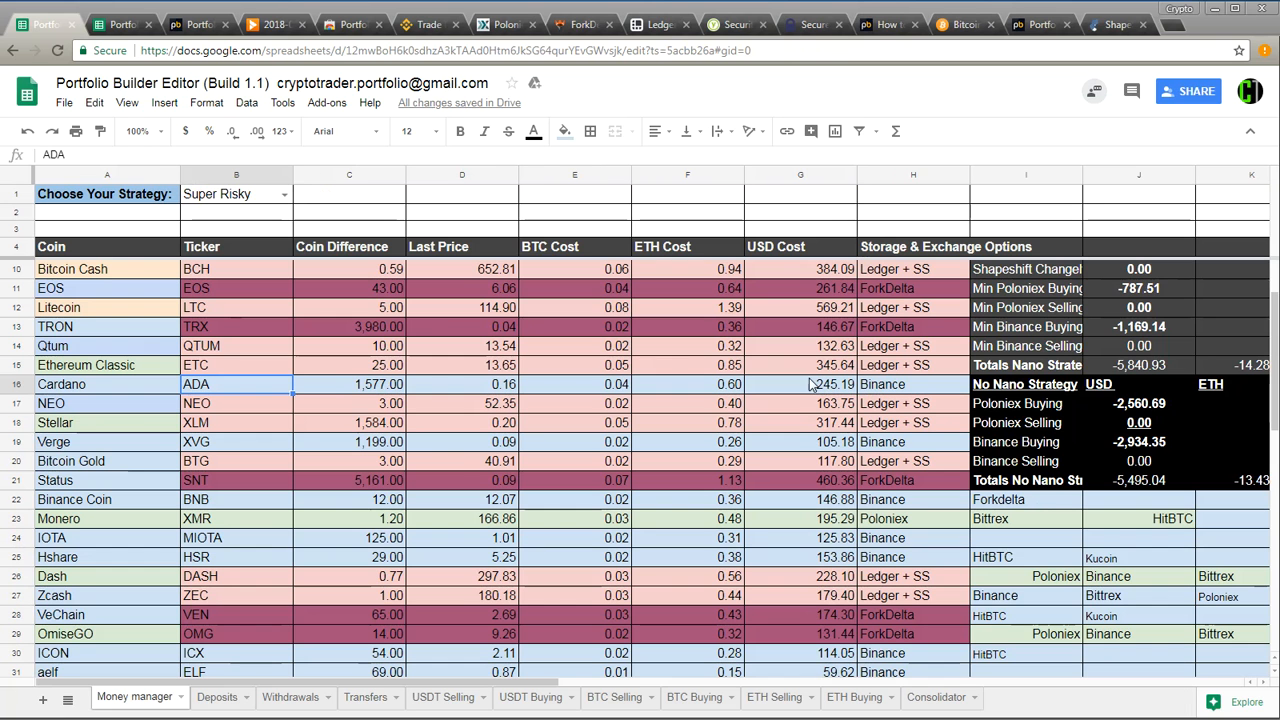
{"action": "left_click_drag", "start_coordinate": [220, 350], "coordinate": [55, 350]}
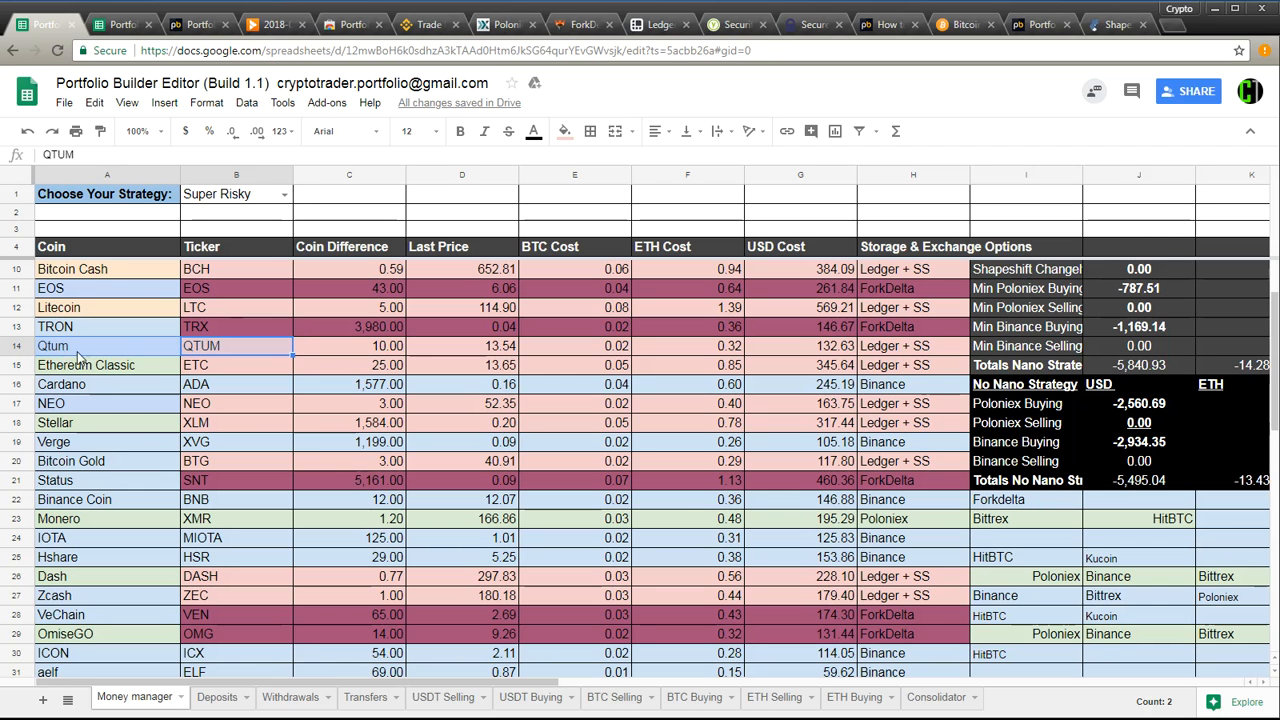
{"action": "left_click_drag", "start_coordinate": [187, 403], "coordinate": [145, 405]}
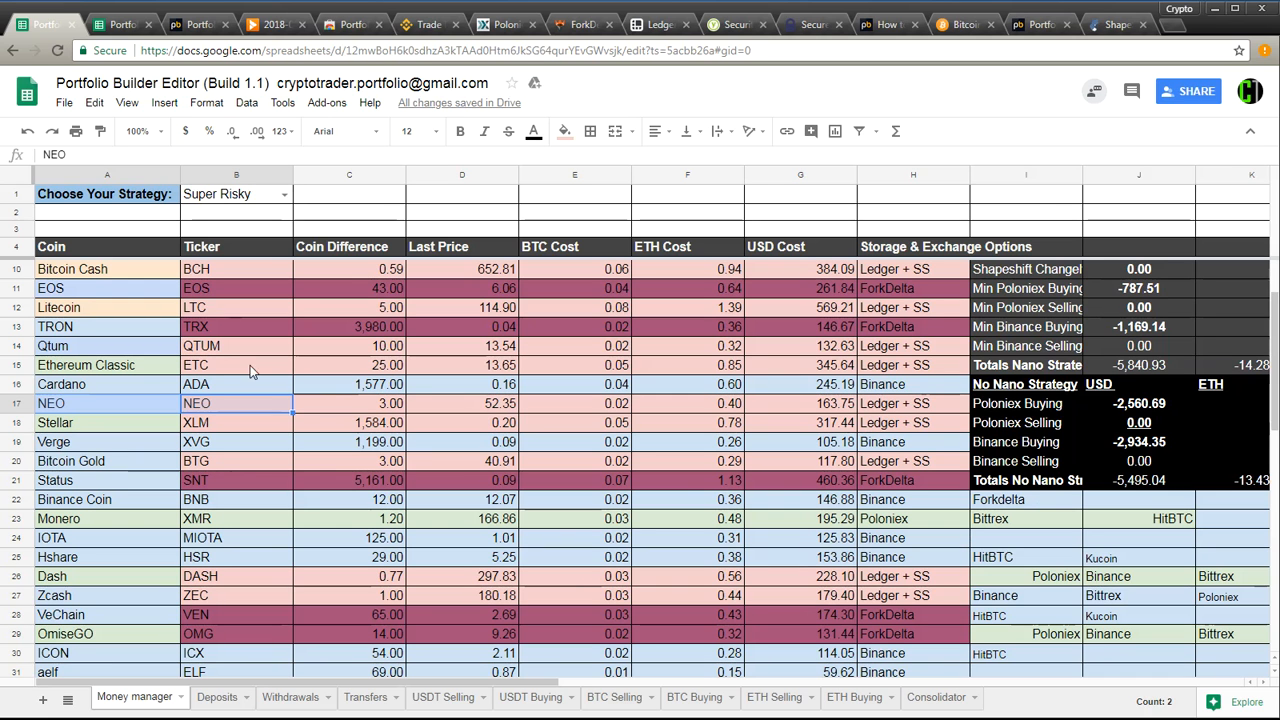
Step: Show the ForkDelta exchange, its account selection options and its list of tokens by volume
{"action": "left_click", "coordinate": [583, 25]}
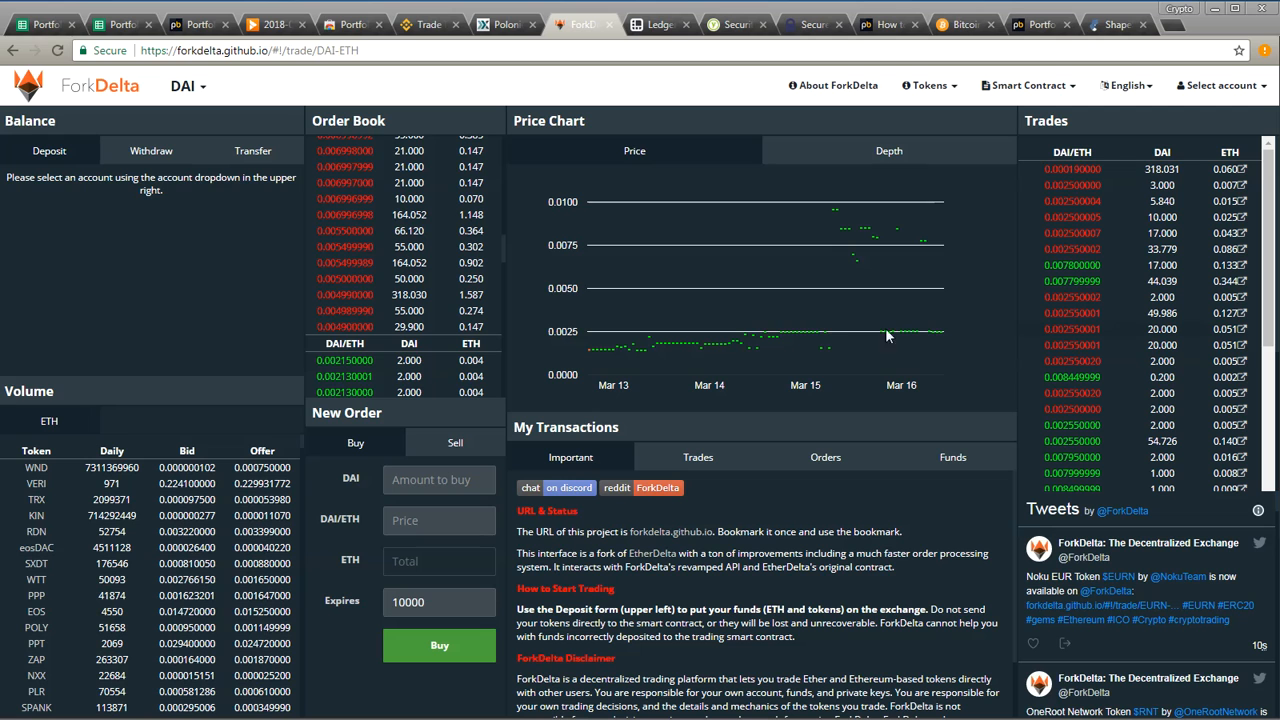
{"action": "left_click", "coordinate": [1247, 88]}
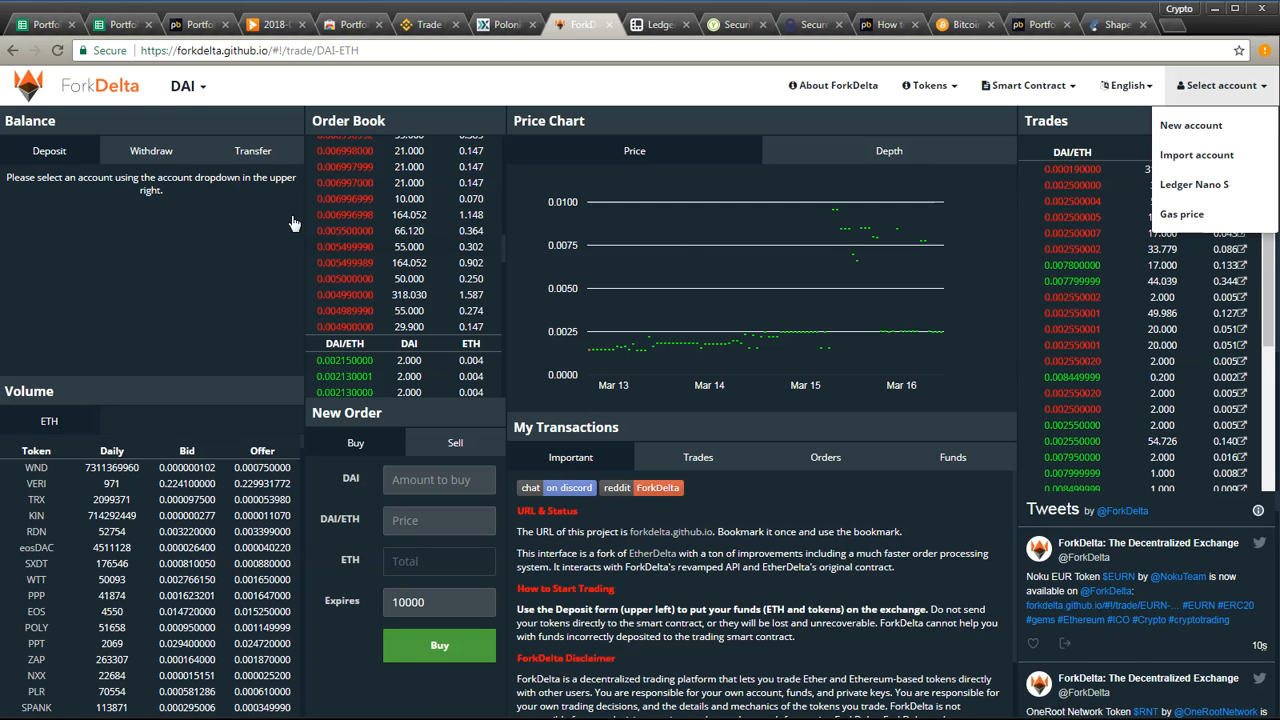
{"action": "scroll", "coordinate": [176, 541], "scroll_direction": "down", "scroll_amount": 5}
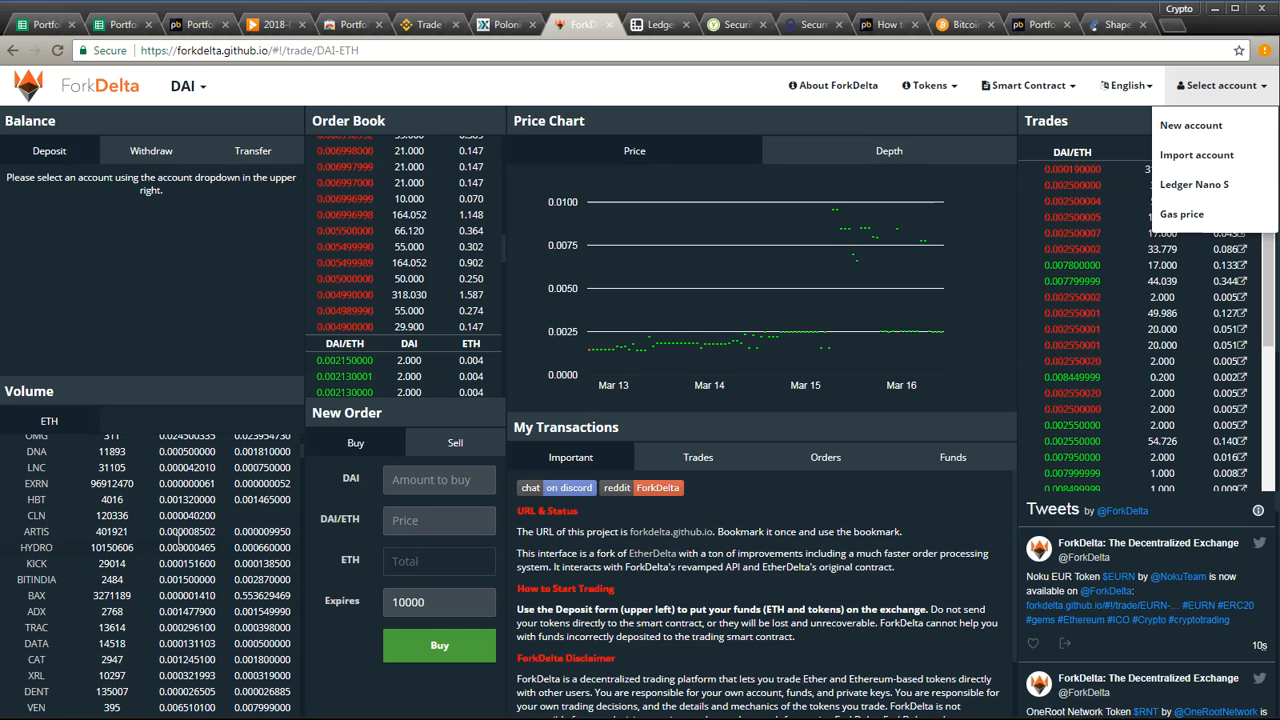
{"action": "scroll", "coordinate": [185, 541], "scroll_direction": "down", "scroll_amount": 3}
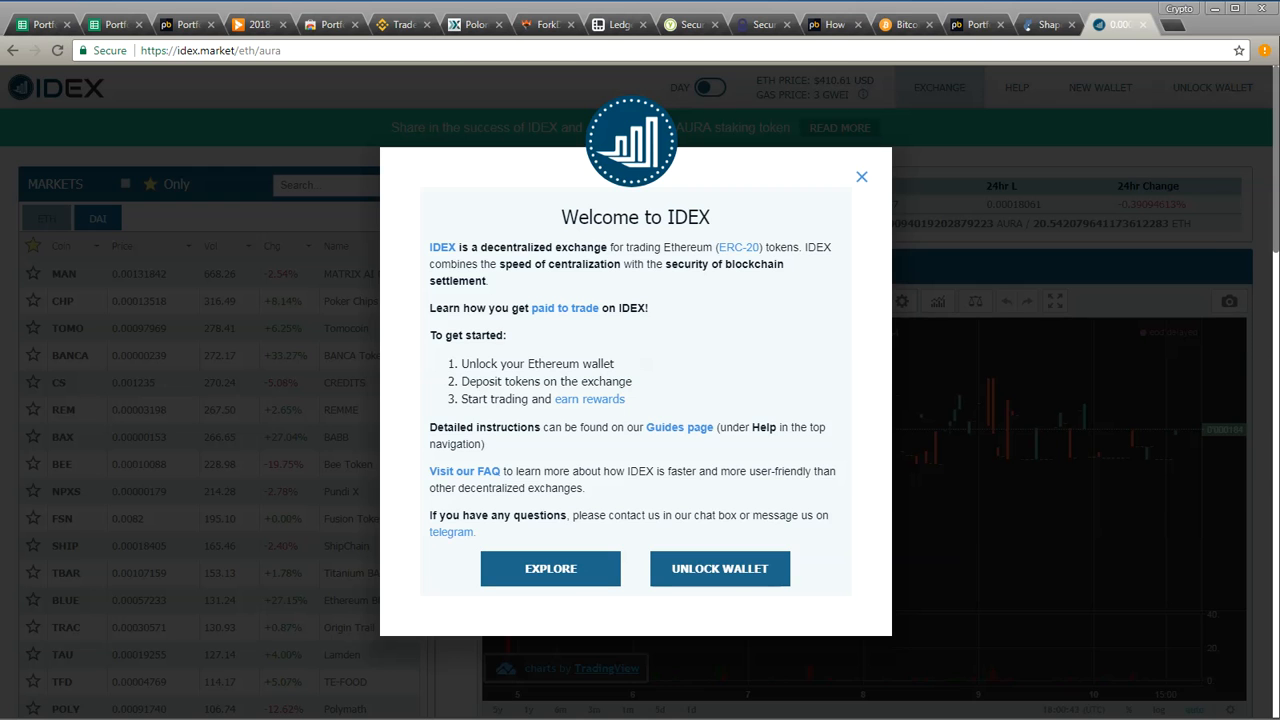
Step: Close the IDEX page and show the How To Use ForkDelta With MyEtherWallet guide
{"action": "key", "text": "ctrl+w"}
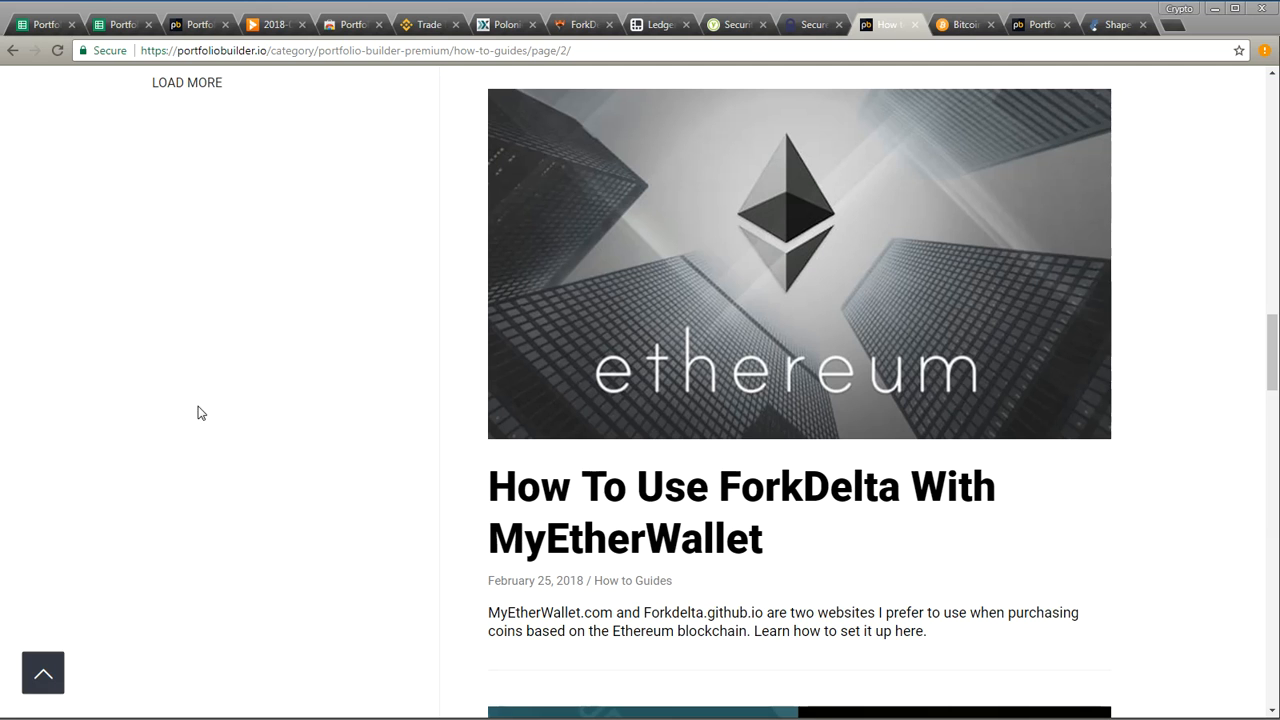
{"action": "scroll", "coordinate": [309, 417], "scroll_direction": "up", "scroll_amount": 2}
{"action": "scroll", "coordinate": [343, 460], "scroll_direction": "down", "scroll_amount": 1}
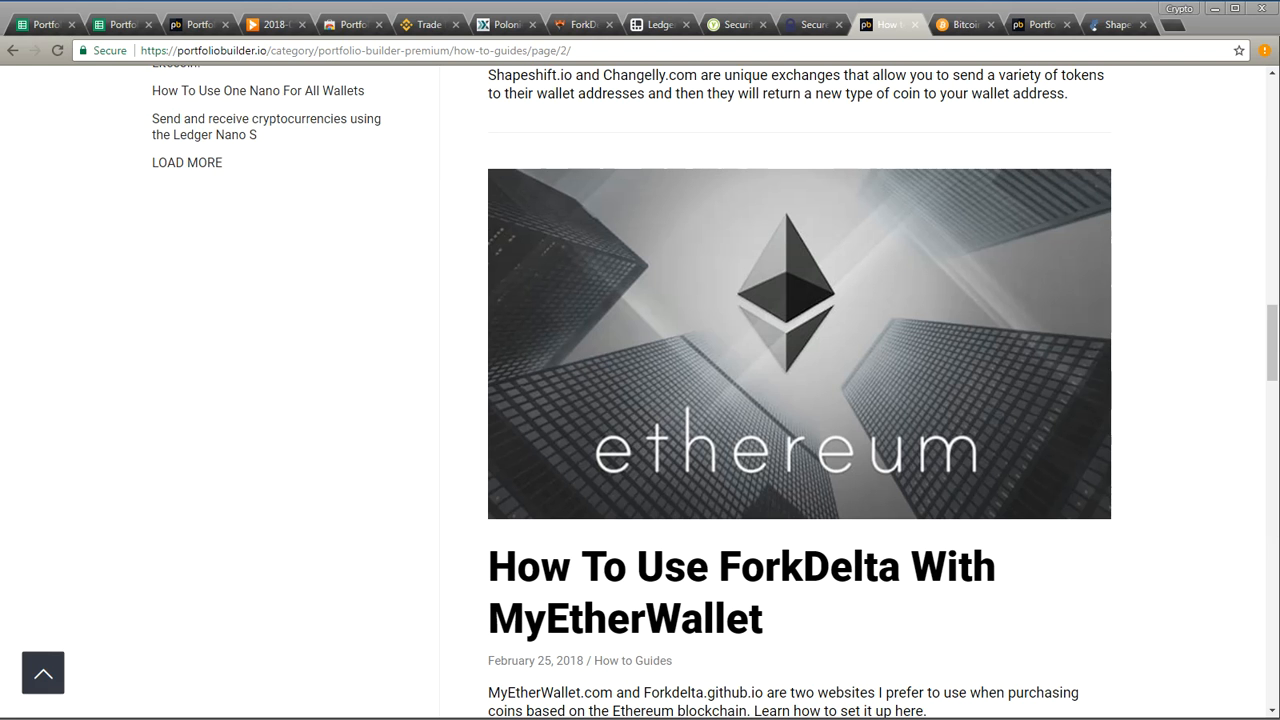
Step: Return to the Money manager sheet and point out the ADA and XMR tickers while reviewing the Binance and Poloniex coins
{"action": "key", "text": "ctrl+1"}
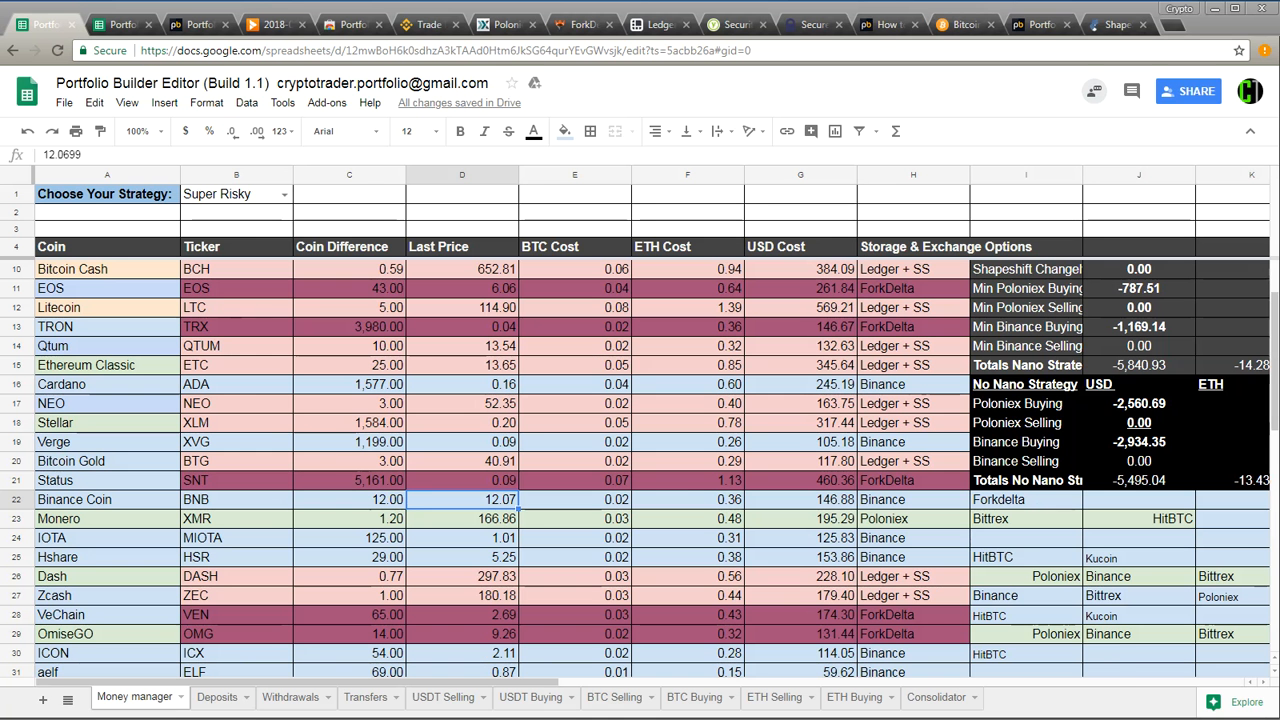
{"action": "left_click", "coordinate": [257, 385]}
{"action": "scroll", "coordinate": [265, 389], "scroll_direction": "down", "scroll_amount": 1}
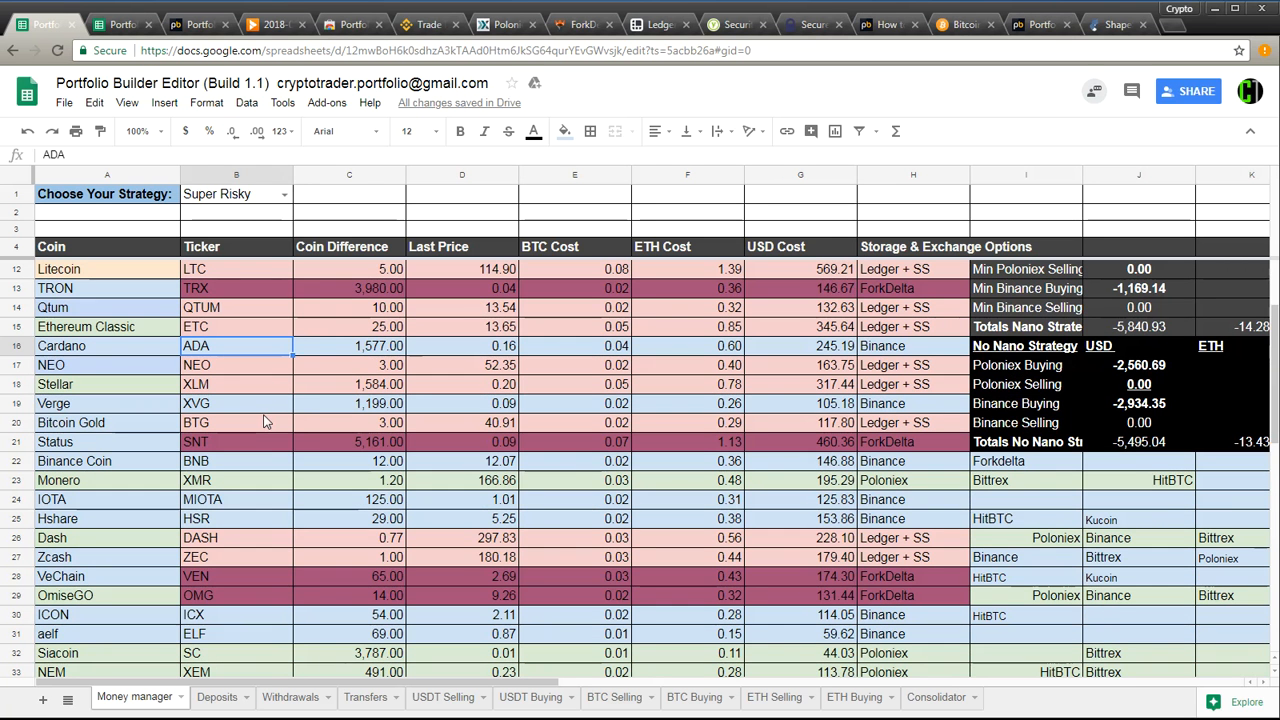
{"action": "left_click", "coordinate": [259, 484]}
{"action": "scroll", "coordinate": [262, 482], "scroll_direction": "down", "scroll_amount": 3}
{"action": "scroll", "coordinate": [275, 478], "scroll_direction": "down", "scroll_amount": 3}
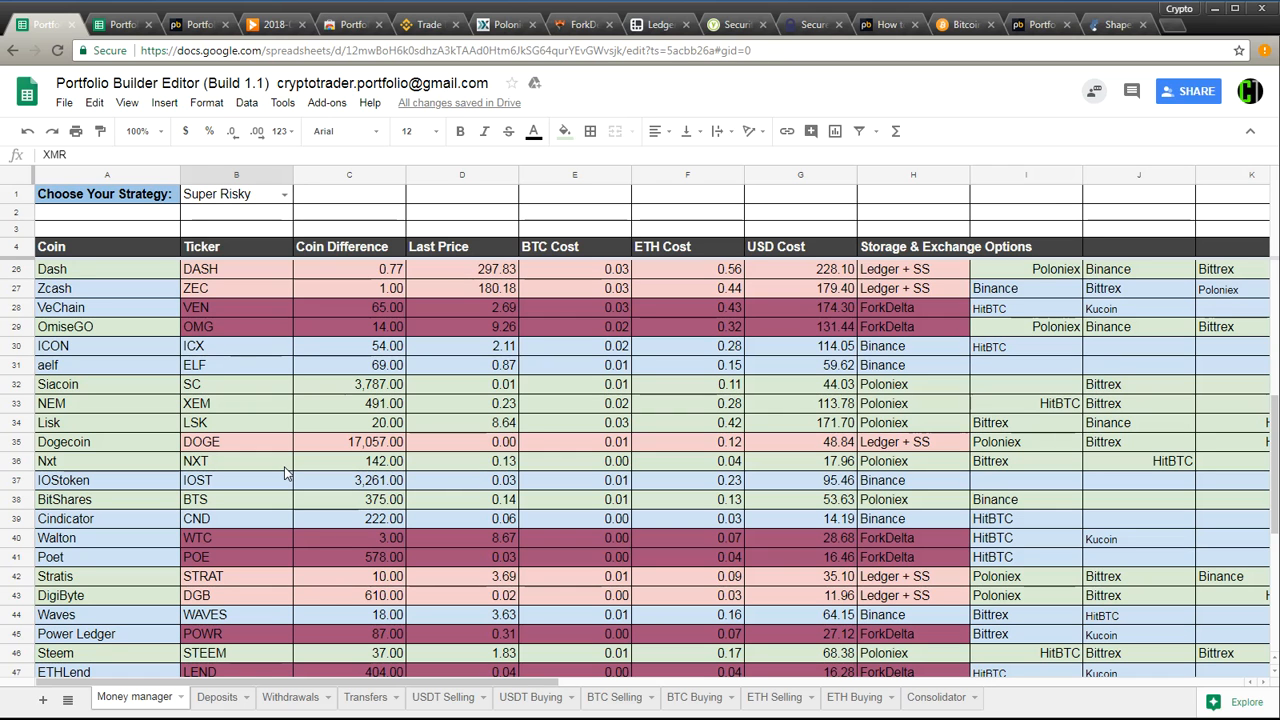
Step: View the available portfolio strategies, then close the list without choosing another one
{"action": "left_click", "coordinate": [266, 198]}
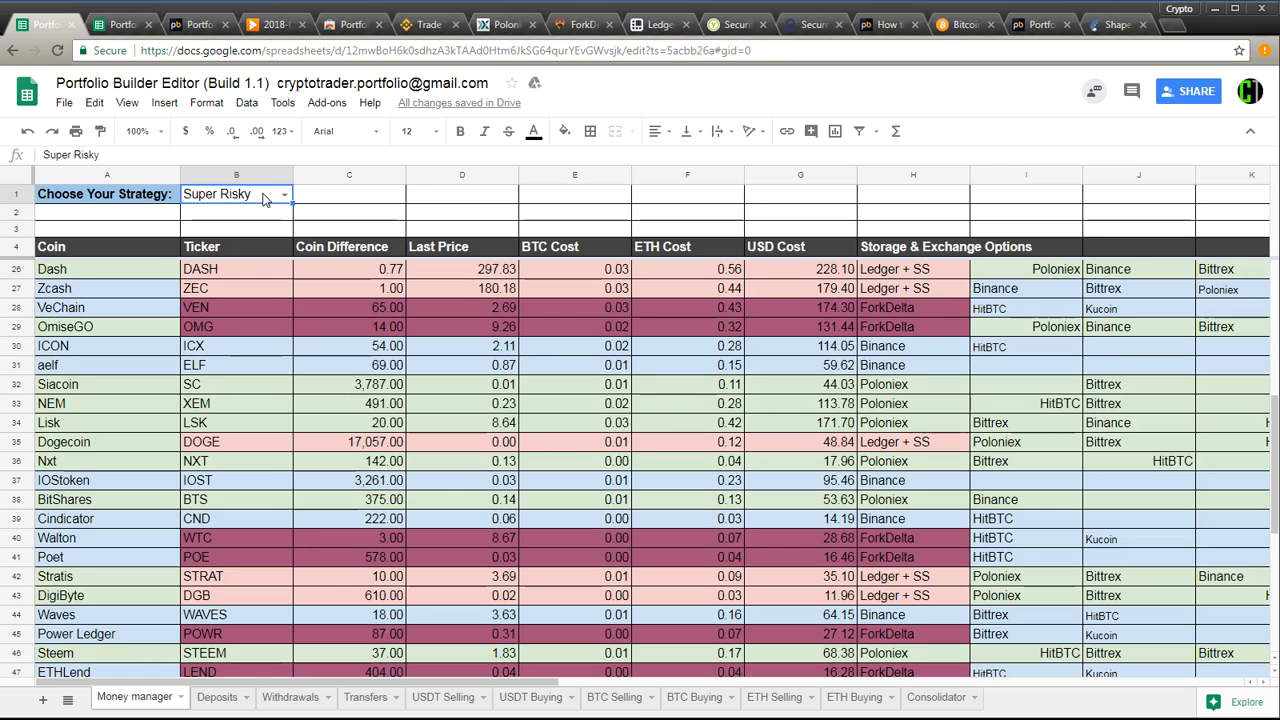
{"action": "left_click", "coordinate": [284, 195]}
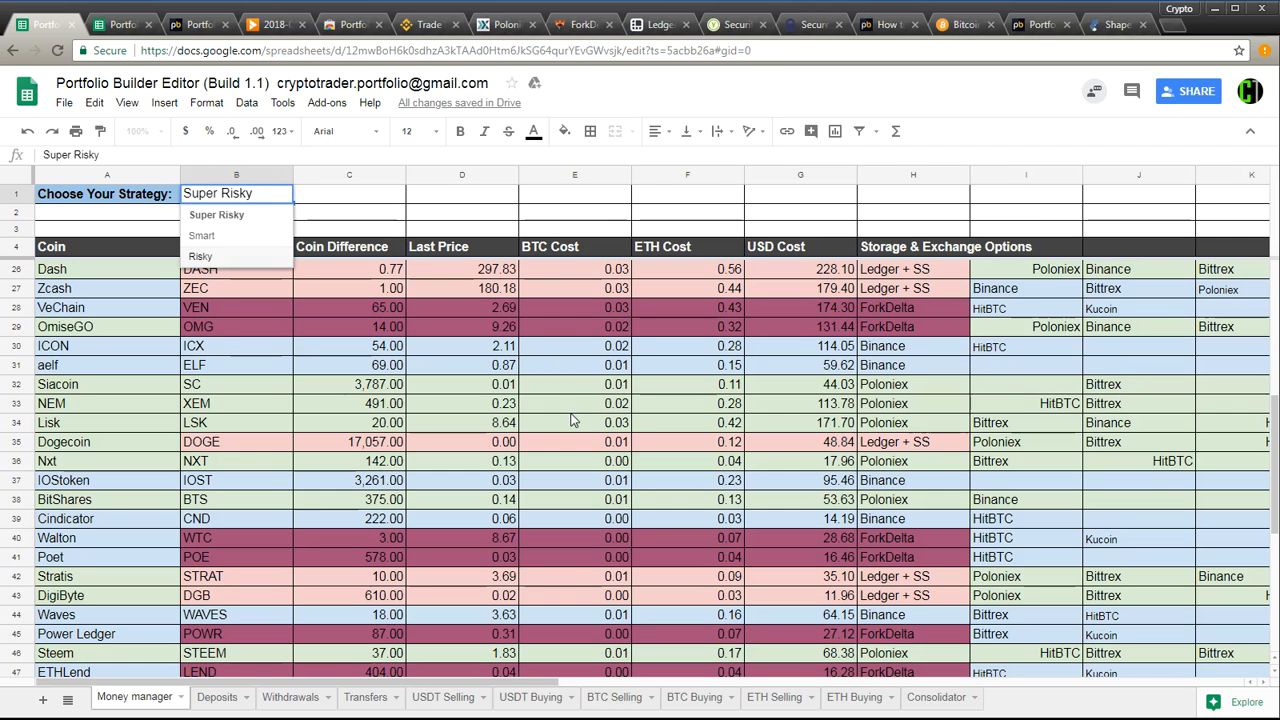
{"action": "left_click", "coordinate": [614, 386]}
Step: Point out the Coin Difference cells of Dogecoin and Cindicator
{"action": "scroll", "coordinate": [610, 386], "scroll_direction": "down", "scroll_amount": 4}
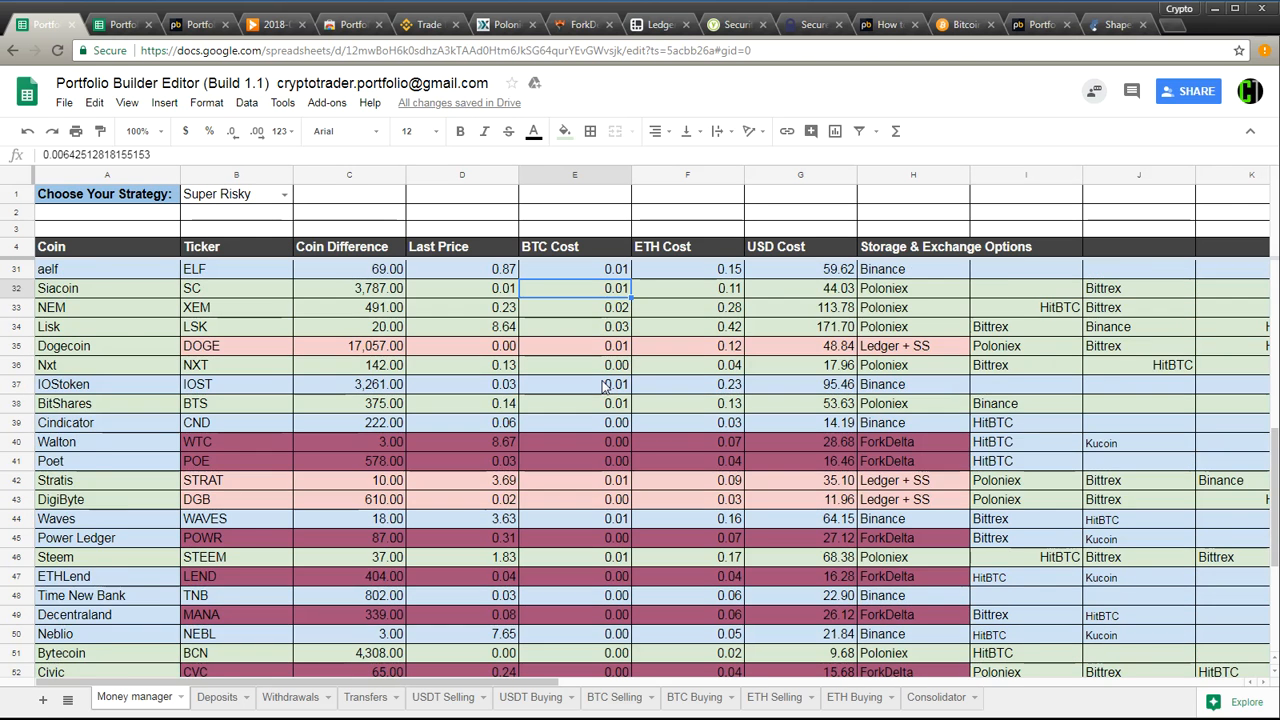
{"action": "scroll", "coordinate": [604, 386], "scroll_direction": "up", "scroll_amount": 2}
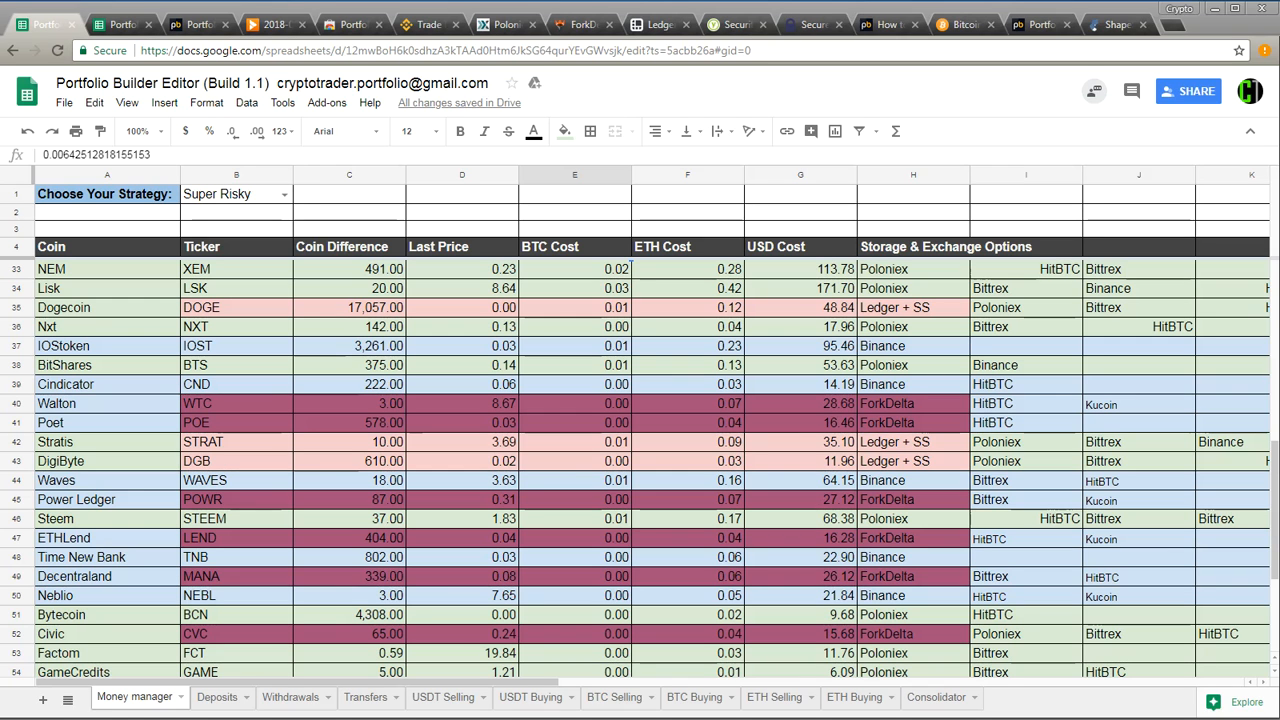
{"action": "left_click", "coordinate": [345, 310]}
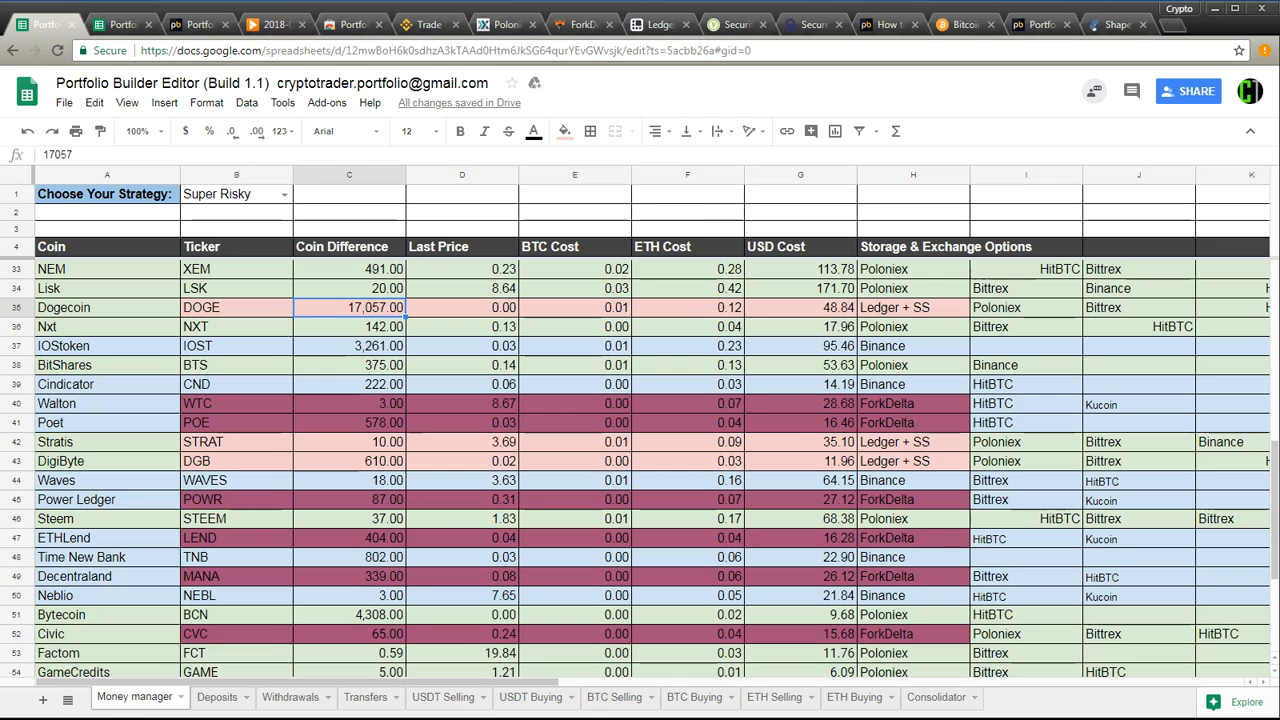
{"action": "left_click", "coordinate": [349, 385]}
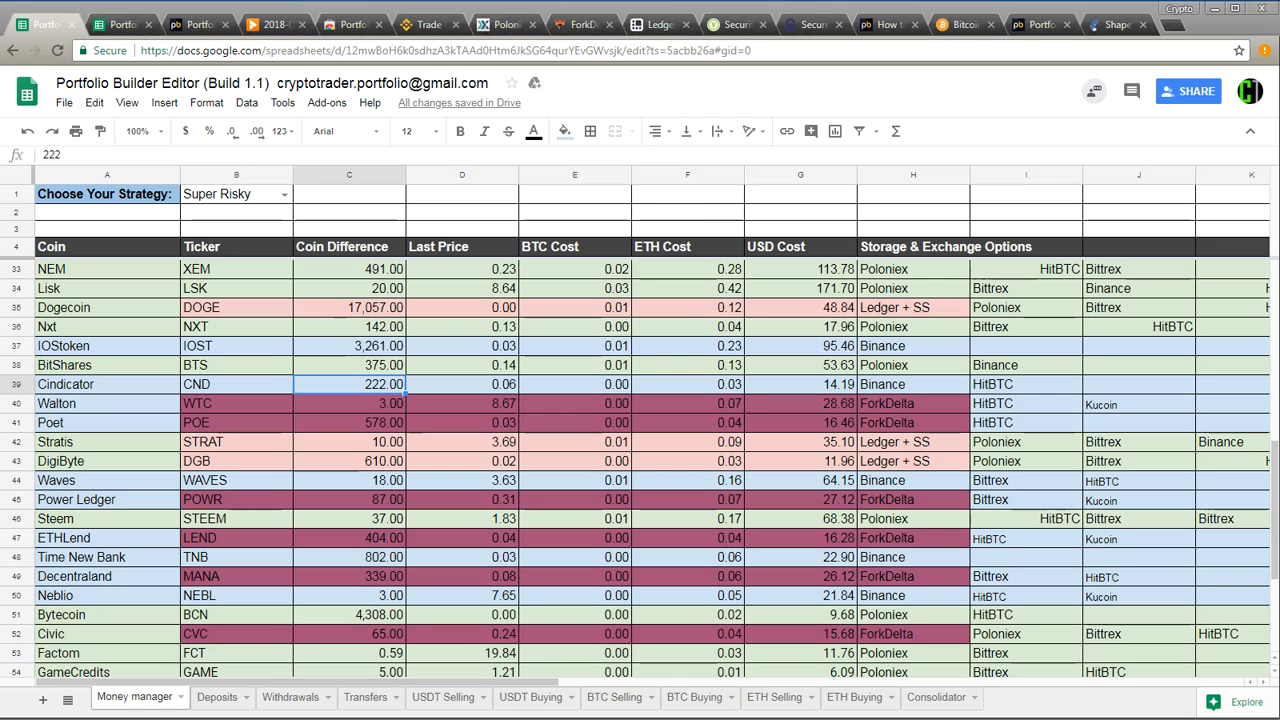
Step: Point out the DOGE, STRAT, POE and LEND tickers while reviewing the coin list down to its last row
{"action": "left_click", "coordinate": [190, 312]}
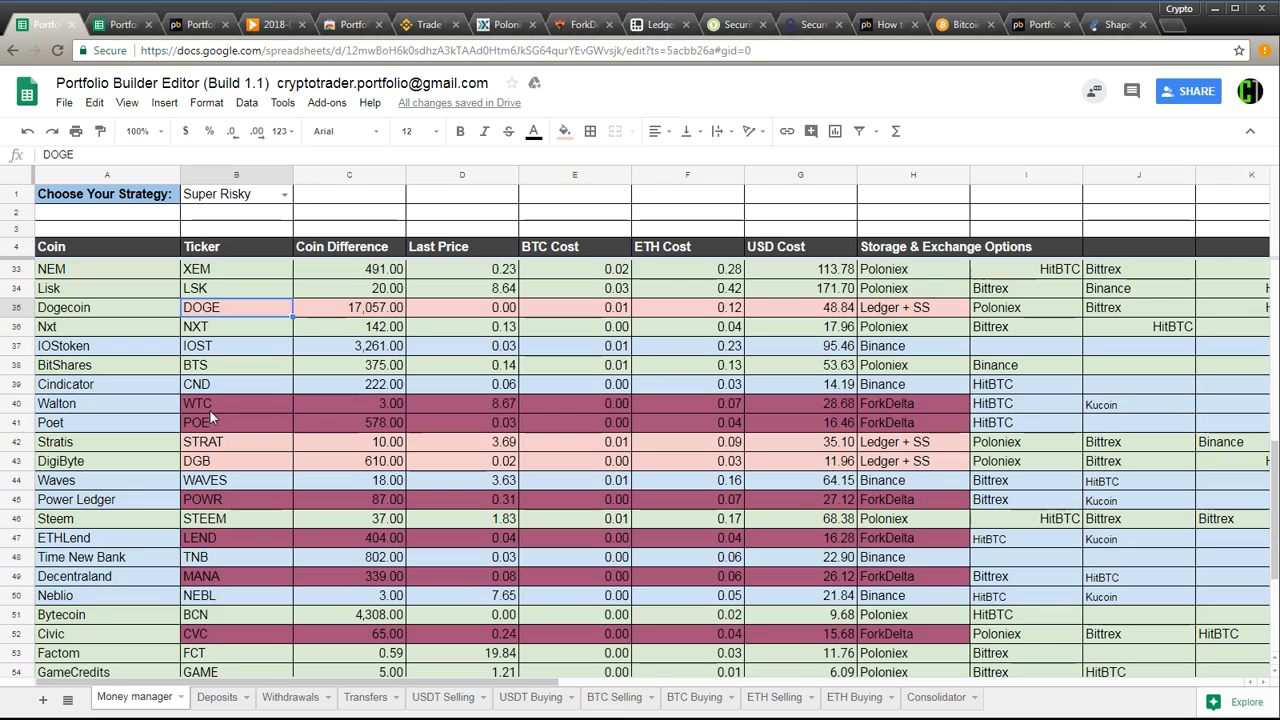
{"action": "left_click", "coordinate": [255, 449]}
{"action": "left_click", "coordinate": [235, 428]}
{"action": "scroll", "coordinate": [233, 430], "scroll_direction": "down", "scroll_amount": 3}
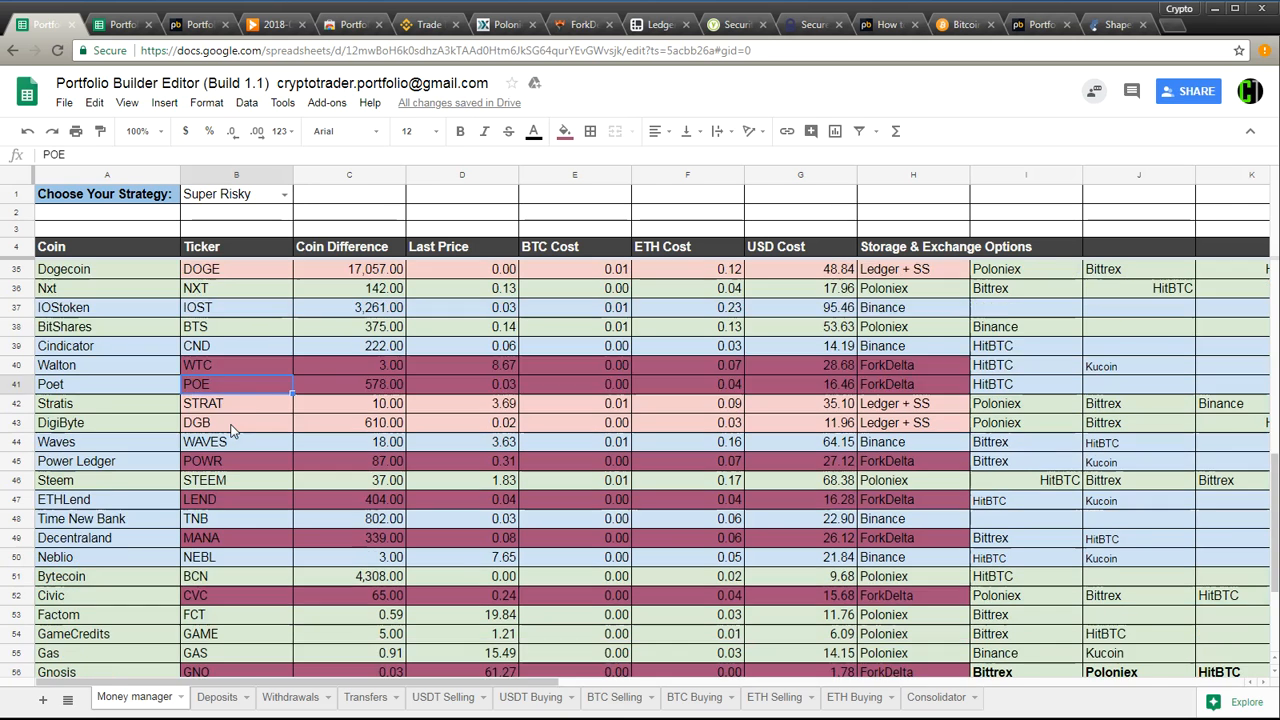
{"action": "left_click", "coordinate": [235, 441]}
{"action": "scroll", "coordinate": [233, 443], "scroll_direction": "down", "scroll_amount": 1}
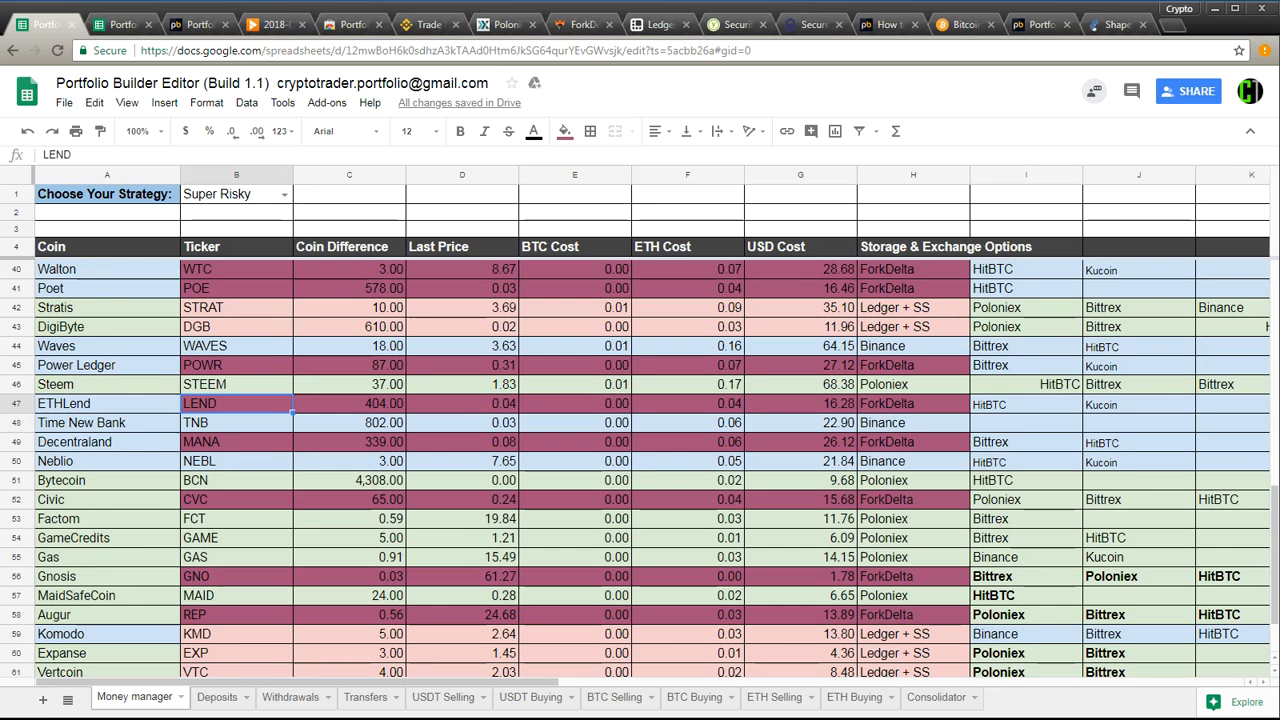
{"action": "scroll", "coordinate": [731, 553], "scroll_direction": "down", "scroll_amount": 2}
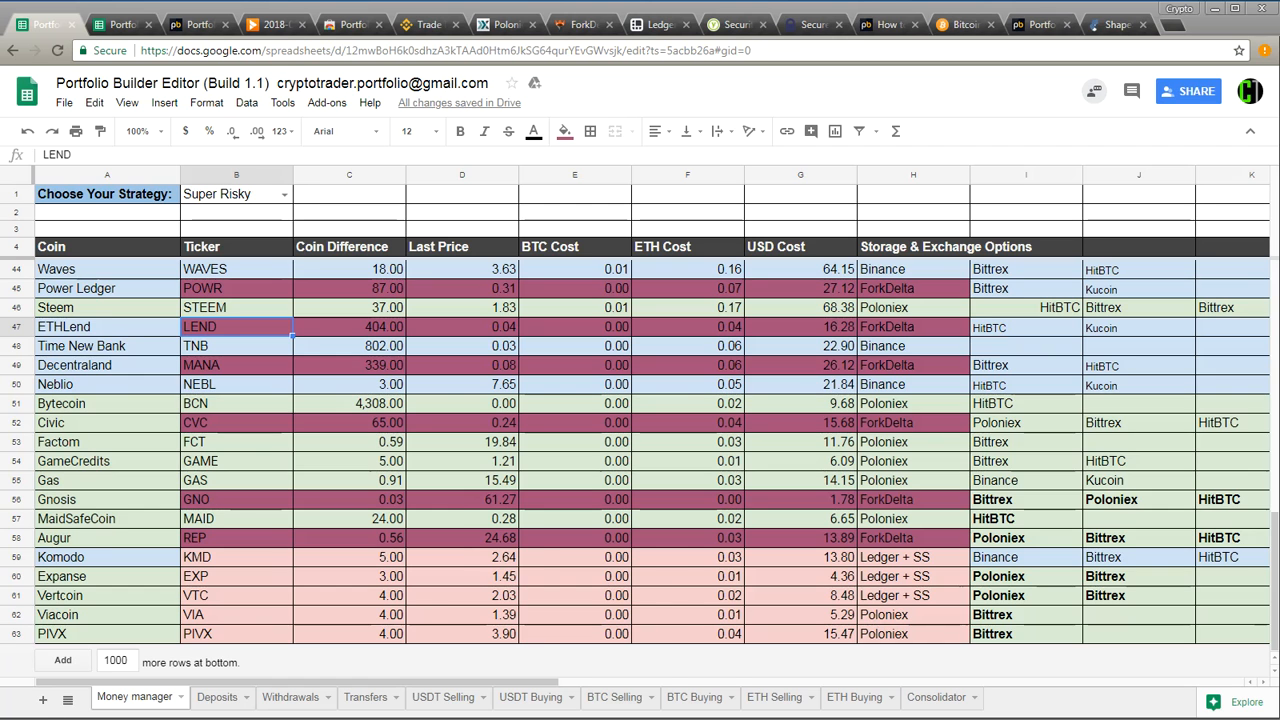
Step: Open the Deposits sheet, look at the Coinbase transfer history, and return to the sheet
{"action": "key", "text": "ctrl+Page_Down"}
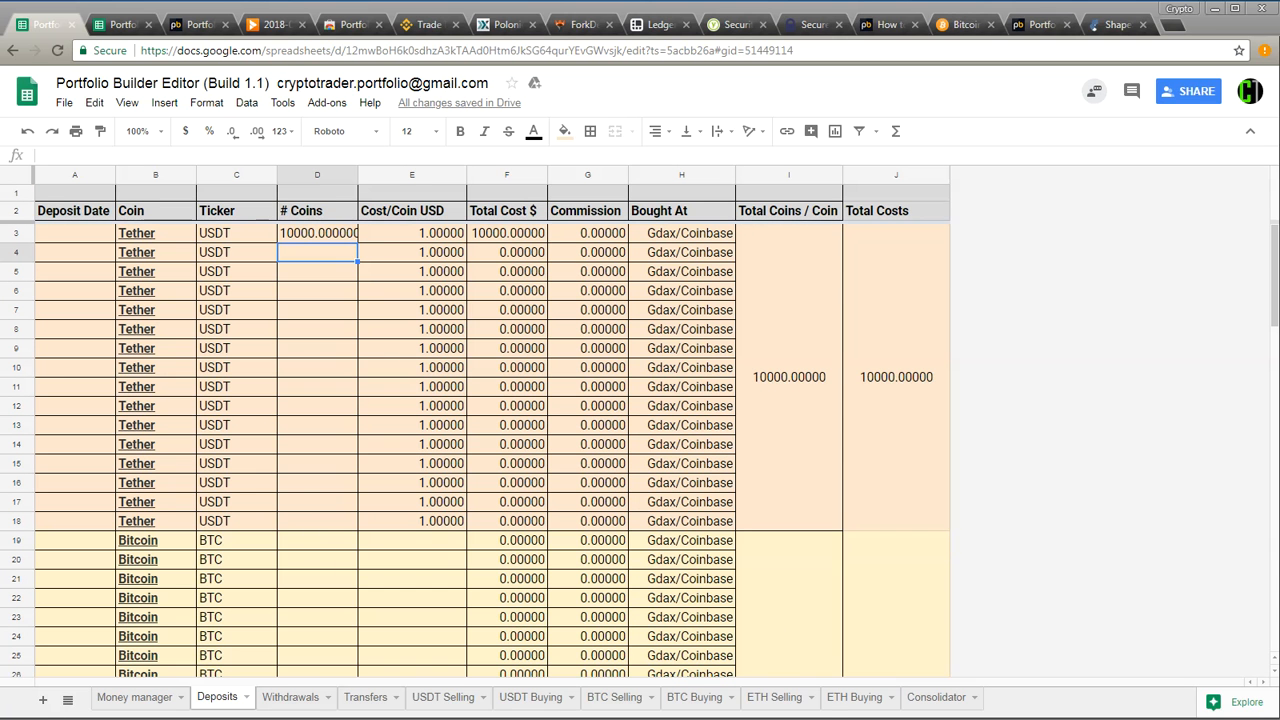
{"action": "key", "text": "alt+Tab"}
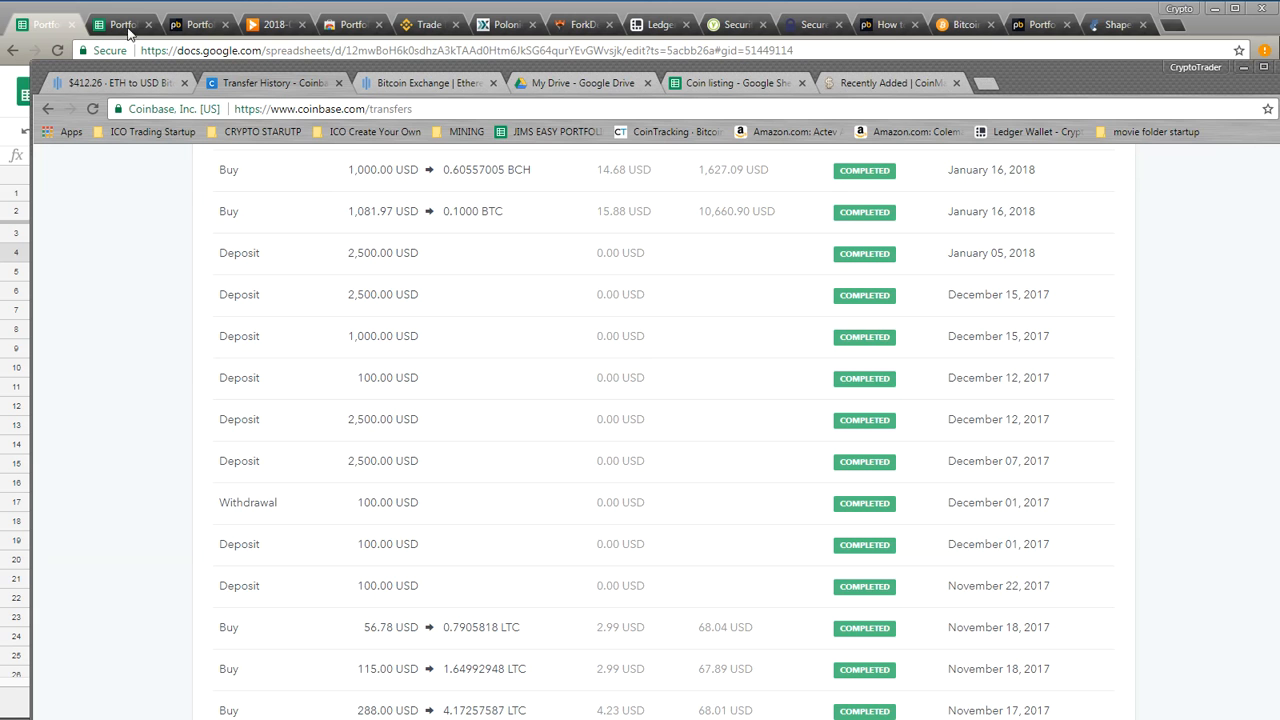
{"action": "key", "text": "alt+Tab"}
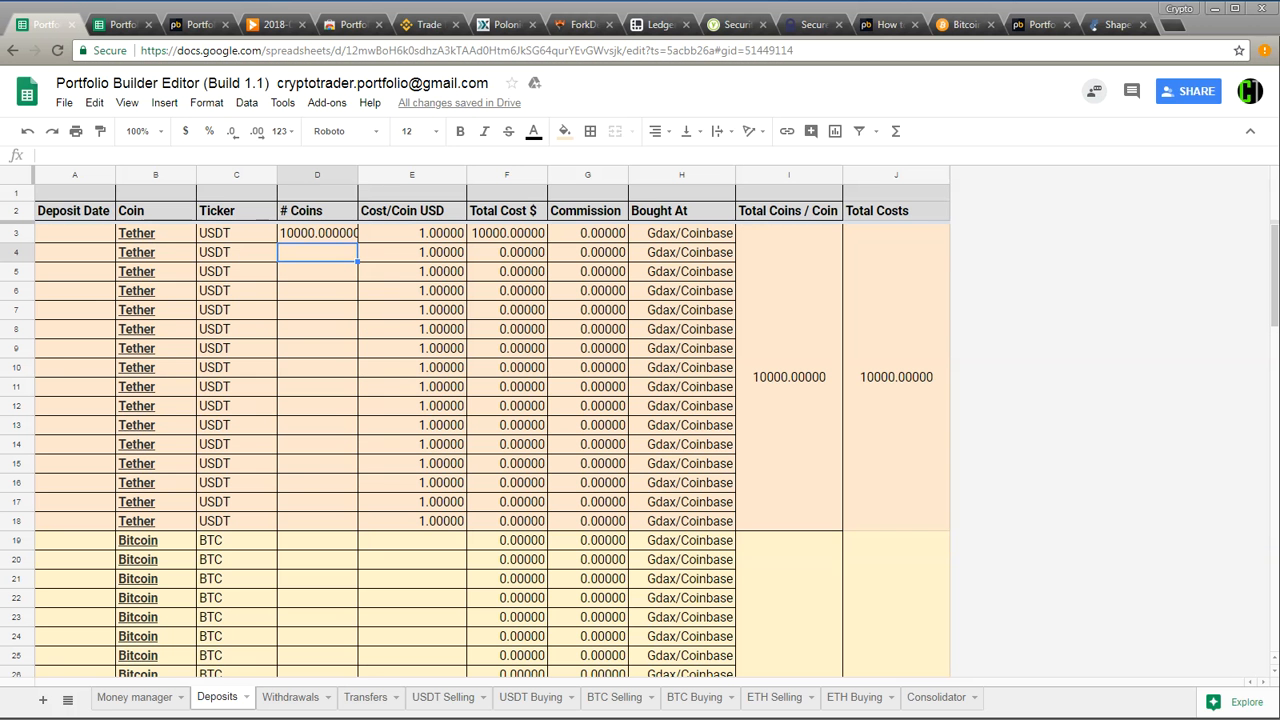
Step: Open the Transfers sheet and review its Nano Ledger coin list down to the transfer log headings and back up
{"action": "left_click", "coordinate": [365, 698]}
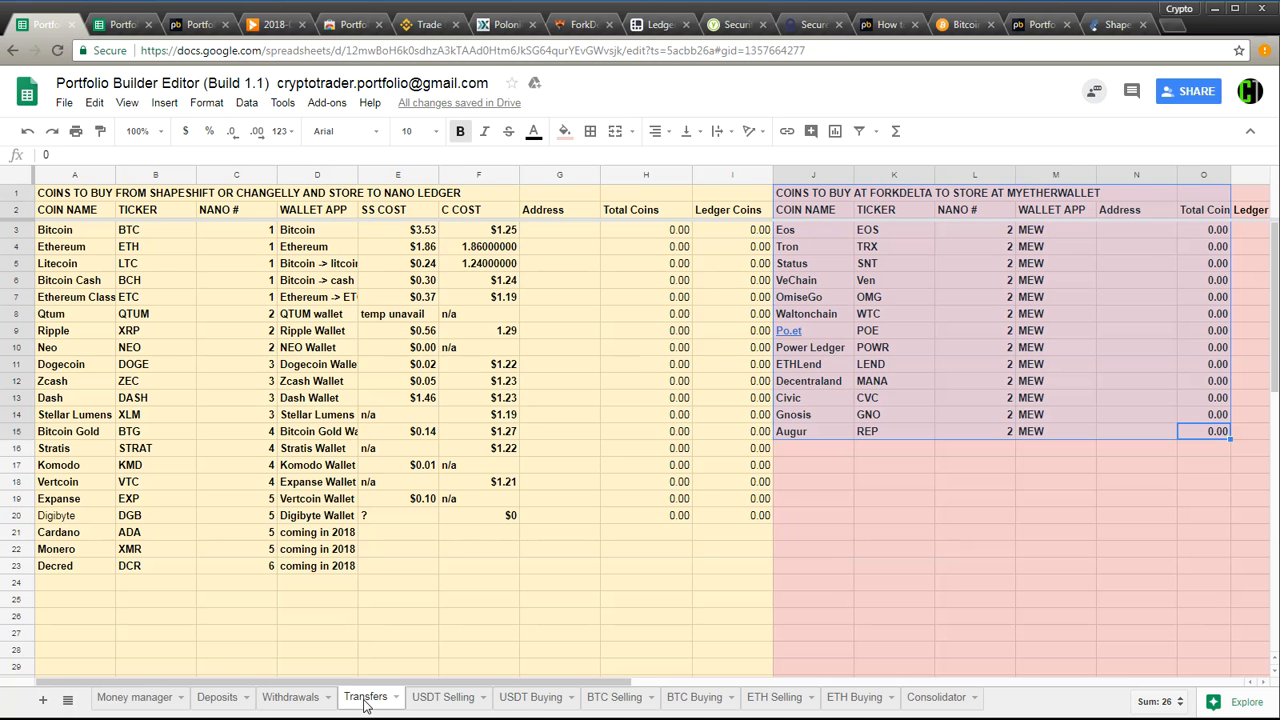
{"action": "left_click", "coordinate": [380, 598]}
{"action": "scroll", "coordinate": [443, 510], "scroll_direction": "down", "scroll_amount": 2}
{"action": "scroll", "coordinate": [443, 510], "scroll_direction": "down", "scroll_amount": 2}
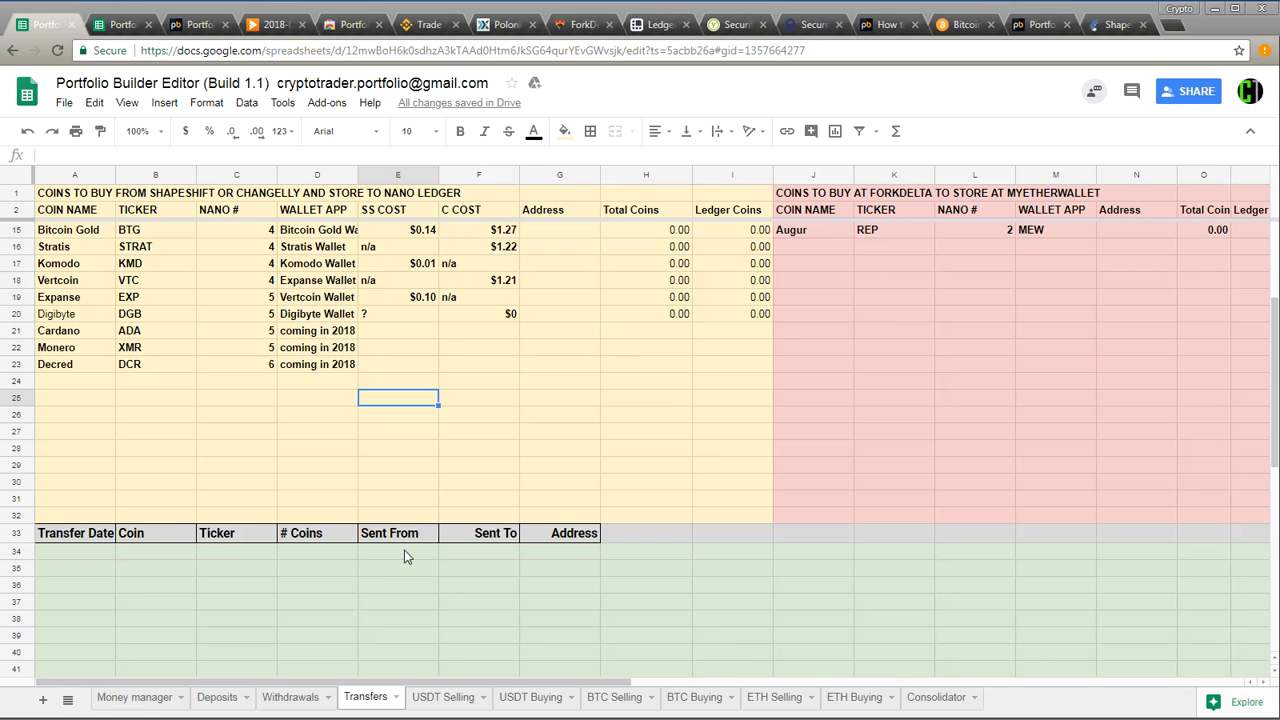
{"action": "left_click", "coordinate": [226, 466]}
{"action": "scroll", "coordinate": [302, 485], "scroll_direction": "up", "scroll_amount": 4}
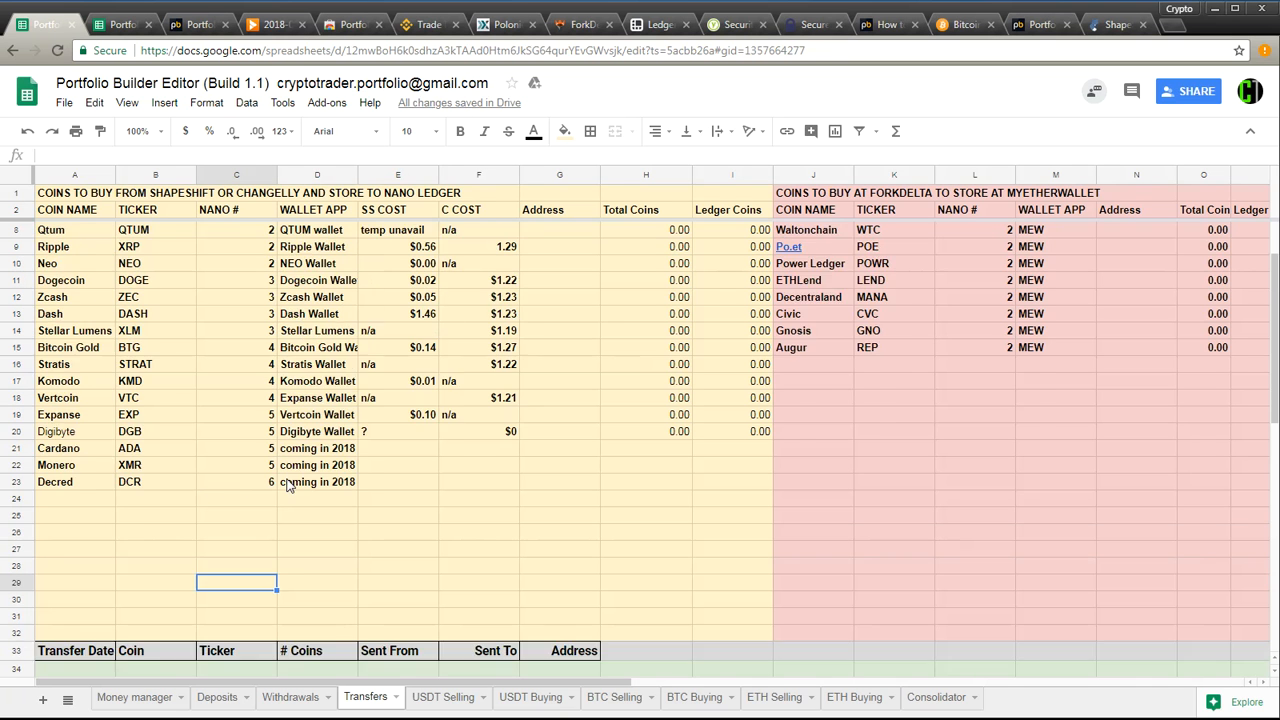
{"action": "scroll", "coordinate": [302, 485], "scroll_direction": "up", "scroll_amount": 1}
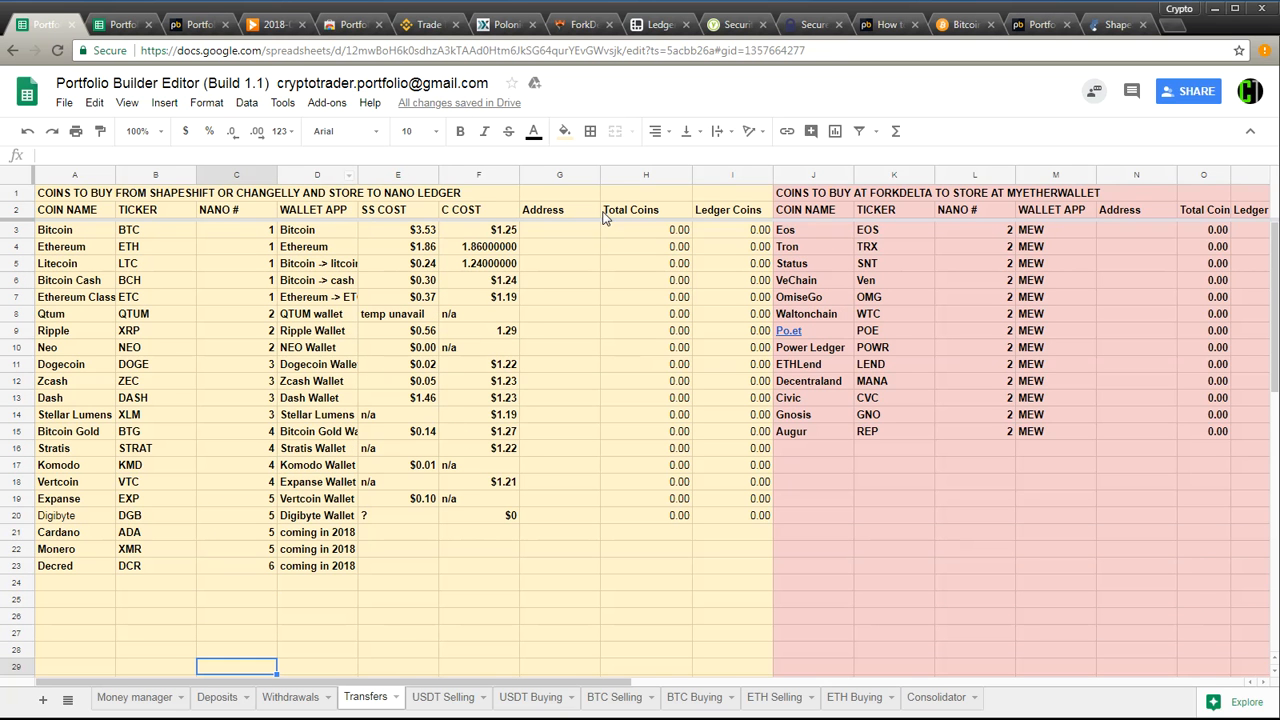
Step: Point out the Address column of the Nano Ledger list and an empty Transfer Date cell in the transfer log
{"action": "left_click", "coordinate": [557, 176]}
{"action": "left_click", "coordinate": [397, 569]}
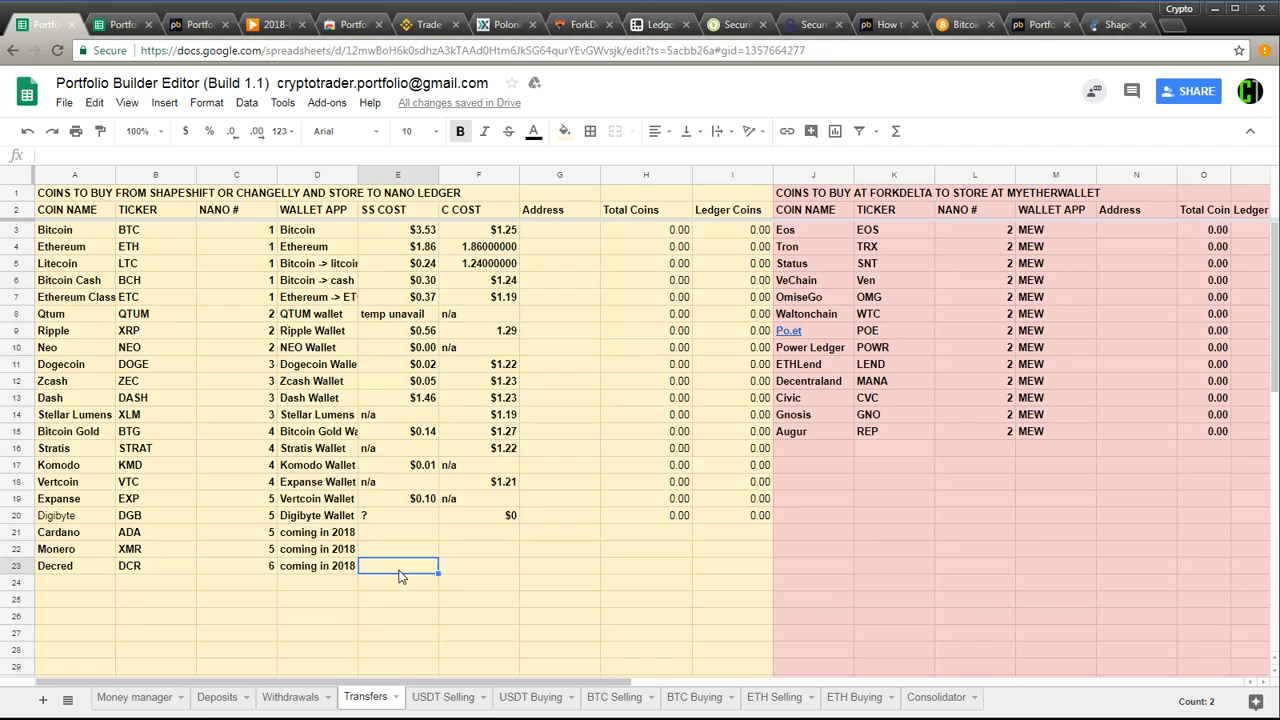
{"action": "scroll", "coordinate": [400, 575], "scroll_direction": "down", "scroll_amount": 4}
{"action": "scroll", "coordinate": [400, 575], "scroll_direction": "down", "scroll_amount": 4}
{"action": "left_click", "coordinate": [92, 468]}
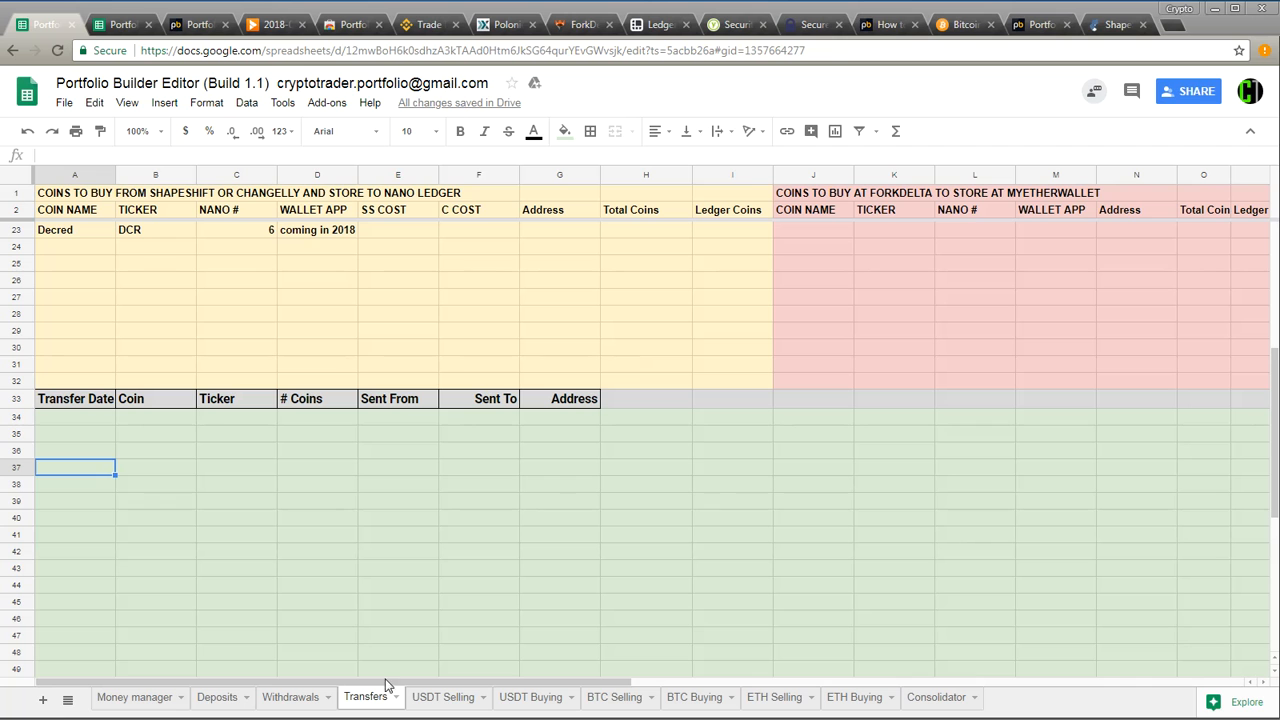
Step: Return to the Deposits sheet and point out its Tether, Bitcoin and Ethereum sections
{"action": "left_click", "coordinate": [213, 698]}
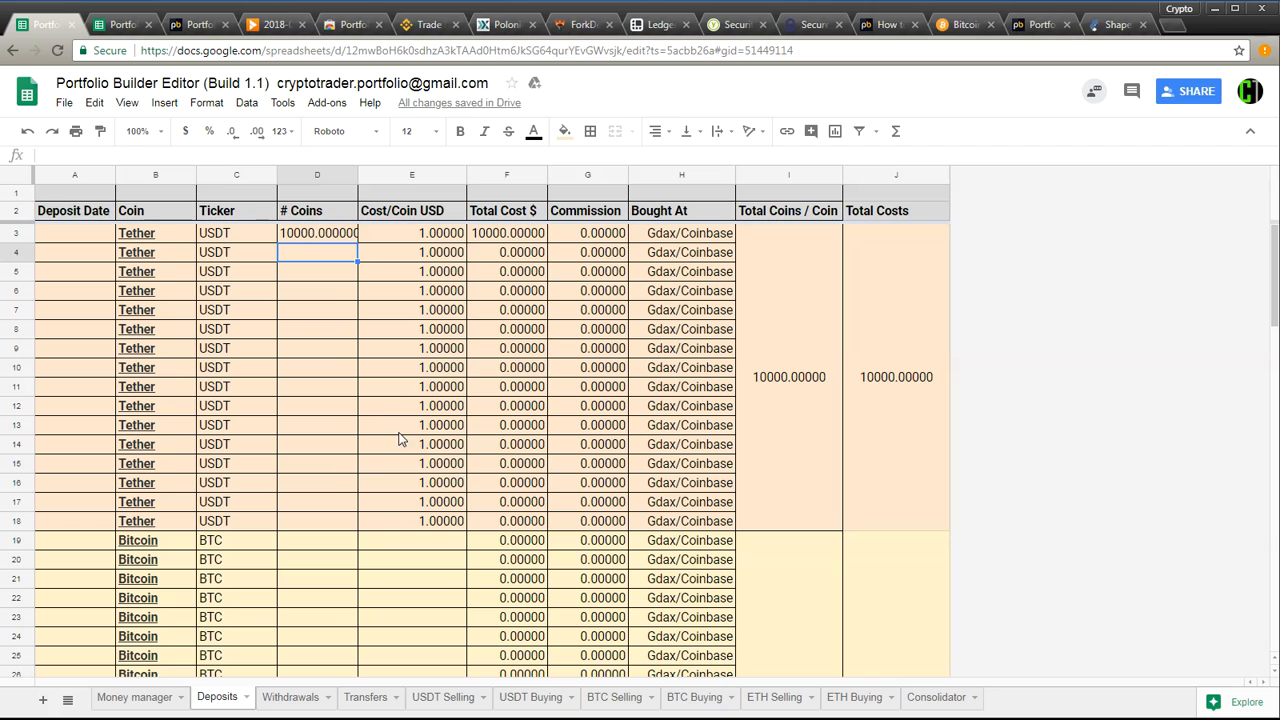
{"action": "left_click", "coordinate": [156, 236]}
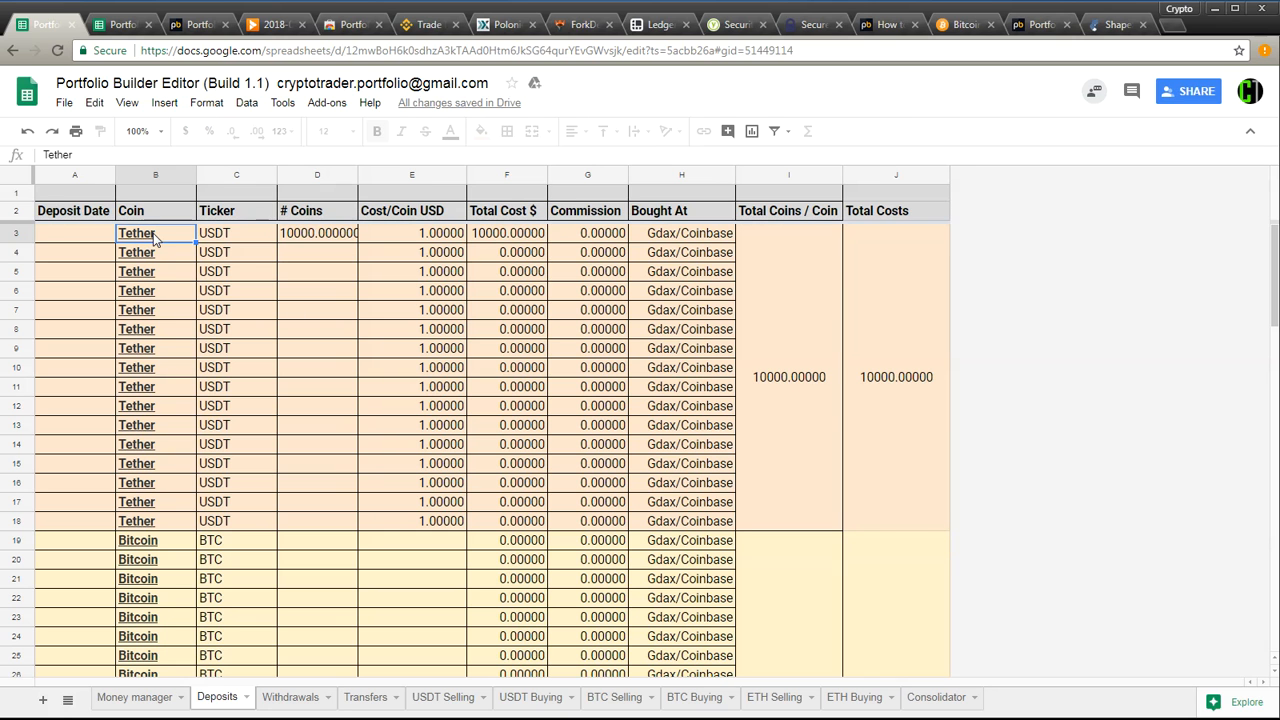
{"action": "scroll", "coordinate": [160, 245], "scroll_direction": "down", "scroll_amount": 2}
{"action": "left_click", "coordinate": [168, 467]}
{"action": "scroll", "coordinate": [170, 470], "scroll_direction": "down", "scroll_amount": 3}
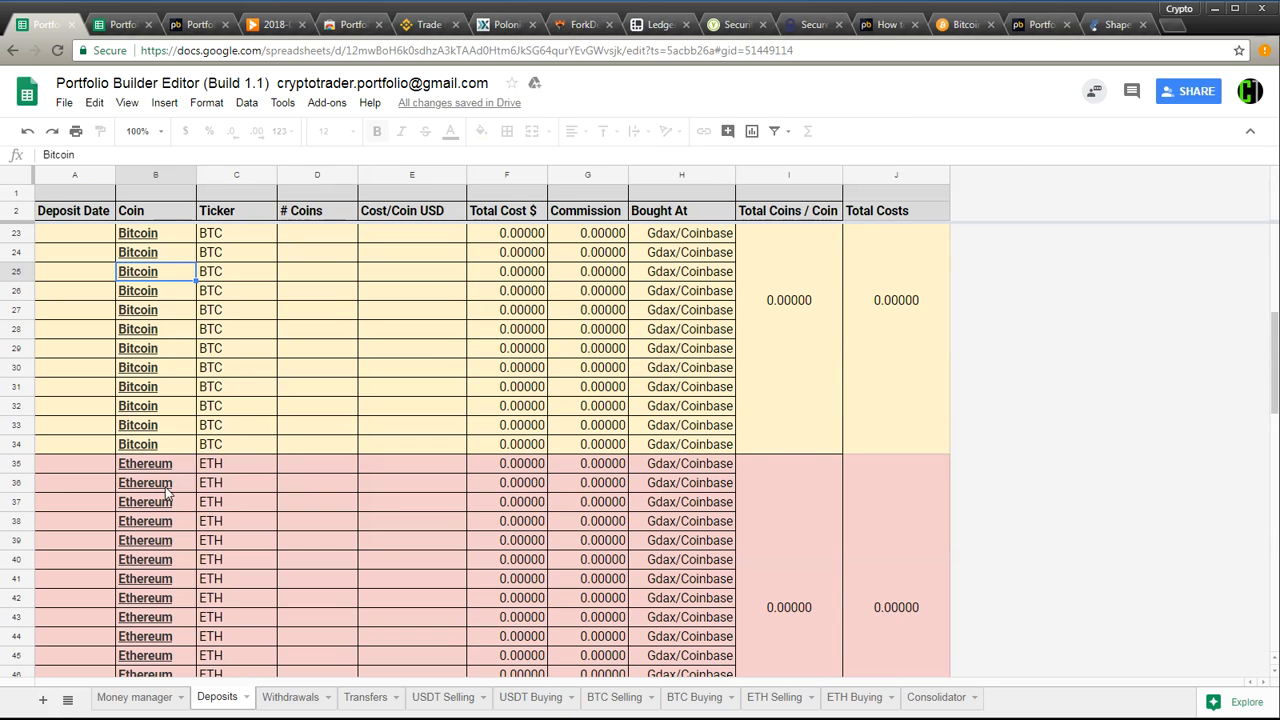
{"action": "left_click", "coordinate": [177, 481]}
Step: Point out the Litecoin and Bitcoin Cash deposit sections, and highlight the whole Ripple block, A83:J98
{"action": "scroll", "coordinate": [177, 485], "scroll_direction": "down", "scroll_amount": 3}
{"action": "scroll", "coordinate": [177, 484], "scroll_direction": "down", "scroll_amount": 5}
{"action": "left_click", "coordinate": [177, 484]}
{"action": "scroll", "coordinate": [177, 484], "scroll_direction": "down", "scroll_amount": 4}
{"action": "left_click", "coordinate": [177, 484]}
{"action": "scroll", "coordinate": [177, 484], "scroll_direction": "down", "scroll_amount": 3}
{"action": "scroll", "coordinate": [180, 485], "scroll_direction": "down", "scroll_amount": 1}
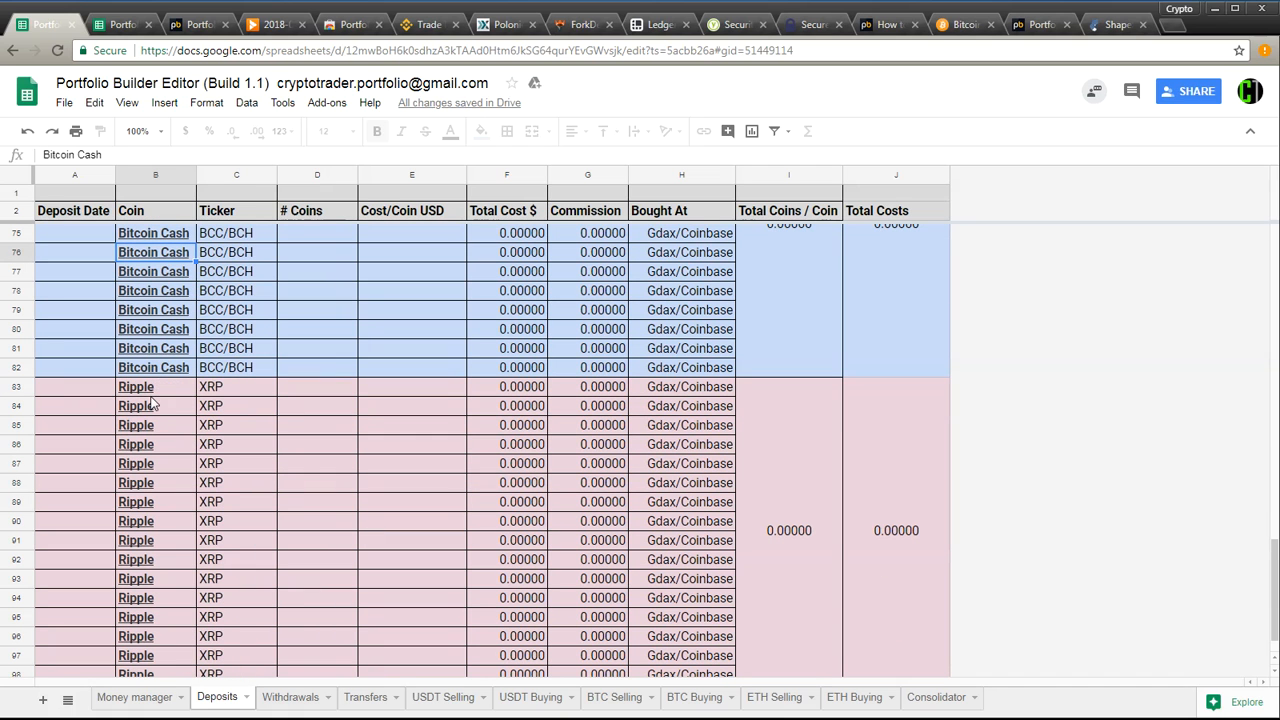
{"action": "scroll", "coordinate": [152, 403], "scroll_direction": "down", "scroll_amount": 1}
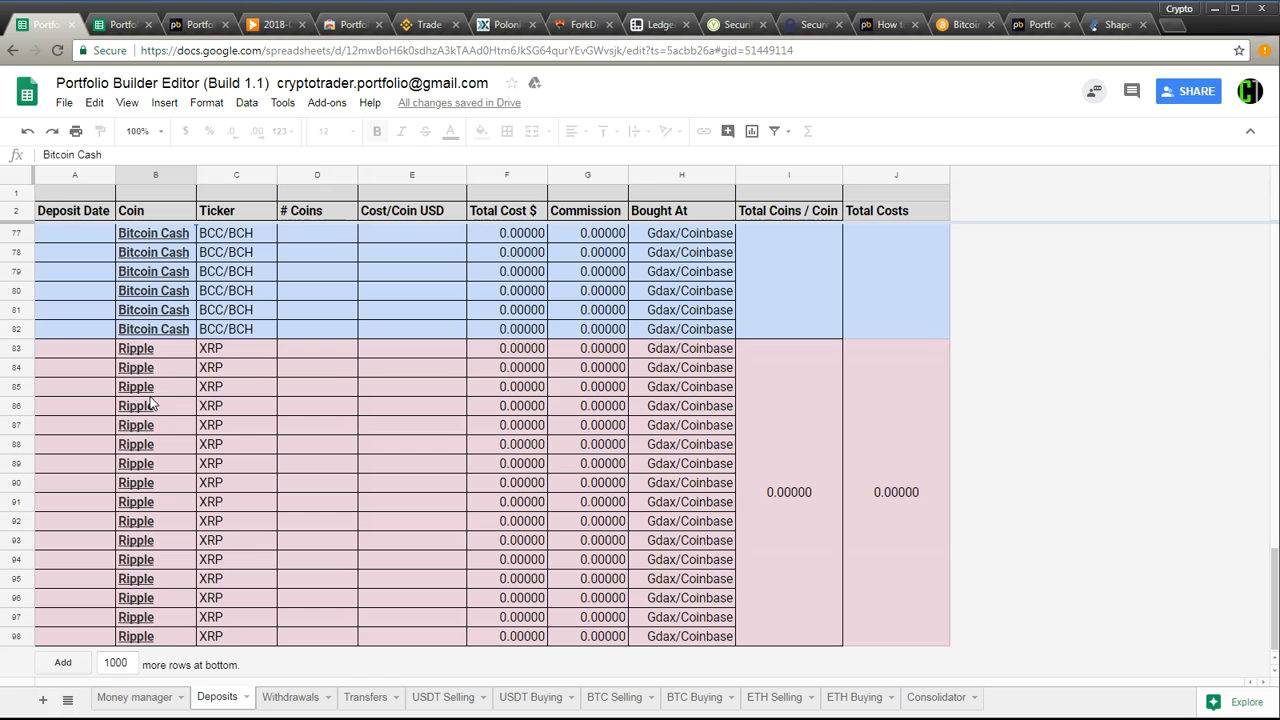
{"action": "left_click_drag", "start_coordinate": [90, 348], "coordinate": [908, 634]}
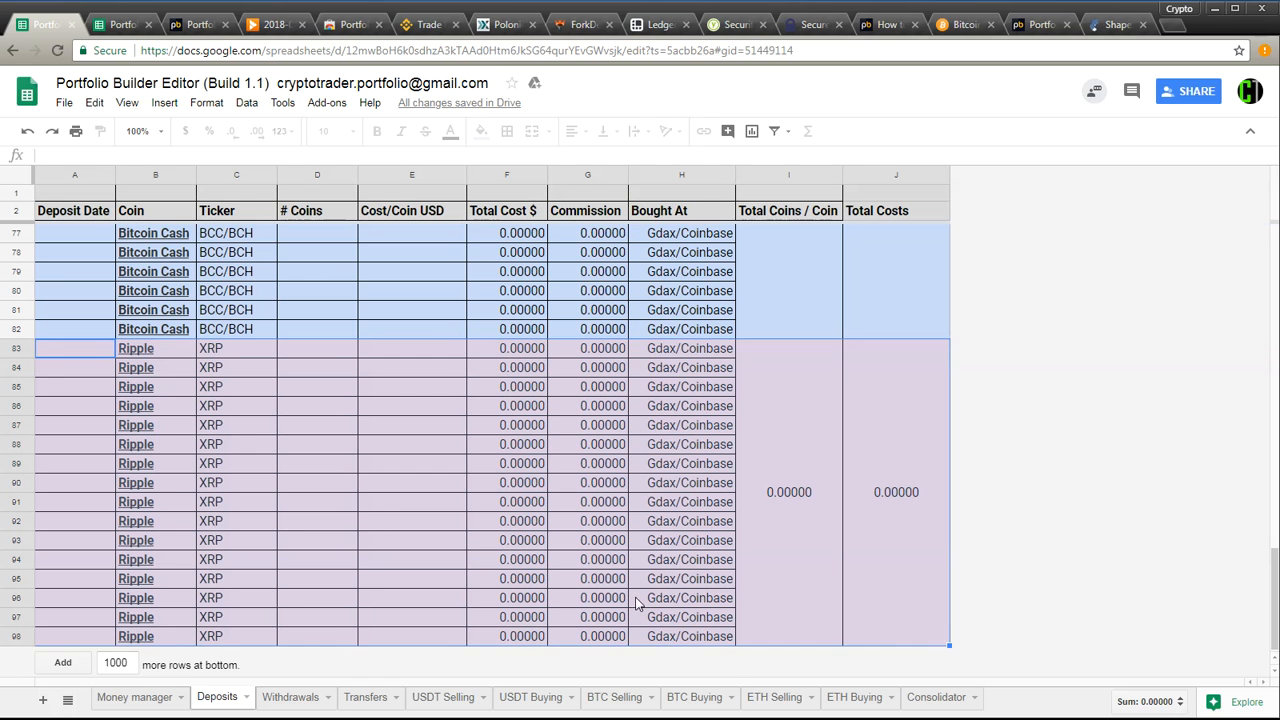
Step: Go back to the first deposit rows and point out the # Coins, Cost/Coin USD, Total Cost $ and Commission columns
{"action": "scroll", "coordinate": [237, 426], "scroll_direction": "up", "scroll_amount": 9}
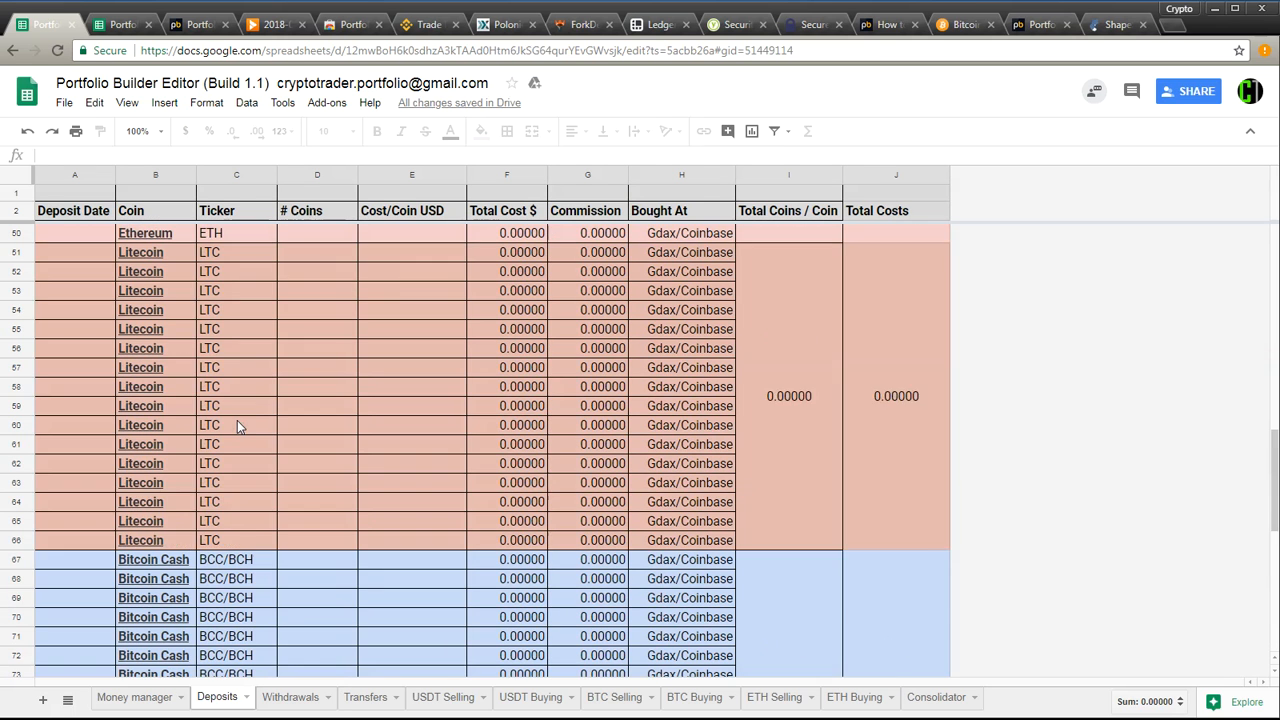
{"action": "scroll", "coordinate": [240, 423], "scroll_direction": "up", "scroll_amount": 7}
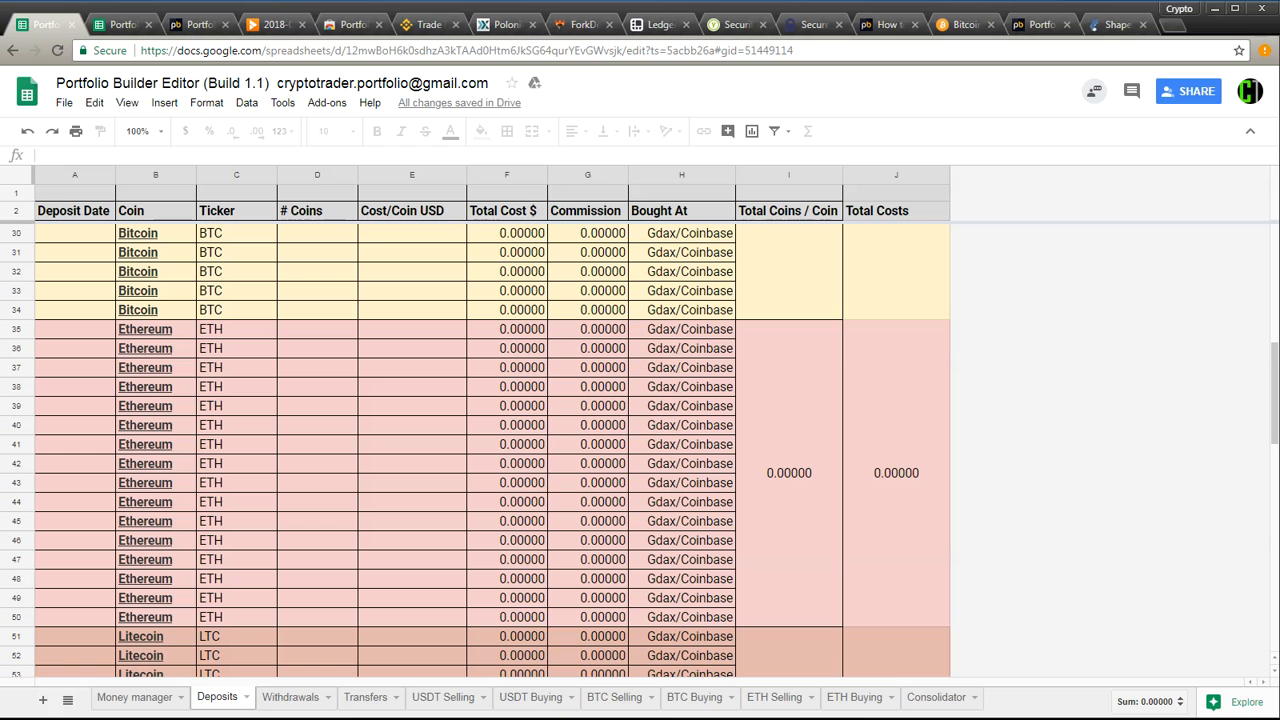
{"action": "left_click", "coordinate": [410, 426]}
{"action": "scroll", "coordinate": [377, 444], "scroll_direction": "up", "scroll_amount": 3}
{"action": "scroll", "coordinate": [380, 440], "scroll_direction": "up", "scroll_amount": 6}
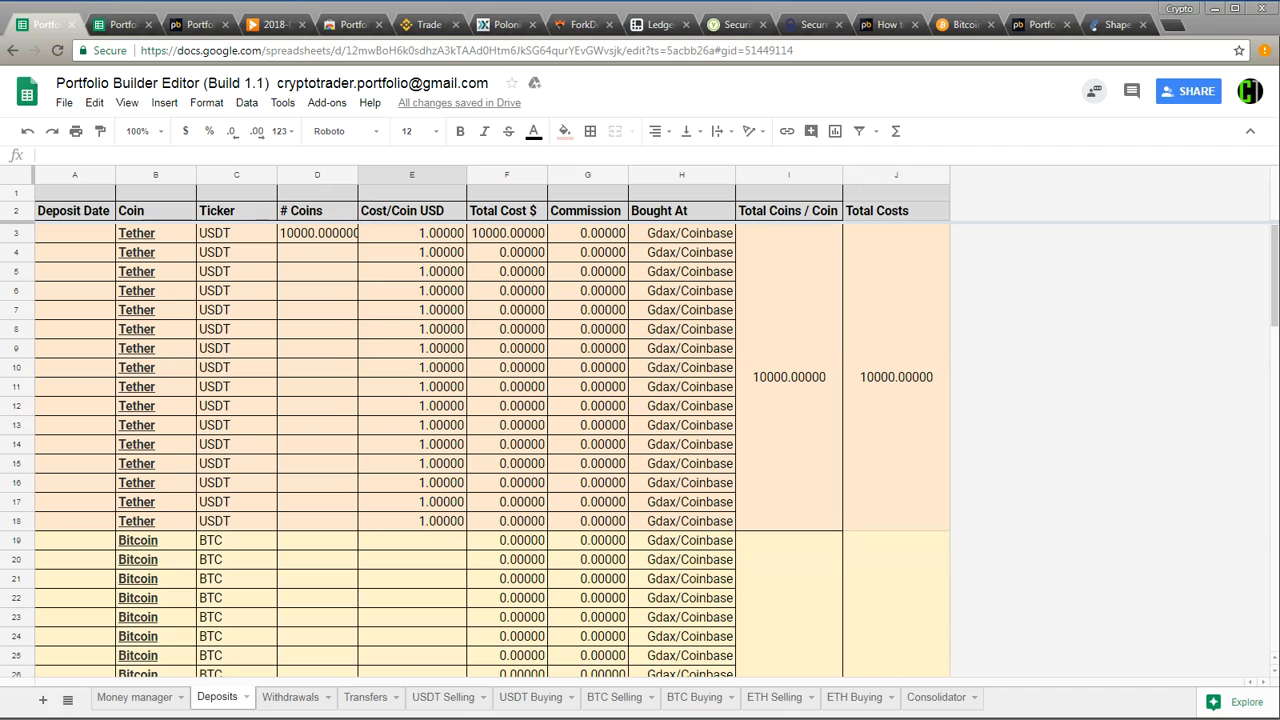
{"action": "left_click", "coordinate": [320, 175]}
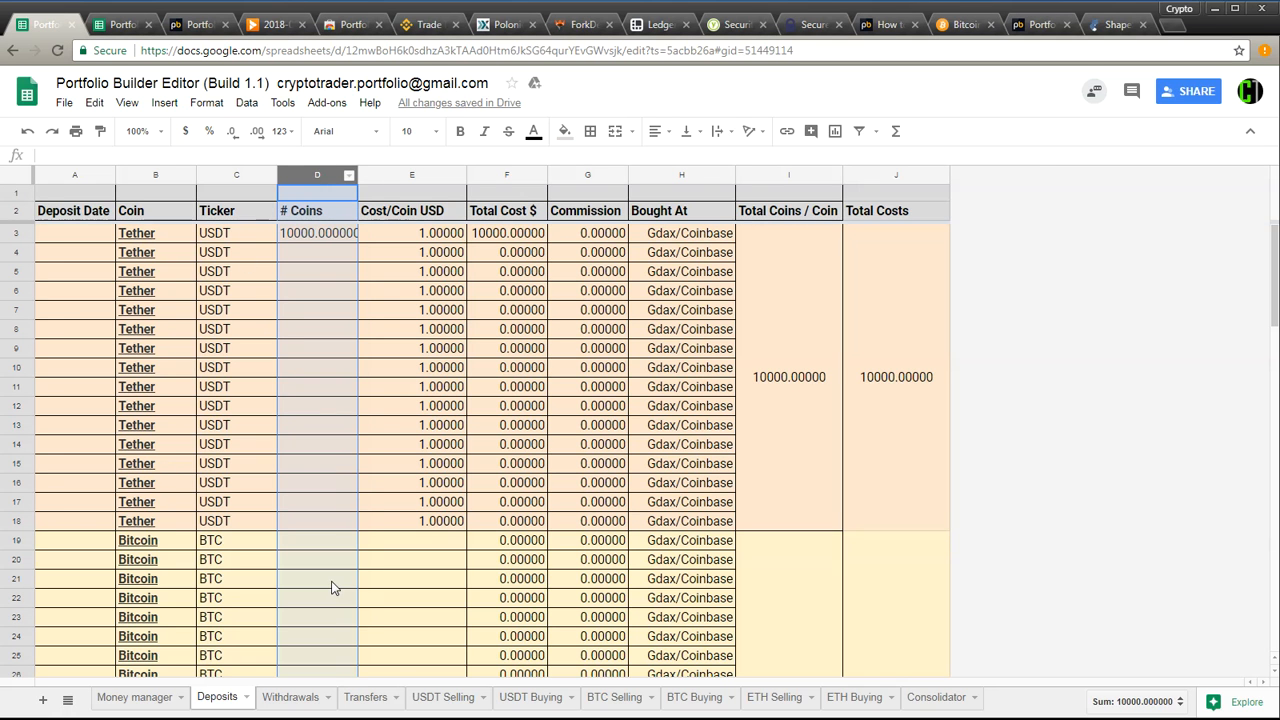
{"action": "left_click", "coordinate": [428, 175]}
{"action": "left_click", "coordinate": [431, 563]}
{"action": "left_click", "coordinate": [513, 548]}
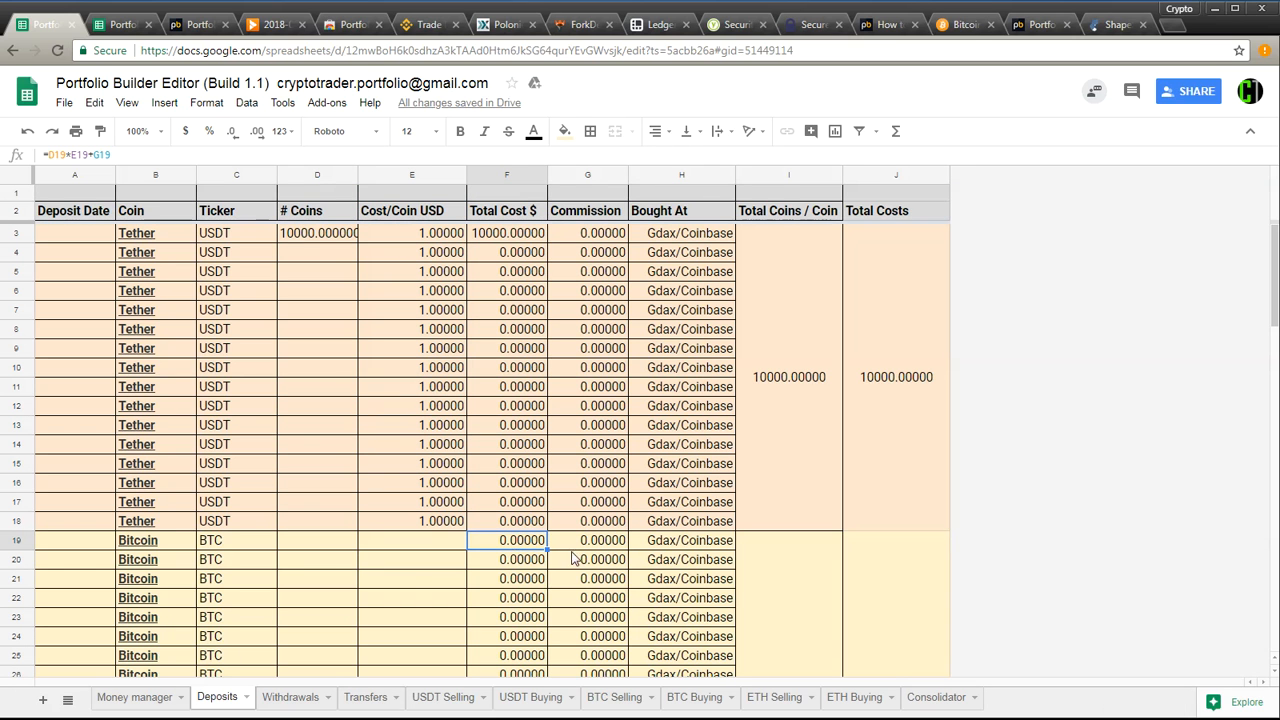
{"action": "left_click", "coordinate": [613, 552]}
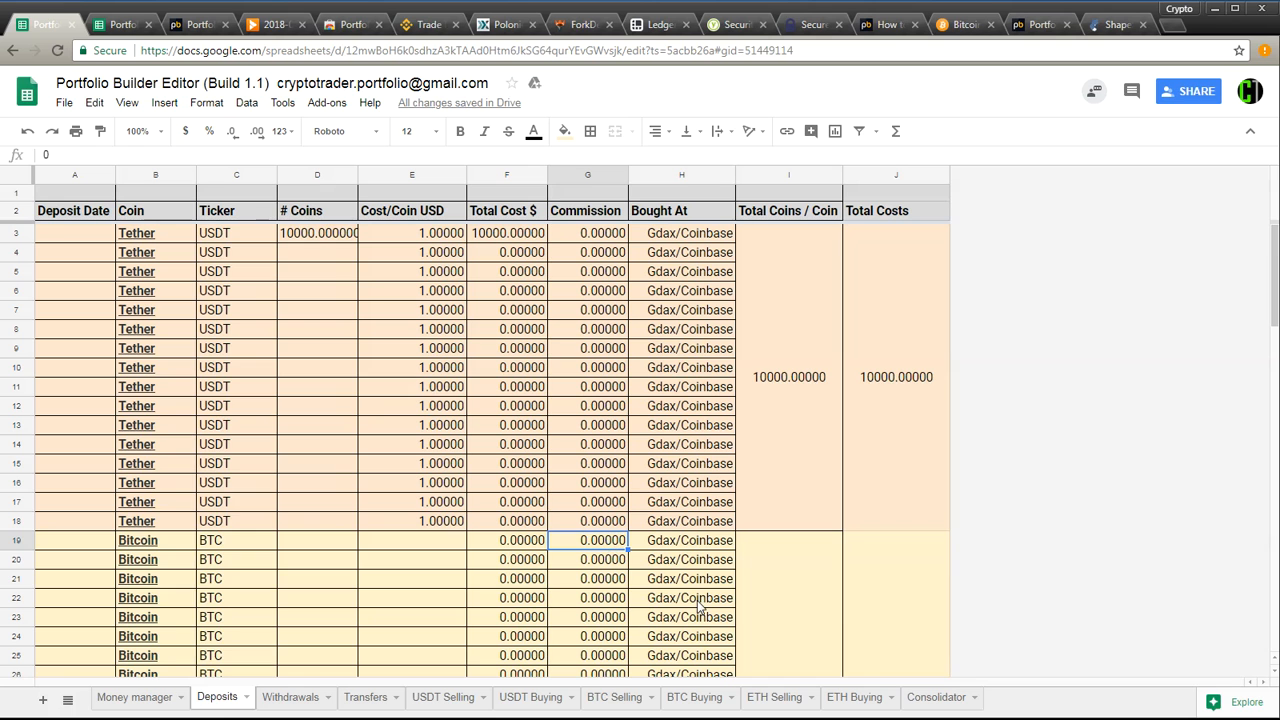
{"action": "scroll", "coordinate": [617, 497], "scroll_direction": "down", "scroll_amount": 2}
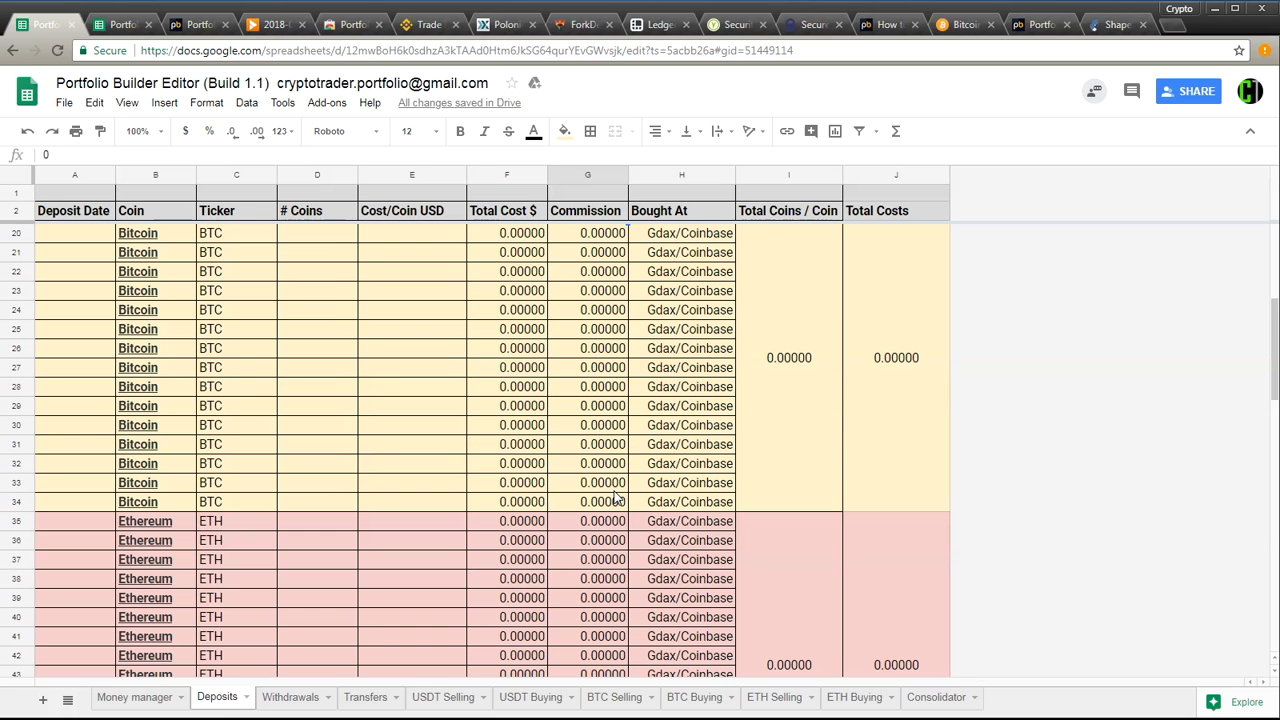
Step: Open the Consolidator sheet and highlight the first entry row of the Buying table, B3:G3
{"action": "left_click", "coordinate": [937, 697]}
{"action": "left_click", "coordinate": [401, 346]}
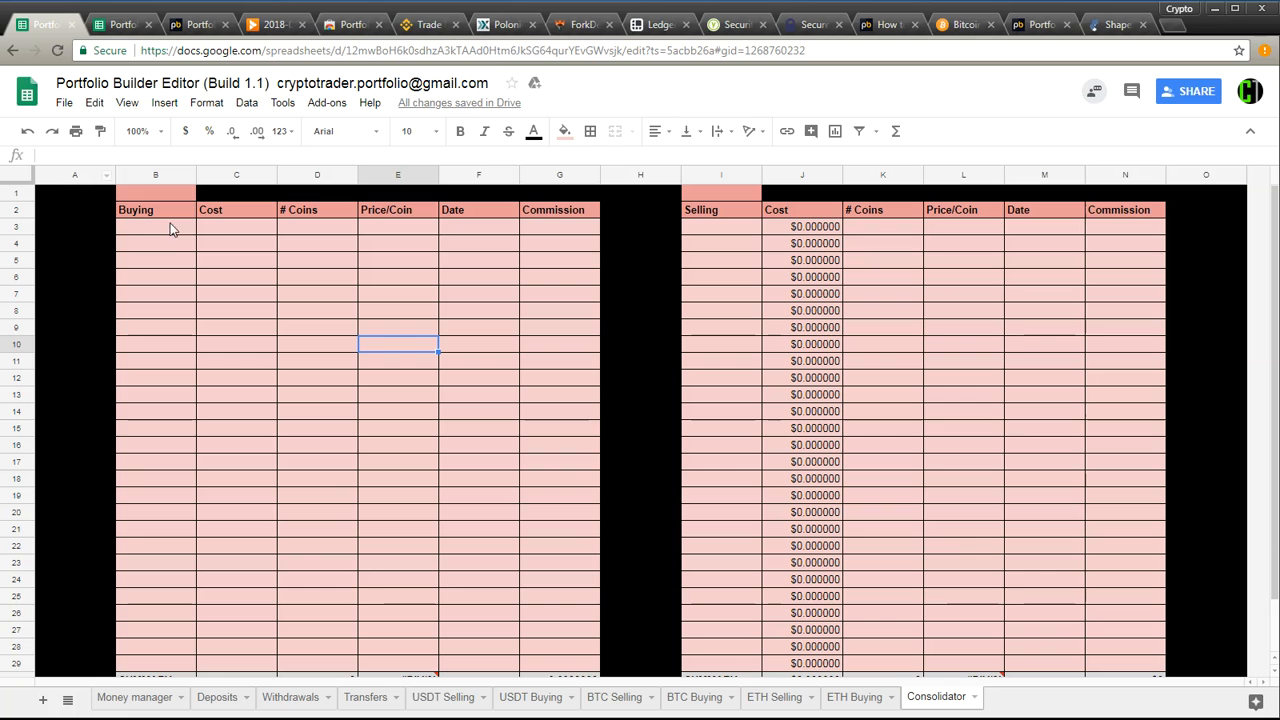
{"action": "left_click_drag", "start_coordinate": [155, 227], "coordinate": [551, 231]}
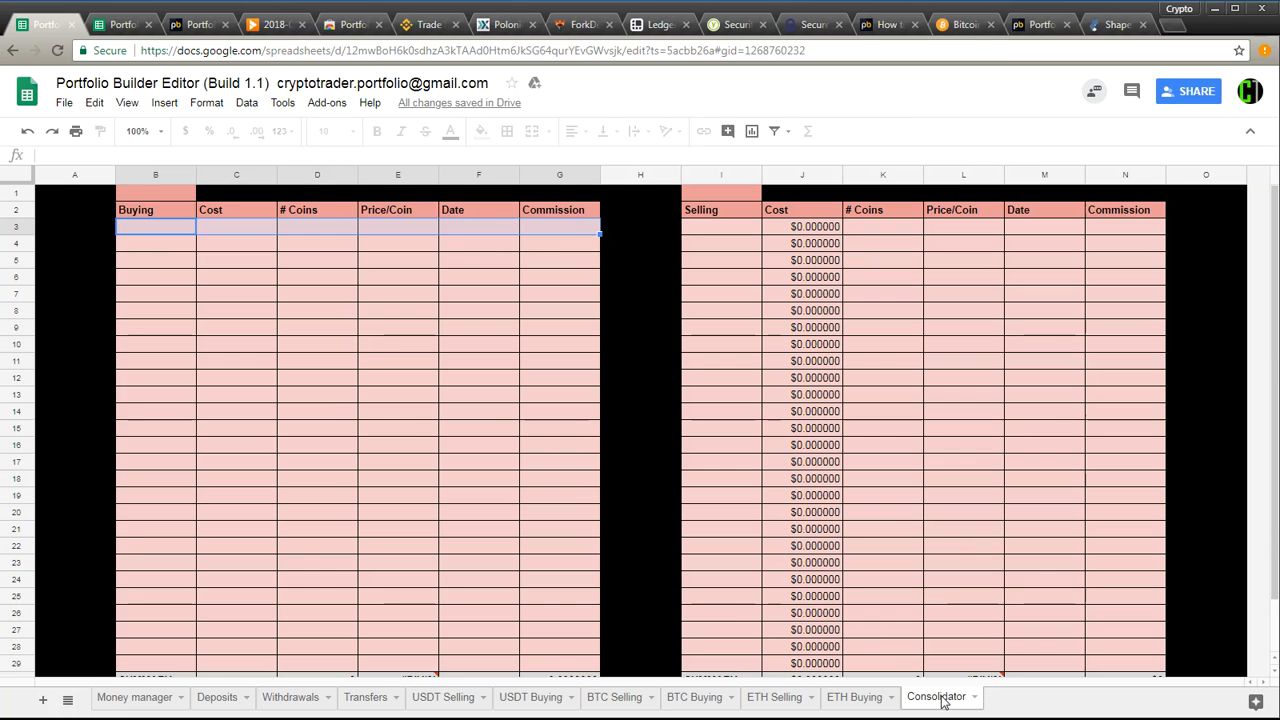
Step: Examine the Buying table's SUMMARY row and the Cost formulas in its Cost column
{"action": "scroll", "coordinate": [416, 422], "scroll_direction": "down", "scroll_amount": 1}
{"action": "scroll", "coordinate": [416, 422], "scroll_direction": "down", "scroll_amount": 1}
{"action": "left_click", "coordinate": [248, 613]}
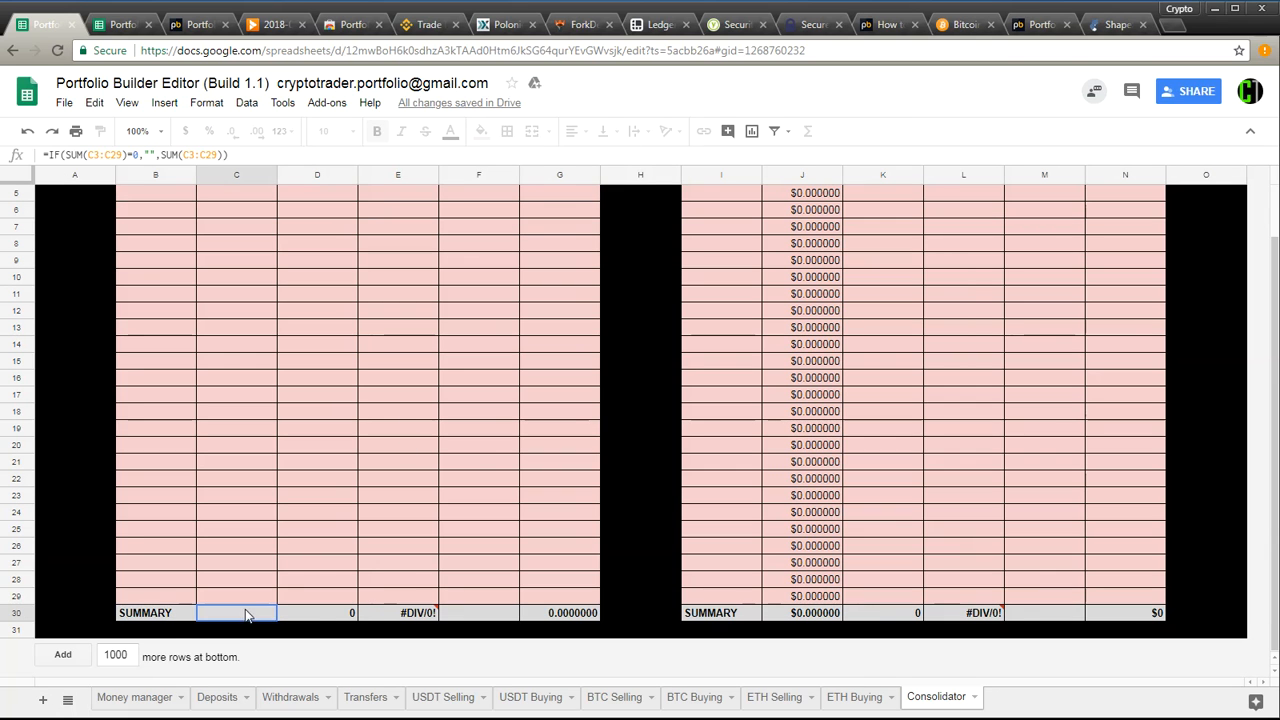
{"action": "mouse_move", "coordinate": [366, 618]}
{"action": "left_click", "coordinate": [221, 533]}
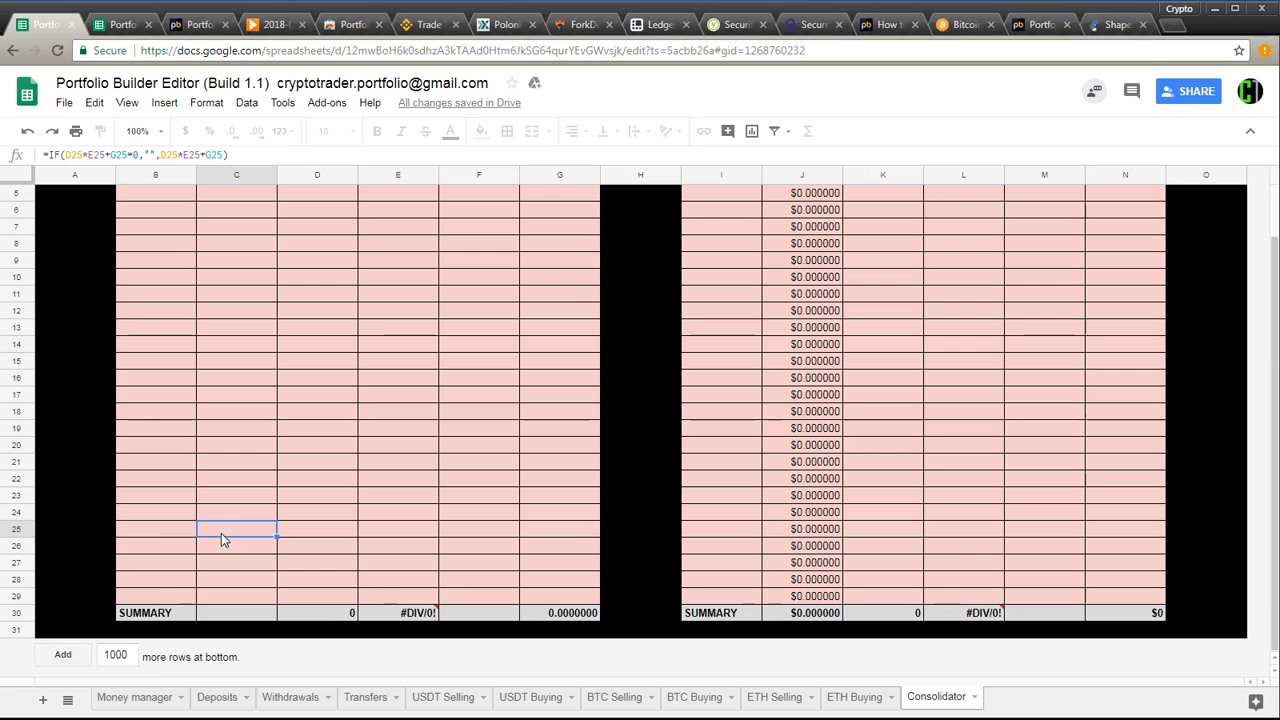
{"action": "scroll", "coordinate": [237, 513], "scroll_direction": "up", "scroll_amount": 2}
{"action": "scroll", "coordinate": [171, 306], "scroll_direction": "down", "scroll_amount": 2}
{"action": "scroll", "coordinate": [945, 297], "scroll_direction": "up", "scroll_amount": 2}
{"action": "scroll", "coordinate": [886, 517], "scroll_direction": "down", "scroll_amount": 2}
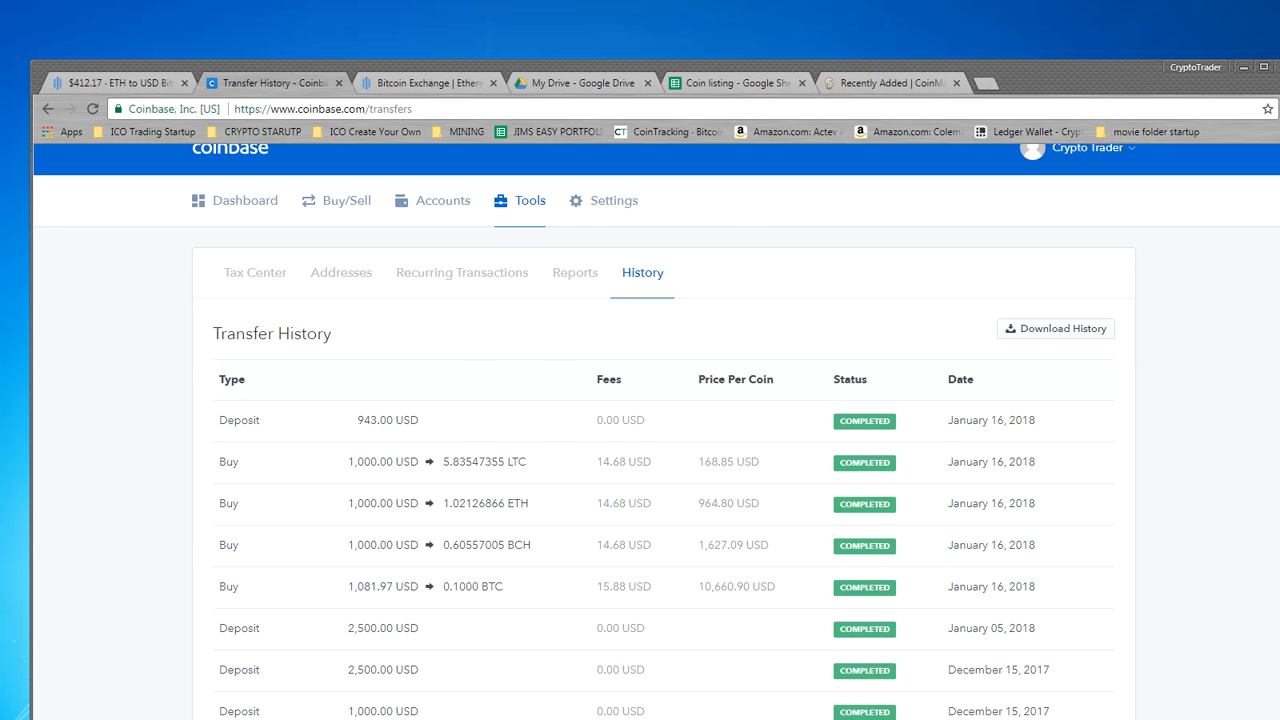
Step: Return from the Coinbase transfer history to the Editor spreadsheet and view the Withdrawals sheet
{"action": "key", "text": "alt+Tab"}
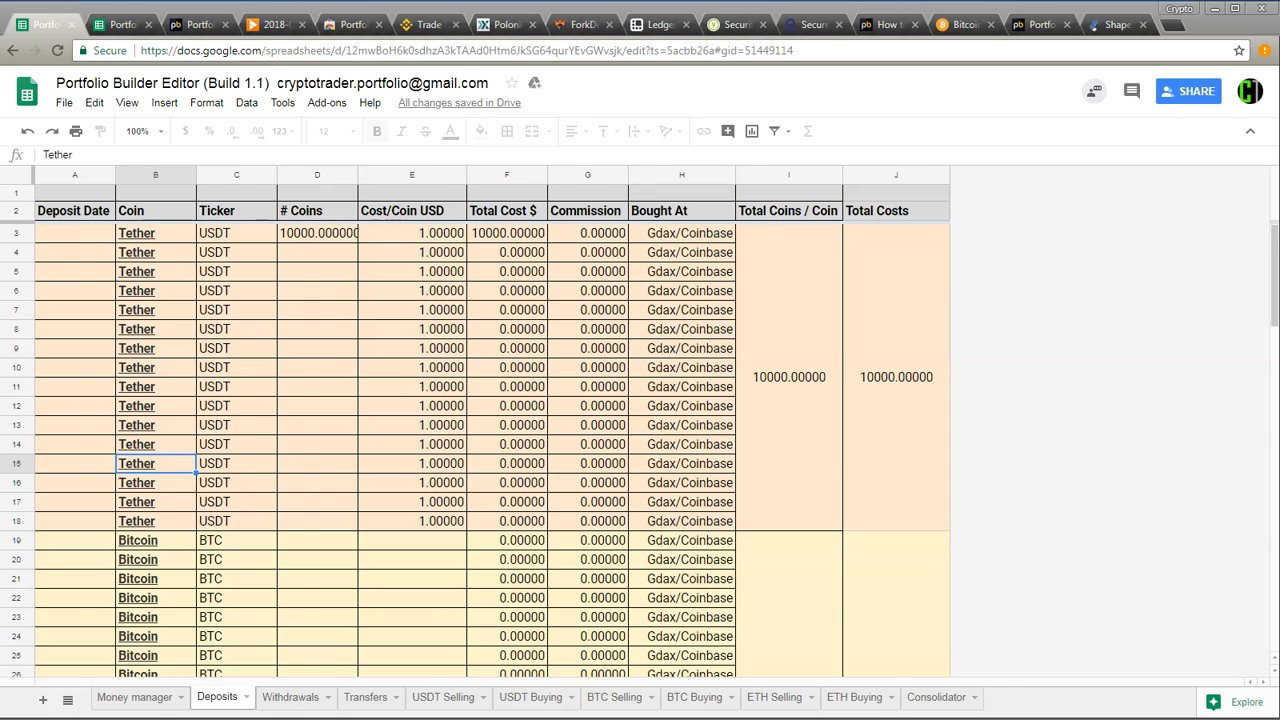
{"action": "left_click", "coordinate": [292, 697]}
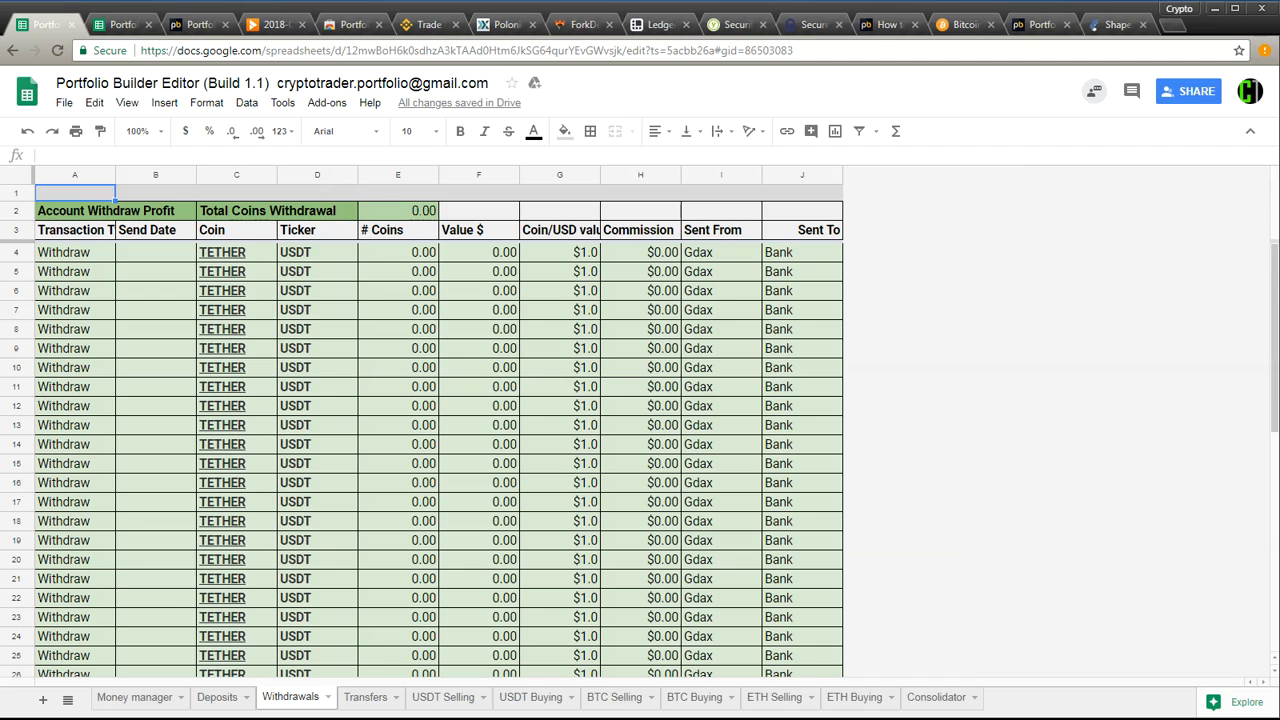
Step: Switch to the Portfolio Builder Viewer spreadsheet, point out the Current Value total, and bring the Ticker column back into view
{"action": "key", "text": "ctrl+Tab"}
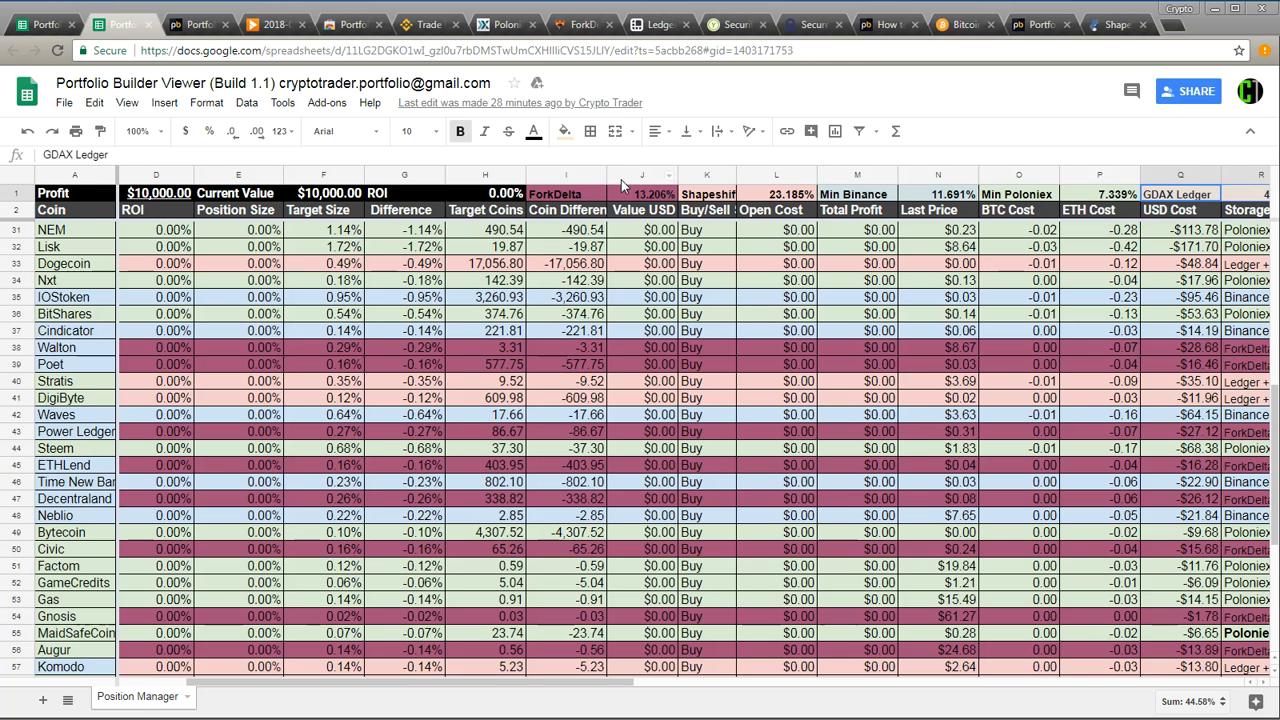
{"action": "left_click", "coordinate": [322, 195]}
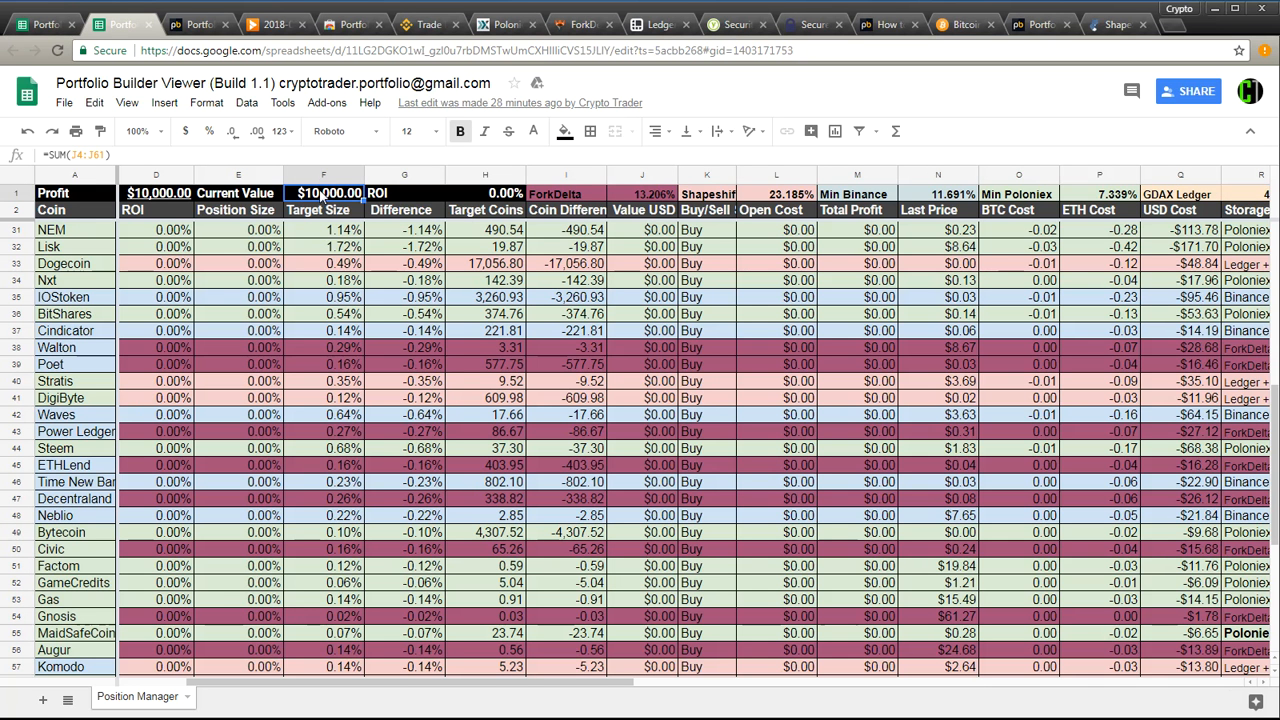
{"action": "left_click", "coordinate": [174, 246]}
{"action": "key", "text": "Left"}
{"action": "key", "text": "Left"}
{"action": "key", "text": "Left"}
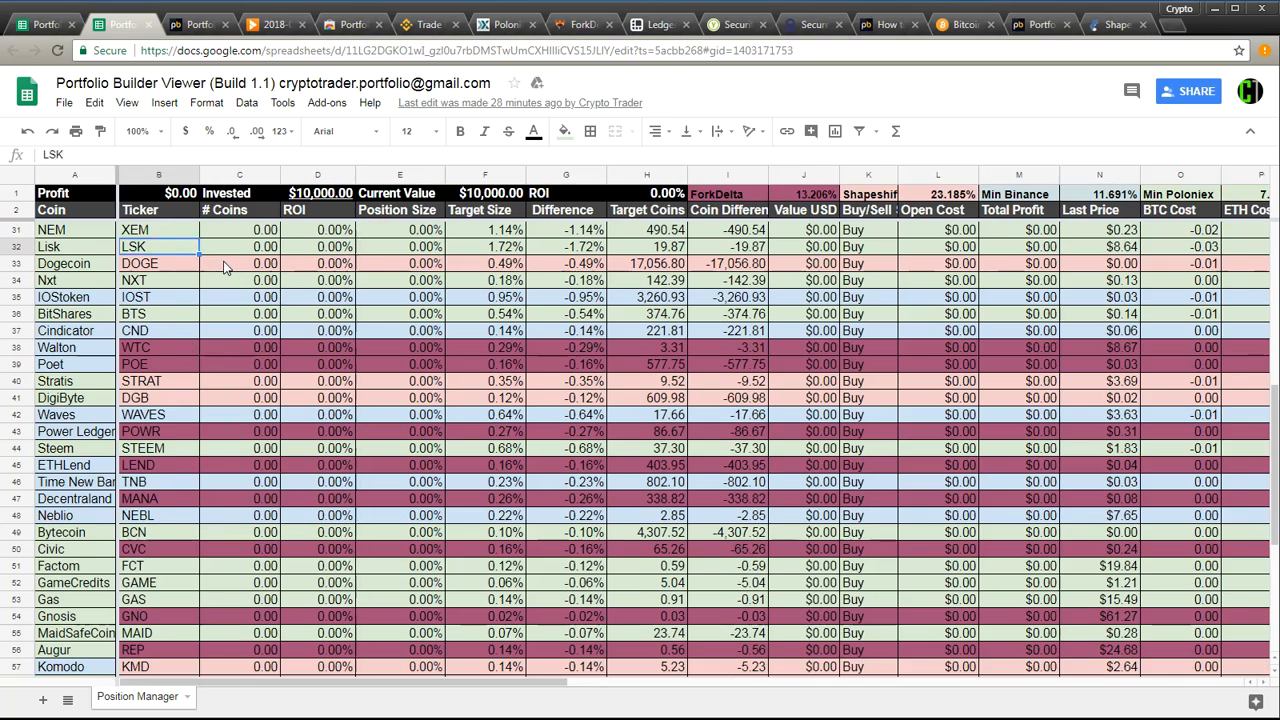
Step: Move up the Position Manager coin list and point out the Invested total in the header row
{"action": "key", "text": "Up"}
{"action": "key", "text": "Up"}
{"action": "key", "text": "Right"}
{"action": "key", "text": "Right"}
{"action": "key", "text": "Right"}
{"action": "key", "text": "Up"}
{"action": "key", "text": "Up"}
{"action": "key", "text": "Up"}
{"action": "key", "text": "Up"}
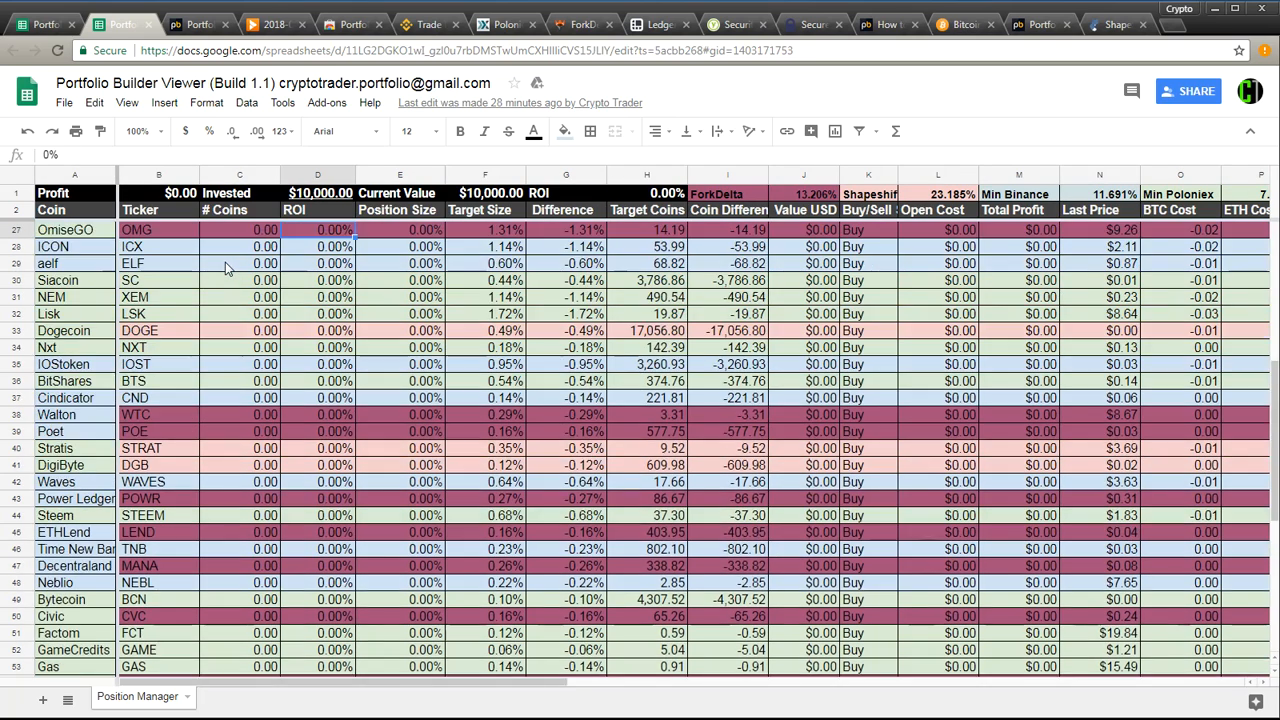
{"action": "scroll", "coordinate": [225, 262], "scroll_direction": "up", "scroll_amount": 3}
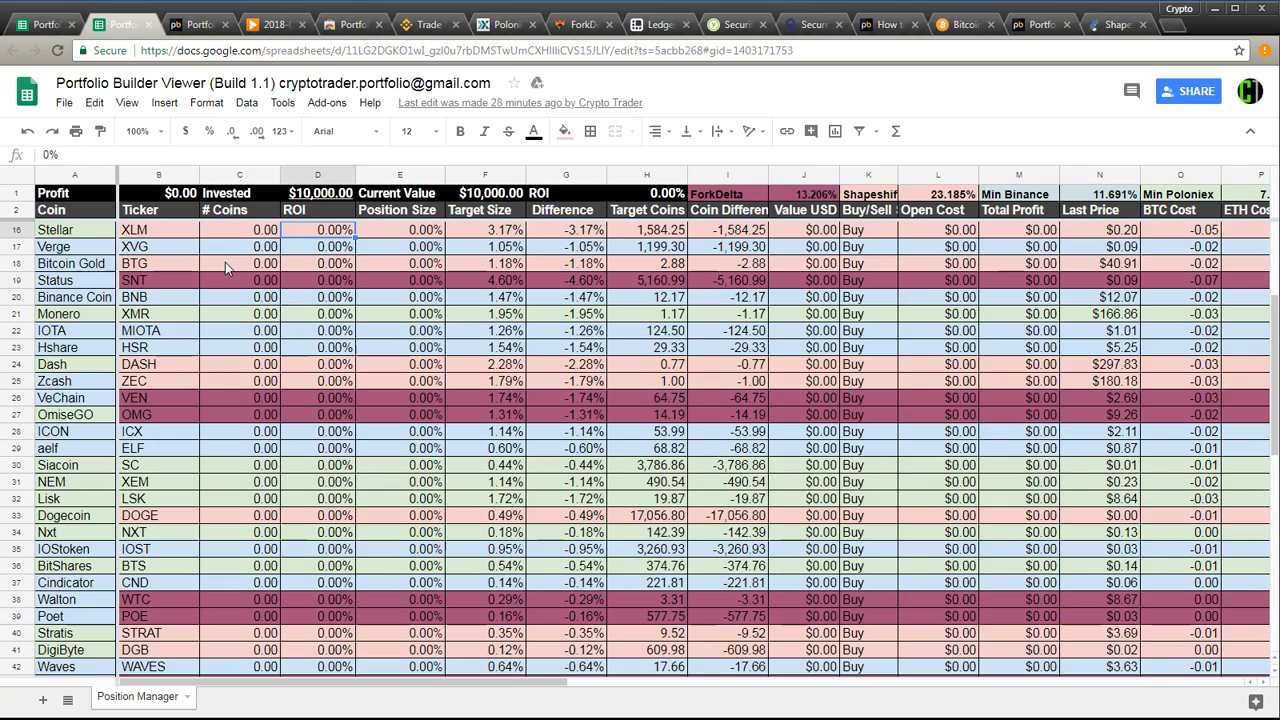
{"action": "left_click", "coordinate": [337, 196]}
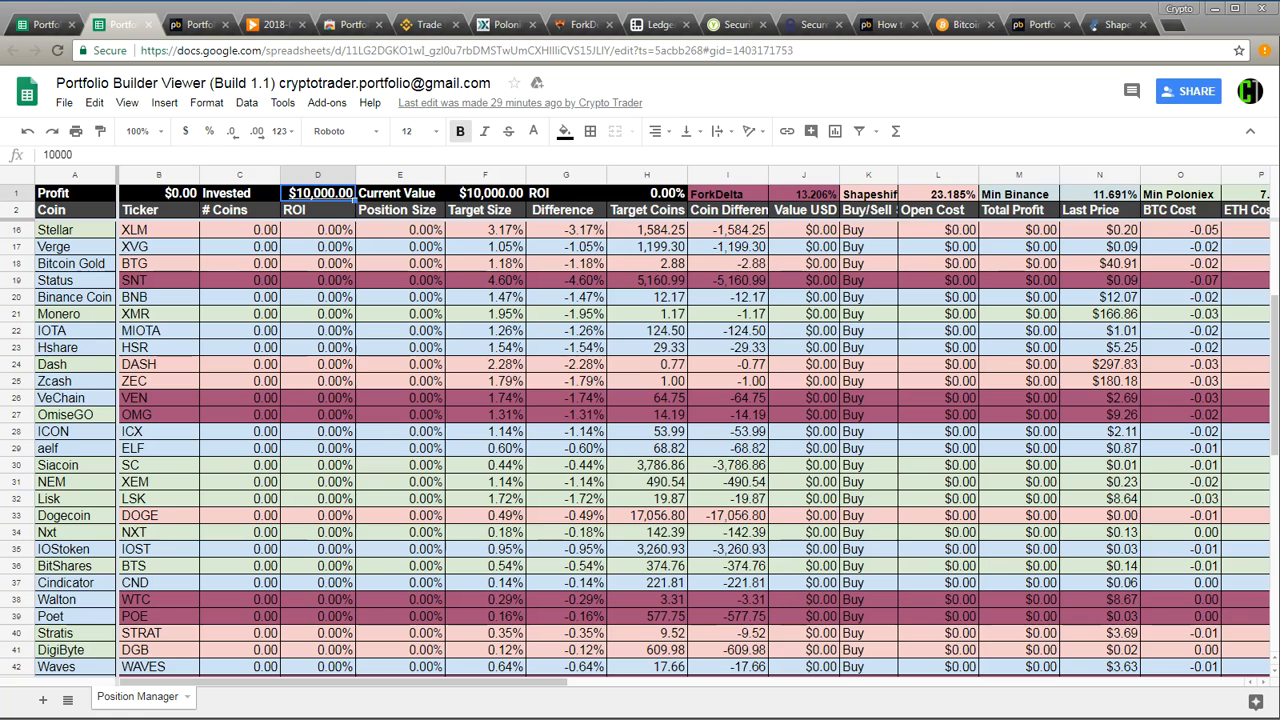
Step: Point out the Profit and Invested totals in the Position Manager header row
{"action": "left_click", "coordinate": [142, 194]}
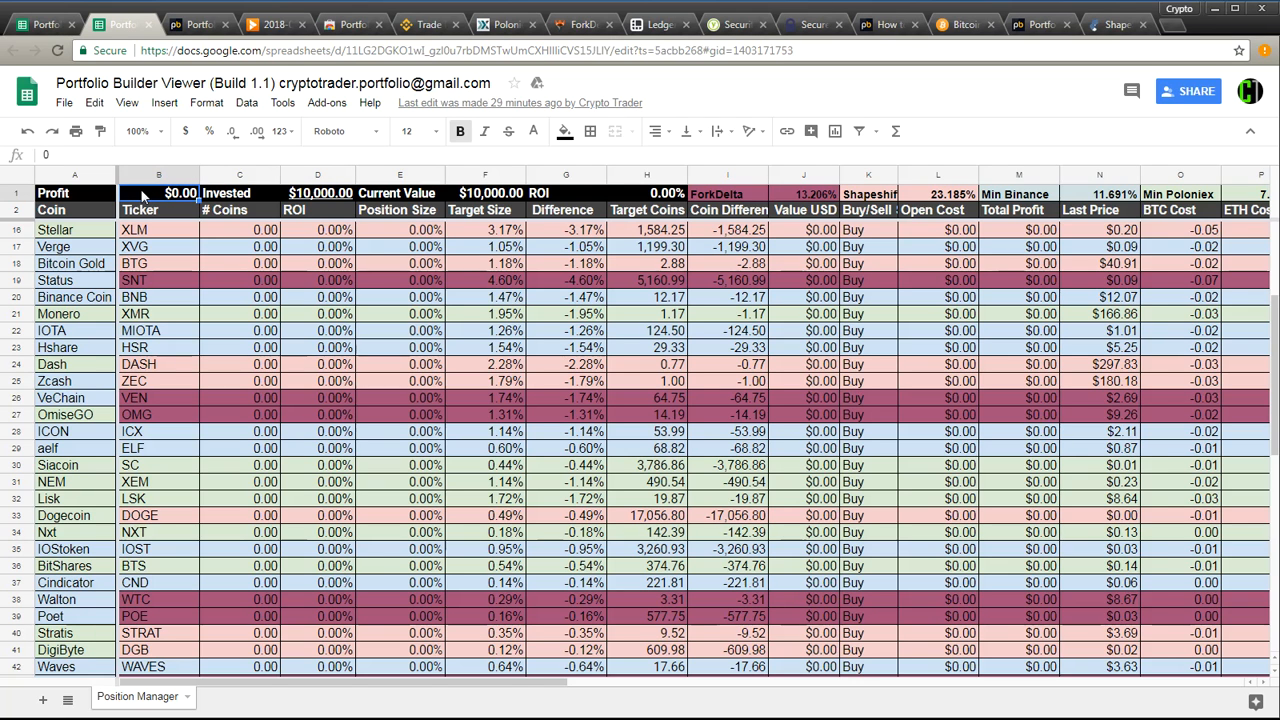
{"action": "left_click", "coordinate": [322, 198]}
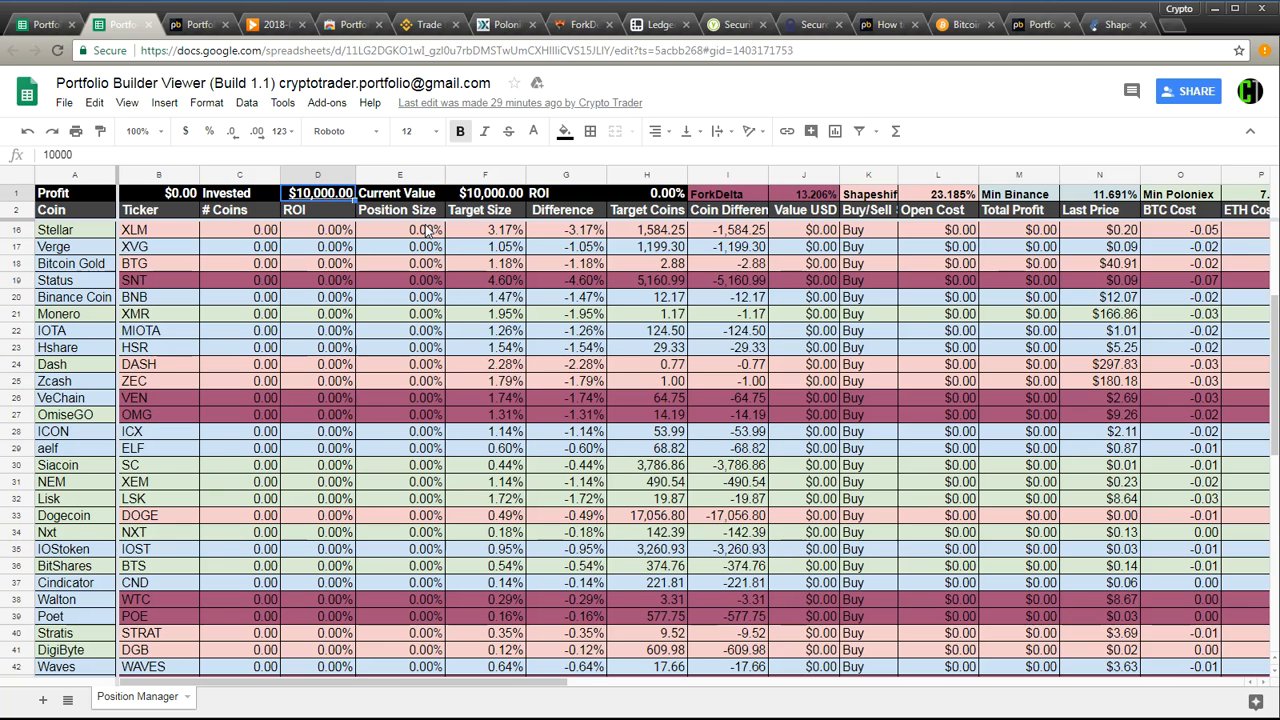
{"action": "left_click", "coordinate": [186, 197]}
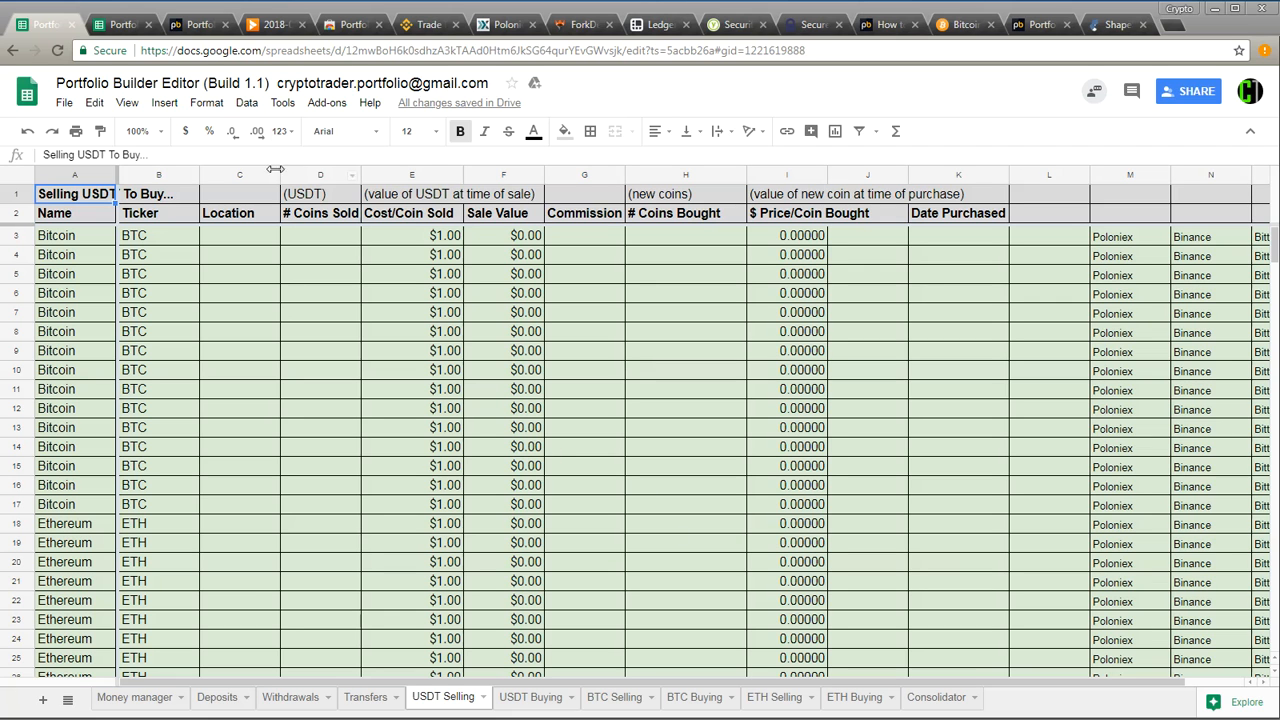
Step: Review the USDT Selling sheet's entry columns in the first Bitcoin row, from Location to Date Purchased, including the Commission column
{"action": "left_click", "coordinate": [240, 175]}
{"action": "left_click", "coordinate": [240, 240]}
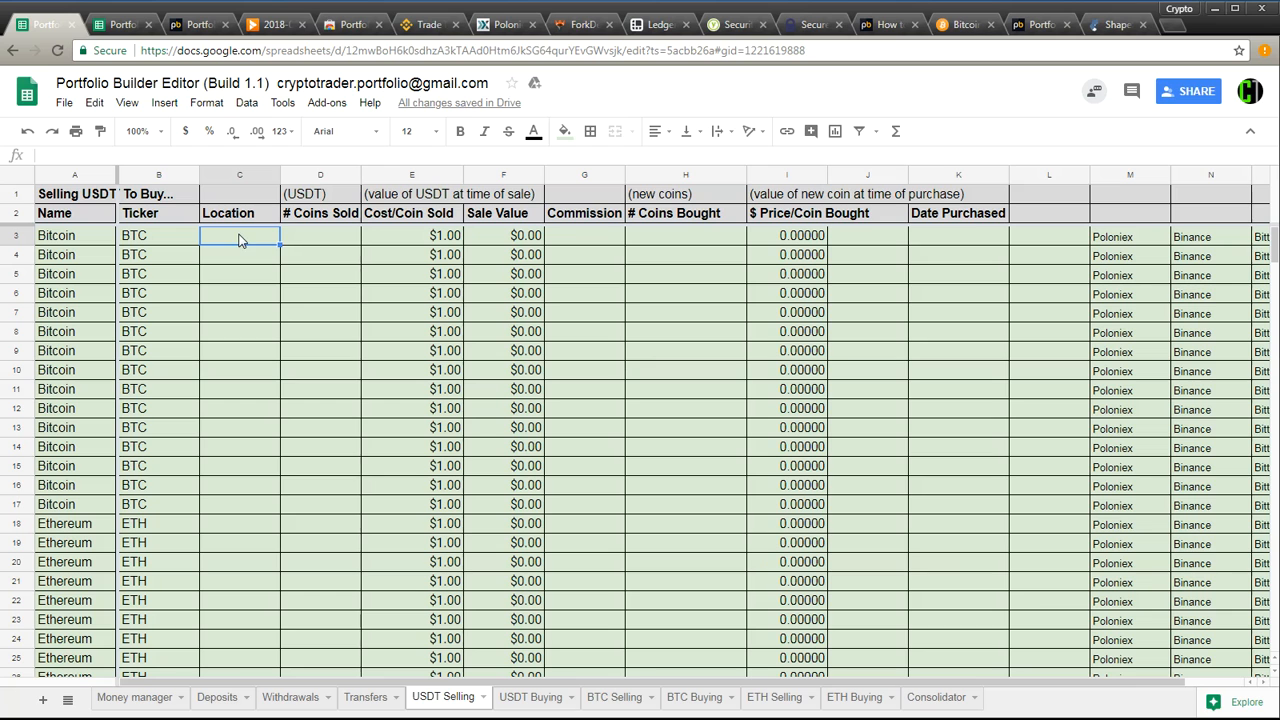
{"action": "left_click", "coordinate": [308, 239]}
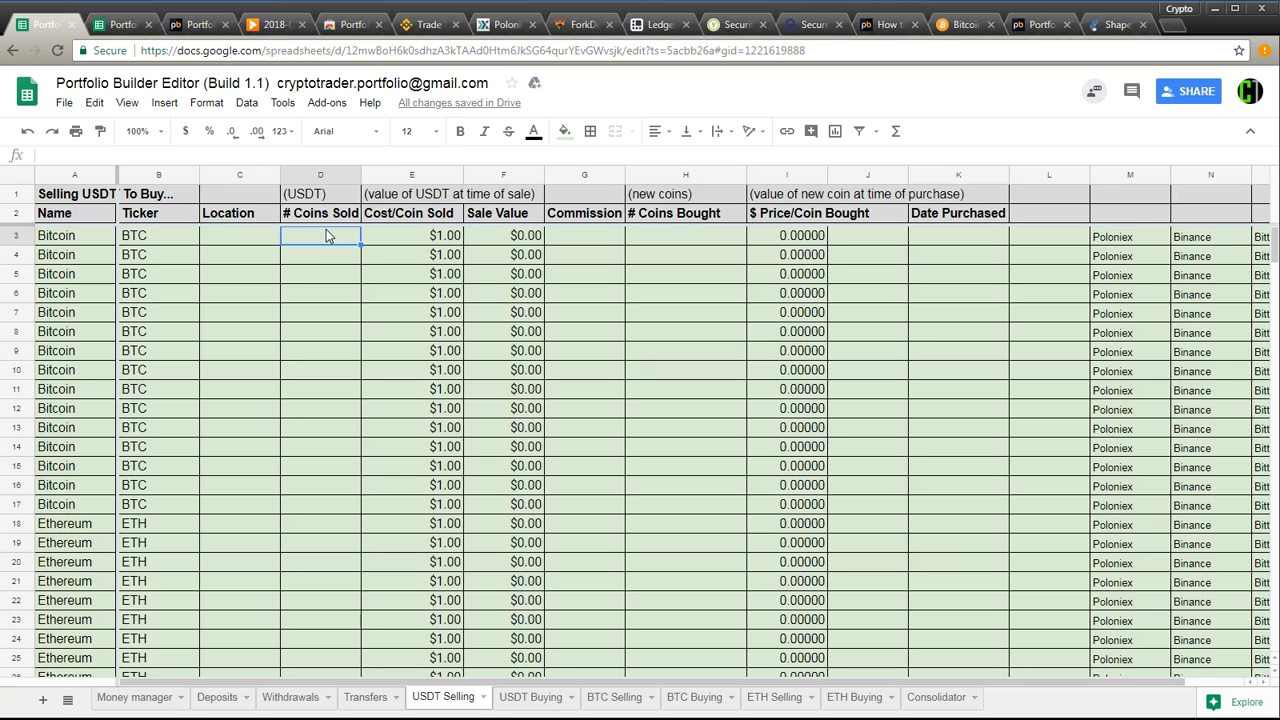
{"action": "left_click", "coordinate": [498, 241]}
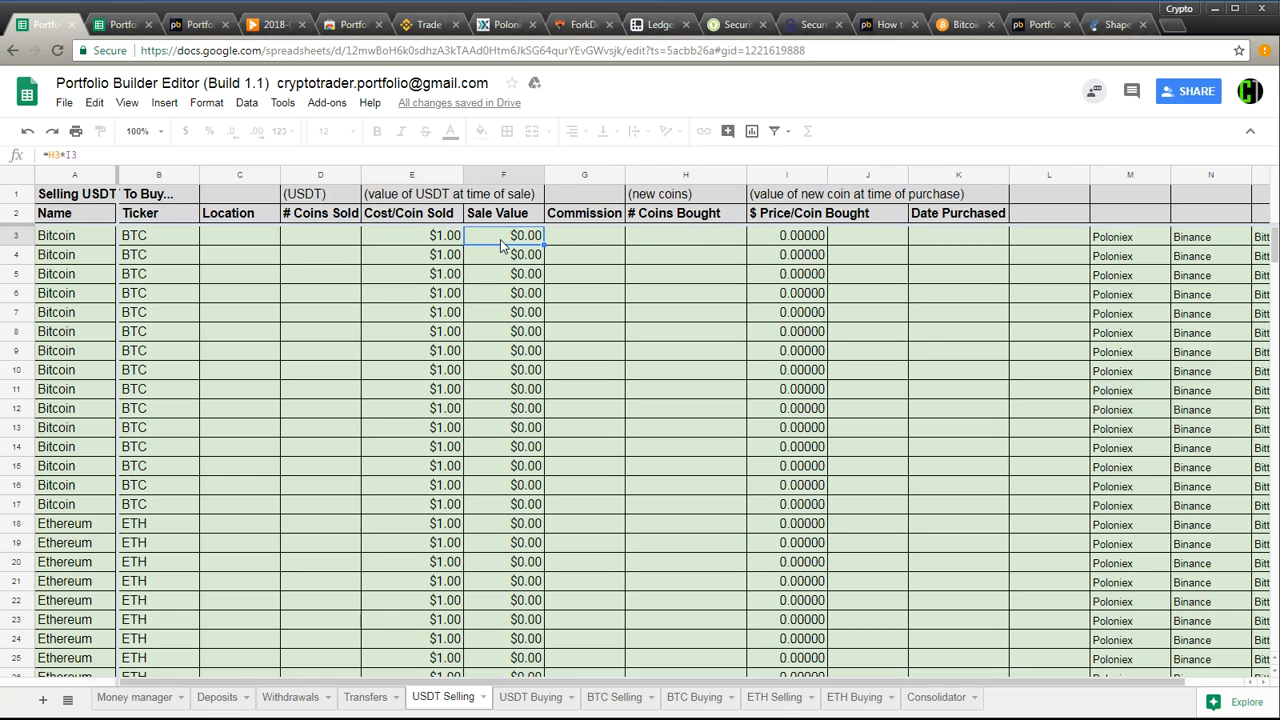
{"action": "left_click", "coordinate": [569, 242]}
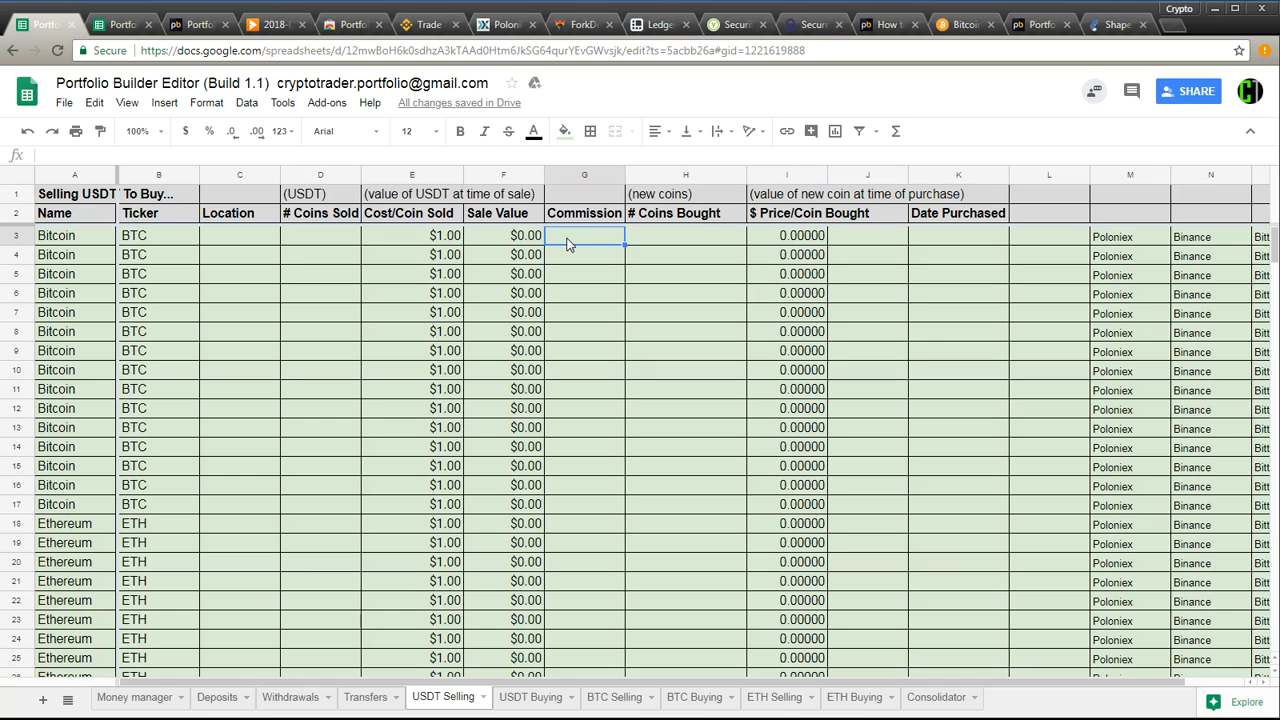
{"action": "left_click", "coordinate": [675, 247]}
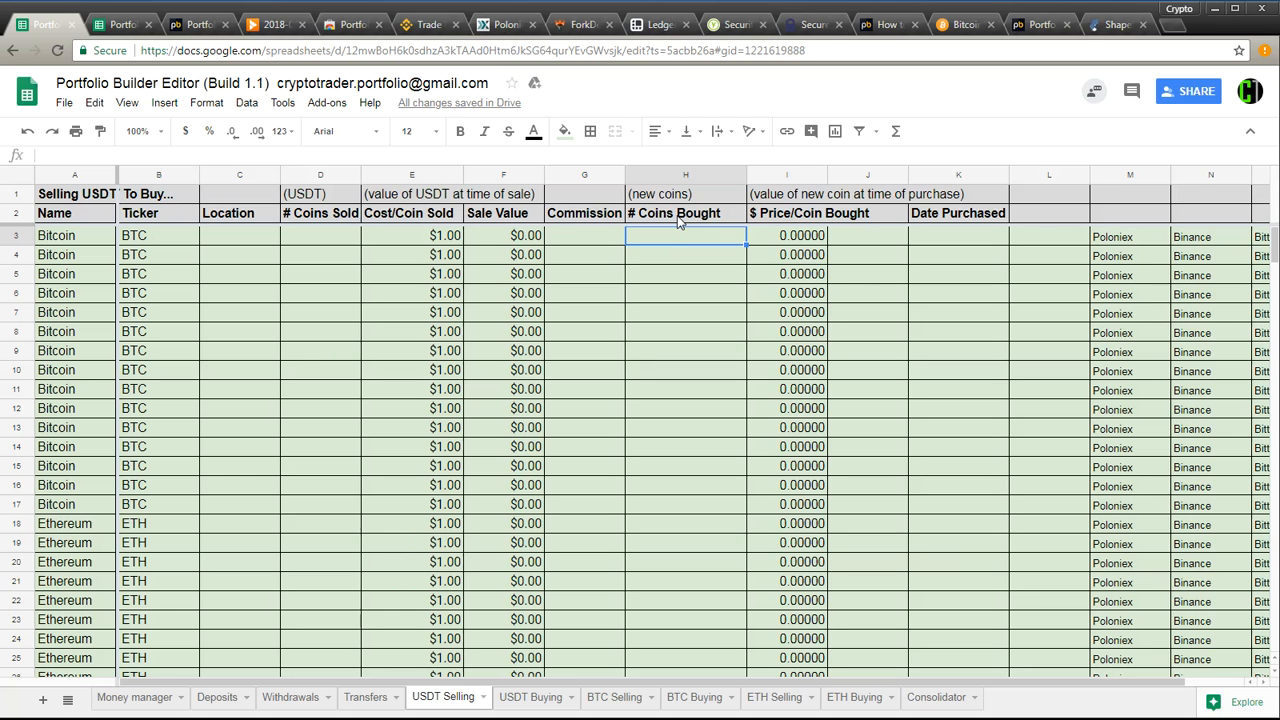
{"action": "left_click", "coordinate": [801, 244]}
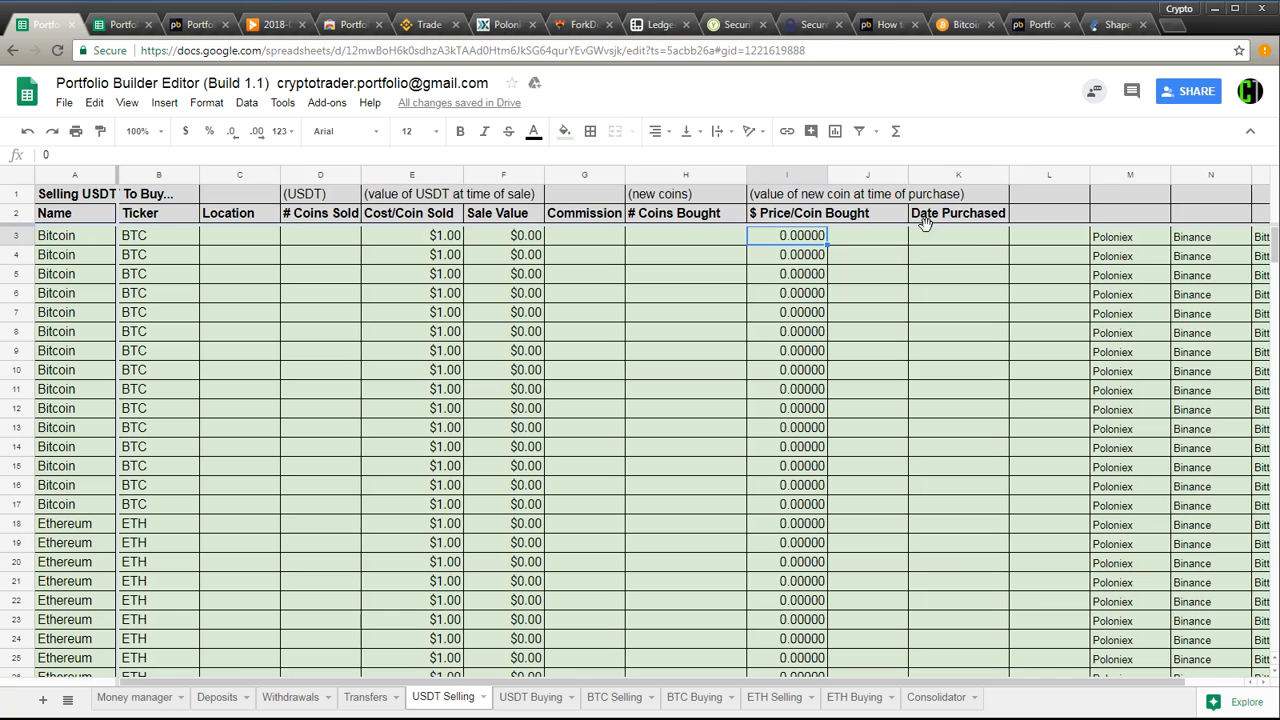
{"action": "left_click", "coordinate": [965, 241]}
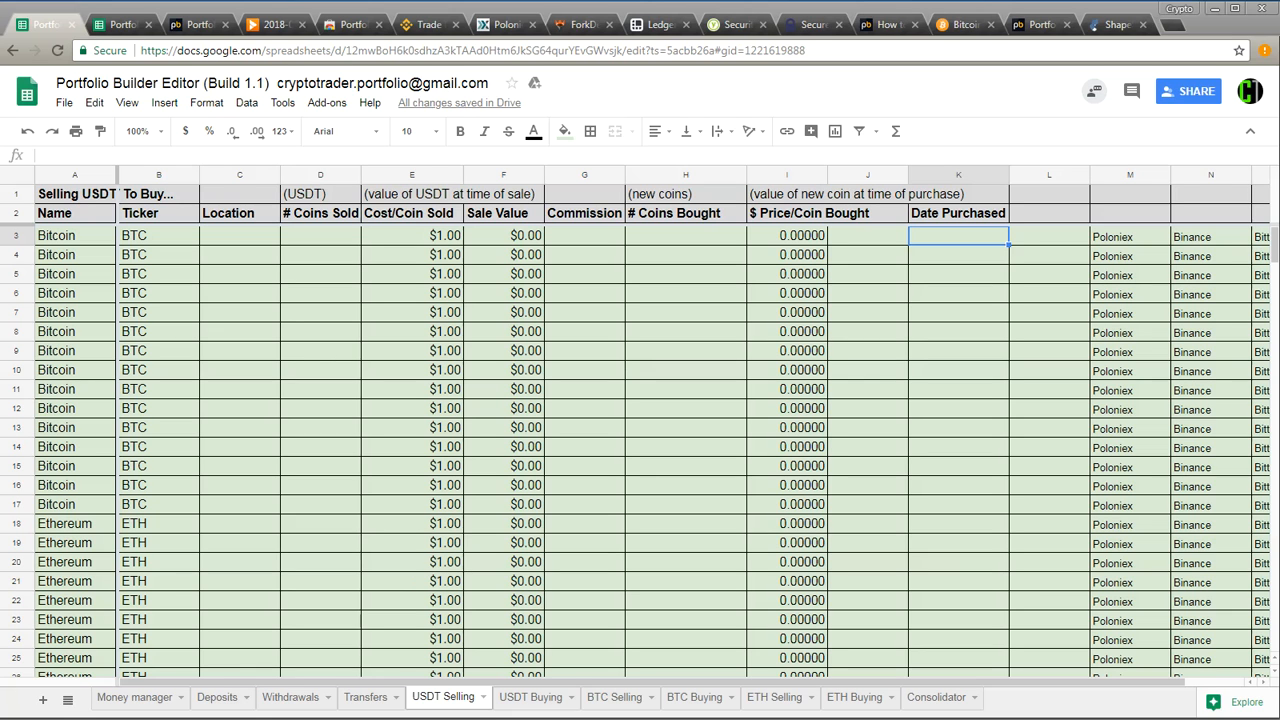
{"action": "left_click", "coordinate": [574, 170]}
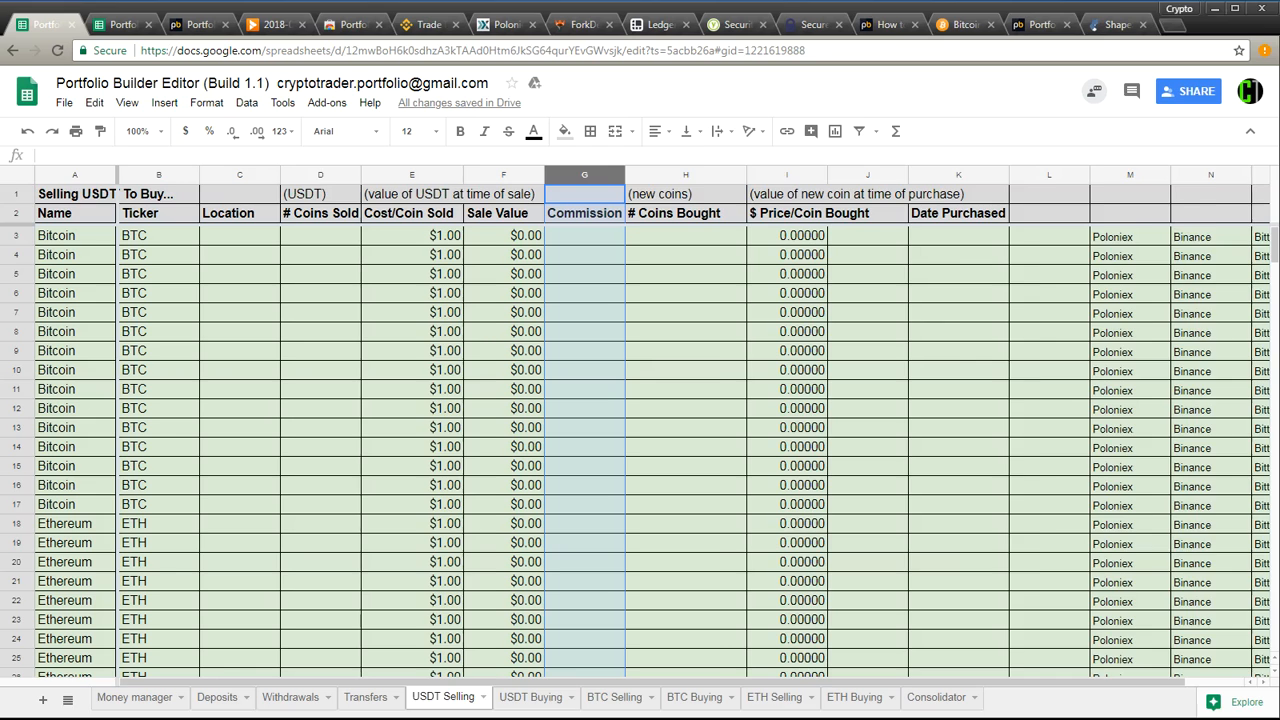
Step: View the USDT Buying sheet and point out the Location, # Coins Sold and Cost/Coin Sold cells of the first Bitcoin row
{"action": "left_click", "coordinate": [531, 697]}
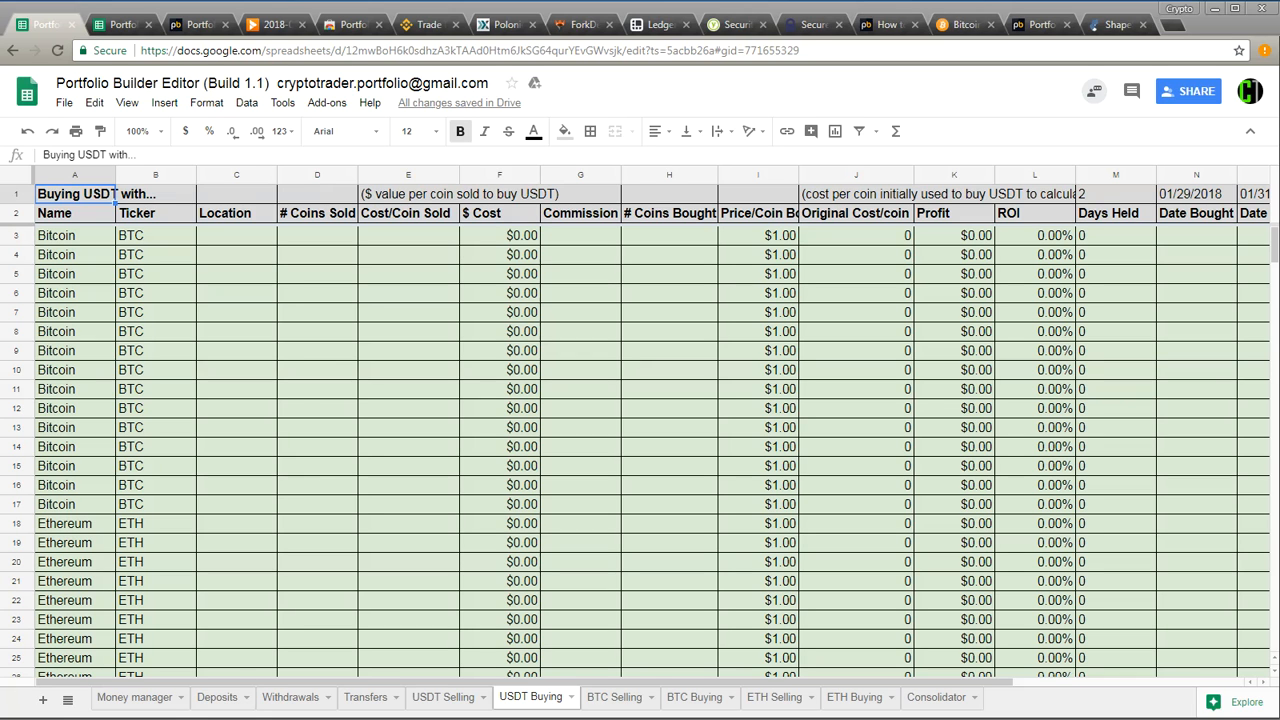
{"action": "left_click", "coordinate": [224, 236]}
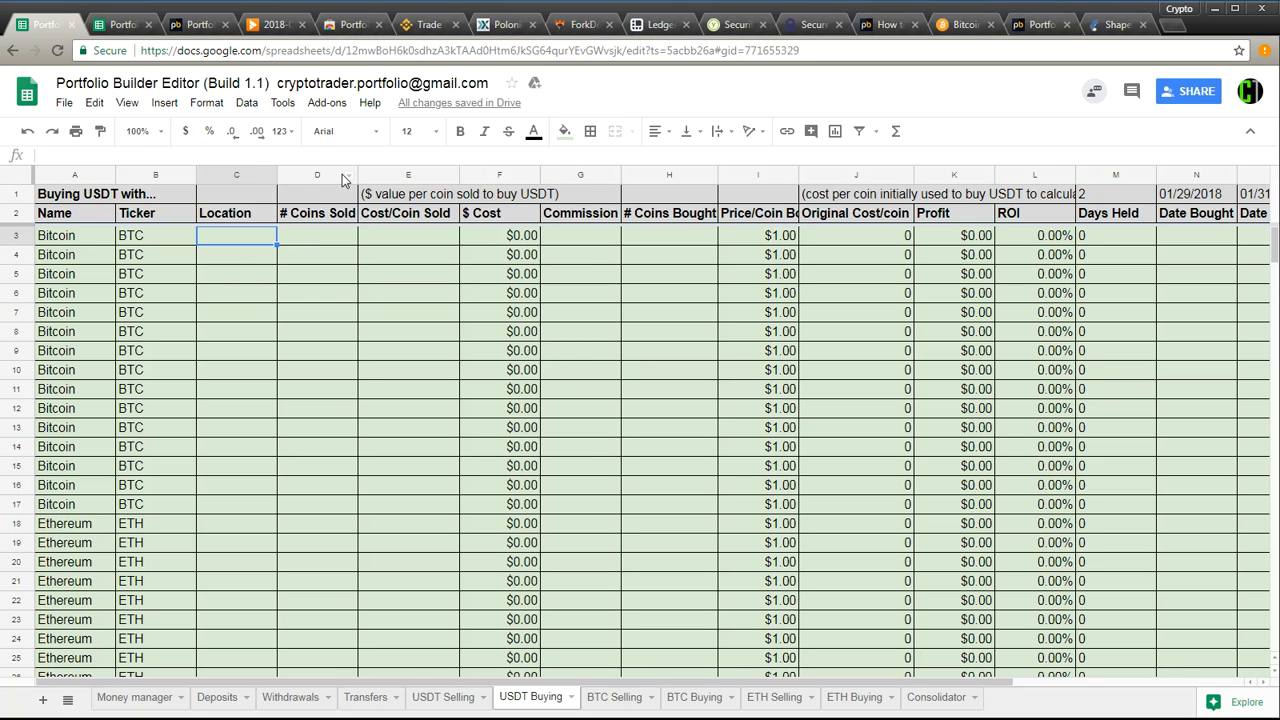
{"action": "left_click", "coordinate": [322, 241]}
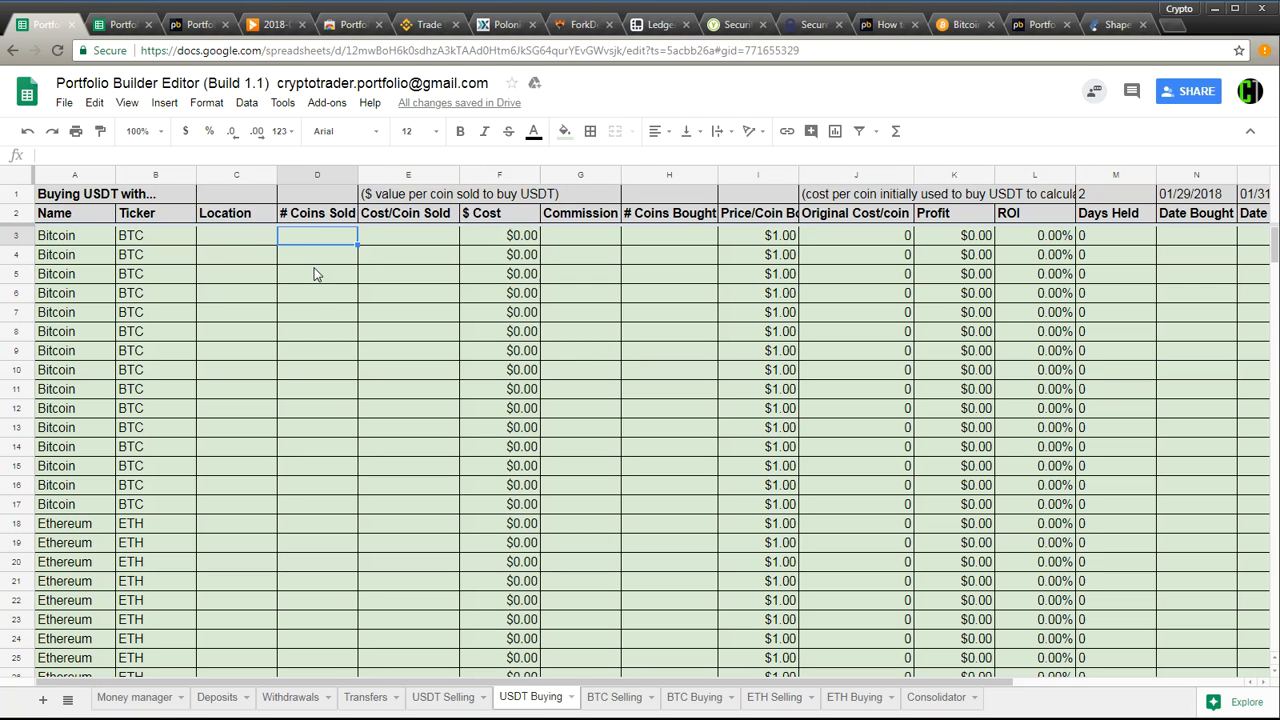
{"action": "left_click", "coordinate": [420, 233]}
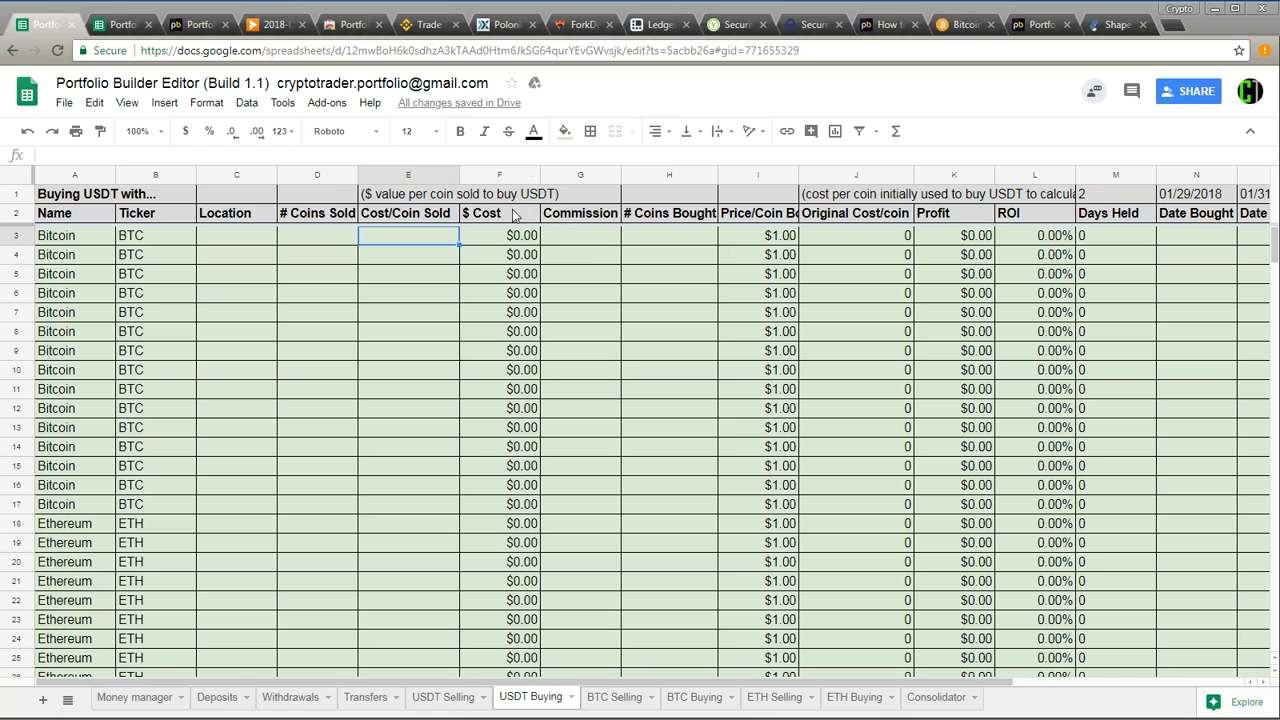
Step: Try the formula =F3*.005 in the first Bitcoin row's Commission cell on the USDT Buying sheet, and clear it again
{"action": "left_click", "coordinate": [584, 243]}
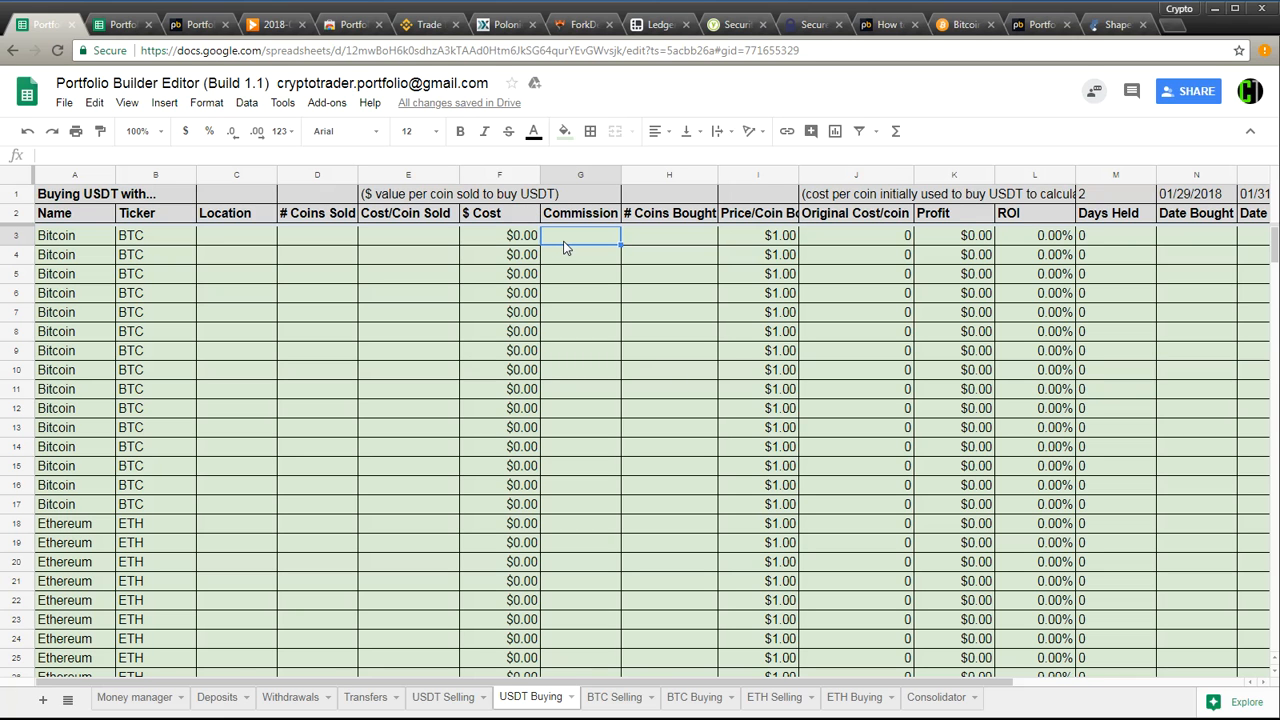
{"action": "type", "text": "="}
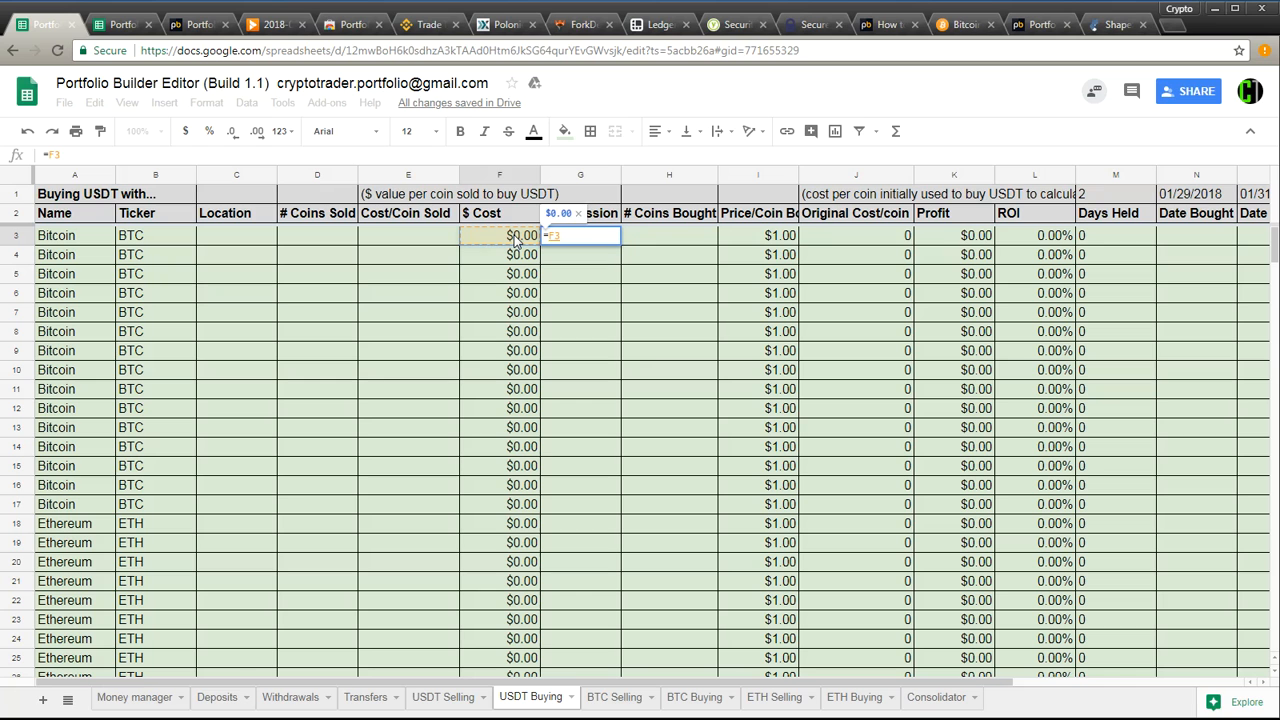
{"action": "left_click", "coordinate": [515, 237]}
{"action": "type", "text": "*.005"}
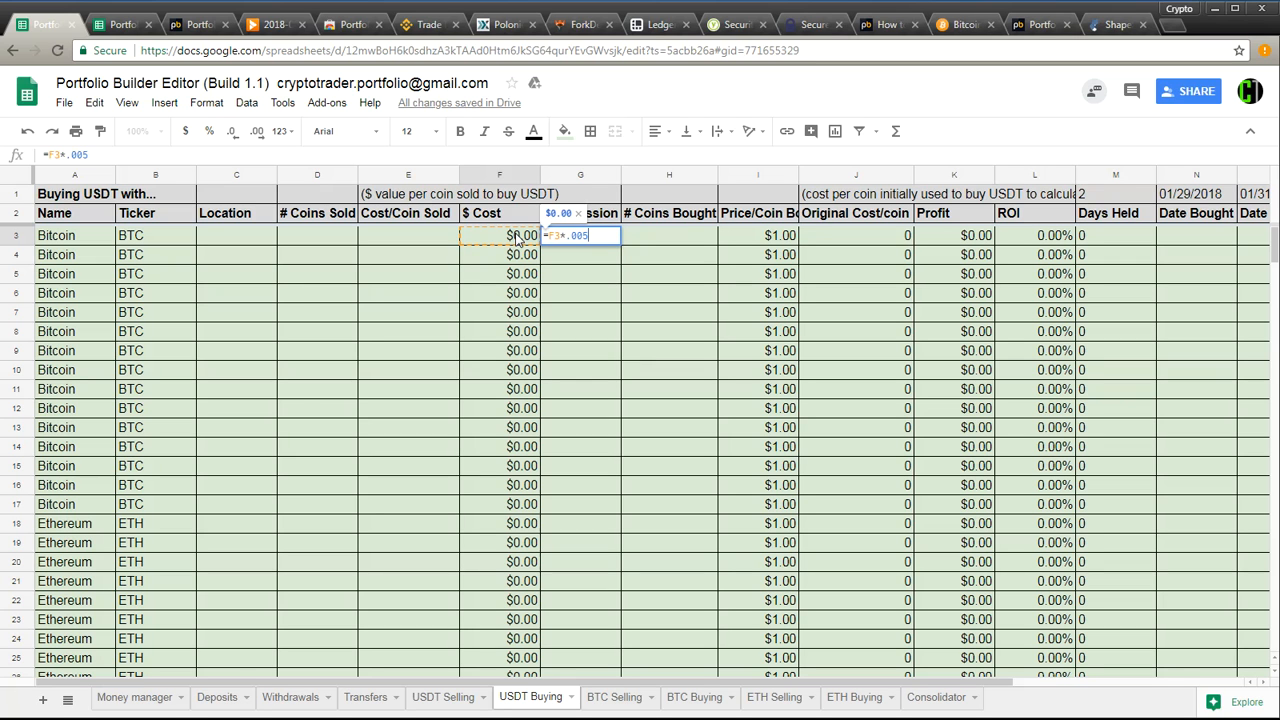
{"action": "key", "text": "BackSpace"}
{"action": "key", "text": "BackSpace"}
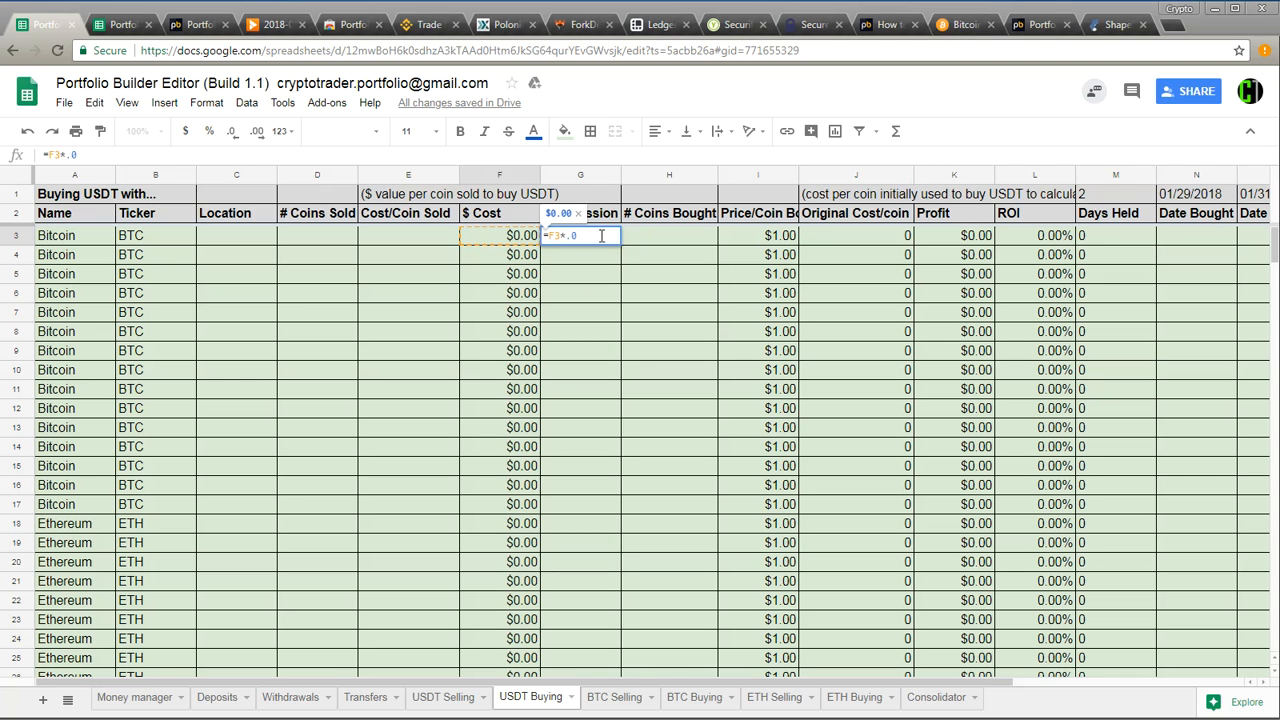
{"action": "left_click_drag", "start_coordinate": [593, 236], "coordinate": [379, 200]}
{"action": "key", "text": "BackSpace"}
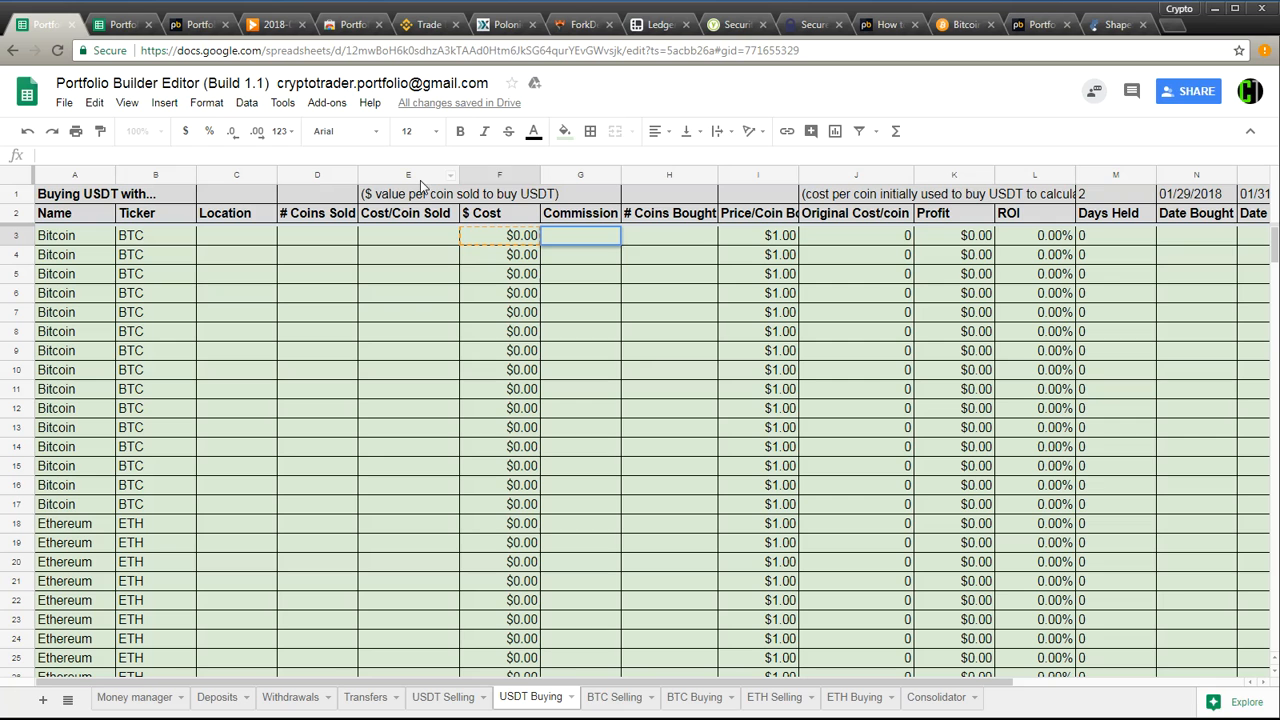
Step: Review the # Coins Bought, Original Cost/coin, Profit, Date Bought and Date Sold columns, including the sample date above Date Sold
{"action": "left_click", "coordinate": [663, 244]}
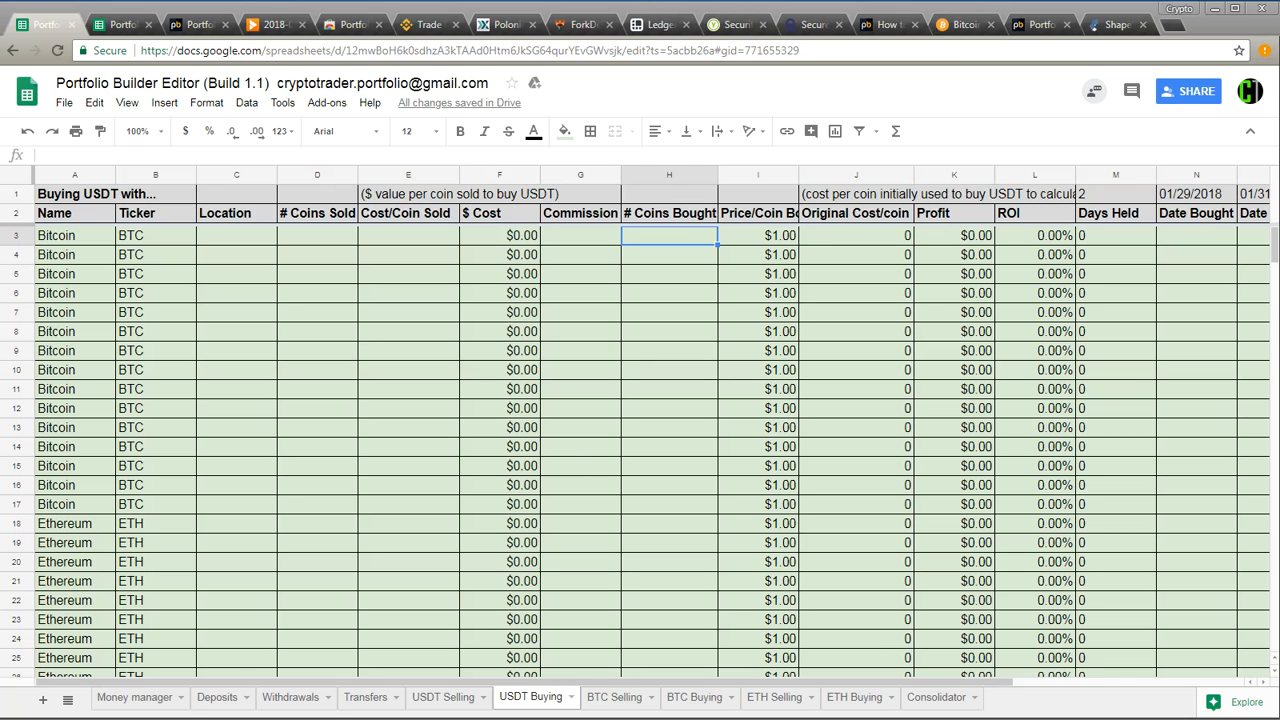
{"action": "left_click", "coordinate": [850, 236]}
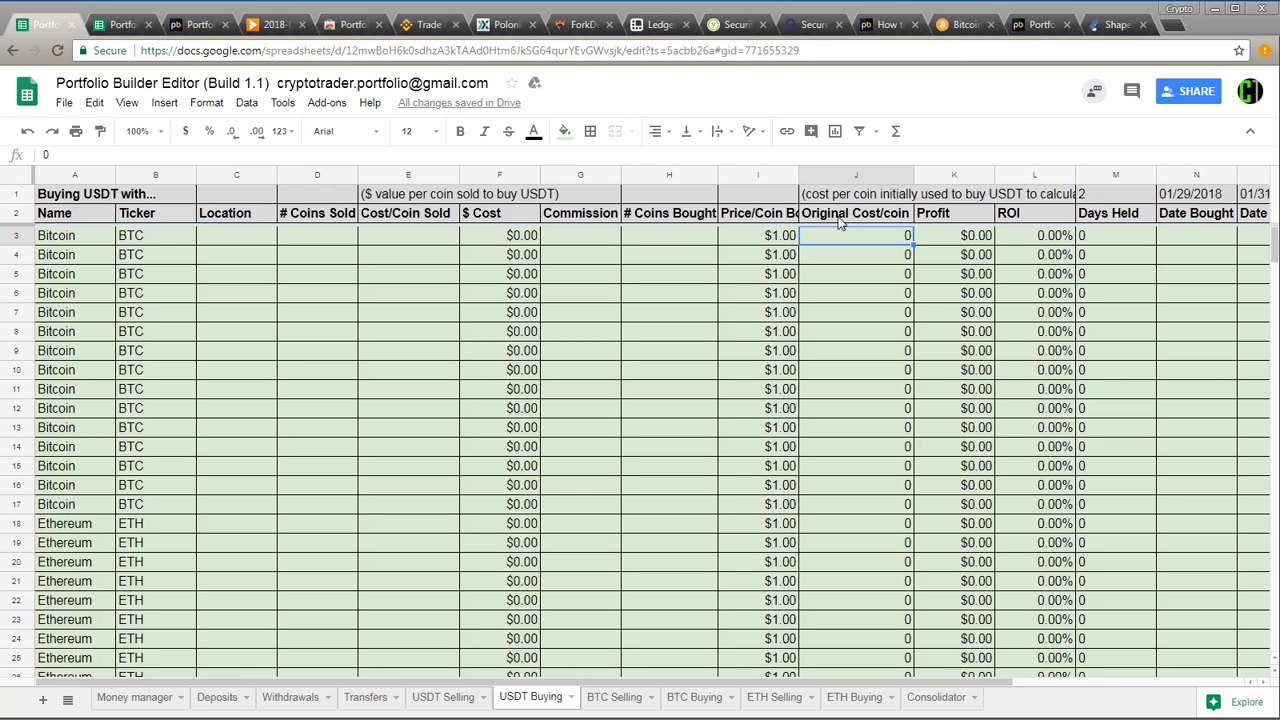
{"action": "left_click", "coordinate": [962, 242]}
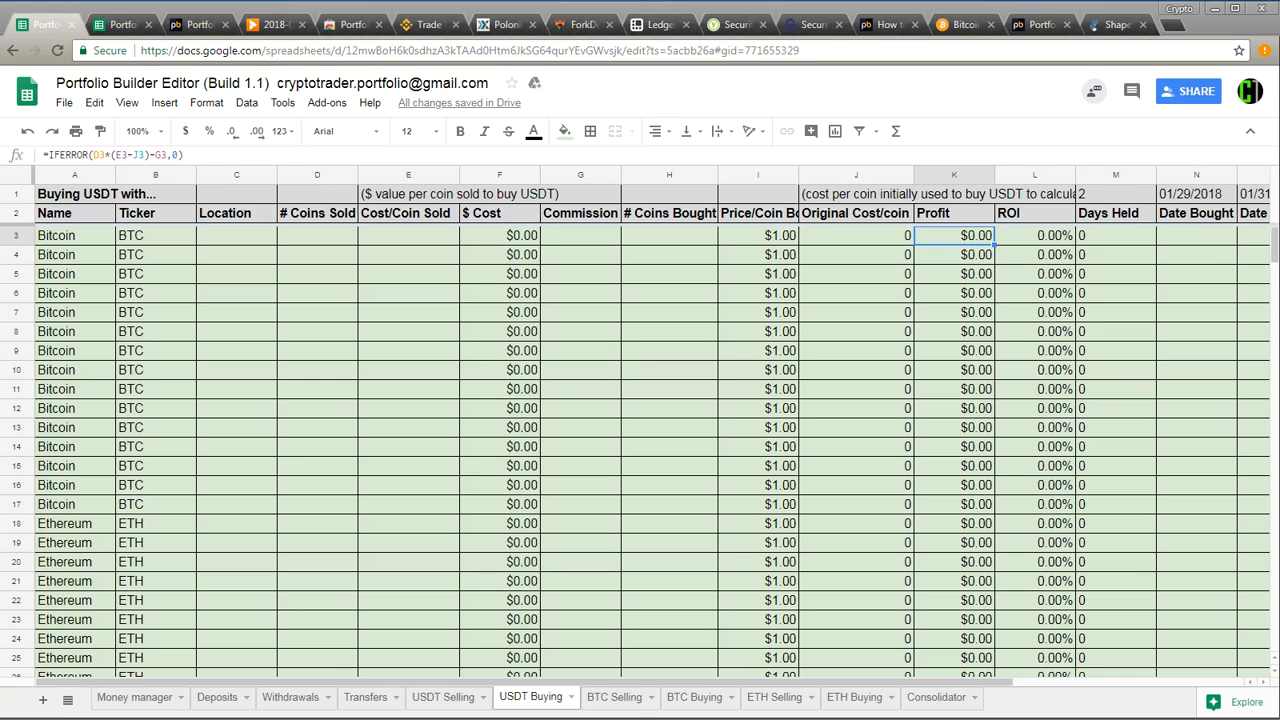
{"action": "left_click", "coordinate": [1184, 245]}
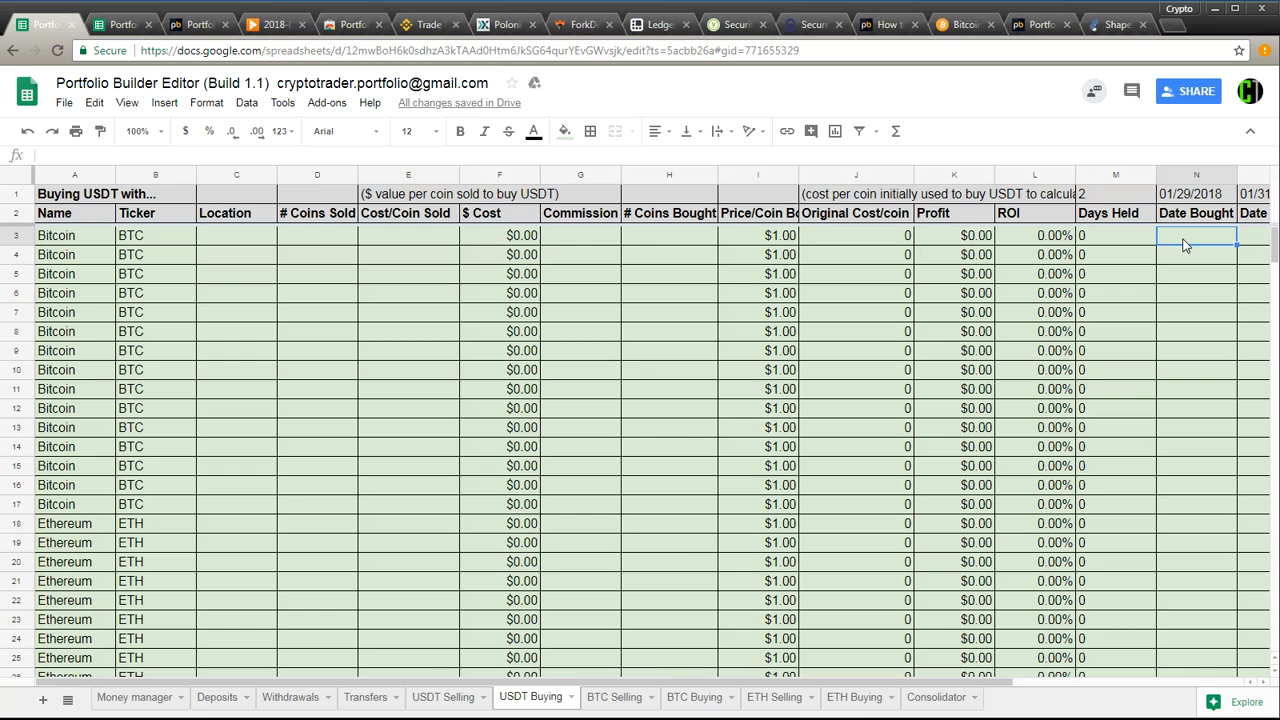
{"action": "key", "text": "Right"}
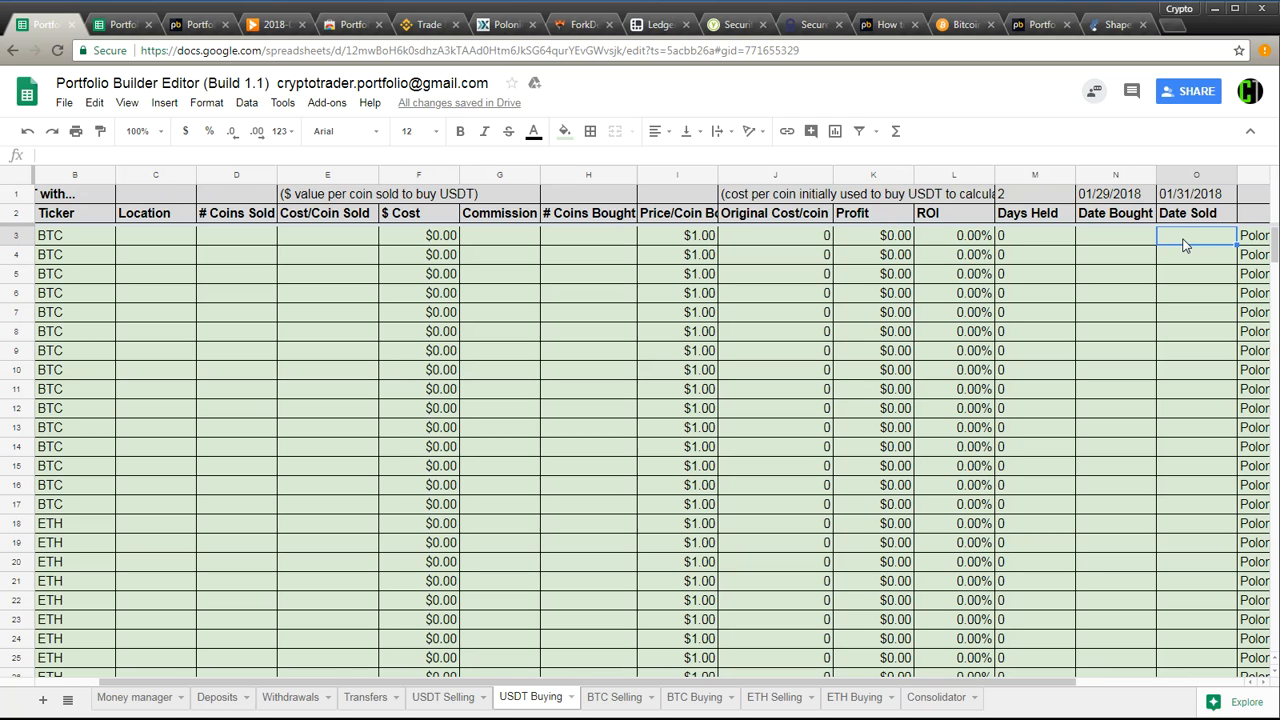
{"action": "left_click", "coordinate": [1190, 197]}
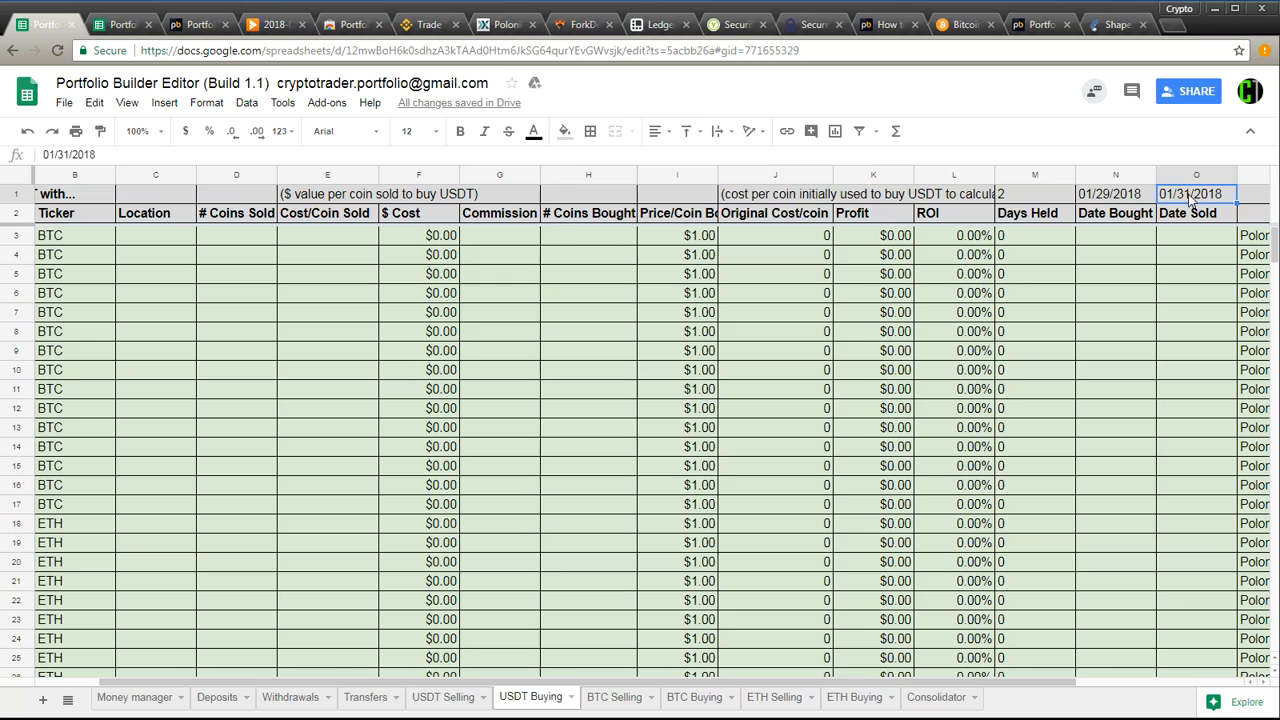
{"action": "left_click", "coordinate": [1199, 237]}
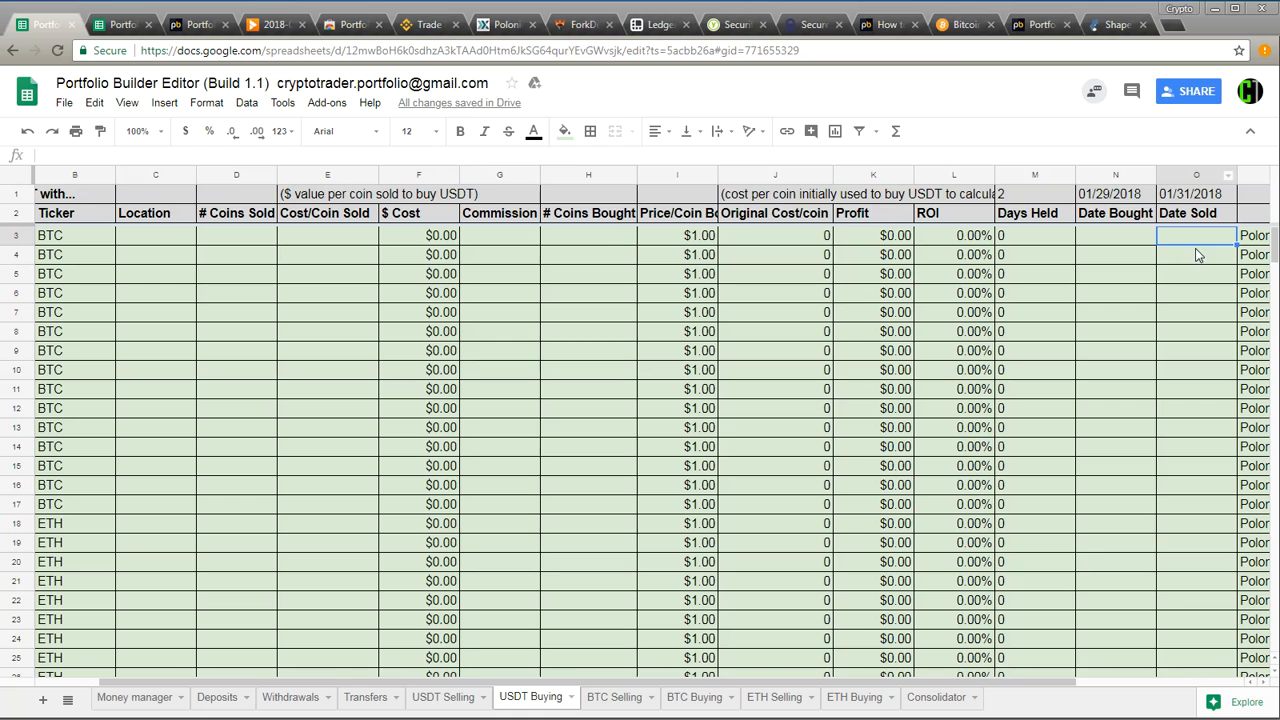
Step: Point out the first row's Cost/Coin Sold and Date Sold cells on the USDT Buying sheet
{"action": "left_click", "coordinate": [315, 243]}
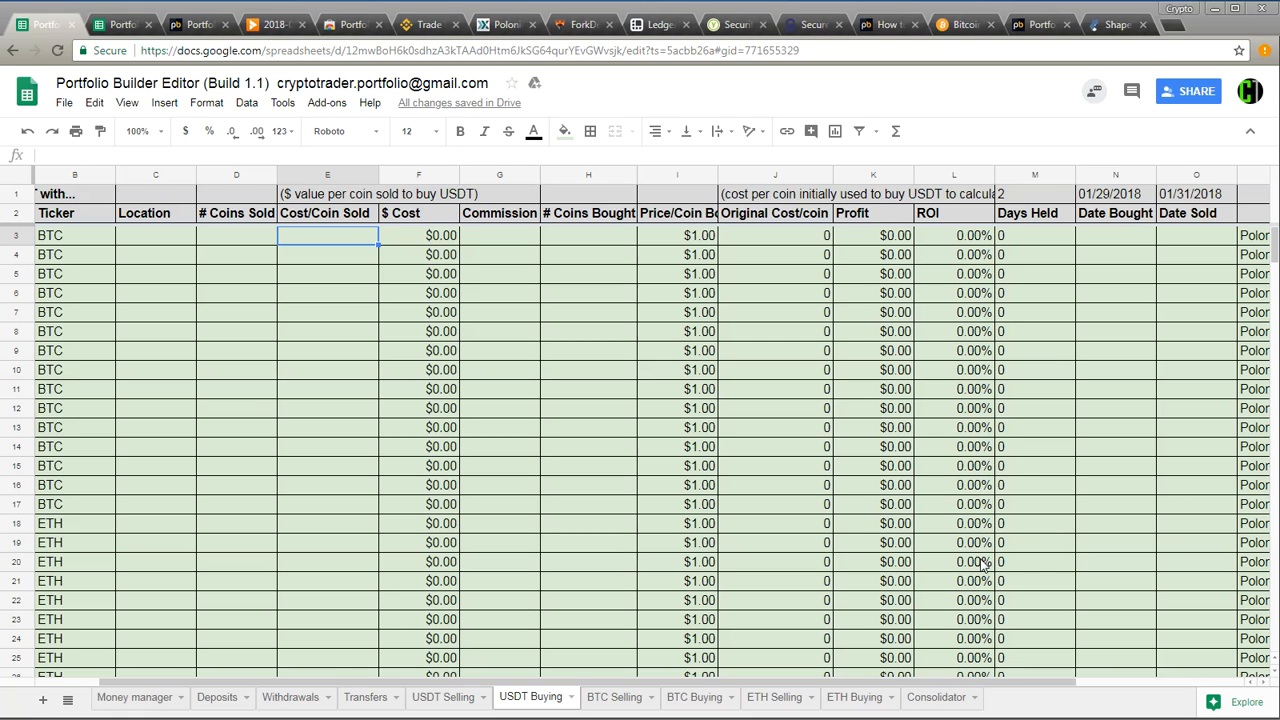
{"action": "left_click", "coordinate": [1197, 243]}
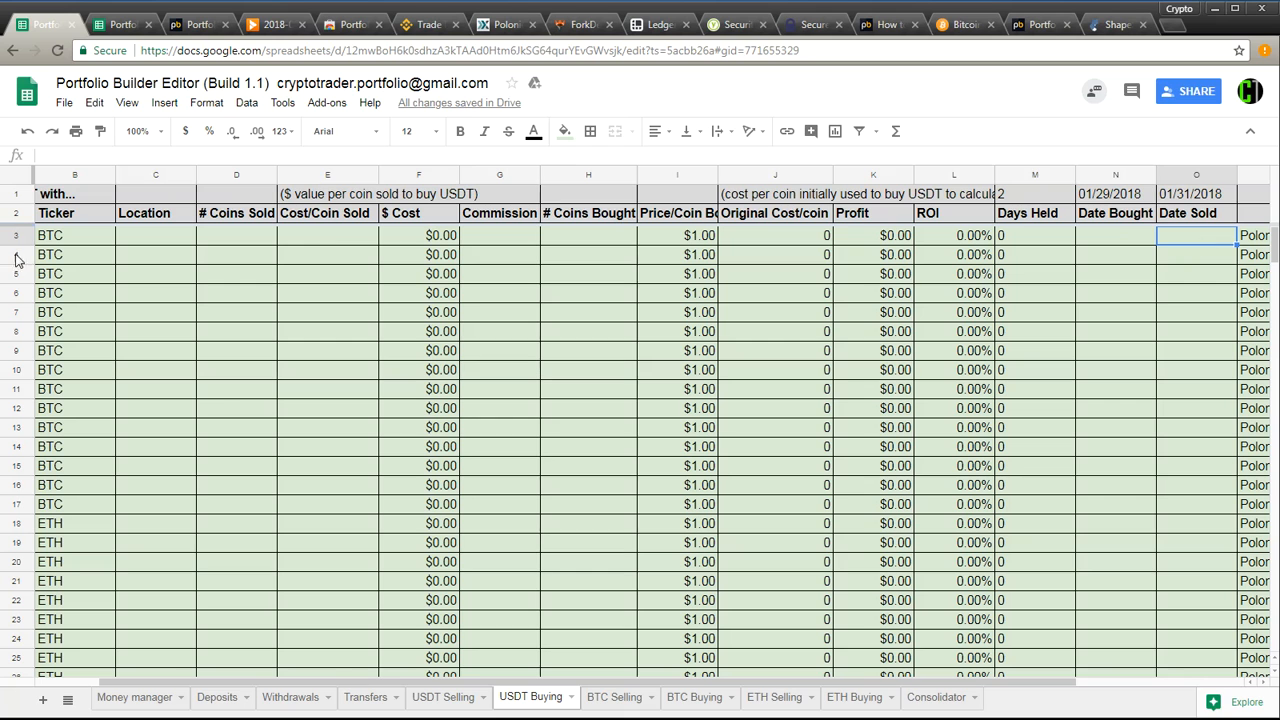
{"action": "left_click", "coordinate": [337, 237]}
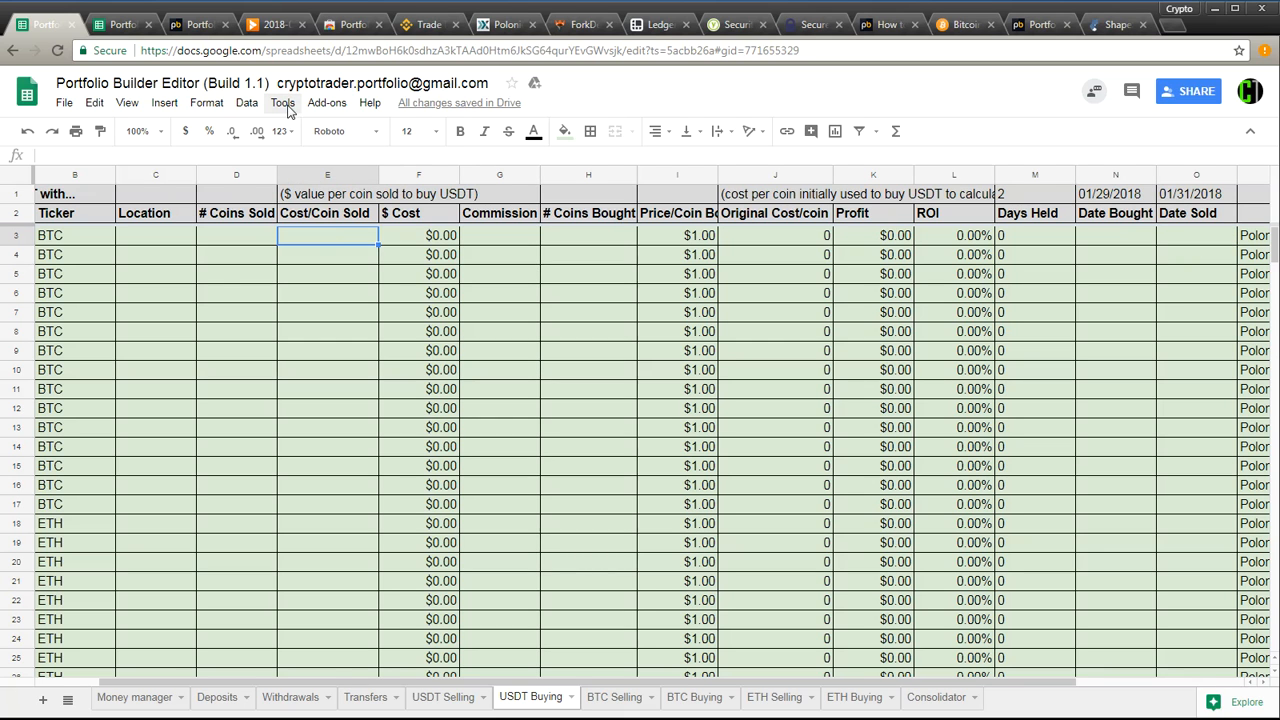
Step: Look up the commands offered by the Portfolio Builder add-on and return to the USDT Buying sheet
{"action": "left_click", "coordinate": [327, 103]}
{"action": "mouse_move", "coordinate": [347, 206]}
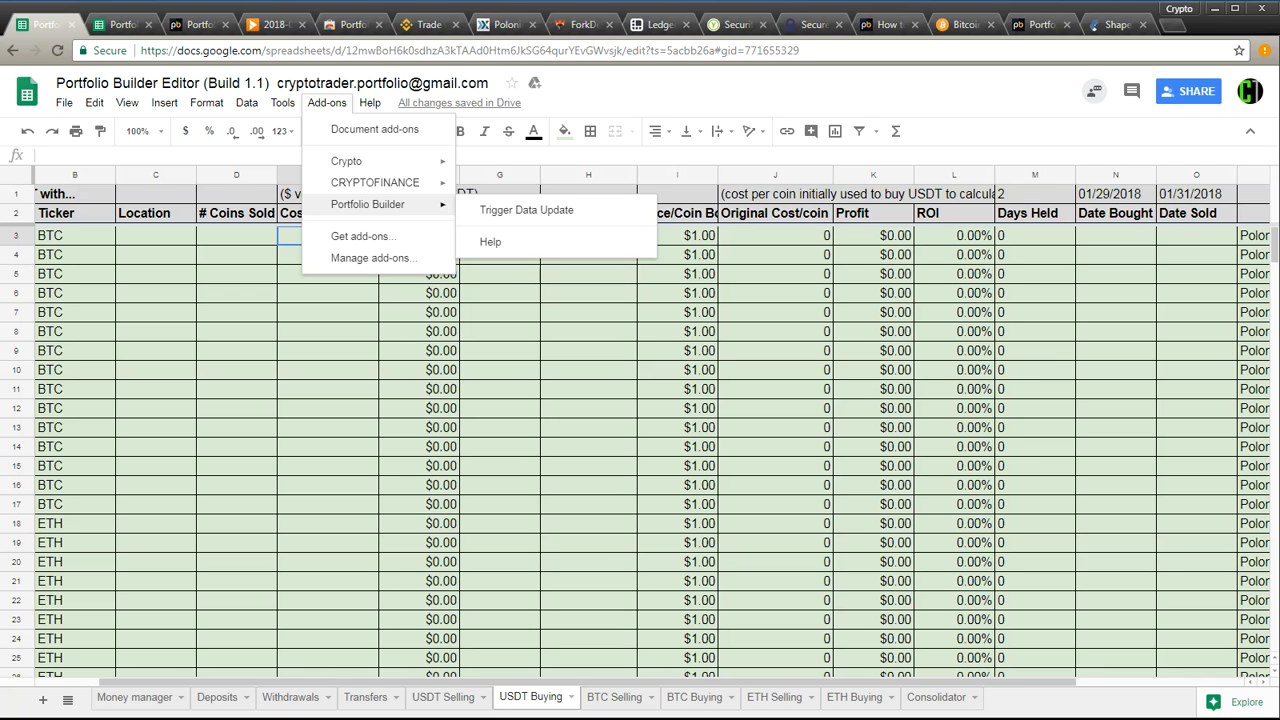
{"action": "key", "text": "alt+Tab"}
{"action": "left_click", "coordinate": [252, 415]}
{"action": "scroll", "coordinate": [267, 441], "scroll_direction": "down", "scroll_amount": 5}
{"action": "left_click_drag", "start_coordinate": [1265, 286], "coordinate": [1258, 245]}
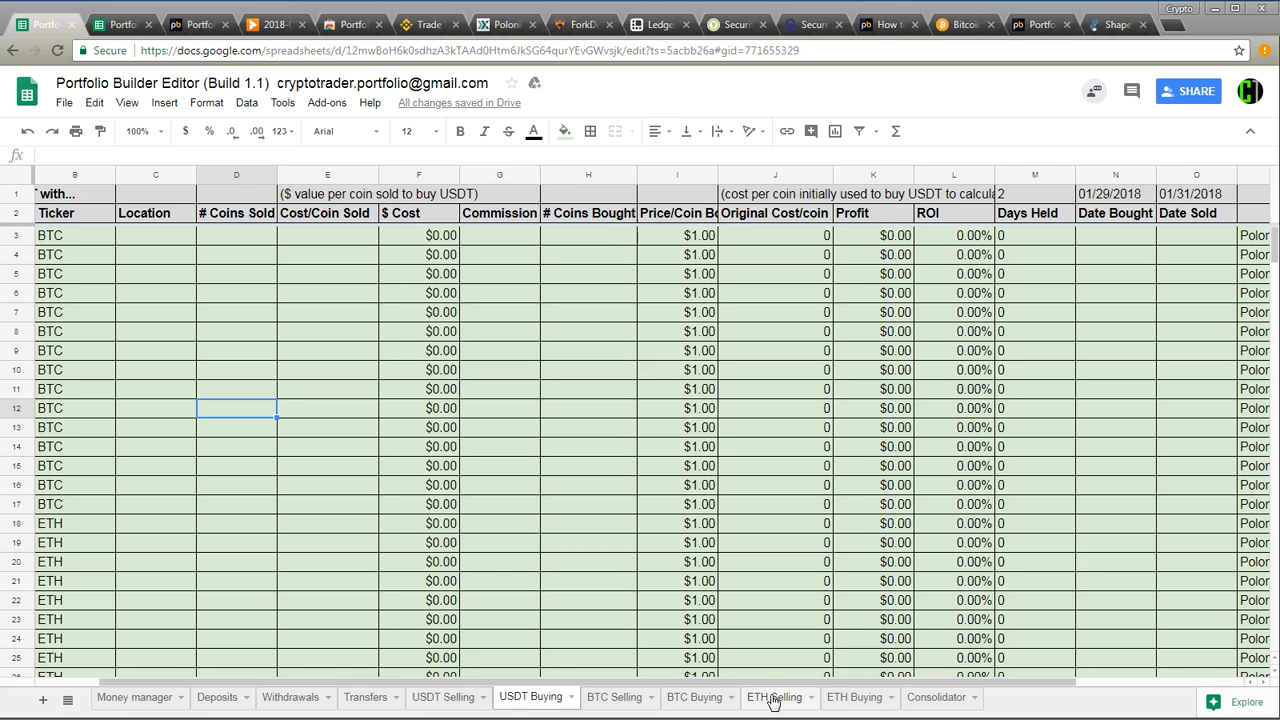
Step: View the BTC Selling sheet and point out the Ethereum rows' ticker and Location cells
{"action": "left_click", "coordinate": [614, 697]}
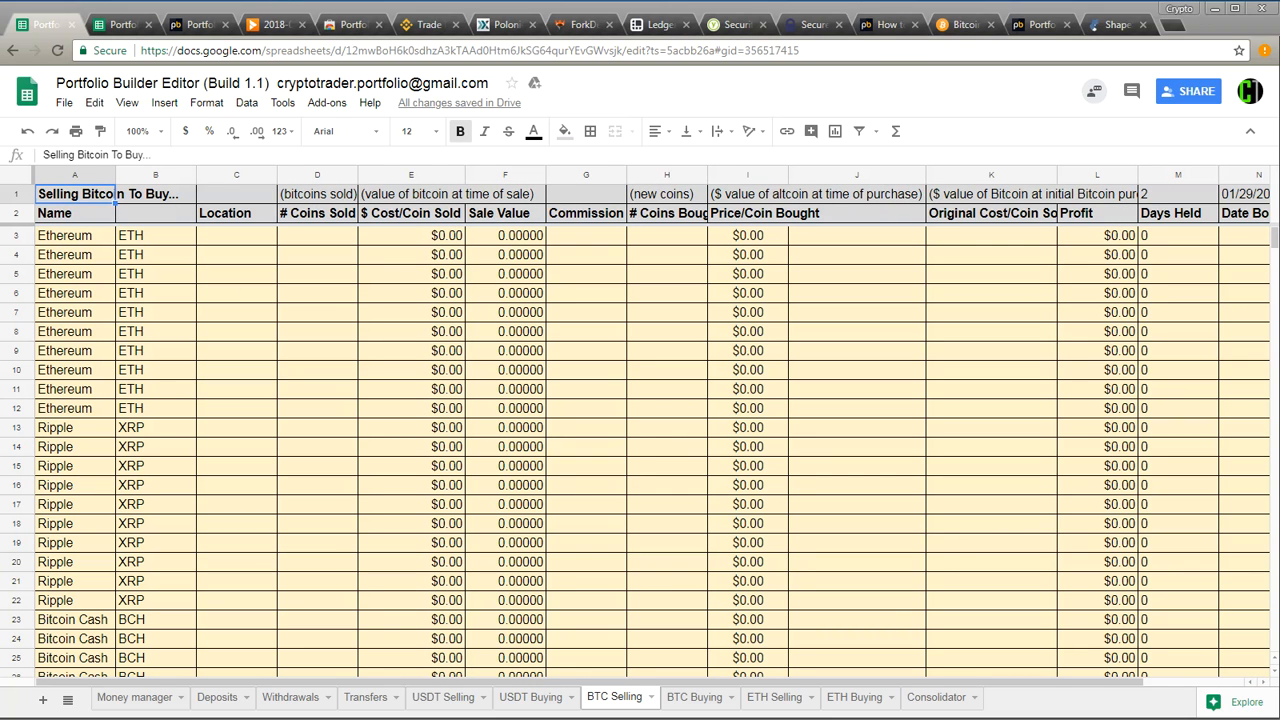
{"action": "left_click", "coordinate": [150, 370]}
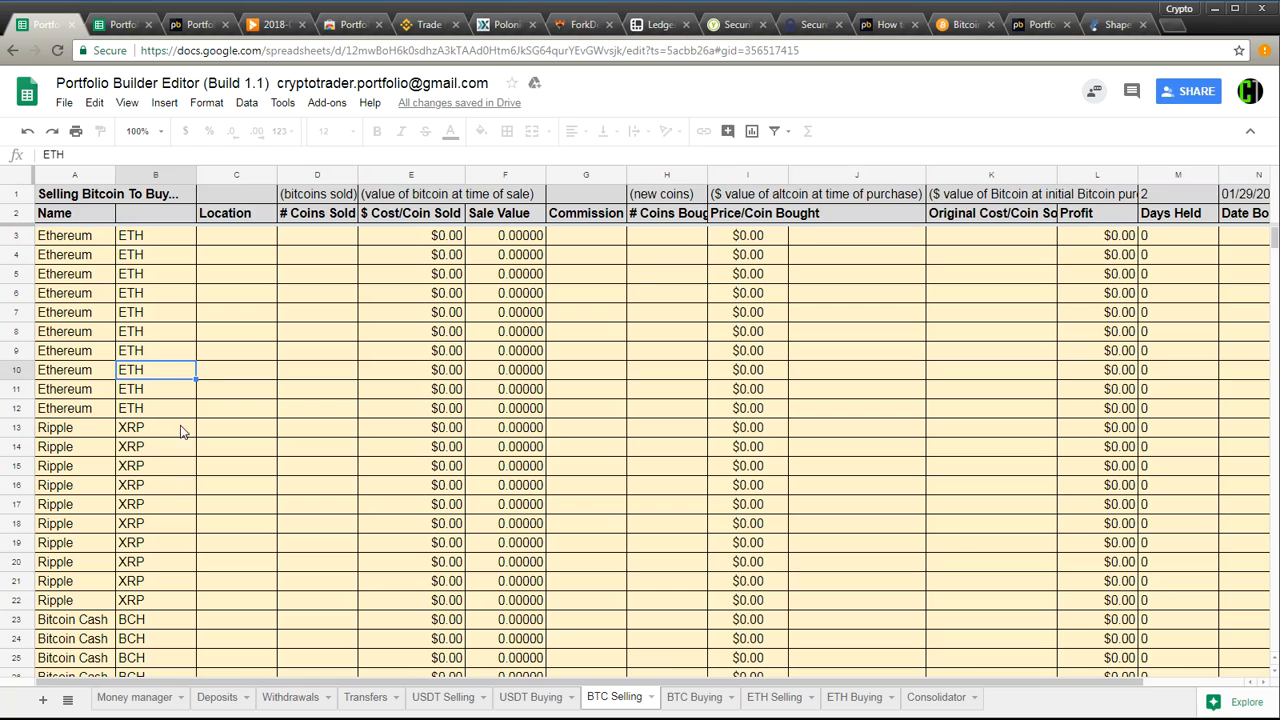
{"action": "left_click", "coordinate": [231, 382]}
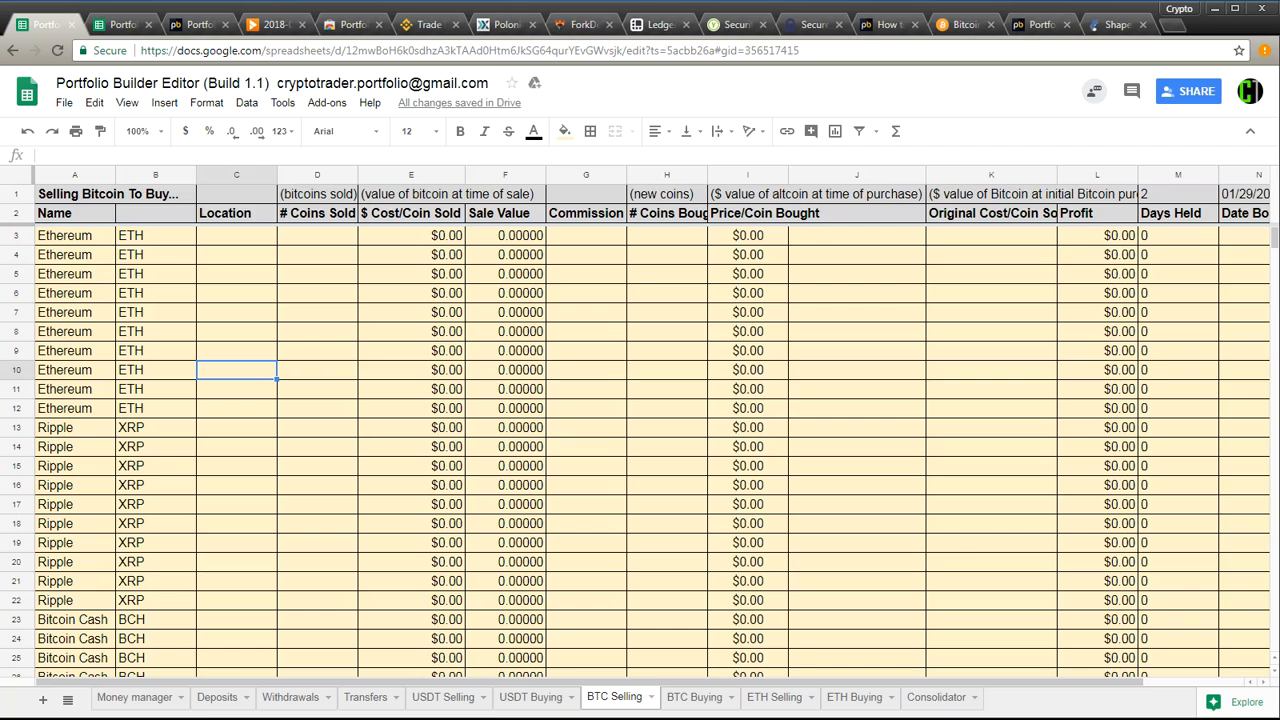
Step: View the Consolidator sheet and highlight its SUMMARY row across B30:G30
{"action": "left_click", "coordinate": [938, 697]}
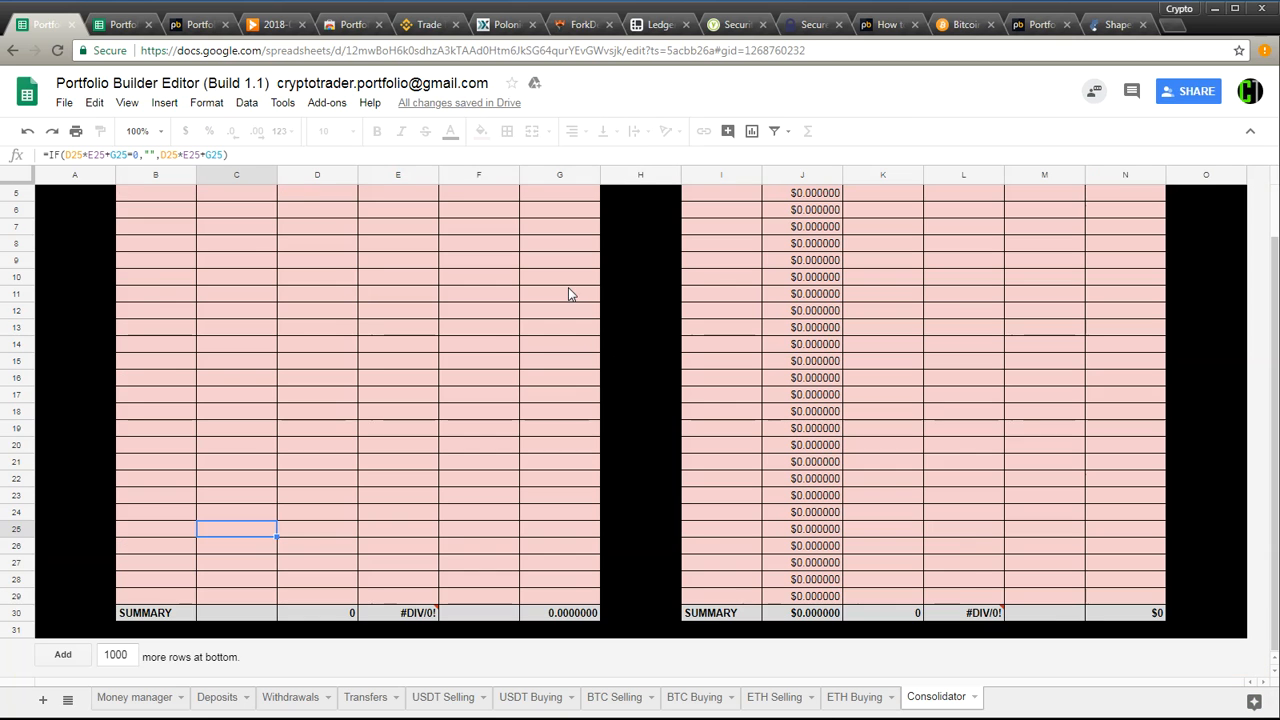
{"action": "scroll", "coordinate": [236, 260], "scroll_direction": "down", "scroll_amount": 2}
{"action": "left_click_drag", "start_coordinate": [176, 620], "coordinate": [580, 614]}
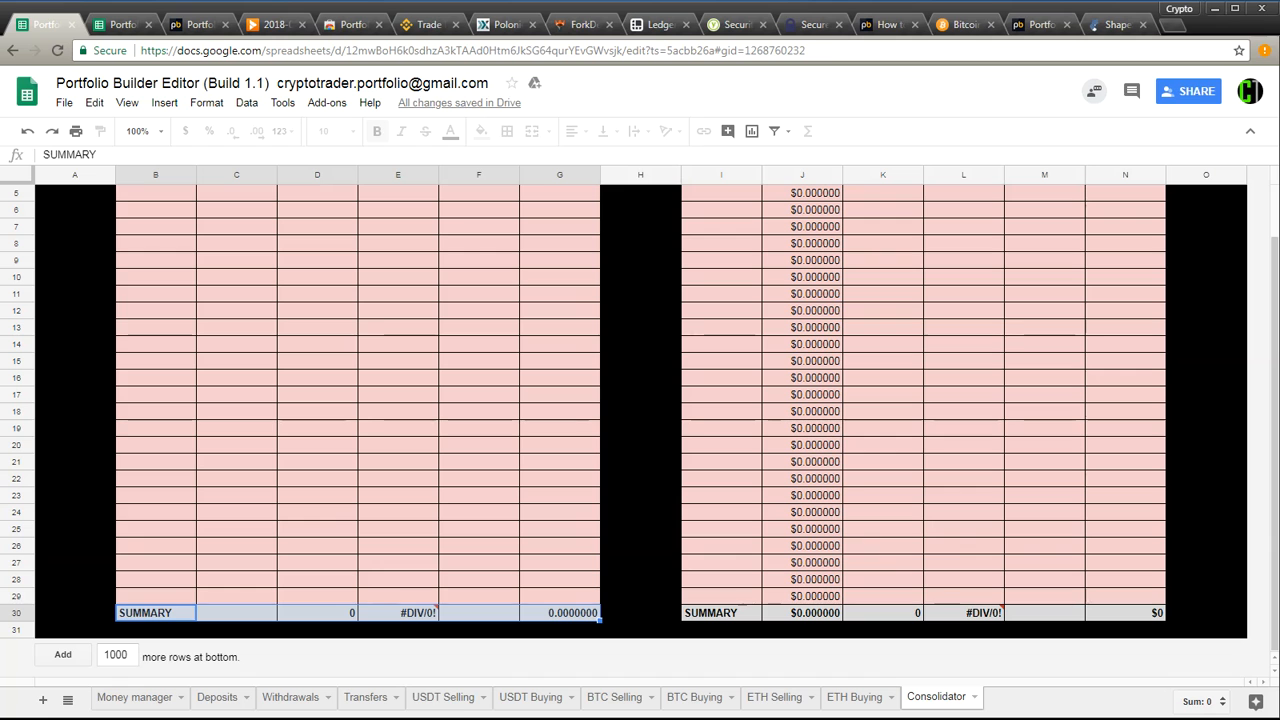
Step: Return to the BTC Selling sheet and start a search within it
{"action": "left_click", "coordinate": [617, 699]}
{"action": "left_click", "coordinate": [302, 412]}
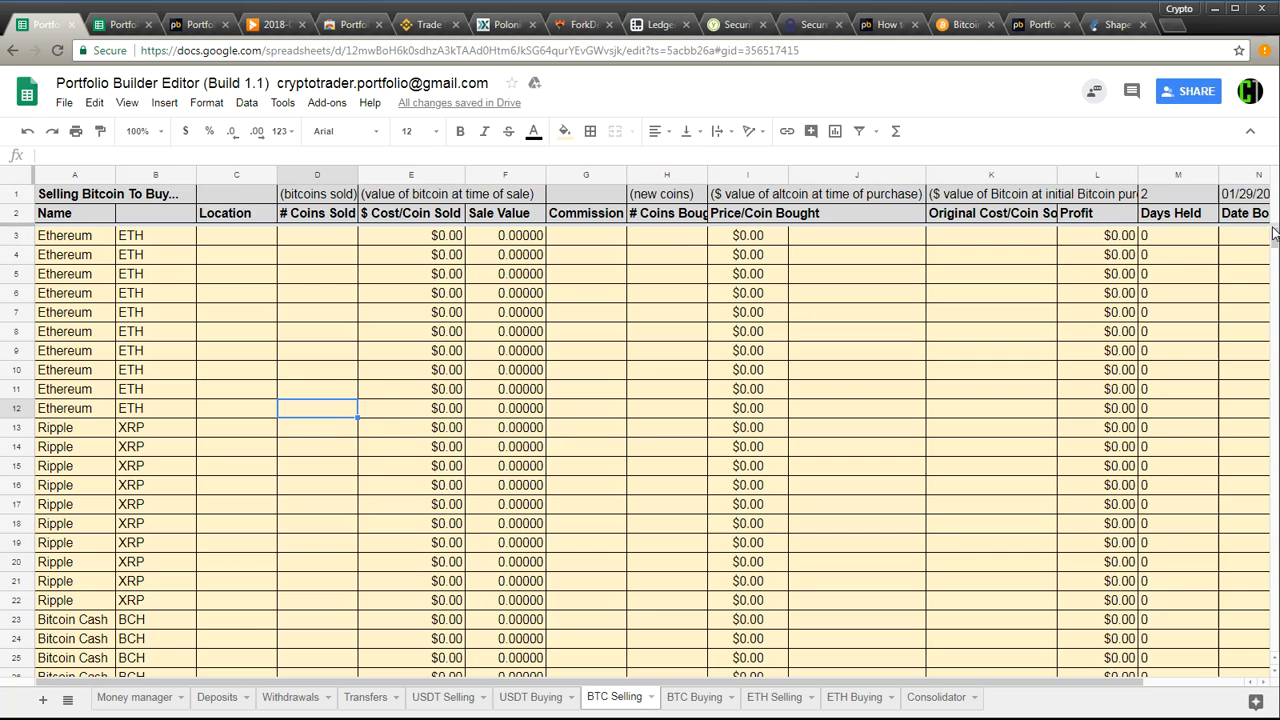
{"action": "key", "text": "ctrl+f"}
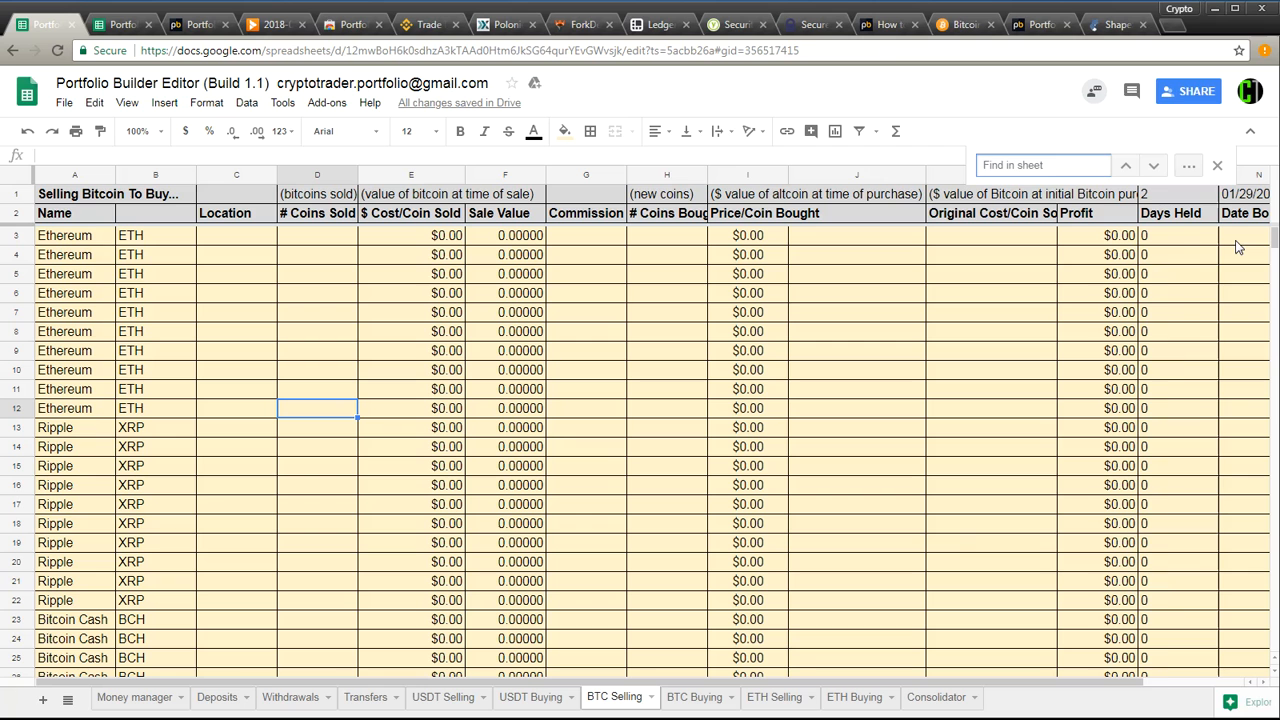
Step: Find the Komodo rows in the BTC Selling sheet by searching for "kmd"
{"action": "type", "text": "kmd"}
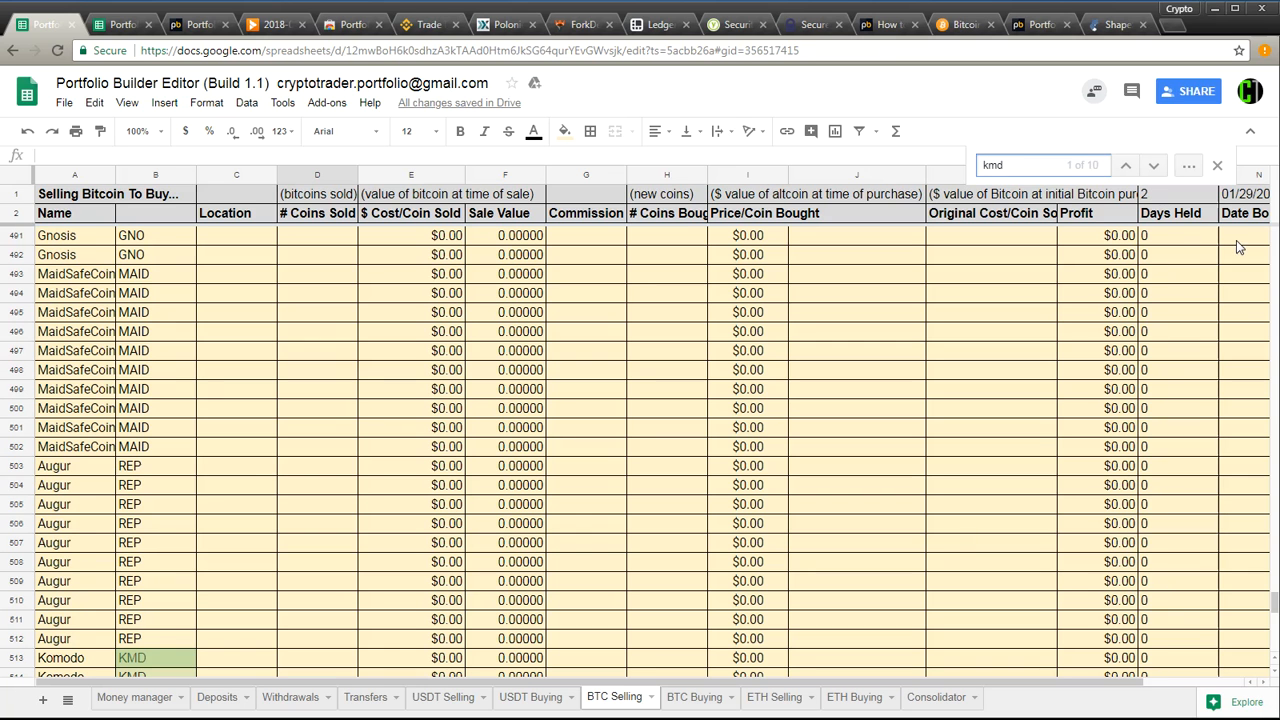
{"action": "scroll", "coordinate": [280, 571], "scroll_direction": "down", "scroll_amount": 3}
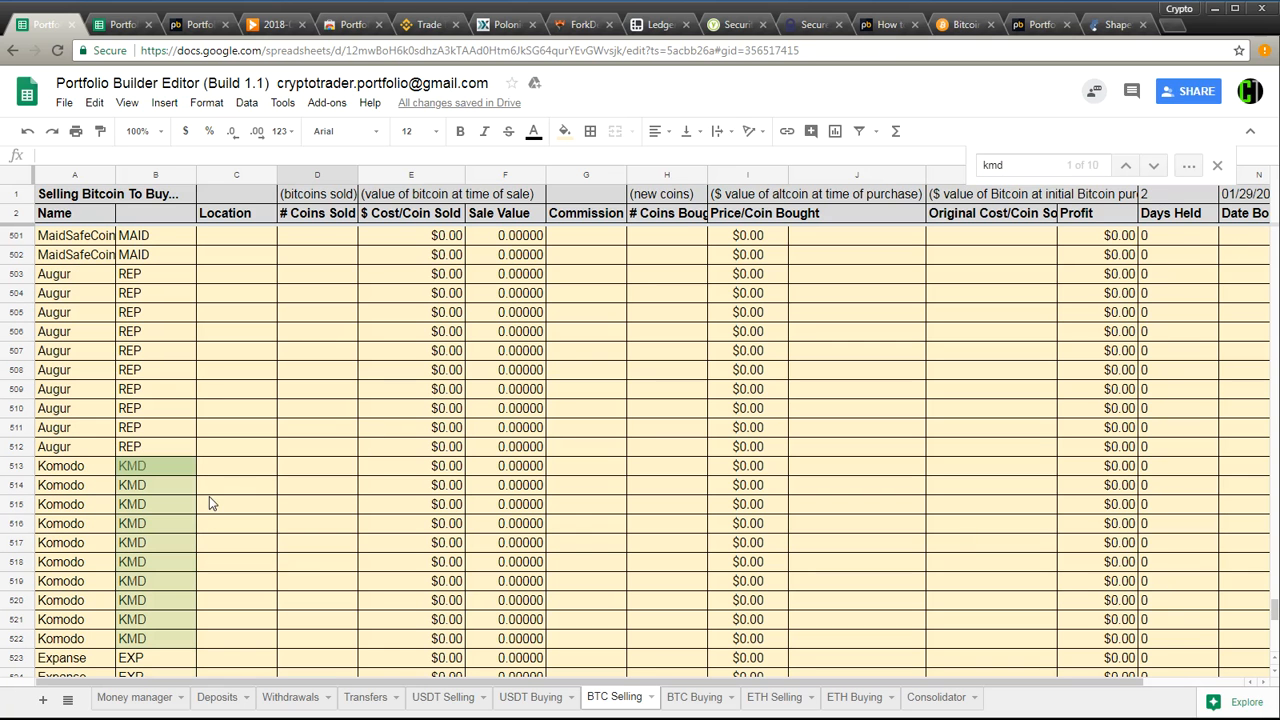
{"action": "left_click", "coordinate": [1217, 165]}
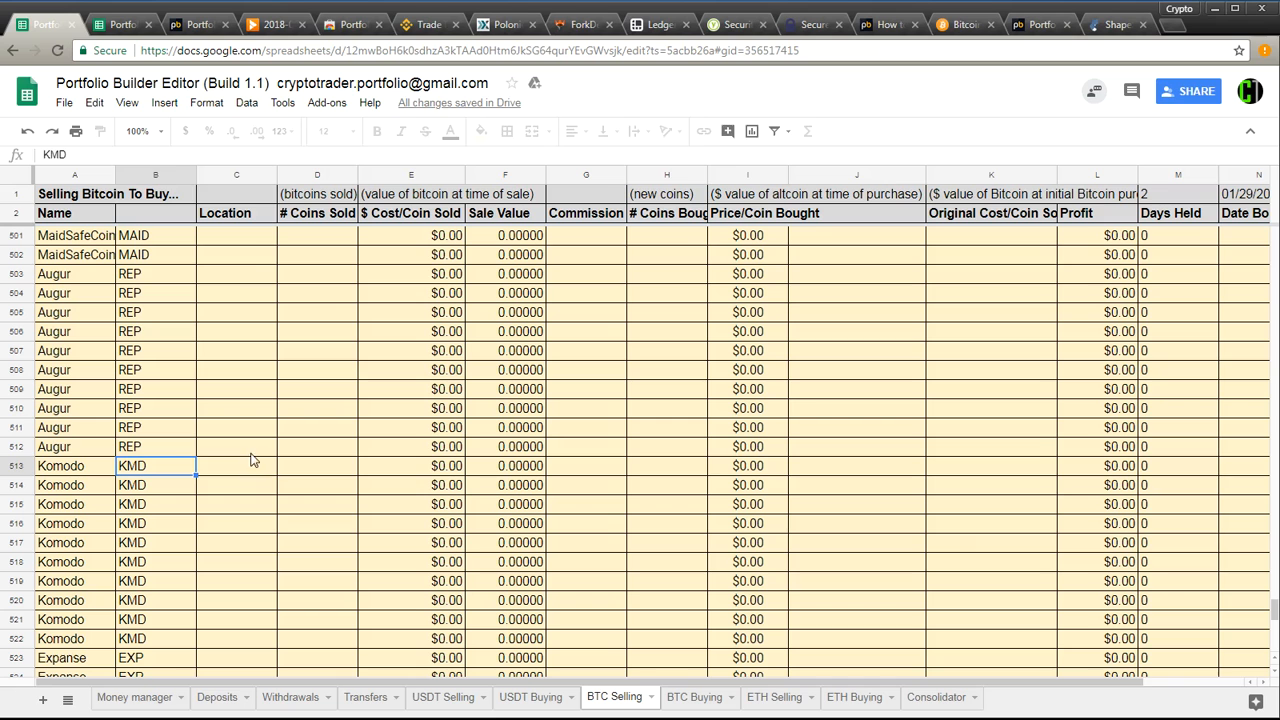
Step: Review the Location, # Coins Sold, $ Cost/Coin Sold and Sale Value cells of the first Komodo row
{"action": "left_click", "coordinate": [255, 468]}
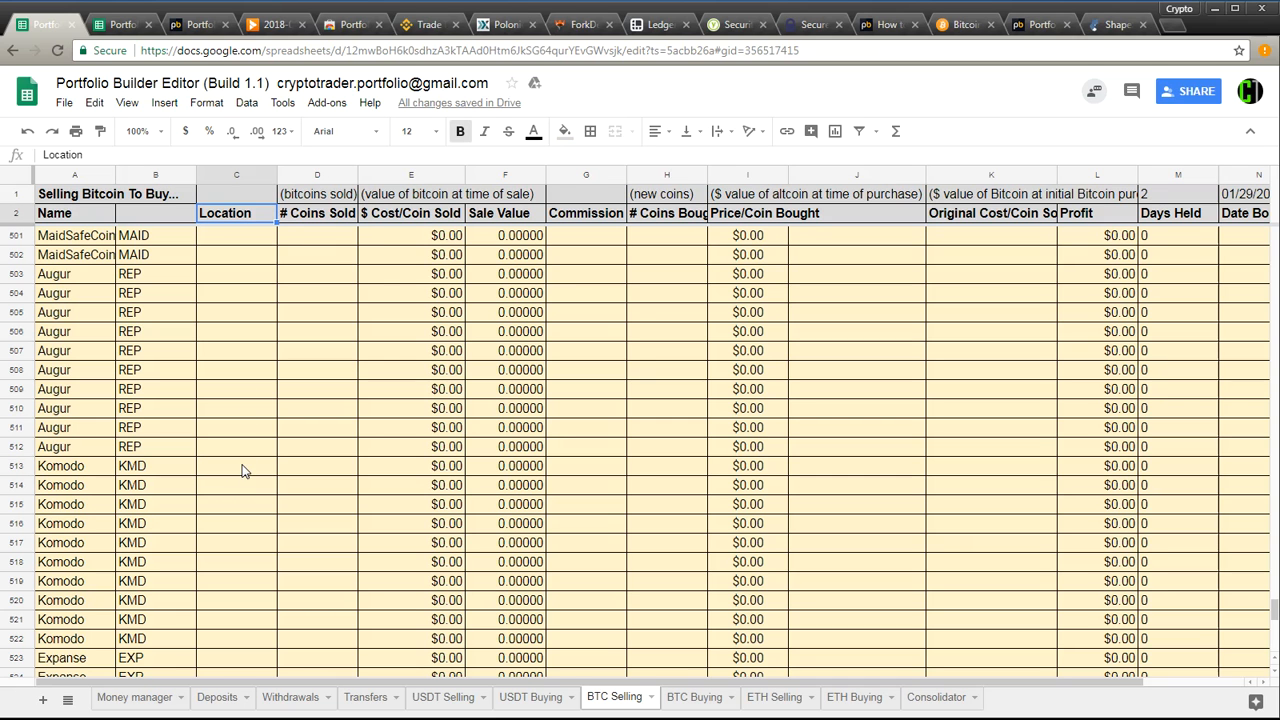
{"action": "left_click", "coordinate": [329, 214]}
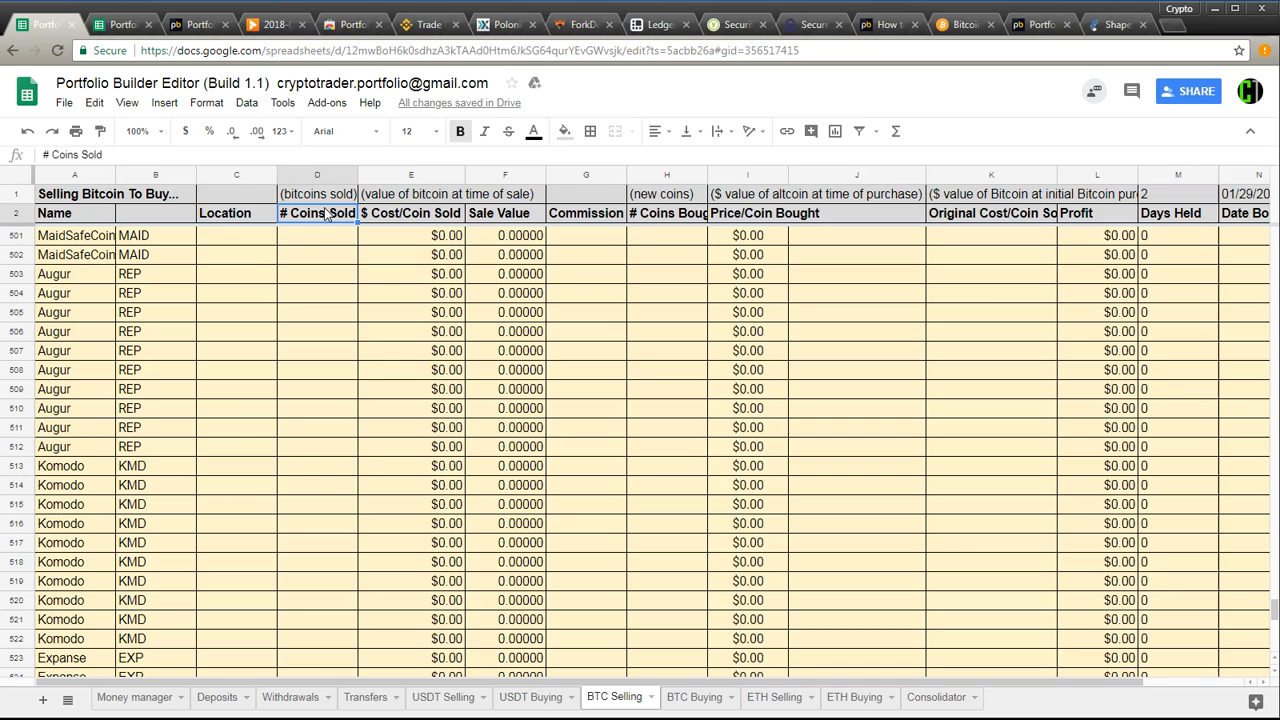
{"action": "left_click", "coordinate": [316, 470]}
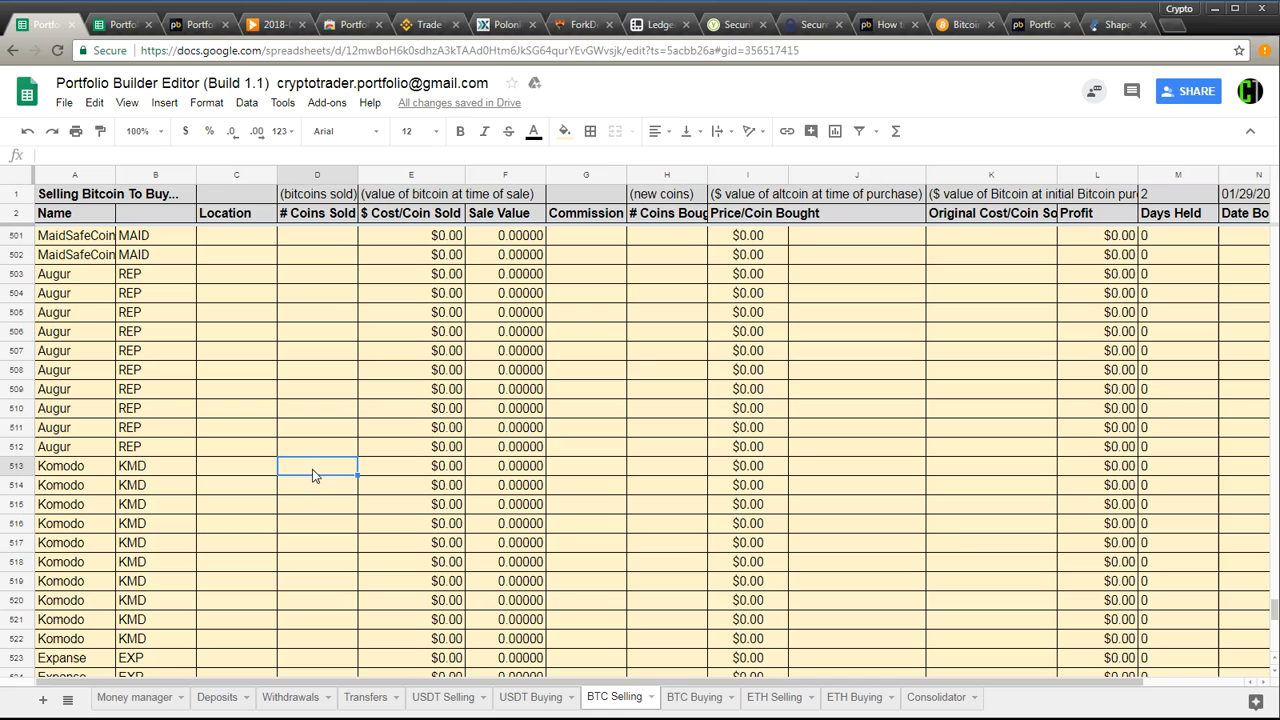
{"action": "left_click", "coordinate": [415, 472]}
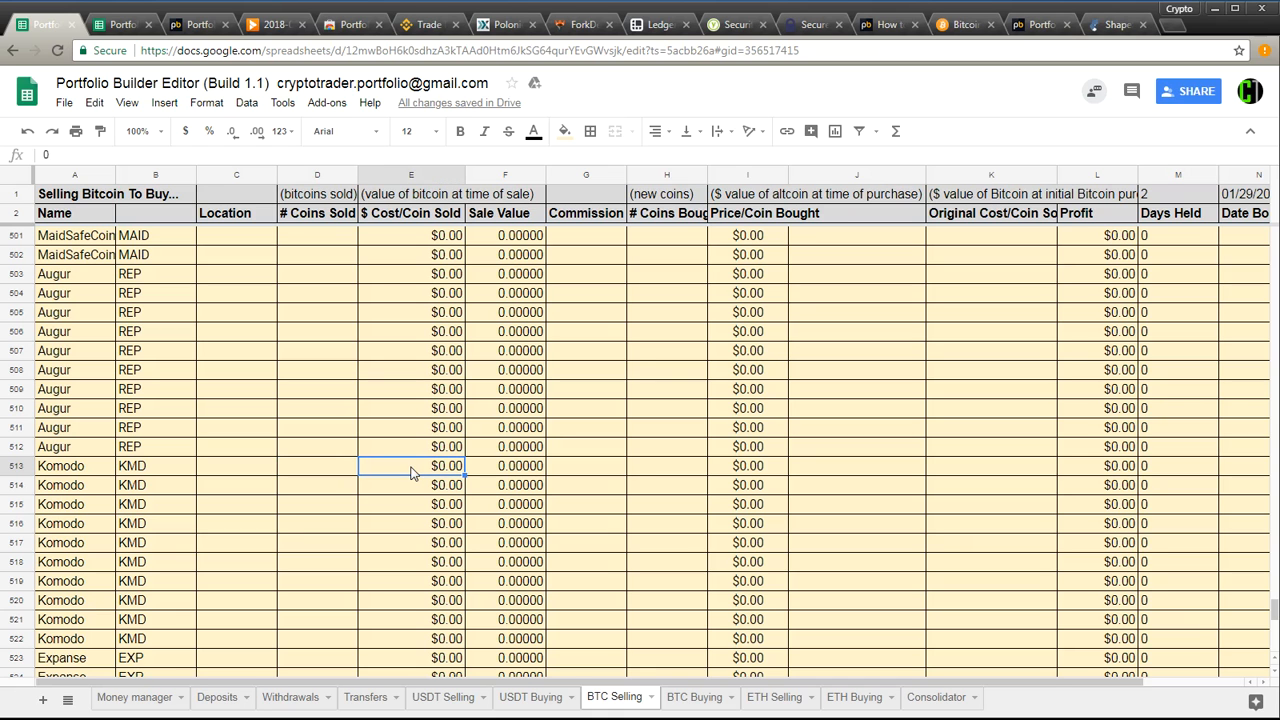
{"action": "left_click", "coordinate": [484, 470]}
{"action": "left_click", "coordinate": [590, 472]}
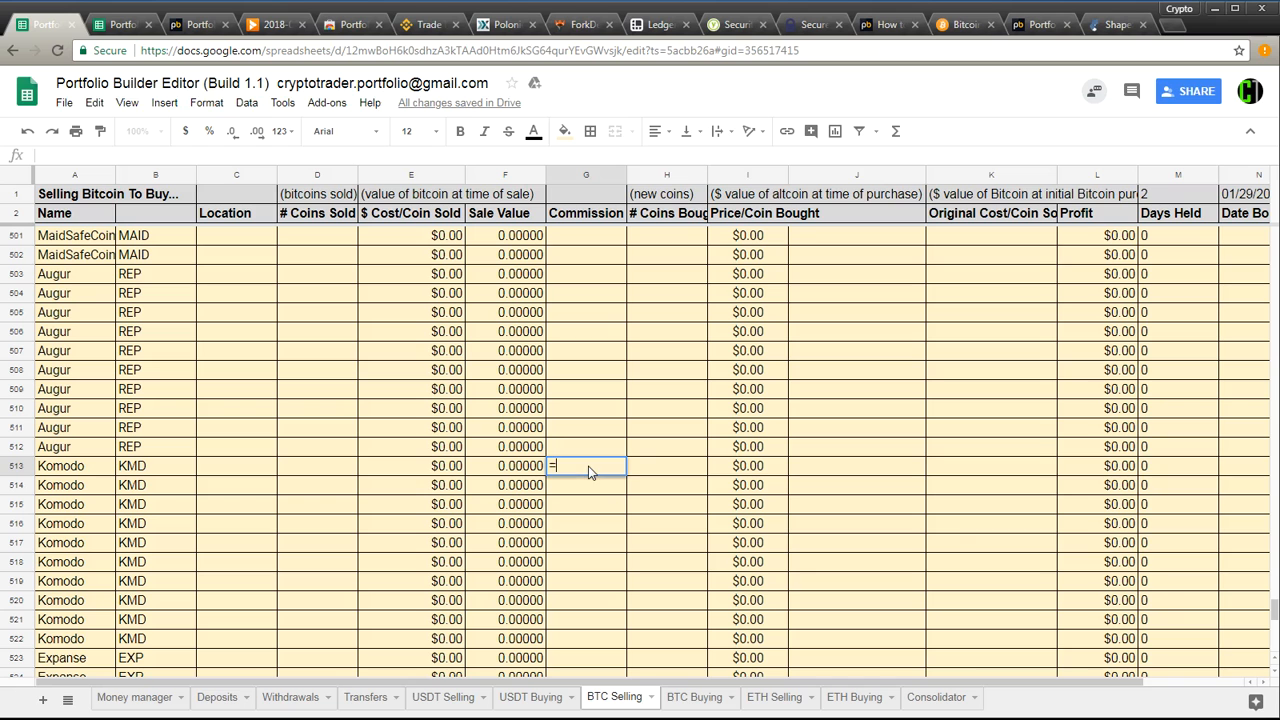
{"action": "type", "text": "="}
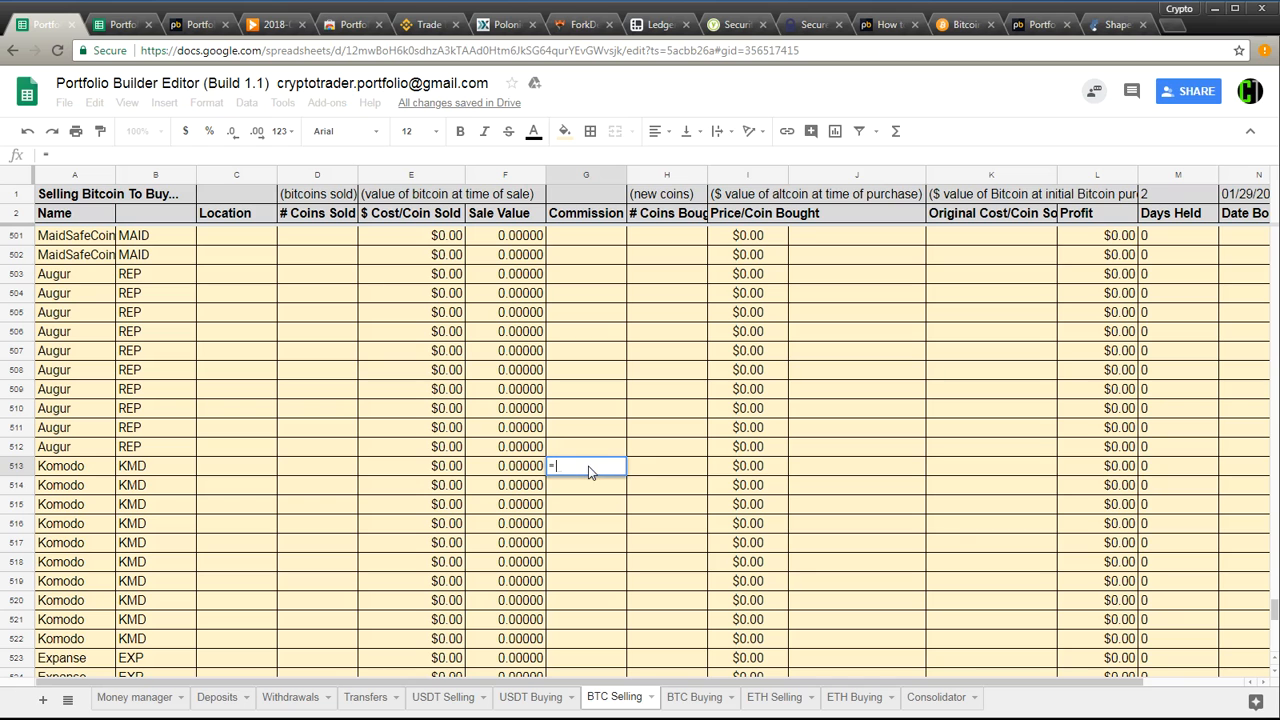
{"action": "left_click", "coordinate": [529, 467]}
{"action": "type", "text": "*"}
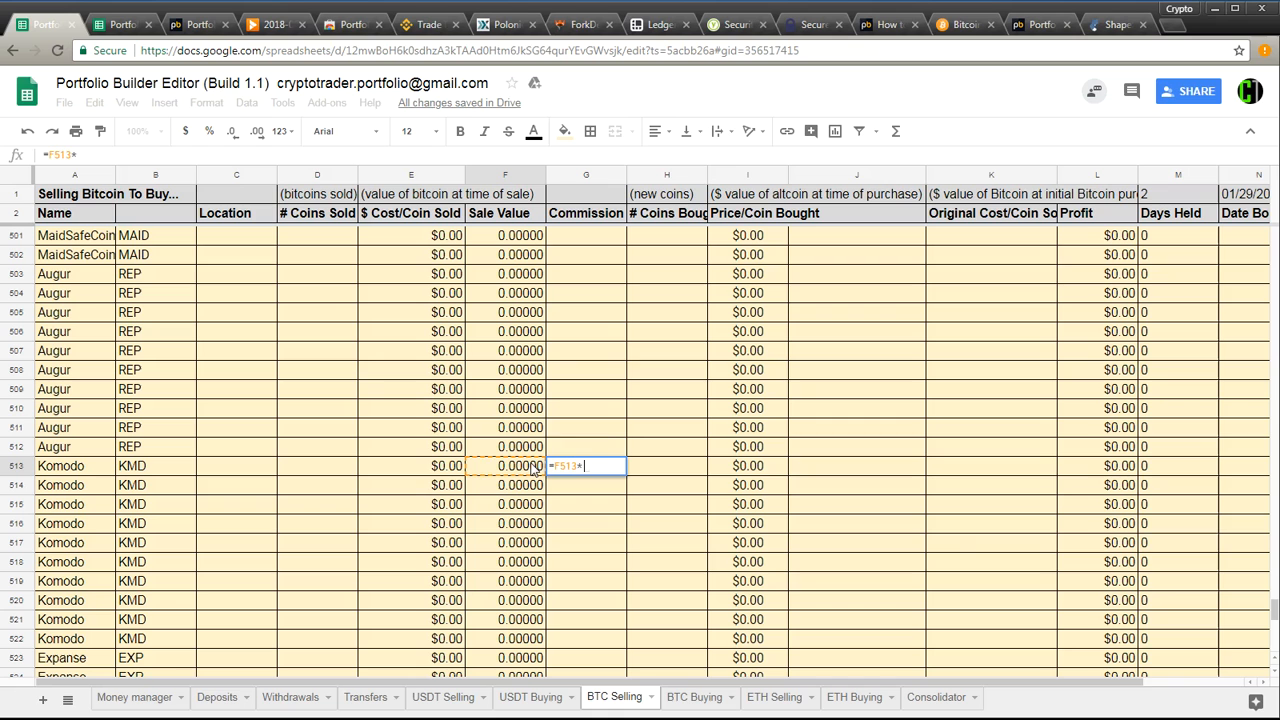
{"action": "key", "text": "BackSpace"}
{"action": "key", "text": "BackSpace"}
{"action": "key", "text": "BackSpace"}
{"action": "key", "text": "BackSpace"}
{"action": "key", "text": "BackSpace"}
{"action": "key", "text": "BackSpace"}
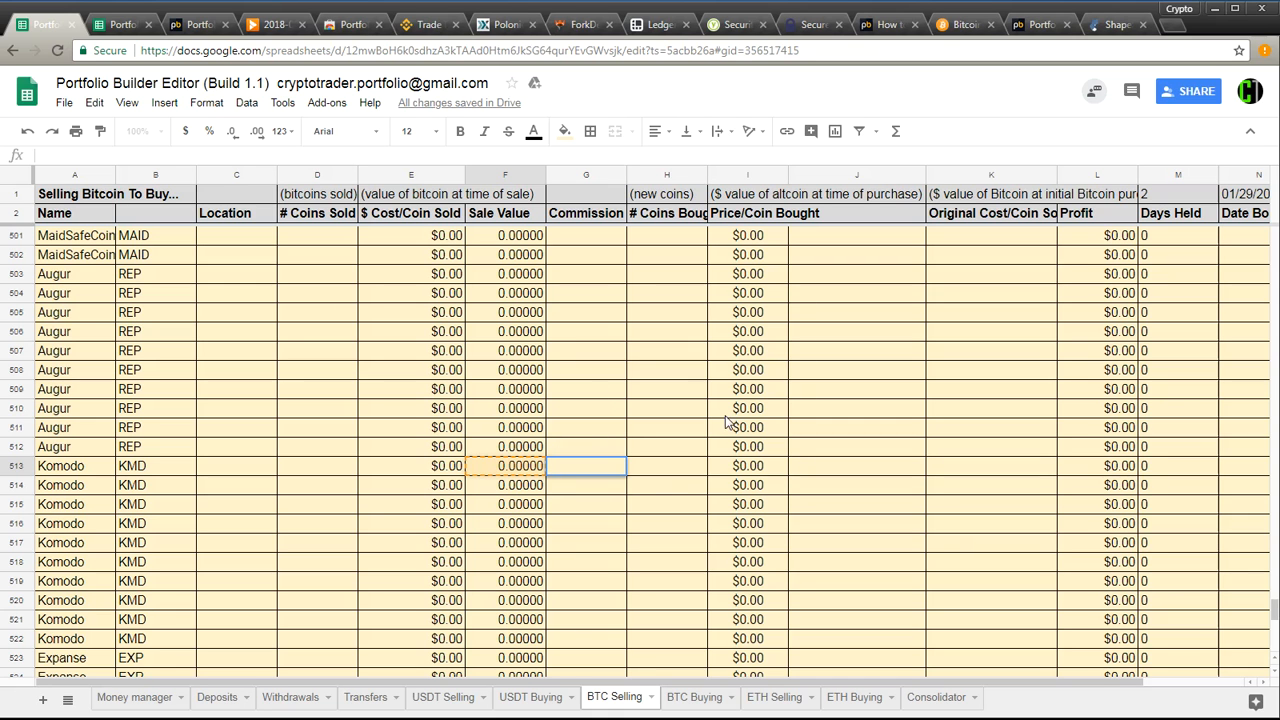
Step: Examine the first Komodo row's coins bought, price per coin, original cost, Date Bought and Date Sold cells
{"action": "left_click", "coordinate": [685, 473]}
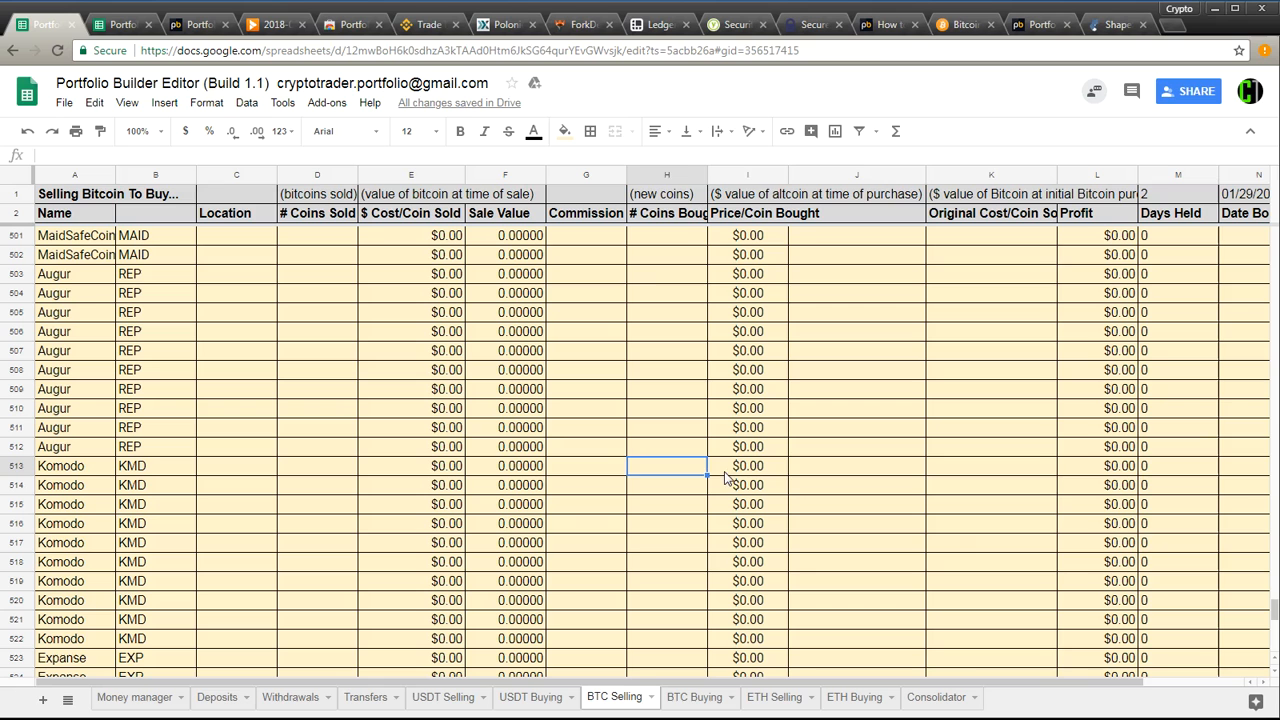
{"action": "left_click", "coordinate": [738, 472]}
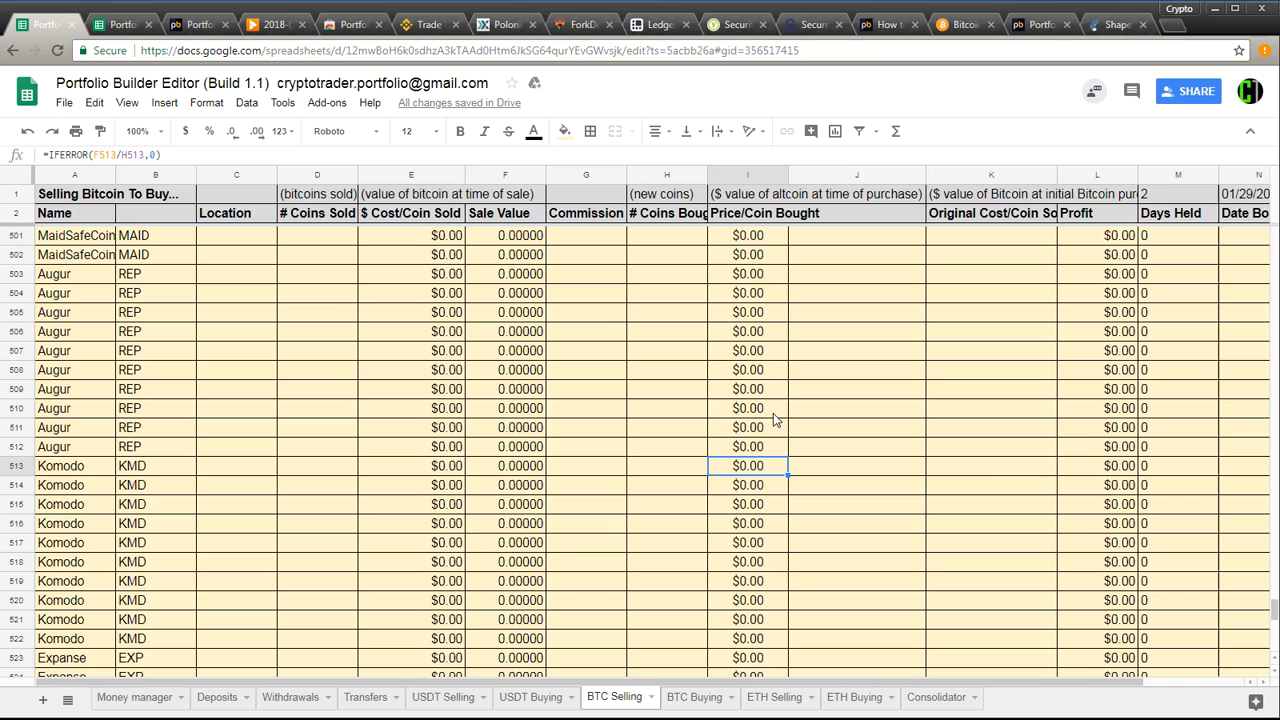
{"action": "left_click", "coordinate": [977, 472]}
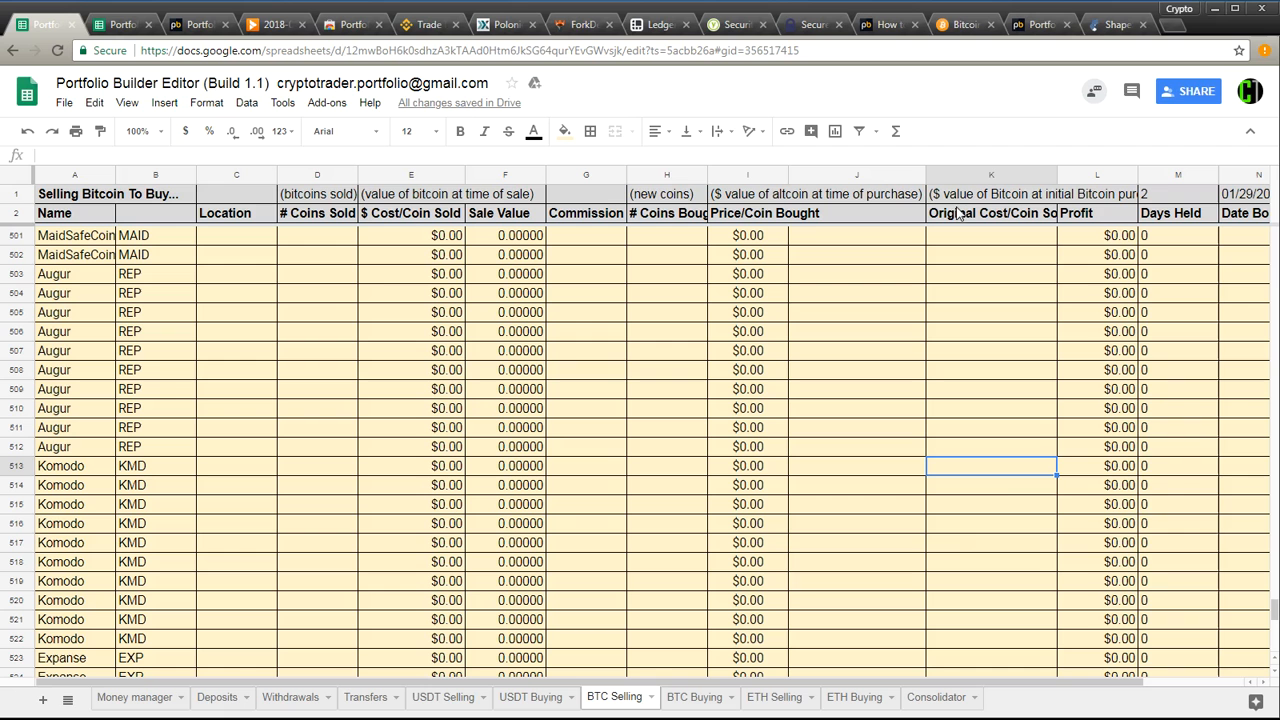
{"action": "left_click_drag", "start_coordinate": [800, 685], "coordinate": [940, 683]}
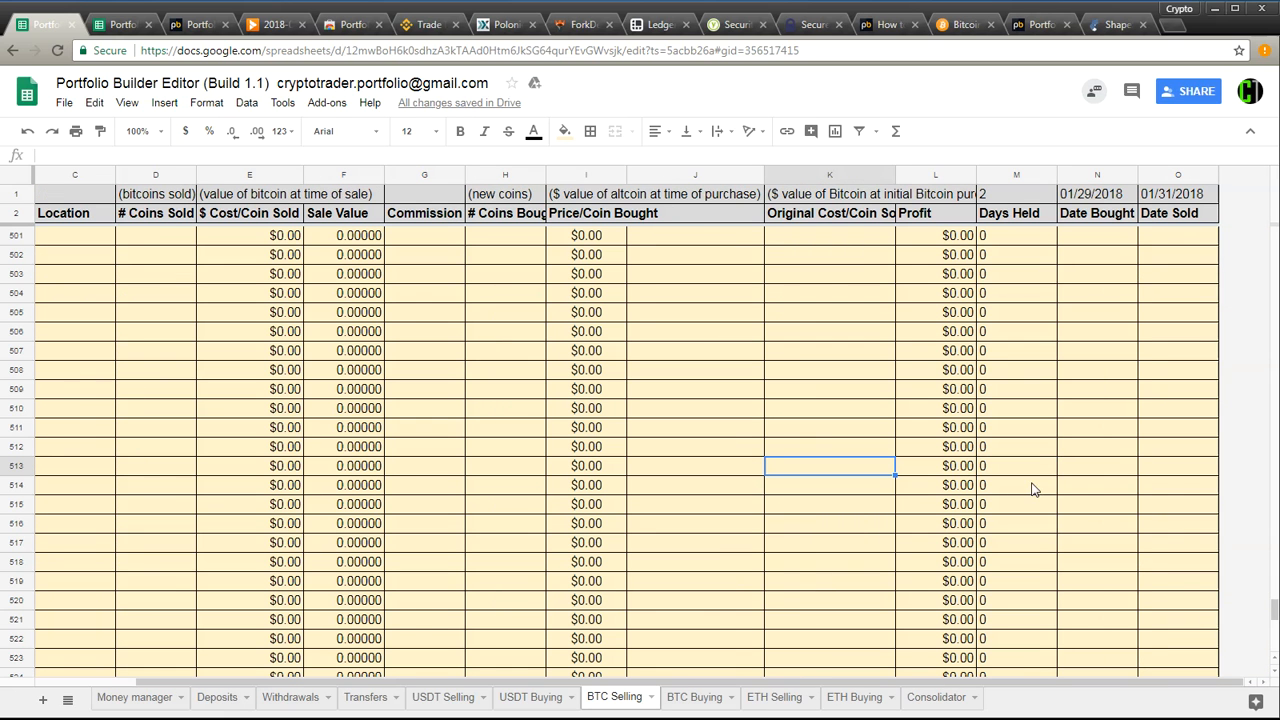
{"action": "left_click", "coordinate": [1086, 470]}
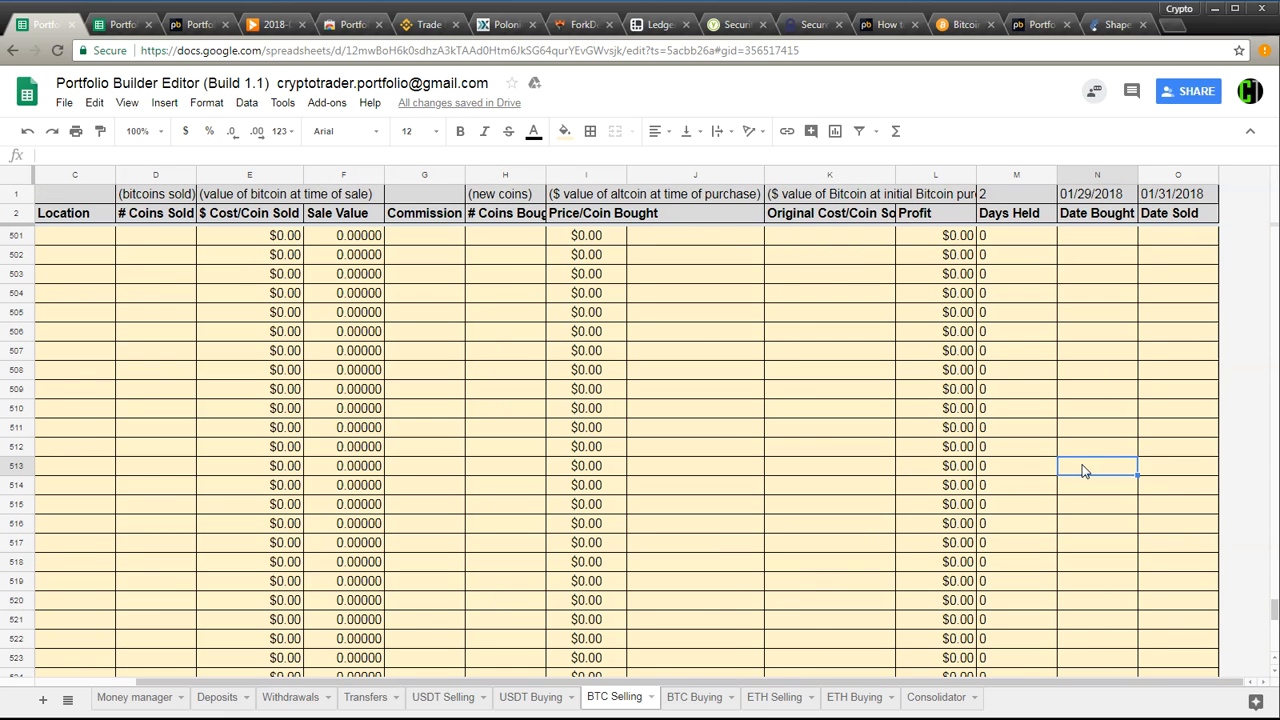
{"action": "left_click", "coordinate": [1207, 472]}
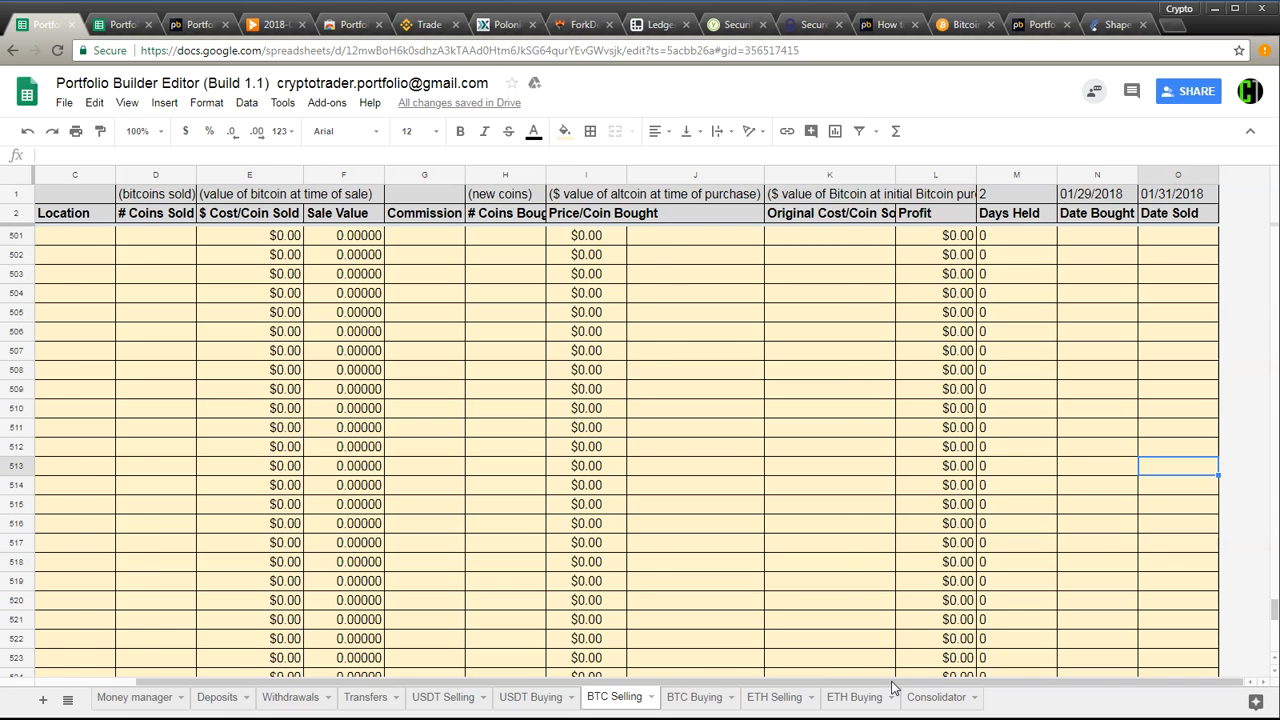
{"action": "left_click_drag", "start_coordinate": [900, 681], "coordinate": [694, 680]}
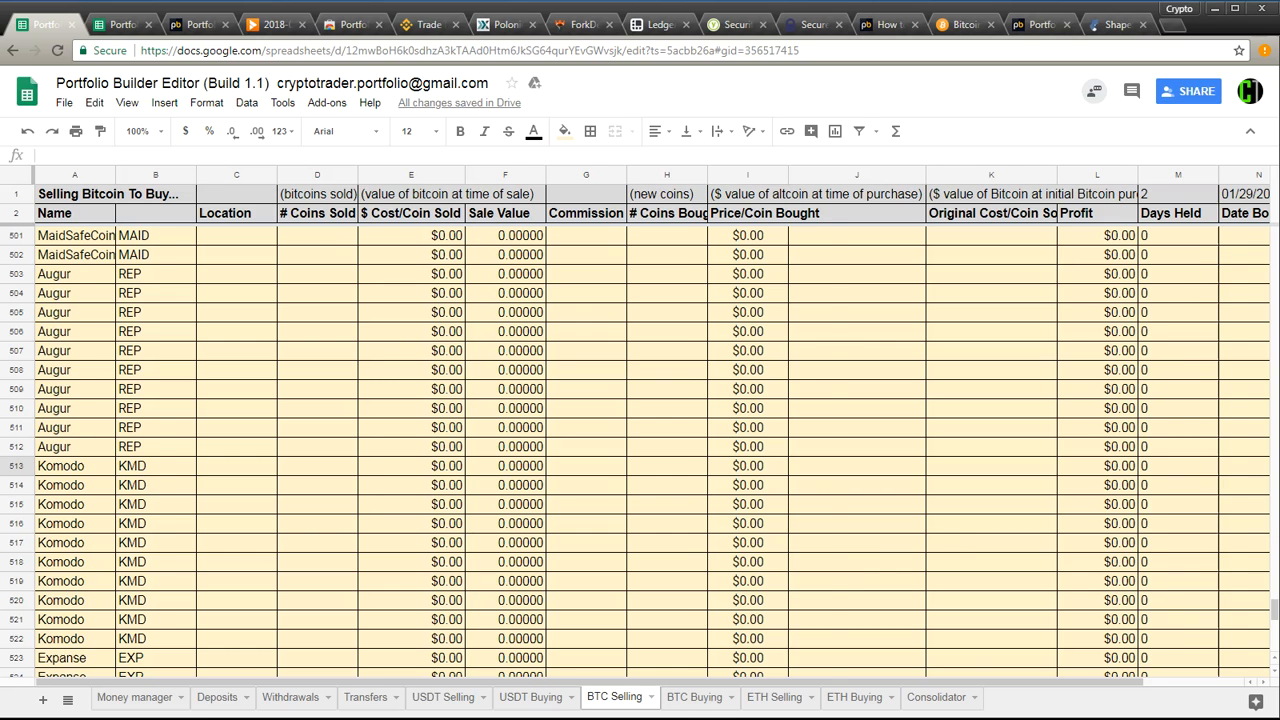
Step: Open the BTC Buying sheet and review its Name, Location and # Coins Sold columns
{"action": "left_click", "coordinate": [700, 697]}
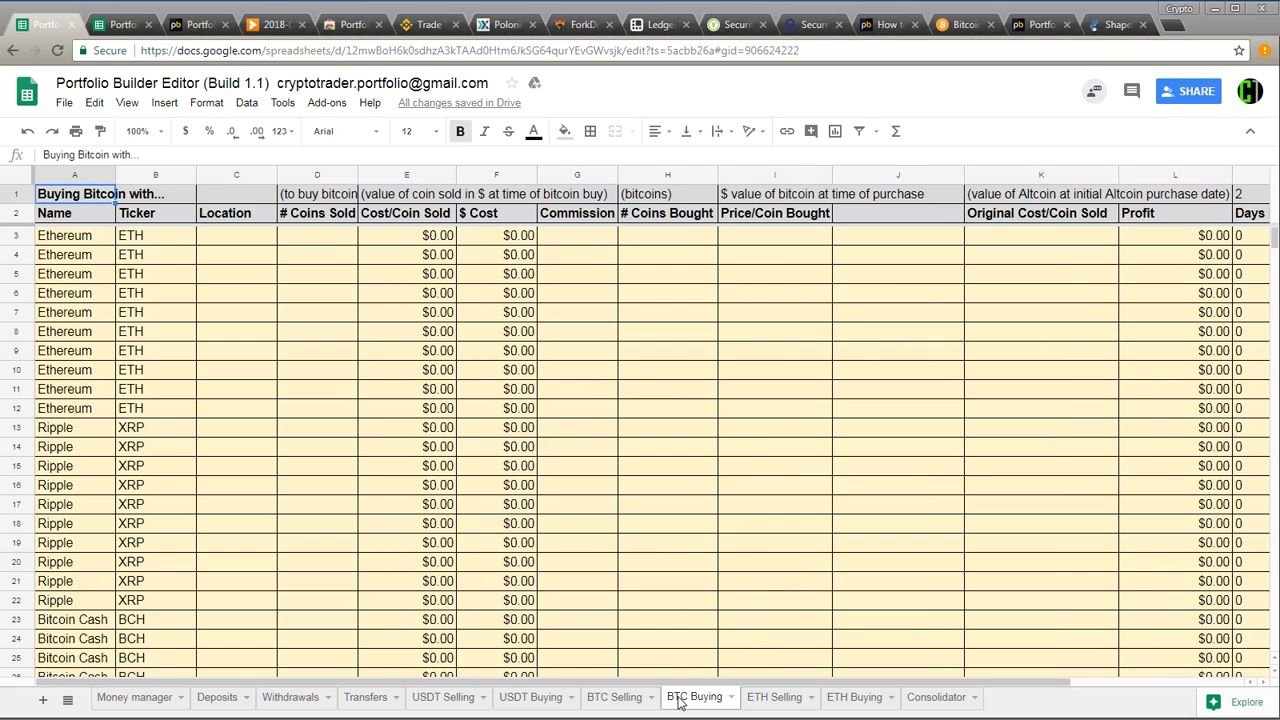
{"action": "left_click", "coordinate": [82, 331]}
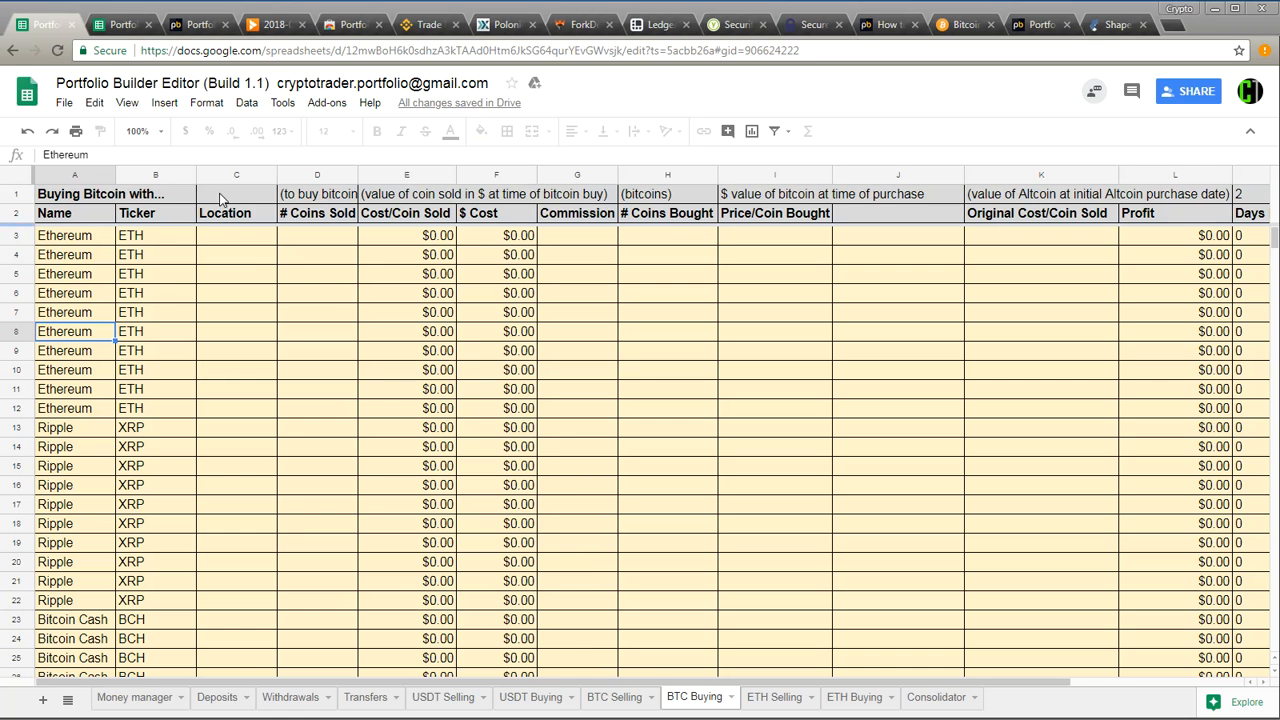
{"action": "left_click", "coordinate": [240, 172]}
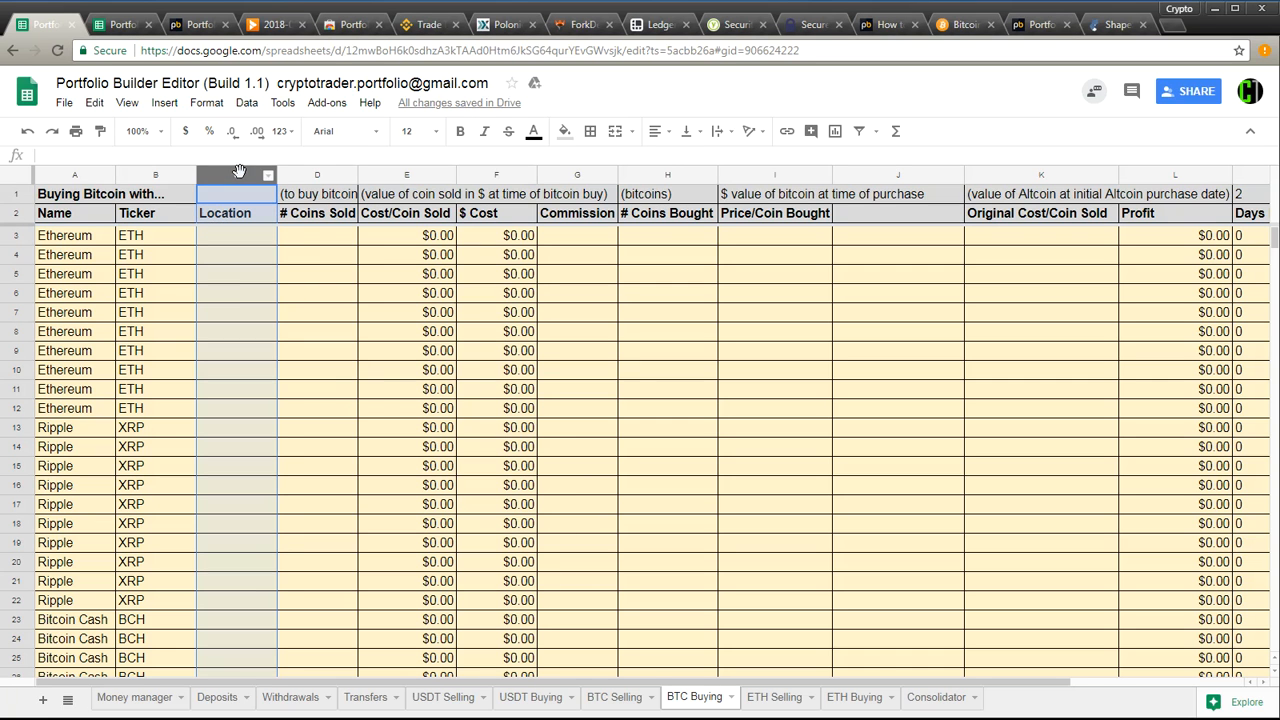
{"action": "left_click", "coordinate": [241, 293]}
{"action": "left_click", "coordinate": [238, 254]}
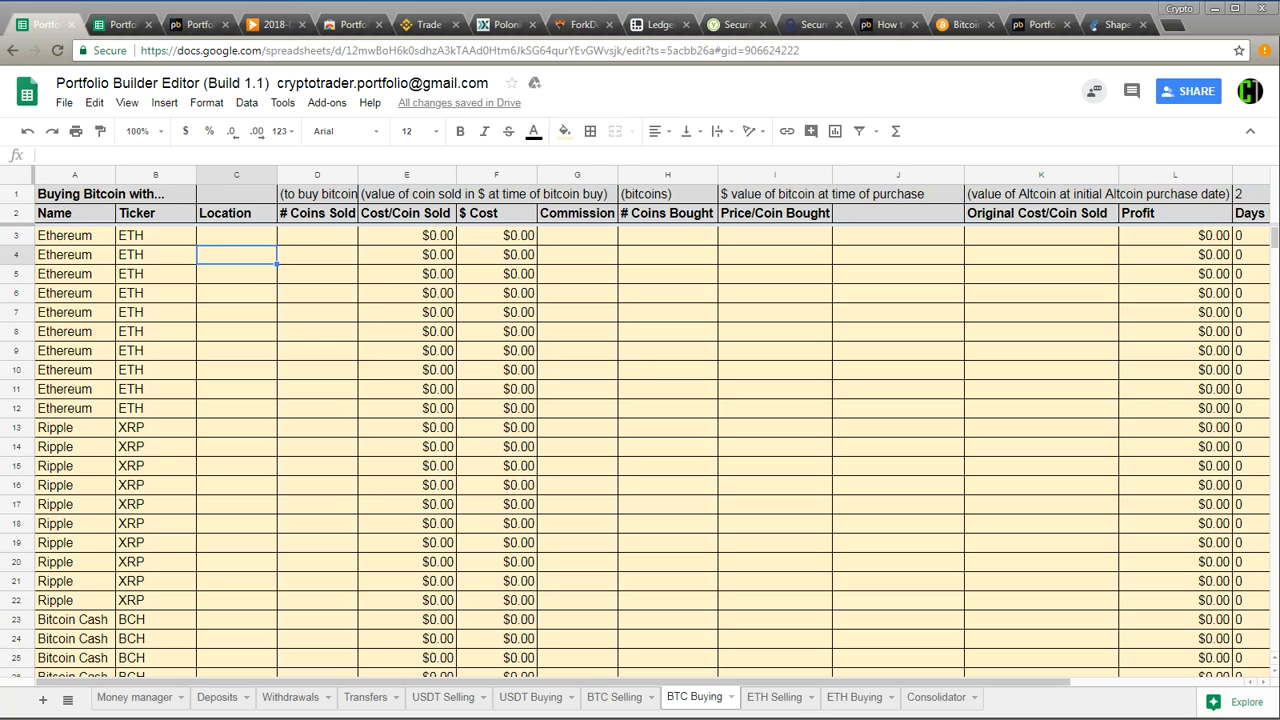
{"action": "left_click", "coordinate": [340, 334]}
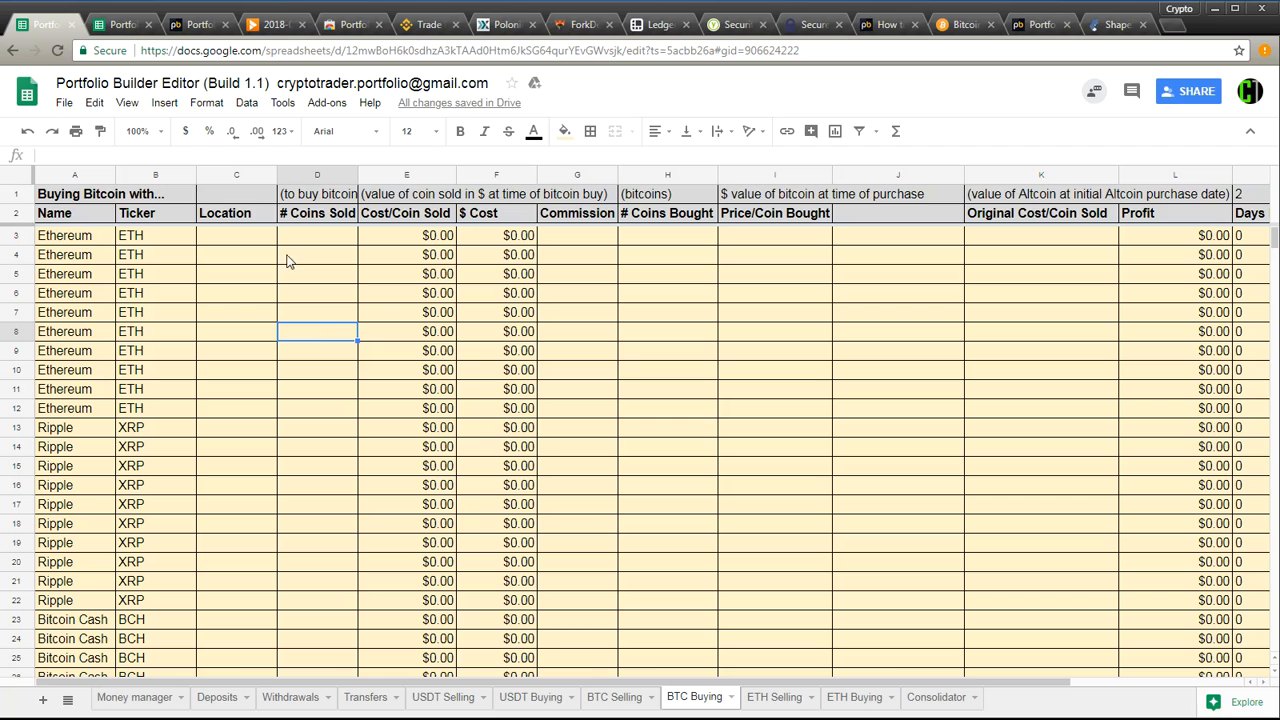
{"action": "left_click", "coordinate": [300, 176]}
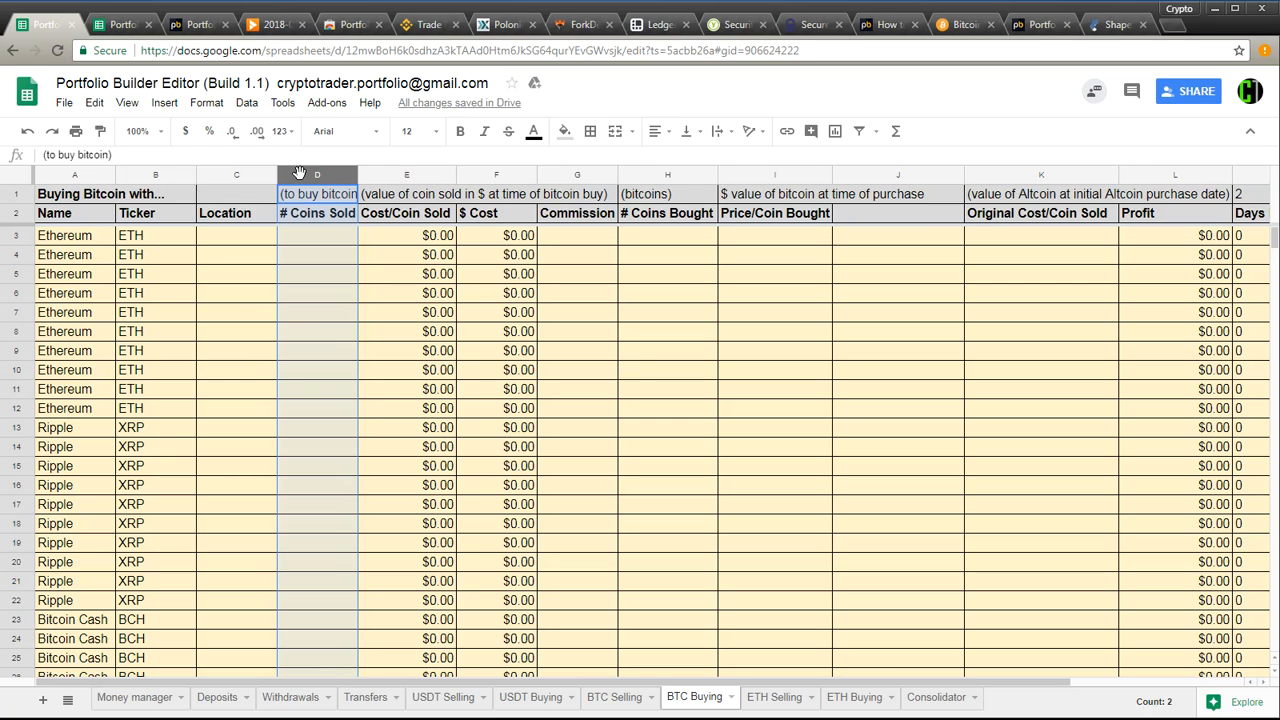
Step: Review the Commission, # Coins Bought, Price/Coin Bought and Original Cost/Coin Sold columns of the BTC Buying sheet
{"action": "left_click", "coordinate": [582, 272]}
{"action": "left_click", "coordinate": [587, 176]}
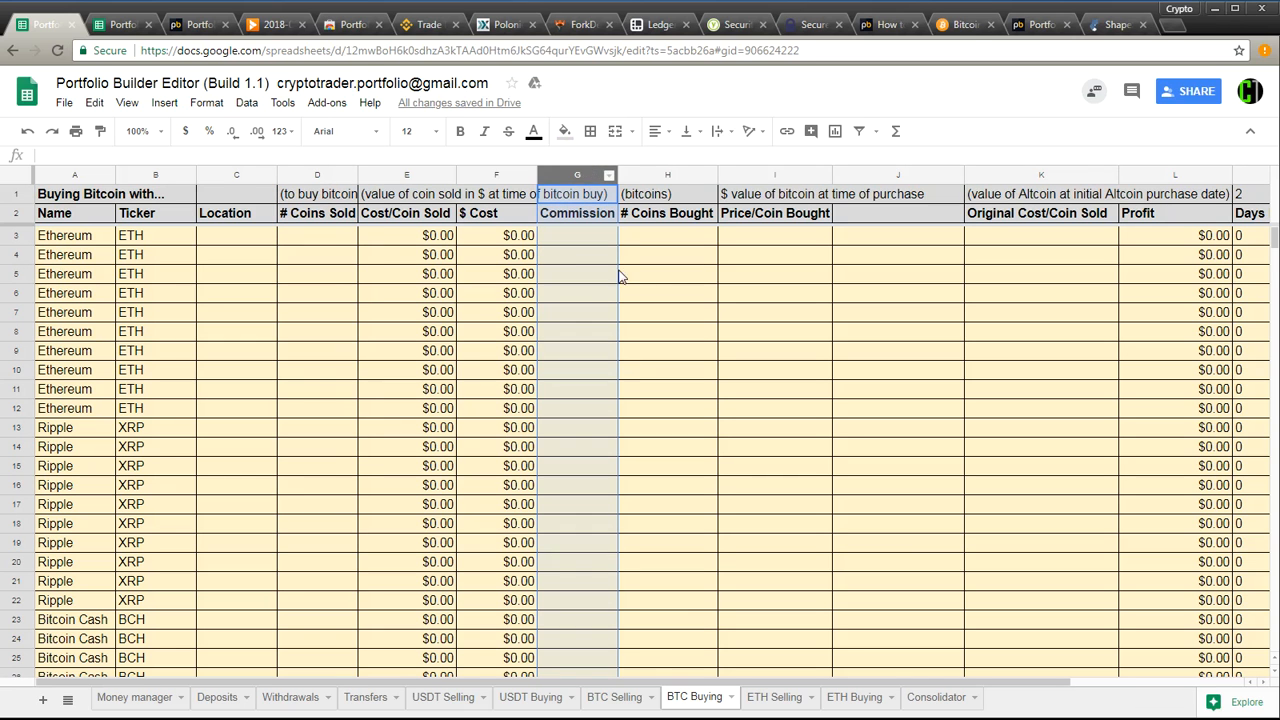
{"action": "left_click", "coordinate": [566, 260]}
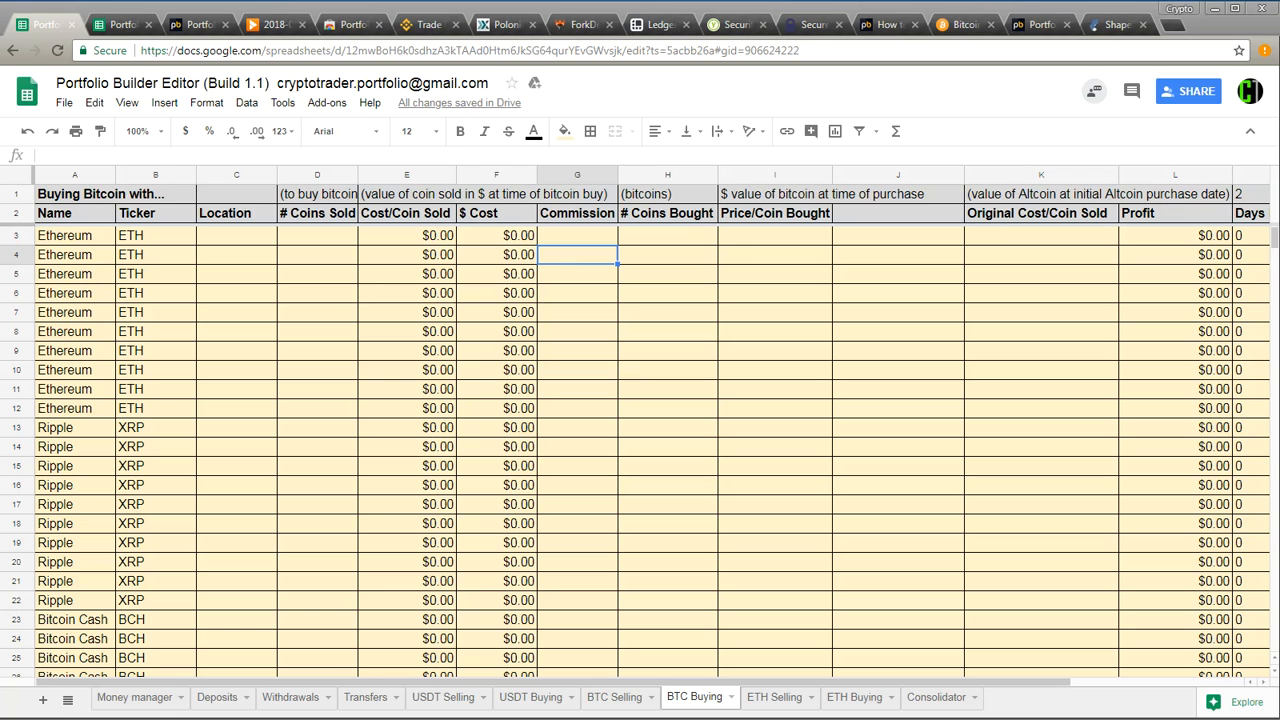
{"action": "left_click", "coordinate": [653, 174]}
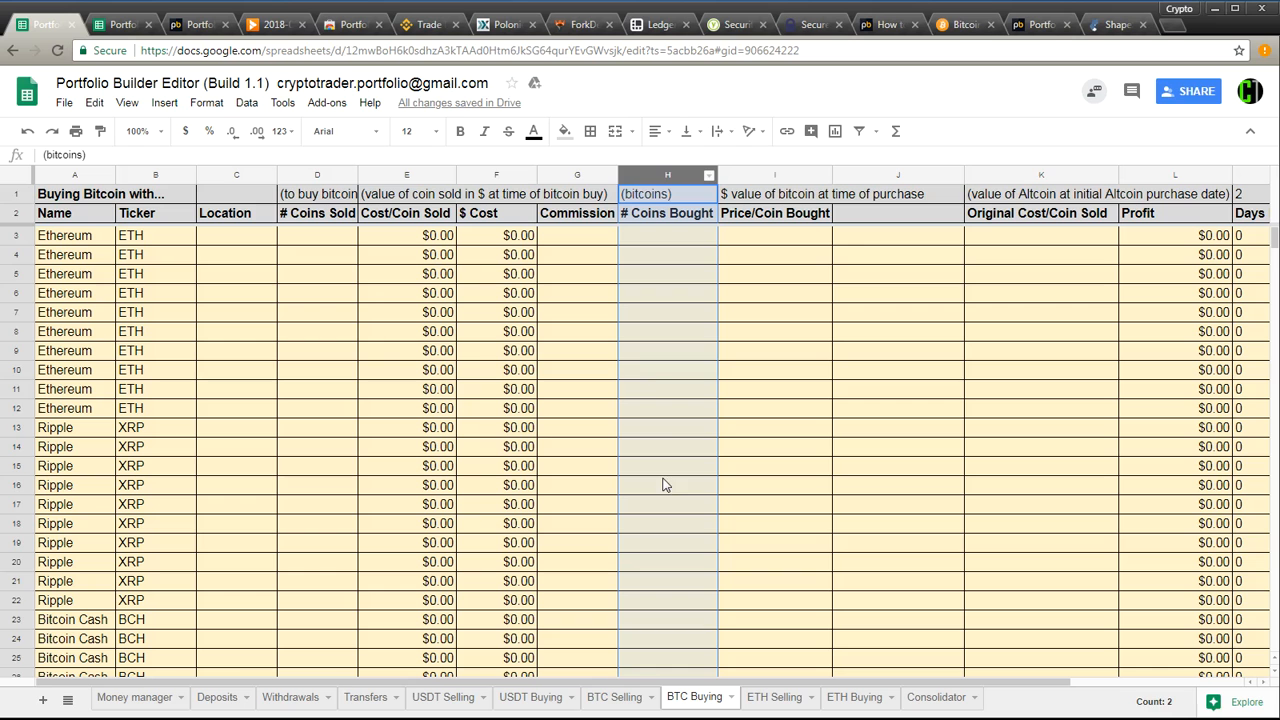
{"action": "left_click", "coordinate": [667, 369]}
{"action": "left_click", "coordinate": [781, 169]}
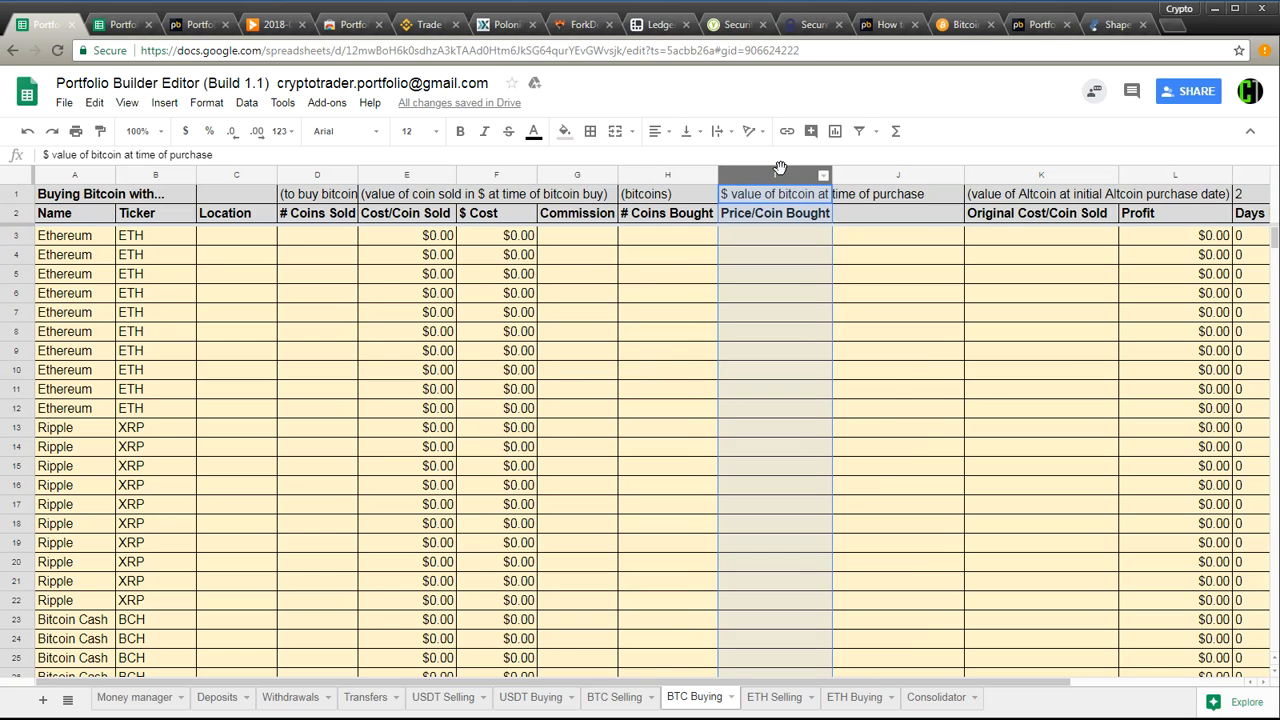
{"action": "left_click", "coordinate": [1012, 170]}
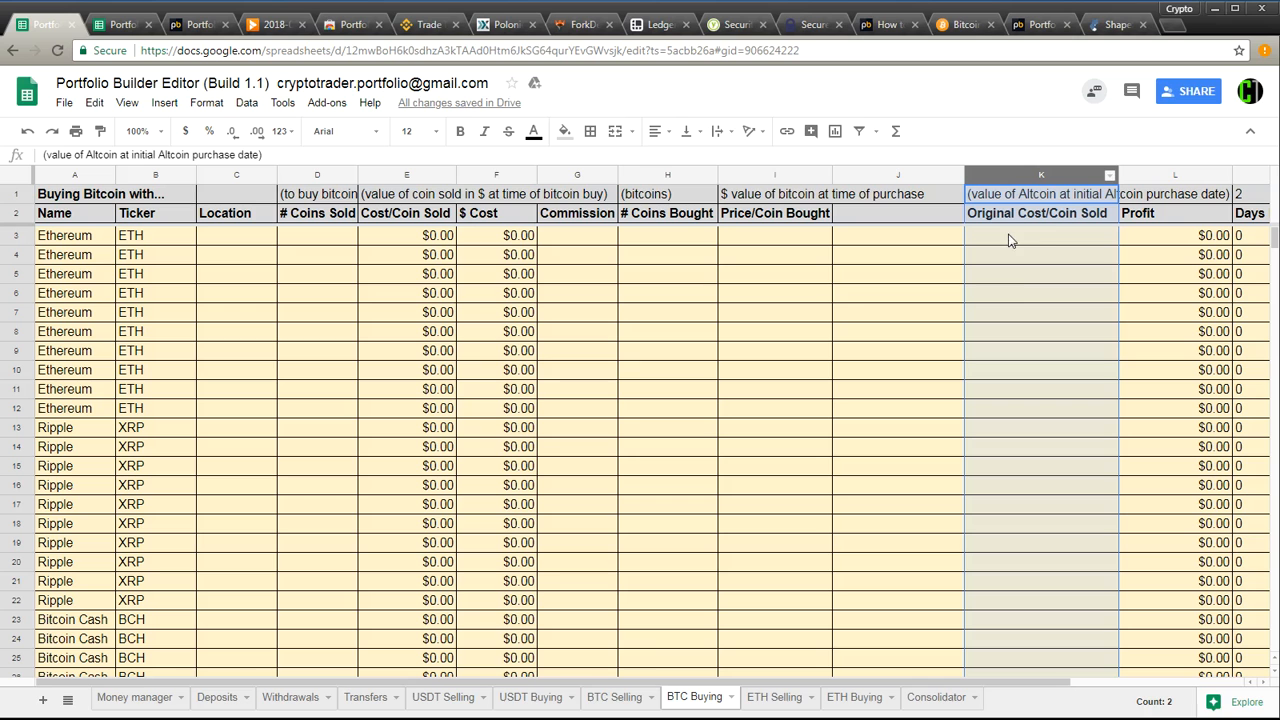
{"action": "left_click", "coordinate": [1044, 199]}
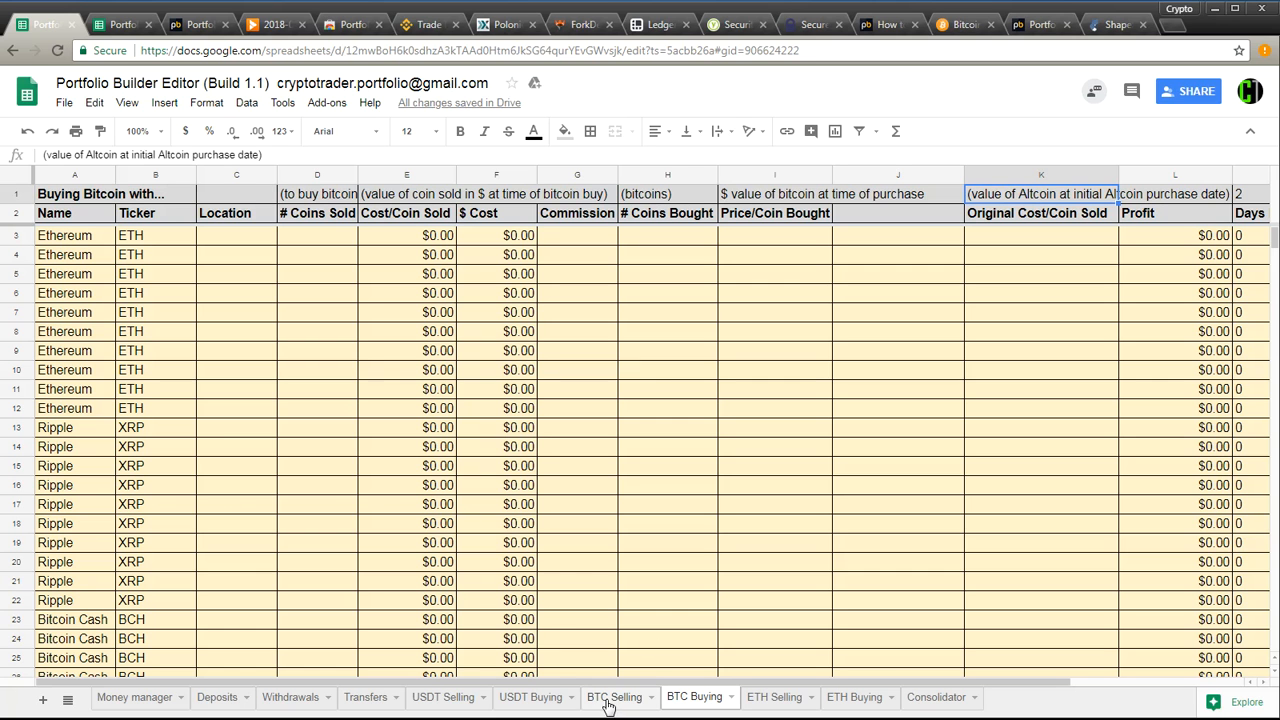
Step: Locate the TRON rows in the BTC Buying sheet and inspect row 55's original cost cell and Profit formula
{"action": "left_click", "coordinate": [96, 452]}
{"action": "scroll", "coordinate": [100, 460], "scroll_direction": "down", "scroll_amount": 5}
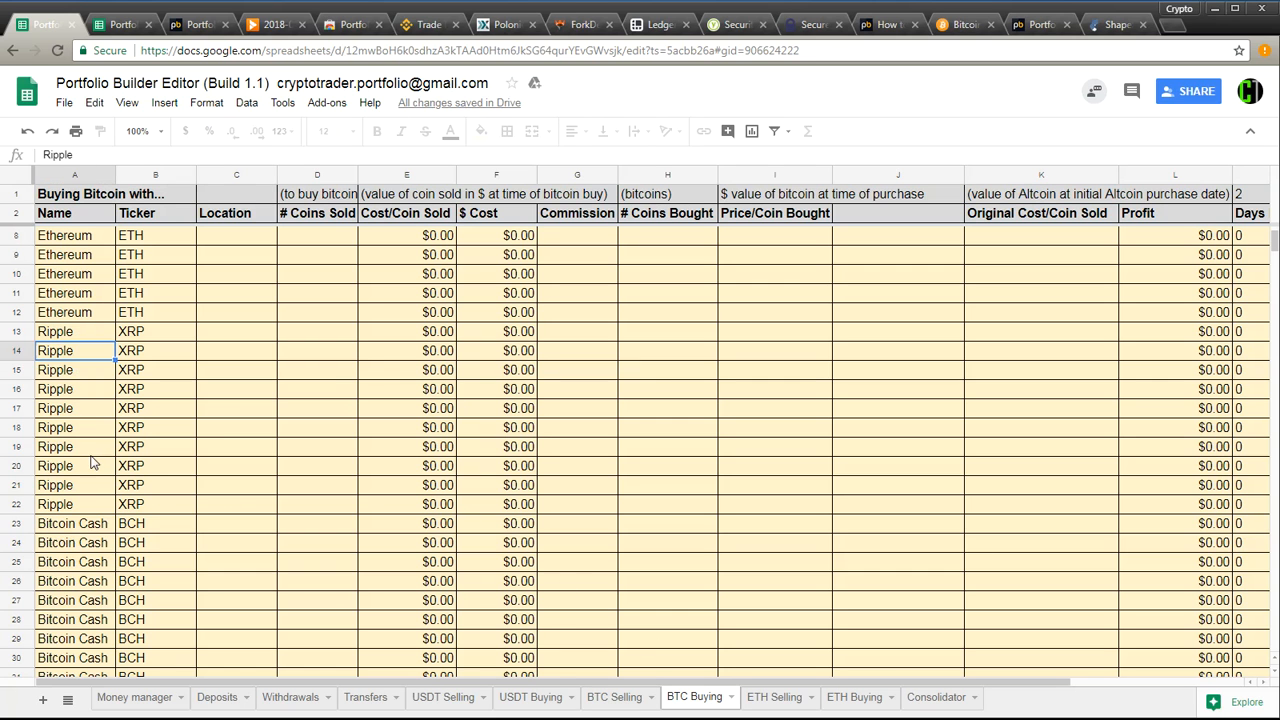
{"action": "scroll", "coordinate": [100, 490], "scroll_direction": "down", "scroll_amount": 2}
{"action": "left_click", "coordinate": [100, 506]}
{"action": "scroll", "coordinate": [95, 510], "scroll_direction": "down", "scroll_amount": 7}
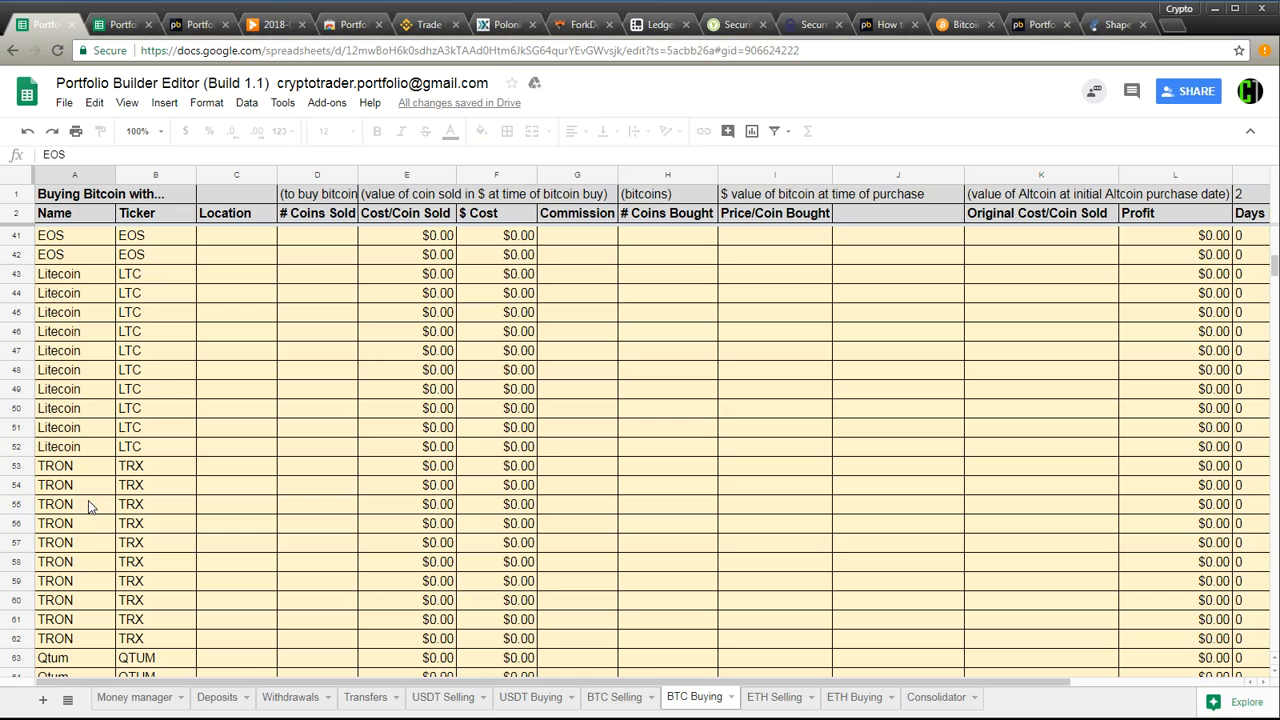
{"action": "left_click", "coordinate": [87, 515]}
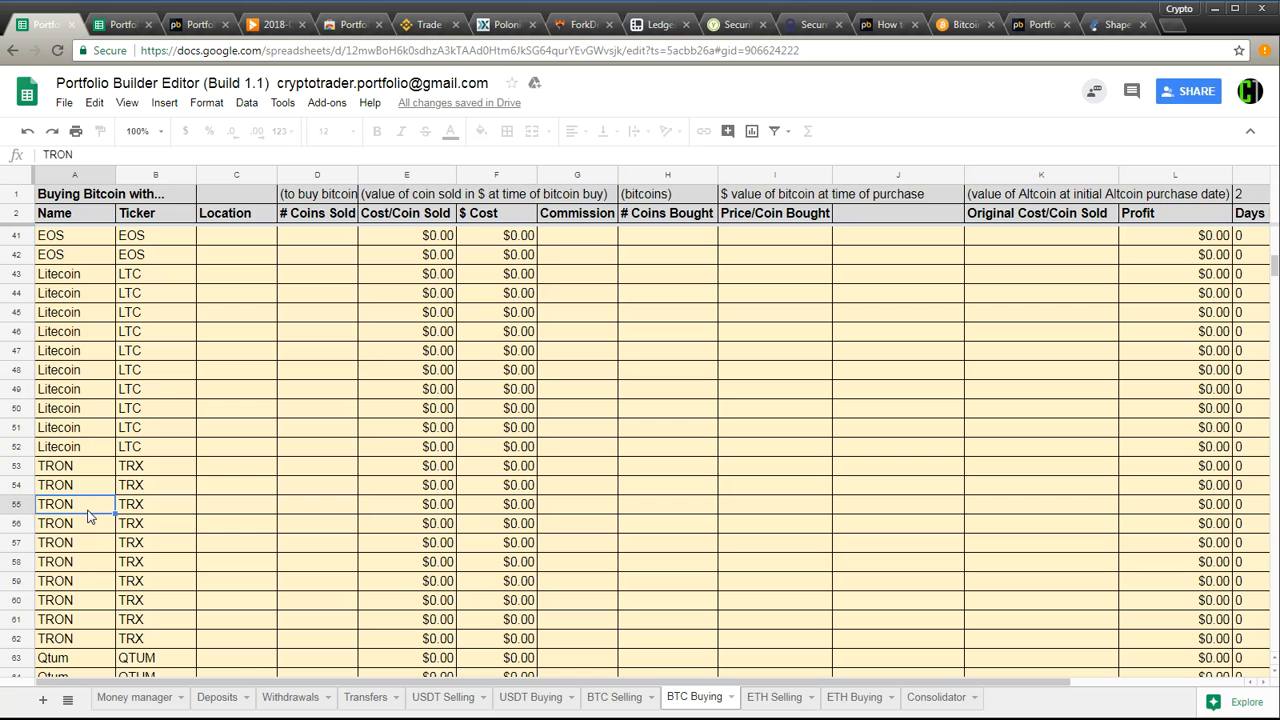
{"action": "left_click", "coordinate": [1050, 505]}
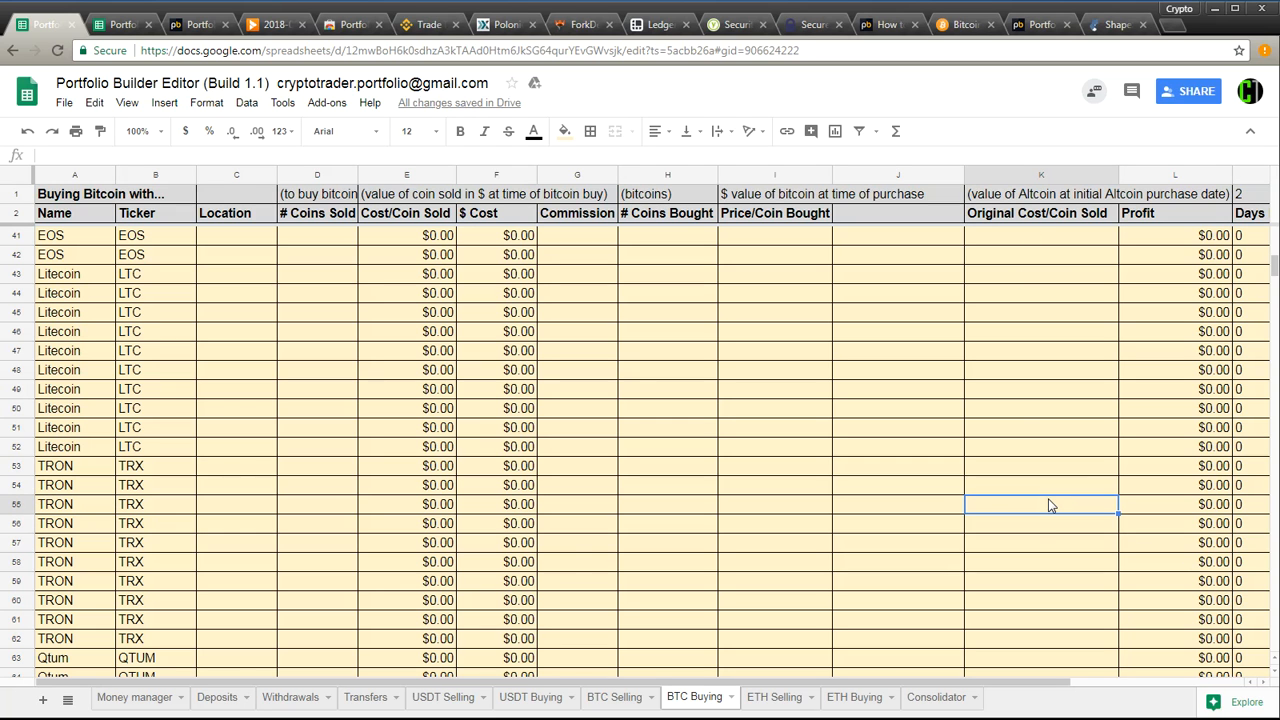
{"action": "left_click", "coordinate": [1155, 513]}
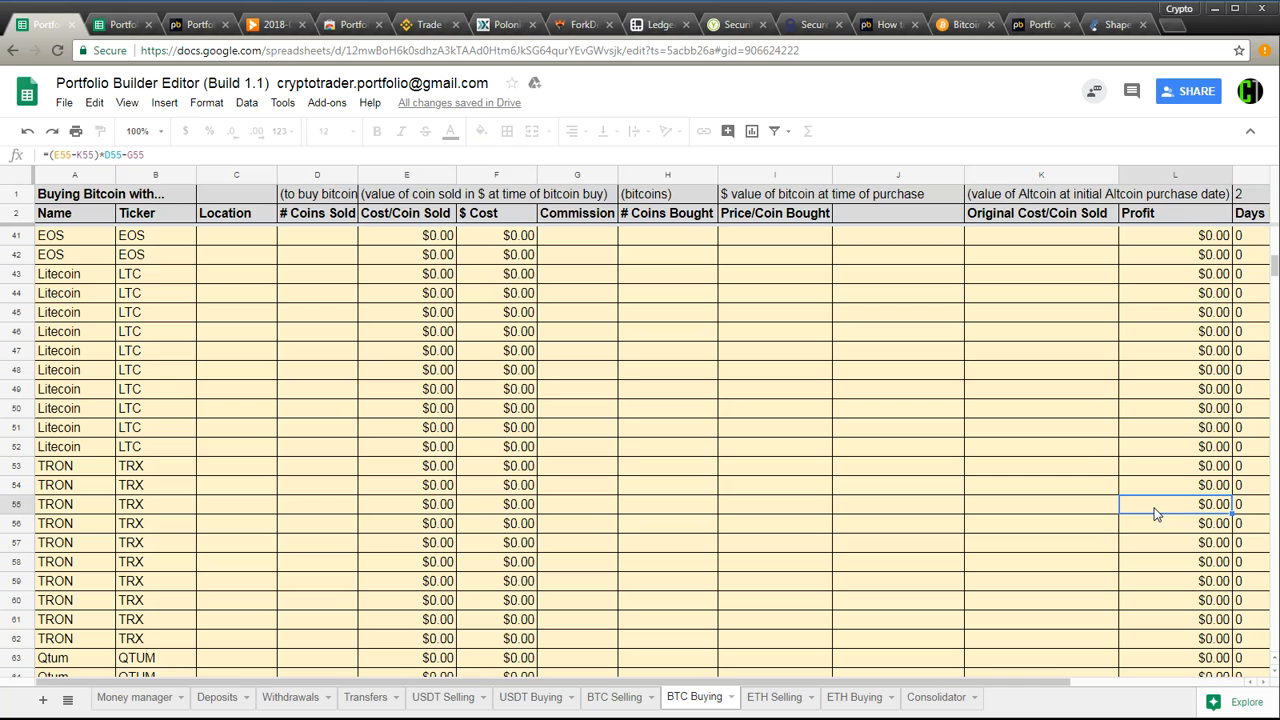
Step: Check row 55's original cost cell, then the Days Held, Date Bought and Date Sold columns of the BTC Buying sheet
{"action": "left_click", "coordinate": [1062, 509]}
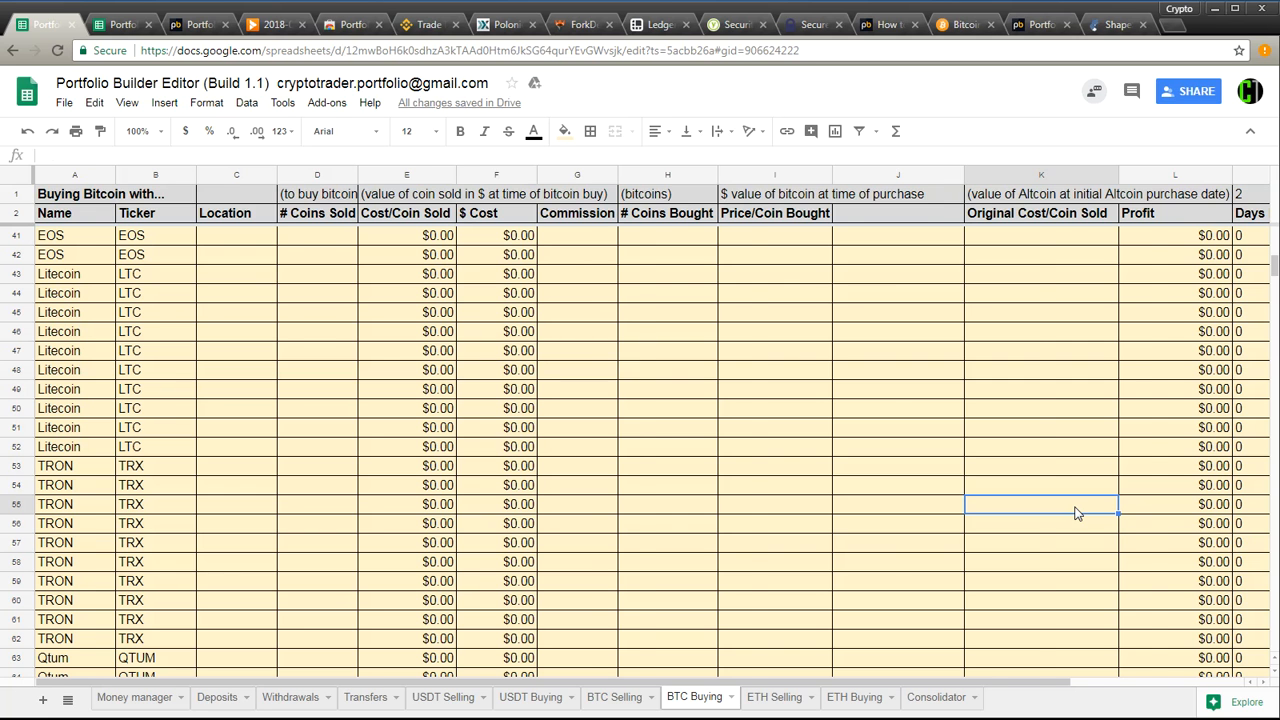
{"action": "key", "text": "Right"}
{"action": "key", "text": "Right"}
{"action": "key", "text": "Right"}
{"action": "key", "text": "Right"}
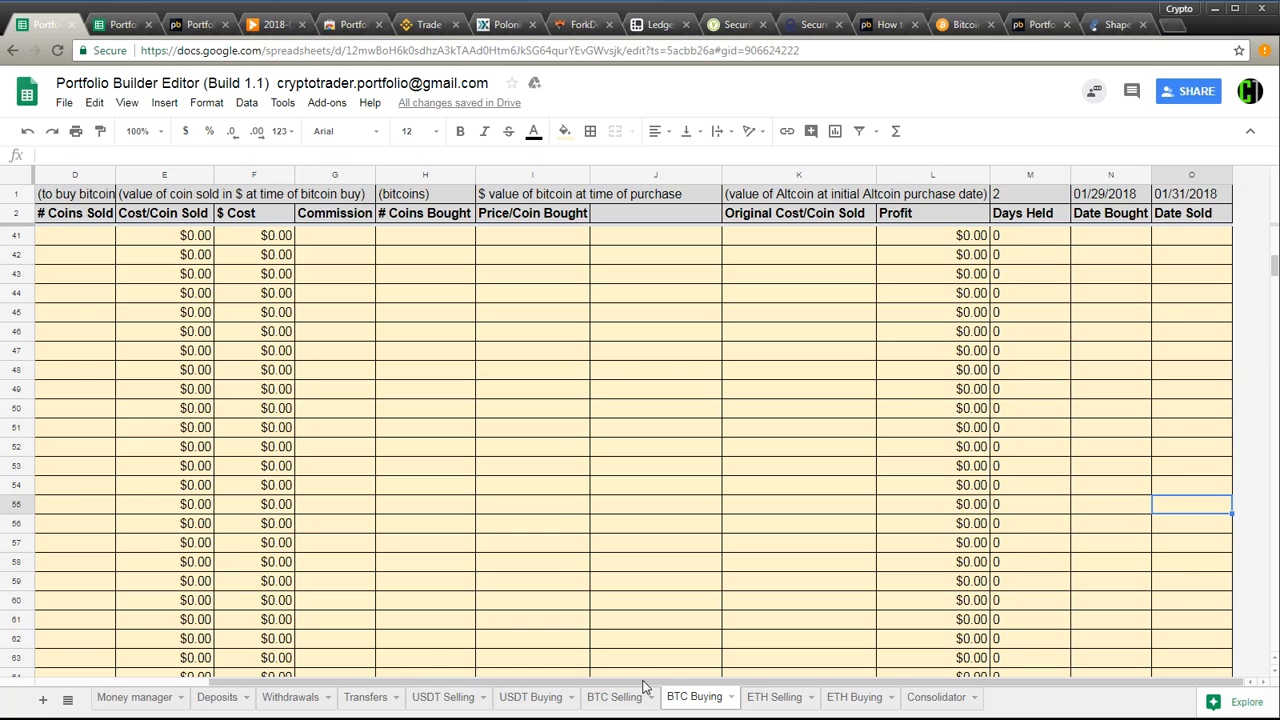
{"action": "left_click_drag", "start_coordinate": [644, 682], "coordinate": [399, 693]}
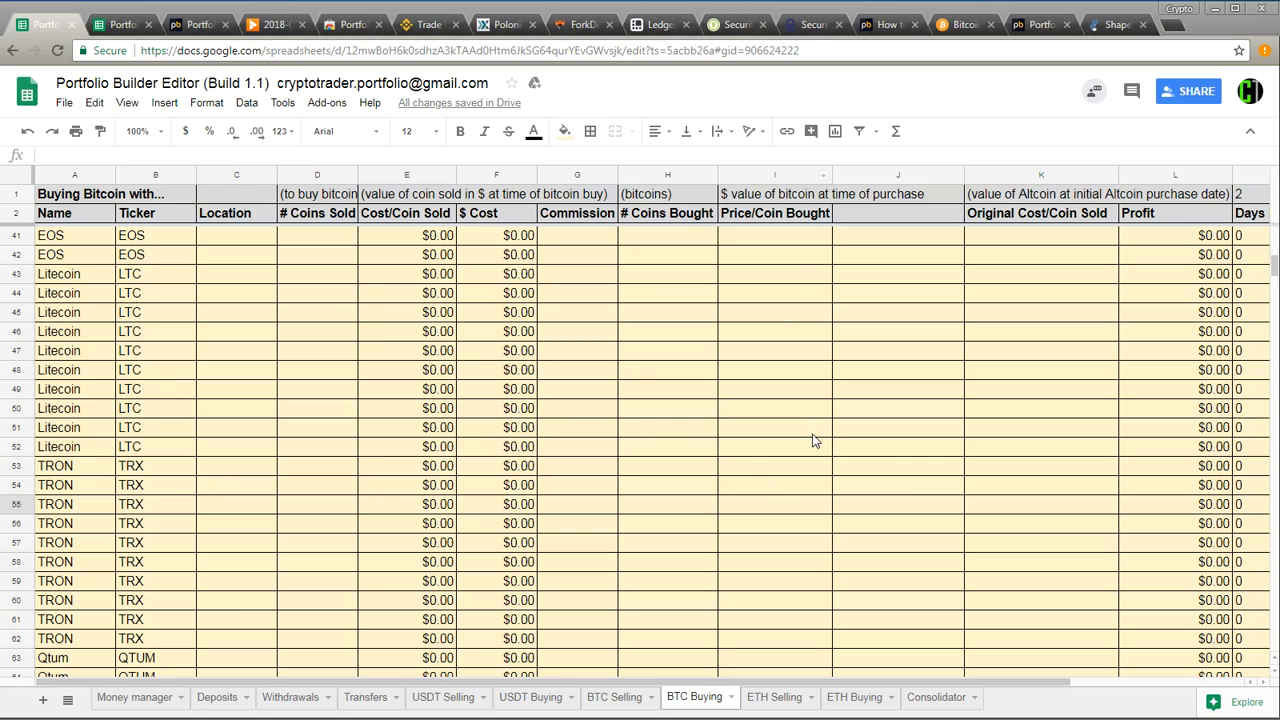
Step: Open the ETH Selling sheet and review its # Coins Sold, Cost/Coin Sold, Sale Value, Commission and # Coins Bought columns
{"action": "left_click", "coordinate": [766, 697]}
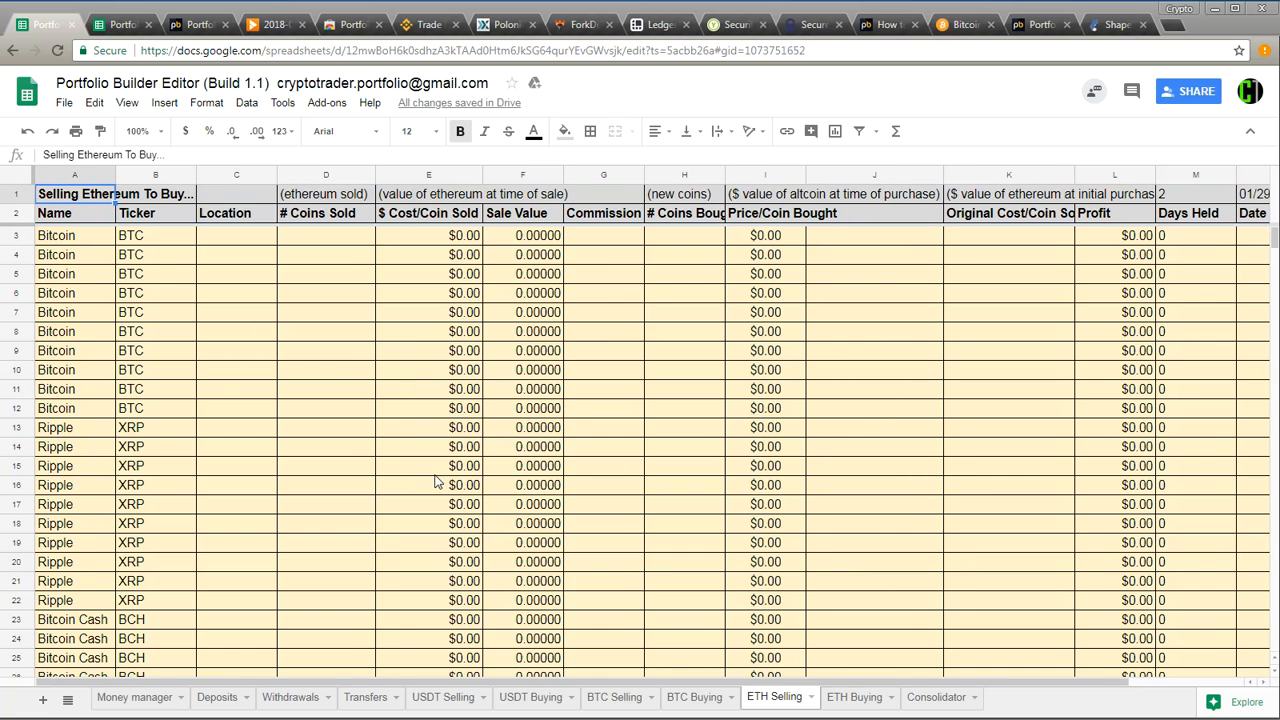
{"action": "left_click", "coordinate": [313, 175]}
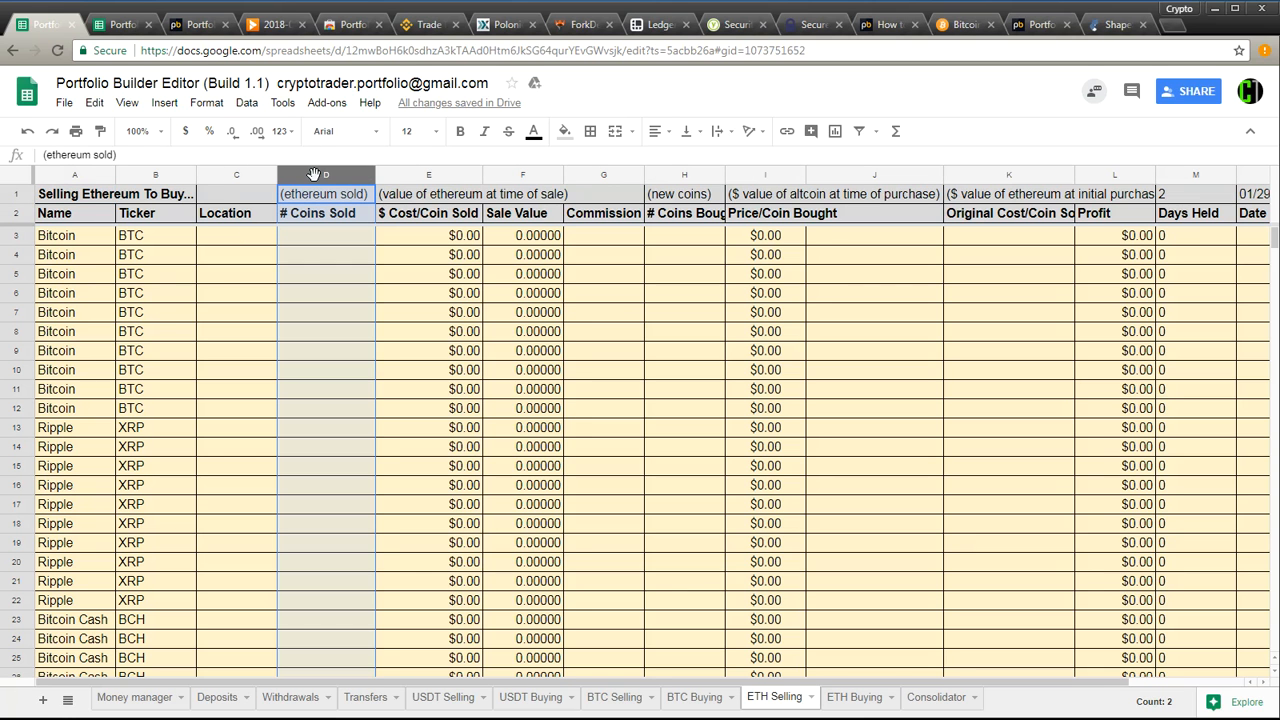
{"action": "left_click", "coordinate": [452, 175]}
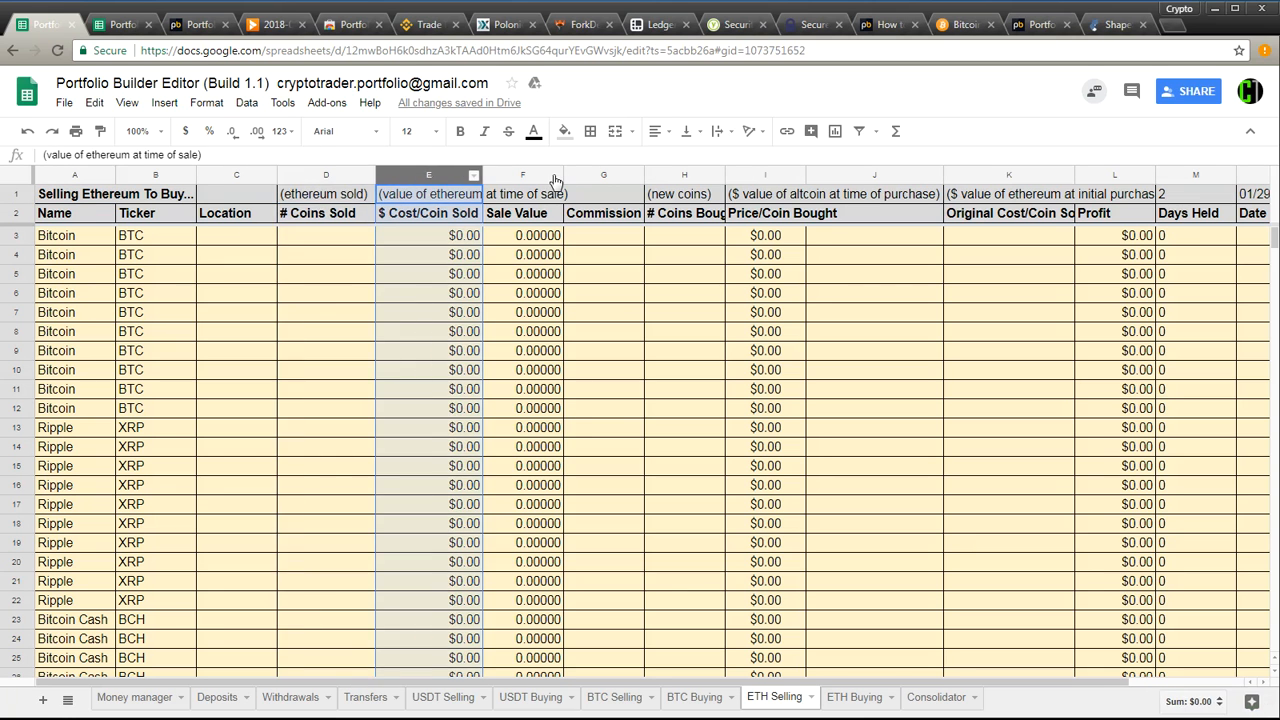
{"action": "left_click", "coordinate": [517, 175]}
{"action": "left_click", "coordinate": [601, 176]}
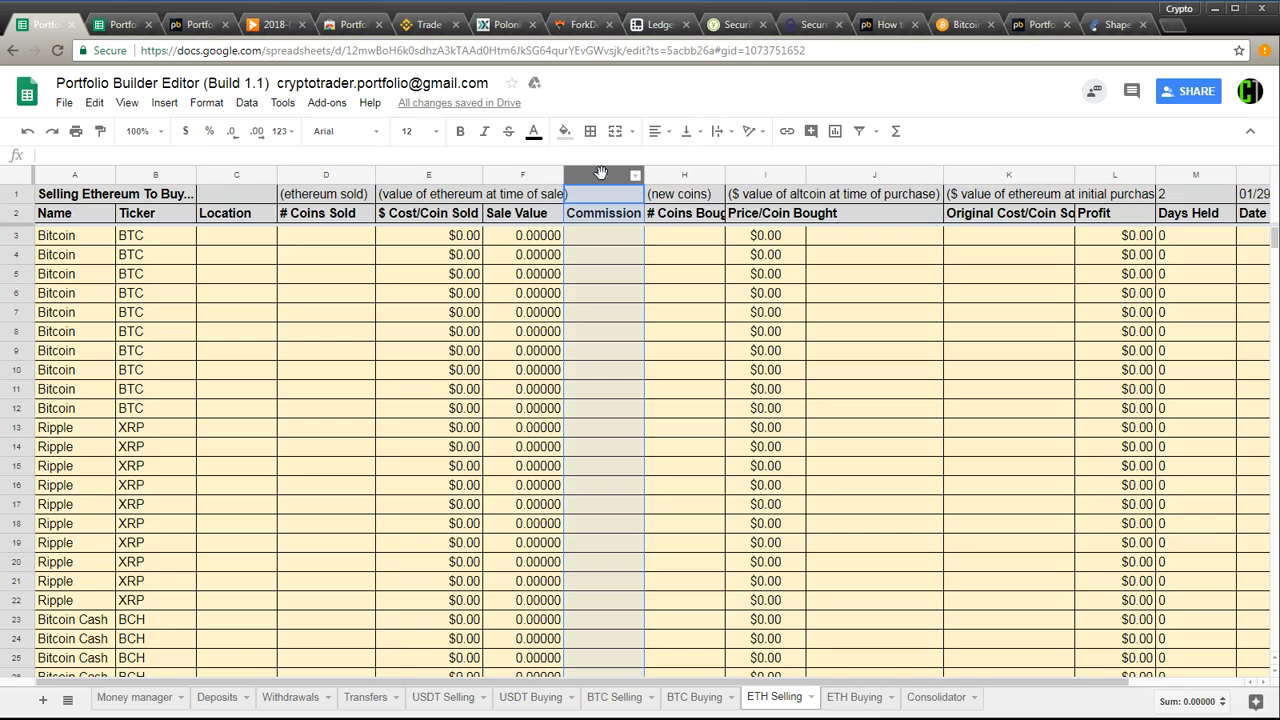
{"action": "left_click", "coordinate": [680, 178]}
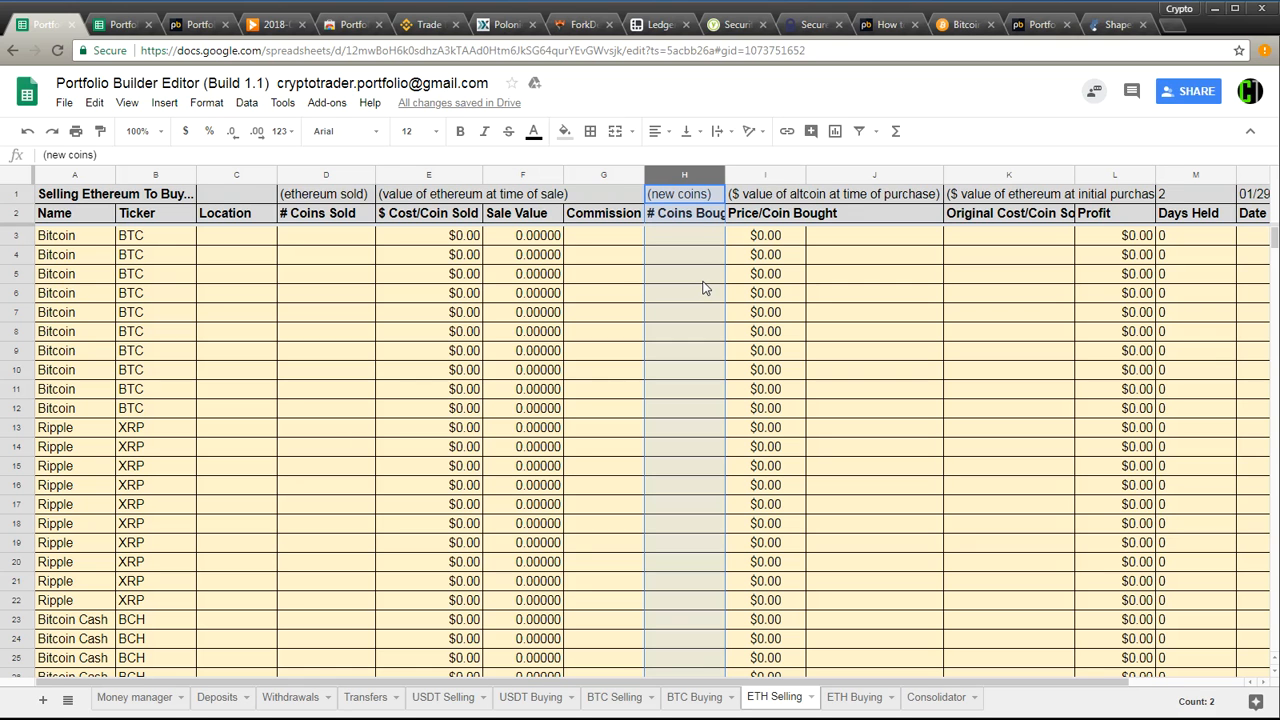
{"action": "left_click", "coordinate": [721, 350]}
{"action": "key", "text": "ctrl+f"}
{"action": "left_click", "coordinate": [1220, 167]}
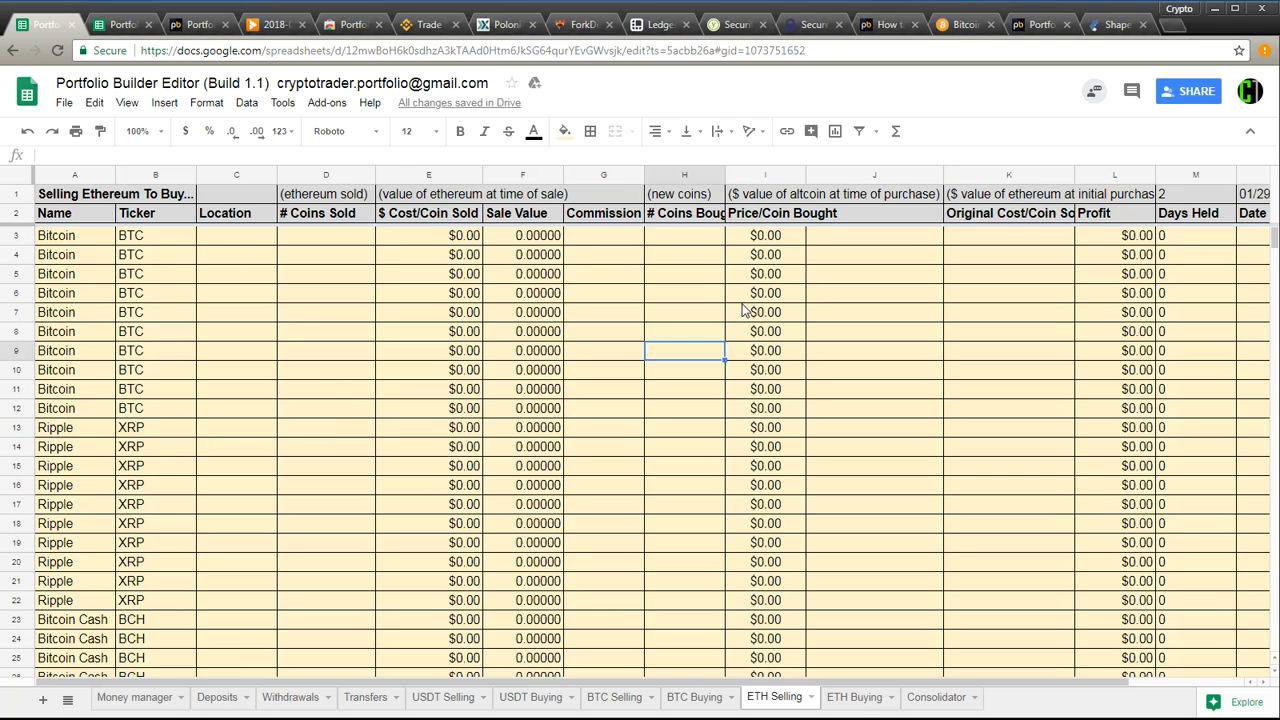
Step: Open the ETH Buying sheet and look over its Location cells and other trade columns
{"action": "left_click", "coordinate": [857, 697]}
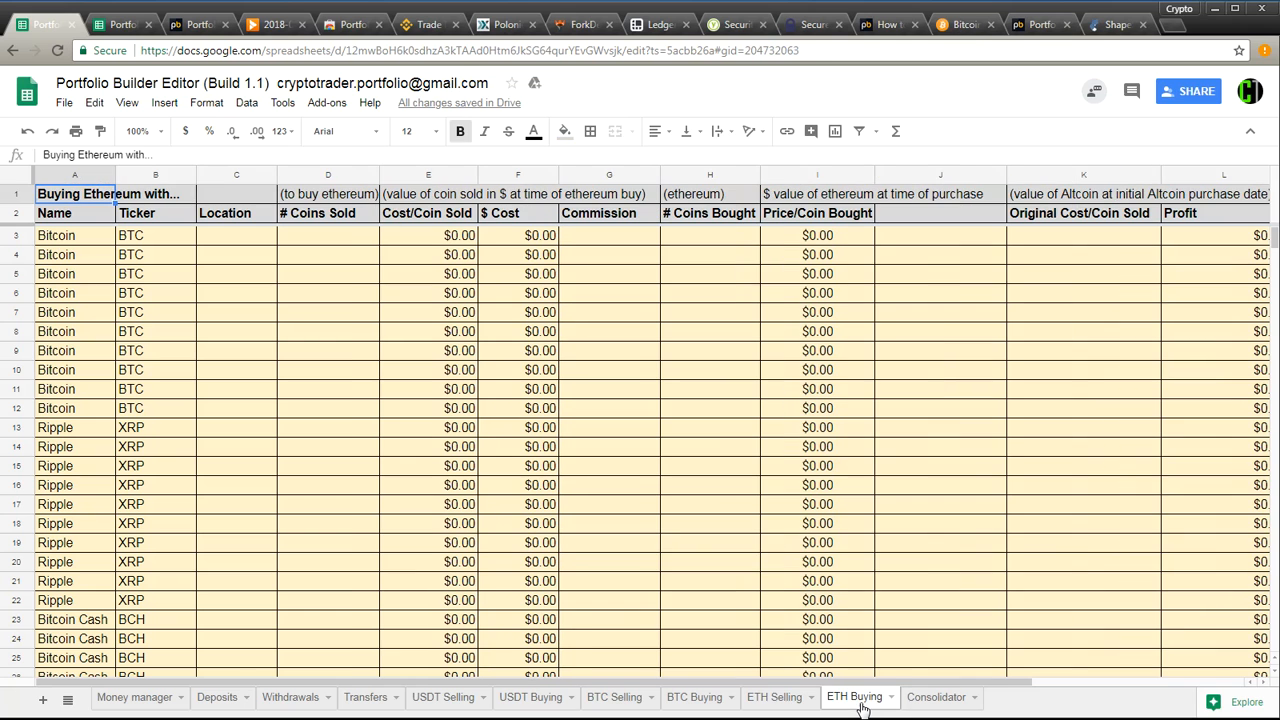
{"action": "left_click", "coordinate": [222, 352]}
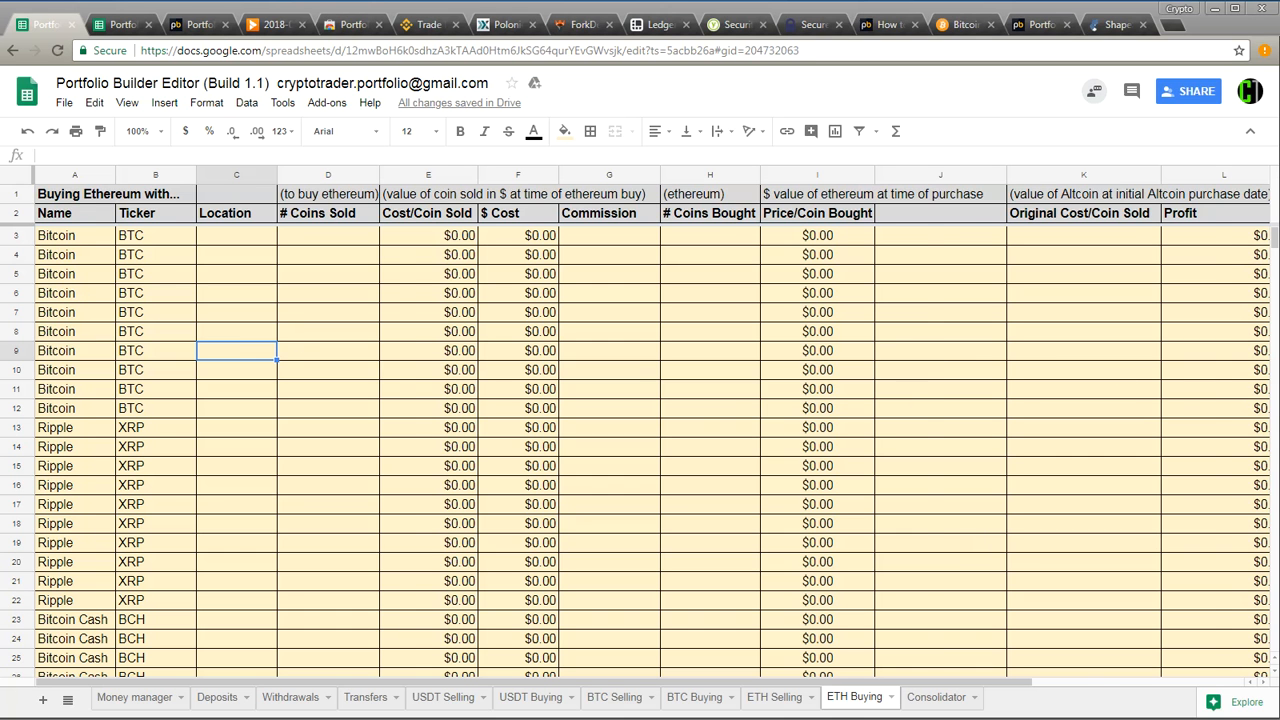
{"action": "left_click_drag", "start_coordinate": [865, 687], "coordinate": [734, 660]}
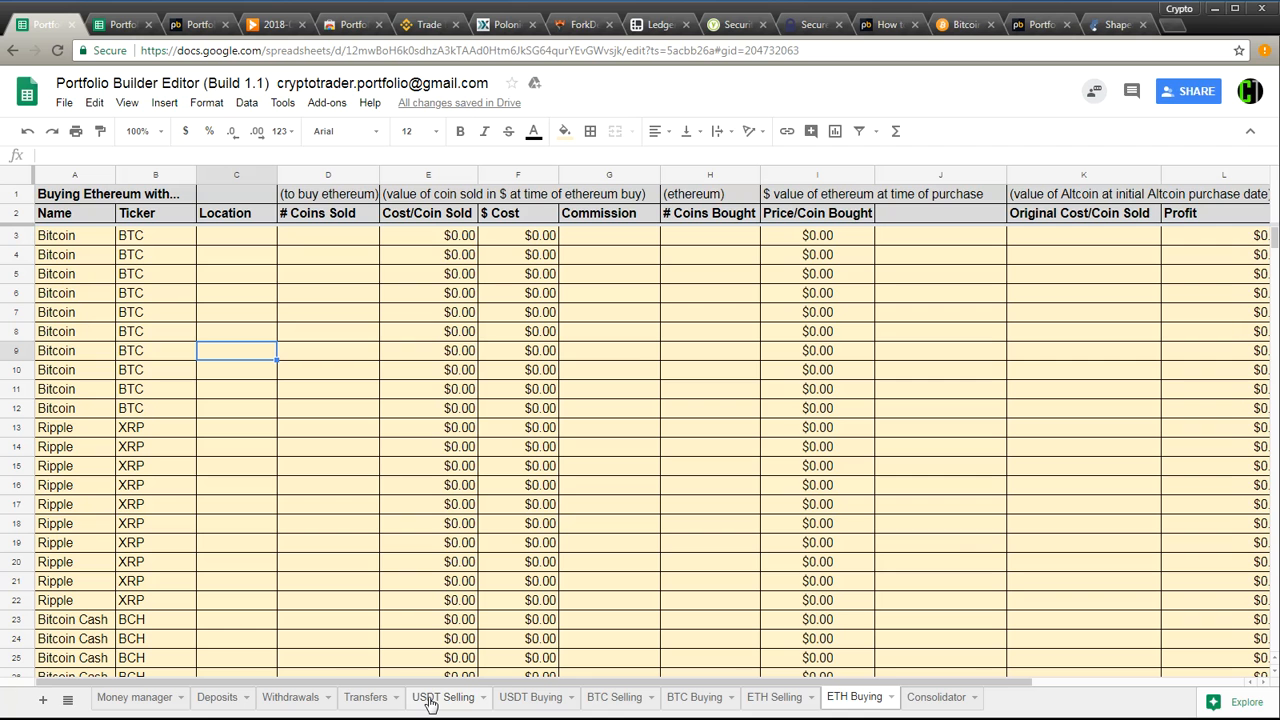
Step: Compare the BTC Selling and ETH Selling sheets, then return to the ETH Buying sheet
{"action": "left_click", "coordinate": [604, 698]}
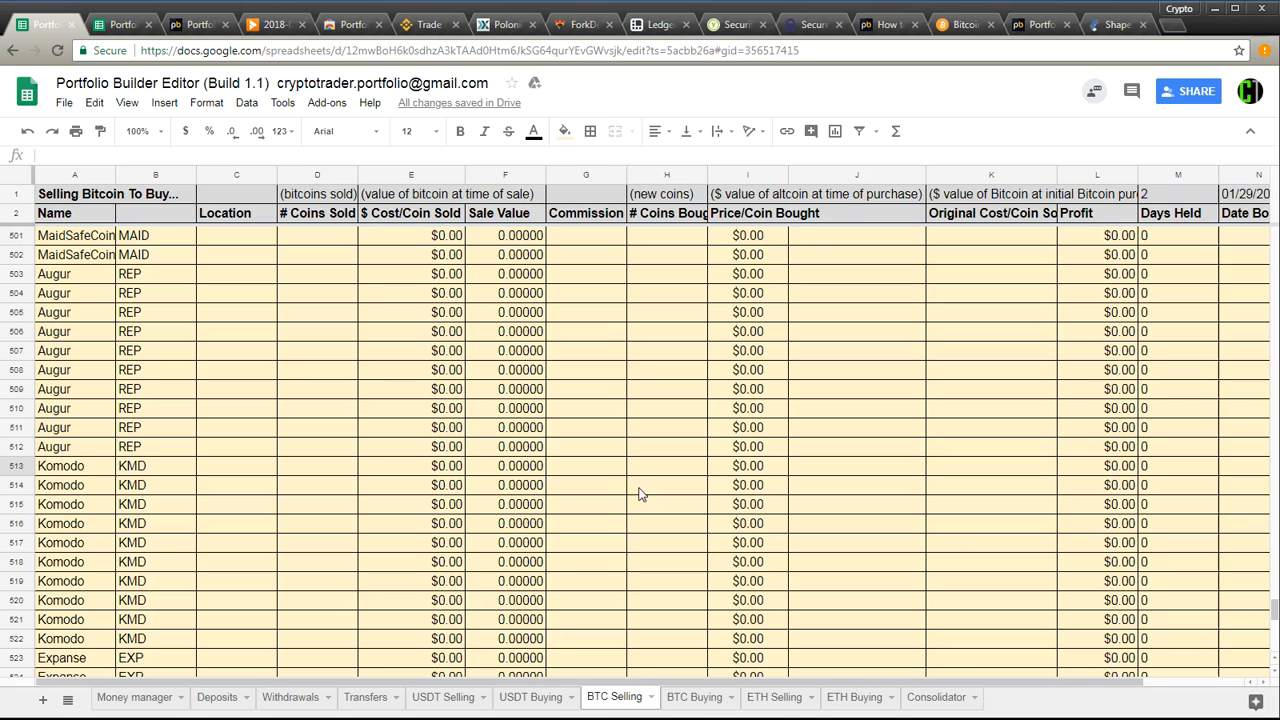
{"action": "left_click", "coordinate": [777, 697]}
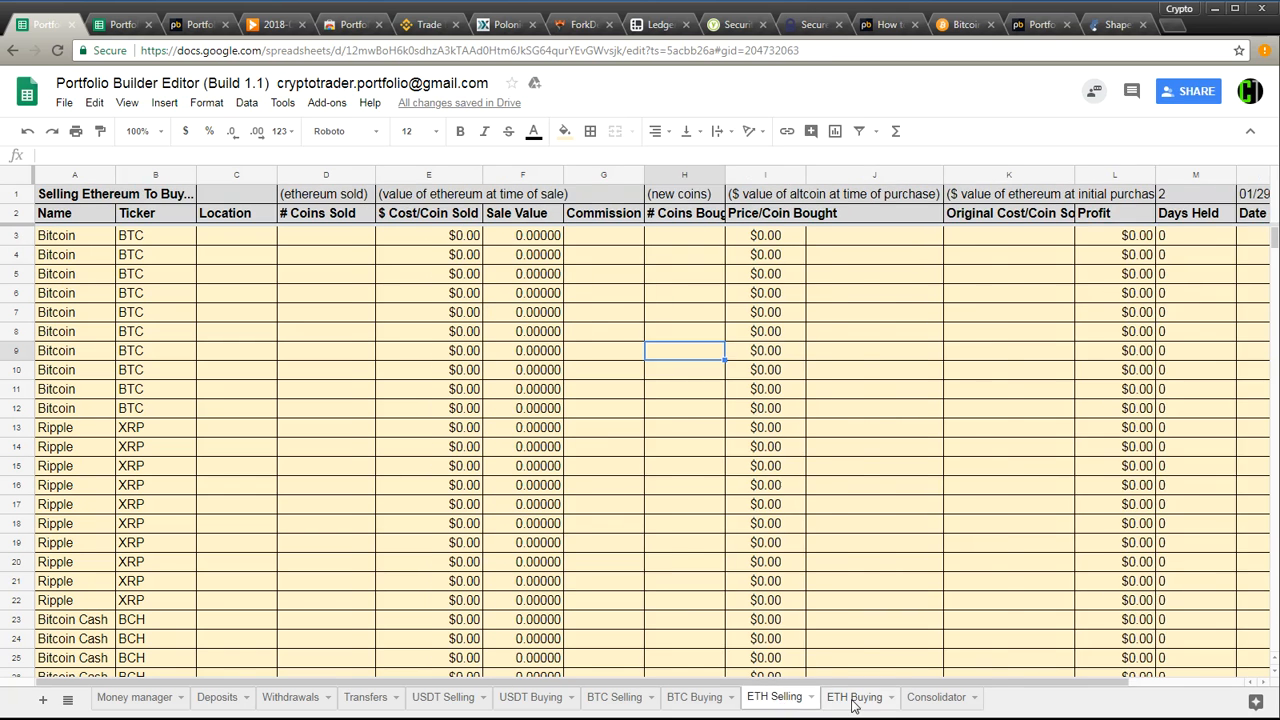
{"action": "left_click", "coordinate": [855, 700]}
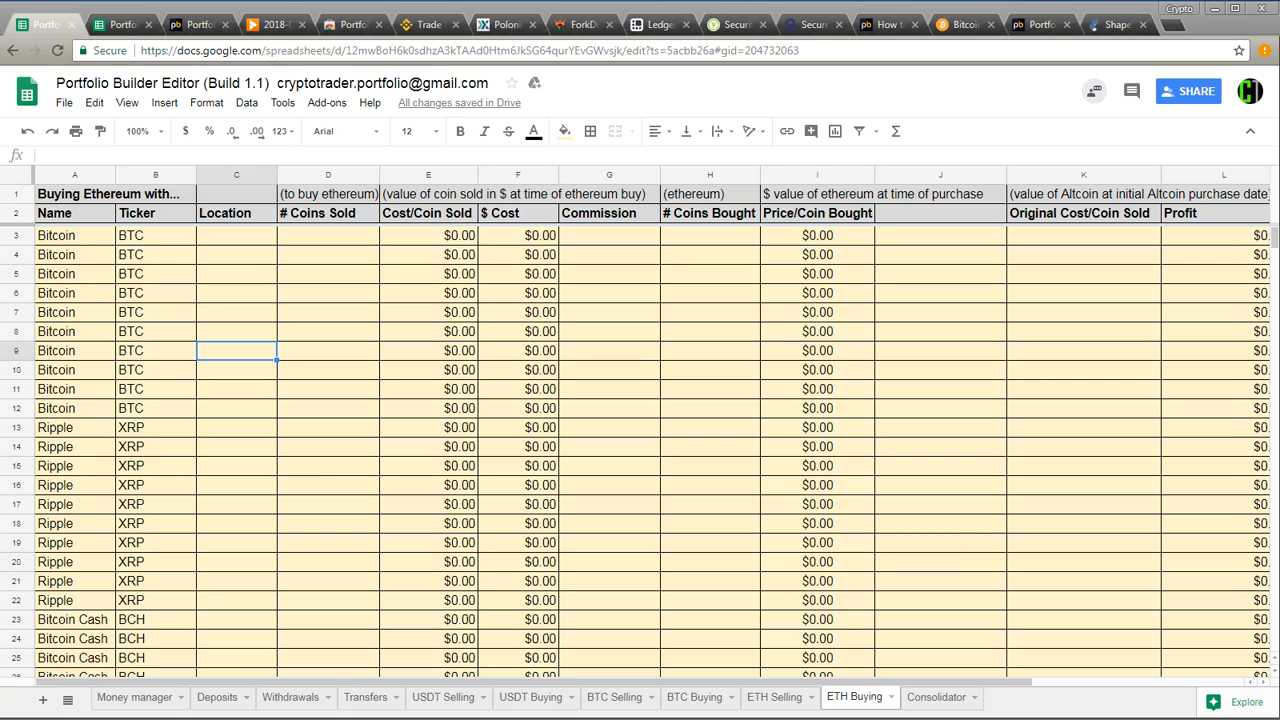
Step: Switch to the Binance trade history and open the Order History page
{"action": "key", "text": "ctrl+6"}
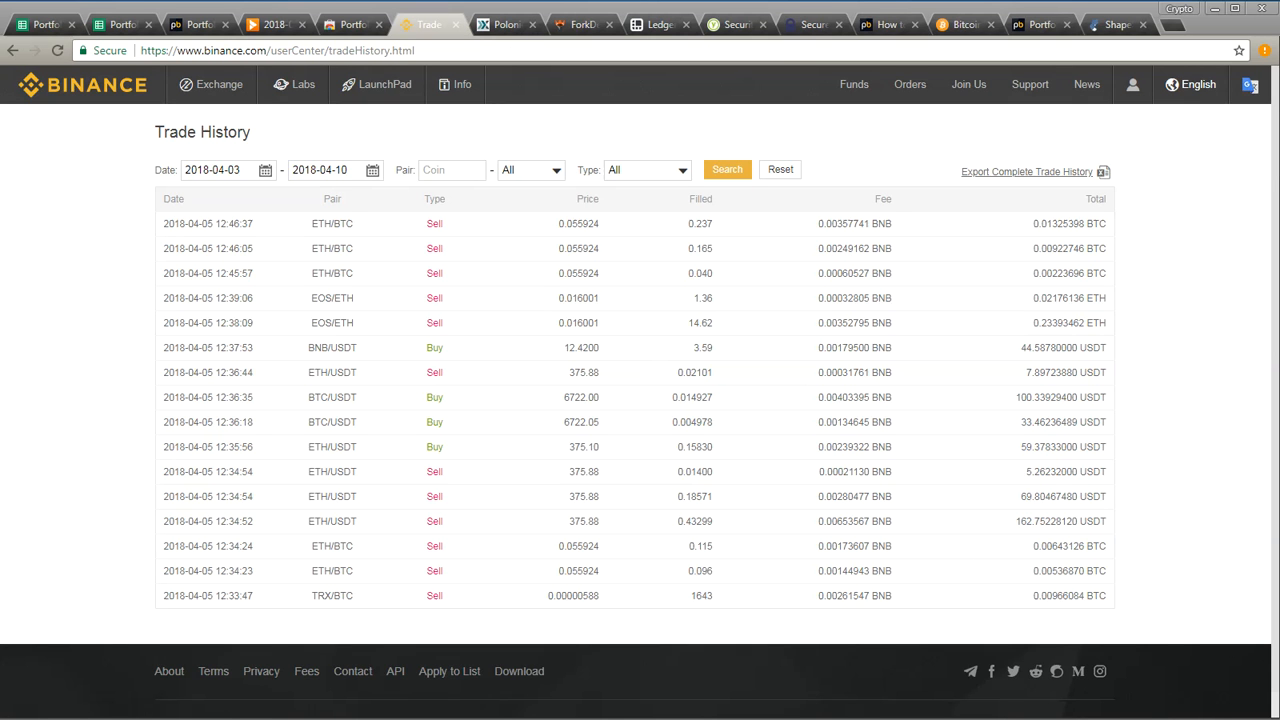
{"action": "mouse_move", "coordinate": [909, 84]}
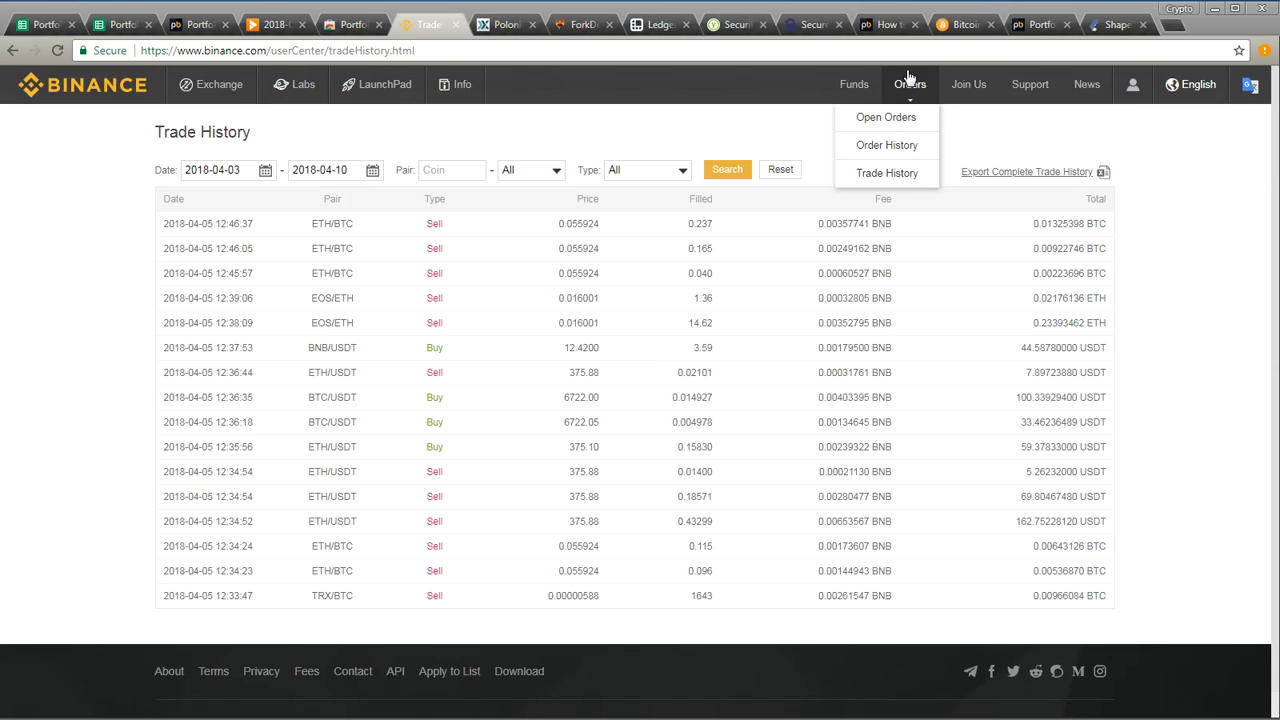
{"action": "left_click", "coordinate": [897, 150]}
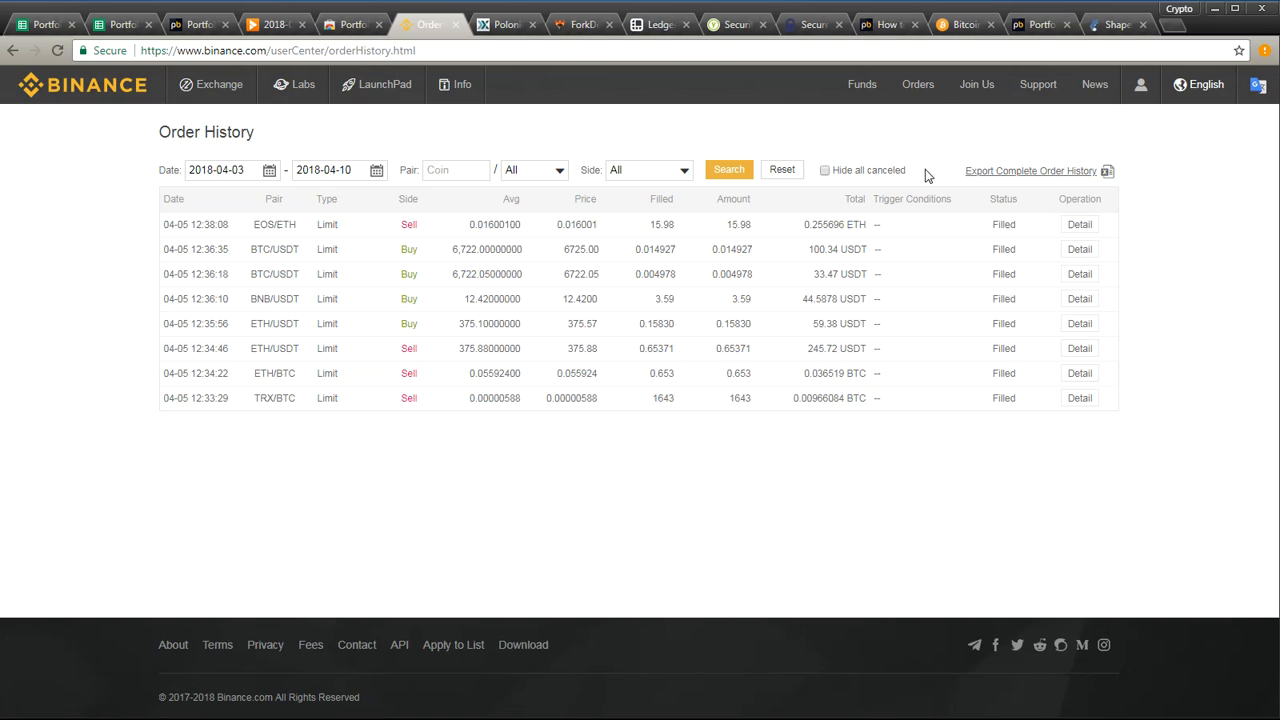
Step: Export the complete order history for the custom range 2018-04-03 to 2018-04-10 and show the downloaded file's options
{"action": "mouse_move", "coordinate": [918, 86]}
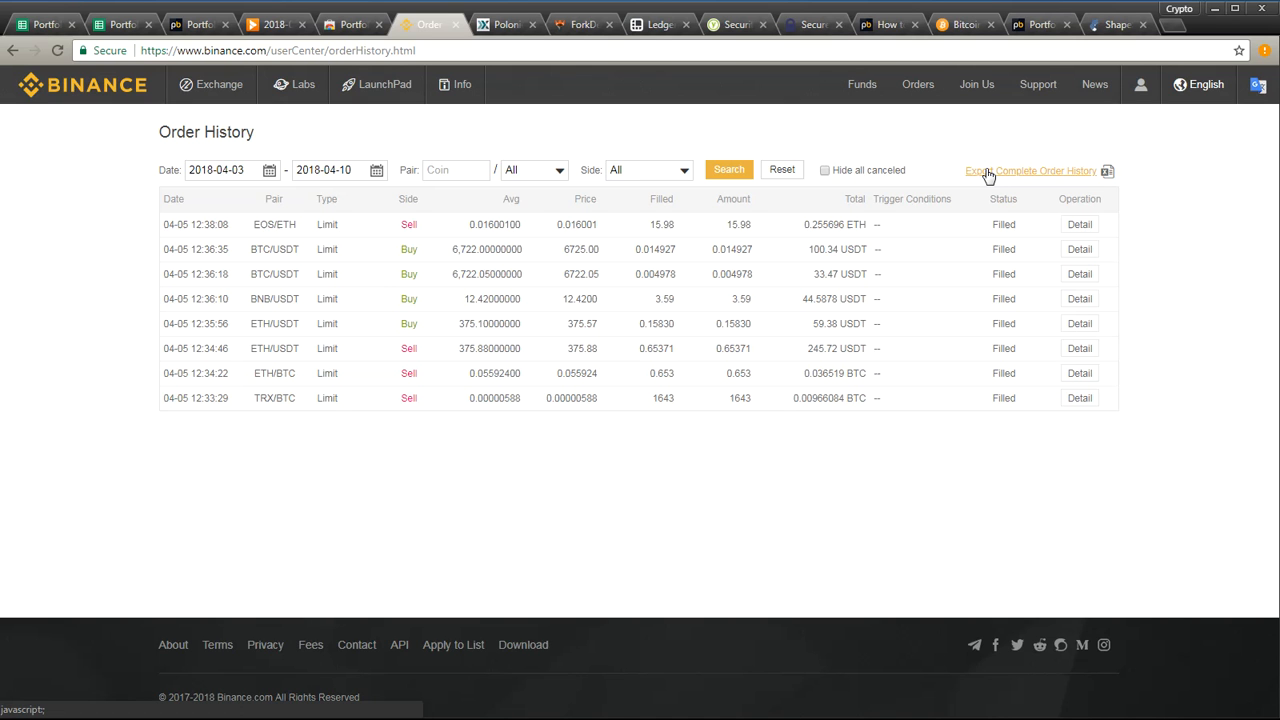
{"action": "left_click", "coordinate": [988, 175]}
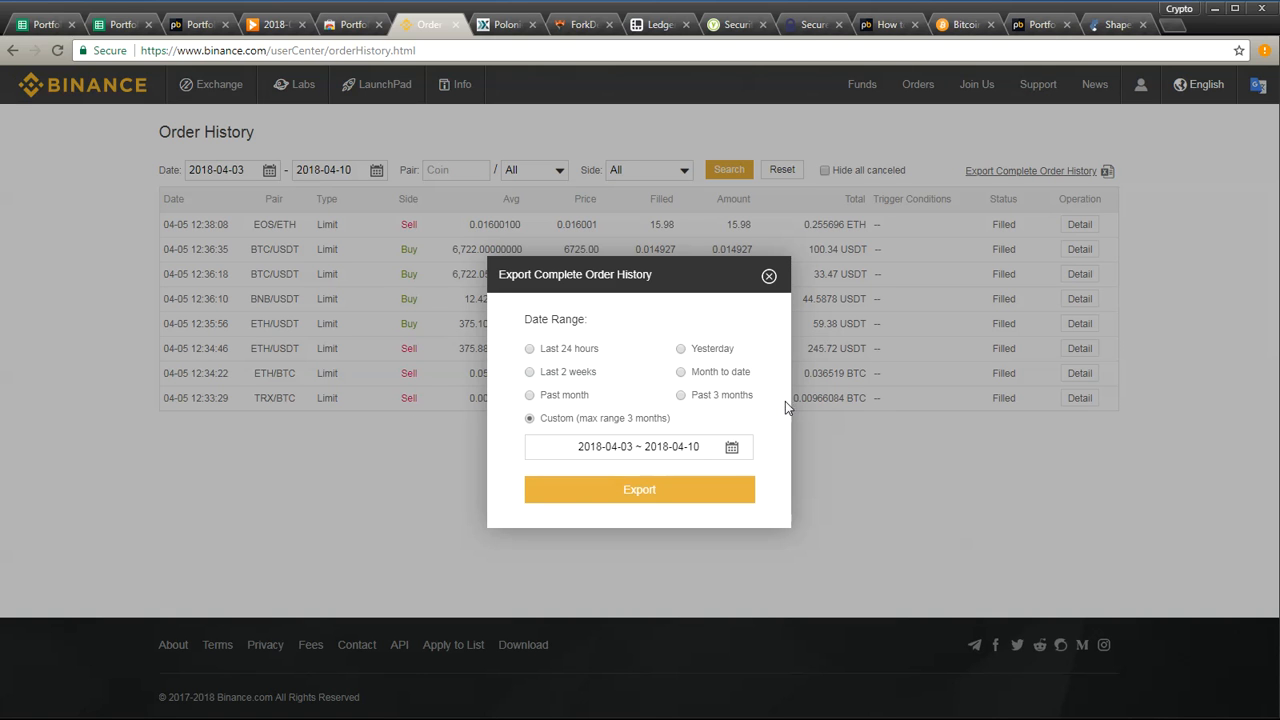
{"action": "left_click", "coordinate": [698, 496]}
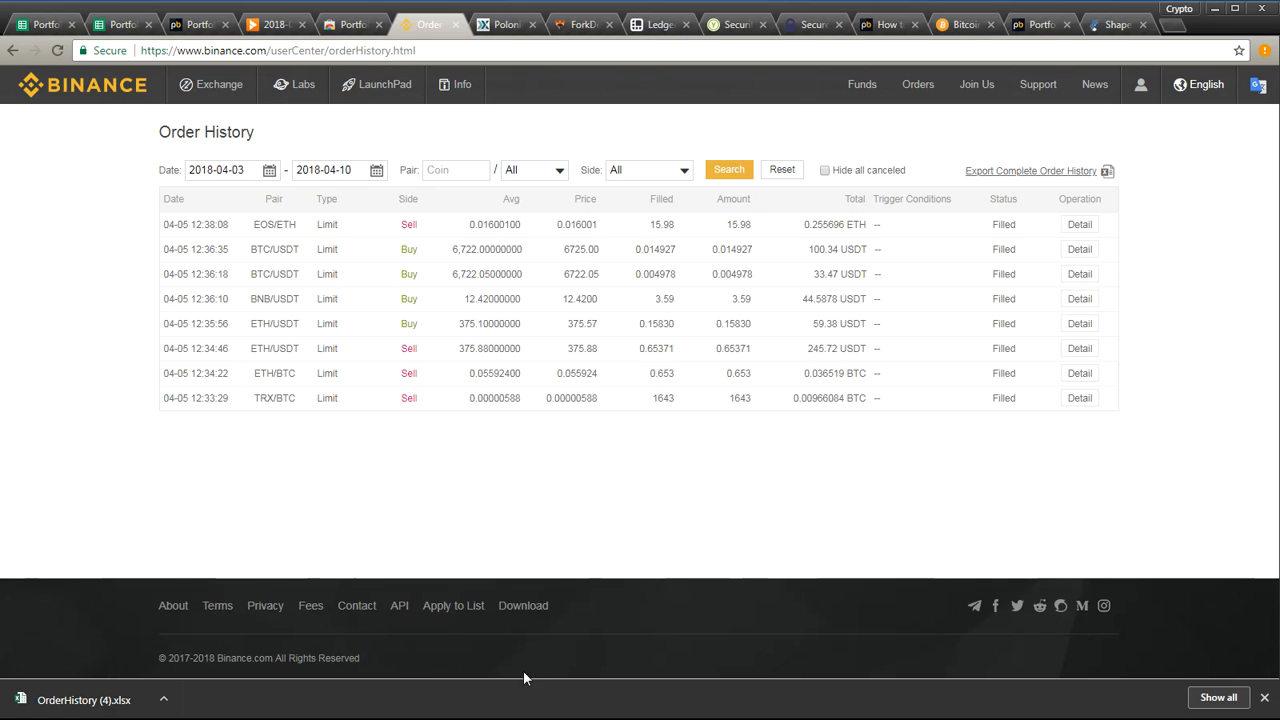
{"action": "left_click", "coordinate": [163, 699]}
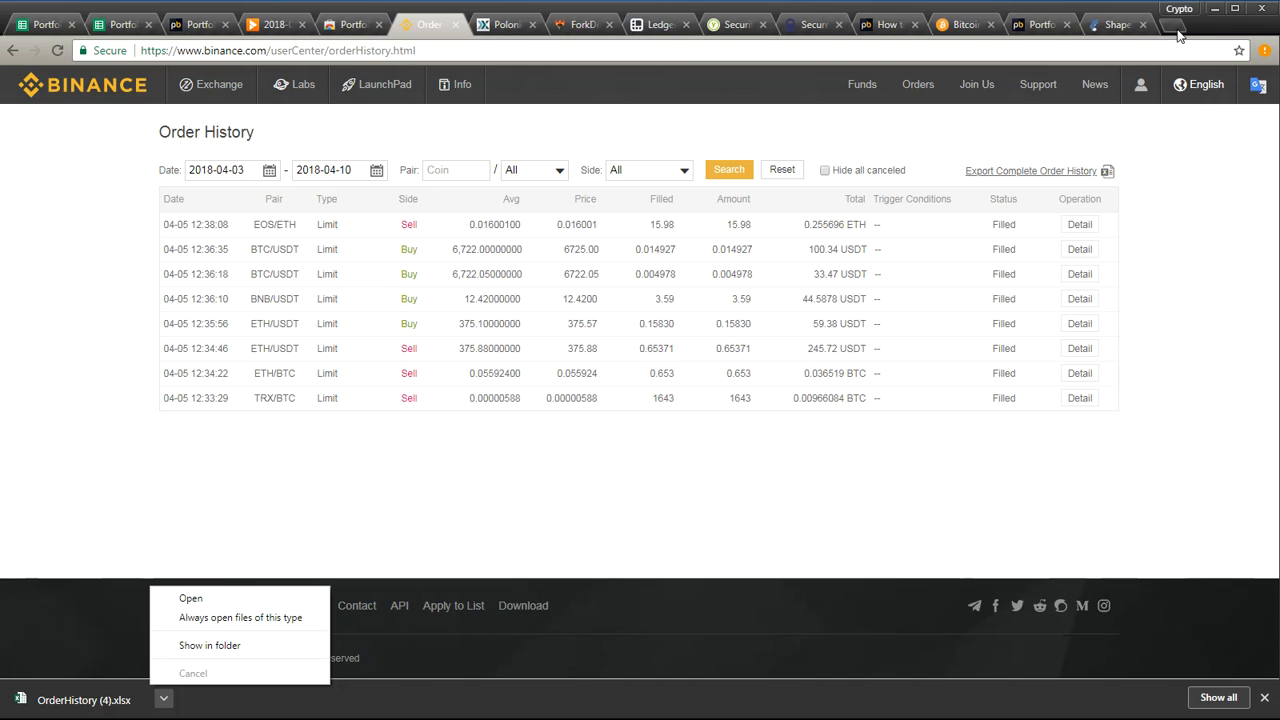
Step: View the Shared with me files in Google Drive, then close that page
{"action": "key", "text": "Escape"}
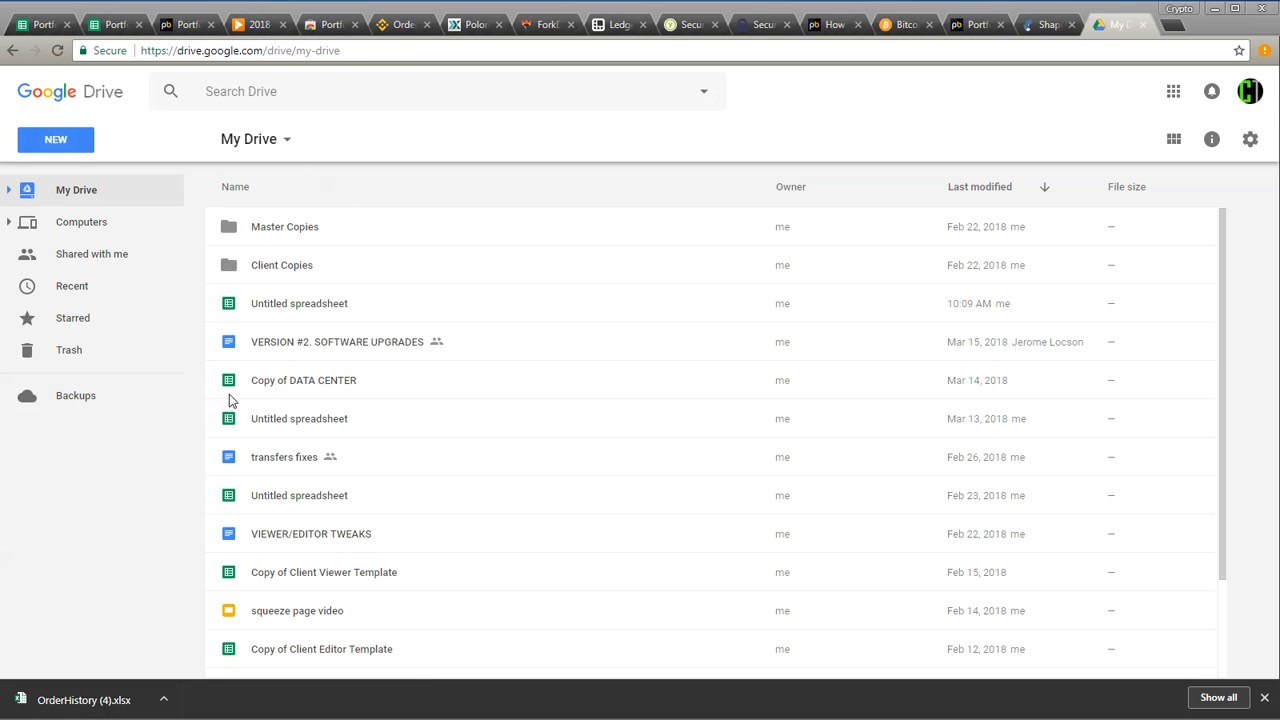
{"action": "left_click", "coordinate": [74, 258]}
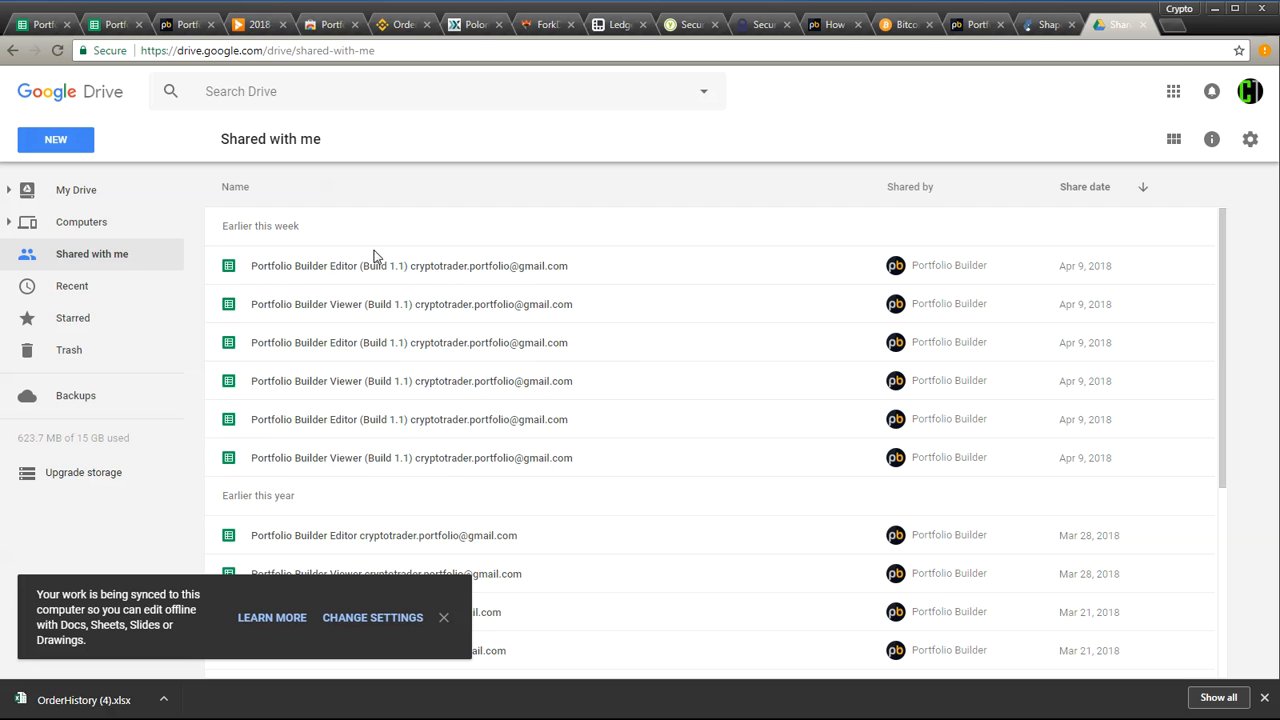
{"action": "left_click", "coordinate": [1145, 28]}
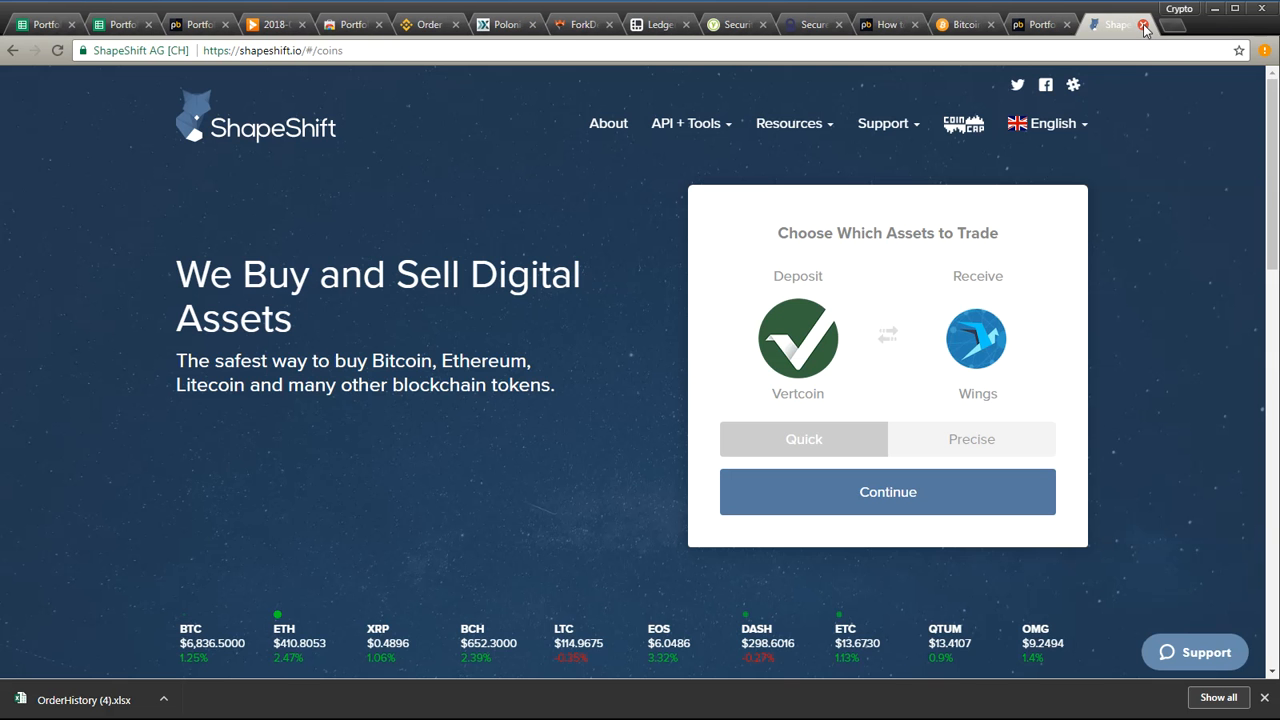
Step: Switch to the OrderHistory workbook in Excel and apply the Neutral style to the first order's block, A1:I5
{"action": "key", "text": "alt+Tab"}
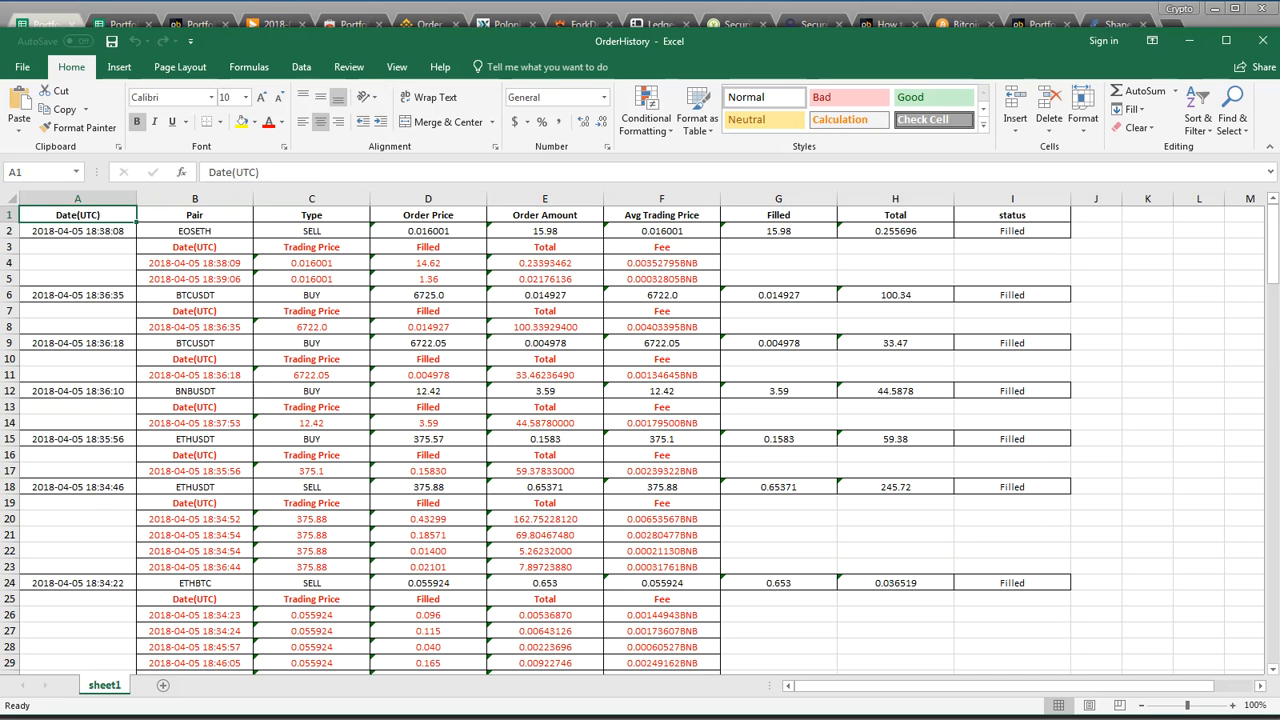
{"action": "left_click", "coordinate": [1009, 280]}
{"action": "left_click_drag", "start_coordinate": [1007, 277], "coordinate": [60, 214]}
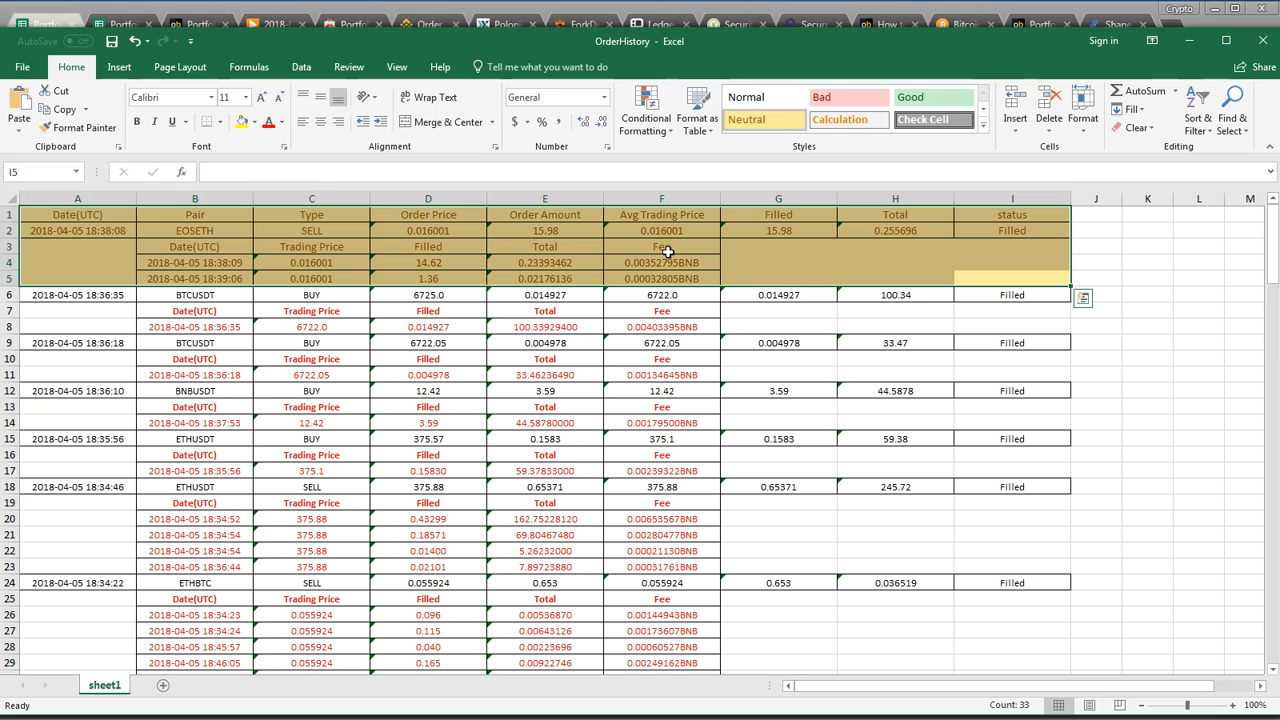
{"action": "left_click", "coordinate": [181, 214]}
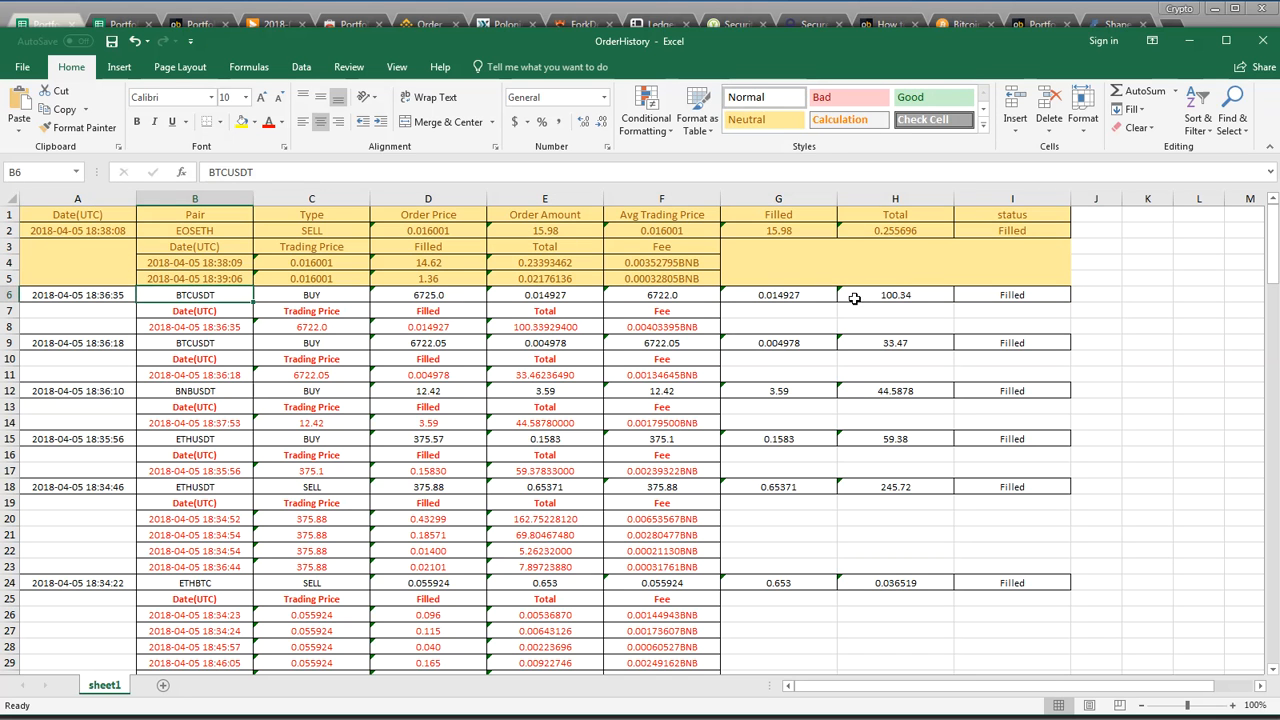
{"action": "left_click", "coordinate": [891, 280]}
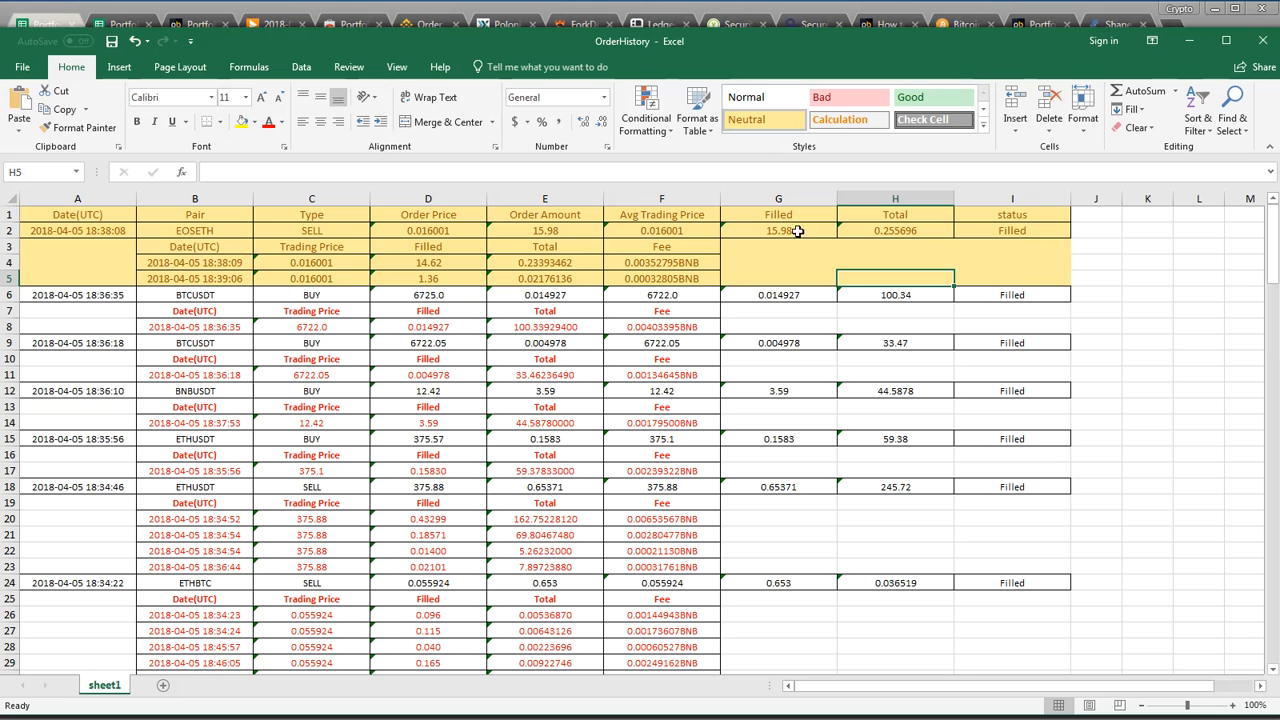
Step: Apply the Good style to the first order's Filled and Total cells G1:H2 and its Date and Pair cells A1:B2
{"action": "left_click_drag", "start_coordinate": [184, 215], "coordinate": [186, 228]}
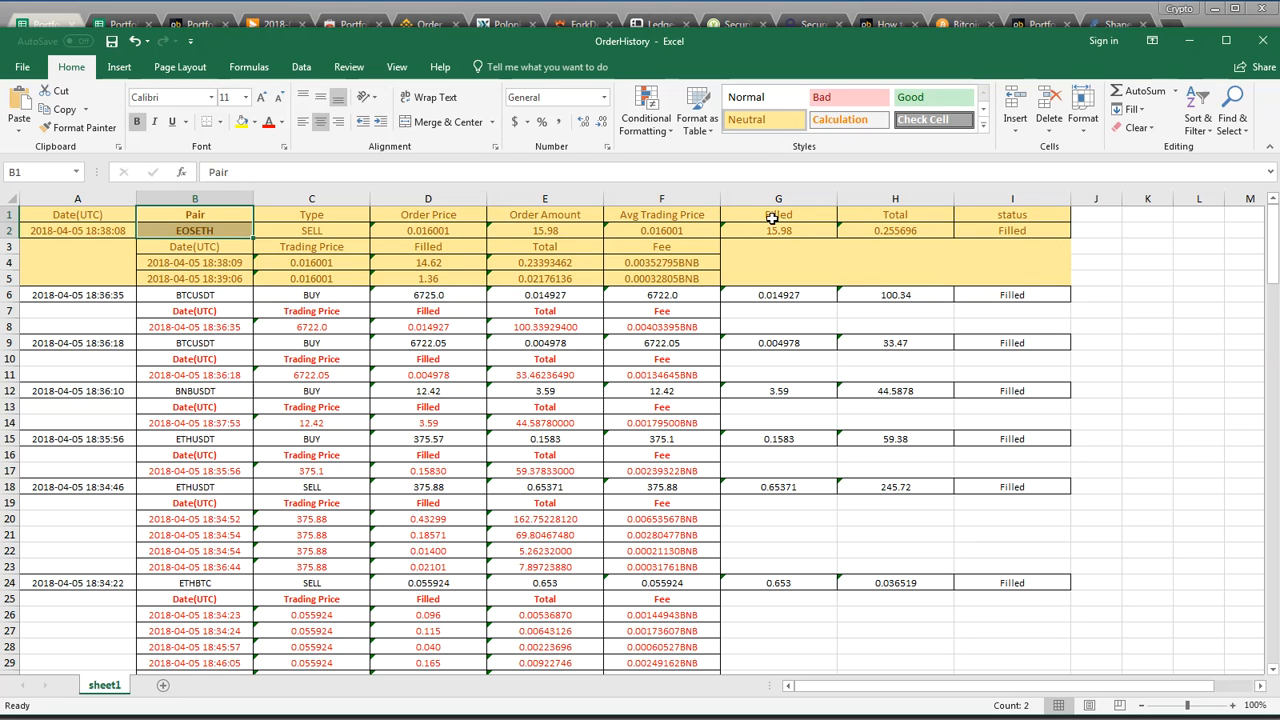
{"action": "left_click_drag", "start_coordinate": [777, 214], "coordinate": [857, 229]}
{"action": "left_click", "coordinate": [916, 104]}
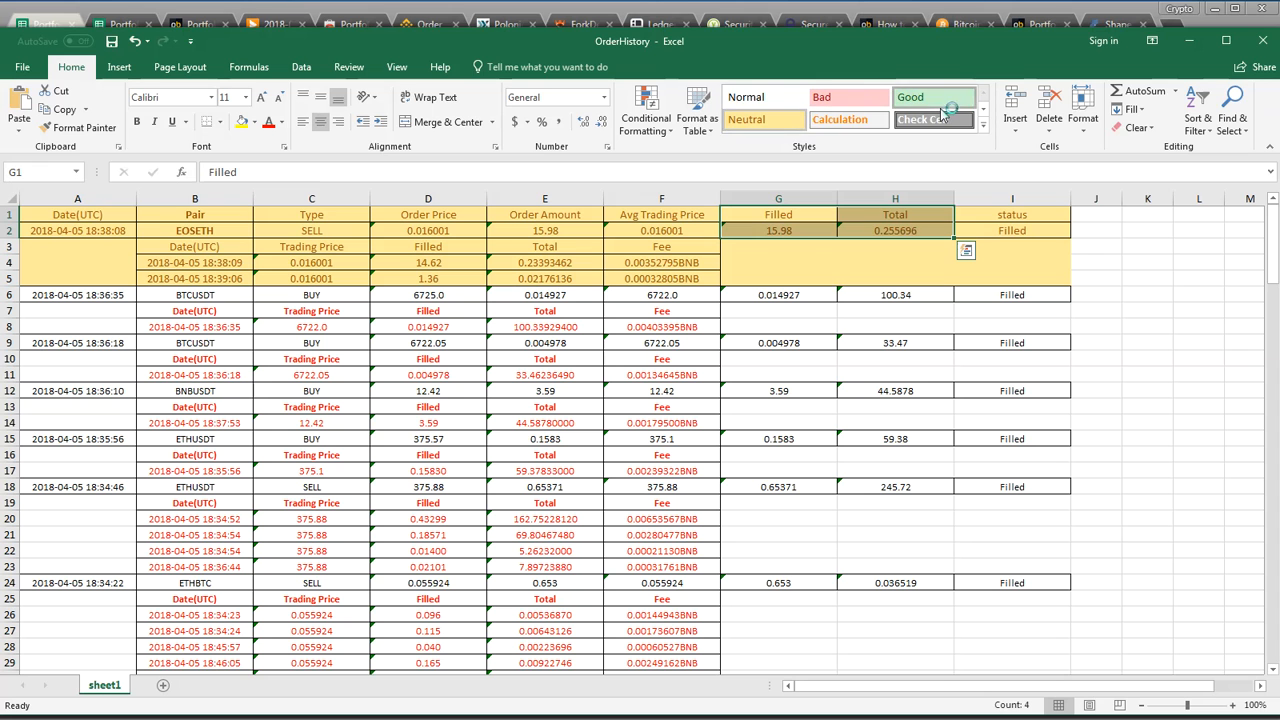
{"action": "left_click_drag", "start_coordinate": [178, 215], "coordinate": [78, 229]}
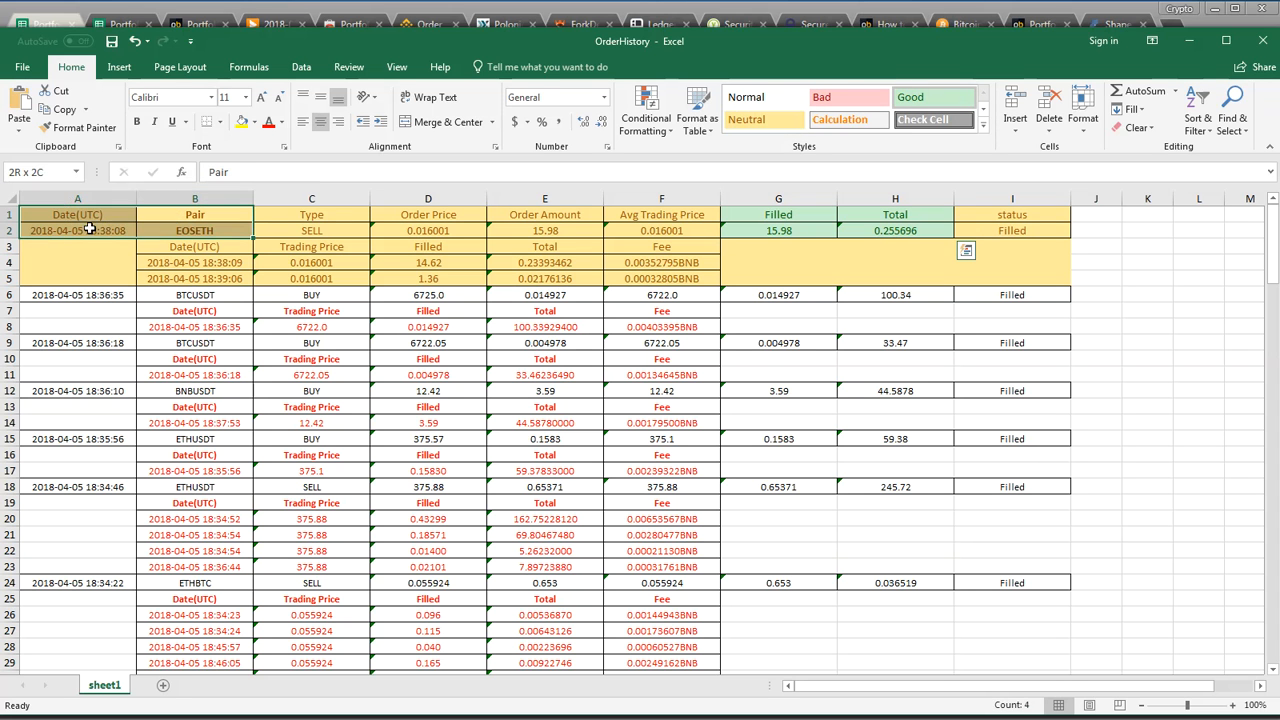
{"action": "left_click", "coordinate": [900, 104]}
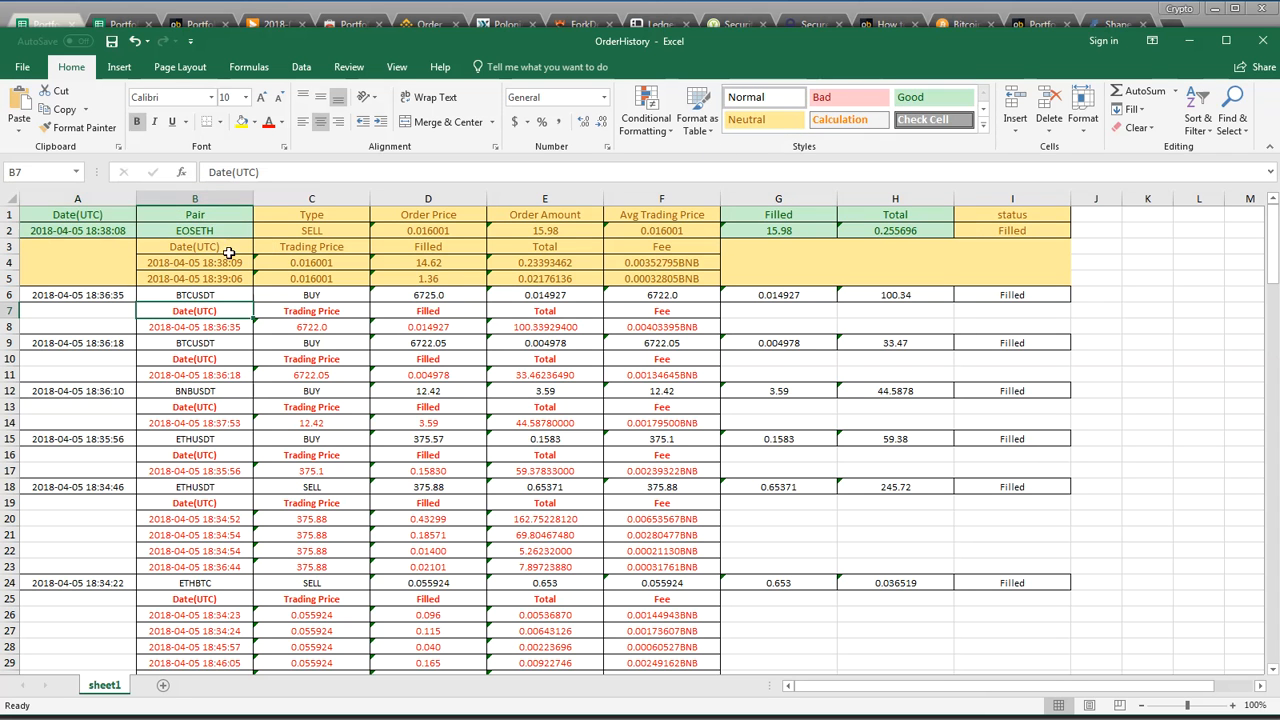
Step: Apply the Good style to the EOSETH order's Type cells, C1:C2
{"action": "left_click", "coordinate": [203, 230]}
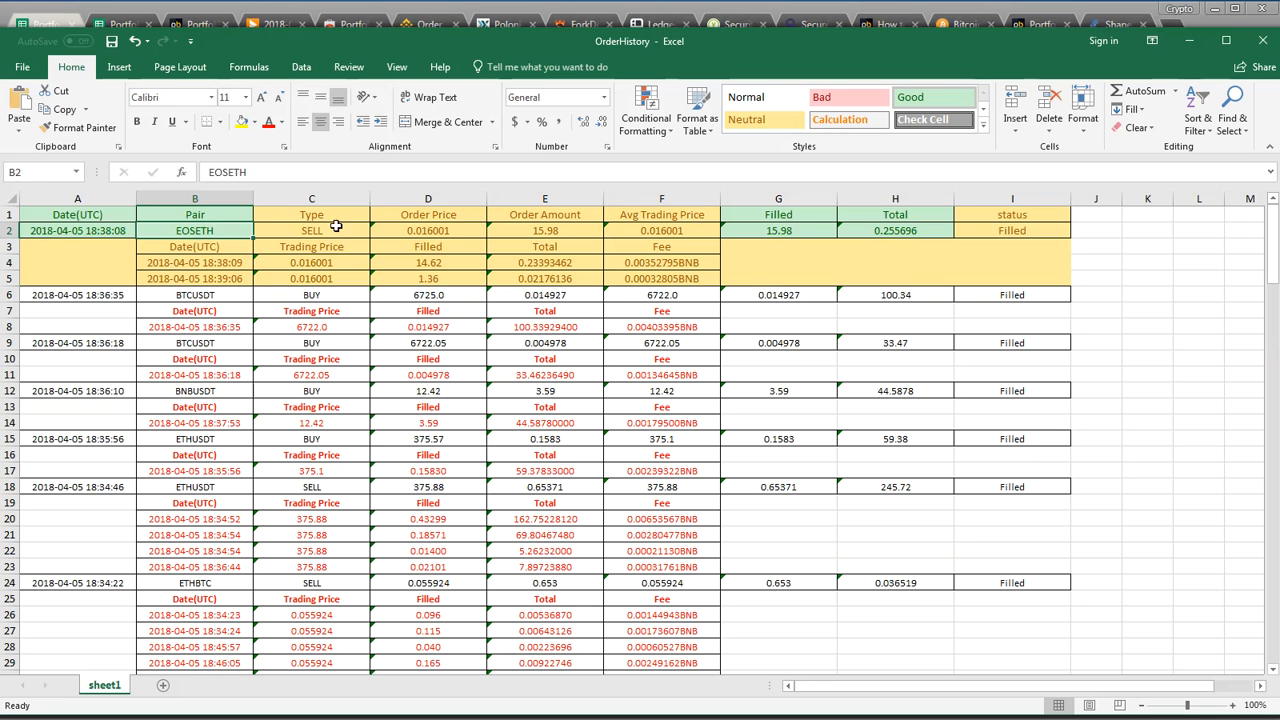
{"action": "left_click_drag", "start_coordinate": [325, 216], "coordinate": [322, 233]}
{"action": "left_click", "coordinate": [910, 97]}
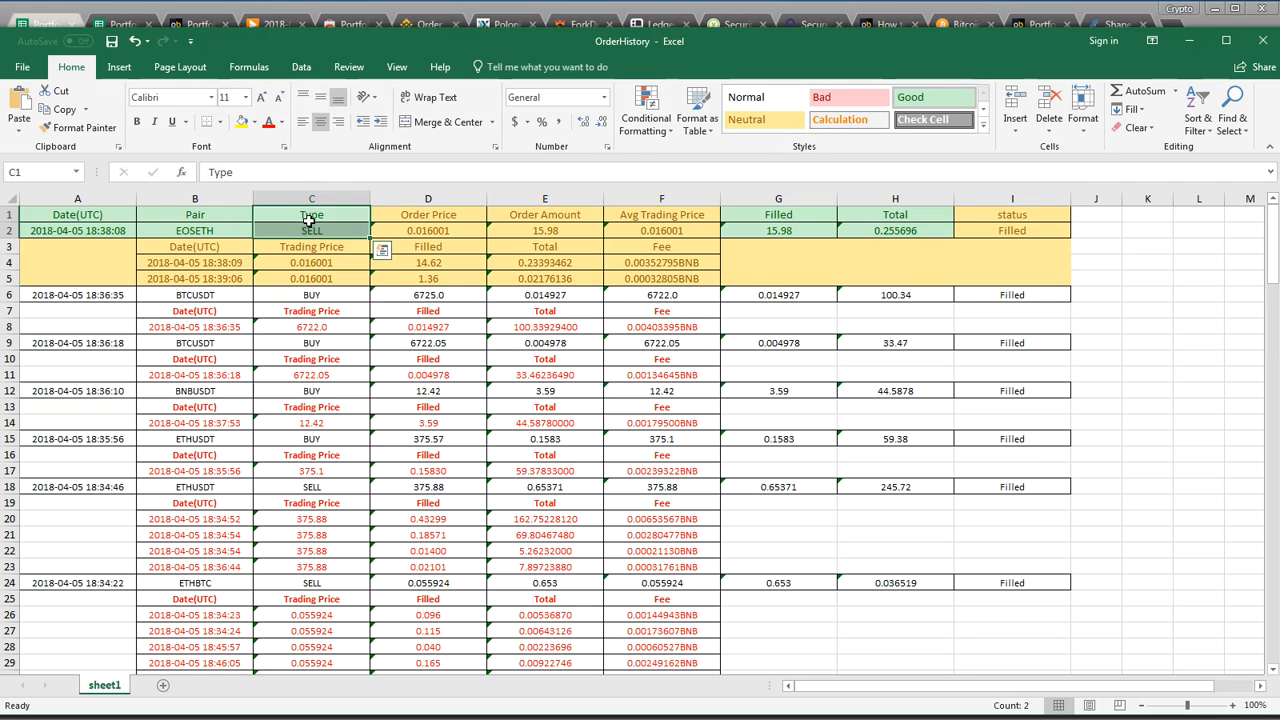
Step: Examine the EOSETH order's Date, Pair, Type, Filled and Total cells as the values needed for recording the trade
{"action": "left_click", "coordinate": [178, 229]}
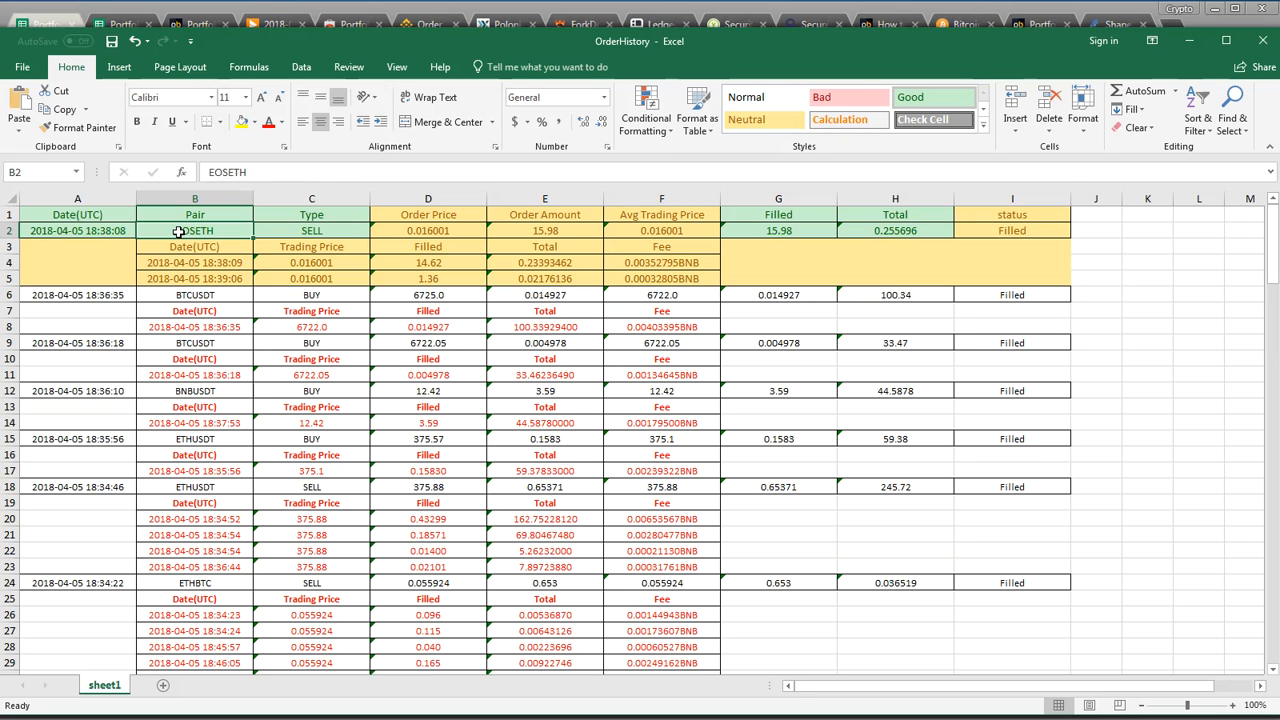
{"action": "left_click", "coordinate": [309, 231]}
{"action": "left_click", "coordinate": [43, 230]}
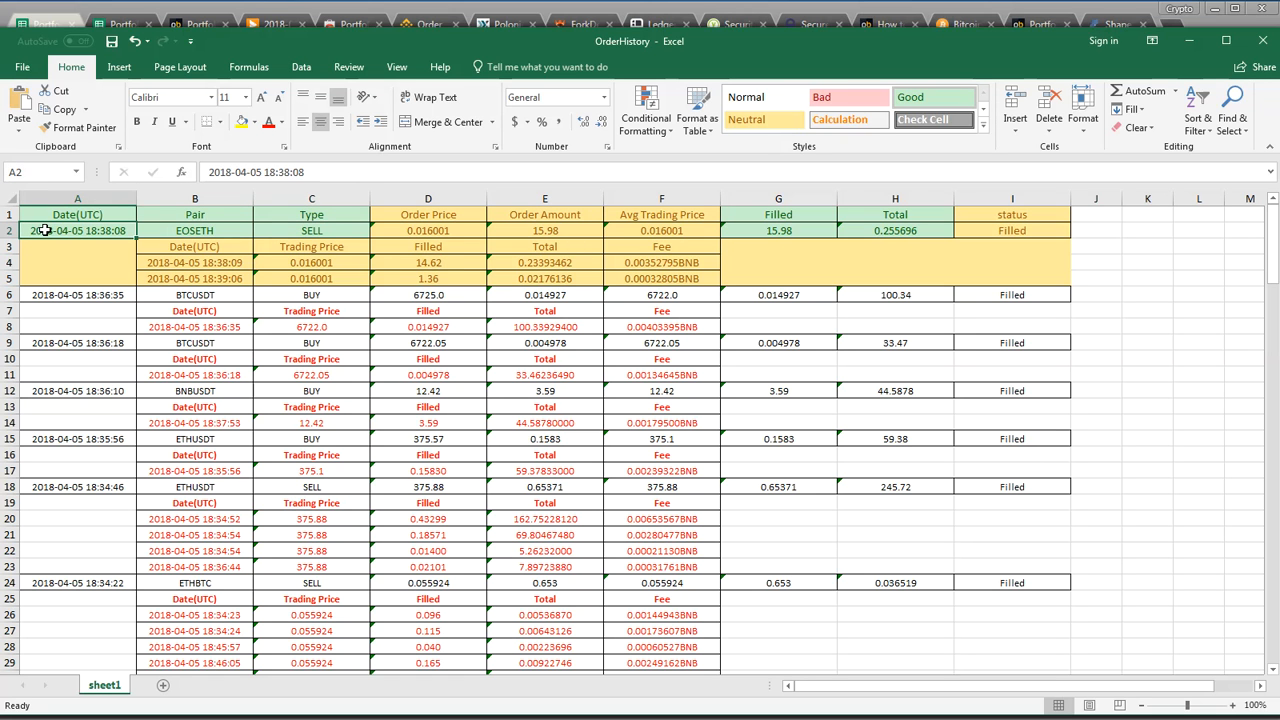
{"action": "left_click", "coordinate": [205, 230]}
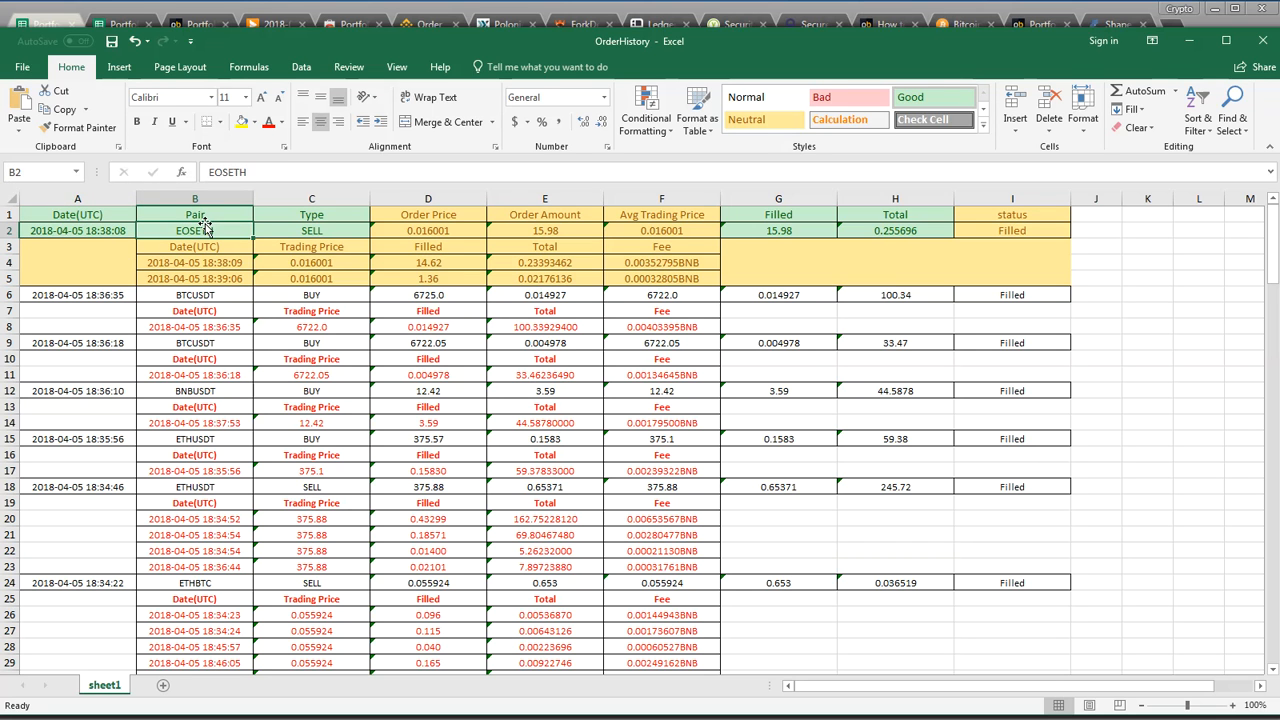
{"action": "left_click_drag", "start_coordinate": [778, 223], "coordinate": [776, 233]}
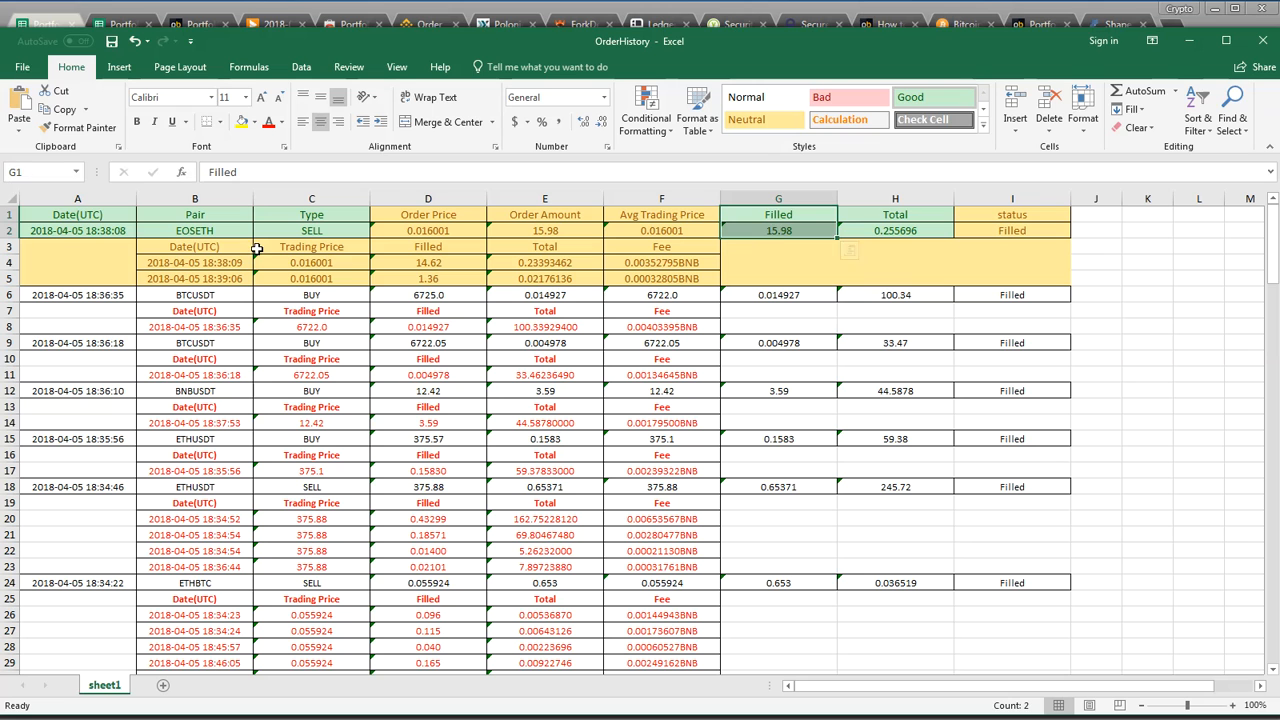
{"action": "left_click", "coordinate": [172, 234]}
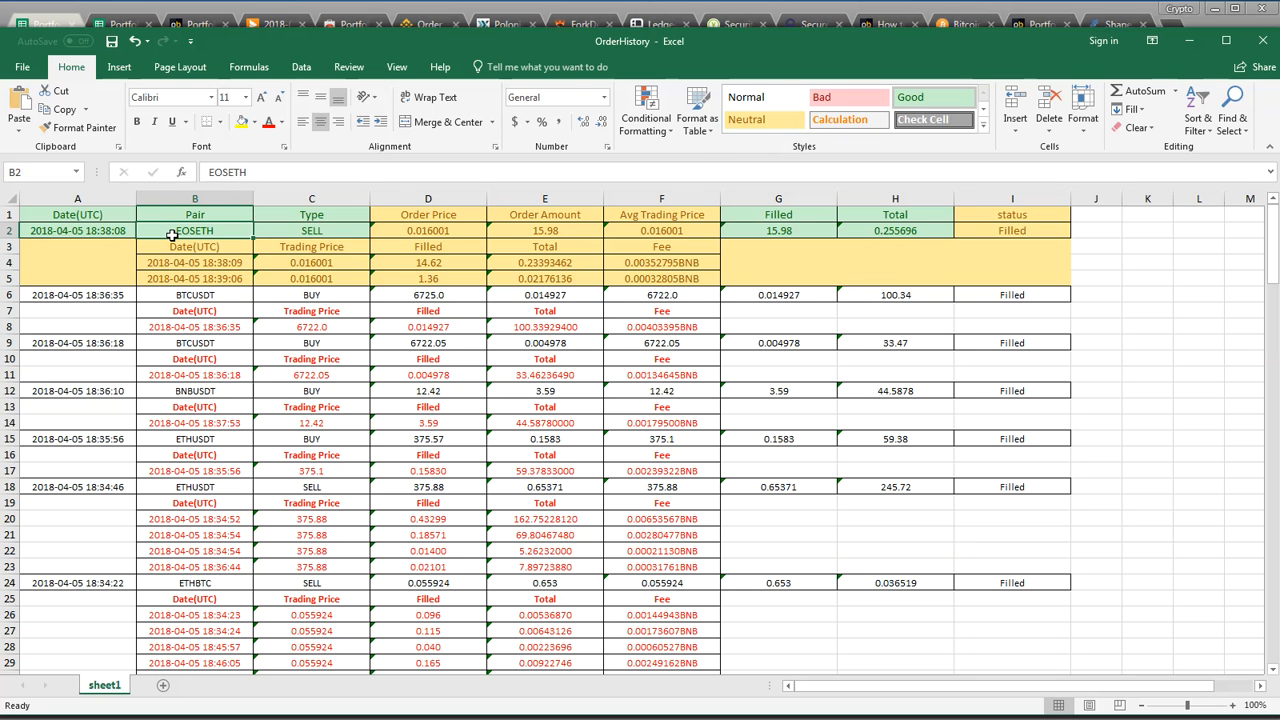
{"action": "mouse_move", "coordinate": [889, 219]}
{"action": "left_mouse_down"}
{"action": "mouse_move", "coordinate": [890, 246]}
{"action": "mouse_move", "coordinate": [892, 231]}
{"action": "left_mouse_up"}
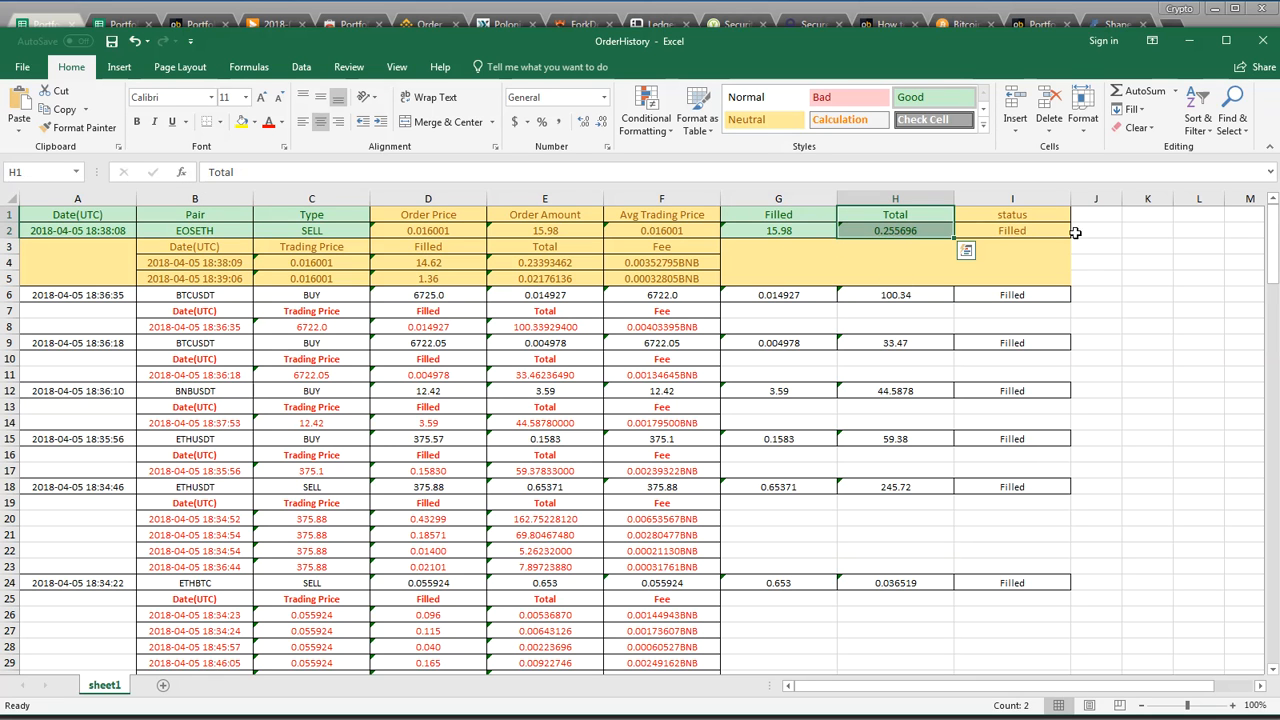
{"action": "left_click", "coordinate": [929, 233]}
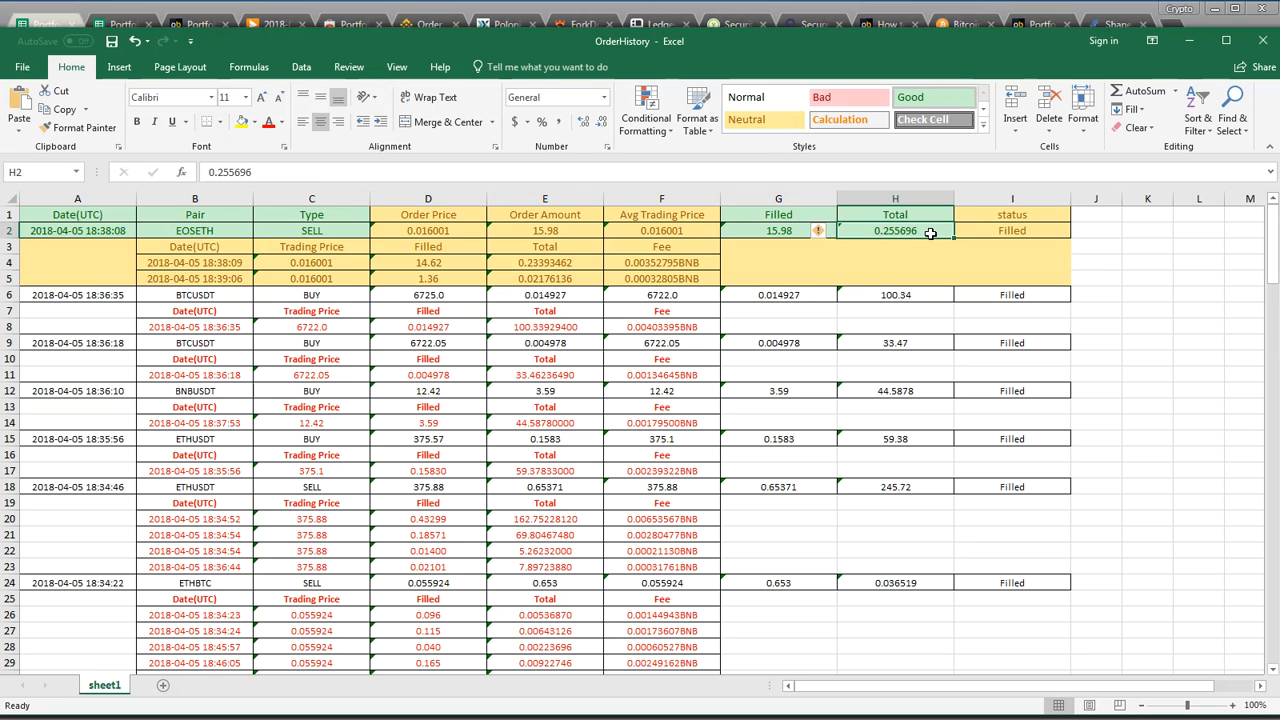
{"action": "left_click", "coordinate": [196, 236]}
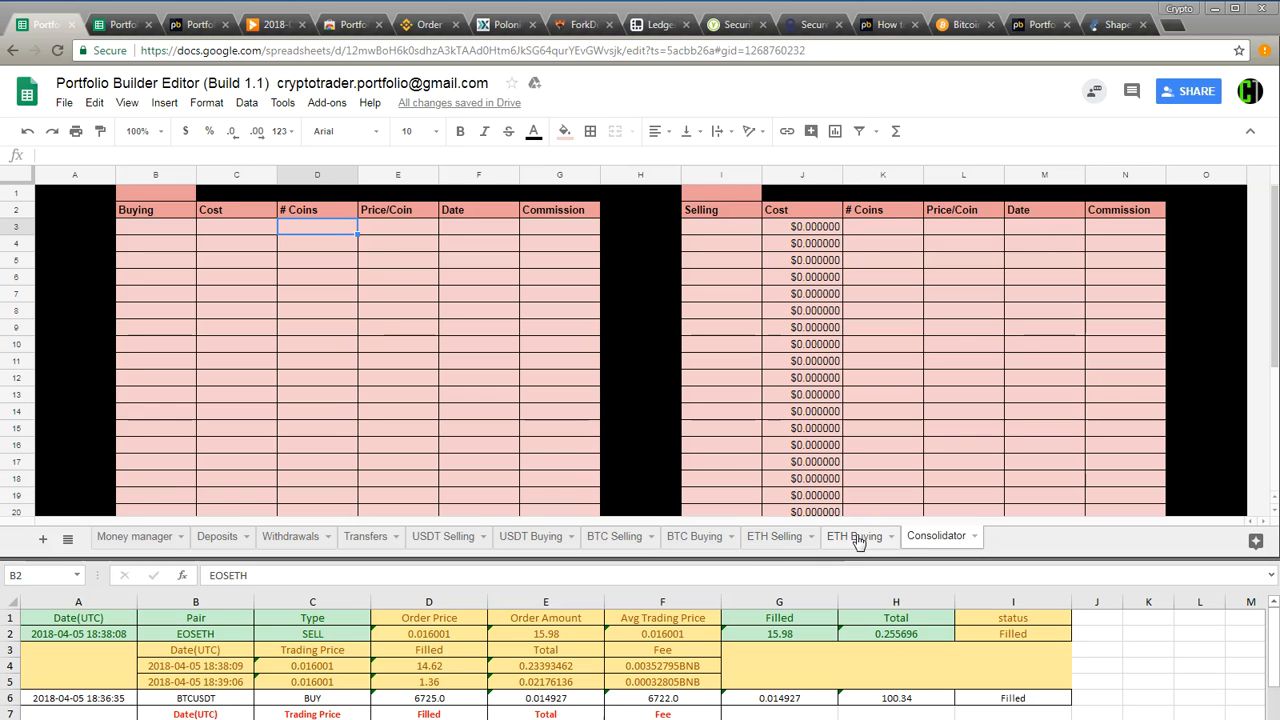
{"action": "left_click", "coordinate": [155, 636]}
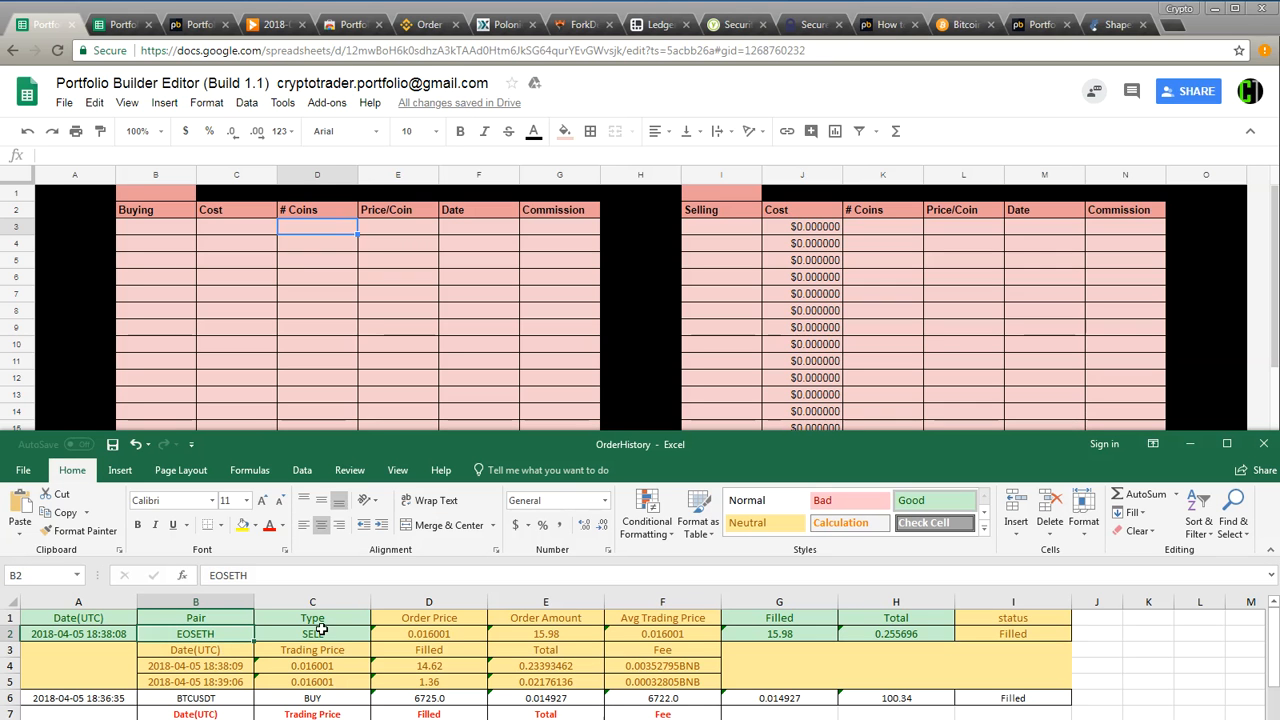
{"action": "left_click", "coordinate": [782, 636]}
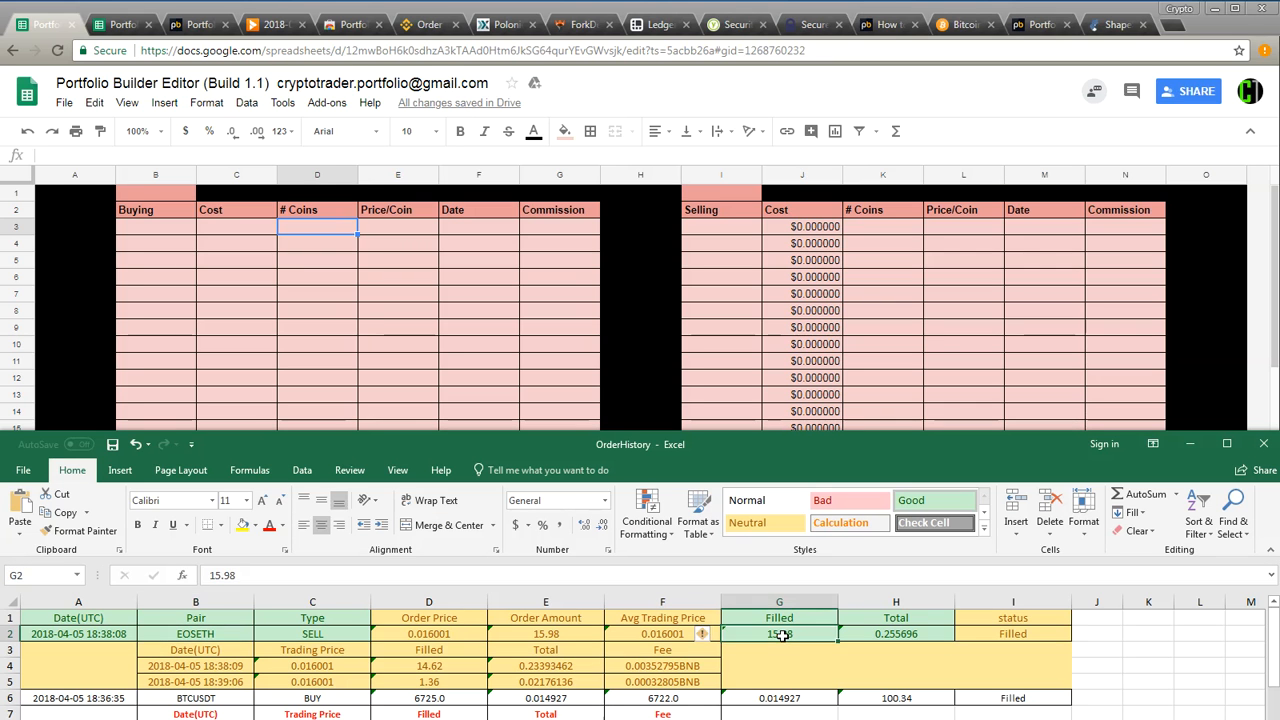
{"action": "left_click", "coordinate": [875, 637]}
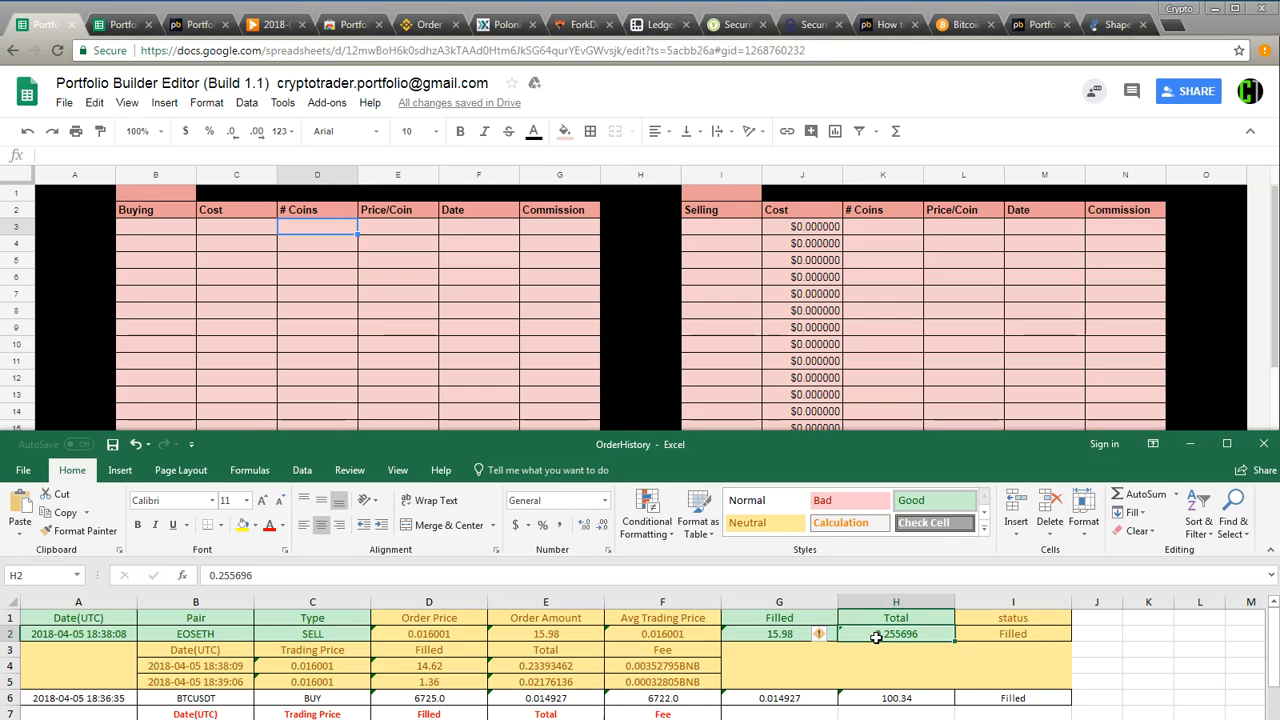
Step: Switch to the Portfolio Builder spreadsheet in Google Sheets, open the ETH Buying sheet and search it for eos
{"action": "left_click", "coordinate": [1214, 30]}
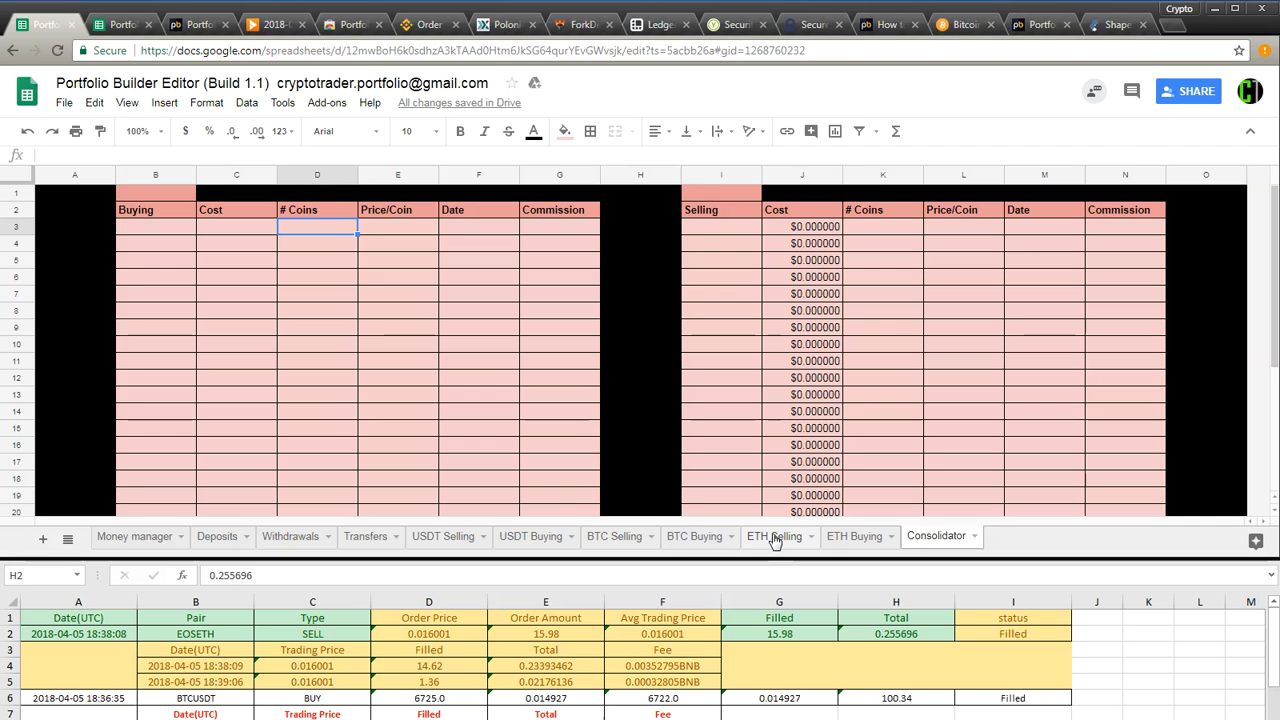
{"action": "left_click", "coordinate": [850, 540]}
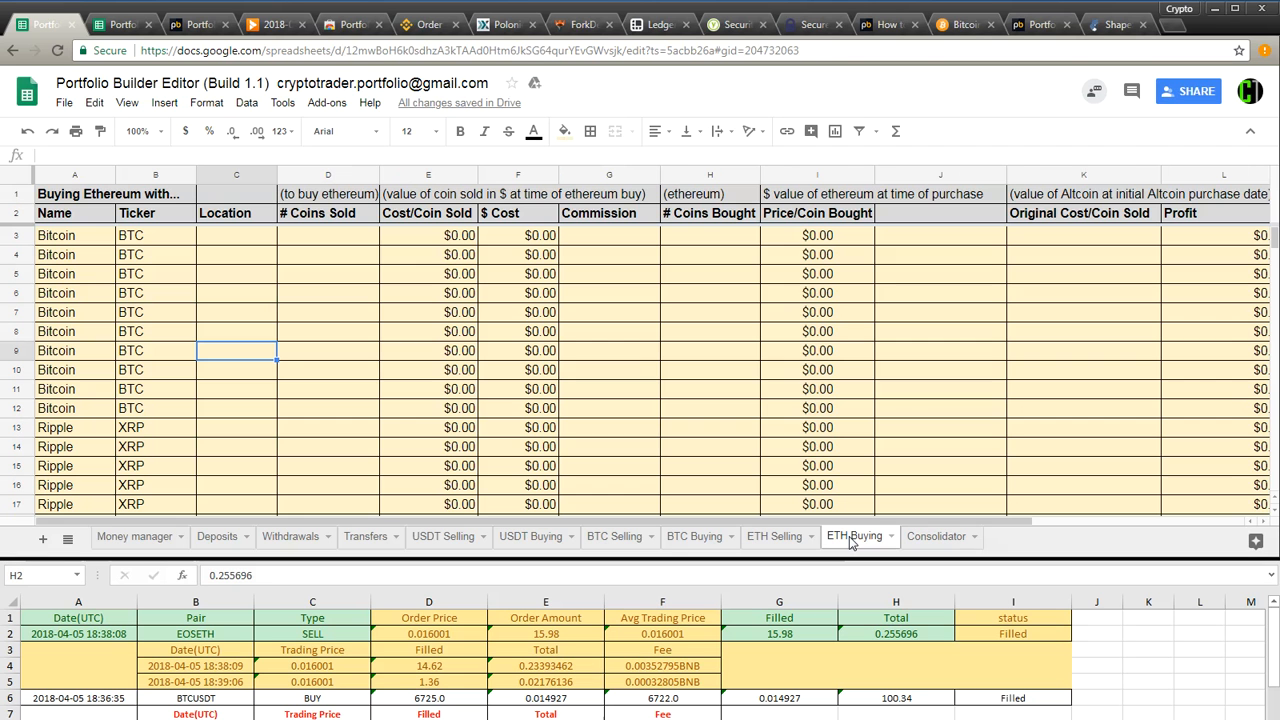
{"action": "left_click", "coordinate": [535, 392]}
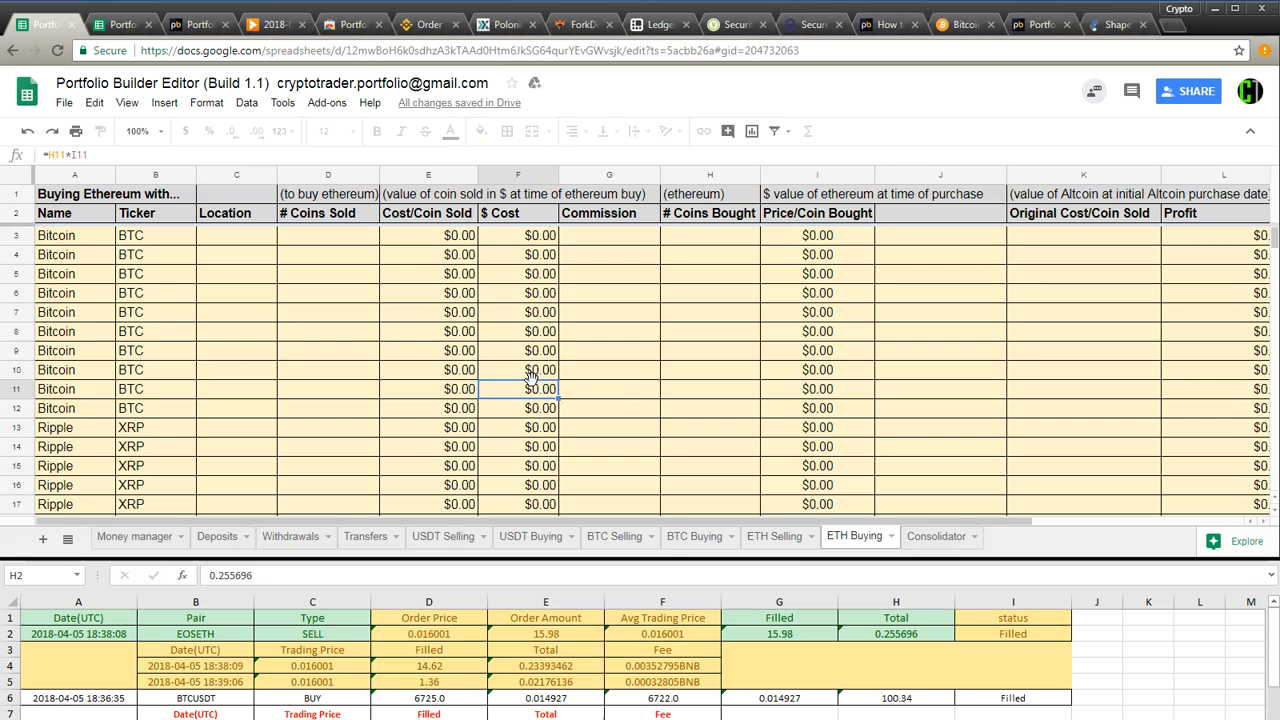
{"action": "key", "text": "ctrl+f"}
{"action": "type", "text": "eos"}
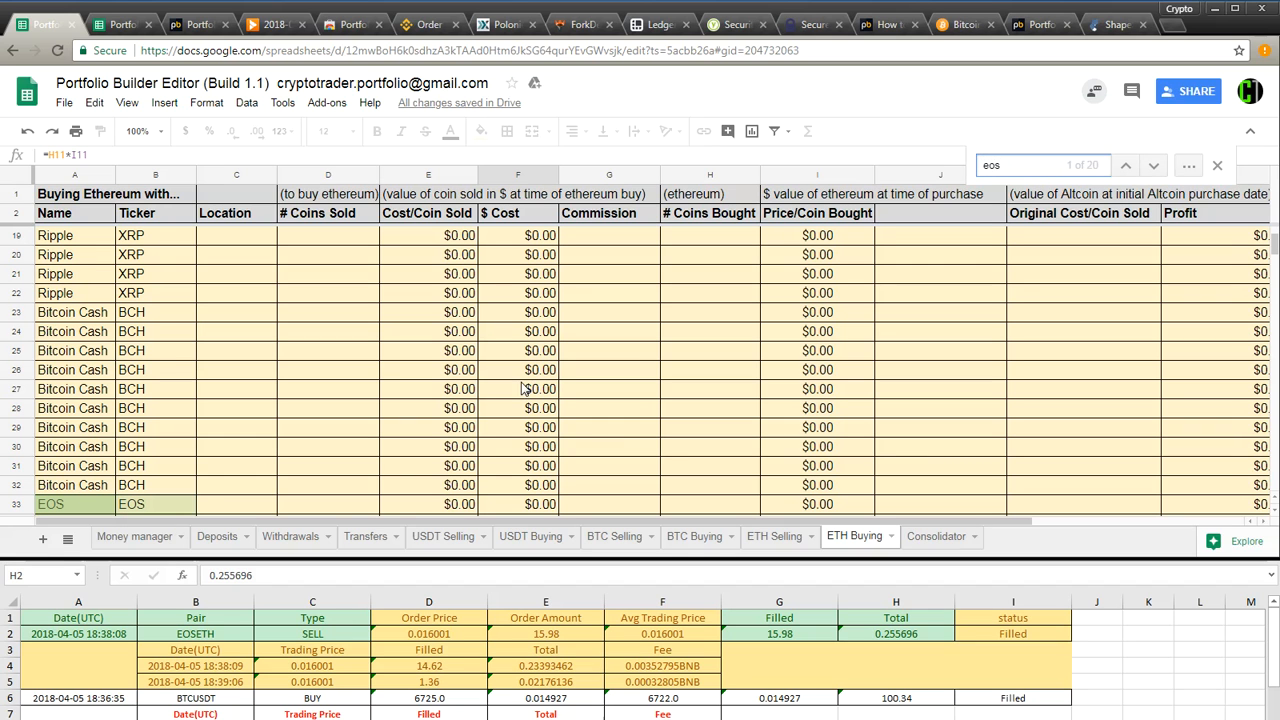
Step: Close the search and enter binance as the Location of the first EOS row, cell C33
{"action": "left_click", "coordinate": [212, 504]}
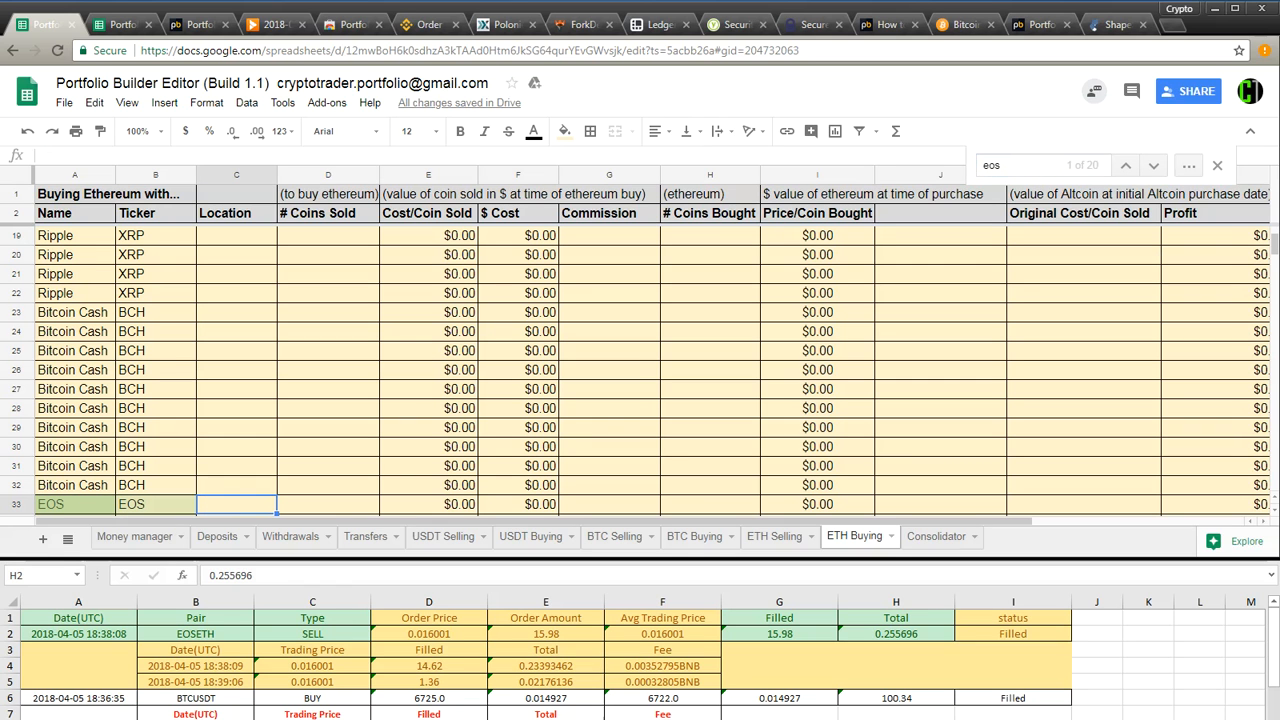
{"action": "left_click", "coordinate": [1218, 168]}
{"action": "scroll", "coordinate": [290, 486], "scroll_direction": "down", "scroll_amount": 1}
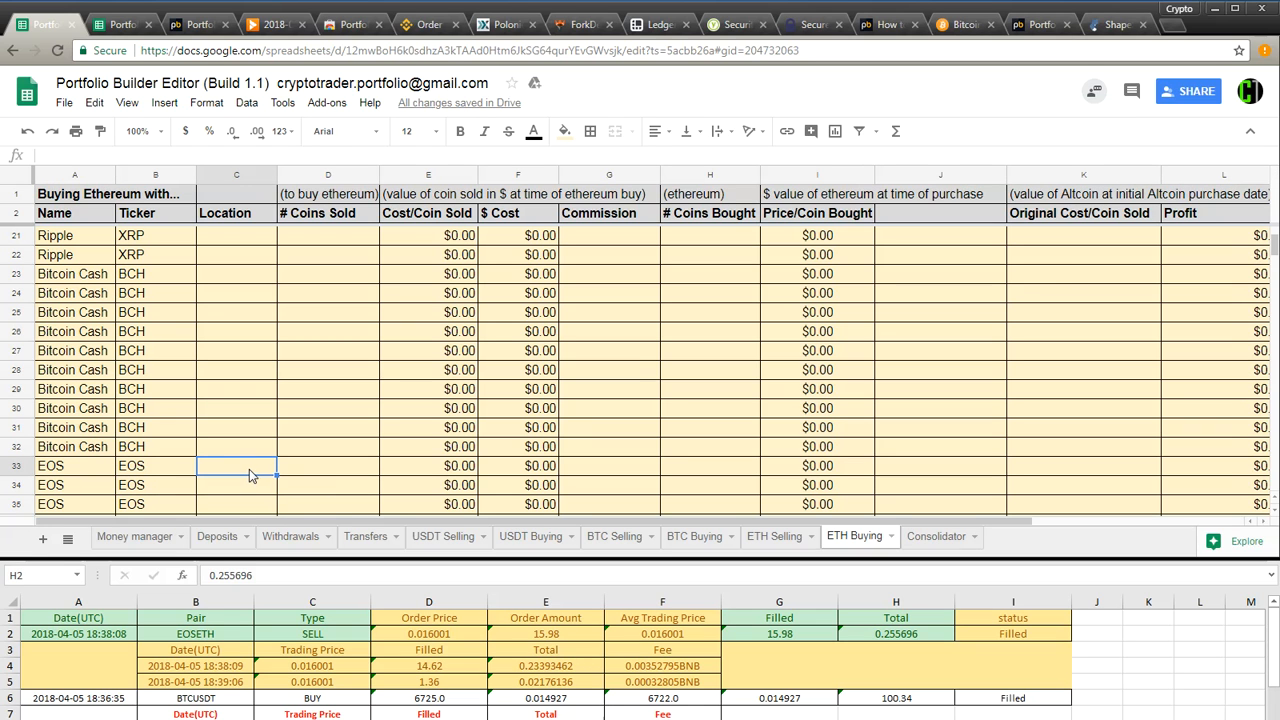
{"action": "type", "text": "binance"}
{"action": "key", "text": "Return"}
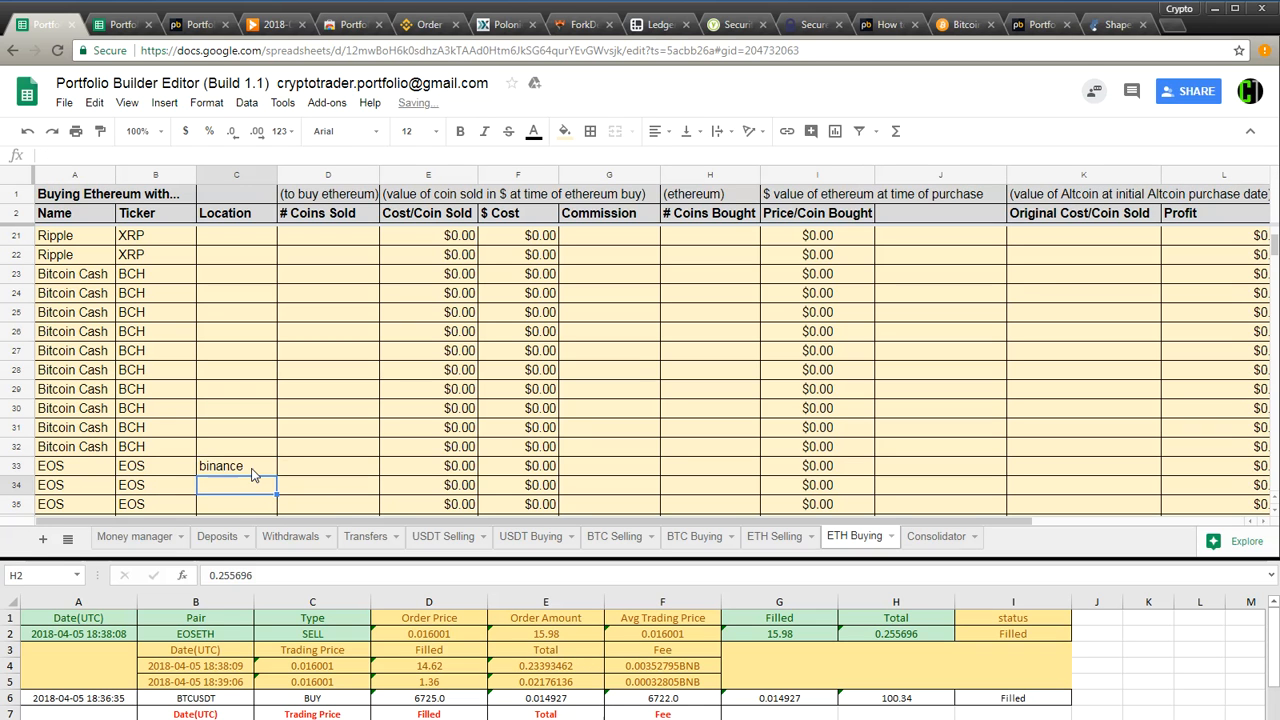
Step: Enter 15.98 as the # Coins Sold in the first EOS row, cell D33
{"action": "key", "text": "Up"}
{"action": "key", "text": "Right"}
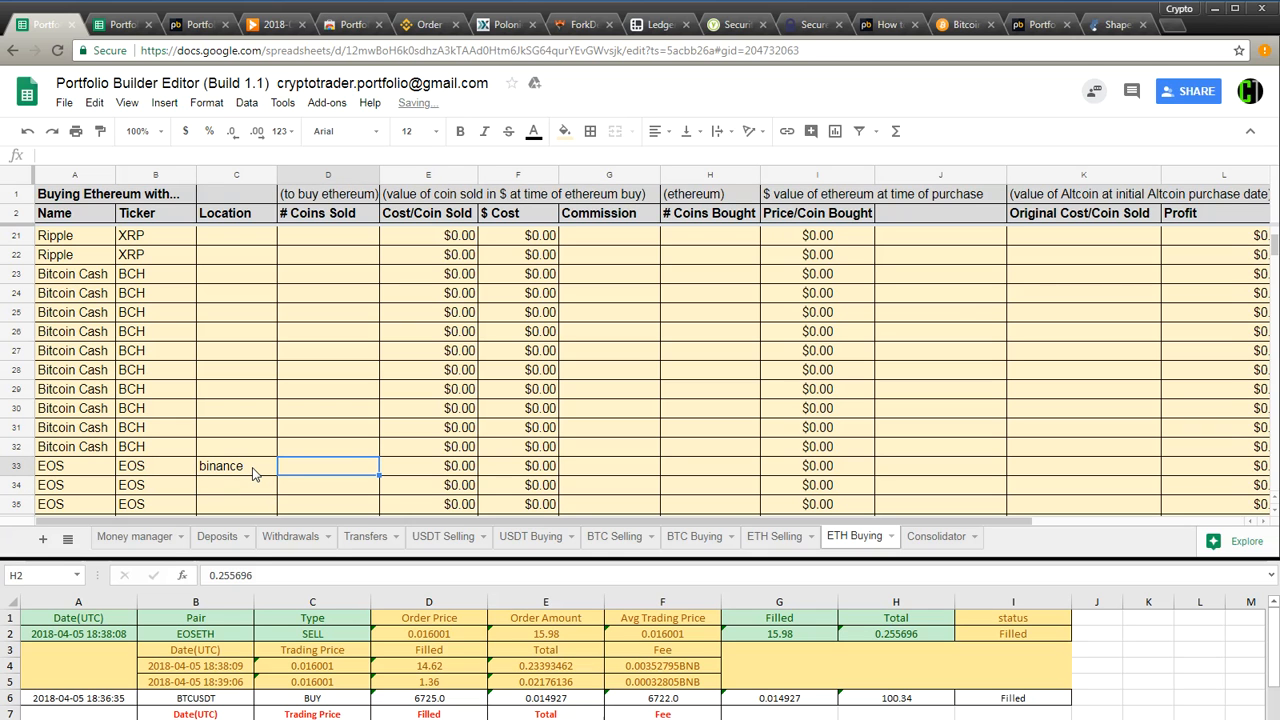
{"action": "type", "text": "15.98"}
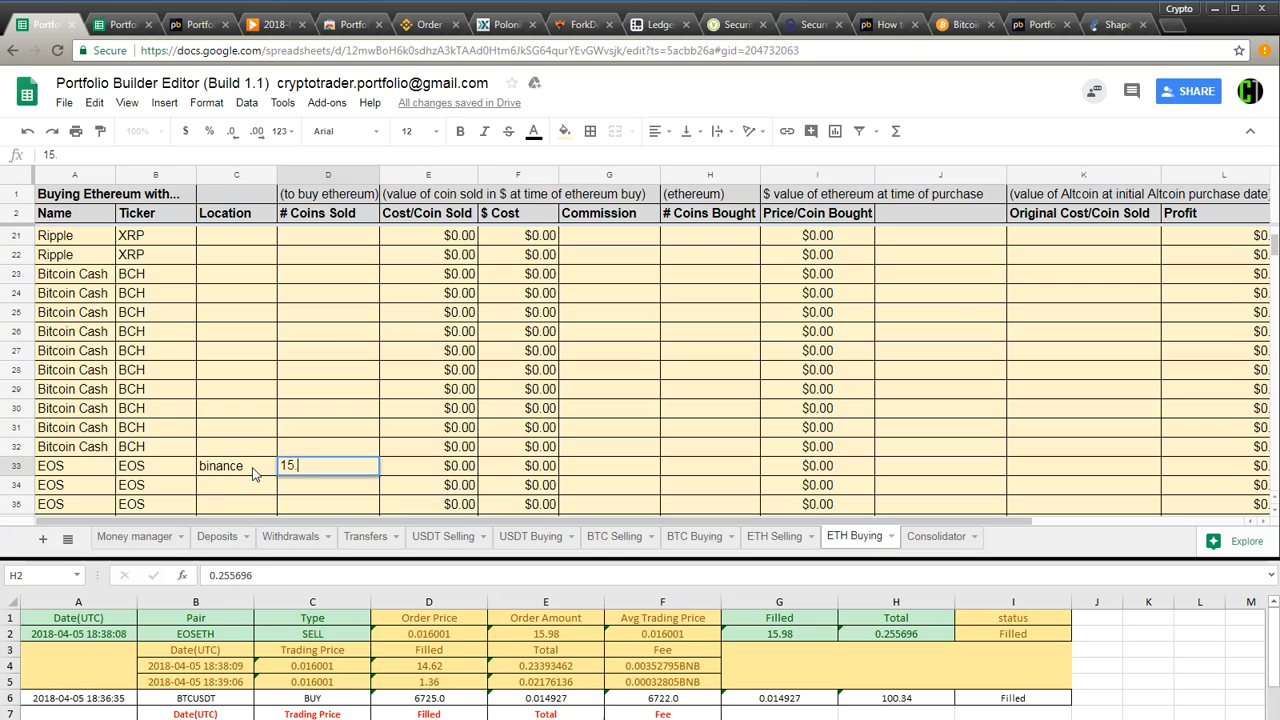
Step: Copy the order's Filled value 15.98 from OrderHistory into # Coins Sold in D33, keeping the sheet's own cell formatting
{"action": "left_click", "coordinate": [754, 662]}
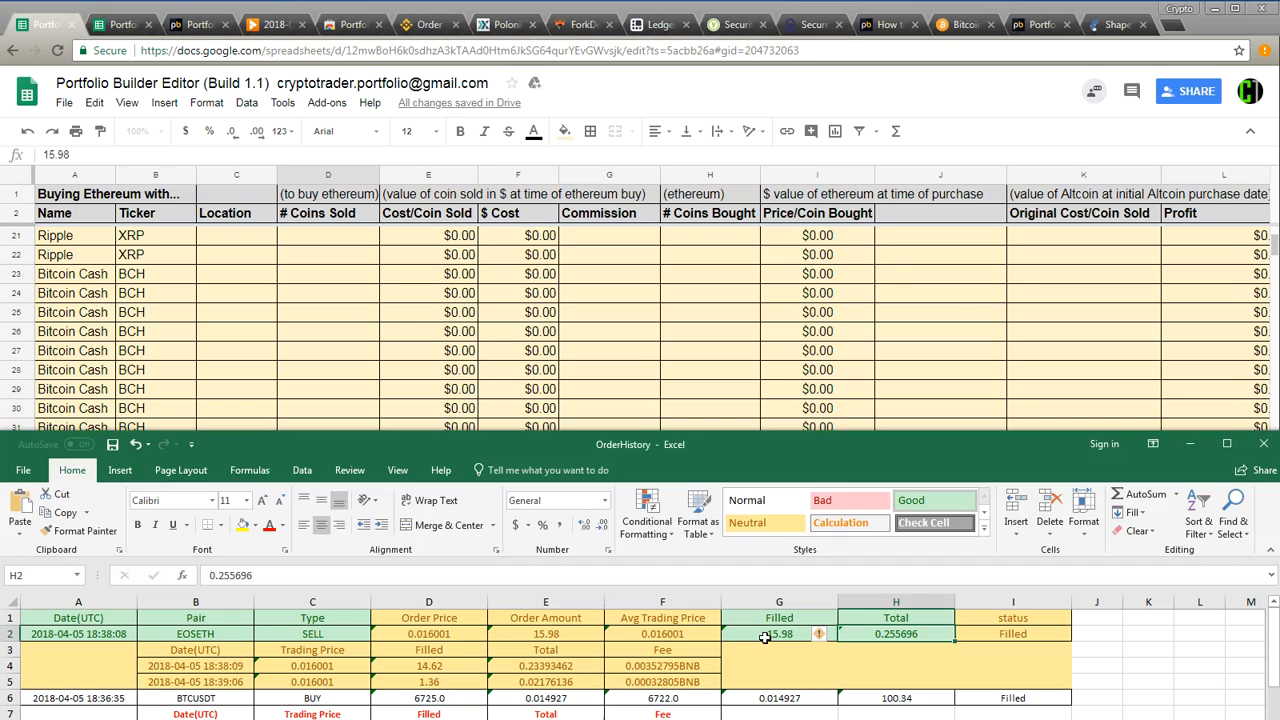
{"action": "left_click", "coordinate": [779, 634]}
{"action": "key", "text": "ctrl+c"}
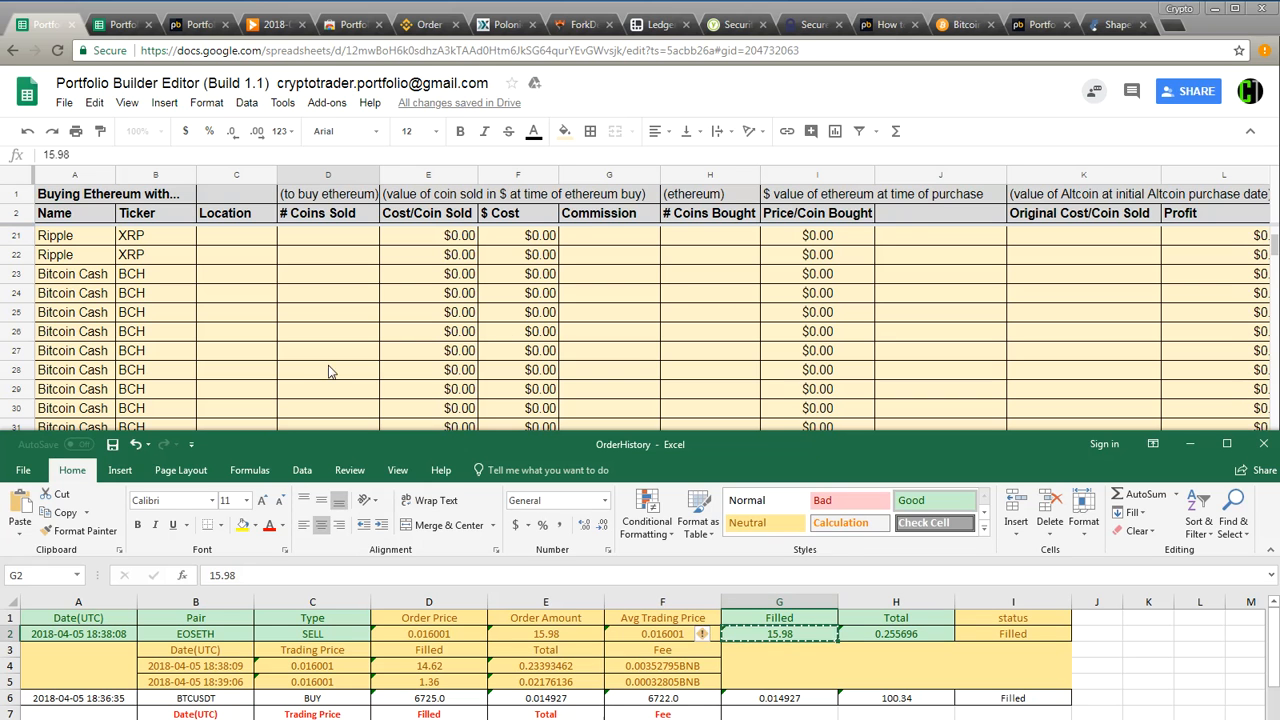
{"action": "left_click", "coordinate": [340, 365]}
{"action": "left_click", "coordinate": [326, 472]}
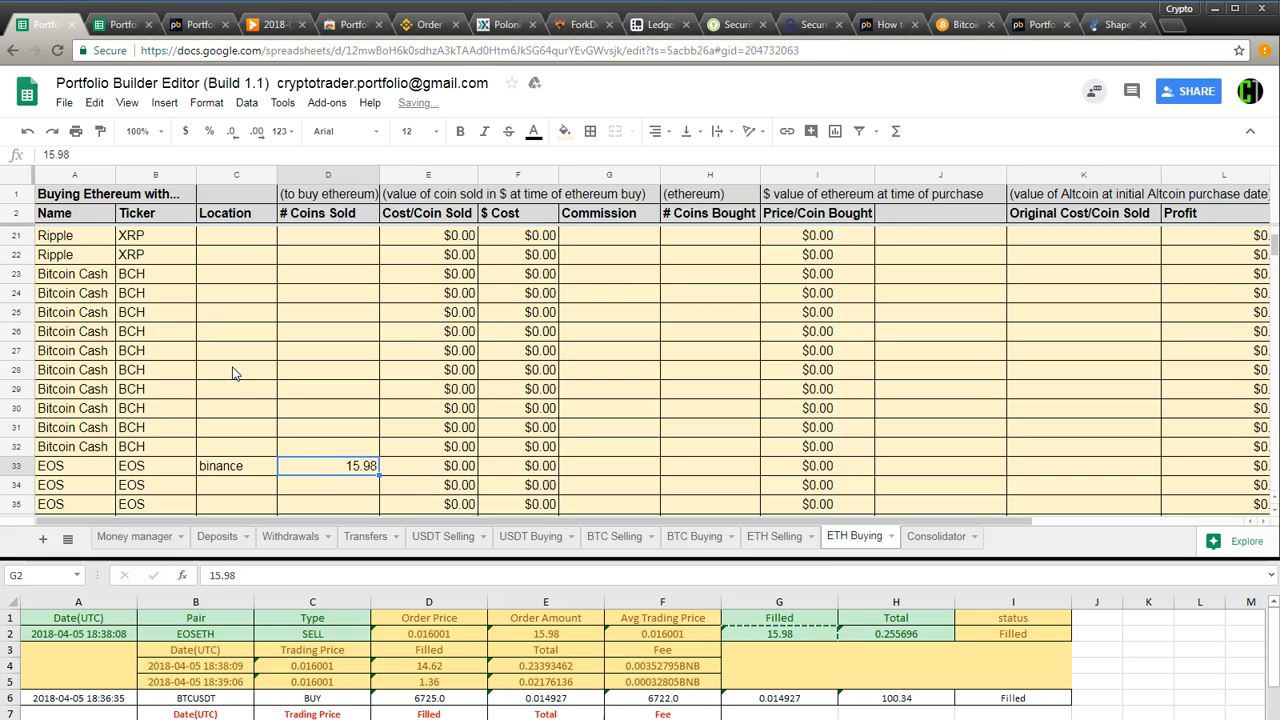
{"action": "key", "text": "ctrl+v"}
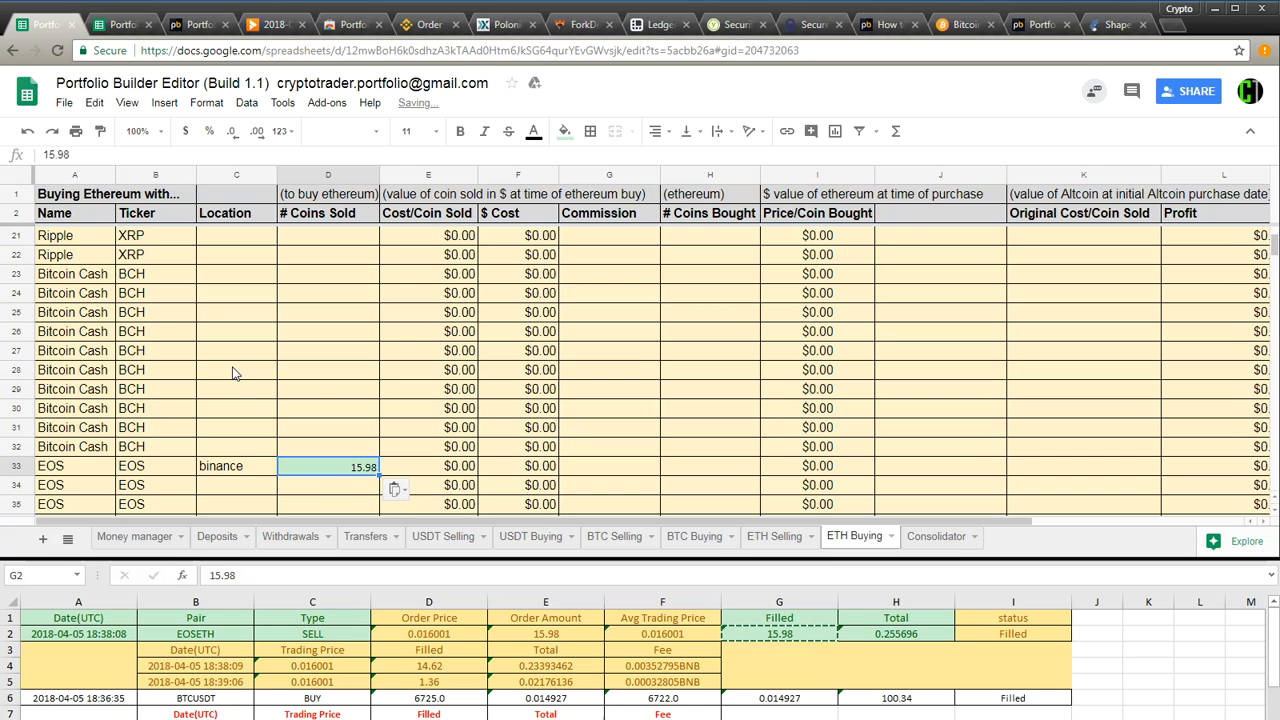
{"action": "key", "text": "ctrl+shift+v"}
{"action": "left_click", "coordinate": [130, 155]}
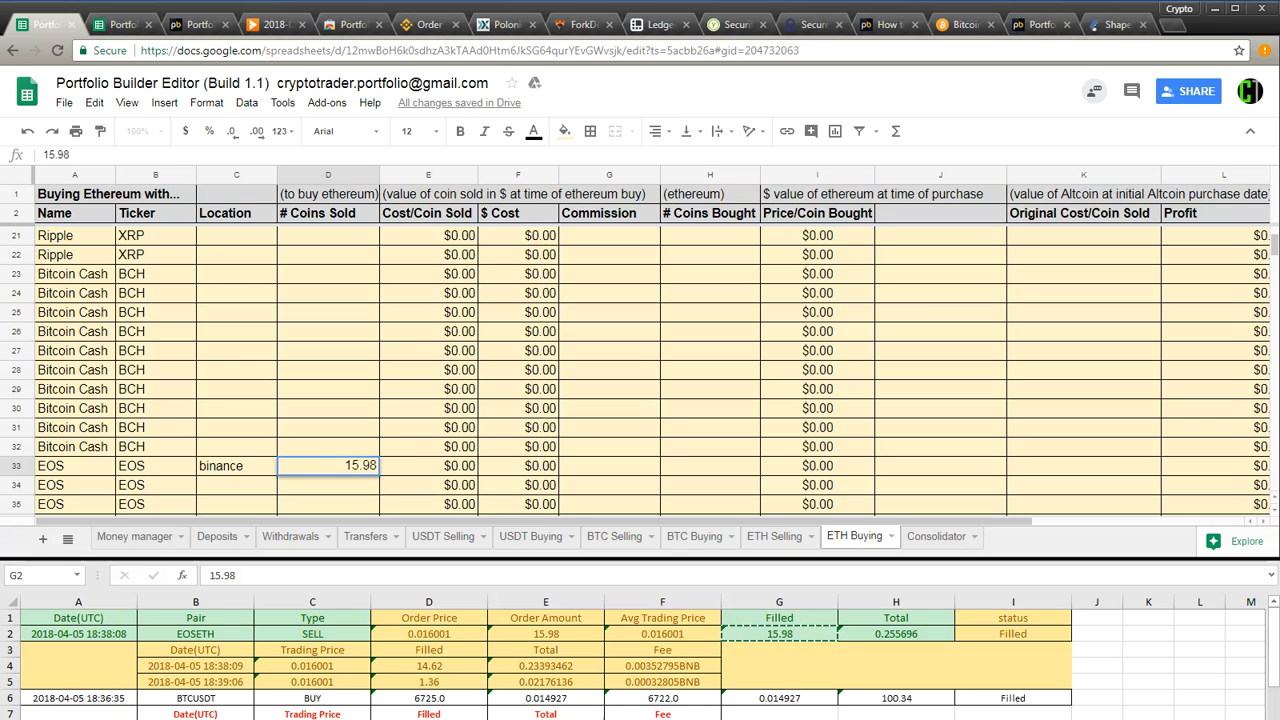
{"action": "key", "text": "Return"}
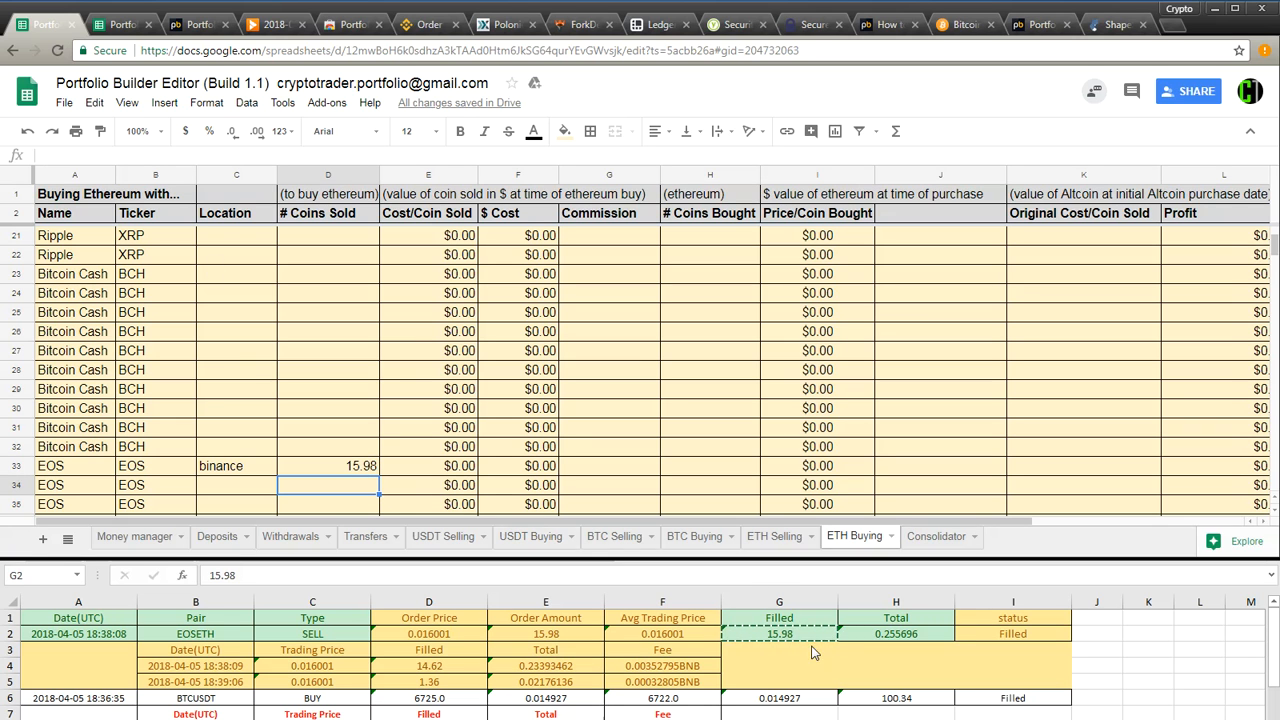
Step: Copy the order's Total, 0.255696, from the OrderHistory formula text into # Coins Bought in the first EOS row, cell H33
{"action": "left_click", "coordinate": [885, 636]}
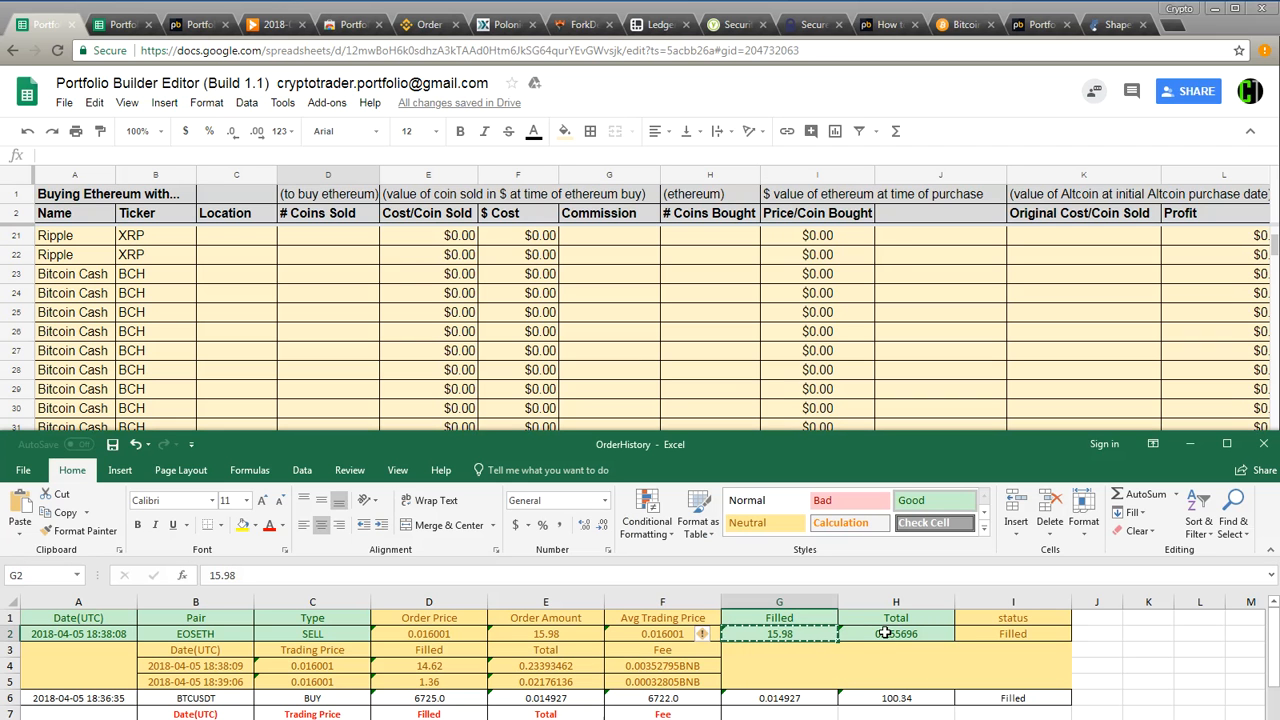
{"action": "left_click", "coordinate": [424, 370]}
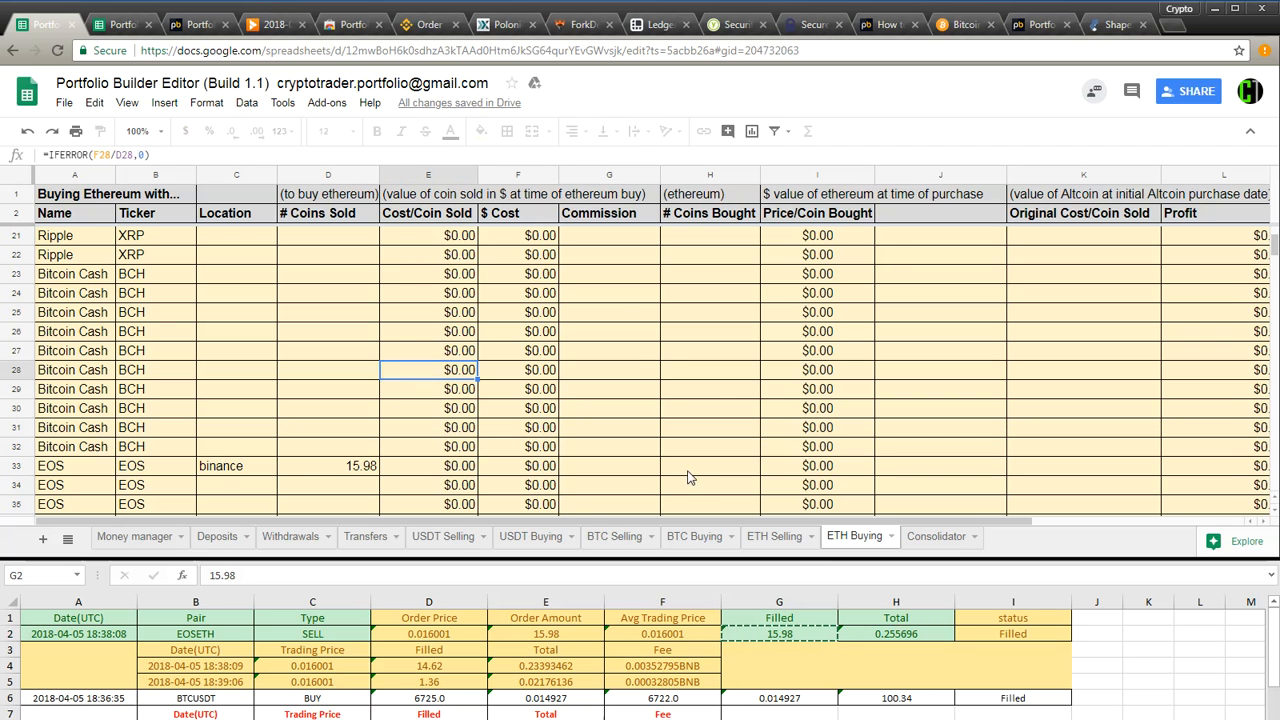
{"action": "left_click", "coordinate": [903, 634]}
{"action": "left_click", "coordinate": [903, 634]}
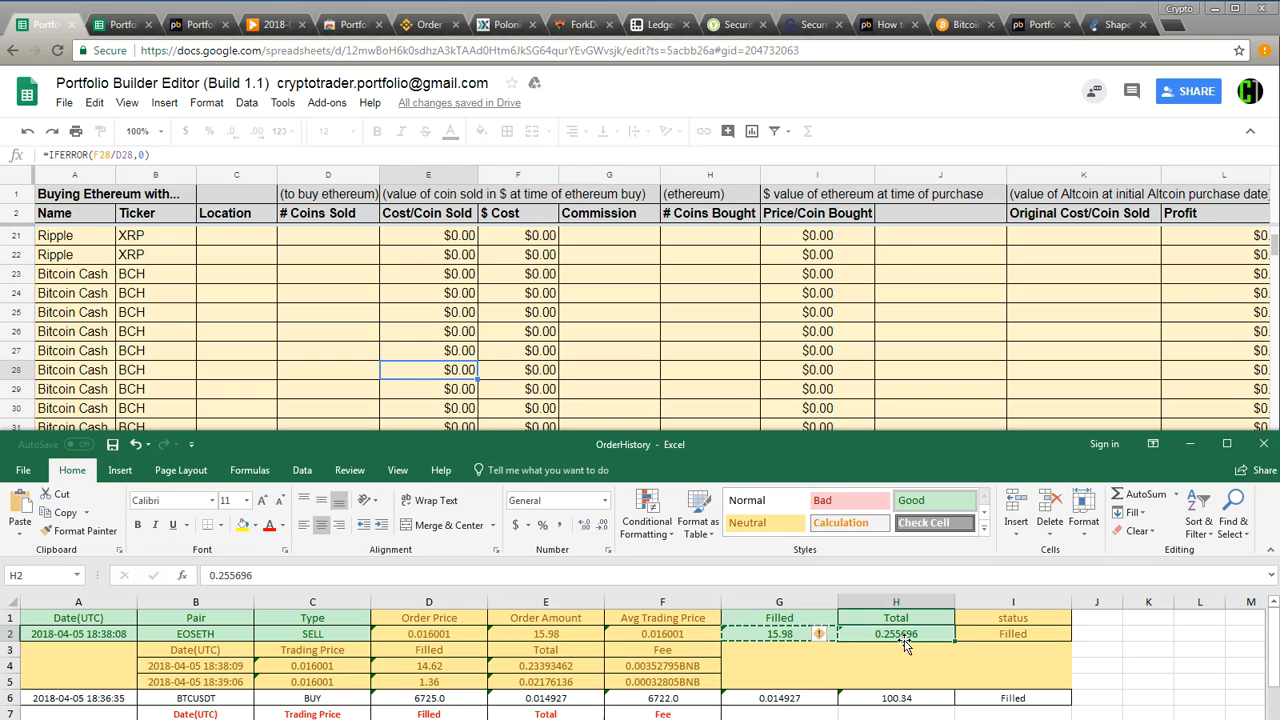
{"action": "left_click_drag", "start_coordinate": [265, 575], "coordinate": [208, 575]}
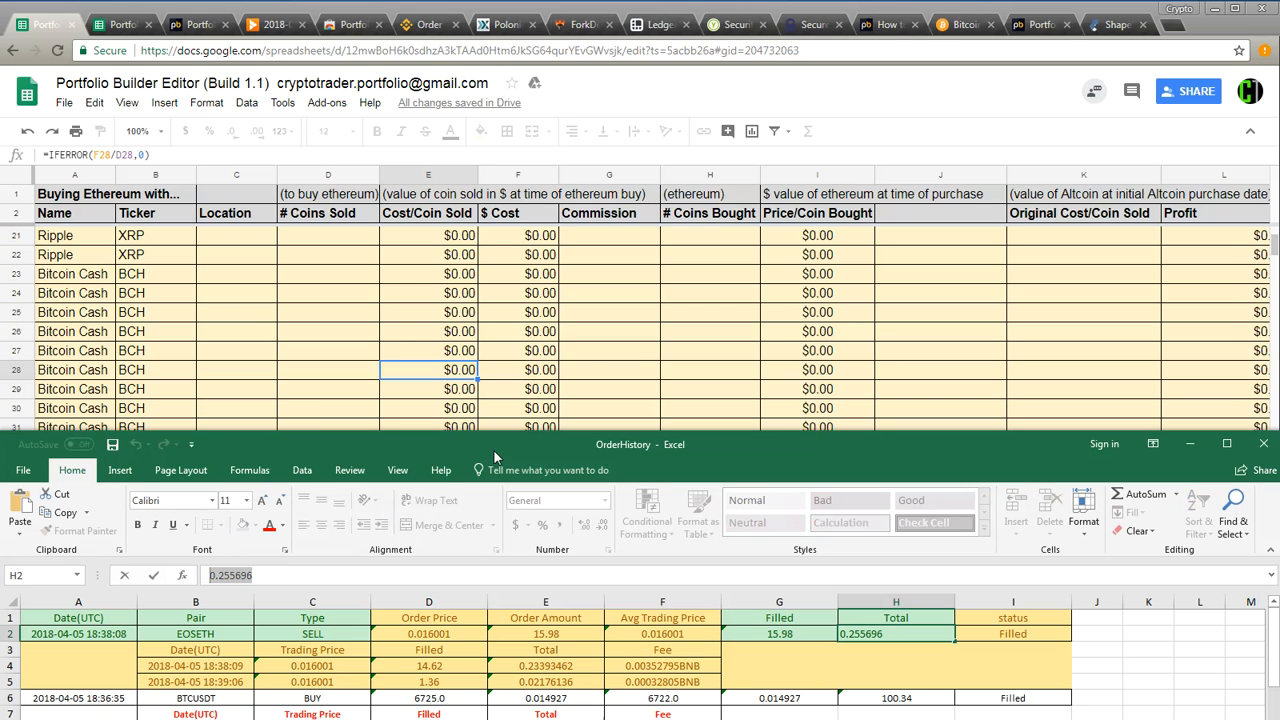
{"action": "left_click", "coordinate": [590, 354]}
{"action": "left_click", "coordinate": [742, 470]}
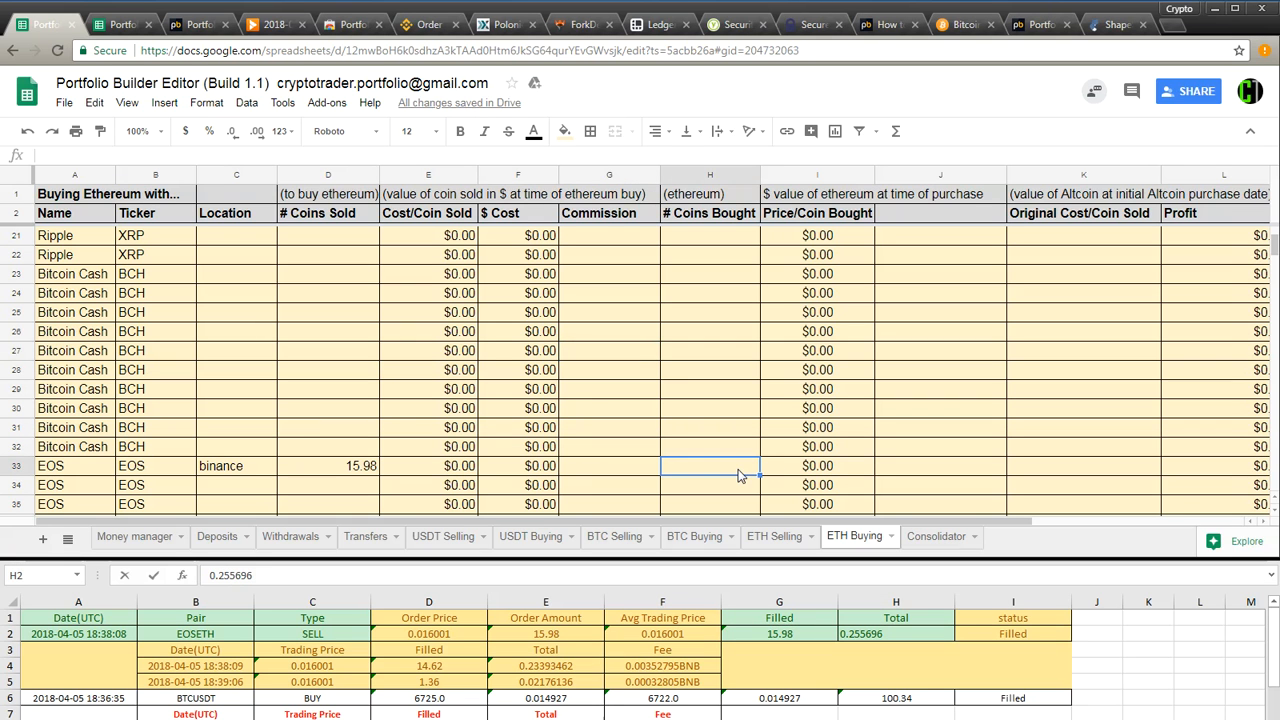
{"action": "left_click", "coordinate": [79, 157]}
{"action": "key", "text": "ctrl+v"}
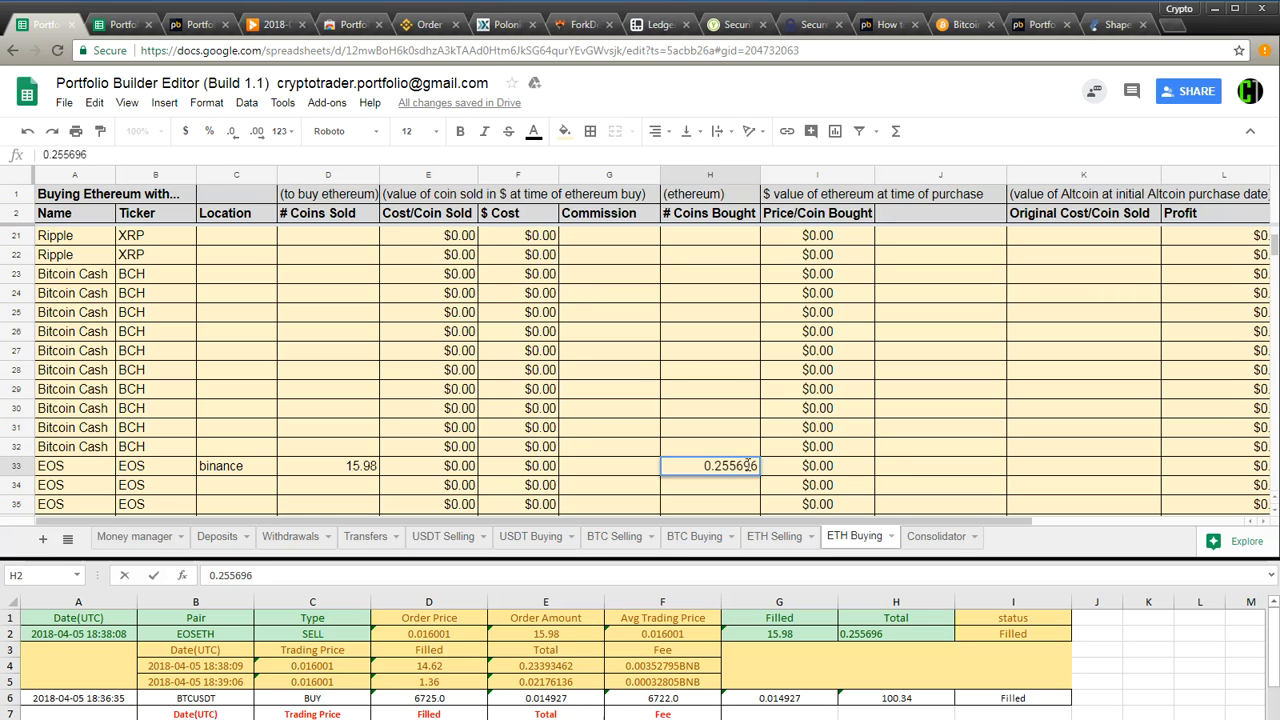
Step: Enter the formula =F33*.005 as the Commission of the first EOS row, cell G33
{"action": "left_click", "coordinate": [633, 468]}
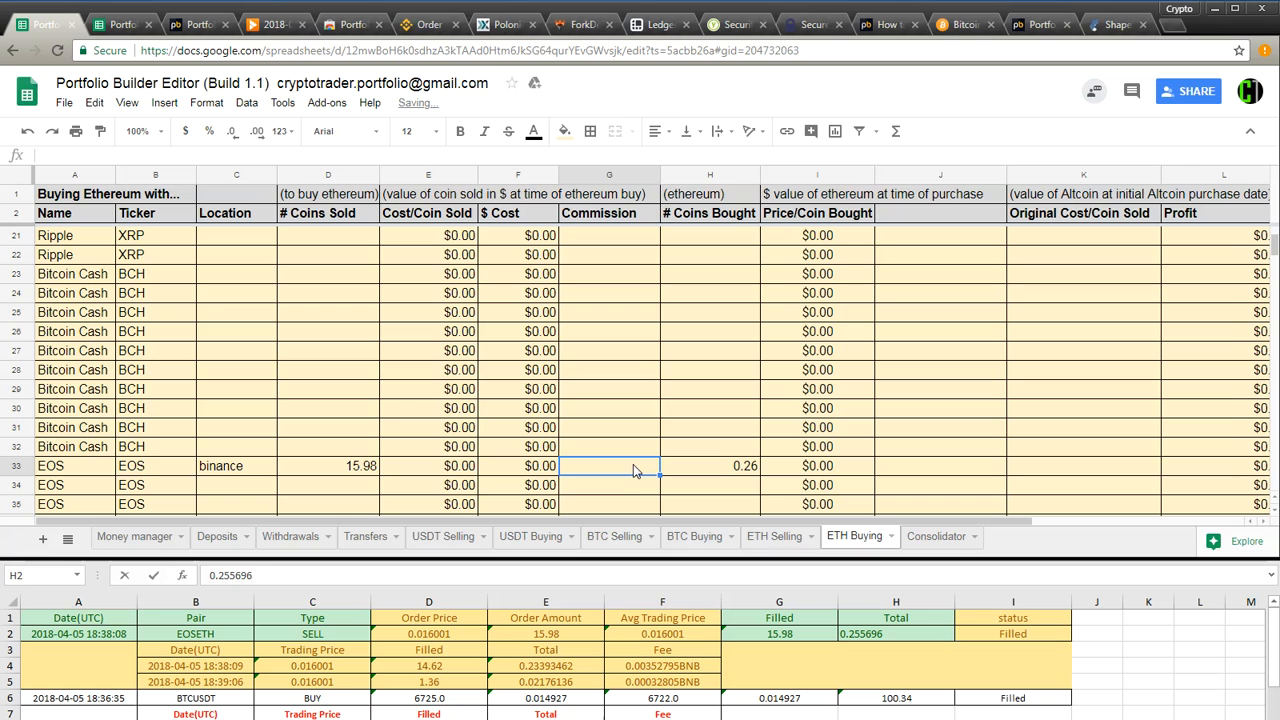
{"action": "type", "text": "="}
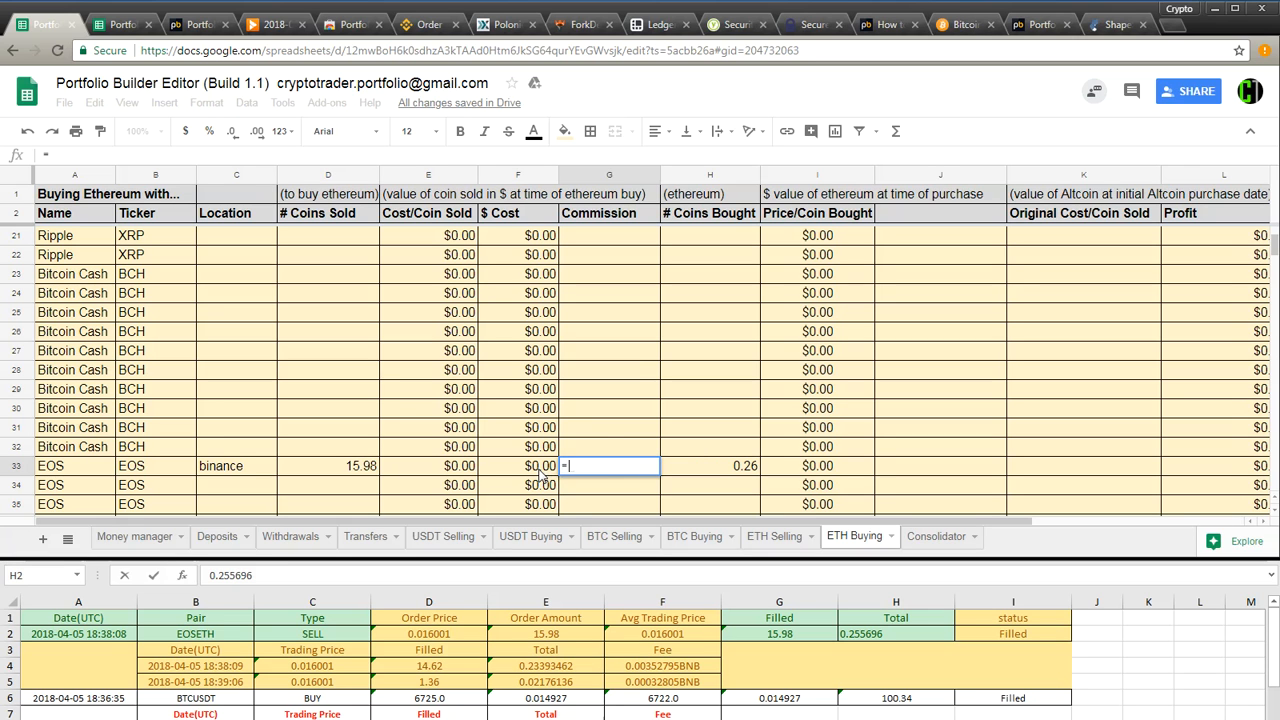
{"action": "left_click", "coordinate": [540, 477]}
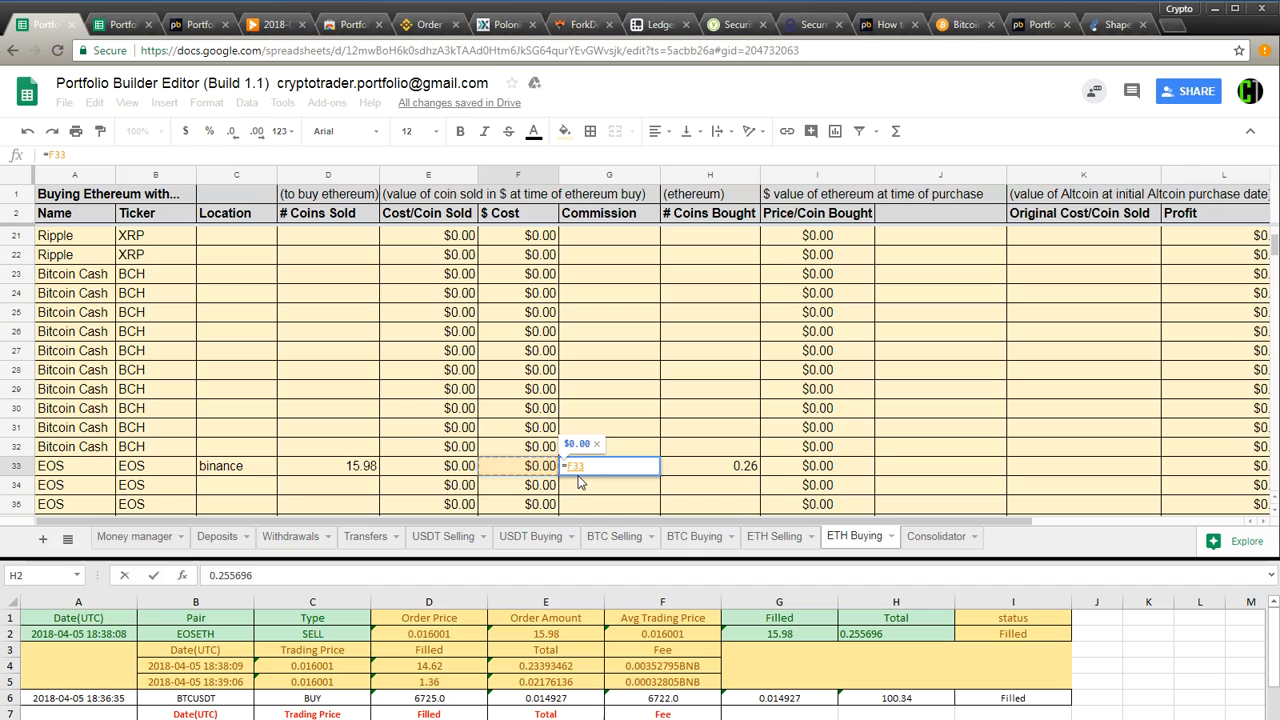
{"action": "type", "text": "*.005"}
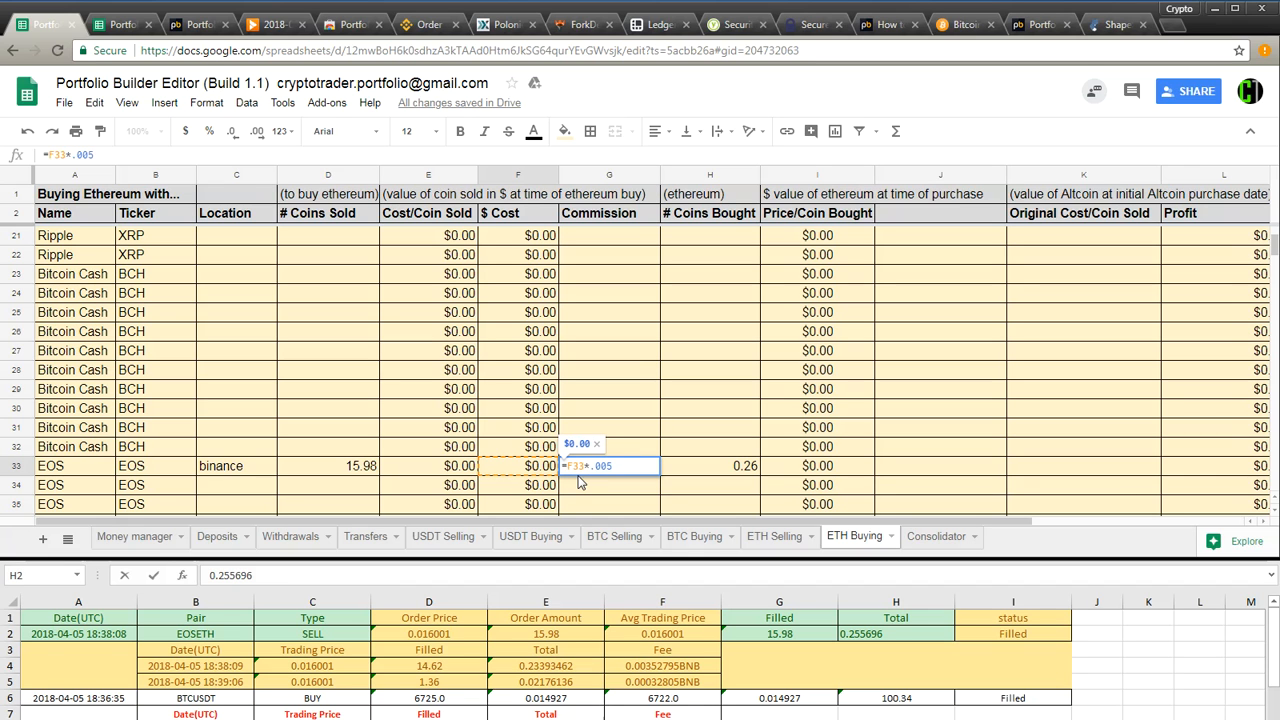
{"action": "key", "text": "Return"}
Step: Enter 4/5/2018 as the Date Sold of the first EOS row, cell O33
{"action": "key", "text": "Up"}
{"action": "key", "text": "Right"}
{"action": "key", "text": "Right"}
{"action": "key", "text": "Right"}
{"action": "key", "text": "Right"}
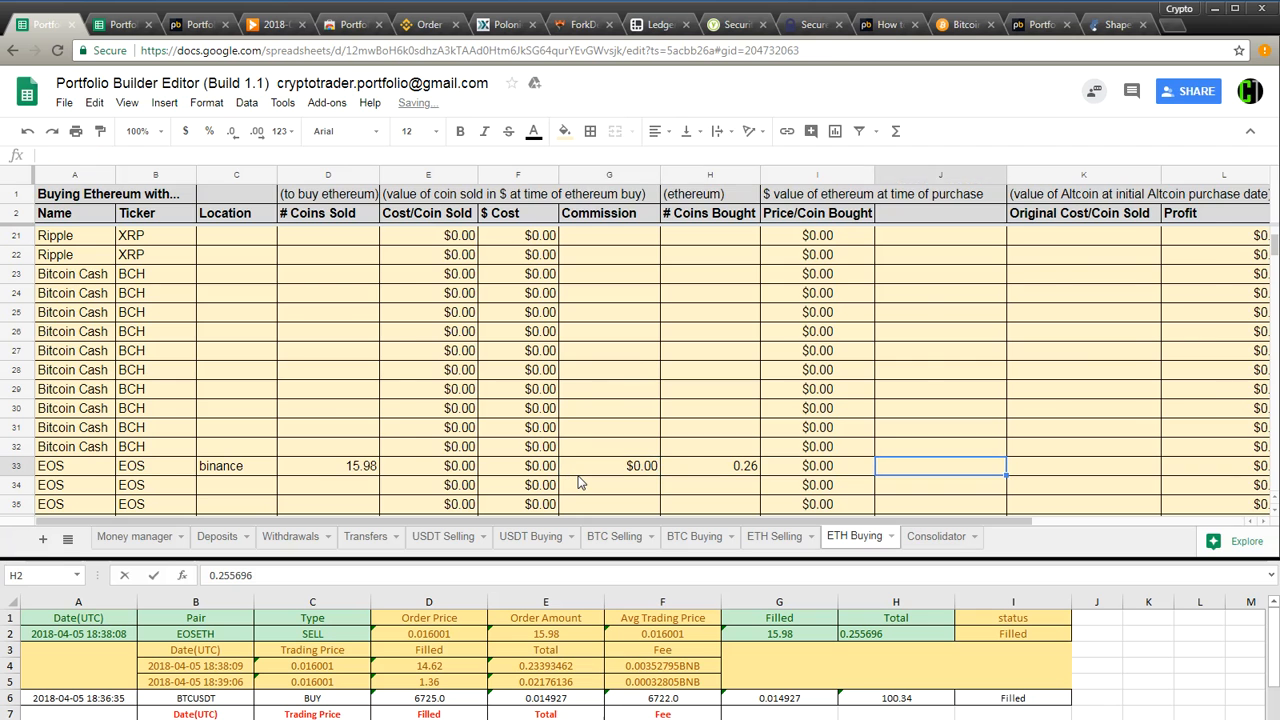
{"action": "key", "text": "Right"}
{"action": "key", "text": "Right"}
{"action": "key", "text": "Right"}
{"action": "key", "text": "Right"}
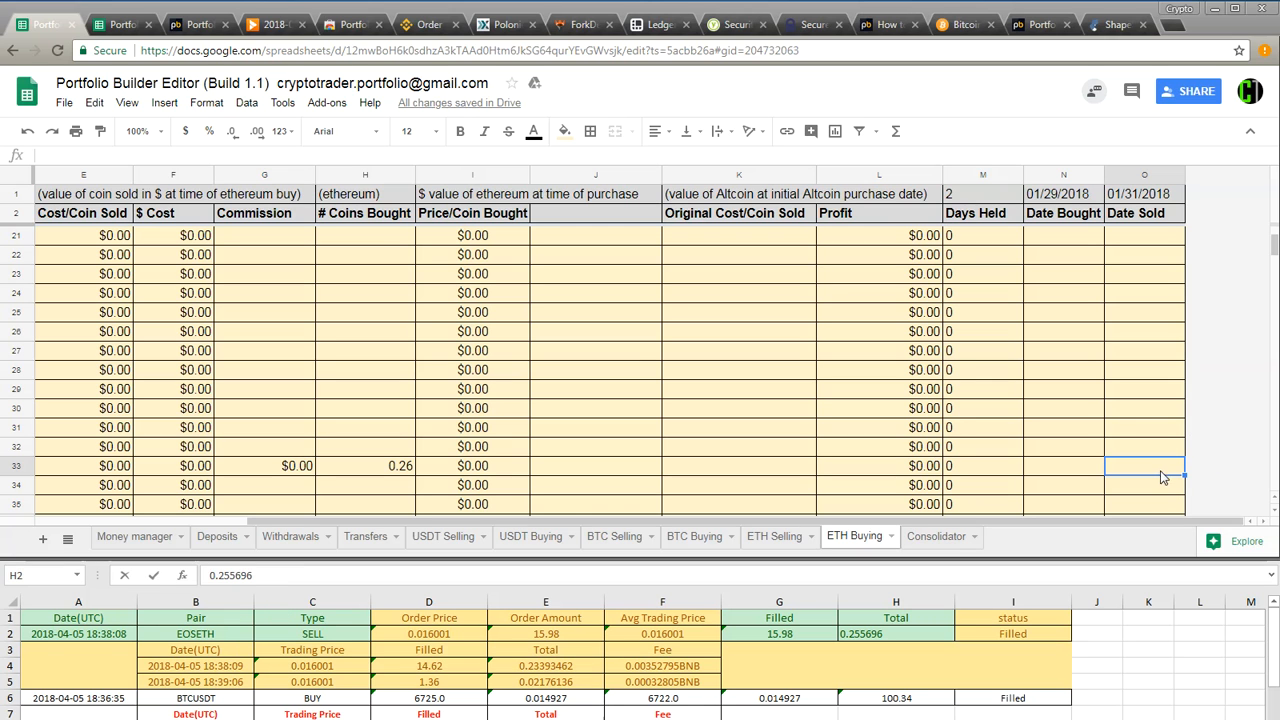
{"action": "type", "text": "4/5/2018"}
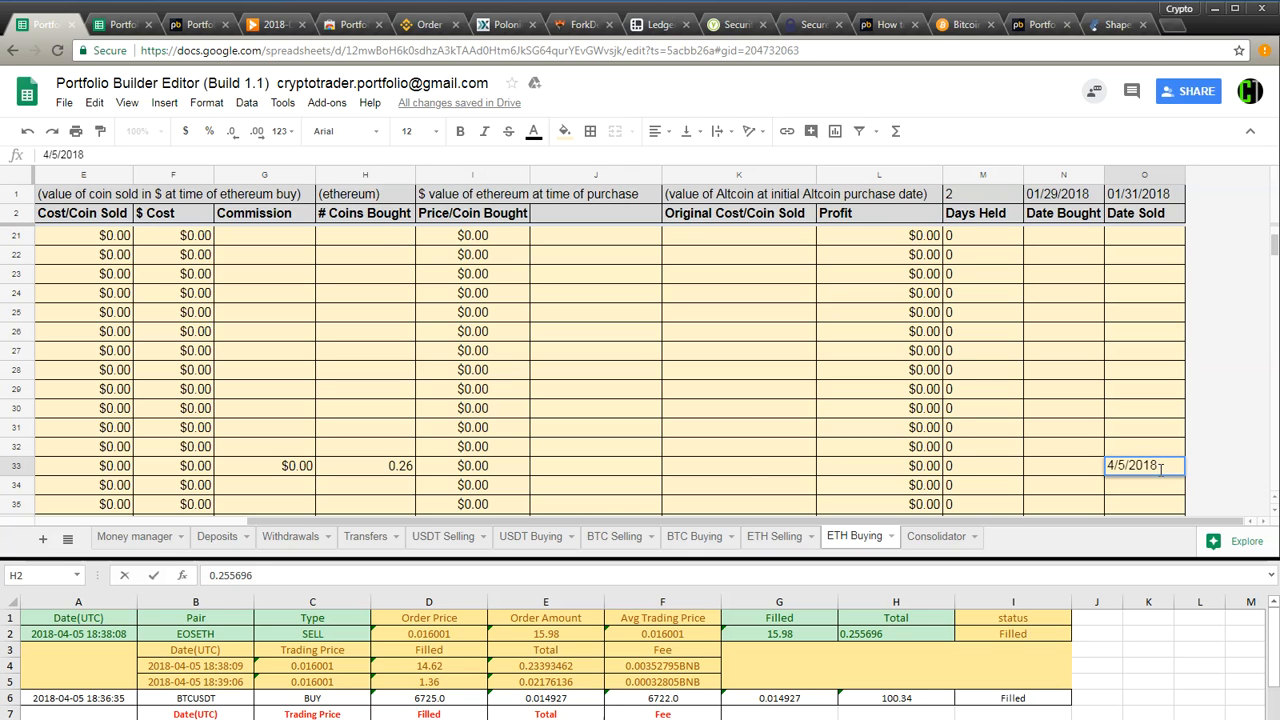
{"action": "left_click", "coordinate": [745, 476]}
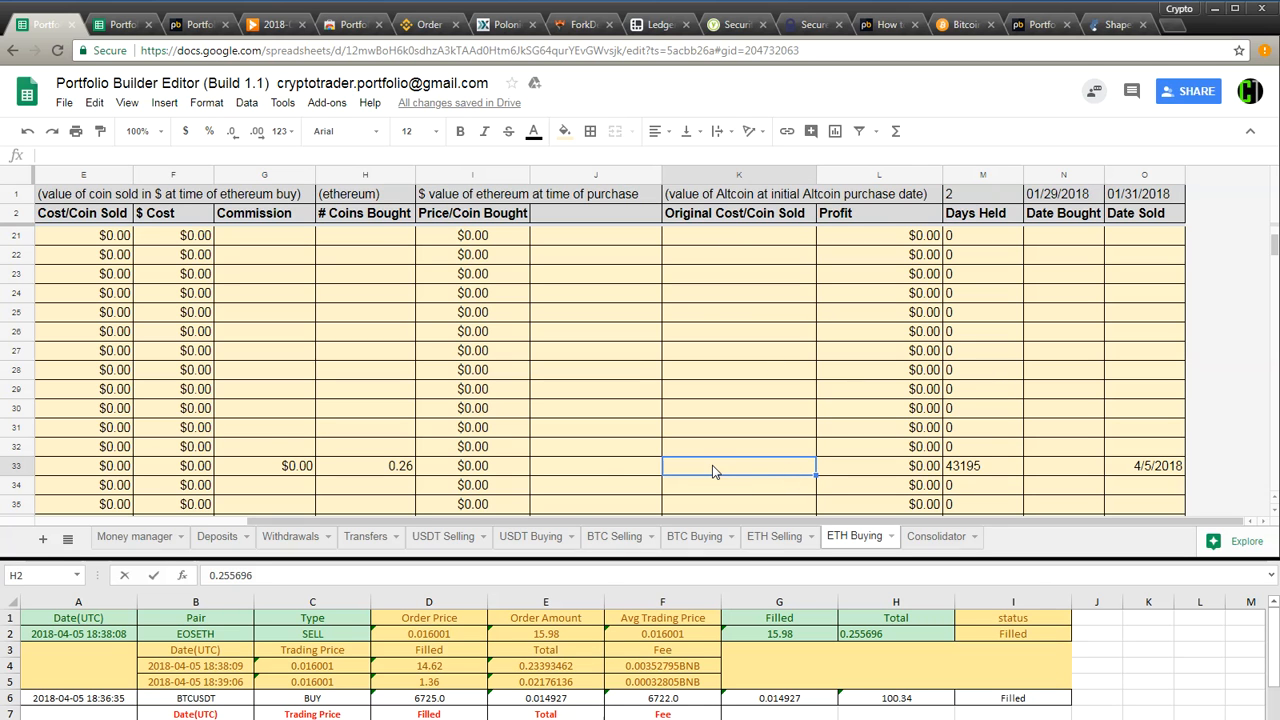
Step: Run the Portfolio Builder add-on's Trigger Data Update to fill in the EOS row's prices
{"action": "left_click", "coordinate": [885, 472]}
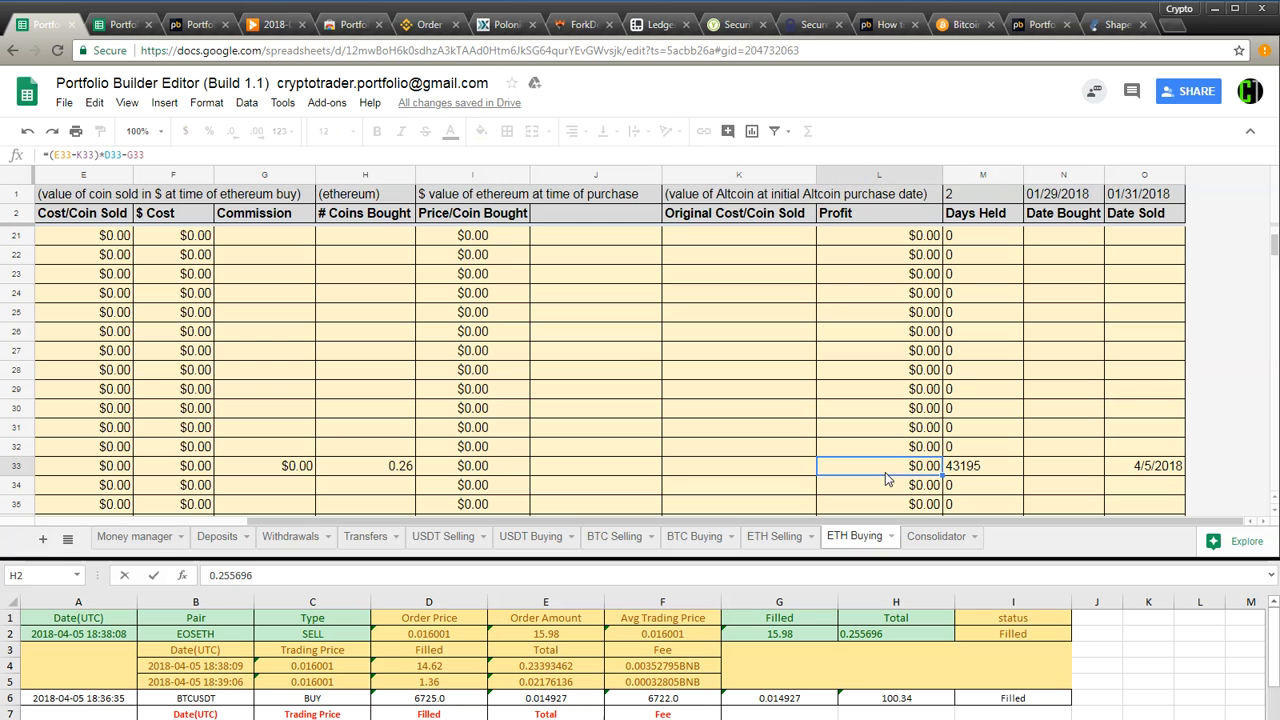
{"action": "left_click", "coordinate": [1050, 473]}
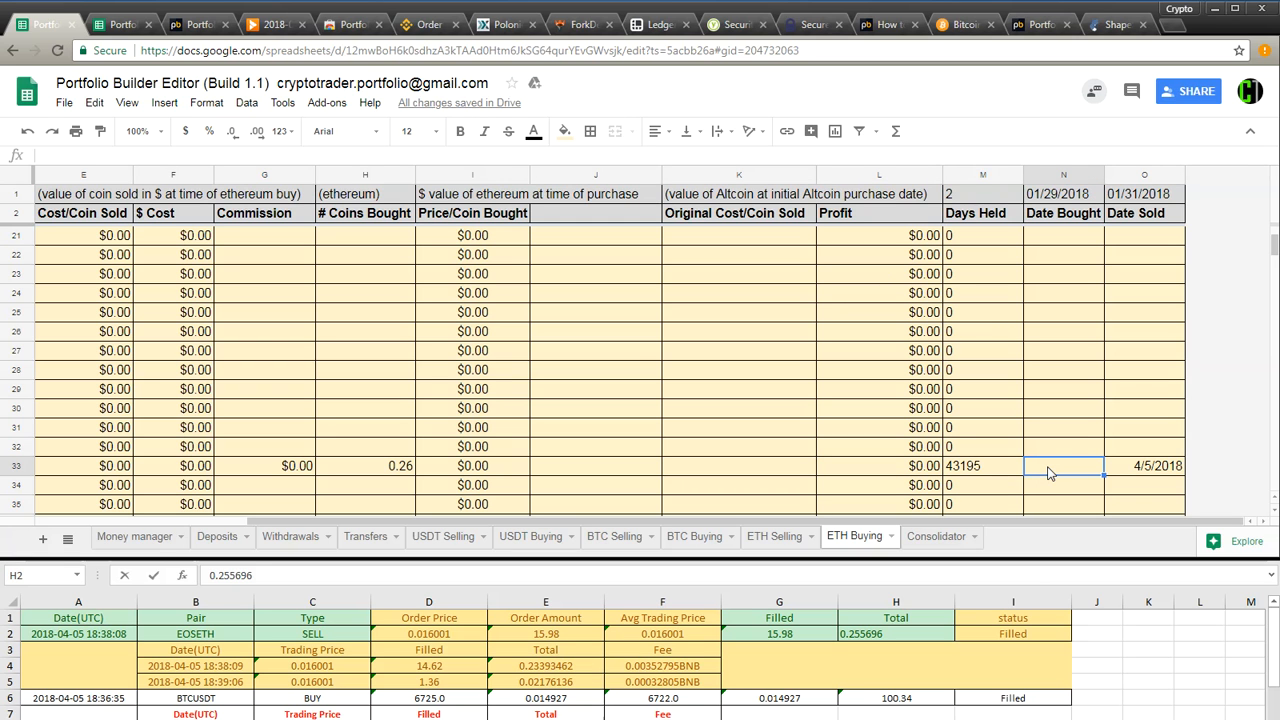
{"action": "left_click_drag", "start_coordinate": [880, 521], "coordinate": [594, 525]}
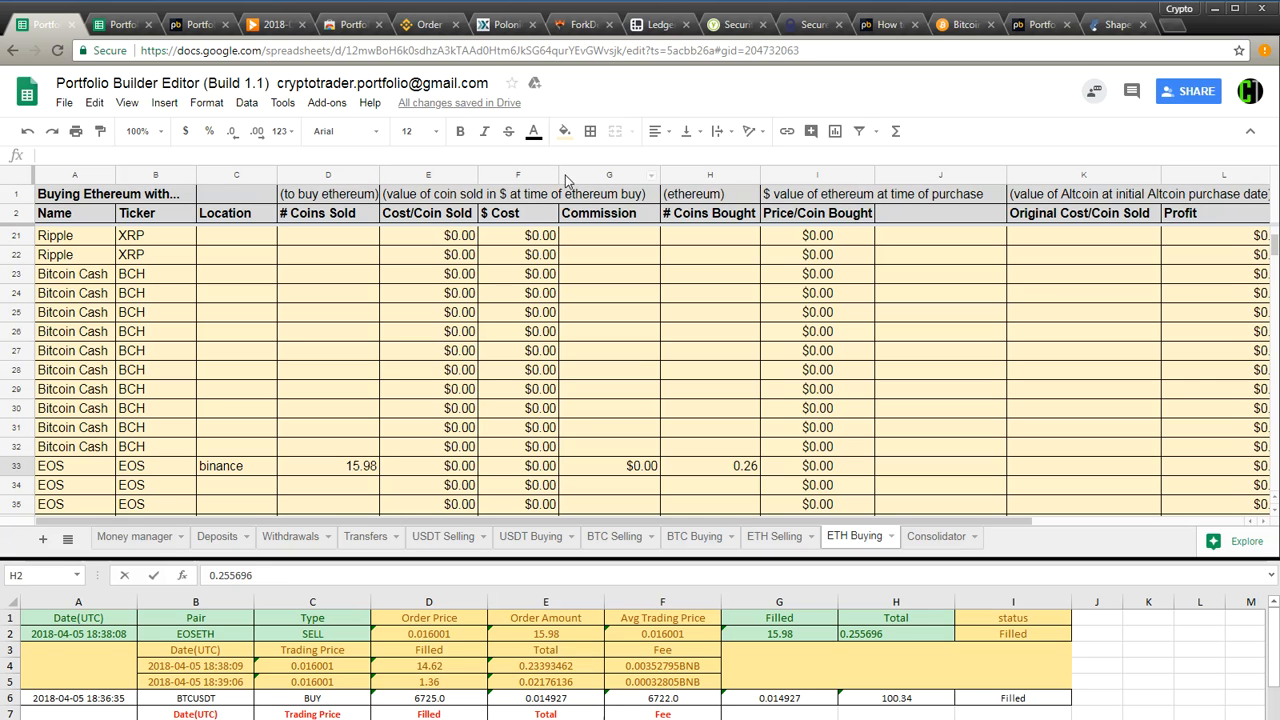
{"action": "left_click", "coordinate": [327, 103]}
{"action": "mouse_move", "coordinate": [356, 207]}
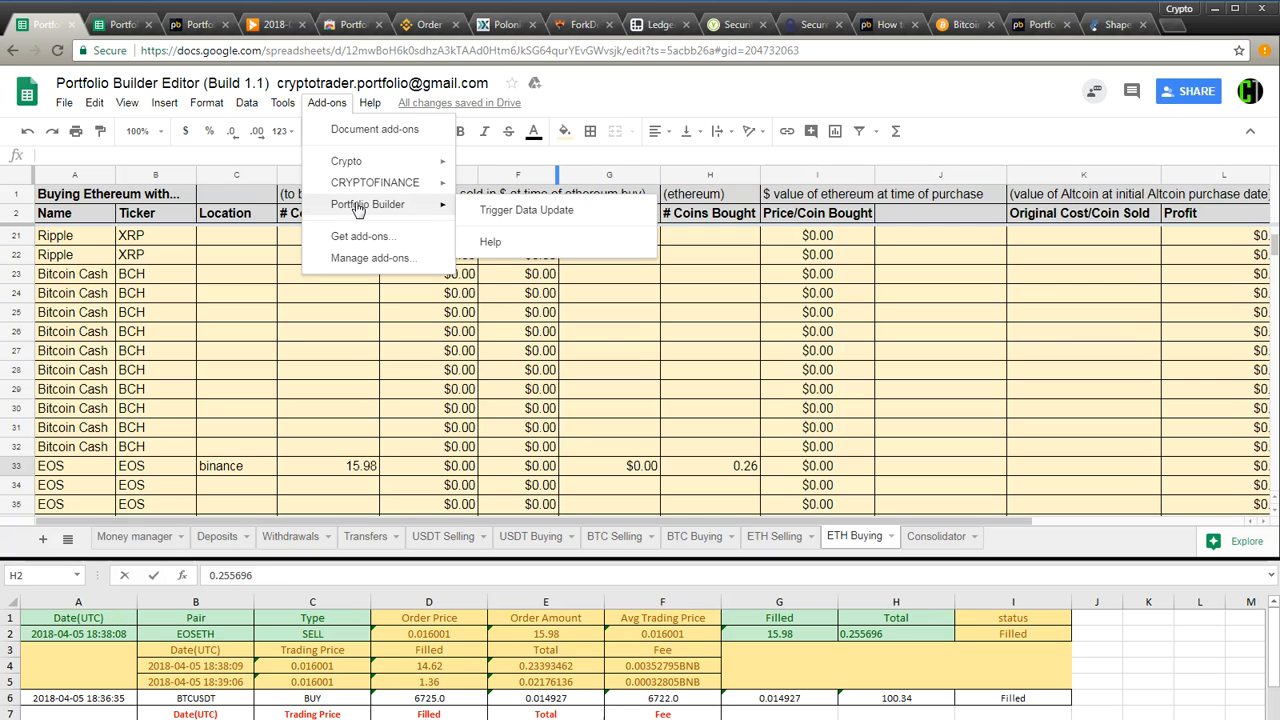
{"action": "left_click", "coordinate": [520, 212]}
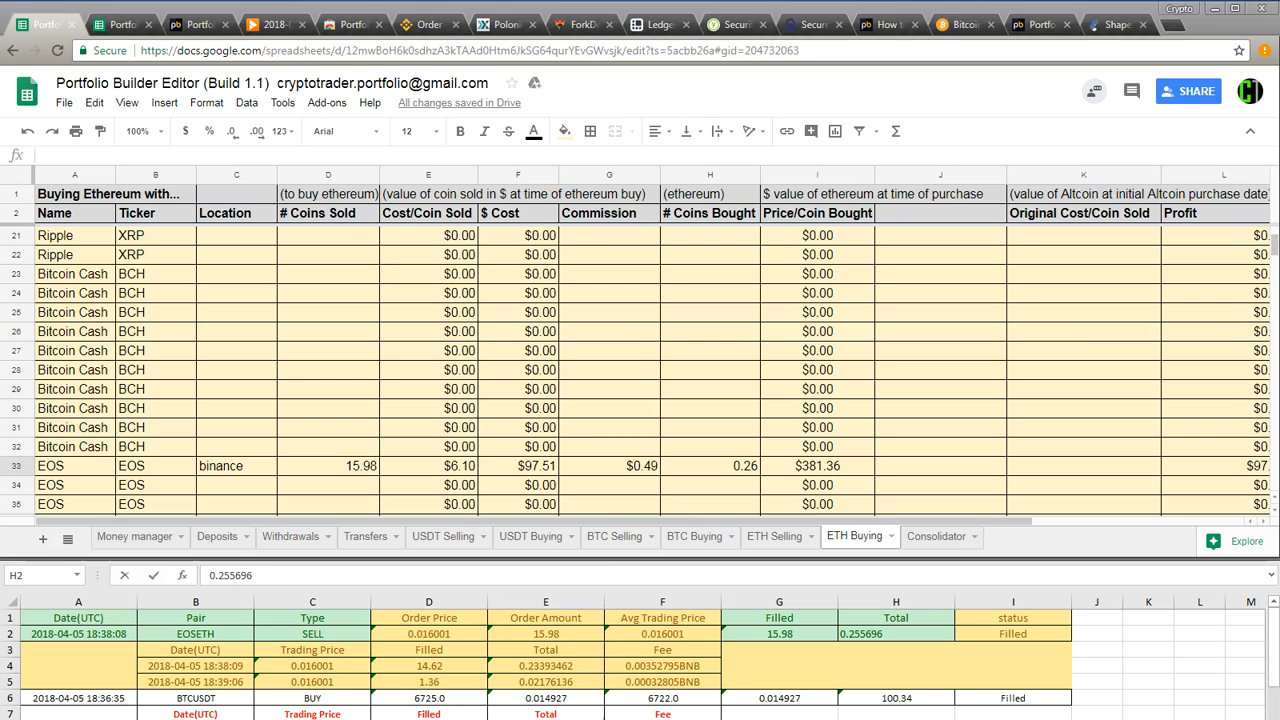
Step: Check the EOS row's updated prices and enter 5 as its Original Cost/Coin Sold, cell K33
{"action": "left_click", "coordinate": [451, 473]}
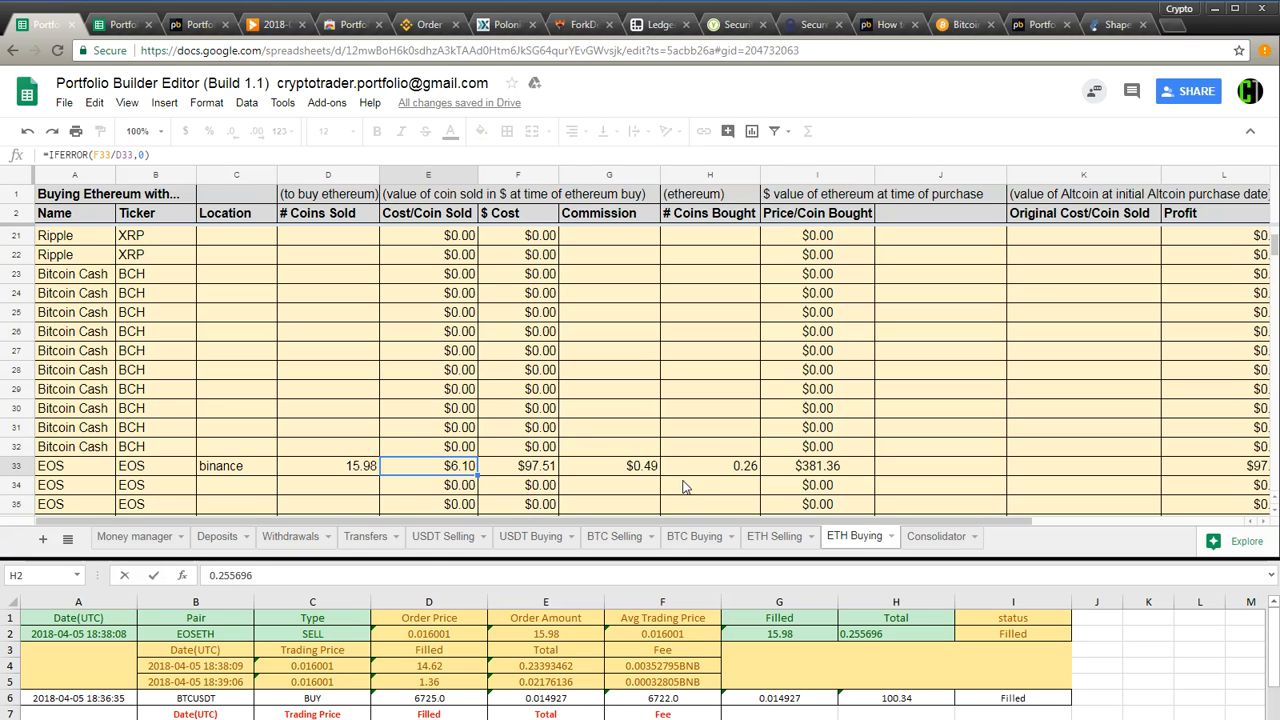
{"action": "left_click", "coordinate": [815, 472]}
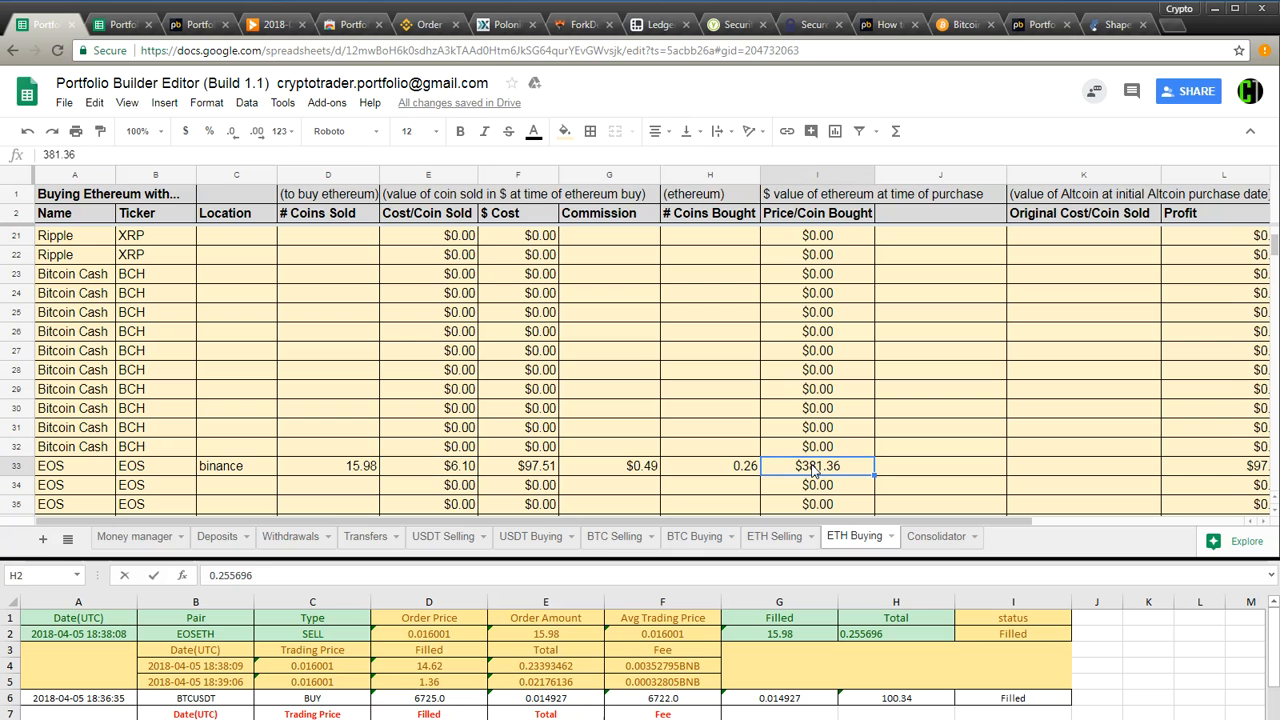
{"action": "left_click", "coordinate": [1117, 471]}
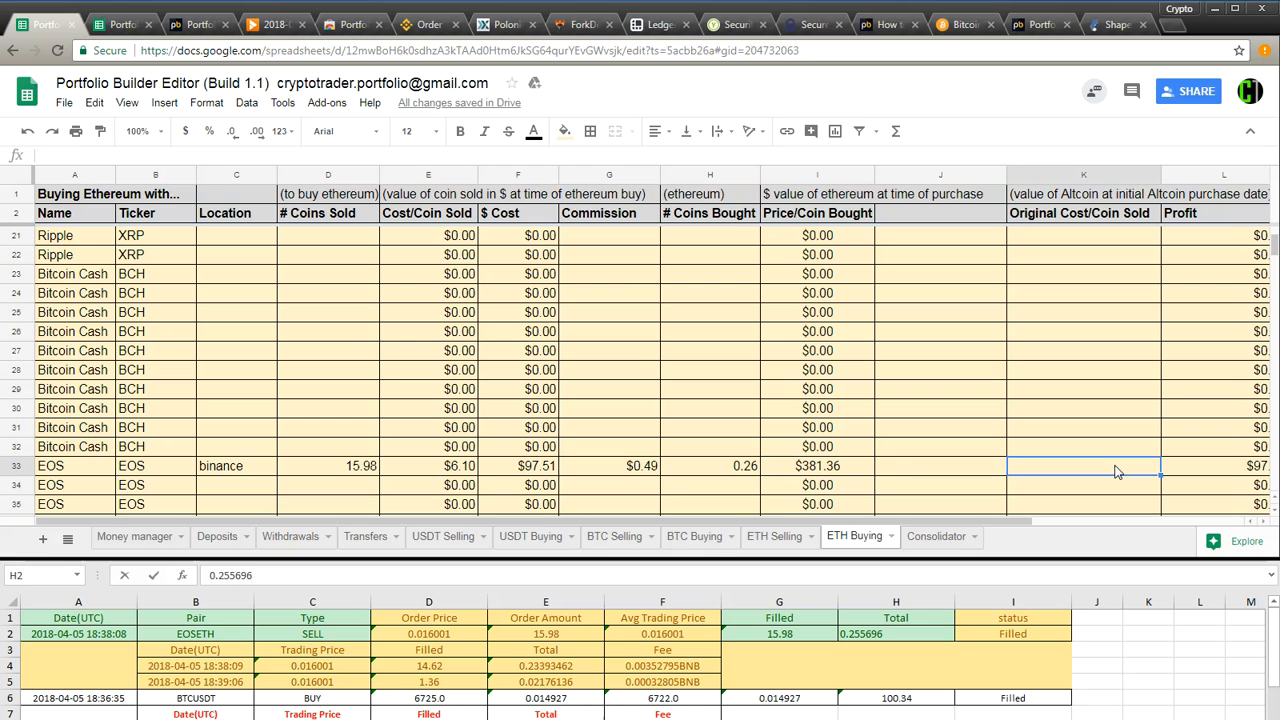
{"action": "type", "text": "5"}
{"action": "key", "text": "Tab"}
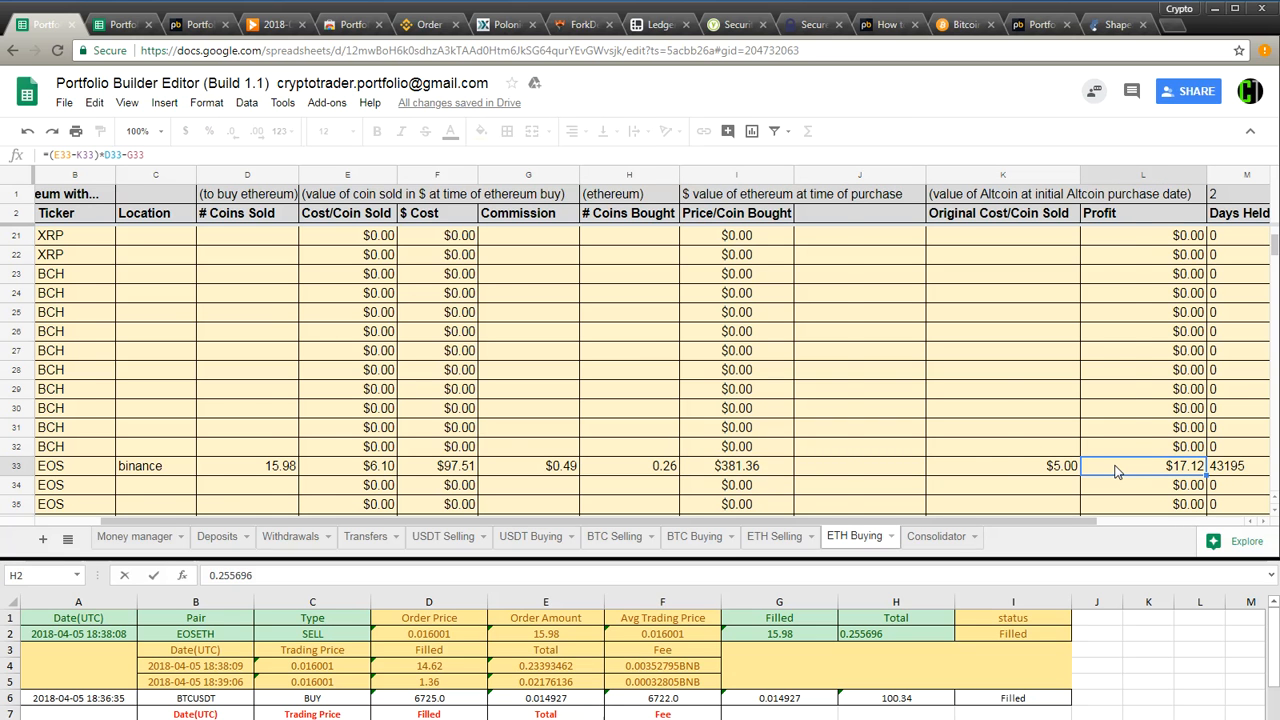
Step: Enter 4/3/2018 as the Date Bought of the first EOS row, cell N33
{"action": "key", "text": "Right"}
{"action": "key", "text": "Right"}
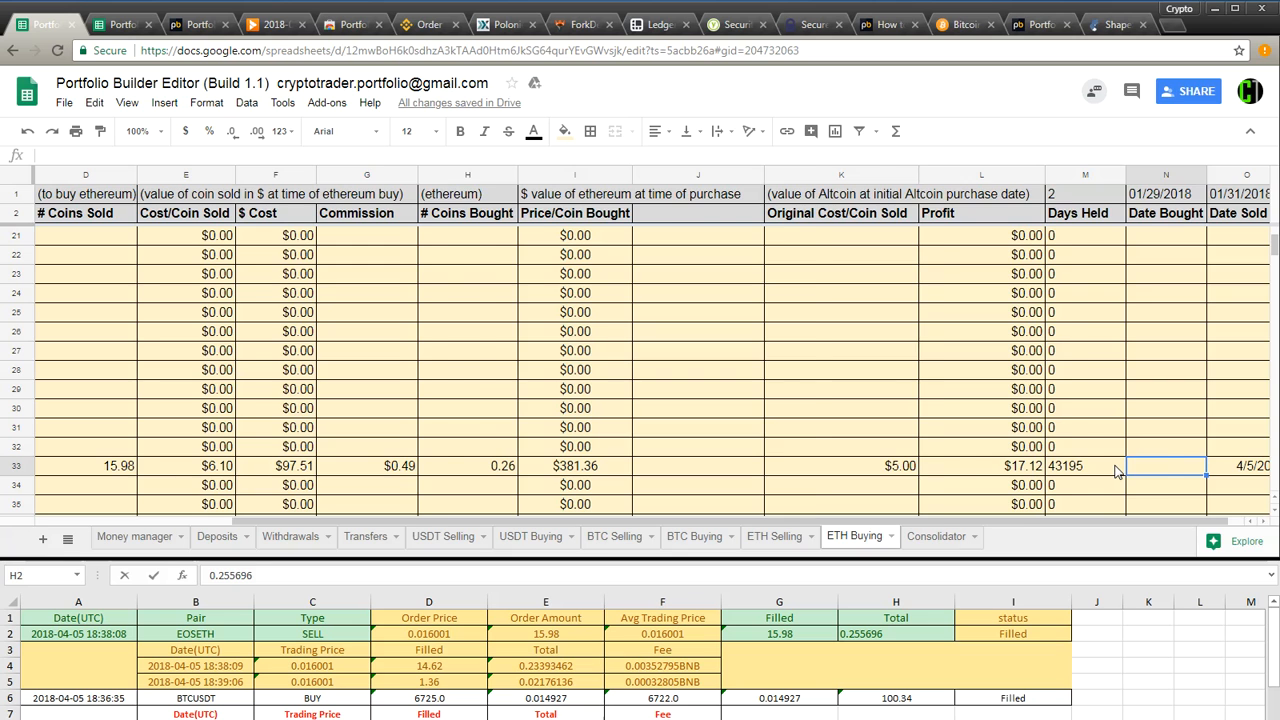
{"action": "key", "text": "Right"}
{"action": "key", "text": "Left"}
{"action": "type", "text": "4/3"}
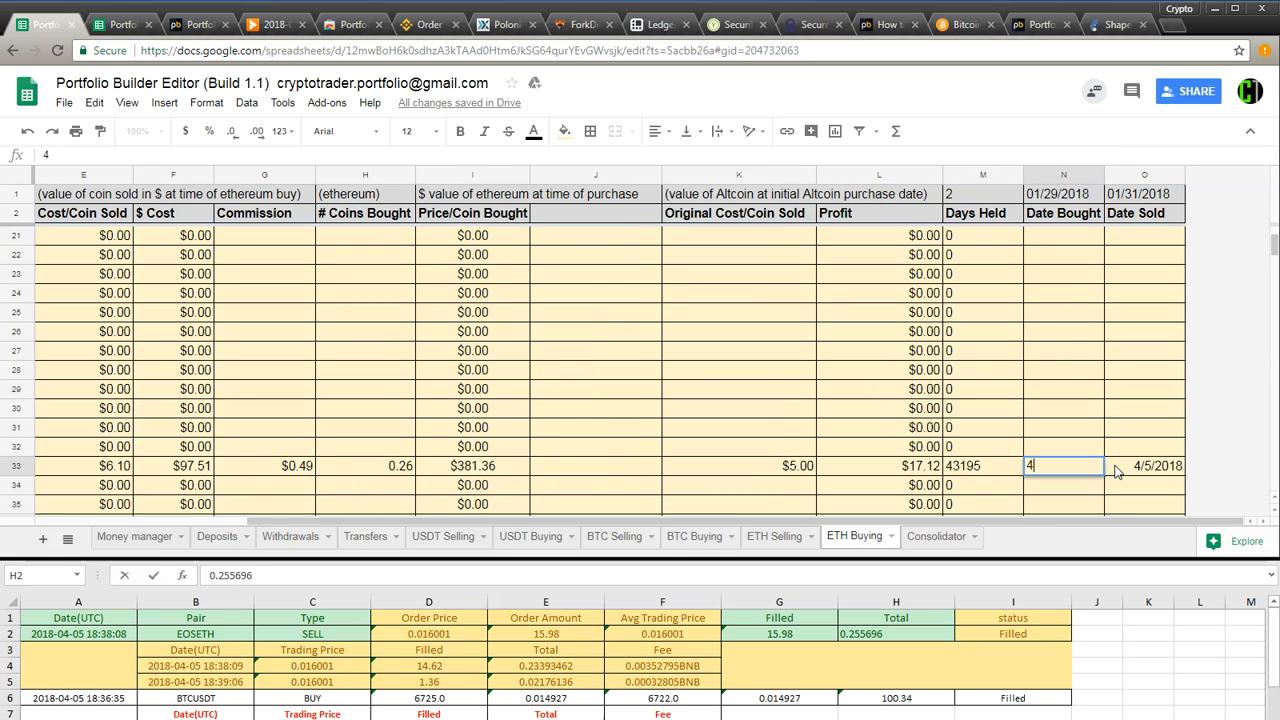
{"action": "type", "text": "/2018"}
{"action": "key", "text": "Return"}
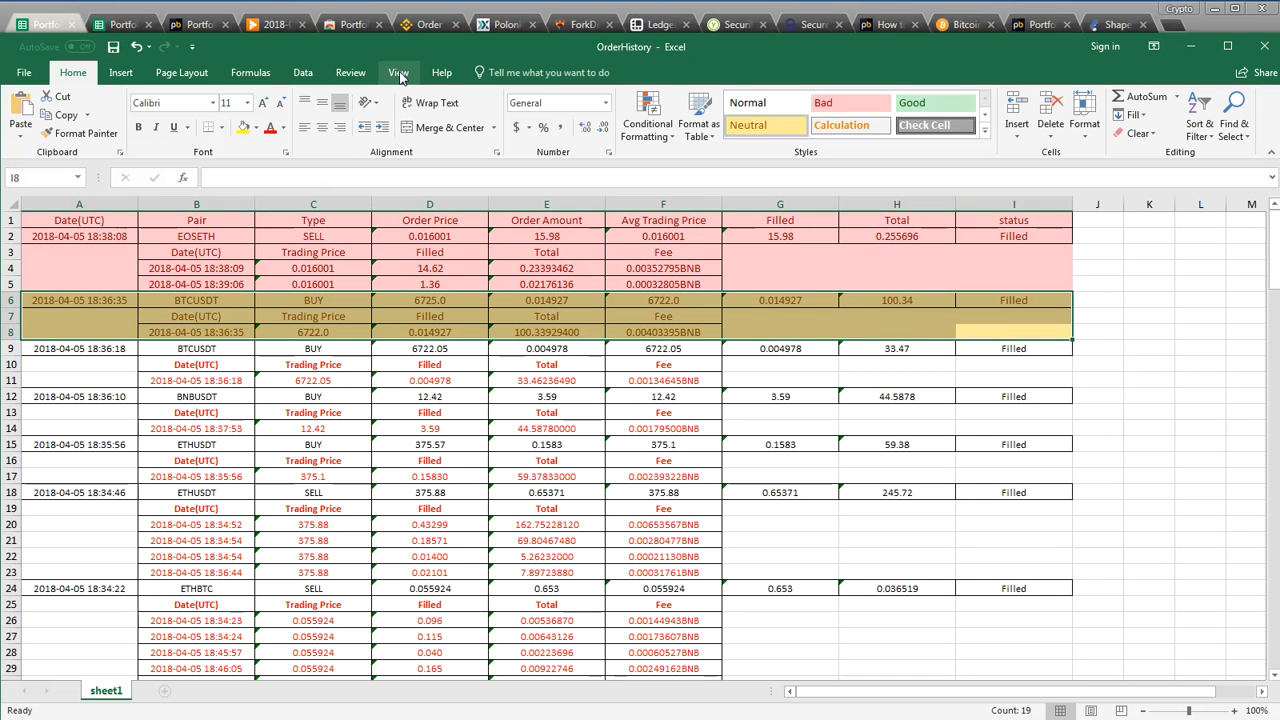
Step: Switch to the OrderHistory workbook in Excel and freeze its top row, bringing the BTCUSDT order in row 6 directly below the header
{"action": "left_click", "coordinate": [401, 77]}
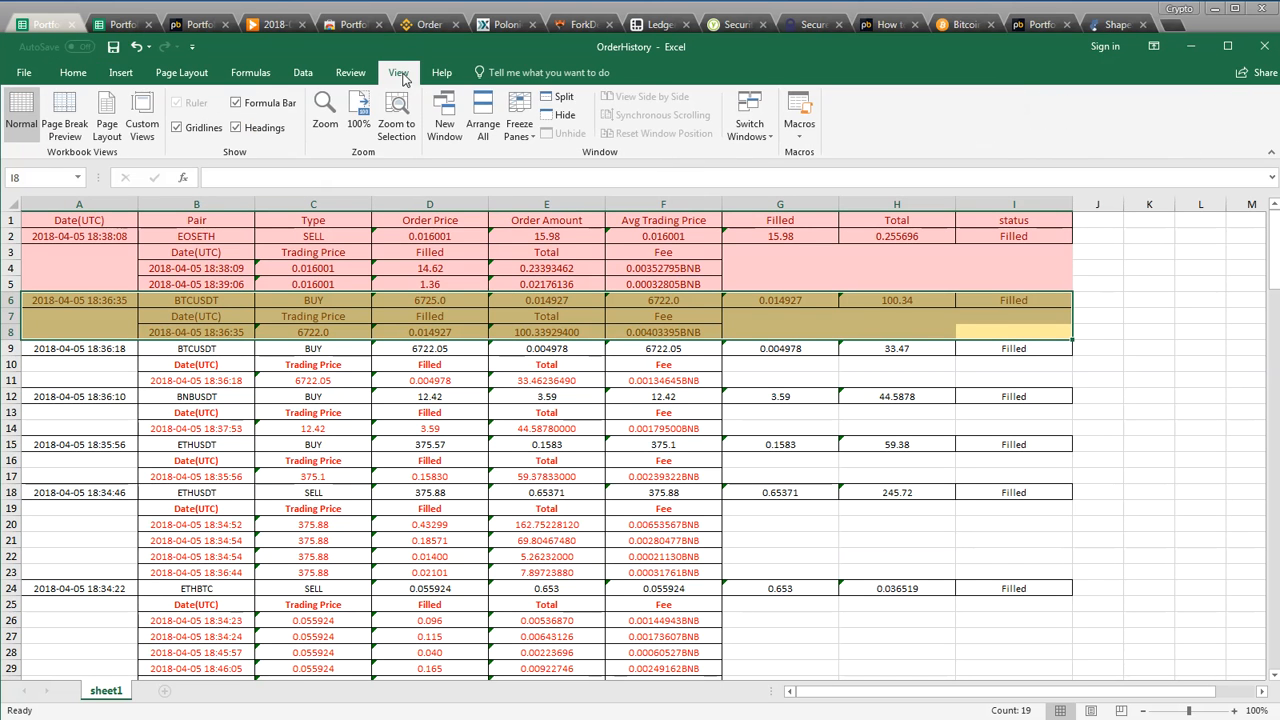
{"action": "left_click", "coordinate": [520, 115]}
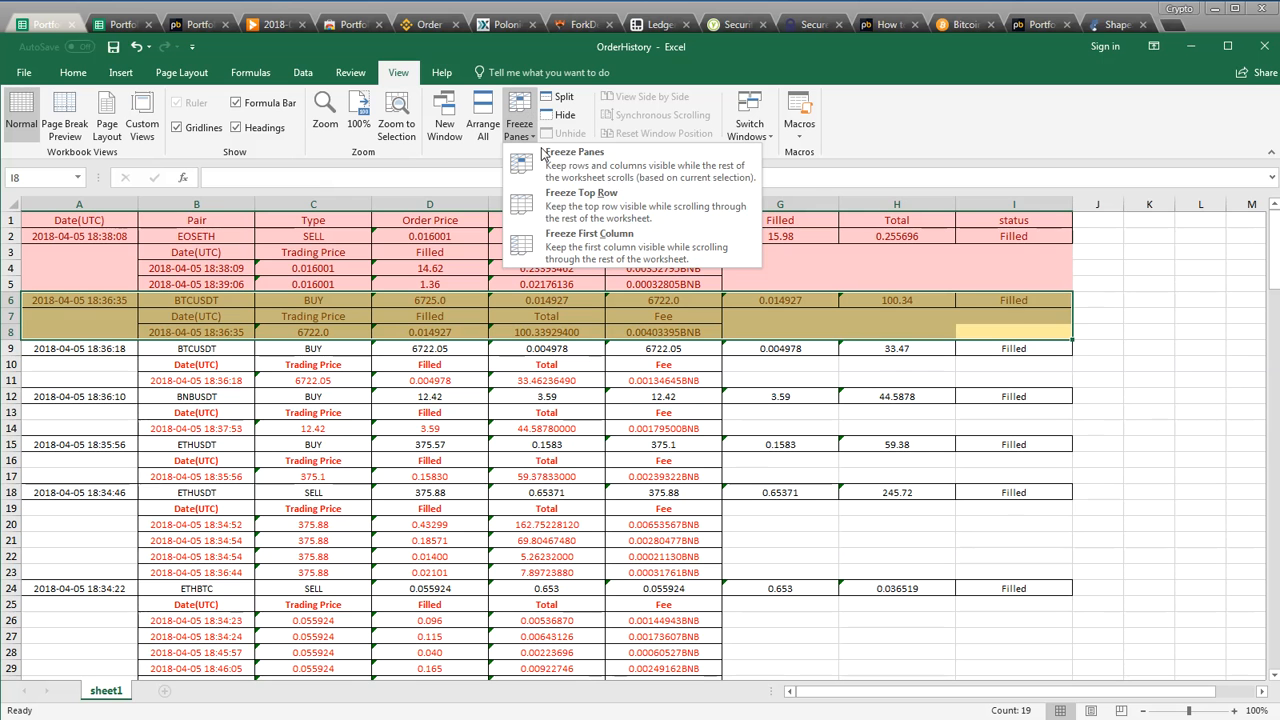
{"action": "left_click", "coordinate": [570, 207]}
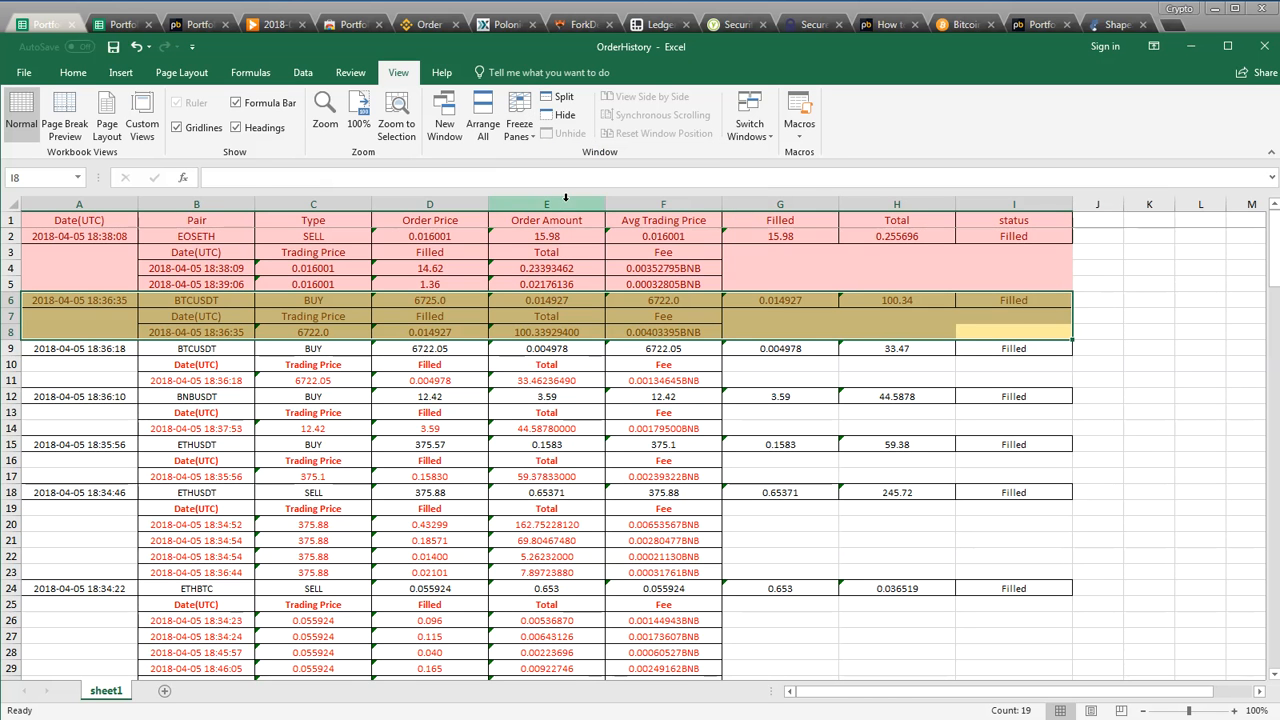
{"action": "left_click", "coordinate": [593, 285]}
{"action": "scroll", "coordinate": [593, 287], "scroll_direction": "down", "scroll_amount": 1}
{"action": "scroll", "coordinate": [593, 287], "scroll_direction": "down", "scroll_amount": 1}
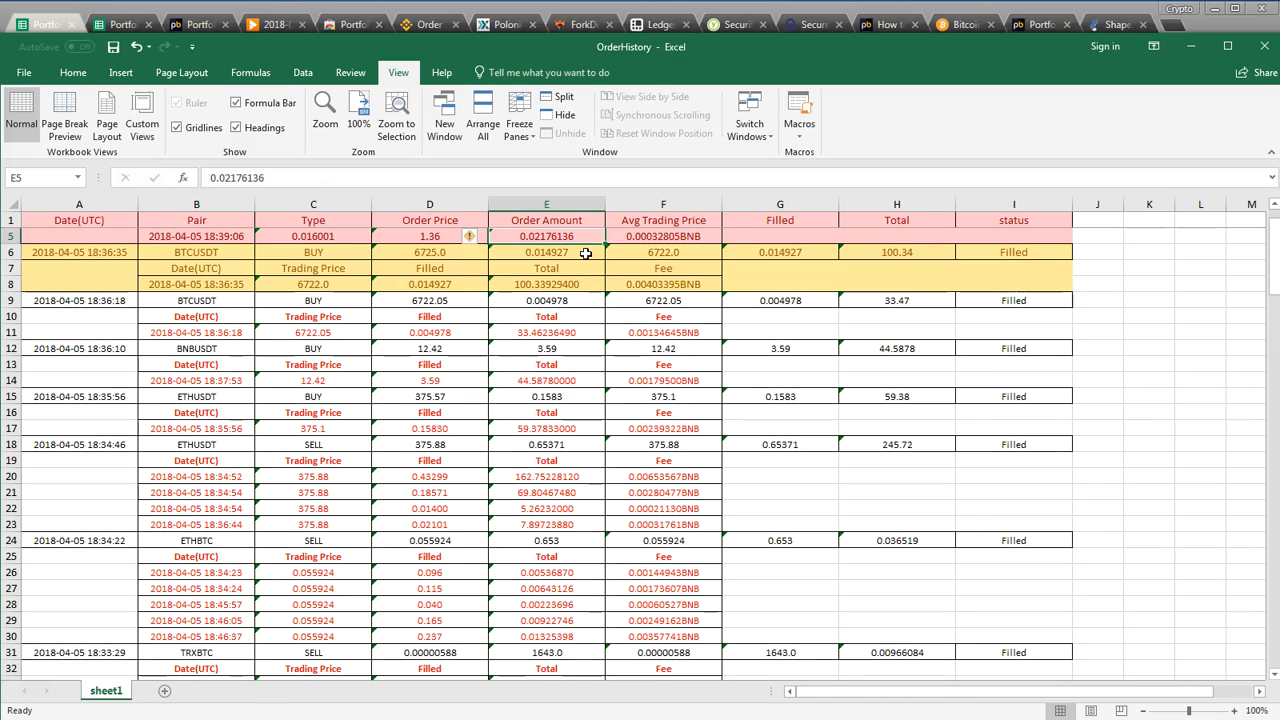
{"action": "left_click_drag", "start_coordinate": [1276, 279], "coordinate": [1276, 280]}
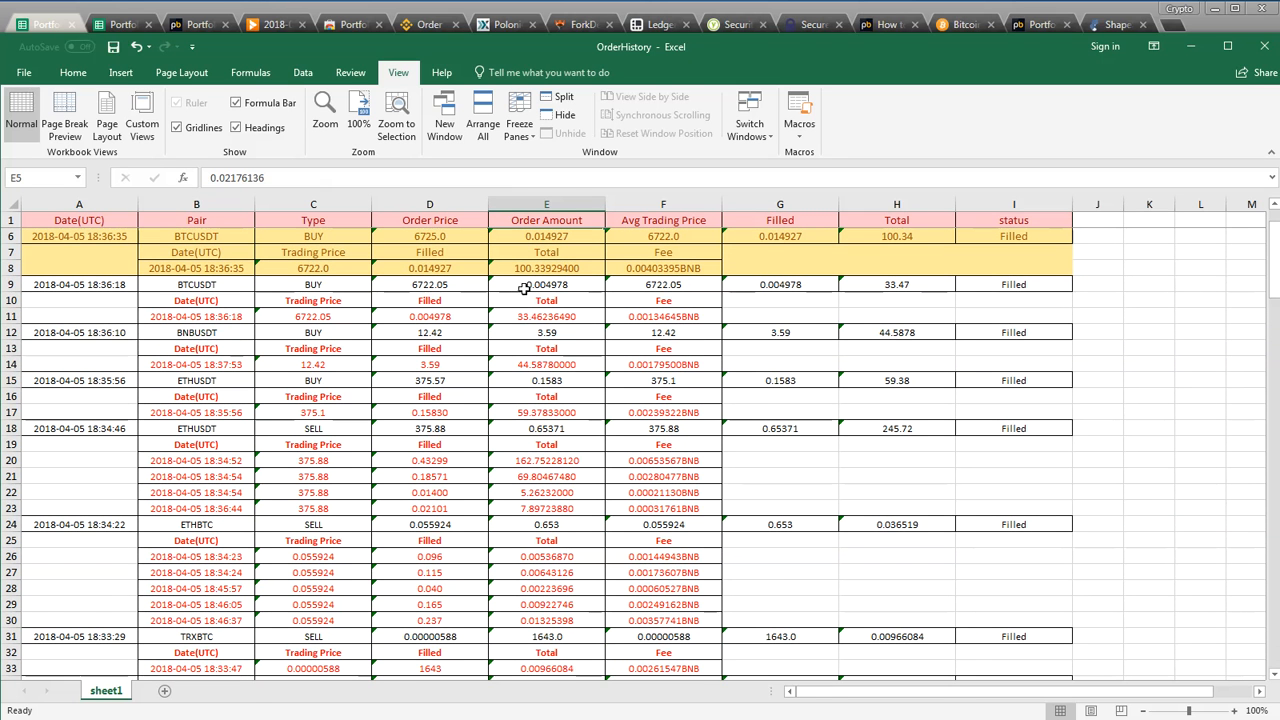
Step: Apply the Good cell style to the row 6 BTCUSDT order's Avg Trading Price, Filled and Total cells (F6:H6) and its date in A6
{"action": "left_click_drag", "start_coordinate": [768, 240], "coordinate": [684, 240]}
{"action": "left_click_drag", "start_coordinate": [830, 236], "coordinate": [640, 236]}
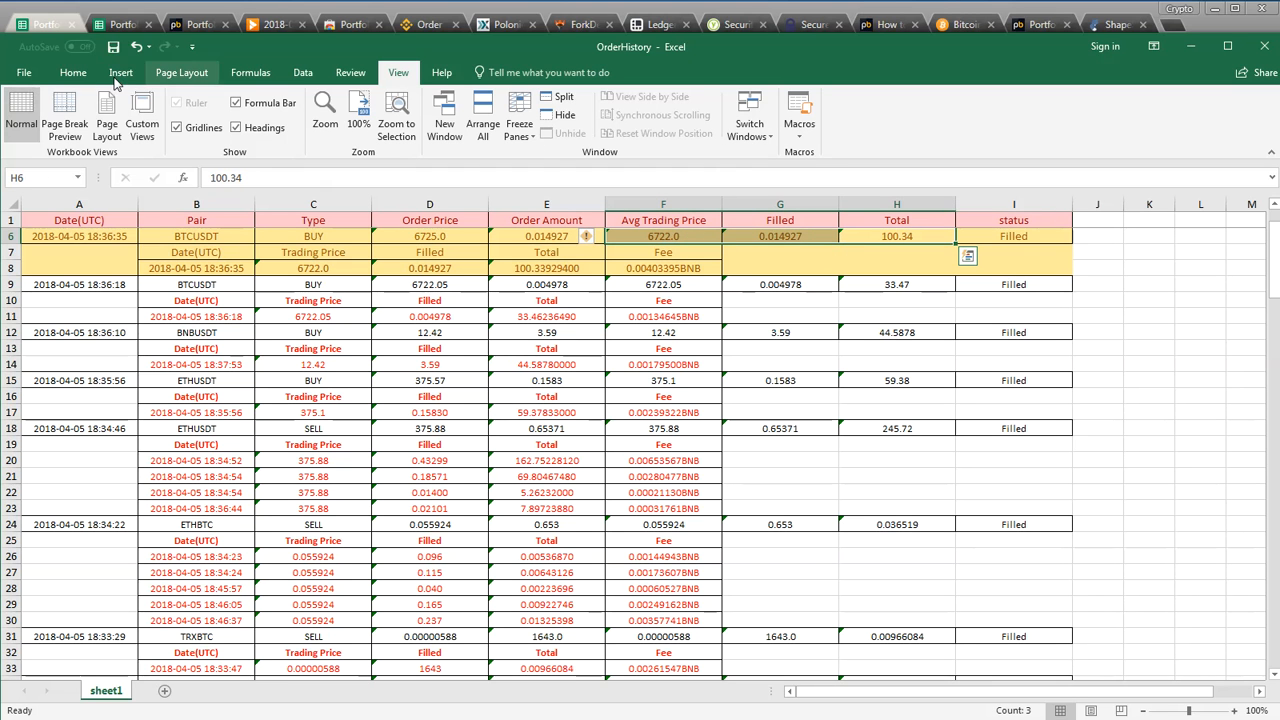
{"action": "left_click", "coordinate": [77, 80]}
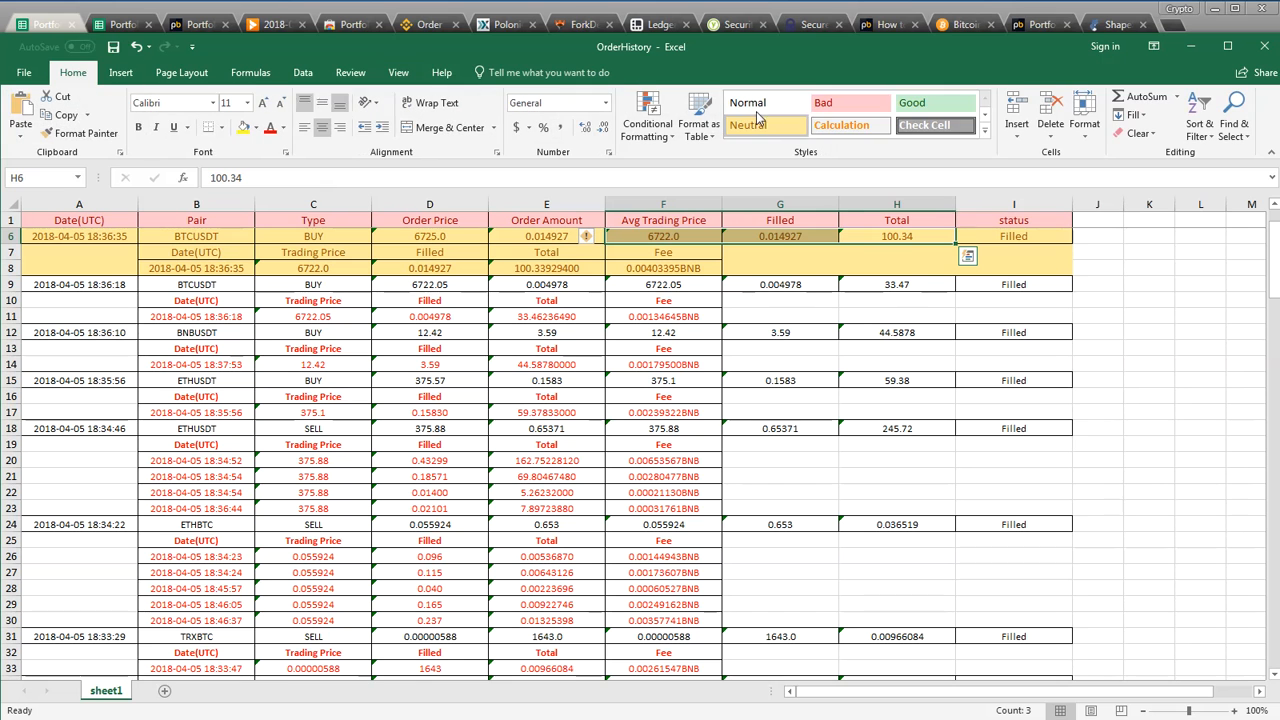
{"action": "left_click", "coordinate": [905, 102]}
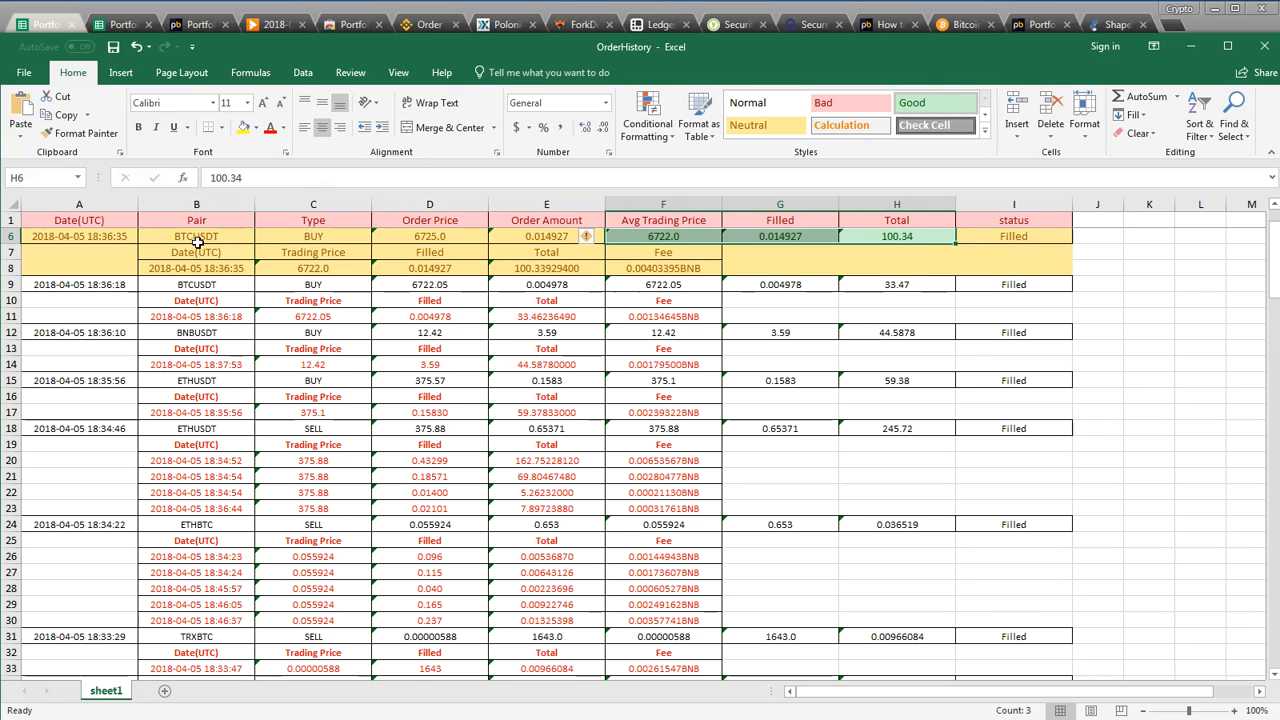
{"action": "left_click", "coordinate": [90, 236]}
{"action": "left_click", "coordinate": [912, 102]}
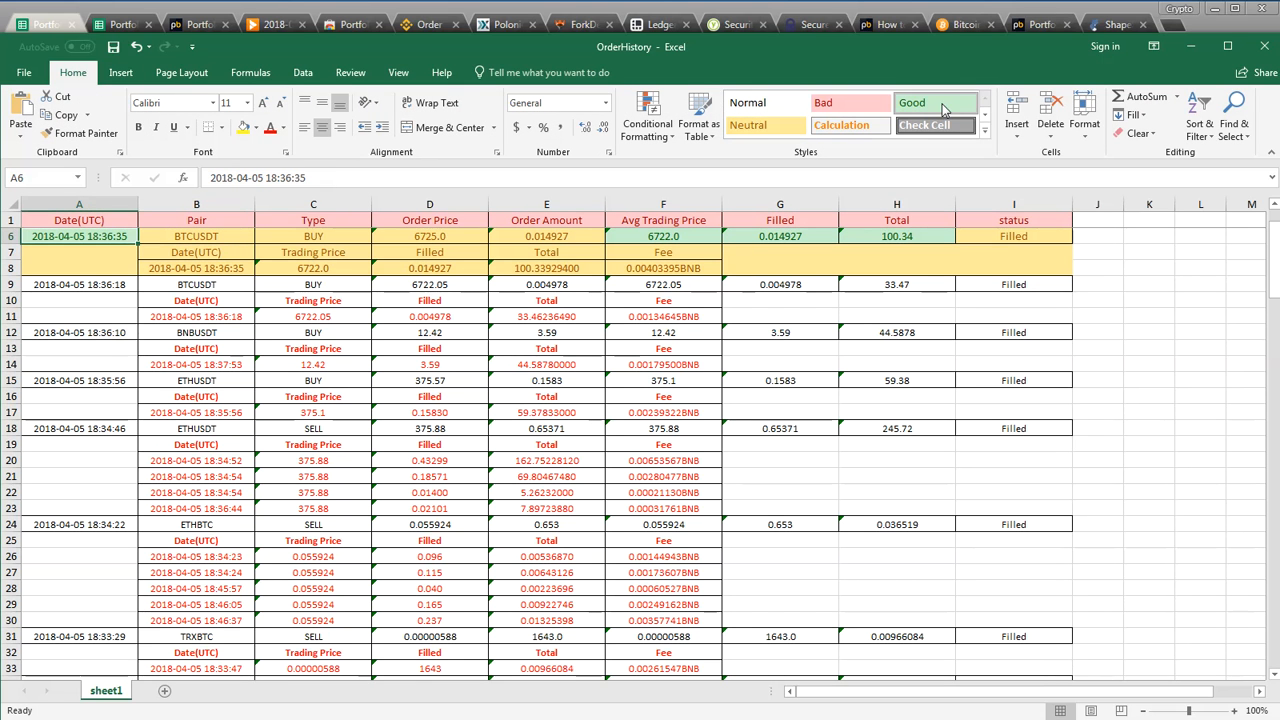
Step: Apply the Good cell style to the BTCUSDT order's Pair cell, B6
{"action": "left_click", "coordinate": [215, 246]}
{"action": "left_click", "coordinate": [215, 238]}
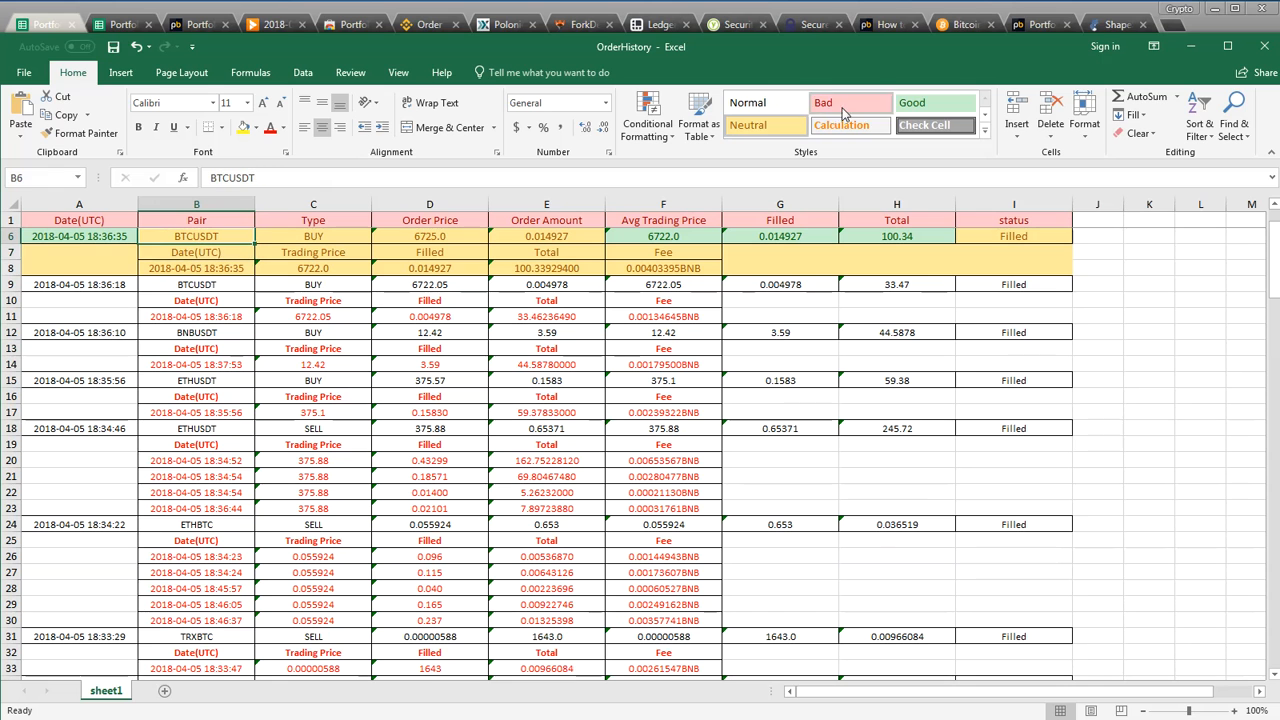
{"action": "left_click", "coordinate": [924, 125]}
{"action": "key", "text": "ctrl+z"}
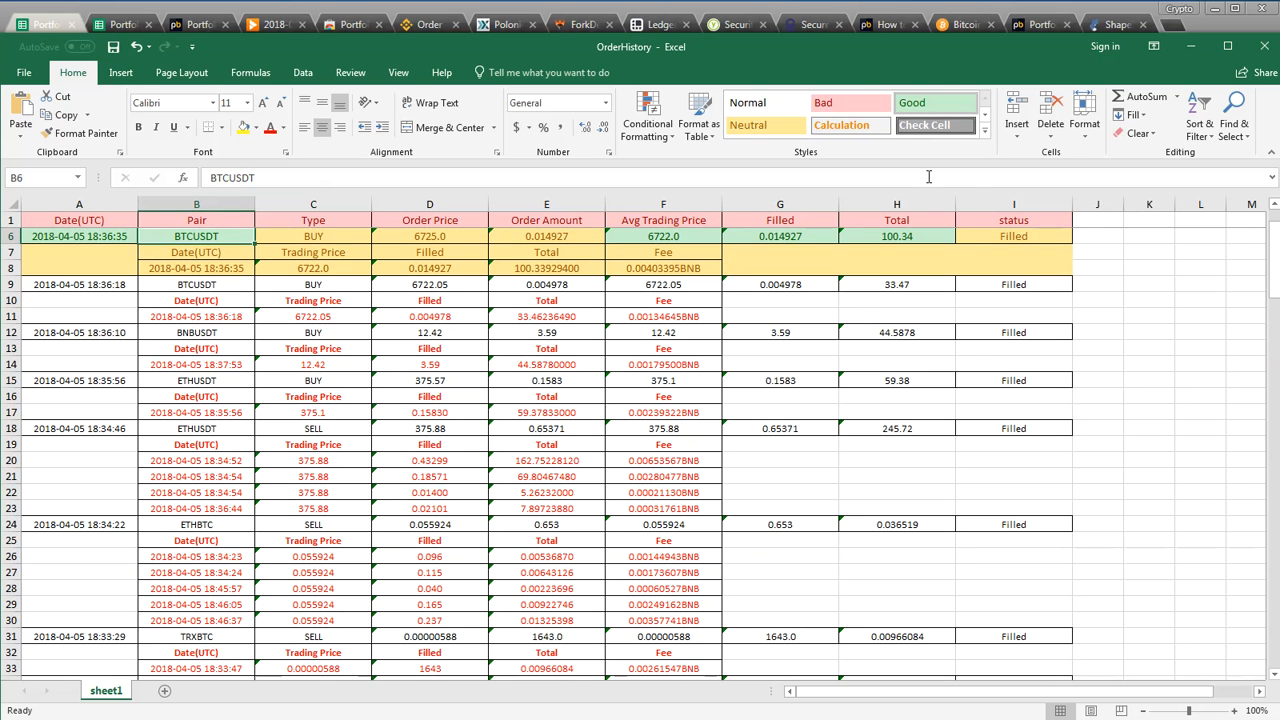
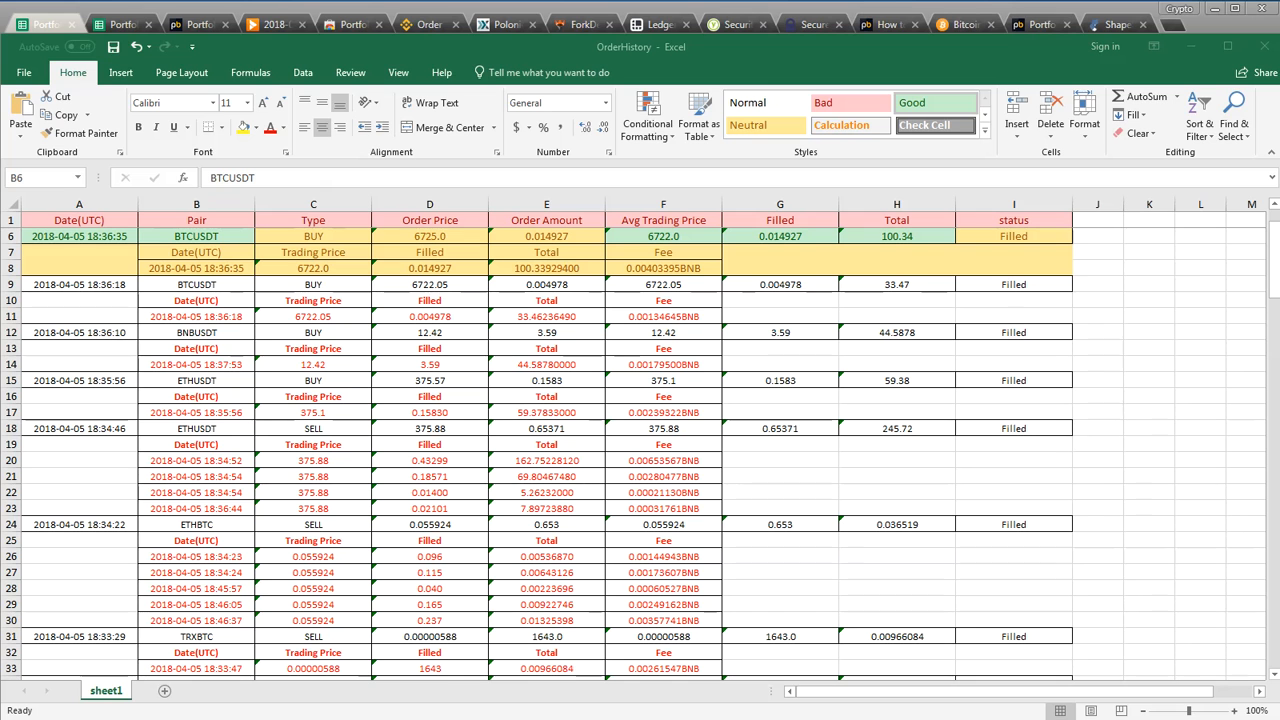
Step: Apply the Good cell style to the BTCUSDT order's Type cell, C6
{"action": "left_click", "coordinate": [197, 238]}
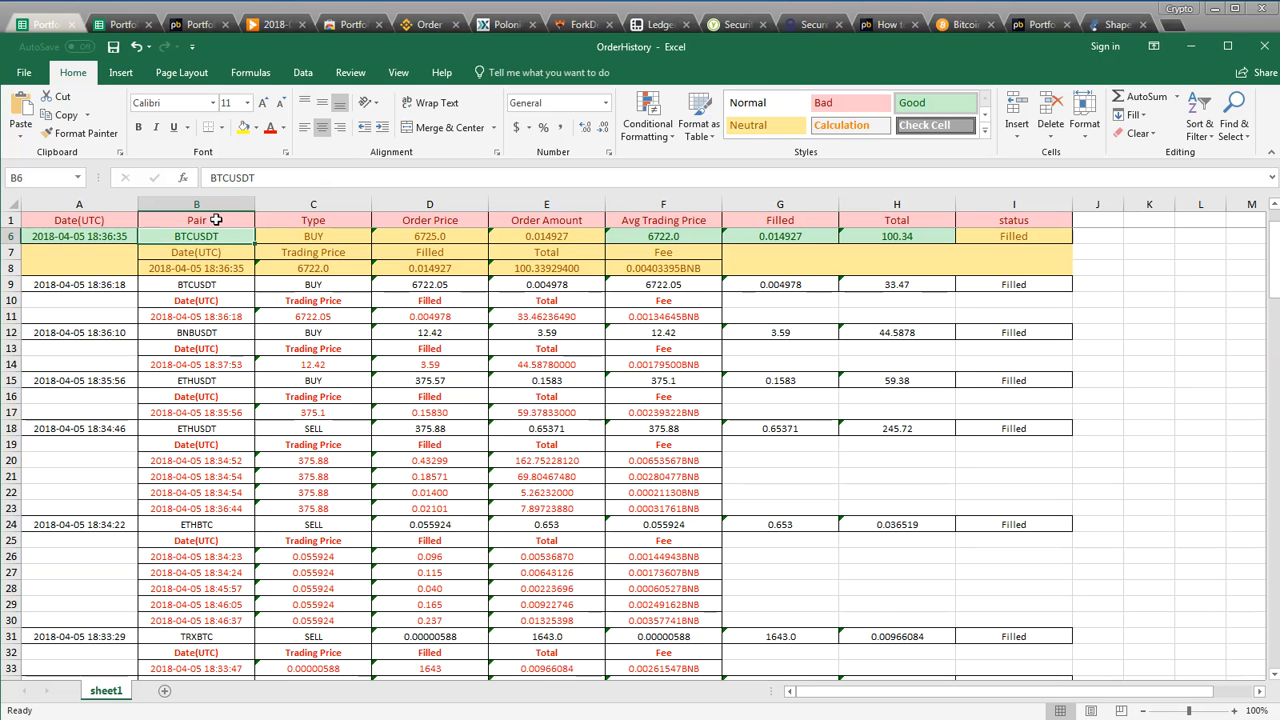
{"action": "left_click", "coordinate": [275, 237]}
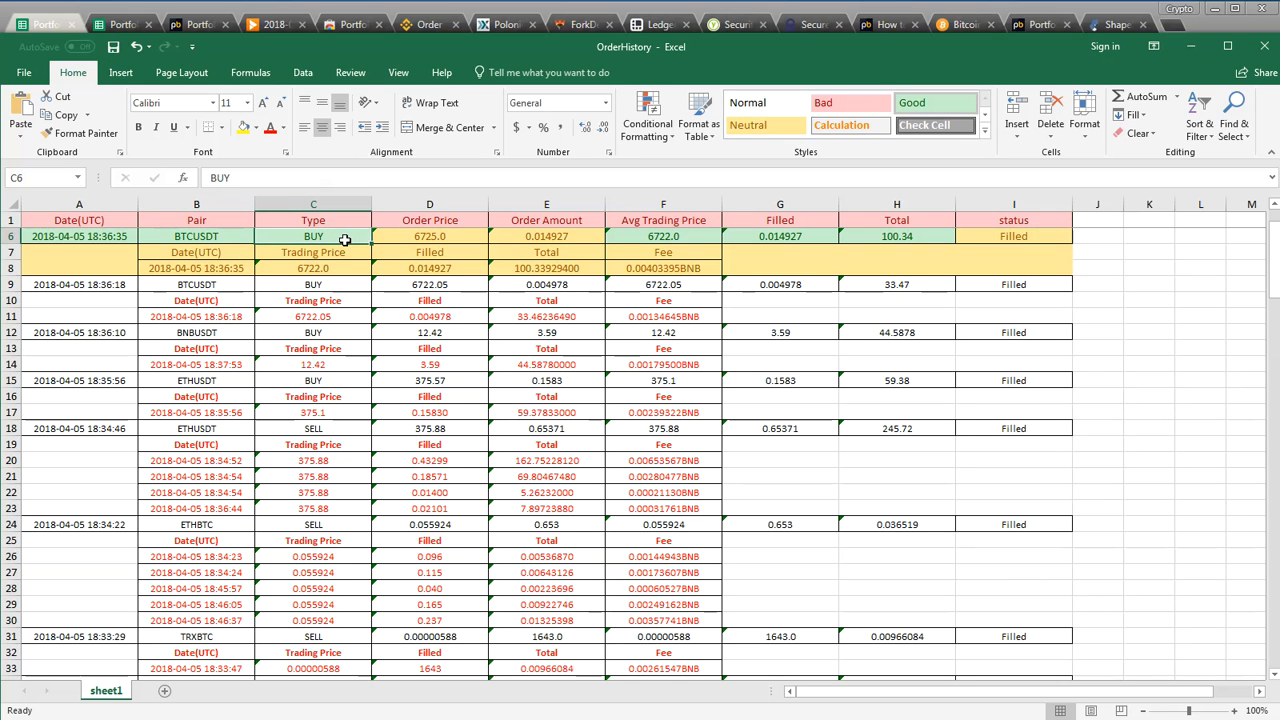
{"action": "left_click", "coordinate": [174, 240]}
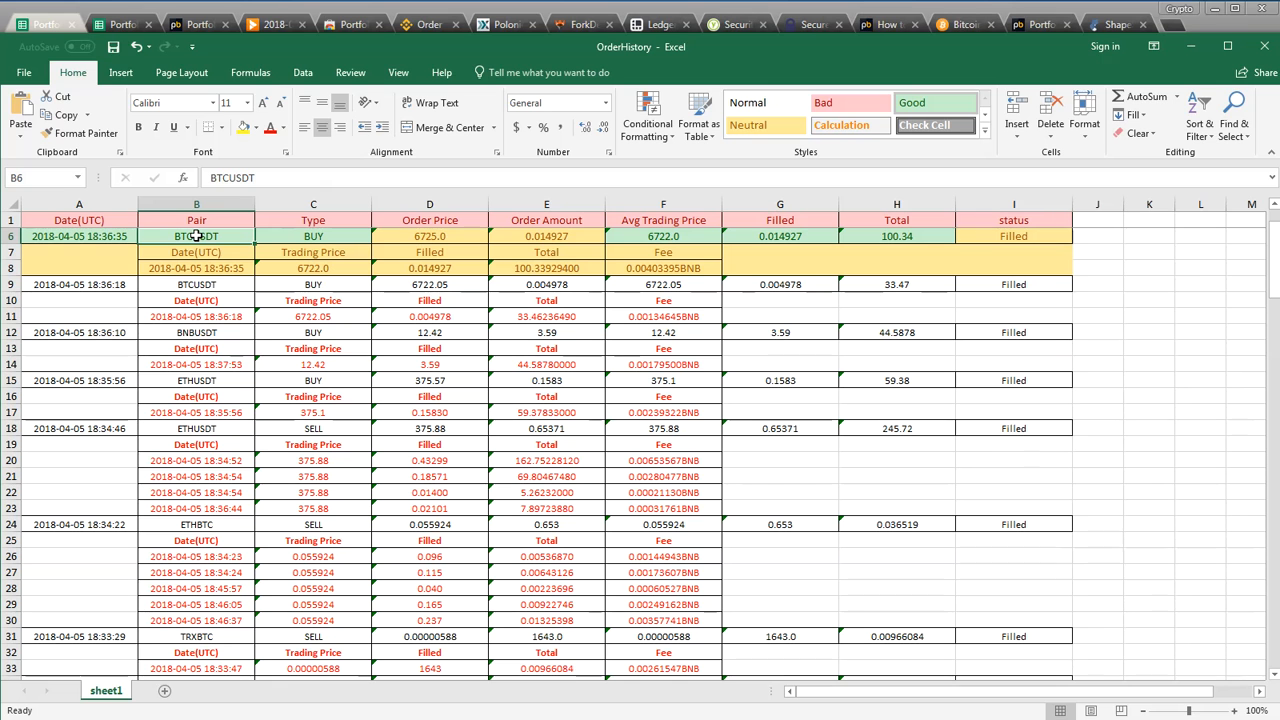
Step: Examine the Avg Trading Price of the EOSETH and BTCUSDT orders, plus the row 6 BTCUSDT order's Pair, Date, Filled and Total cells
{"action": "left_click", "coordinate": [654, 236]}
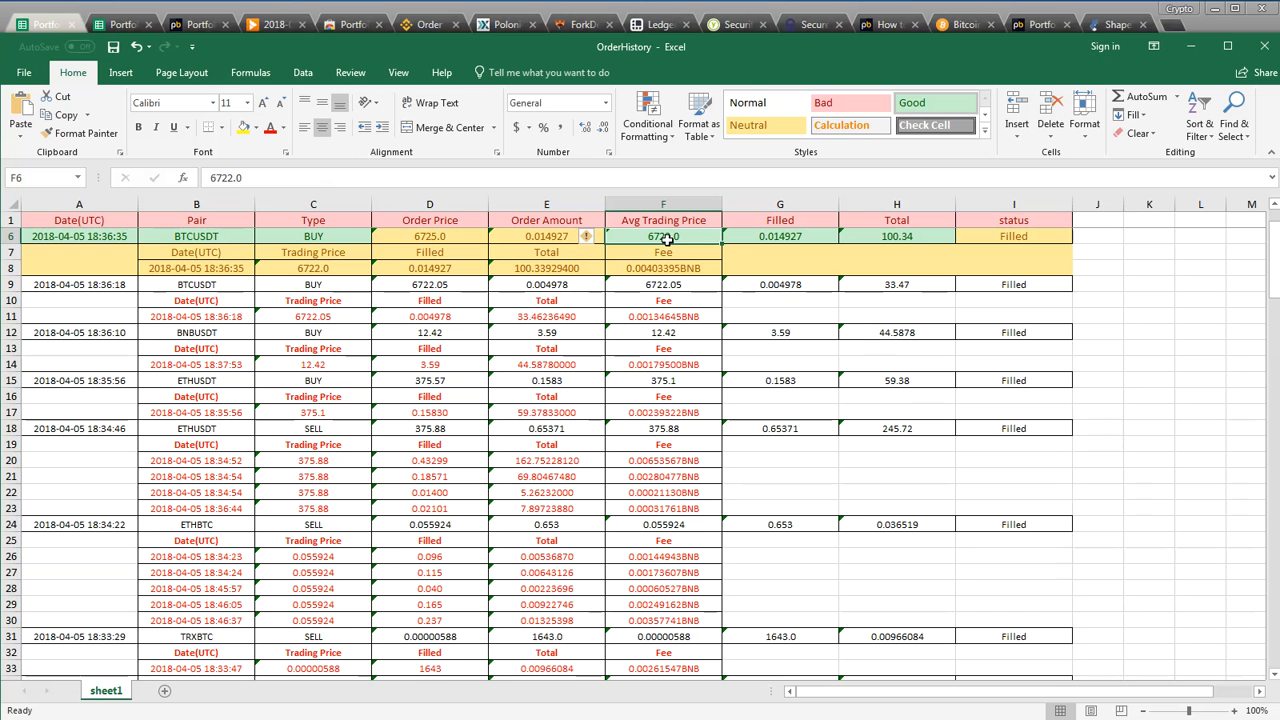
{"action": "scroll", "coordinate": [622, 275], "scroll_direction": "up", "scroll_amount": 2}
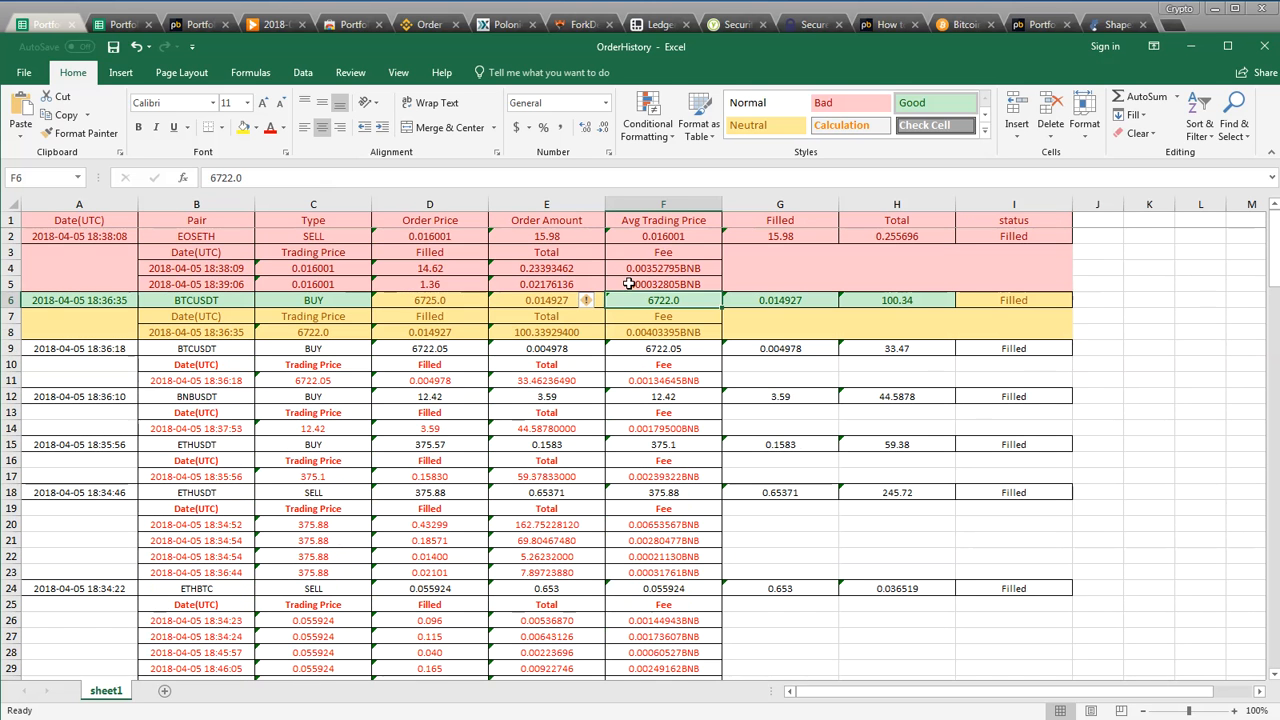
{"action": "left_click", "coordinate": [668, 238]}
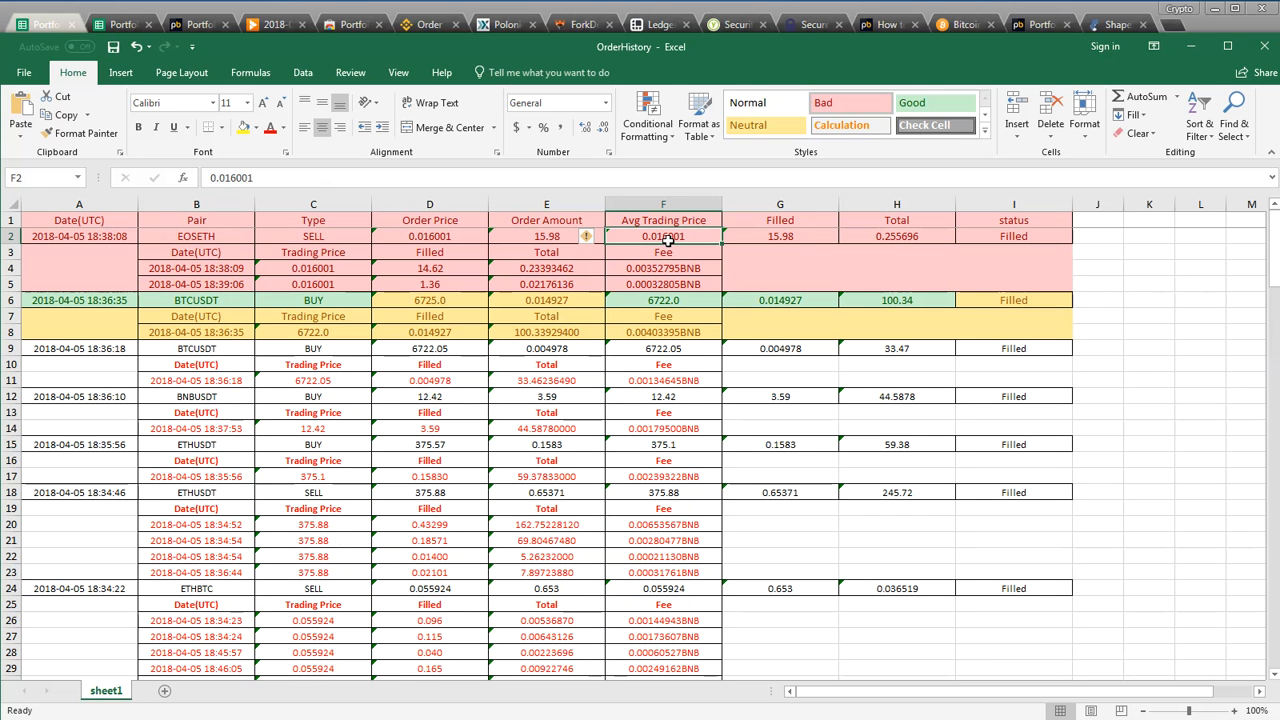
{"action": "left_click", "coordinate": [210, 237]}
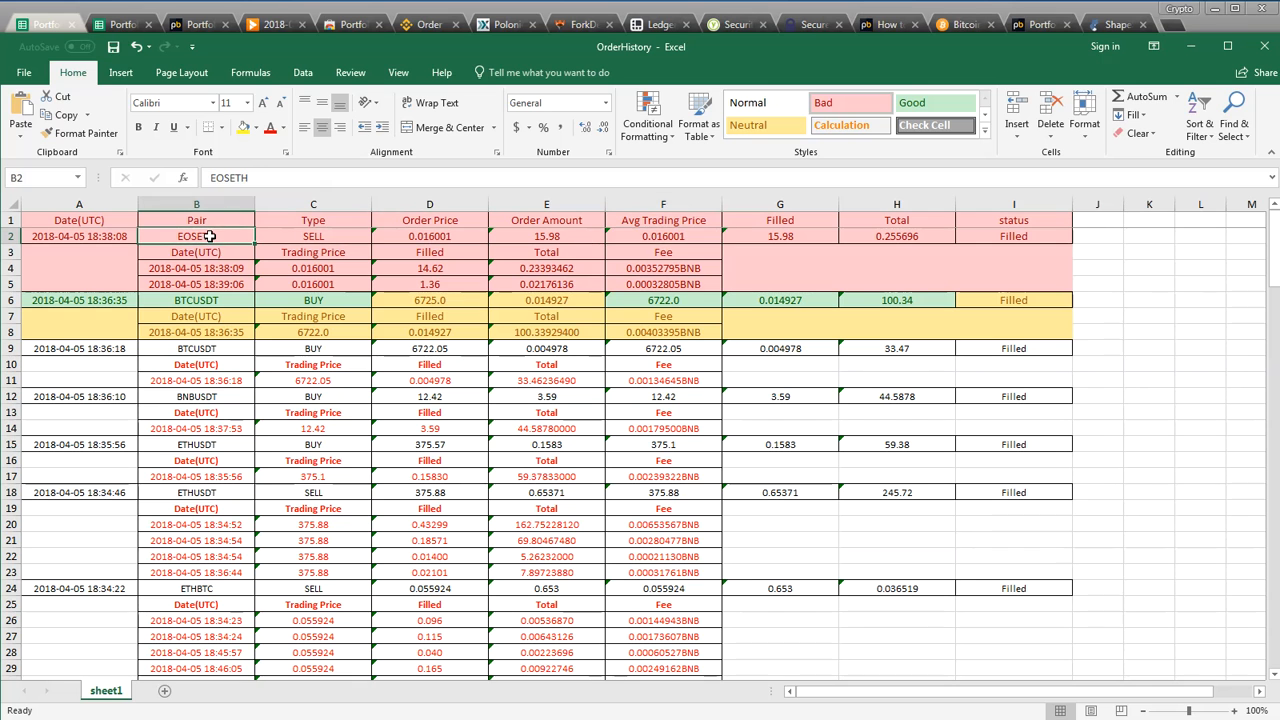
{"action": "left_click", "coordinate": [661, 236]}
{"action": "left_click", "coordinate": [664, 314]}
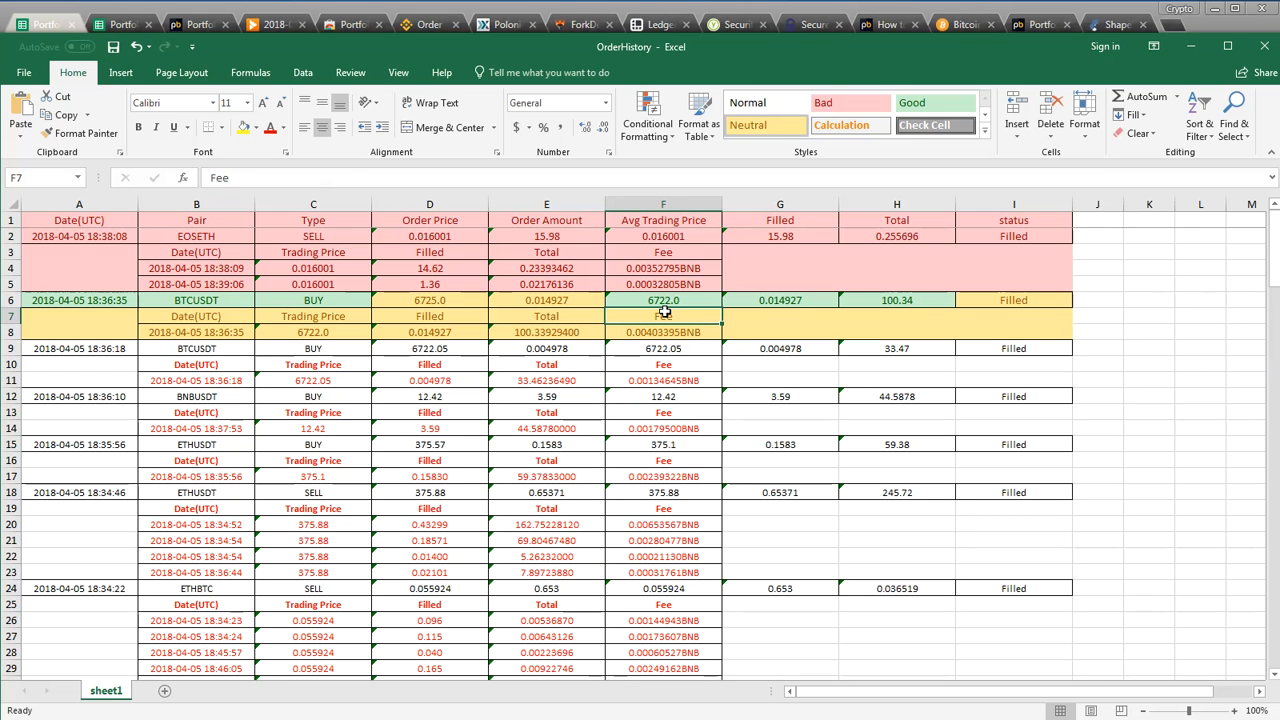
{"action": "left_click", "coordinate": [657, 346]}
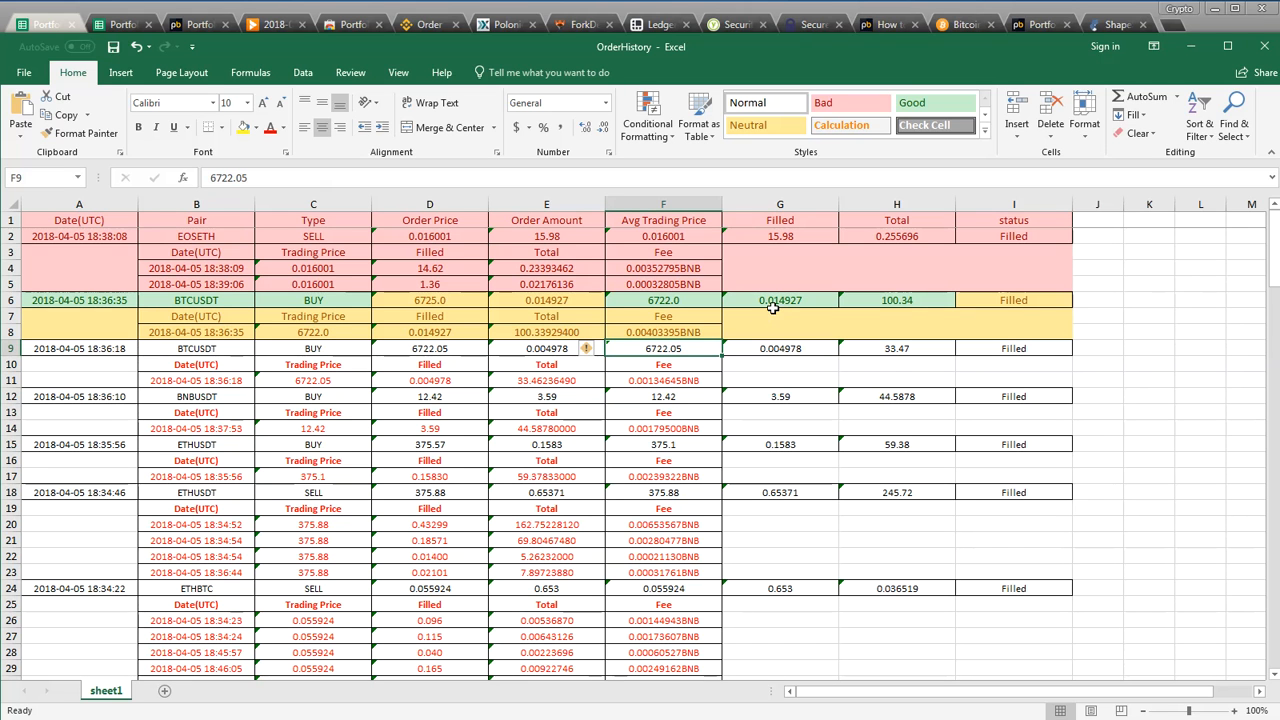
{"action": "left_click", "coordinate": [184, 301]}
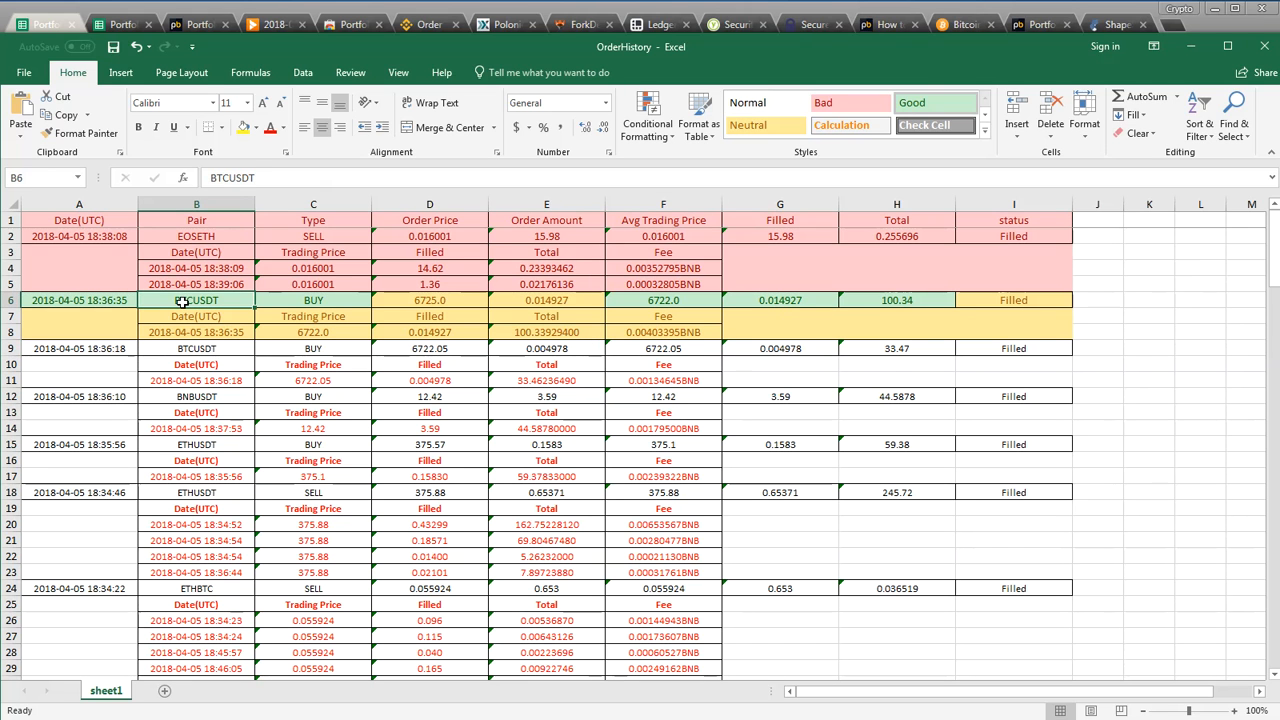
{"action": "left_click", "coordinate": [63, 301]}
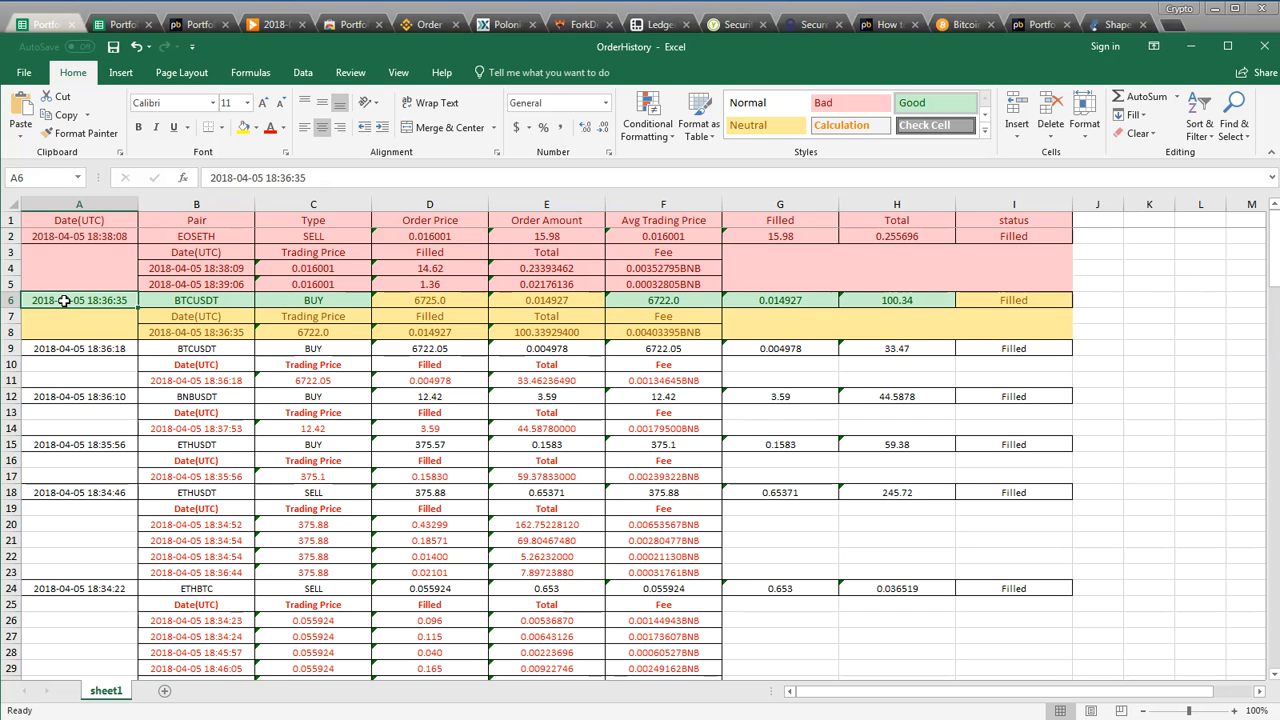
{"action": "left_click", "coordinate": [752, 304]}
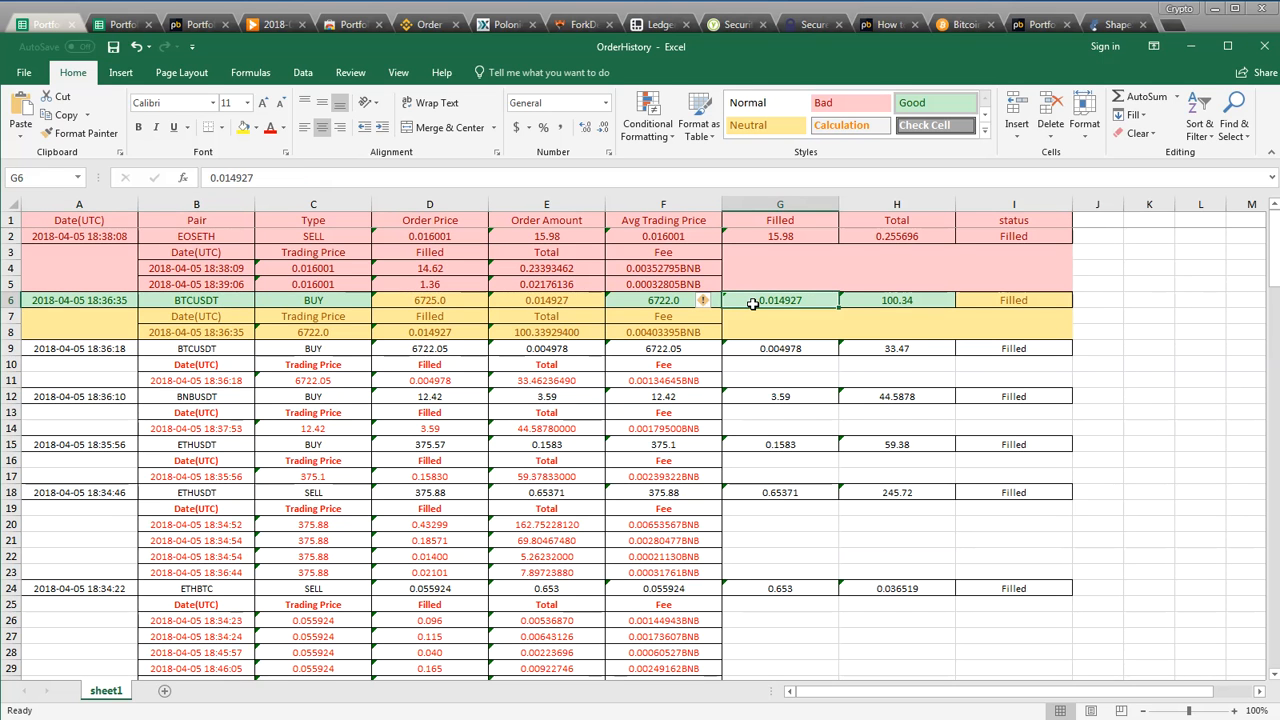
{"action": "left_click", "coordinate": [879, 300]}
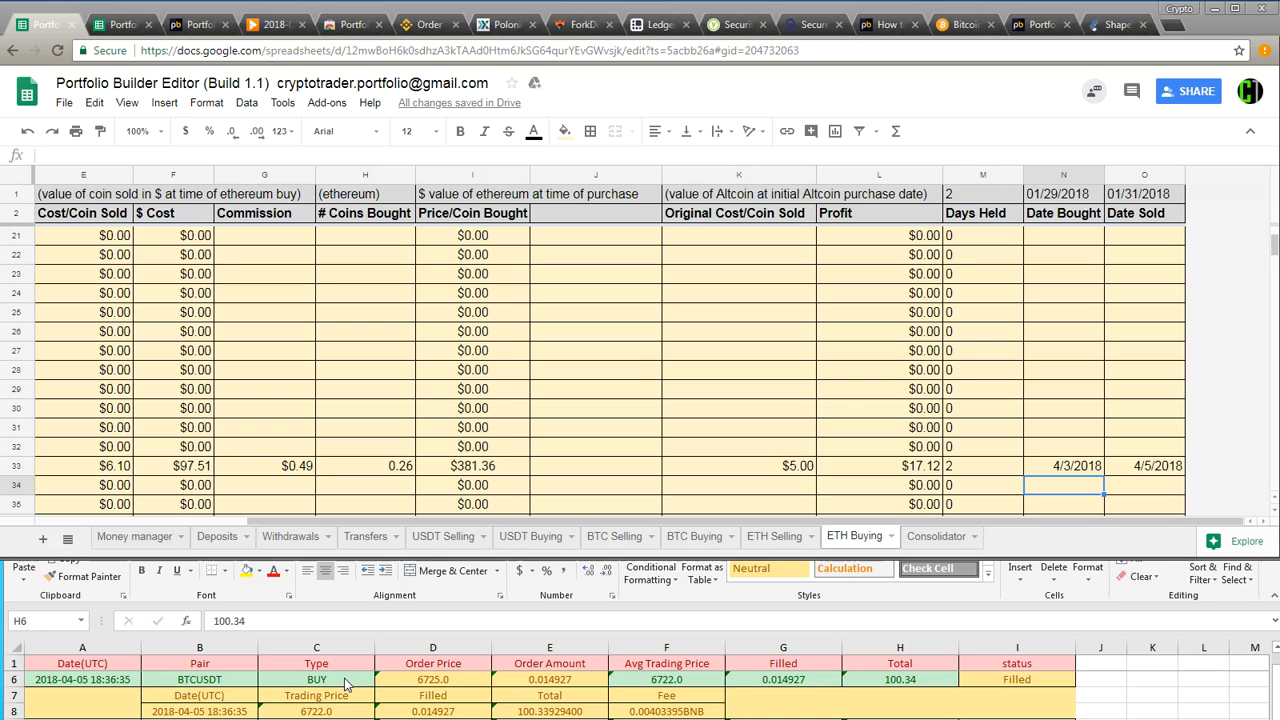
Step: Switch to the portfolio's USDT Selling sheet and enter the BTCUSDT order's Total, 100.34, as # Coins Sold in row 3
{"action": "left_click", "coordinate": [440, 537]}
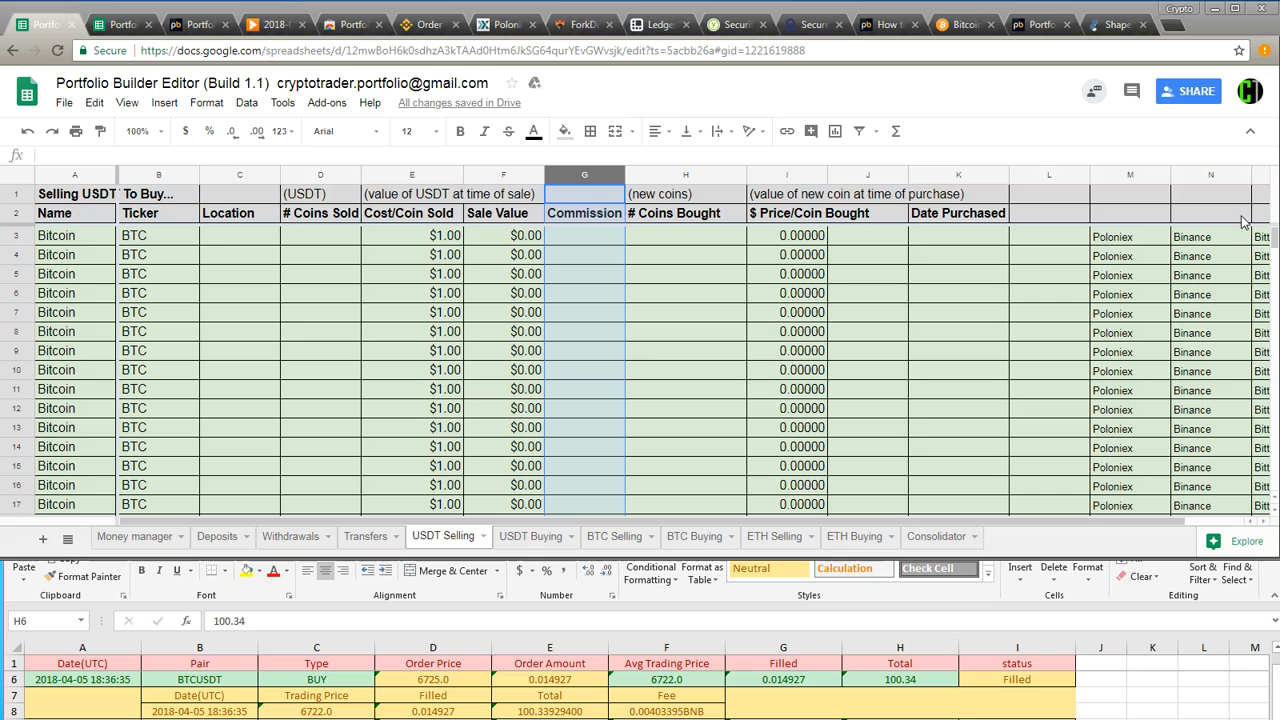
{"action": "left_click", "coordinate": [888, 679]}
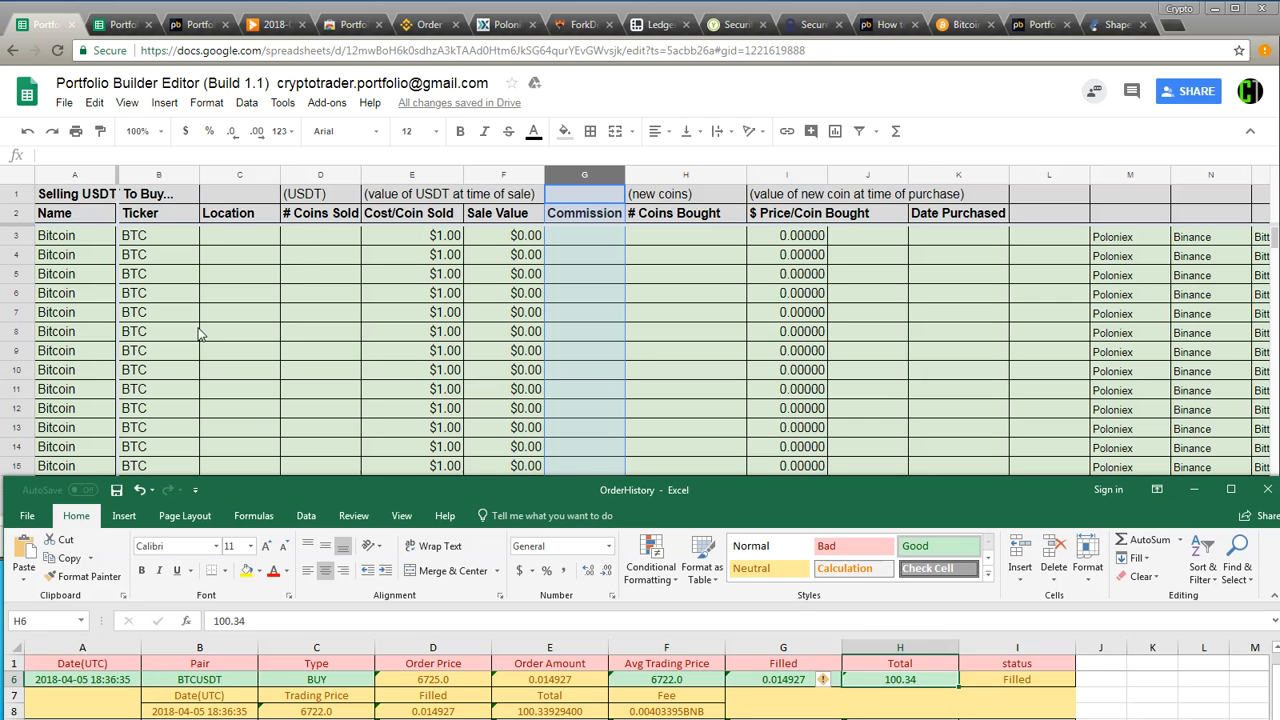
{"action": "left_click", "coordinate": [314, 237]}
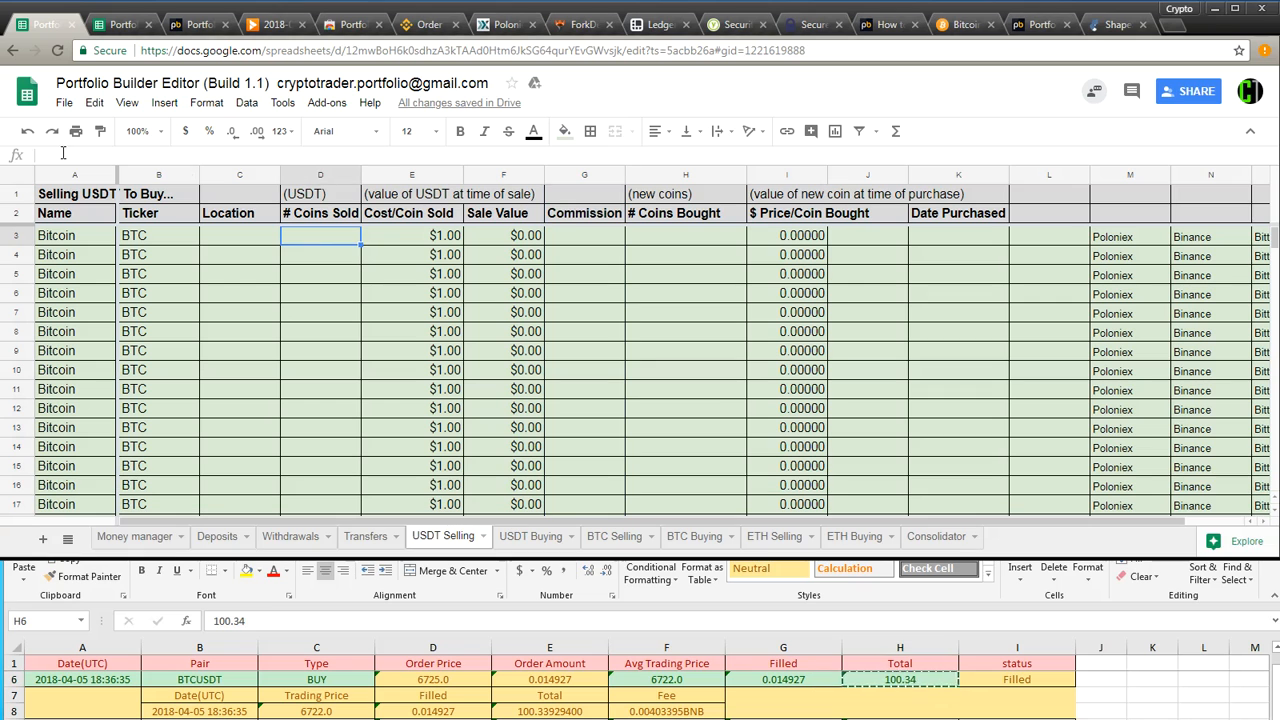
{"action": "type", "text": "100.34"}
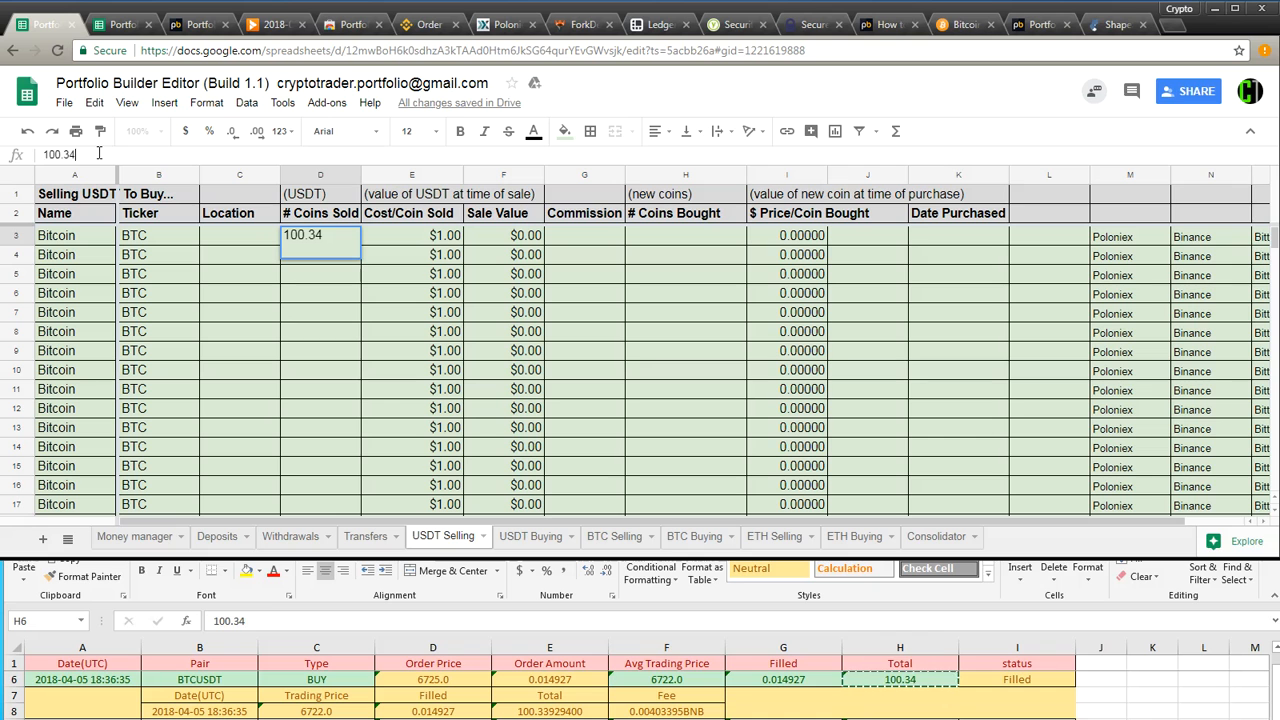
{"action": "key", "text": "Return"}
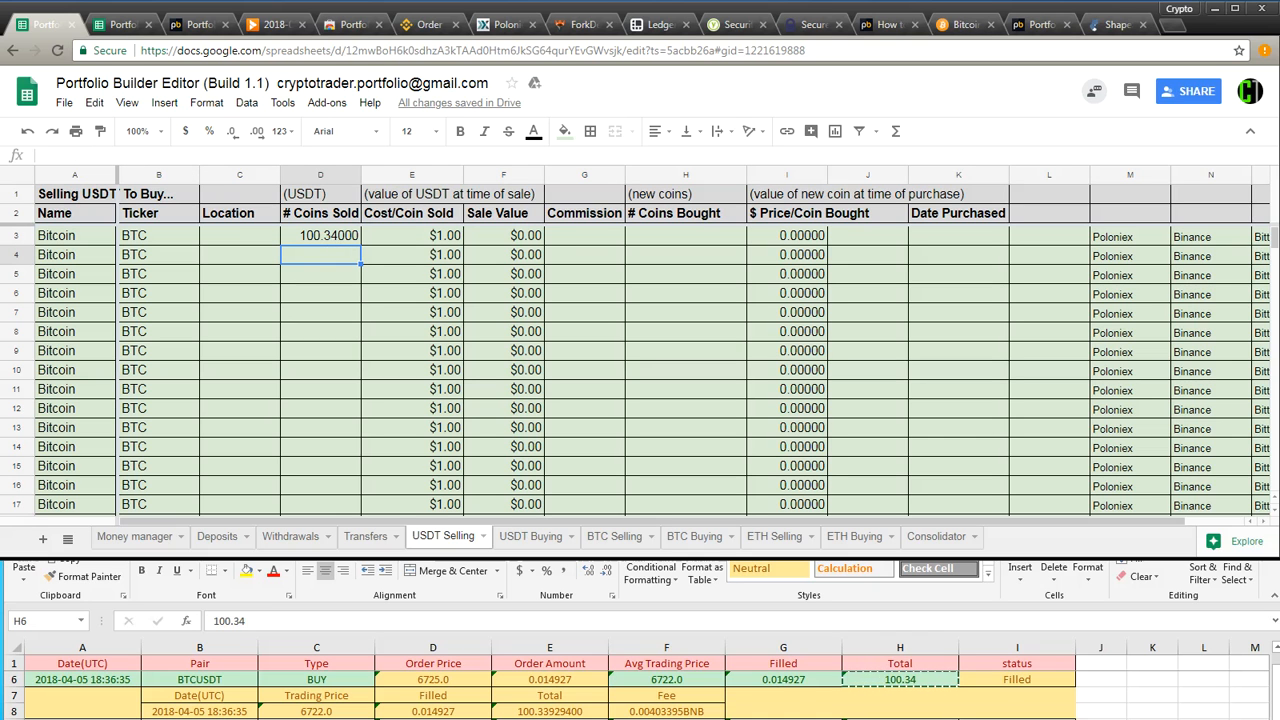
Step: Enter the BTCUSDT order's Filled amount, 0.014927, as # Coins Bought in row 3 of USDT Selling
{"action": "left_click", "coordinate": [783, 678]}
{"action": "left_click", "coordinate": [783, 678]}
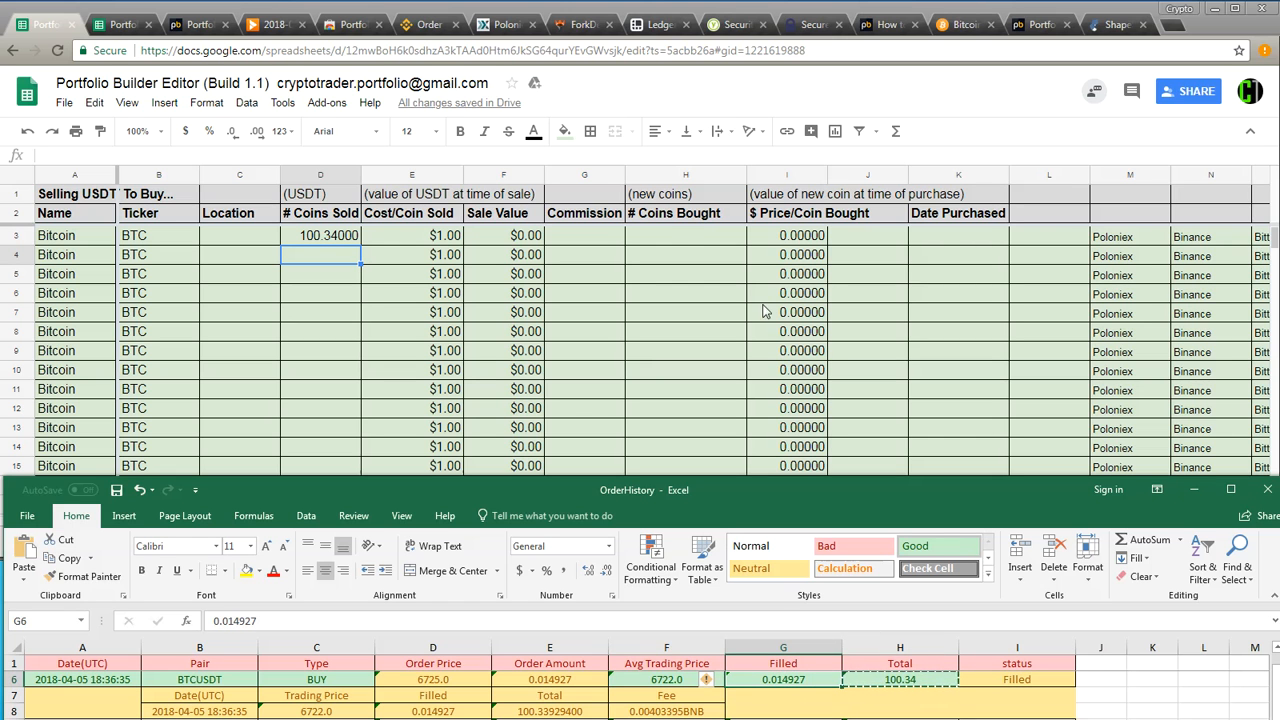
{"action": "left_click", "coordinate": [665, 233]}
{"action": "type", "text": "0.014927"}
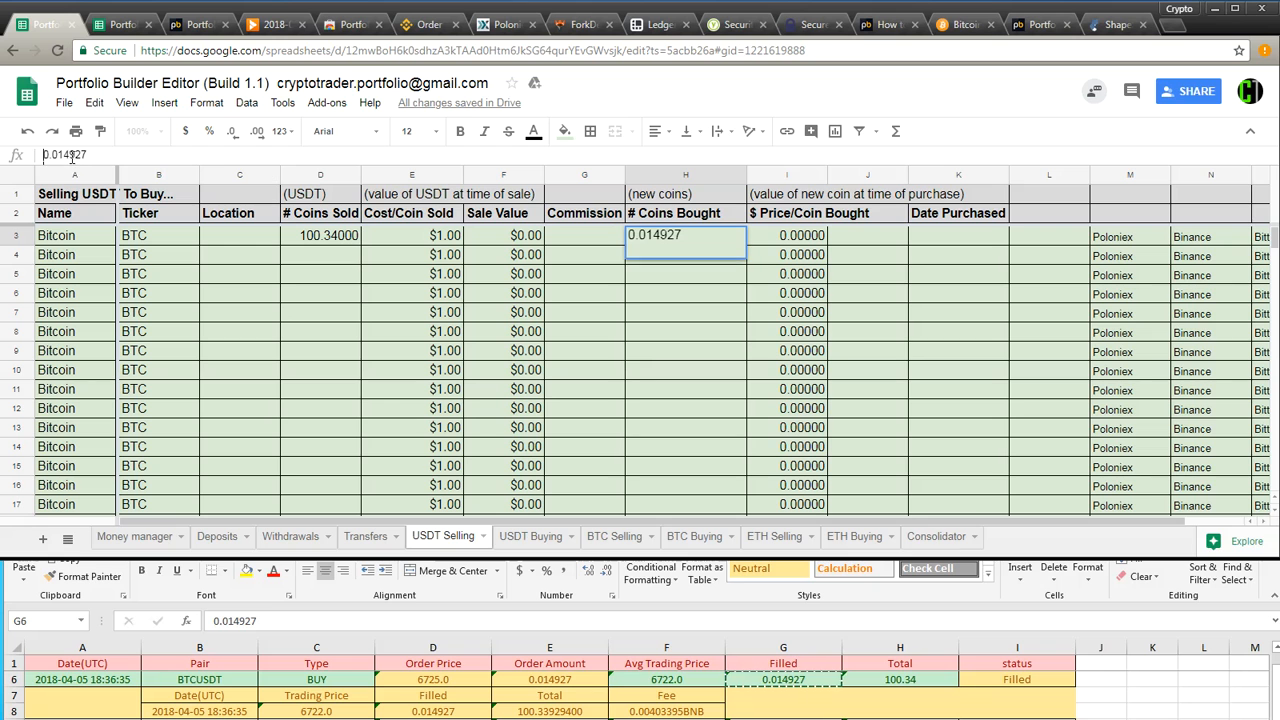
{"action": "key", "text": "Return"}
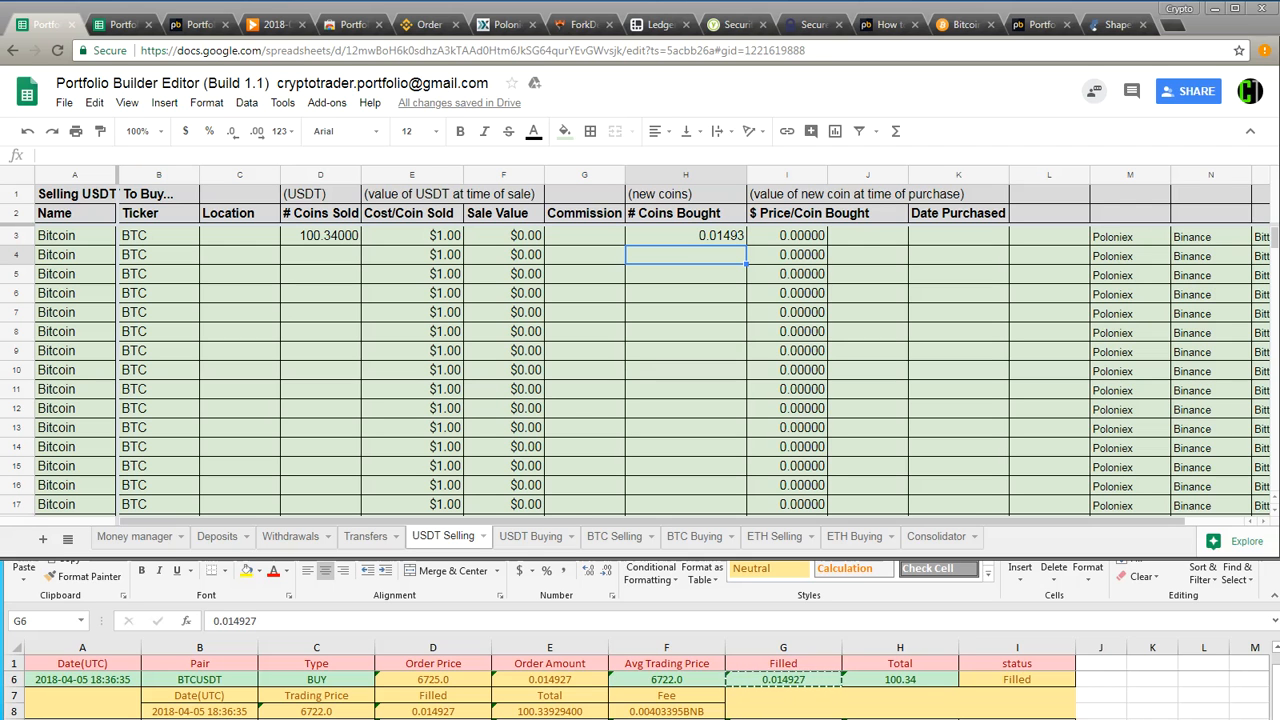
Step: Set row 3's Commission to 0 and $ Price/Coin Bought to 6722.0, ending on its Date Purchased cell
{"action": "left_click", "coordinate": [595, 237]}
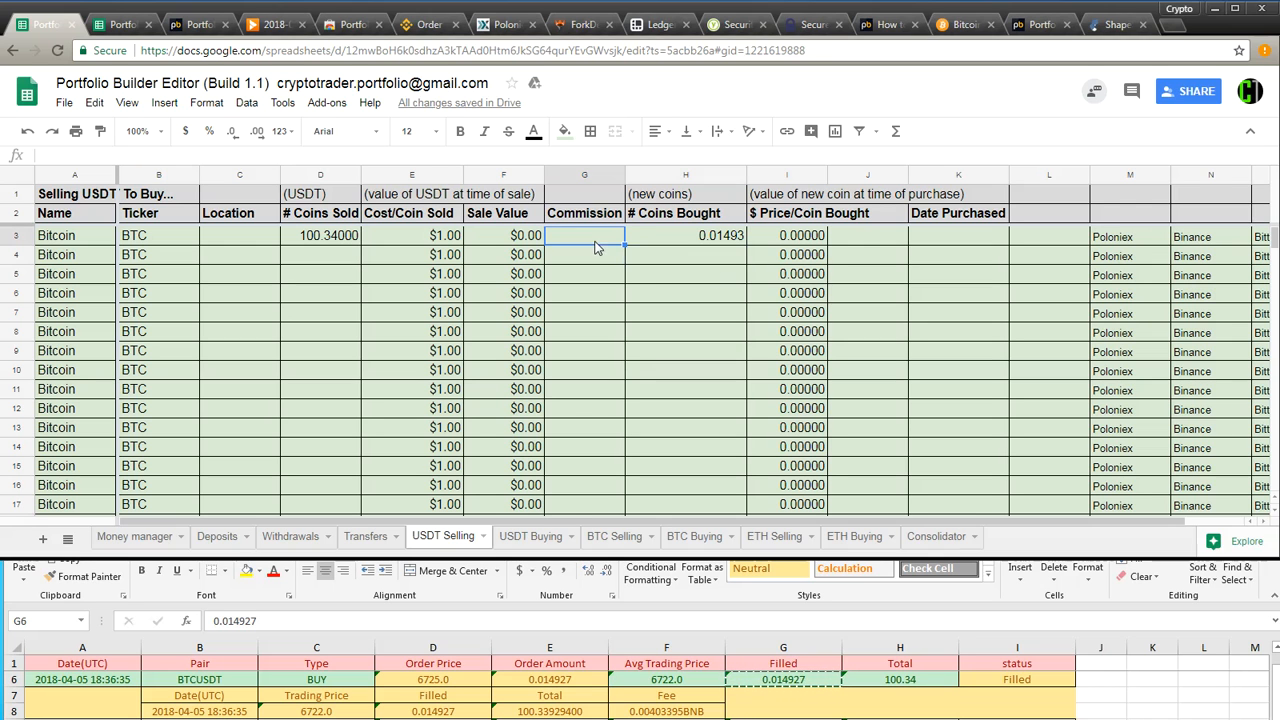
{"action": "type", "text": "0"}
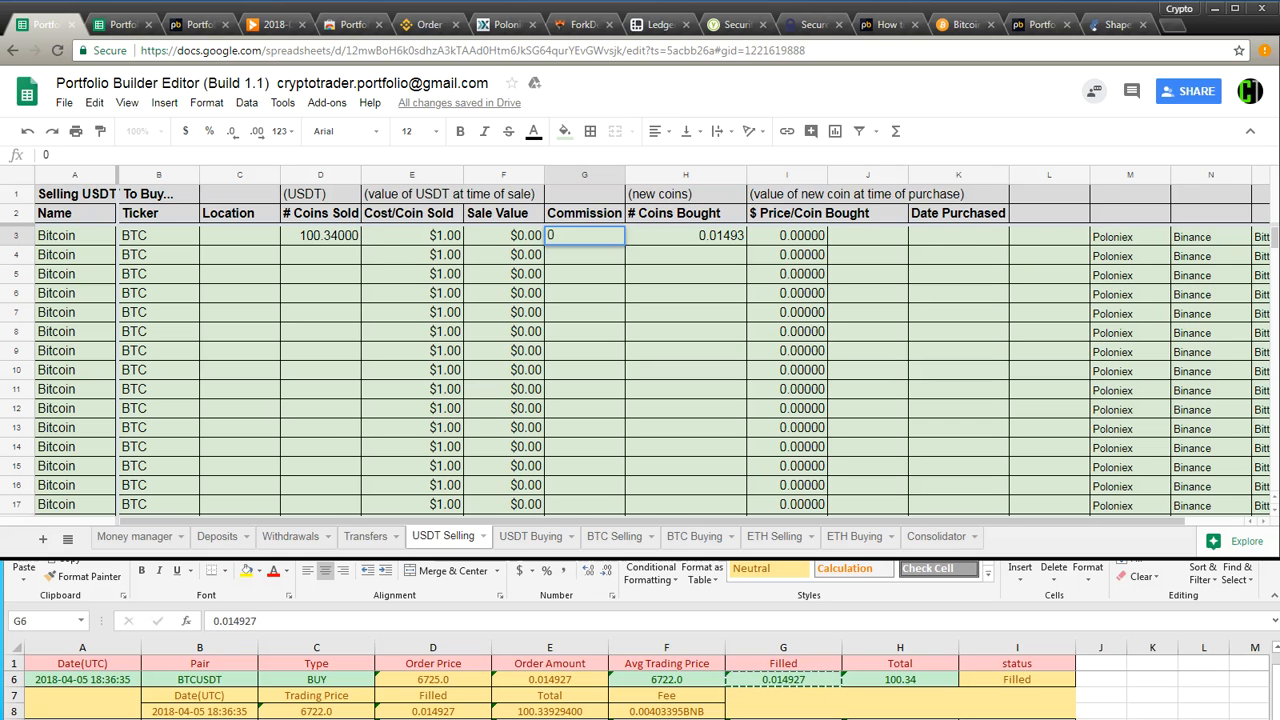
{"action": "left_click", "coordinate": [664, 679]}
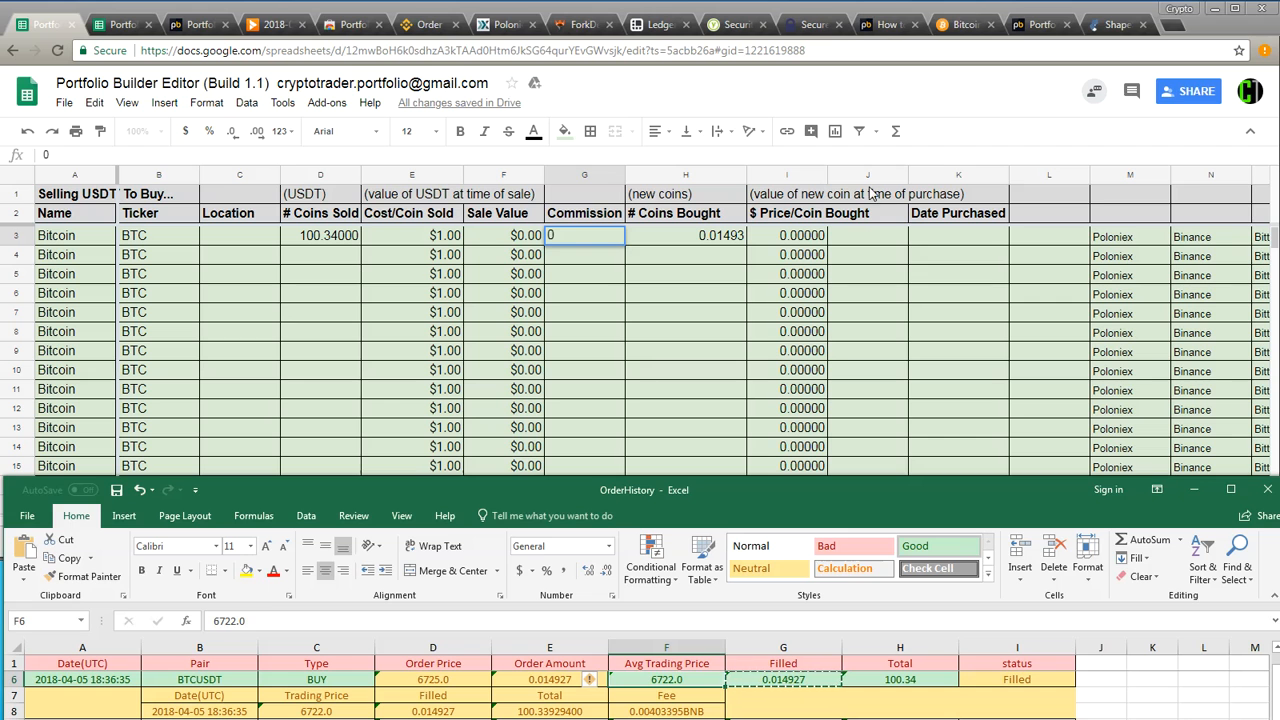
{"action": "left_click", "coordinate": [820, 237]}
{"action": "double_click", "coordinate": [806, 242]}
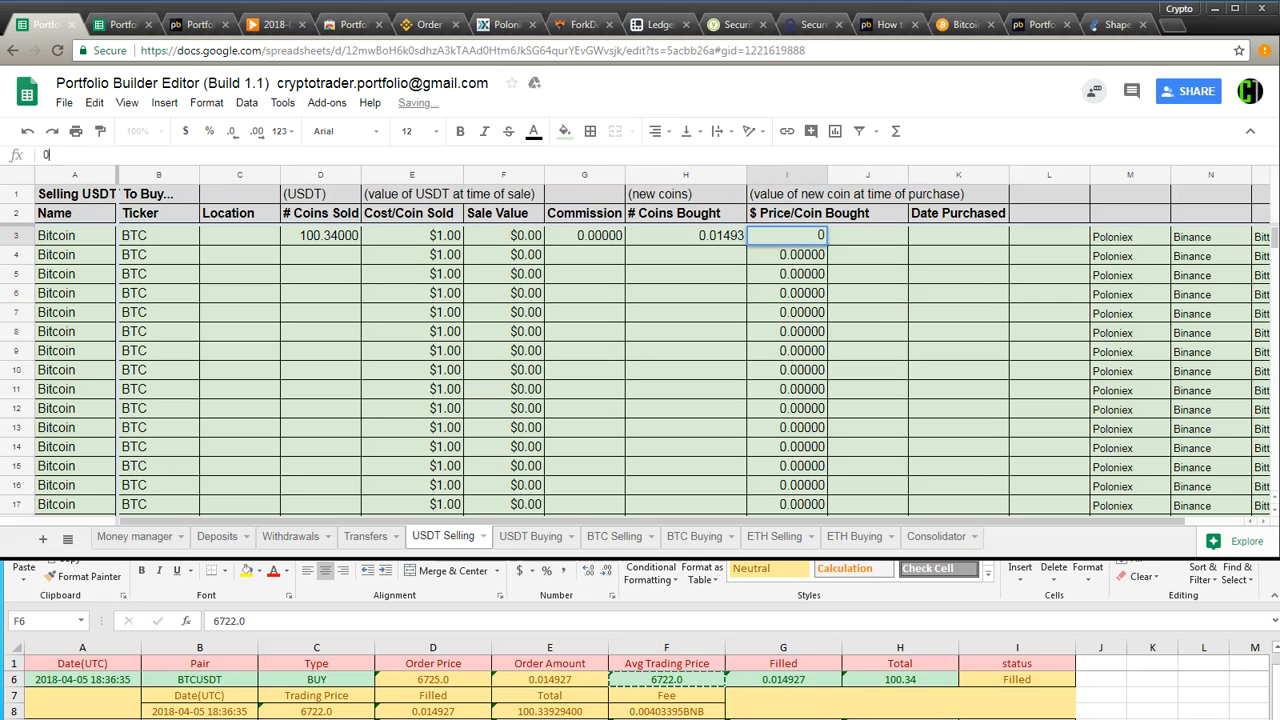
{"action": "type", "text": "6722.0"}
{"action": "key", "text": "Return"}
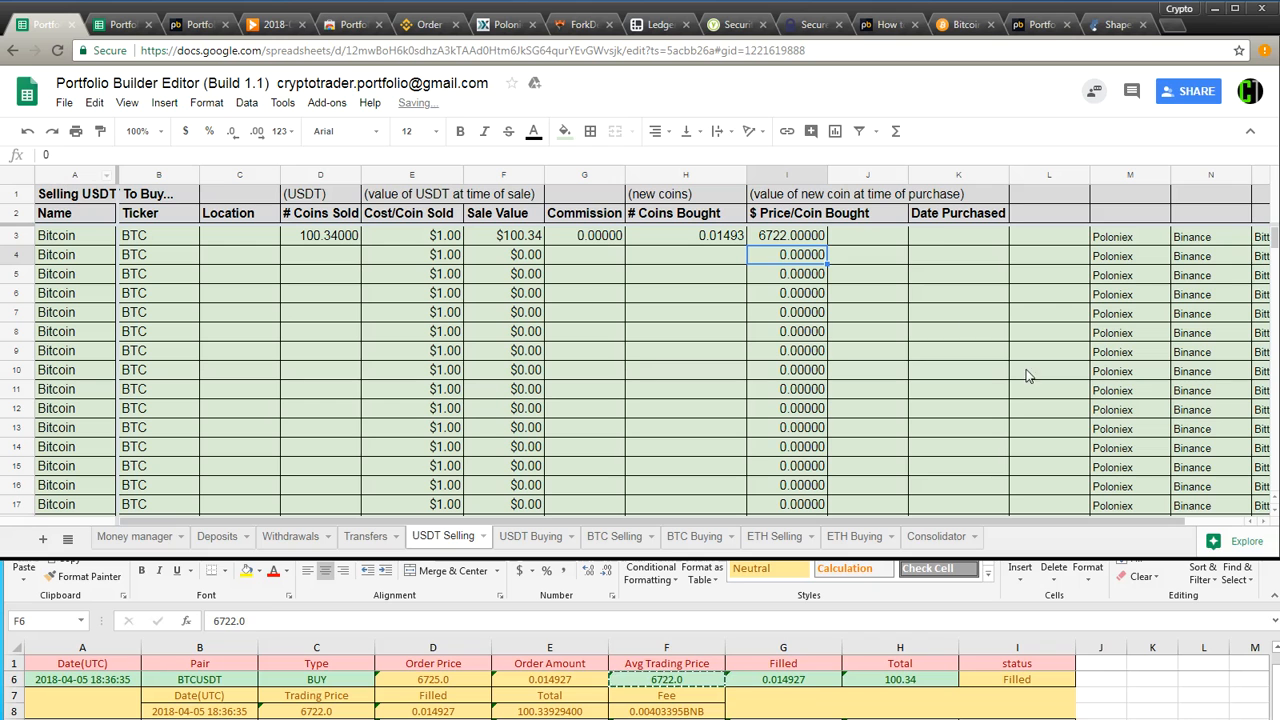
{"action": "left_click", "coordinate": [953, 237]}
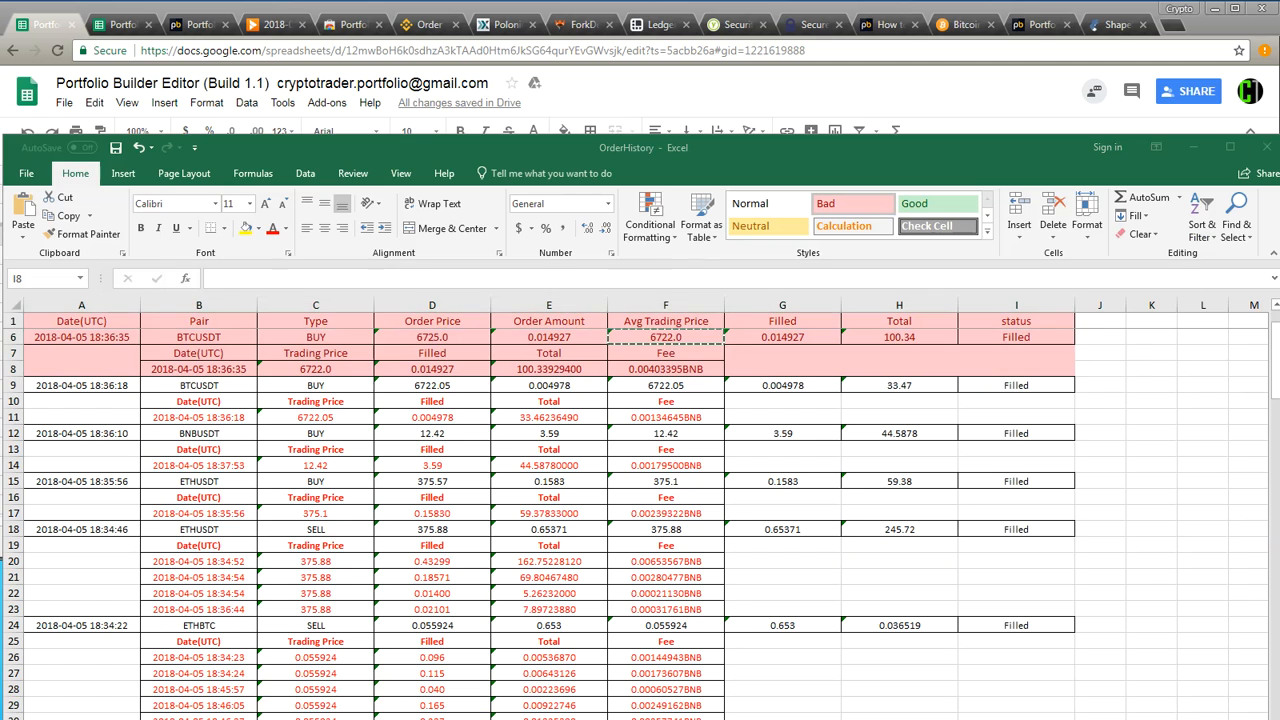
Step: Apply the Bad cell style to the second BTCUSDT order, A9:I11, in the OrderHistory workbook
{"action": "left_click", "coordinate": [239, 426]}
{"action": "left_click", "coordinate": [213, 384]}
{"action": "left_click_drag", "start_coordinate": [77, 388], "coordinate": [1050, 418]}
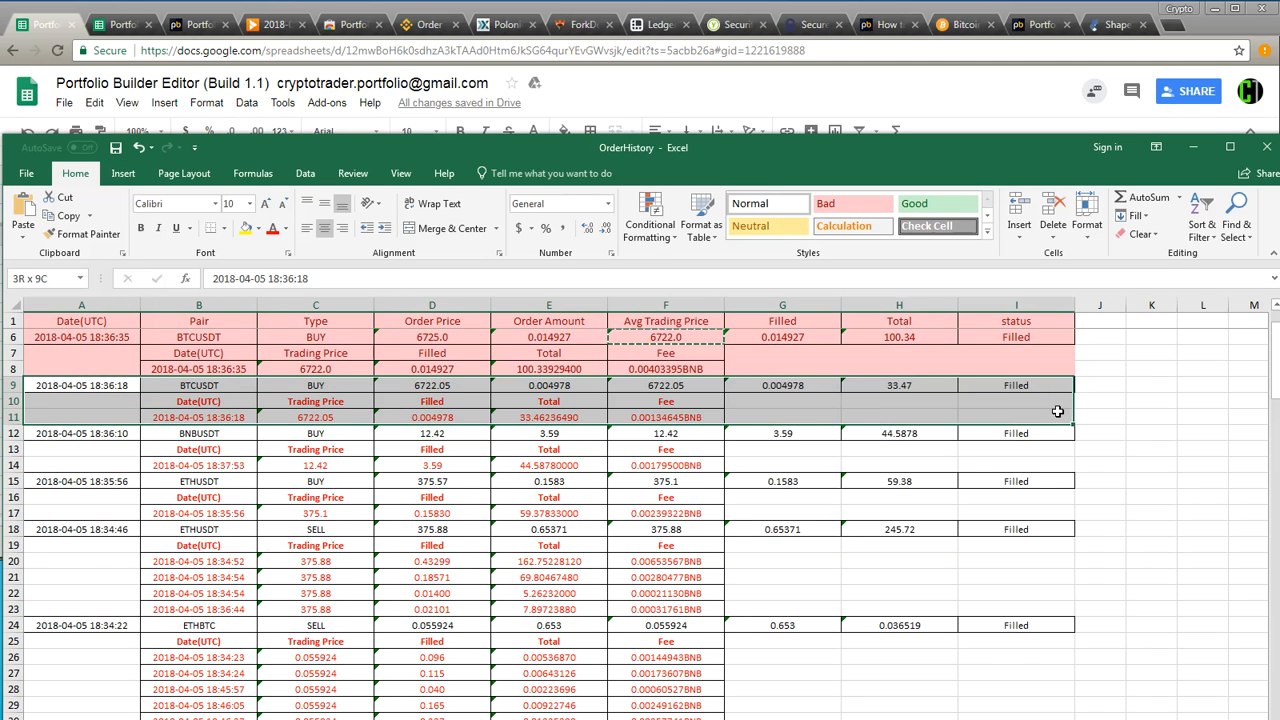
{"action": "left_click", "coordinate": [853, 207]}
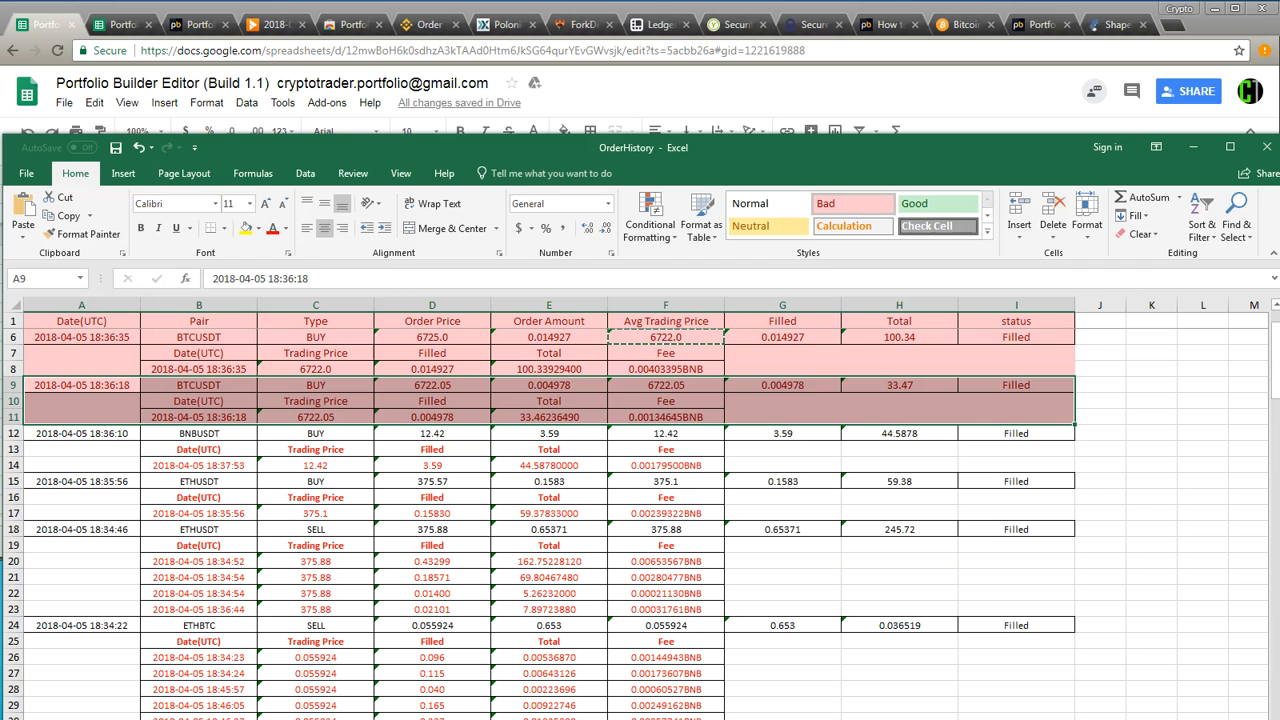
Step: Review the BNBUSDT order's Pair, Filled, Total and Avg Trading Price, and apply the Bad cell style to A12:I14
{"action": "left_click", "coordinate": [181, 453]}
{"action": "scroll", "coordinate": [254, 480], "scroll_direction": "down", "scroll_amount": 1}
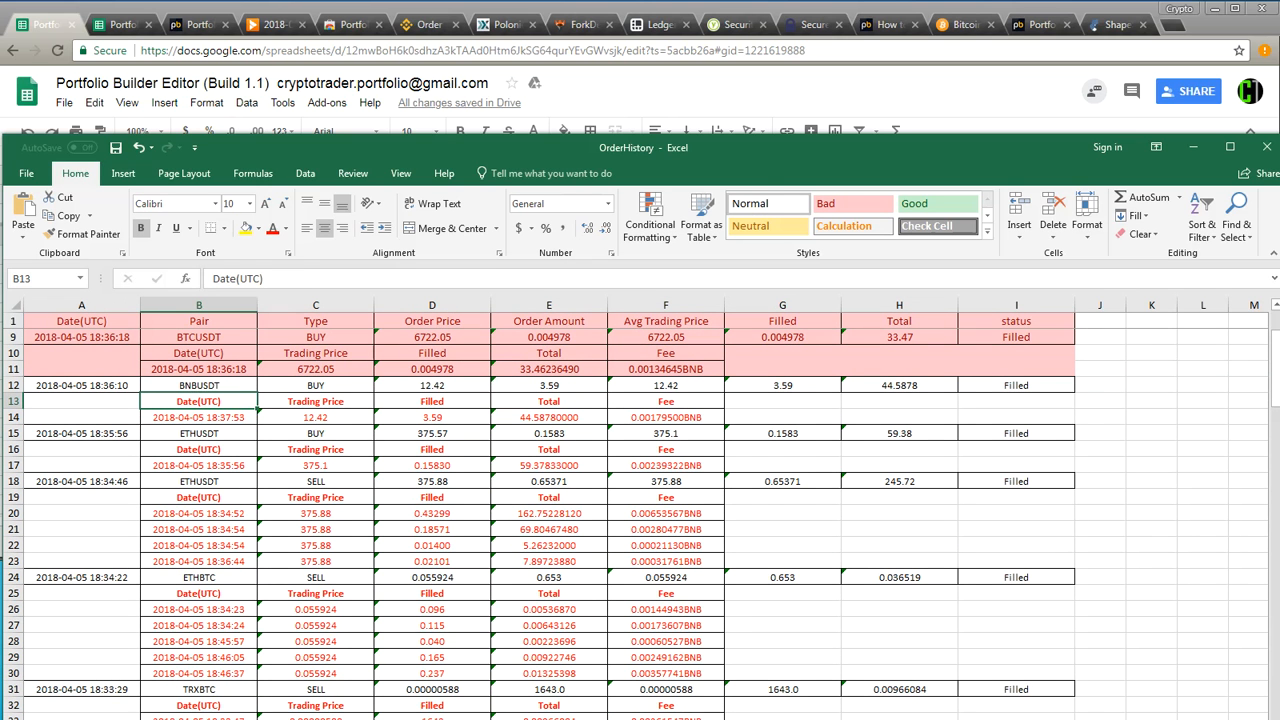
{"action": "left_click", "coordinate": [204, 385]}
{"action": "left_click", "coordinate": [782, 394]}
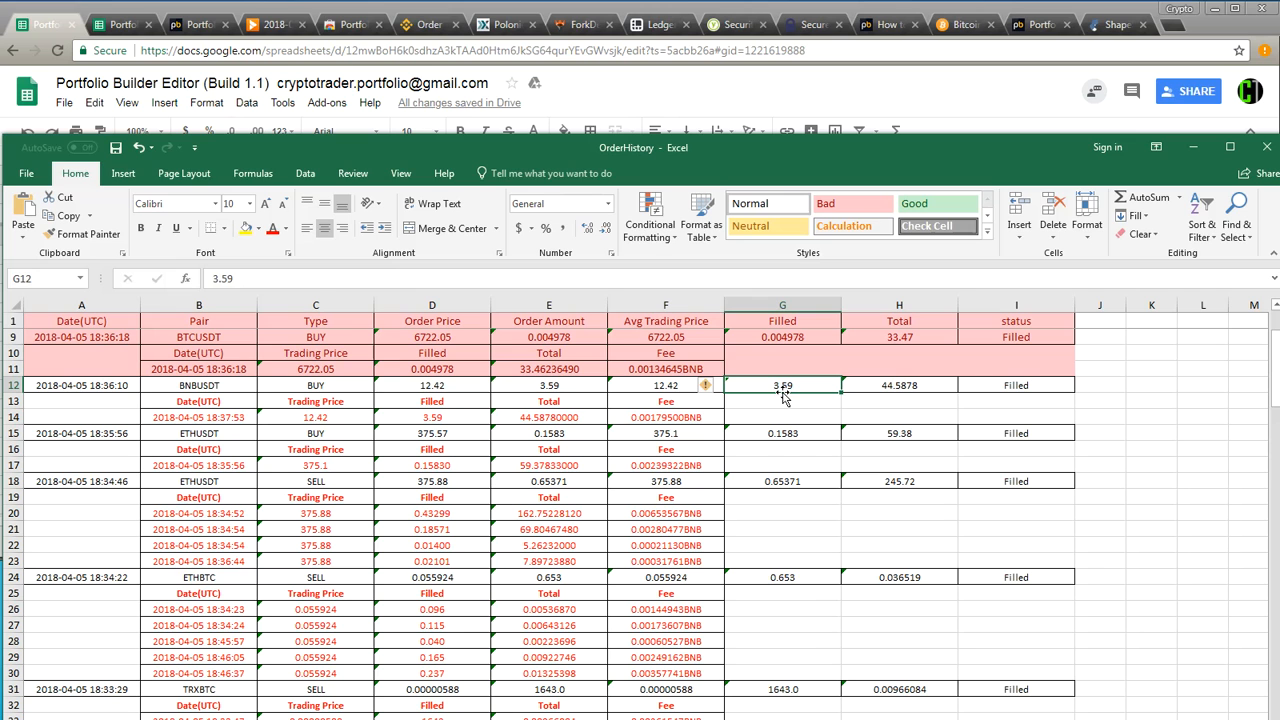
{"action": "left_click", "coordinate": [876, 386]}
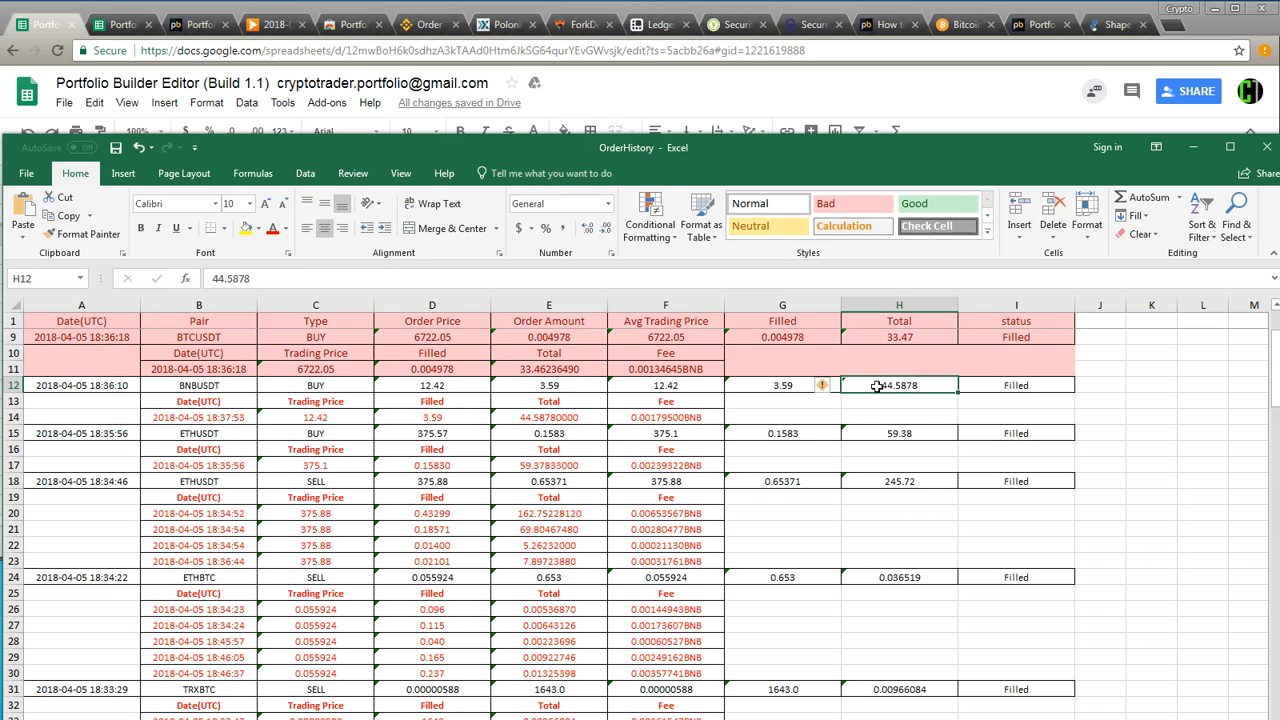
{"action": "left_click", "coordinate": [677, 388]}
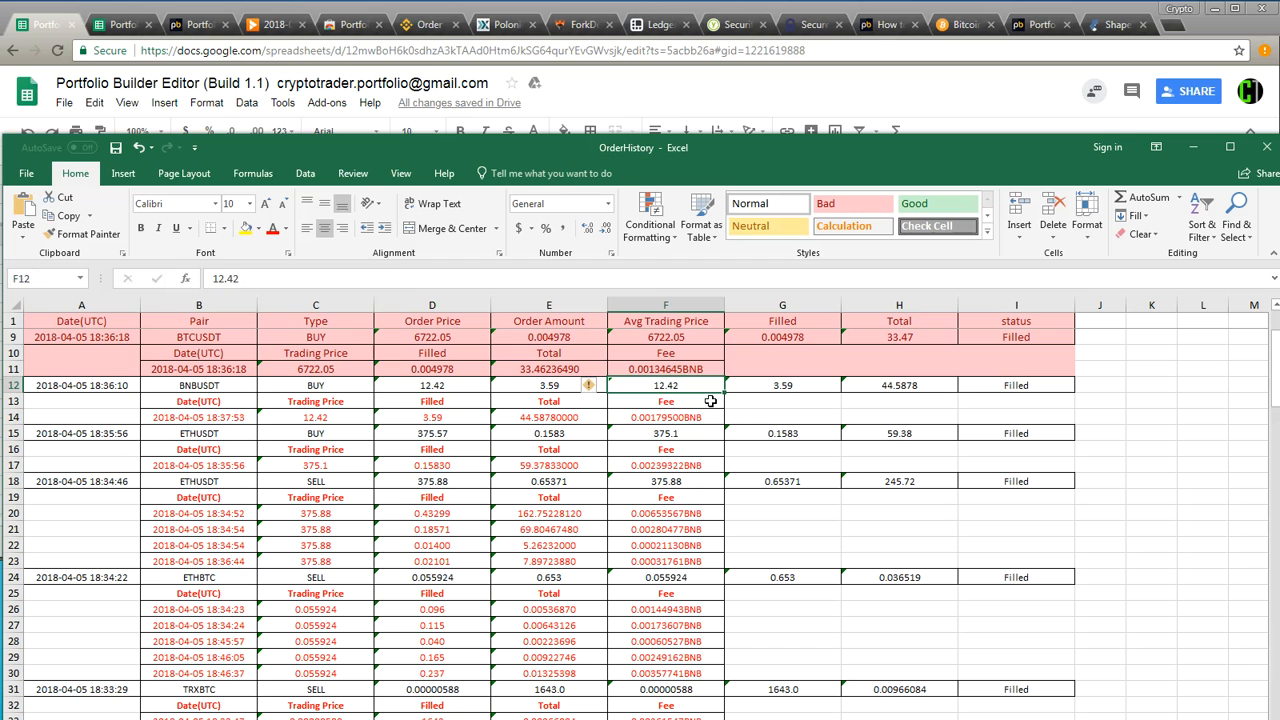
{"action": "left_click", "coordinate": [82, 386]}
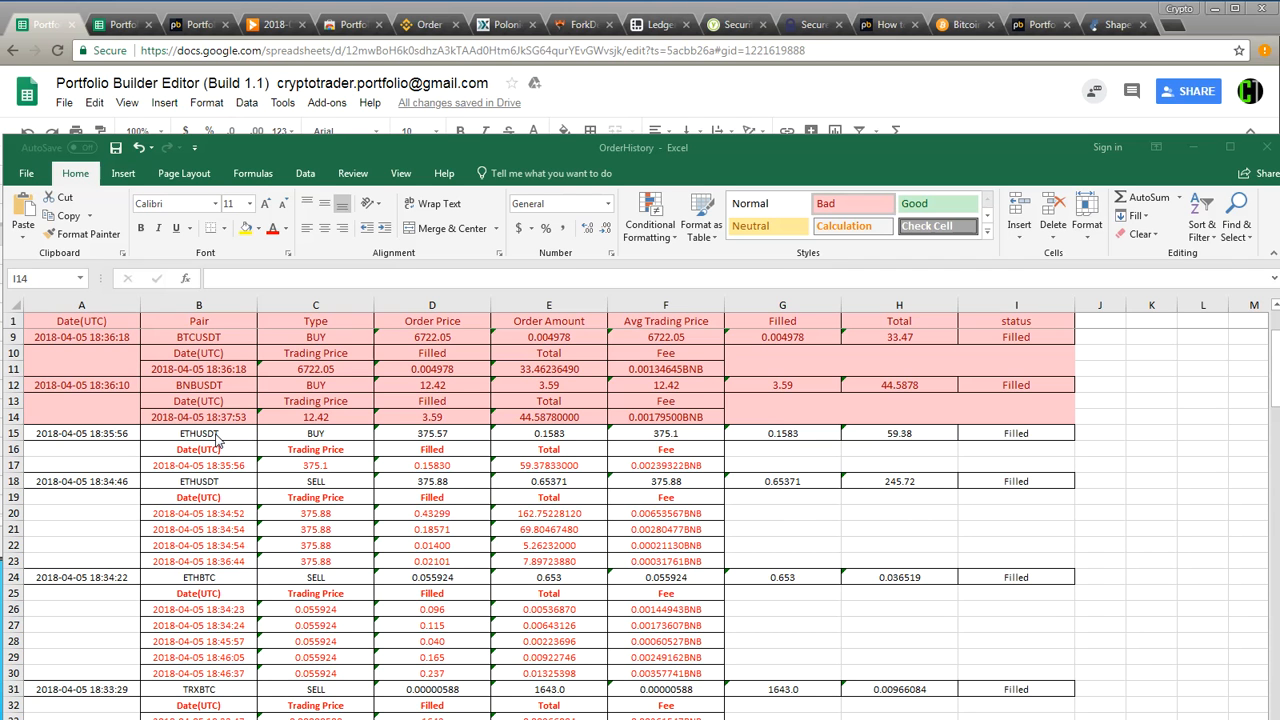
Step: Review the ETHUSDT buy order's Pair, Filled, Total and Avg Trading Price, and apply the Bad cell style to A15:I17
{"action": "left_click", "coordinate": [216, 434]}
{"action": "left_click", "coordinate": [216, 434]}
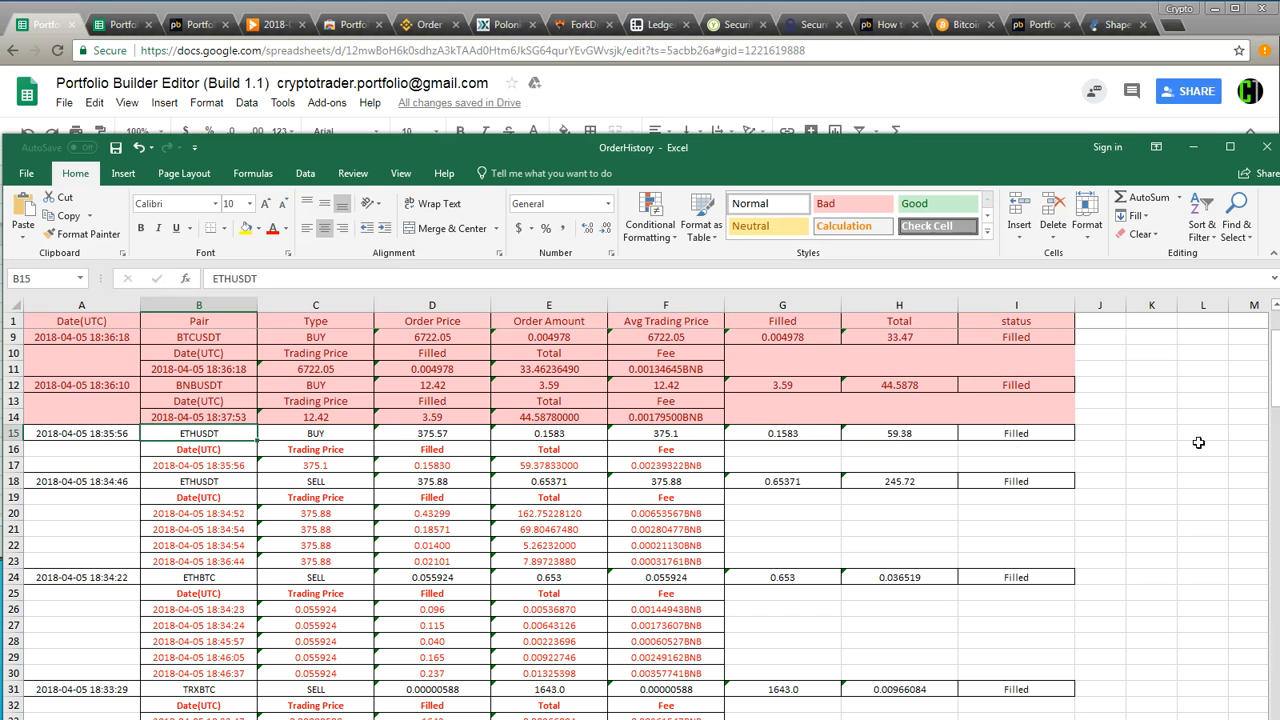
{"action": "left_click", "coordinate": [803, 439]}
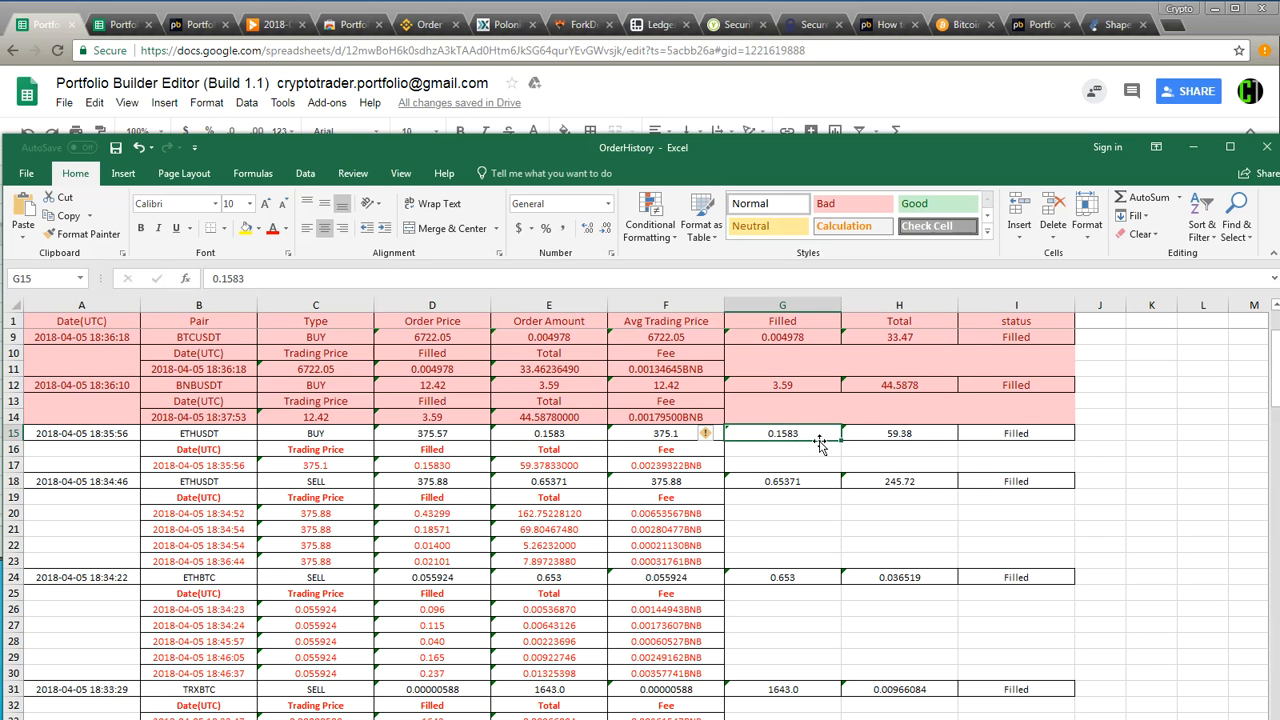
{"action": "left_click", "coordinate": [911, 434]}
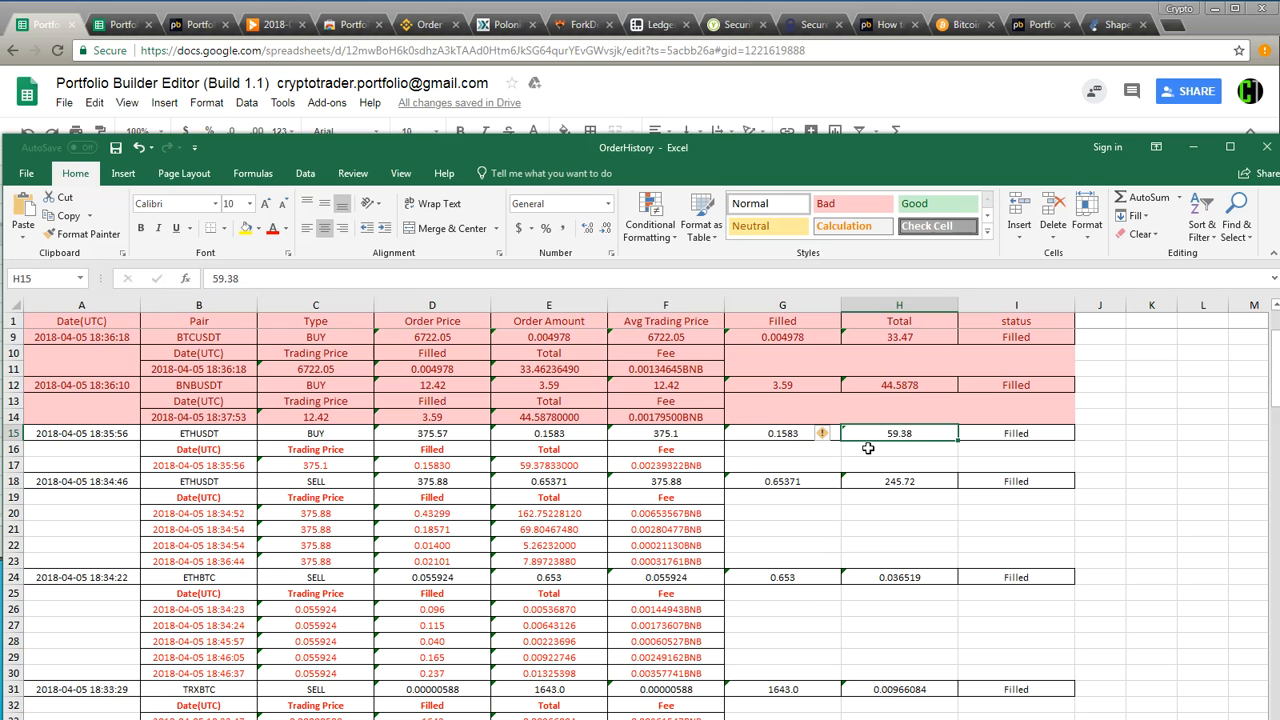
{"action": "left_click", "coordinate": [669, 434]}
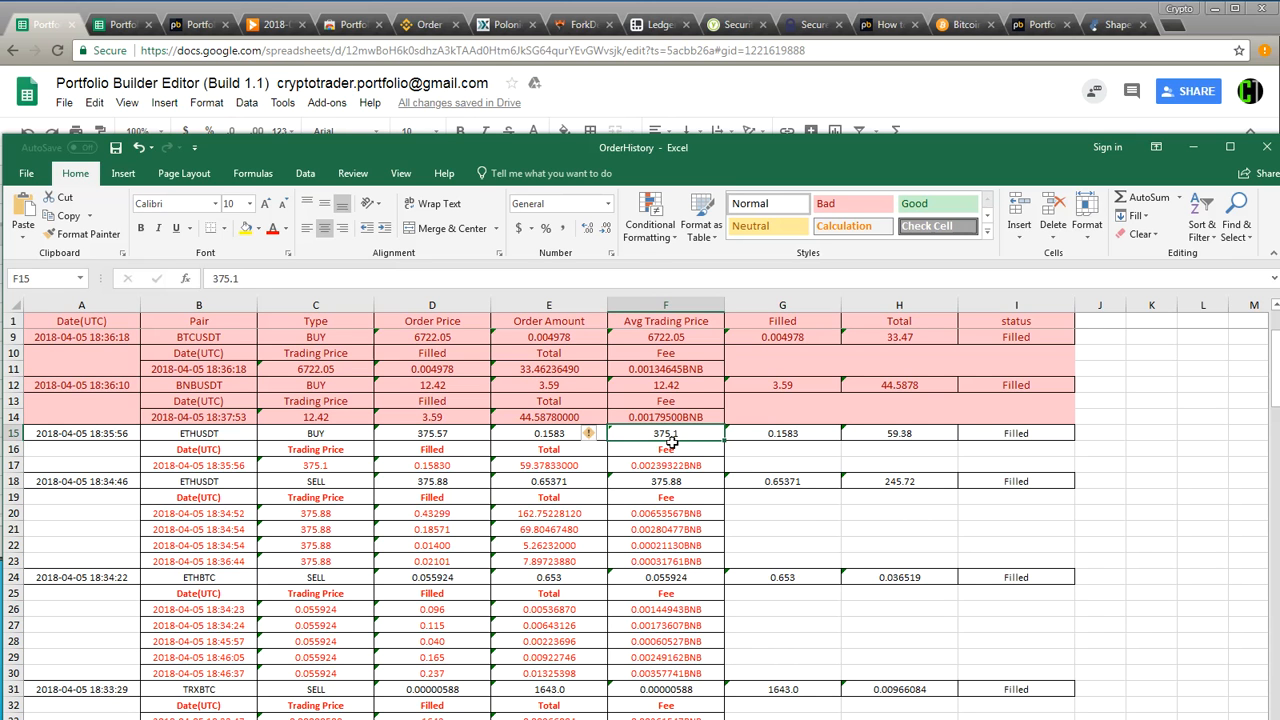
{"action": "left_click_drag", "start_coordinate": [1005, 465], "coordinate": [40, 433]}
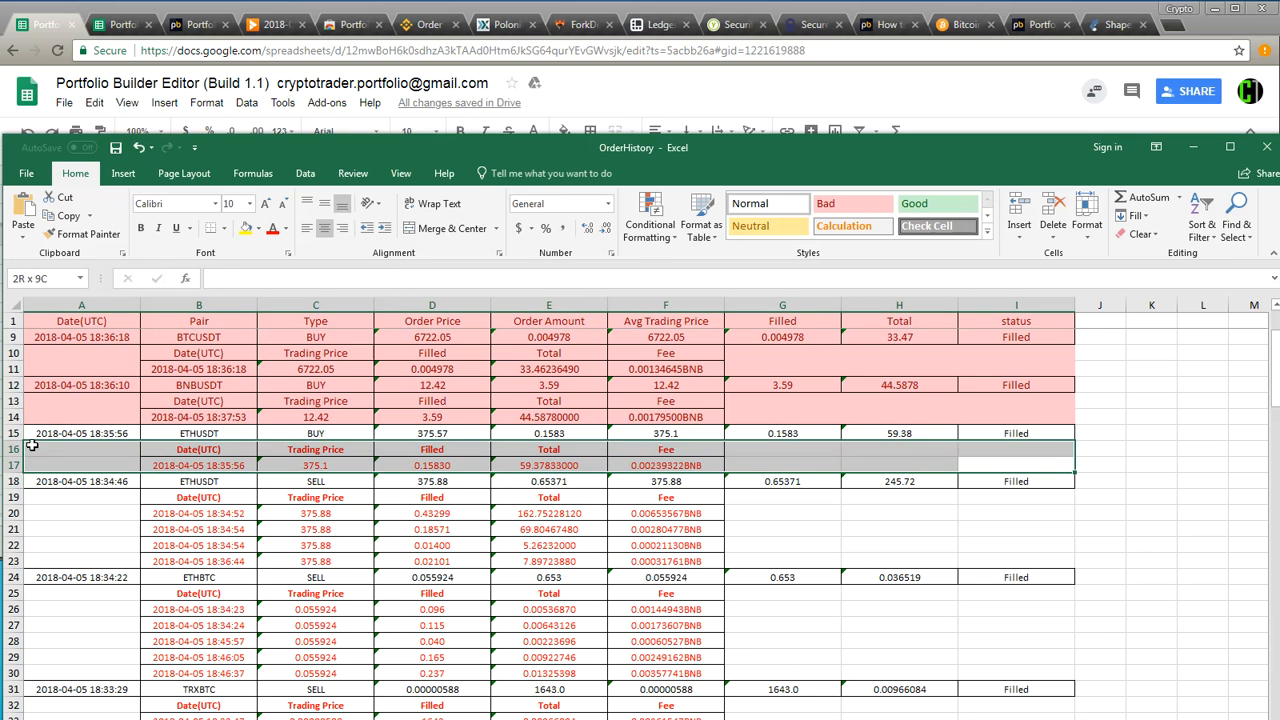
{"action": "left_click", "coordinate": [826, 204]}
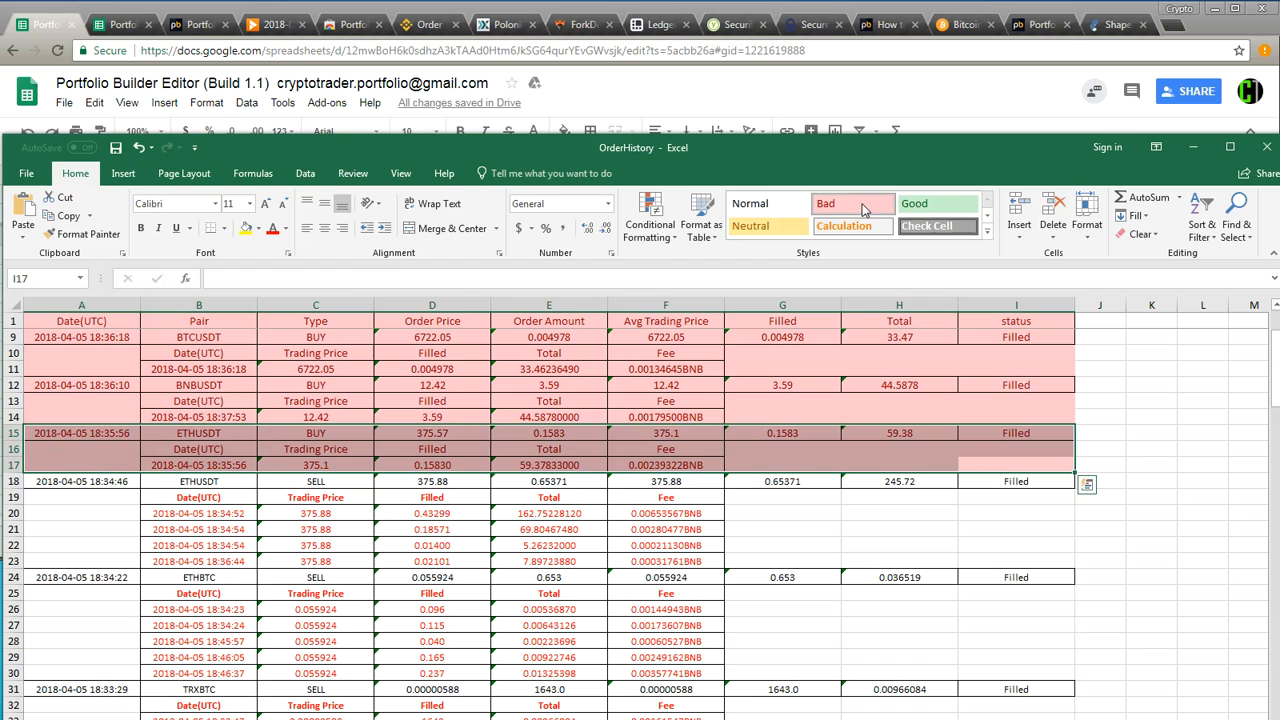
Step: Apply the Neutral cell style to the ETHUSDT sell order, A18:I23, in the OrderHistory workbook
{"action": "left_click", "coordinate": [406, 481]}
{"action": "scroll", "coordinate": [408, 481], "scroll_direction": "down", "scroll_amount": 2}
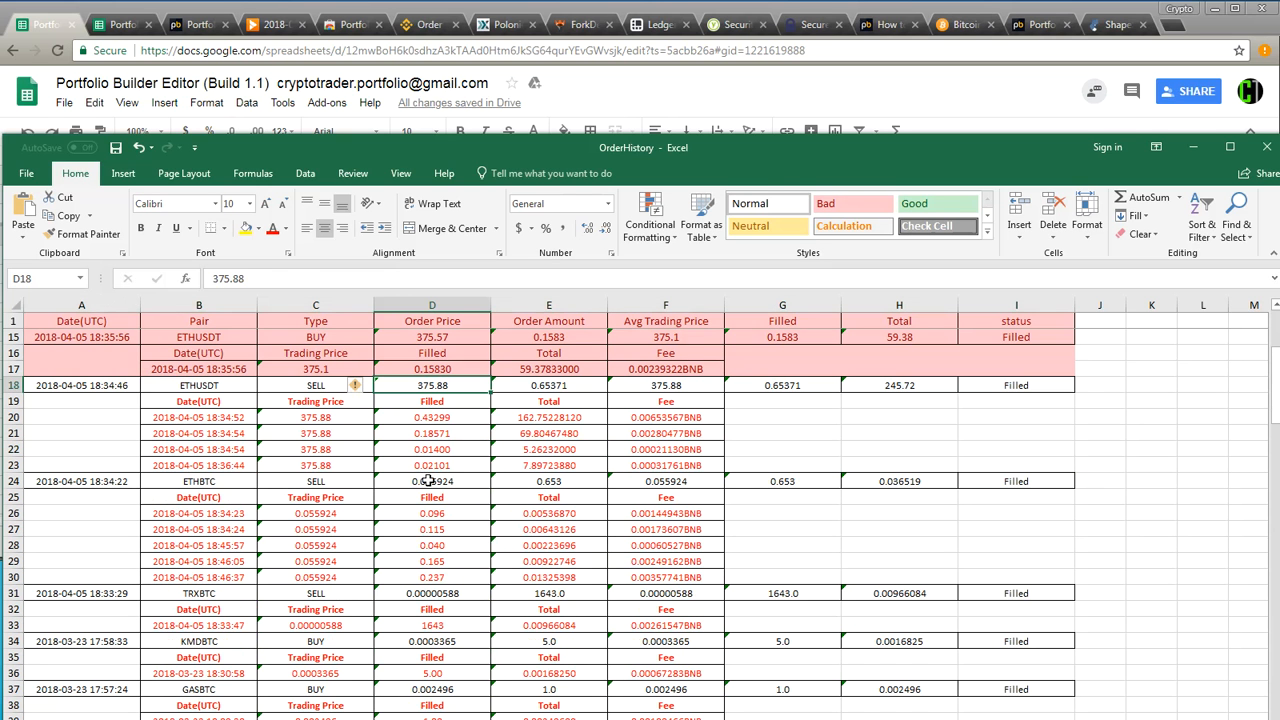
{"action": "left_click", "coordinate": [172, 389]}
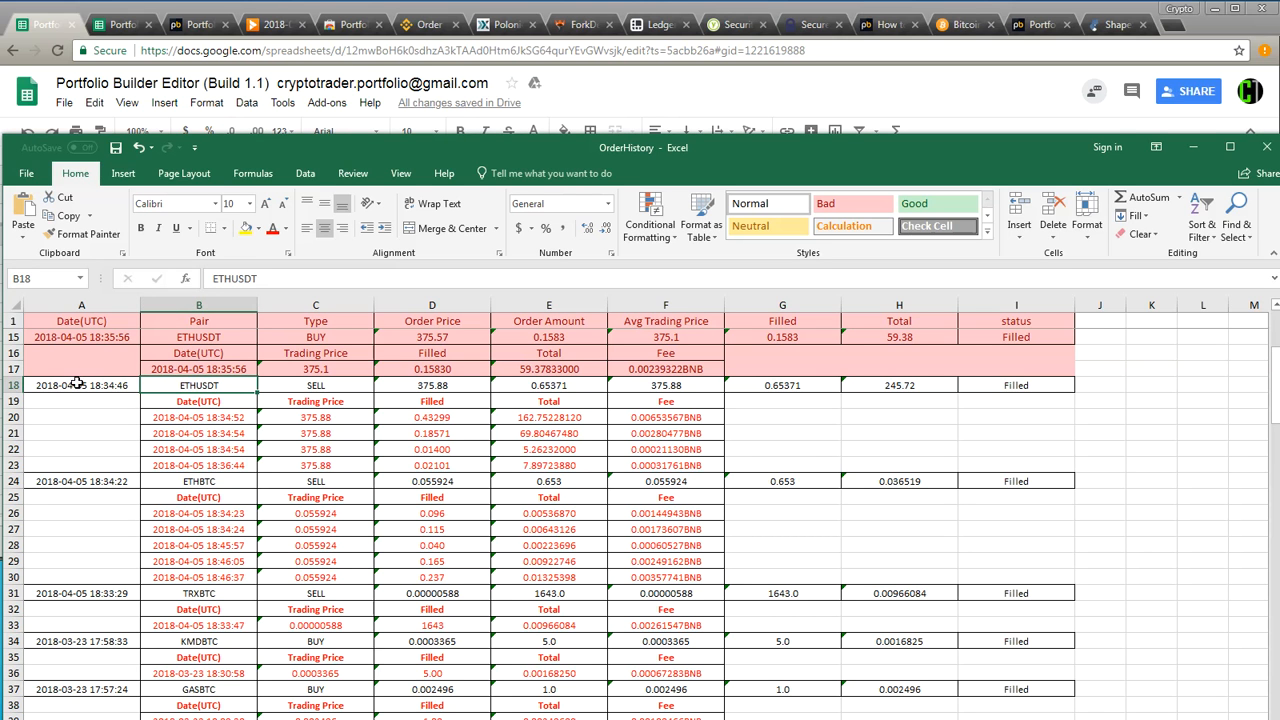
{"action": "left_click_drag", "start_coordinate": [91, 386], "coordinate": [908, 462]}
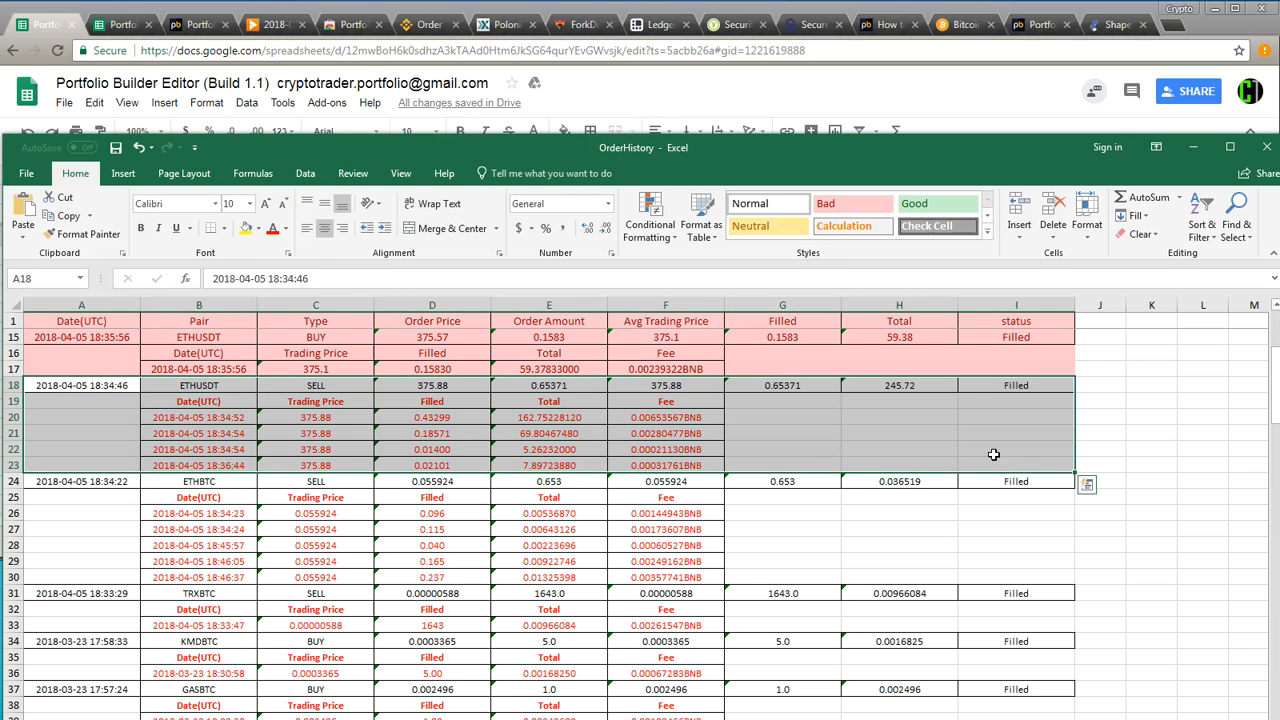
{"action": "left_click", "coordinate": [791, 227]}
Step: Apply the Good cell style to the ETHUSDT sell order's Filled and Total, G18:H18, and its date, pair and type, A18:C18
{"action": "left_click", "coordinate": [835, 387]}
{"action": "left_click_drag", "start_coordinate": [903, 389], "coordinate": [789, 385]}
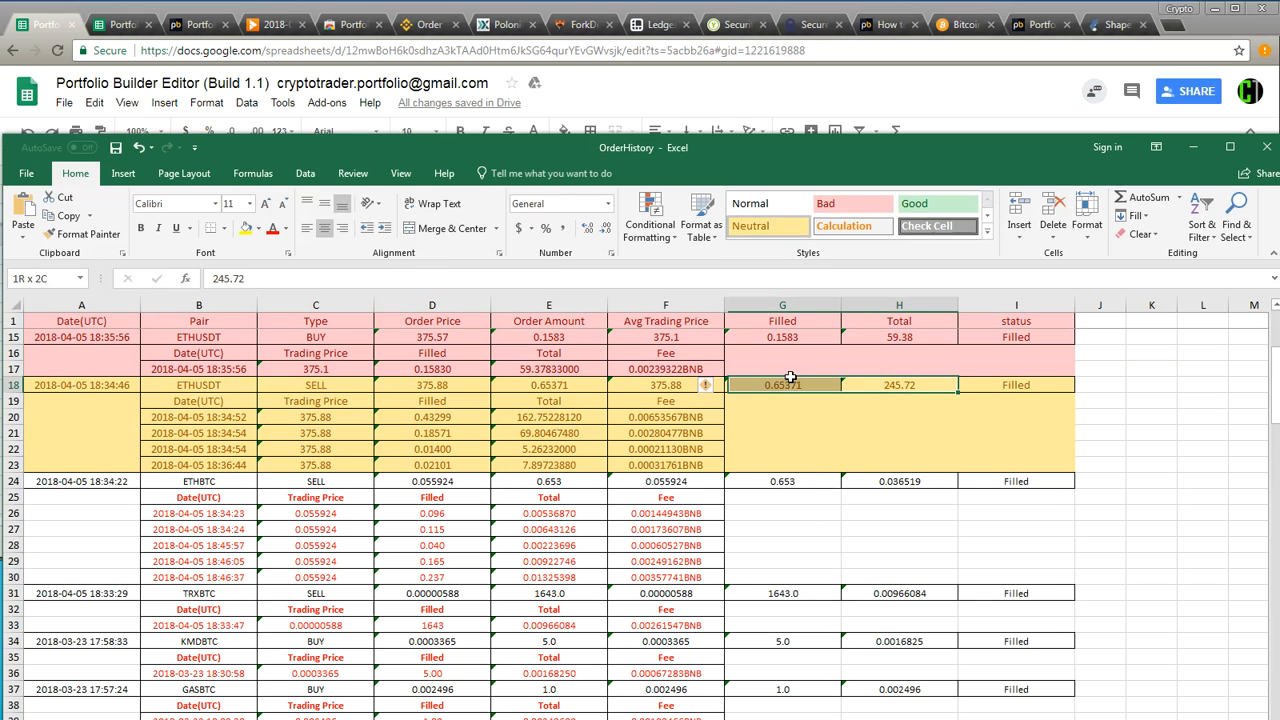
{"action": "left_click", "coordinate": [916, 204]}
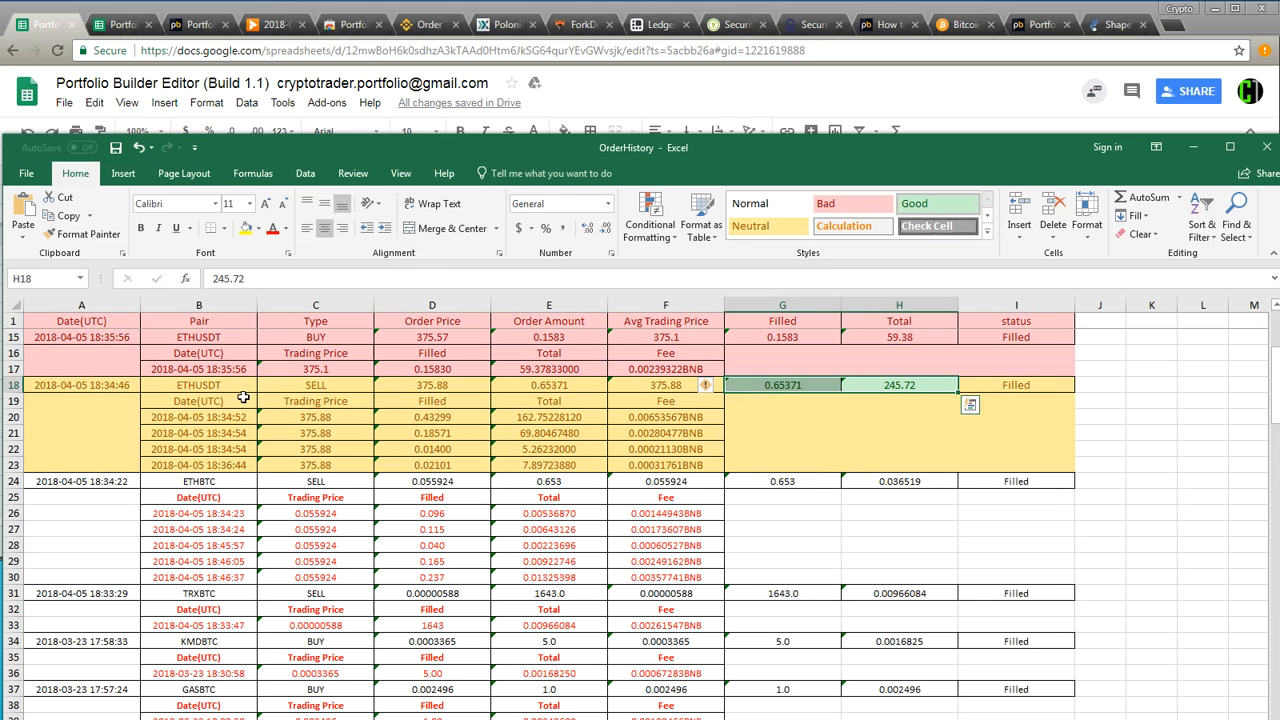
{"action": "left_click_drag", "start_coordinate": [315, 385], "coordinate": [85, 385]}
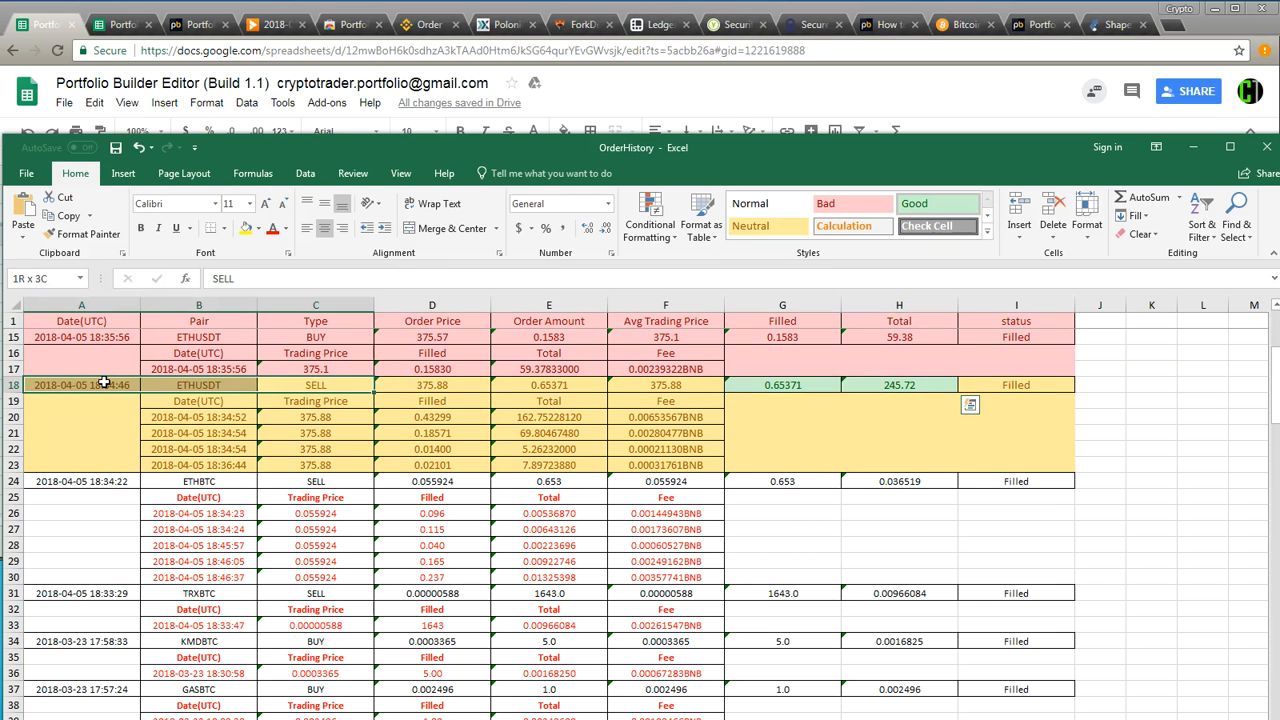
{"action": "left_click", "coordinate": [916, 206]}
Step: Switch to the portfolio spreadsheet's USDT Buying sheet and search it for eth to locate the Ethereum rows
{"action": "left_click_drag", "start_coordinate": [753, 138], "coordinate": [753, 451]}
{"action": "left_click", "coordinate": [686, 351]}
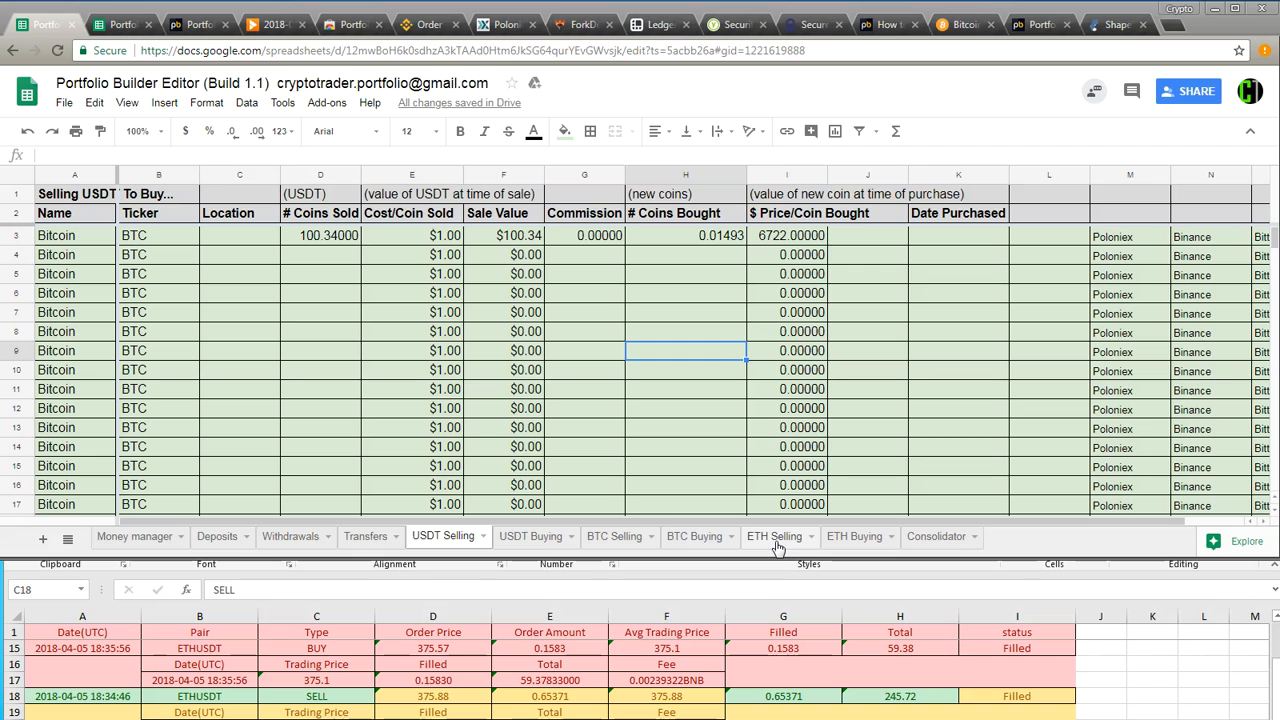
{"action": "left_click", "coordinate": [534, 541]}
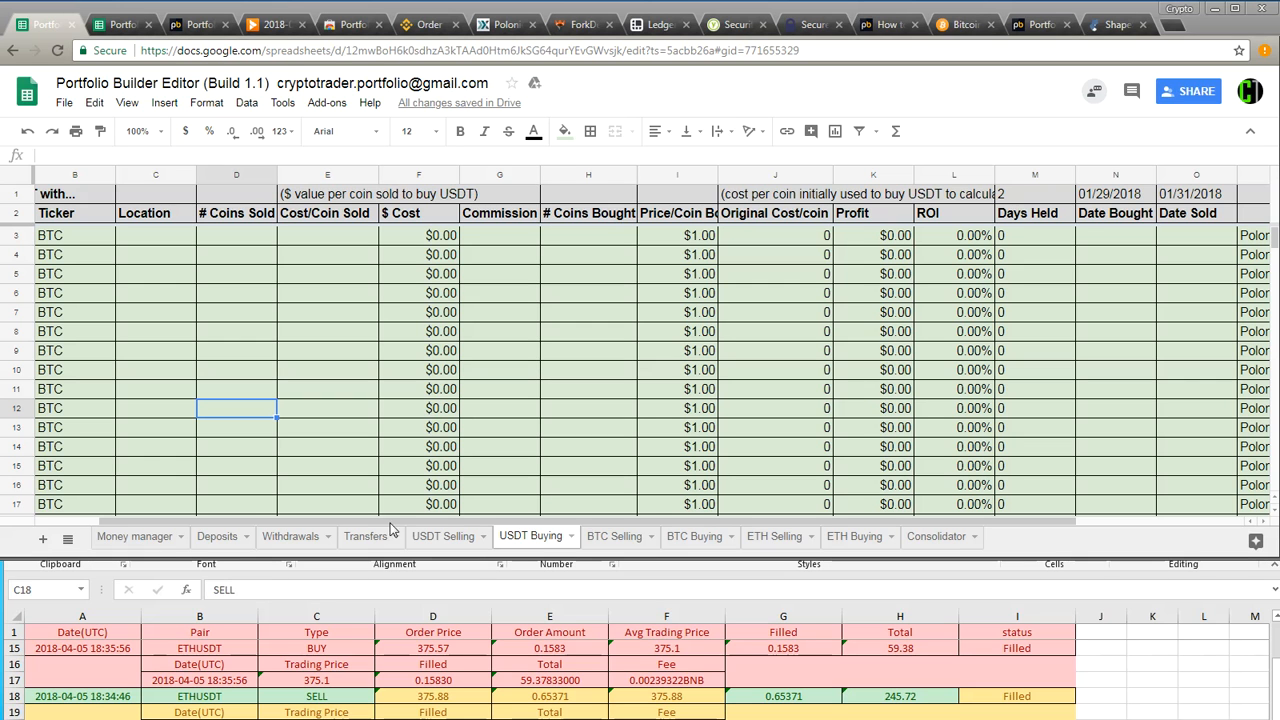
{"action": "left_click", "coordinate": [172, 318]}
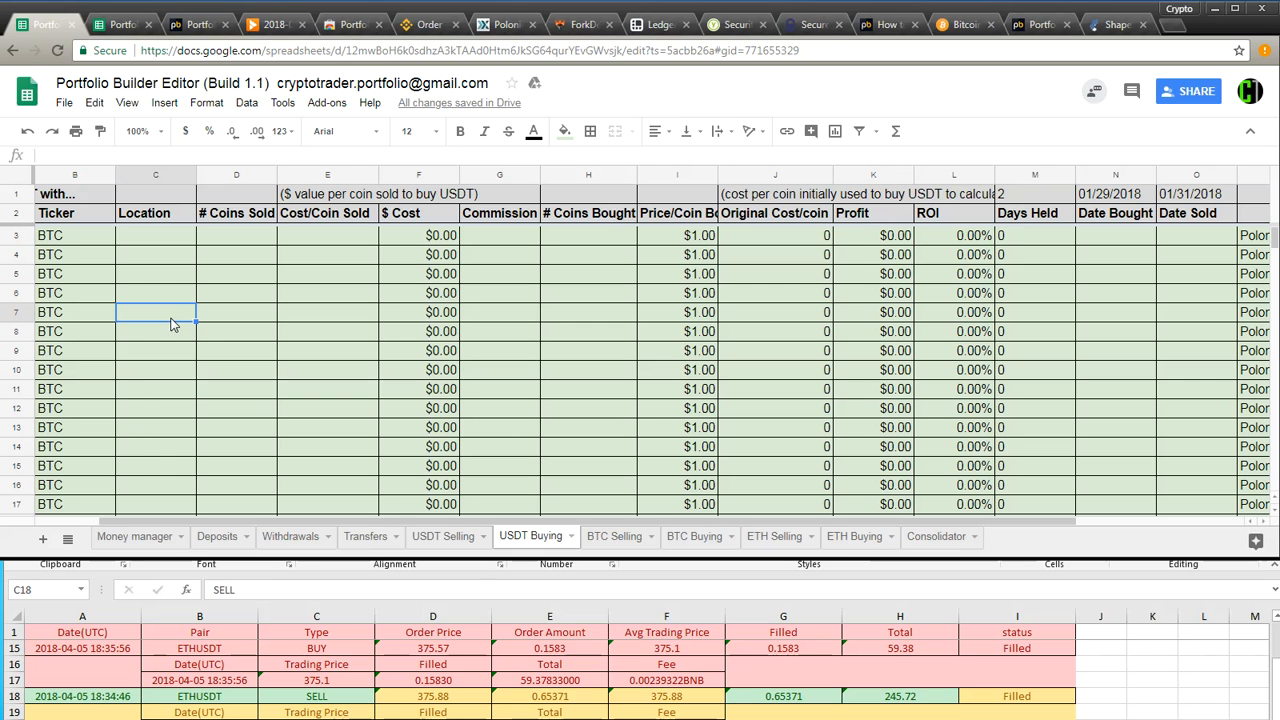
{"action": "key", "text": "ctrl+f"}
{"action": "type", "text": "eth"}
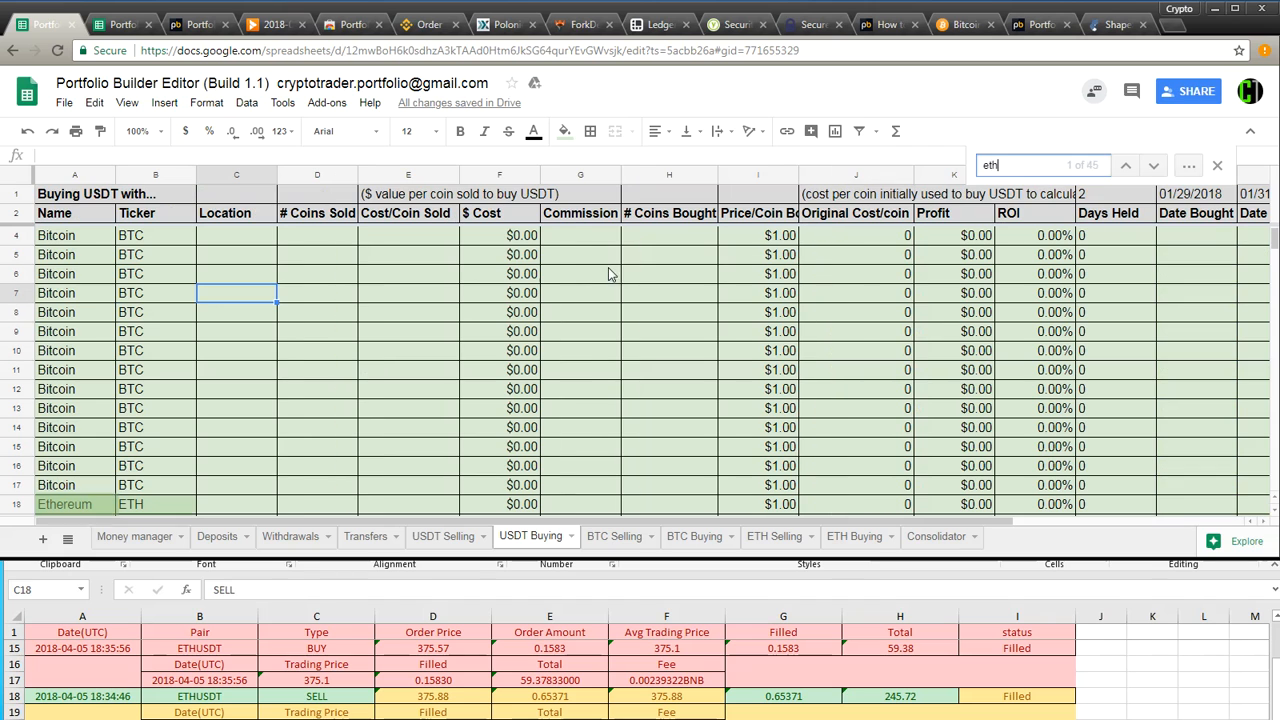
{"action": "left_click", "coordinate": [1218, 170]}
Step: Enter binance as the Location in the first Ethereum row, row 18, of USDT Buying
{"action": "left_click", "coordinate": [231, 506]}
{"action": "scroll", "coordinate": [233, 511], "scroll_direction": "down", "scroll_amount": 1}
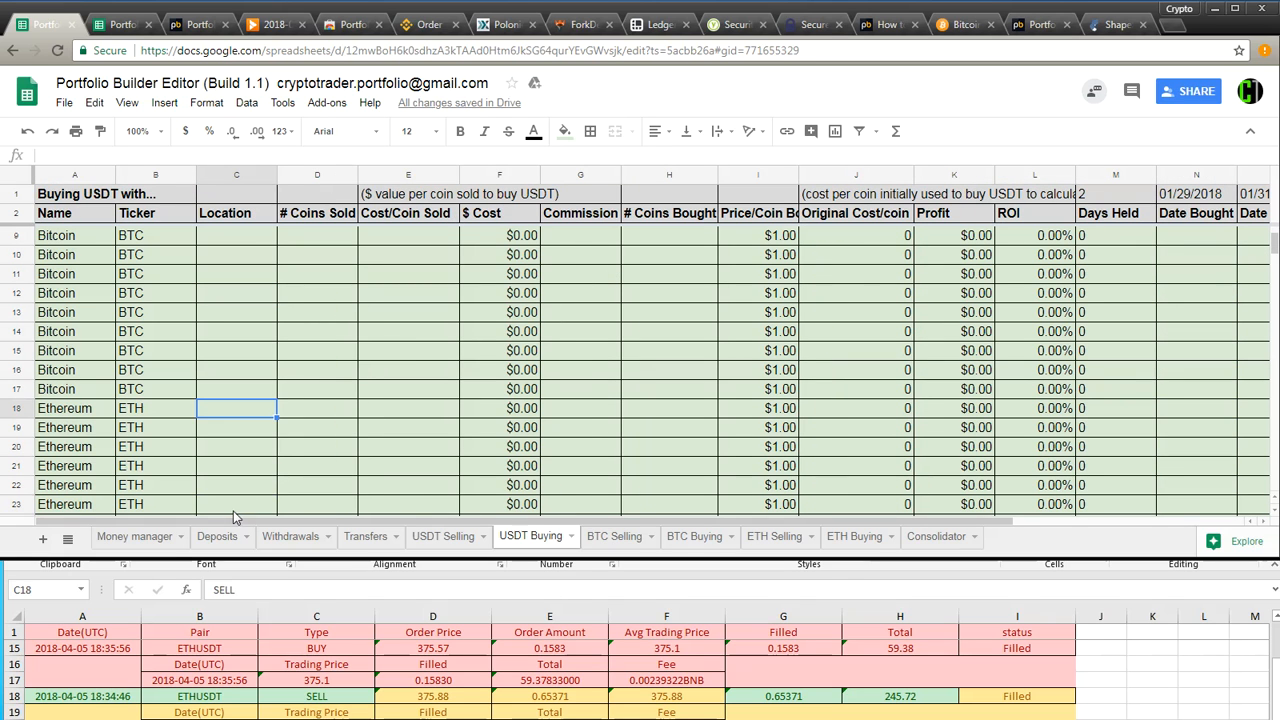
{"action": "type", "text": "binance"}
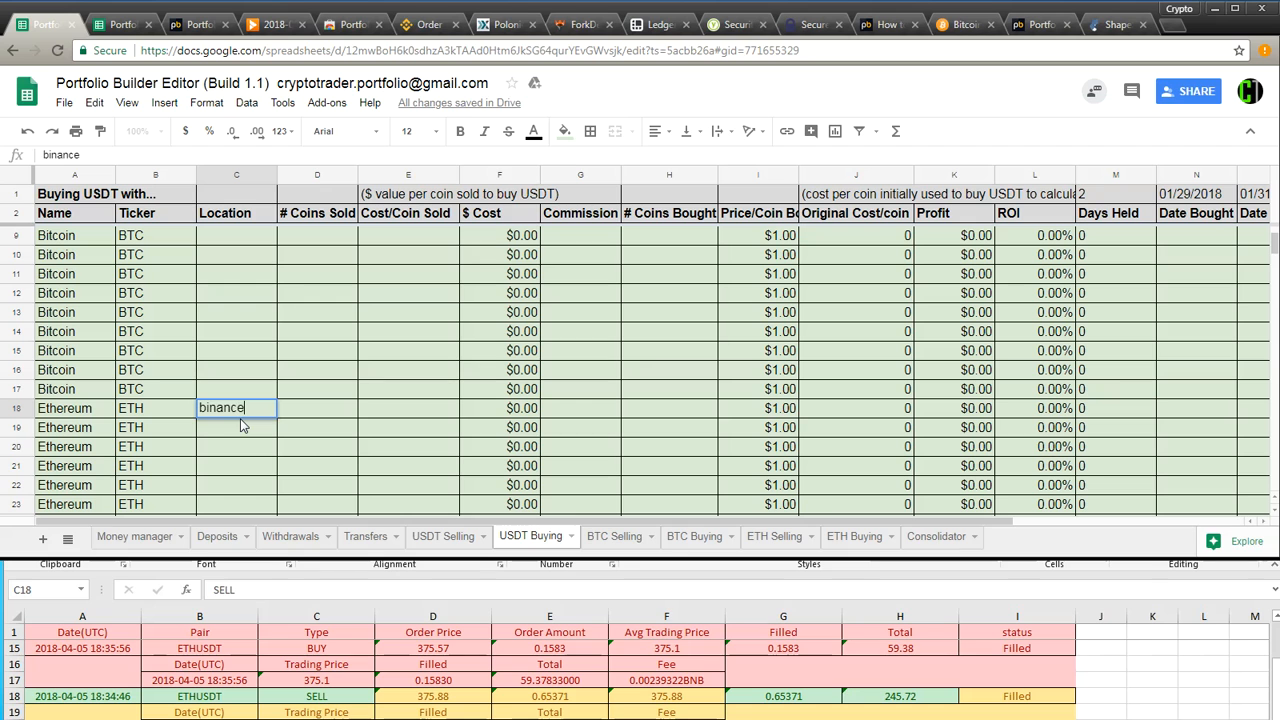
{"action": "key", "text": "Tab"}
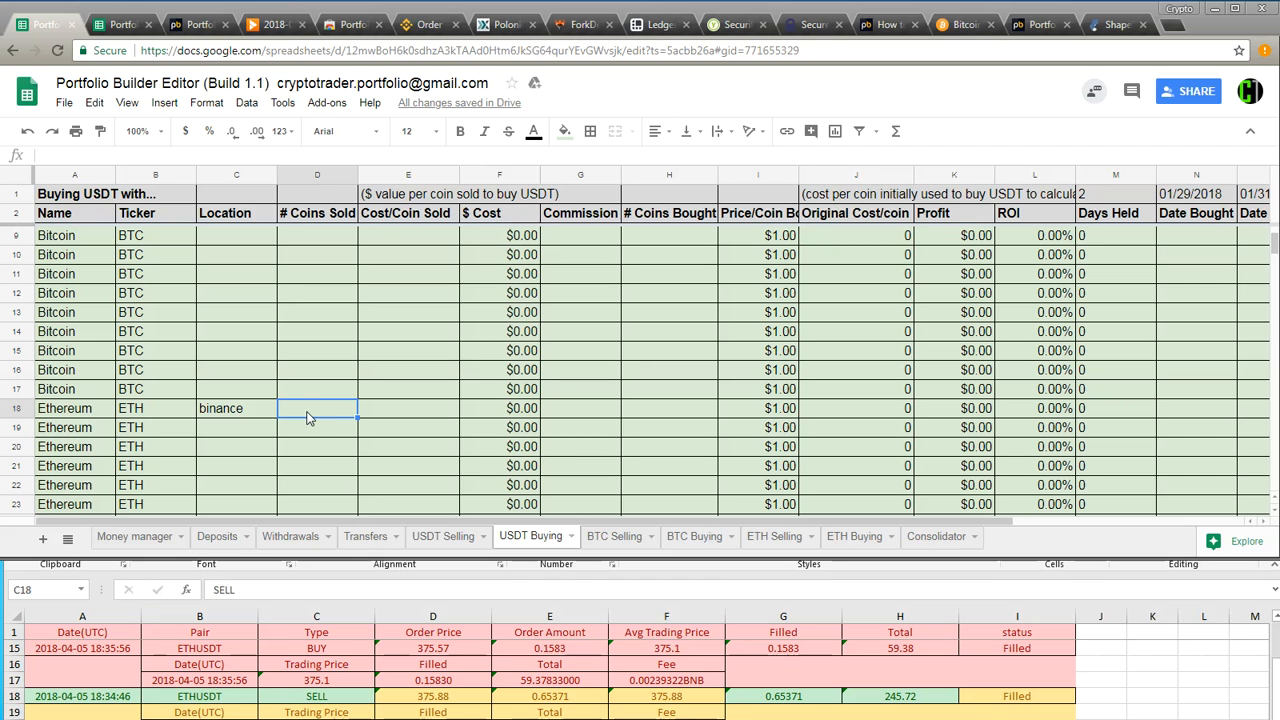
Step: Copy the ETHUSDT sell order's Filled amount, 0.65371, from OrderHistory into # Coins Sold in row 18 of USDT Buying
{"action": "left_click", "coordinate": [795, 702]}
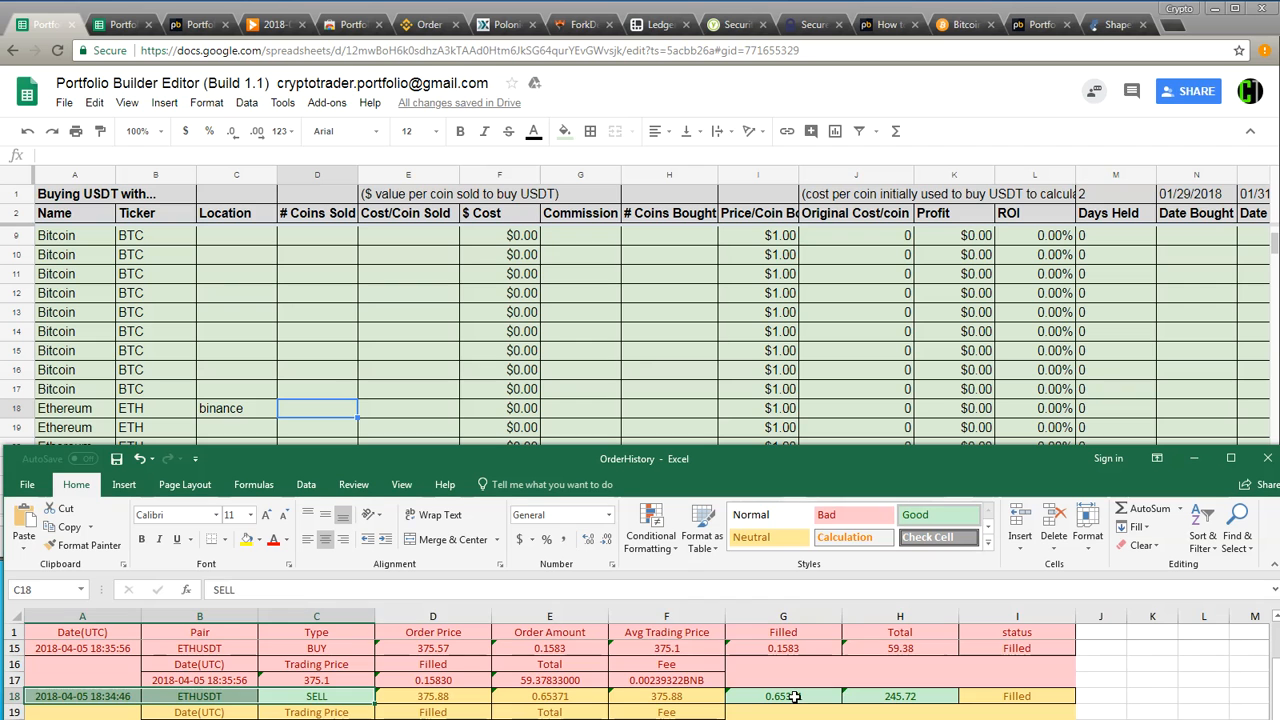
{"action": "key", "text": "ctrl+c"}
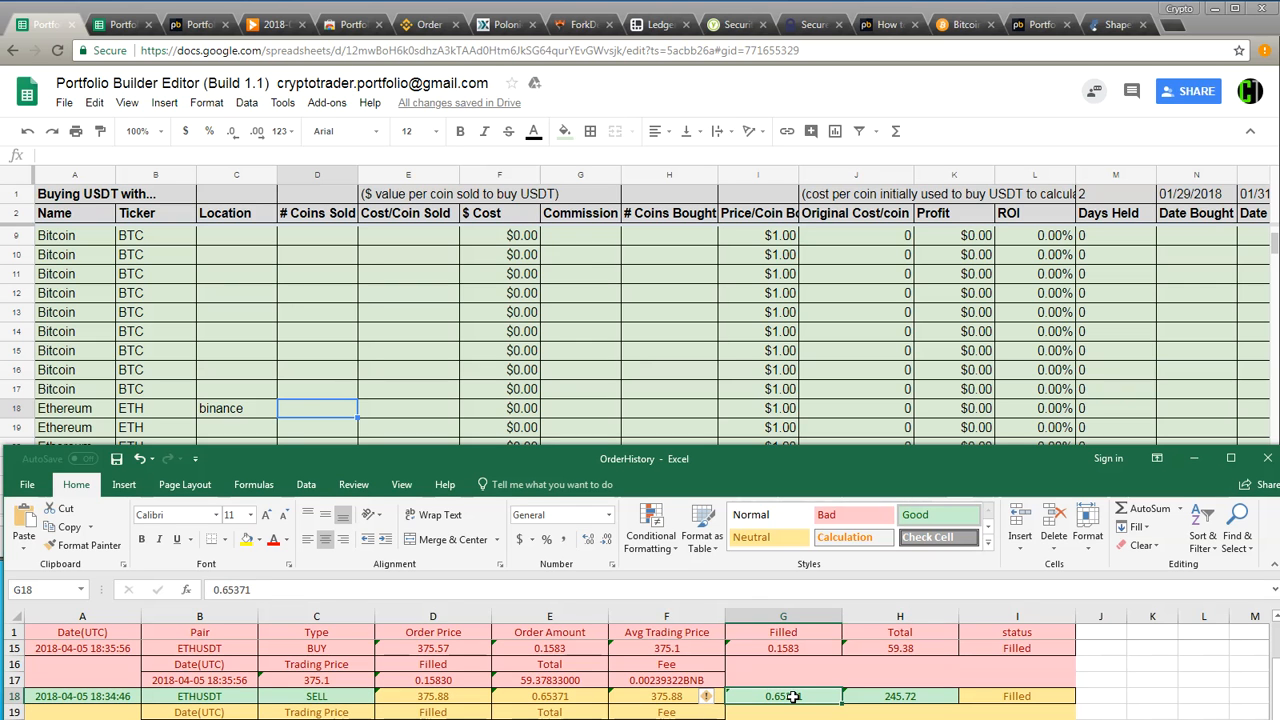
{"action": "left_click", "coordinate": [305, 416]}
{"action": "left_click", "coordinate": [104, 154]}
{"action": "key", "text": "ctrl+v"}
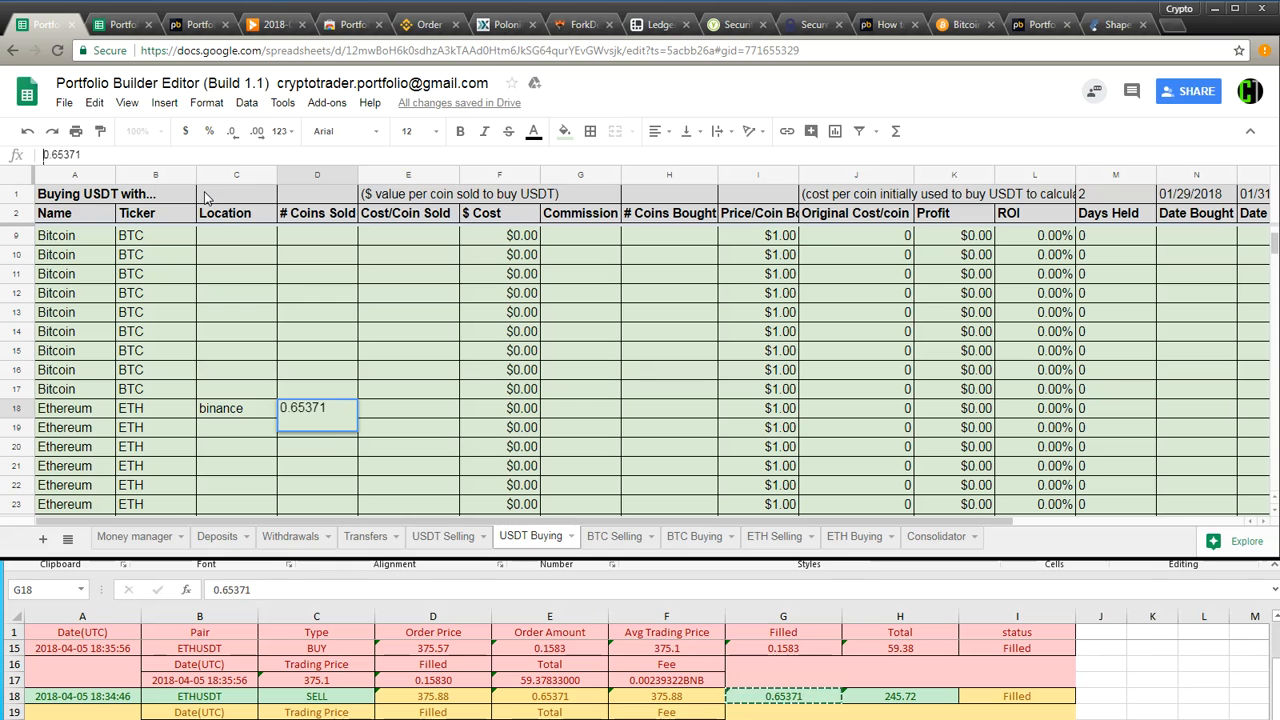
{"action": "key", "text": "Return"}
Step: Enter the formula =F18*.005 as the Commission in row 18 of USDT Buying
{"action": "left_click", "coordinate": [399, 407]}
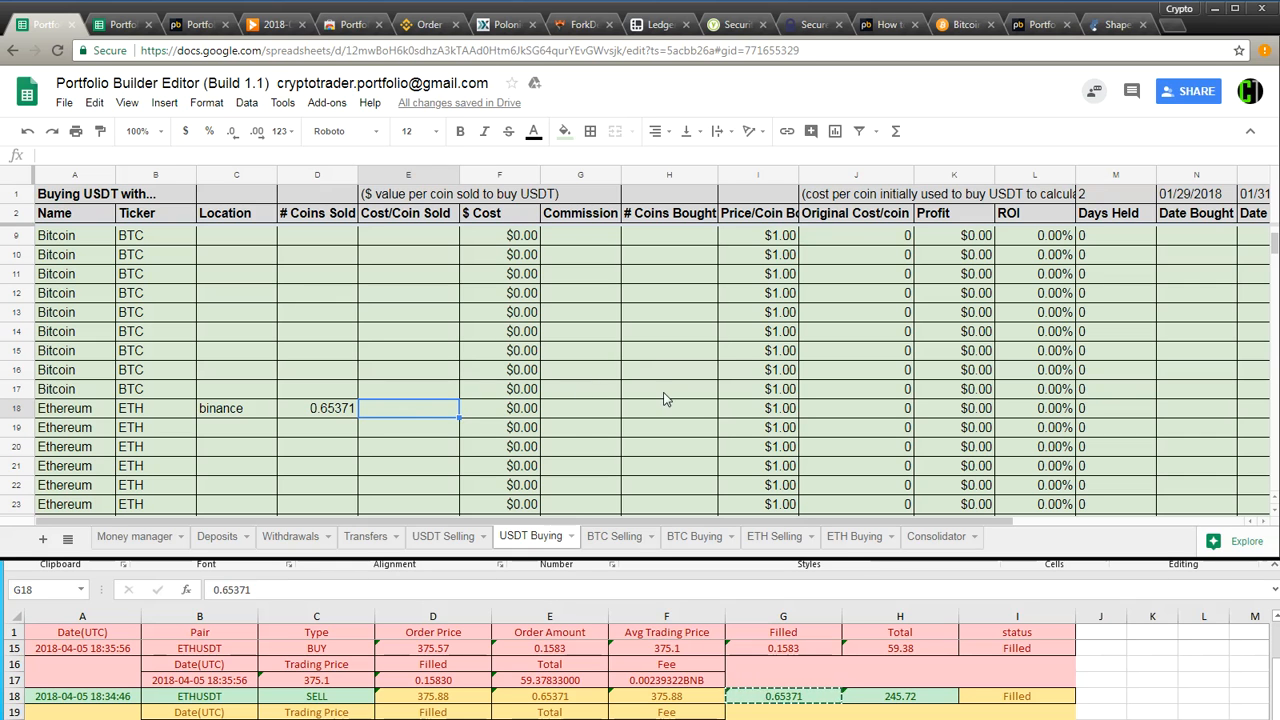
{"action": "left_click", "coordinate": [585, 416]}
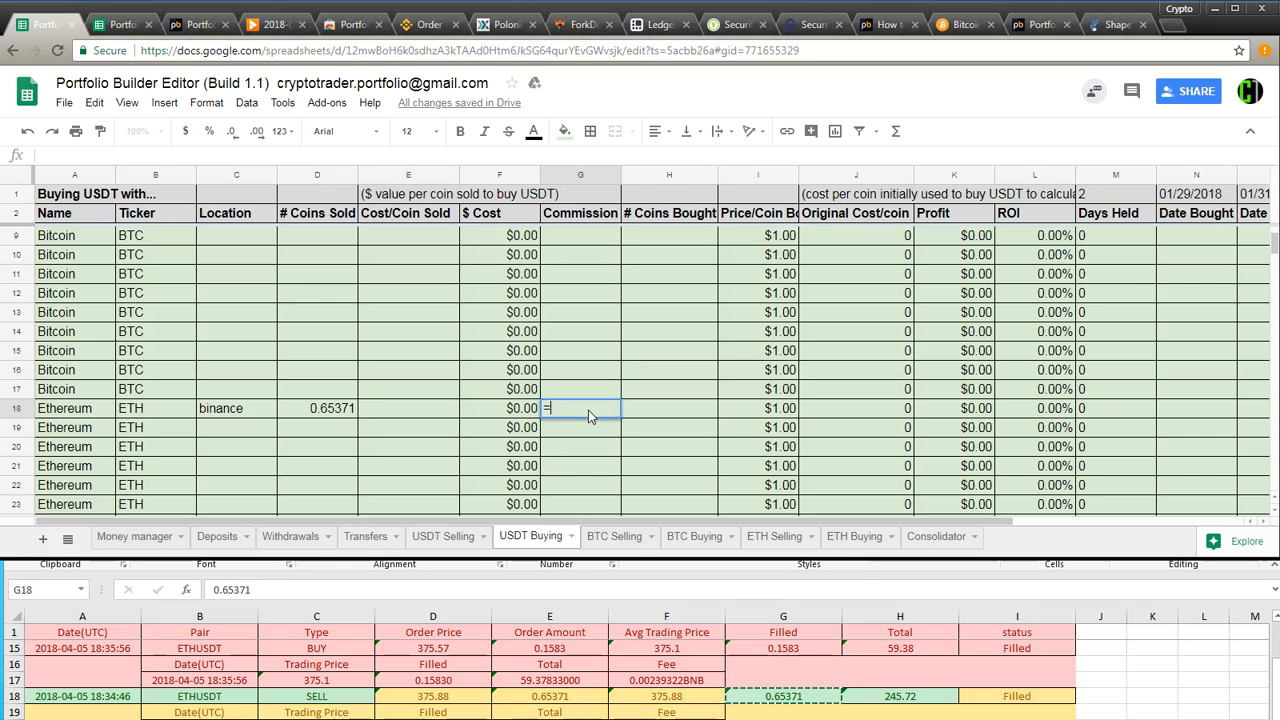
{"action": "type", "text": "="}
{"action": "left_click", "coordinate": [502, 410]}
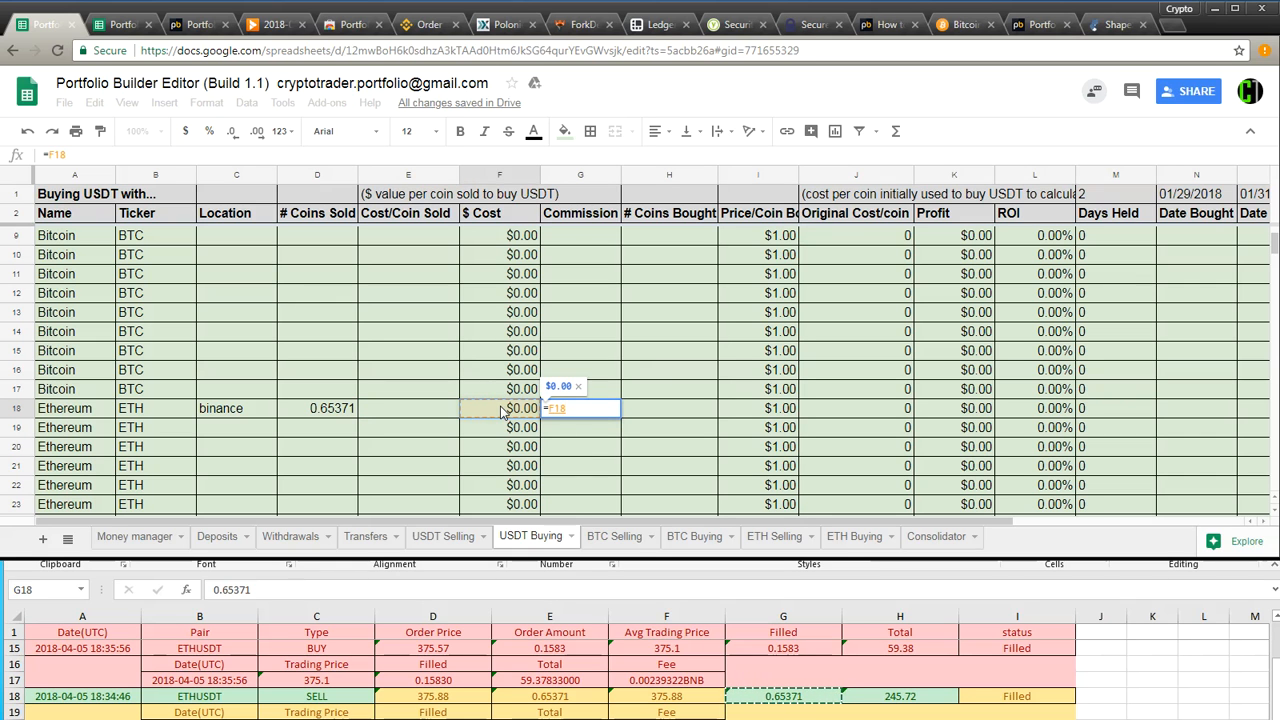
{"action": "type", "text": "*.005"}
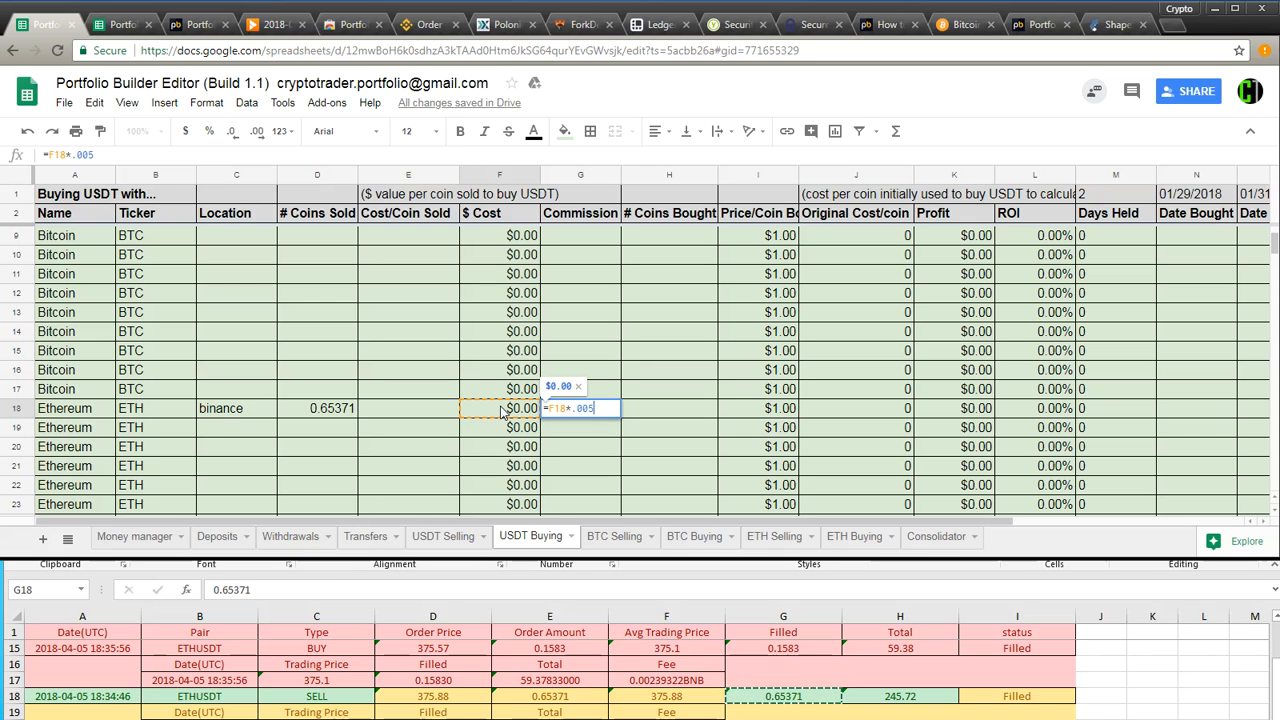
{"action": "key", "text": "Return"}
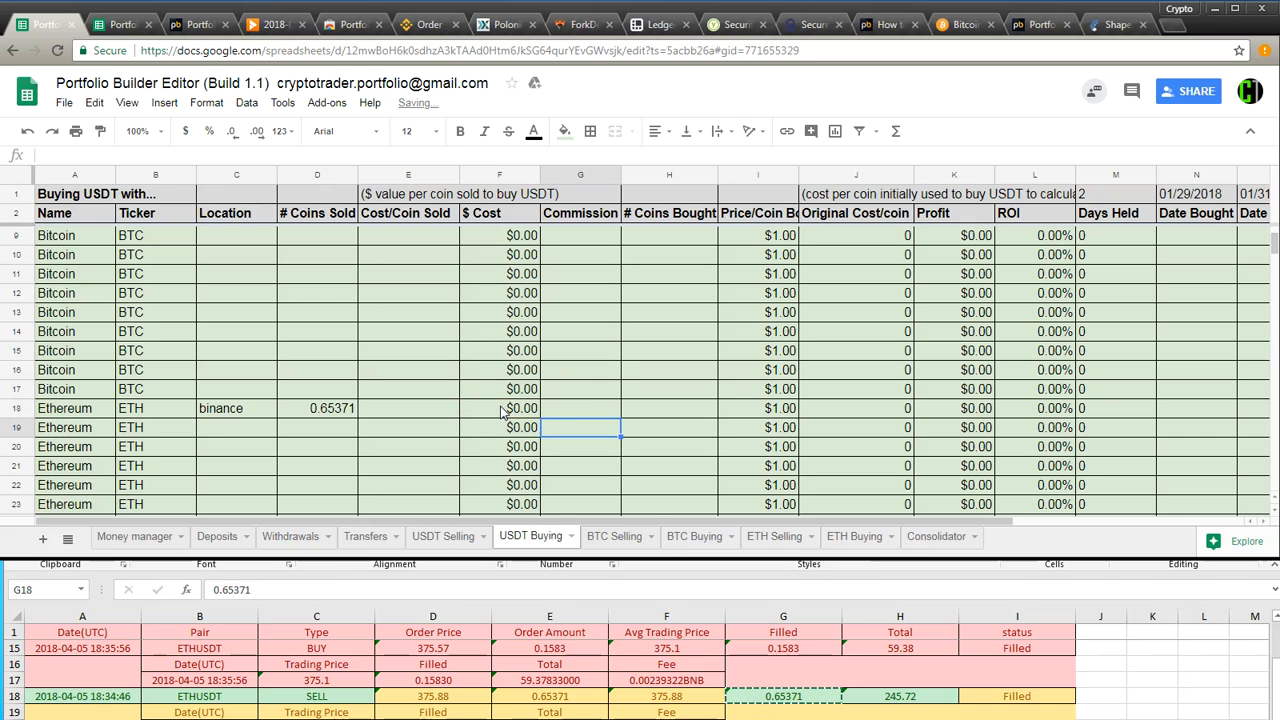
Step: Copy the ETHUSDT sell order's Total, 245.72, from OrderHistory into # Coins Bought in row 18 of USDT Buying
{"action": "left_click", "coordinate": [646, 410]}
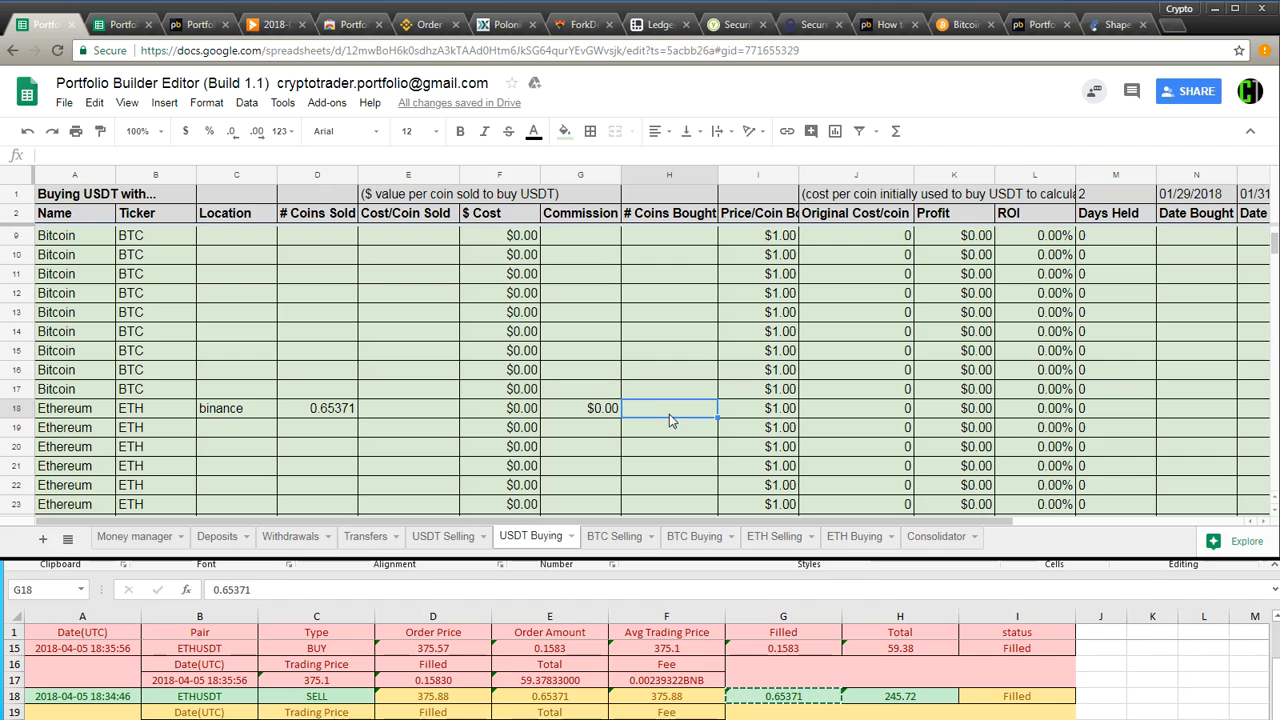
{"action": "left_click", "coordinate": [889, 697]}
{"action": "key", "text": "ctrl+c"}
{"action": "left_click", "coordinate": [688, 412]}
{"action": "left_click", "coordinate": [63, 152]}
{"action": "key", "text": "ctrl+v"}
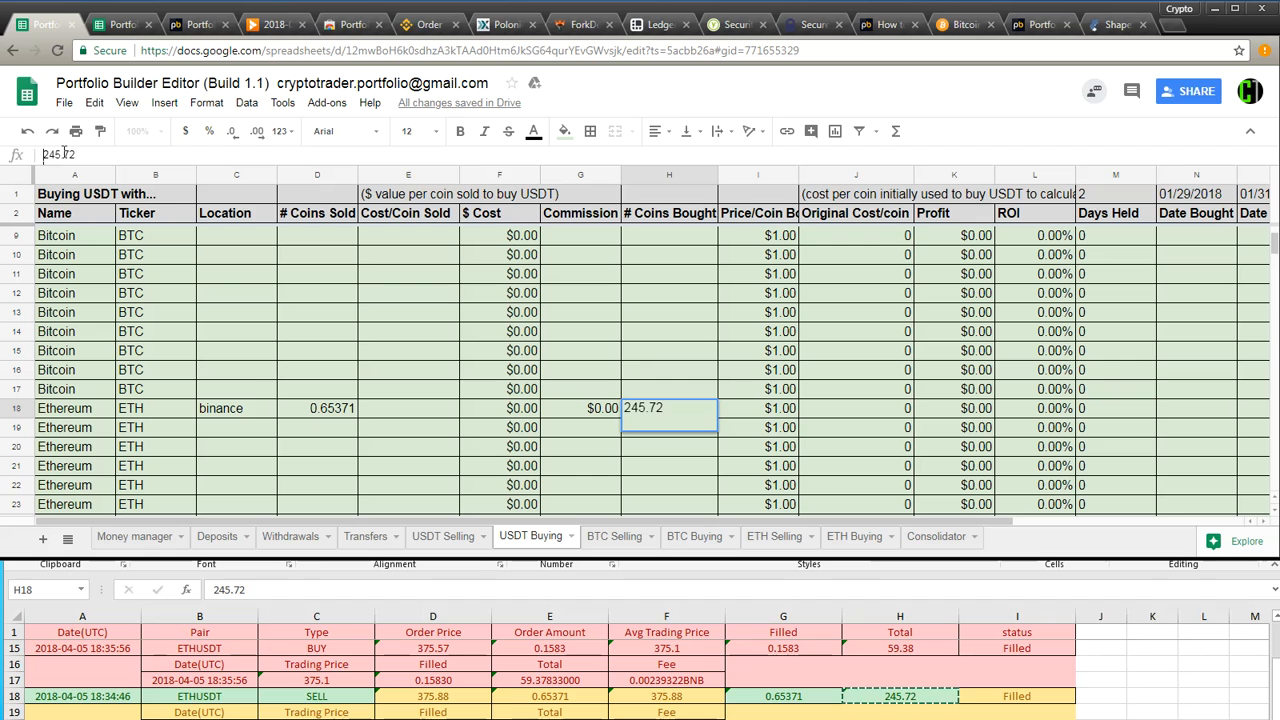
{"action": "key", "text": "Return"}
Step: Set row 18's Date Sold to 4/5/2018 in USDT Buying
{"action": "key", "text": "Up"}
{"action": "key", "text": "Right"}
{"action": "key", "text": "Right"}
{"action": "key", "text": "Right"}
{"action": "key", "text": "Right"}
{"action": "key", "text": "Right"}
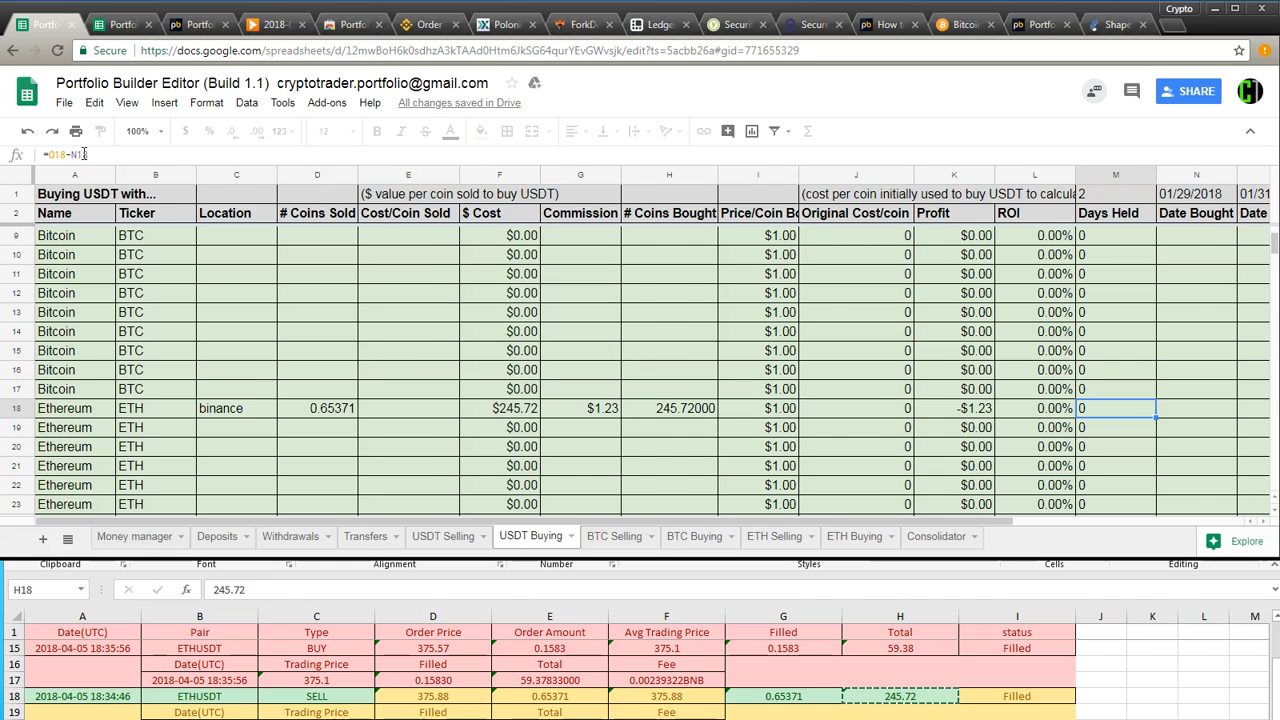
{"action": "key", "text": "Right"}
{"action": "key", "text": "Right"}
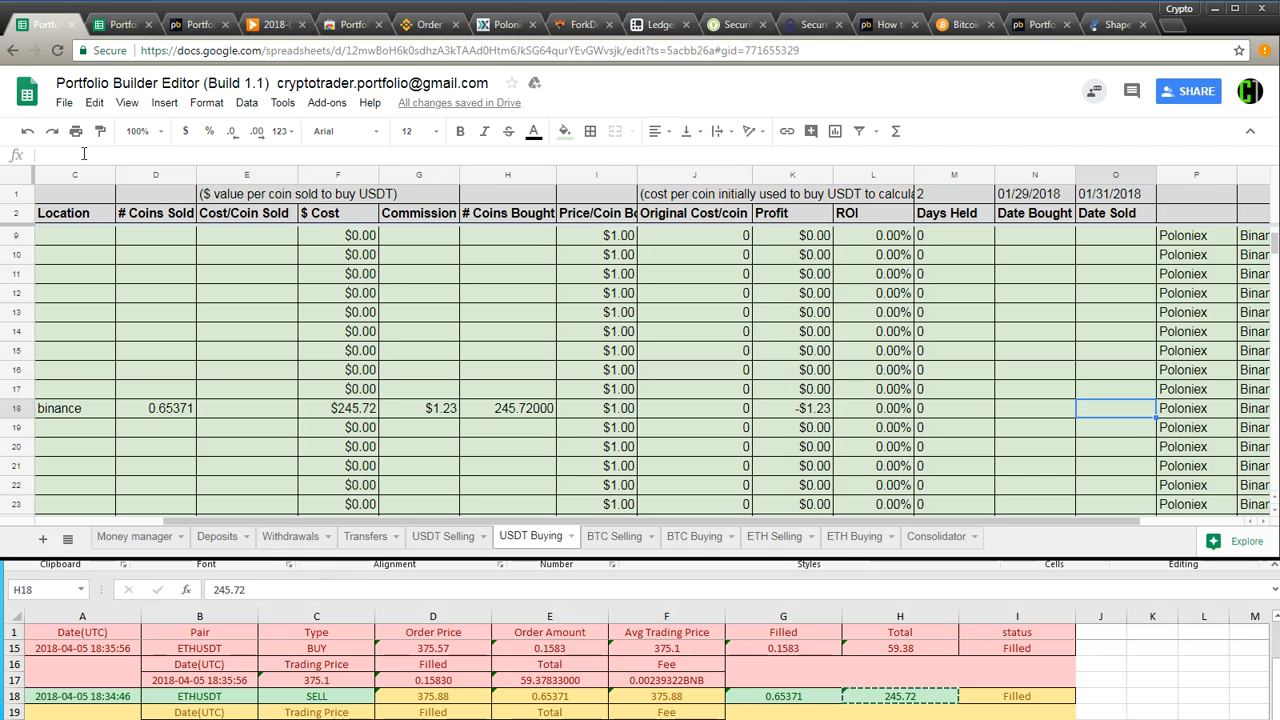
{"action": "type", "text": "4/5/2018"}
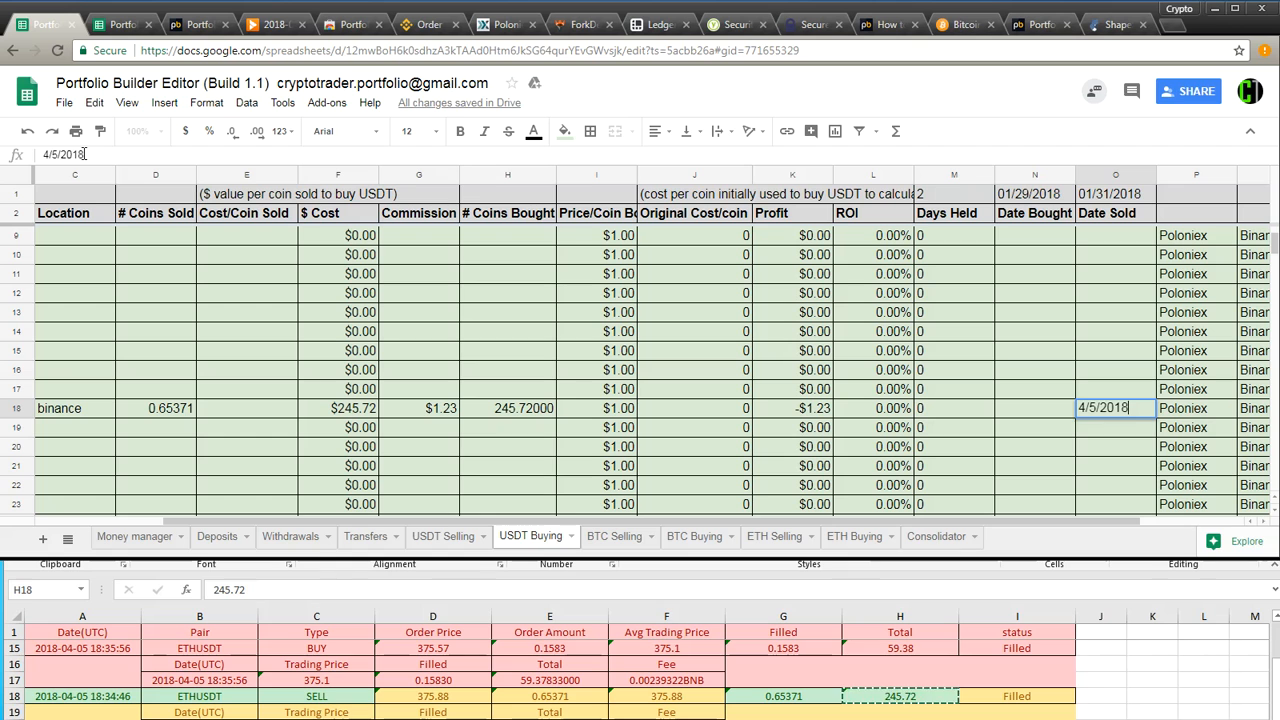
{"action": "key", "text": "Return"}
{"action": "key", "text": "Up"}
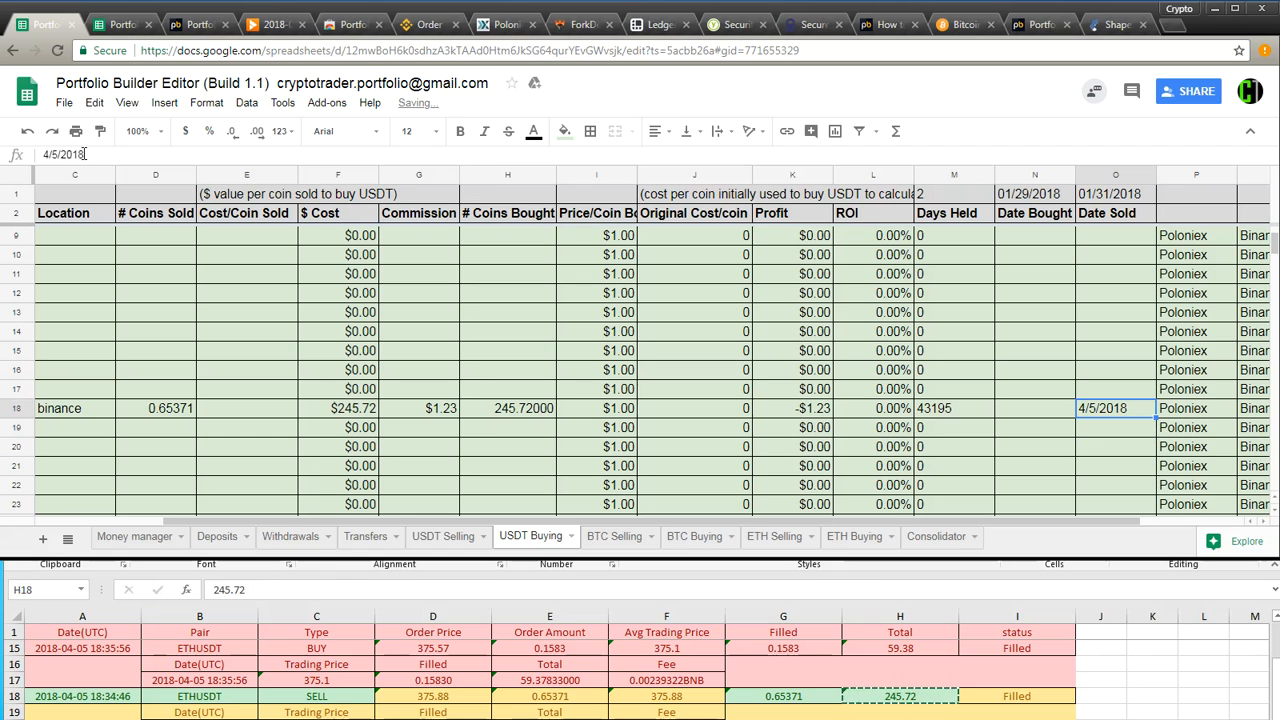
Step: Review row 18 of USDT Buying from Date Sold back to Name, checking Original Cost/coin and Profit on the way
{"action": "key", "text": "Left"}
{"action": "key", "text": "Left"}
{"action": "key", "text": "Left"}
{"action": "key", "text": "Left"}
{"action": "key", "text": "Left"}
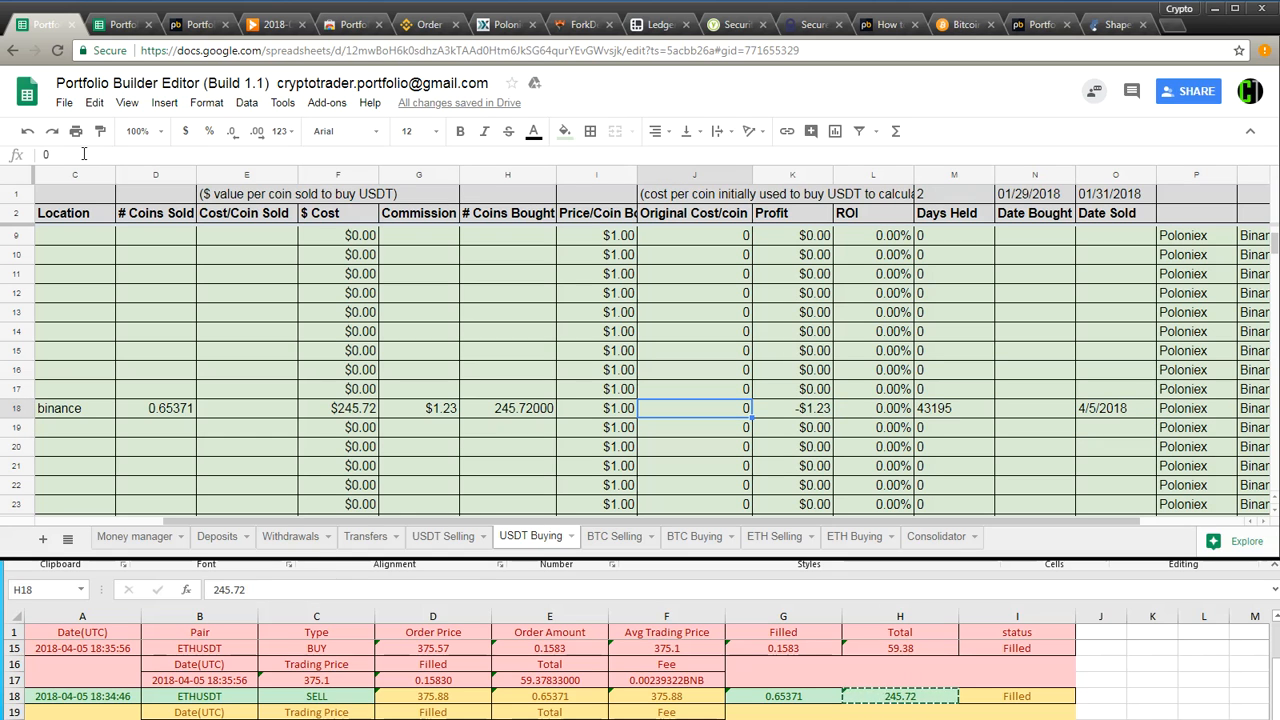
{"action": "key", "text": "Right"}
{"action": "key", "text": "Left"}
{"action": "key", "text": "Left"}
{"action": "key", "text": "Right"}
{"action": "key", "text": "Left"}
{"action": "key", "text": "Left"}
{"action": "key", "text": "Left"}
{"action": "key", "text": "Left"}
{"action": "key", "text": "Left"}
{"action": "key", "text": "Left"}
{"action": "key", "text": "Left"}
{"action": "key", "text": "Left"}
{"action": "key", "text": "Left"}
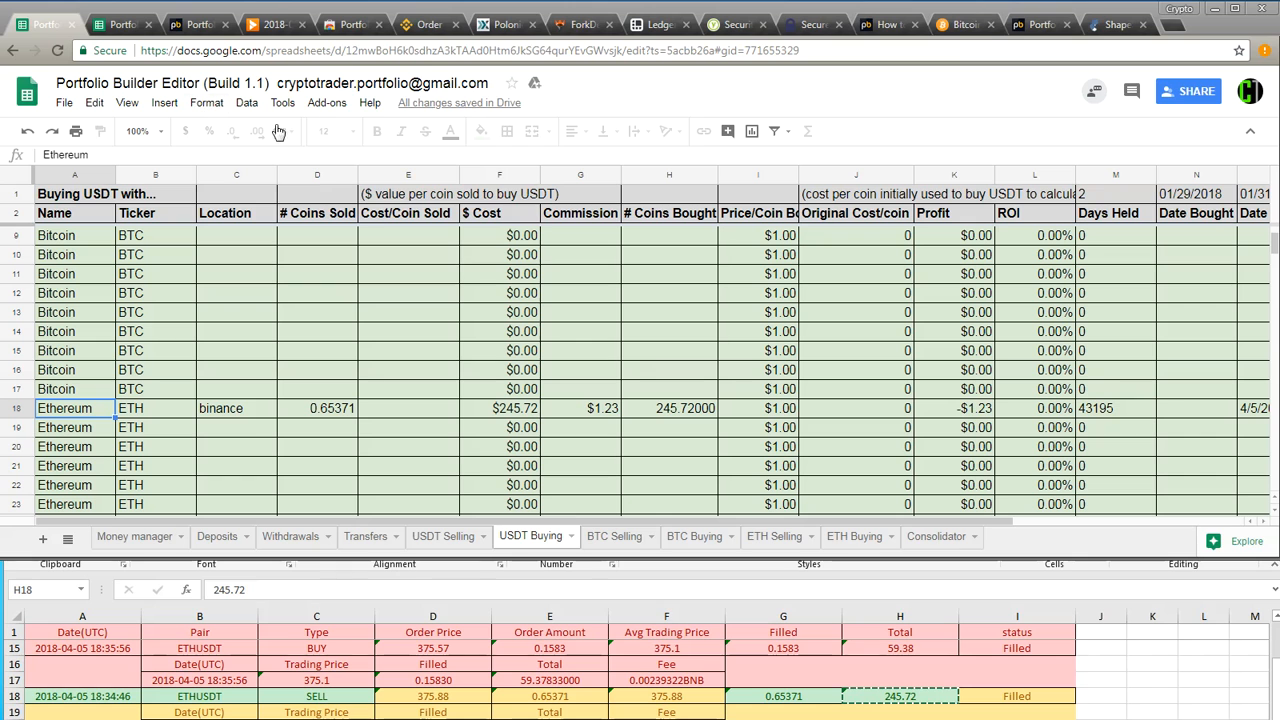
Step: Trigger a Portfolio Builder data update so the prices in USDT Buying are refreshed
{"action": "left_click", "coordinate": [327, 102]}
{"action": "mouse_move", "coordinate": [386, 203]}
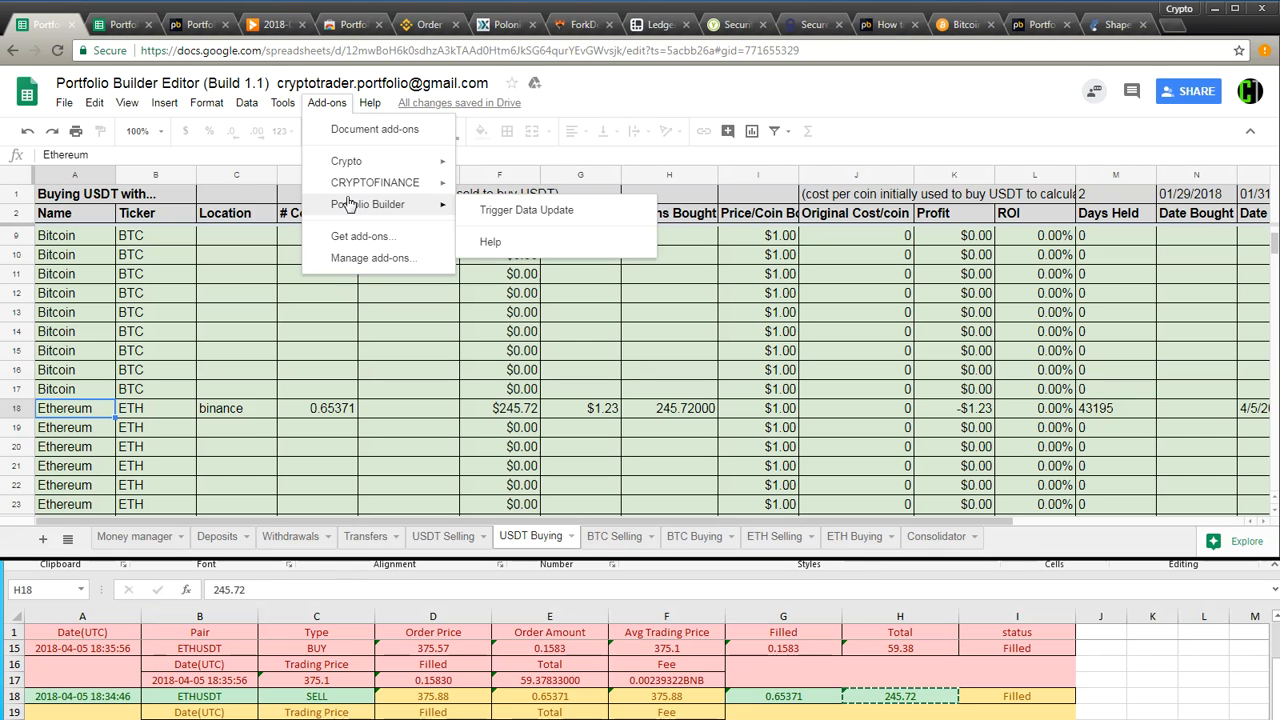
{"action": "left_click", "coordinate": [500, 208]}
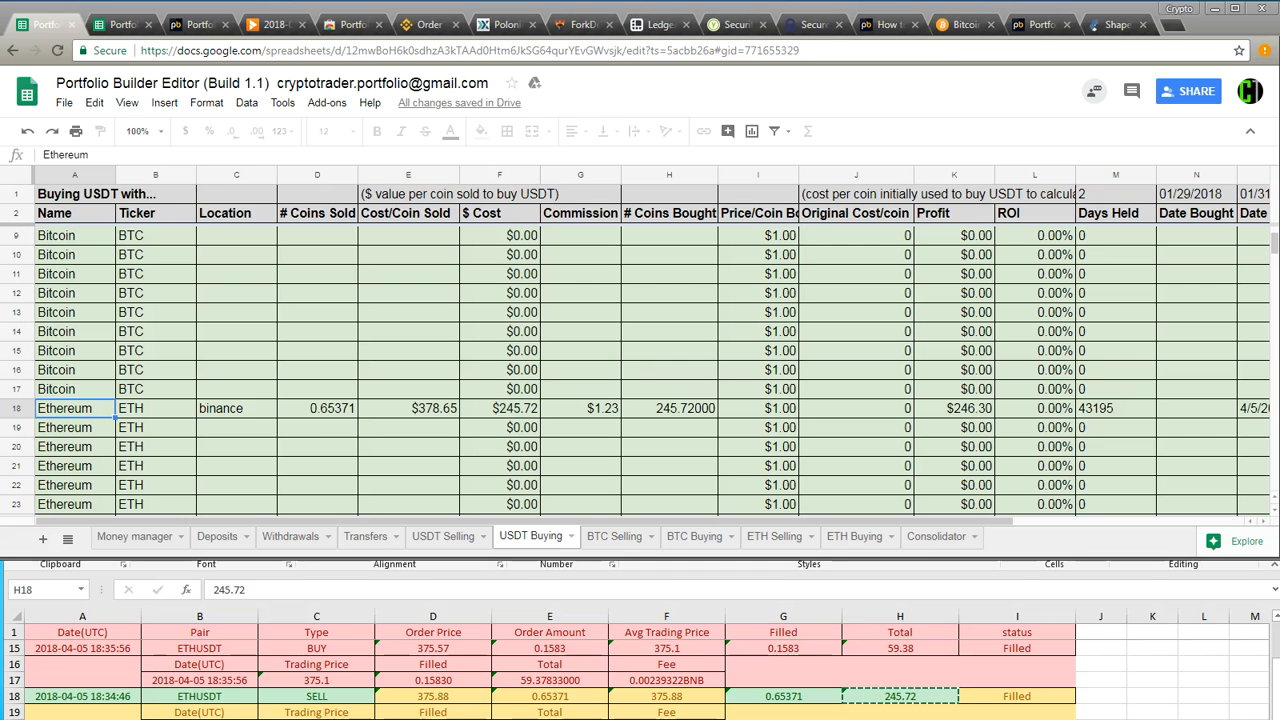
Step: Check Date Bought and Original Cost/coin for the Ethereum sale in row 18 of USDT Buying
{"action": "left_click_drag", "start_coordinate": [1010, 526], "coordinate": [1204, 525]}
{"action": "left_click", "coordinate": [866, 409]}
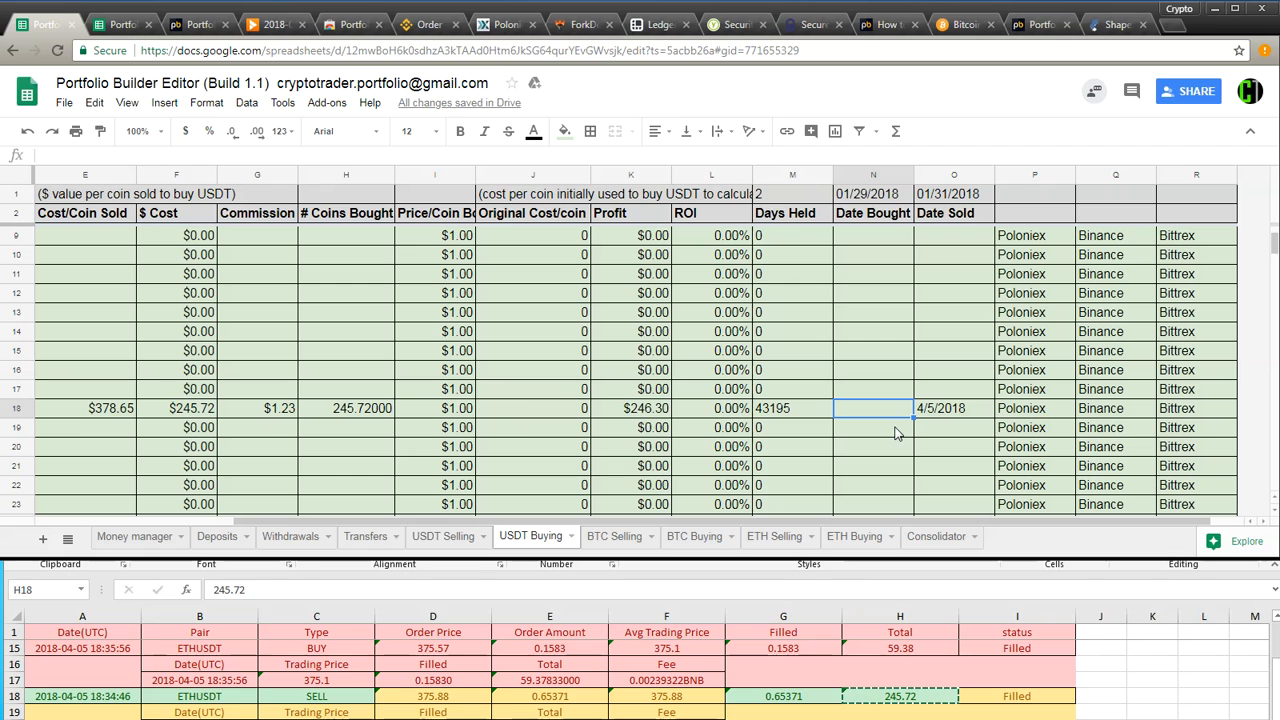
{"action": "left_click", "coordinate": [520, 406]}
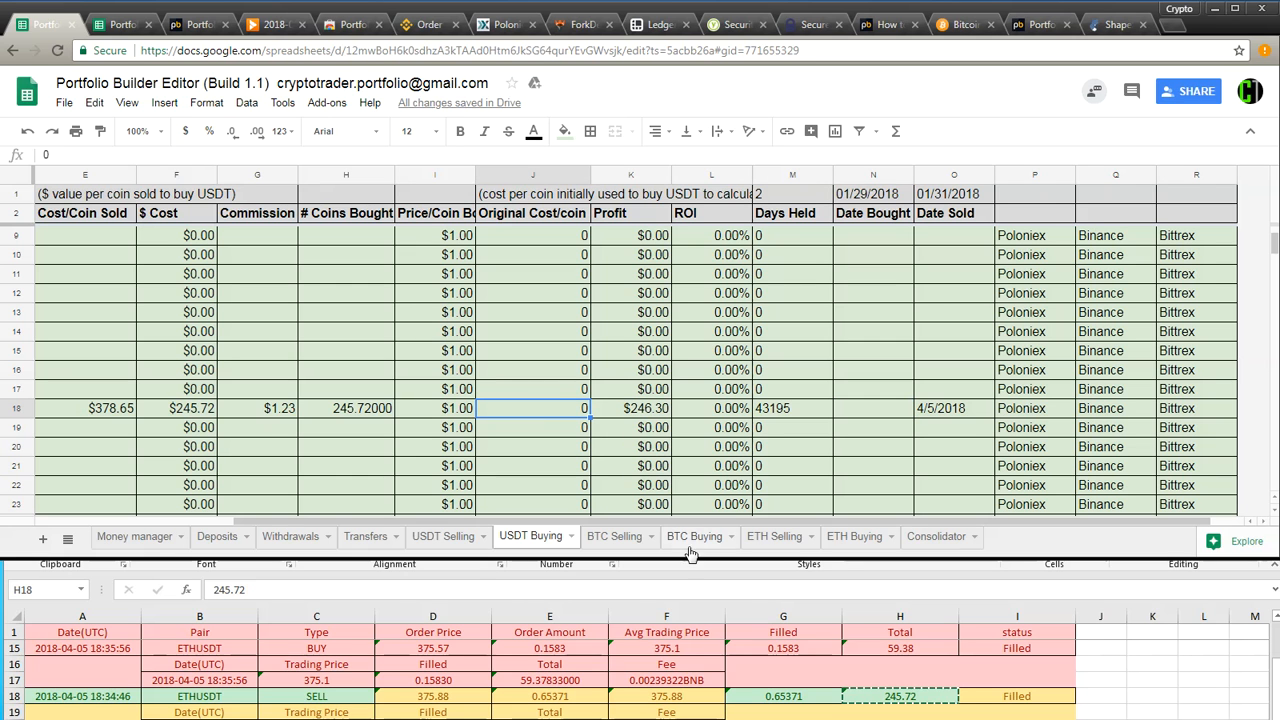
{"action": "left_click_drag", "start_coordinate": [688, 521], "coordinate": [488, 521]}
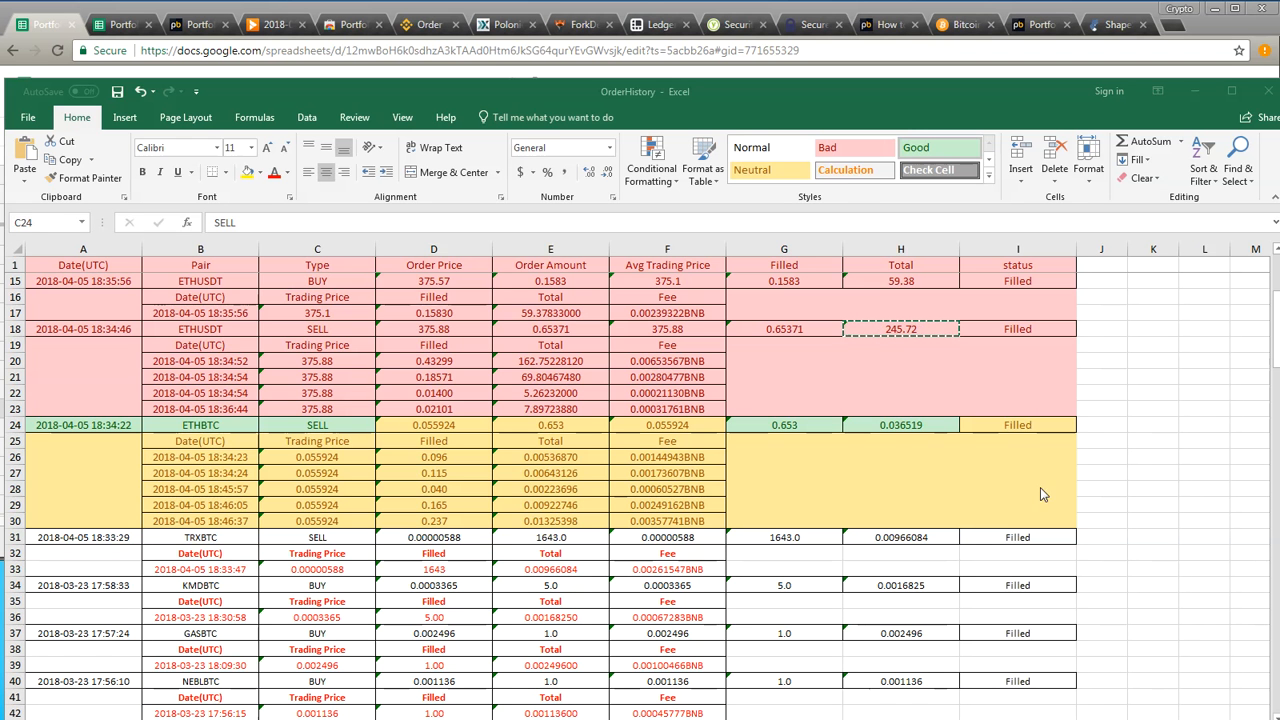
Step: Examine the ETHBTC sell order in row 24 of OrderHistory, checking its Pair, Type, Filled, Total and Date
{"action": "left_click", "coordinate": [193, 428]}
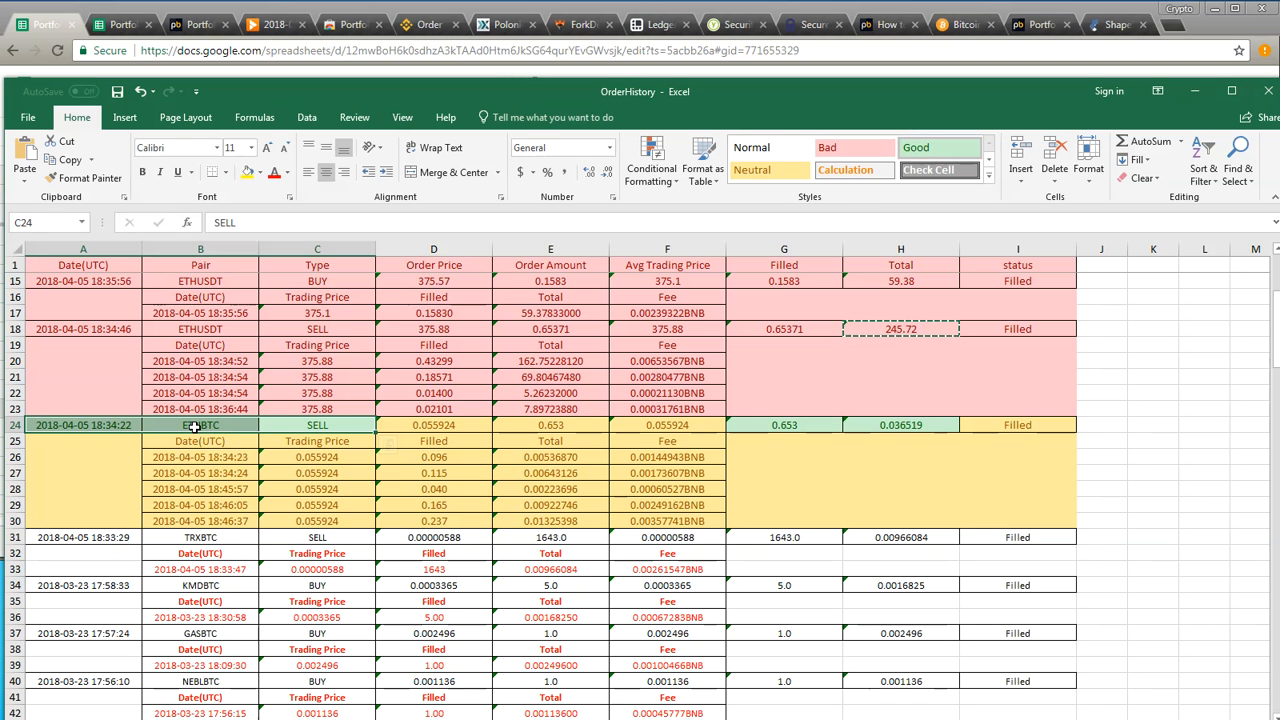
{"action": "left_click", "coordinate": [193, 427]}
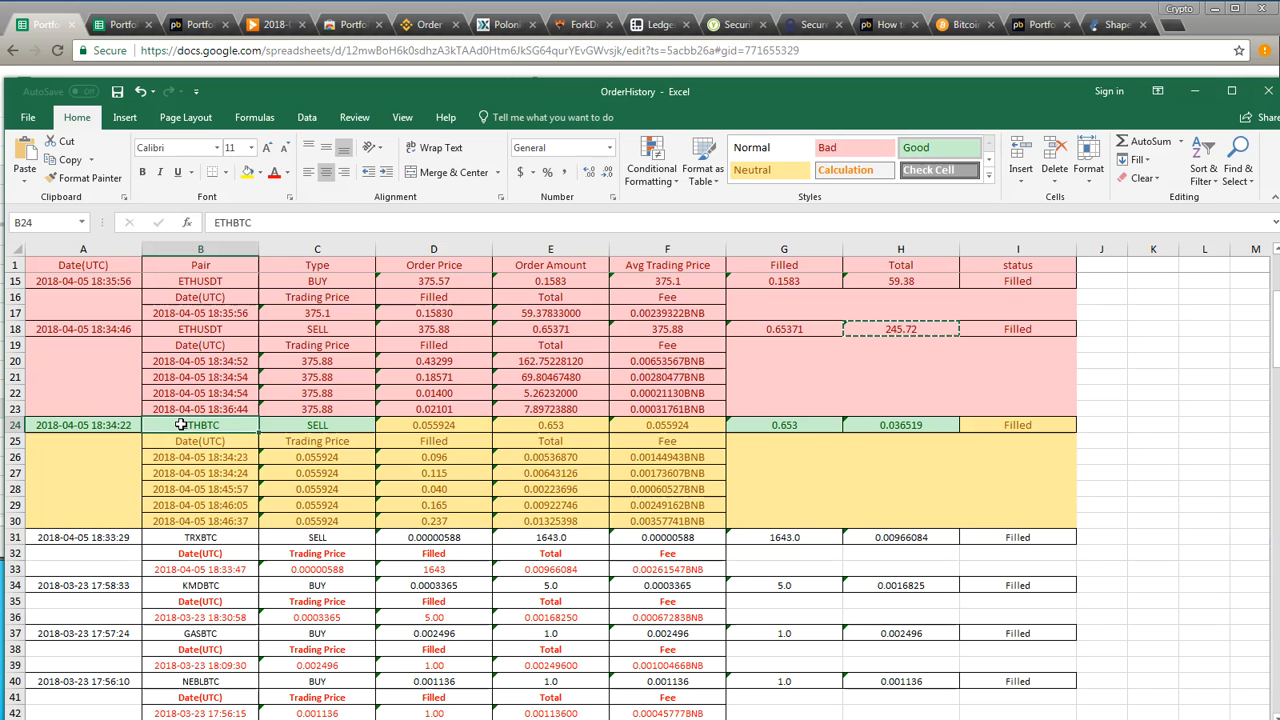
{"action": "left_click", "coordinate": [300, 425]}
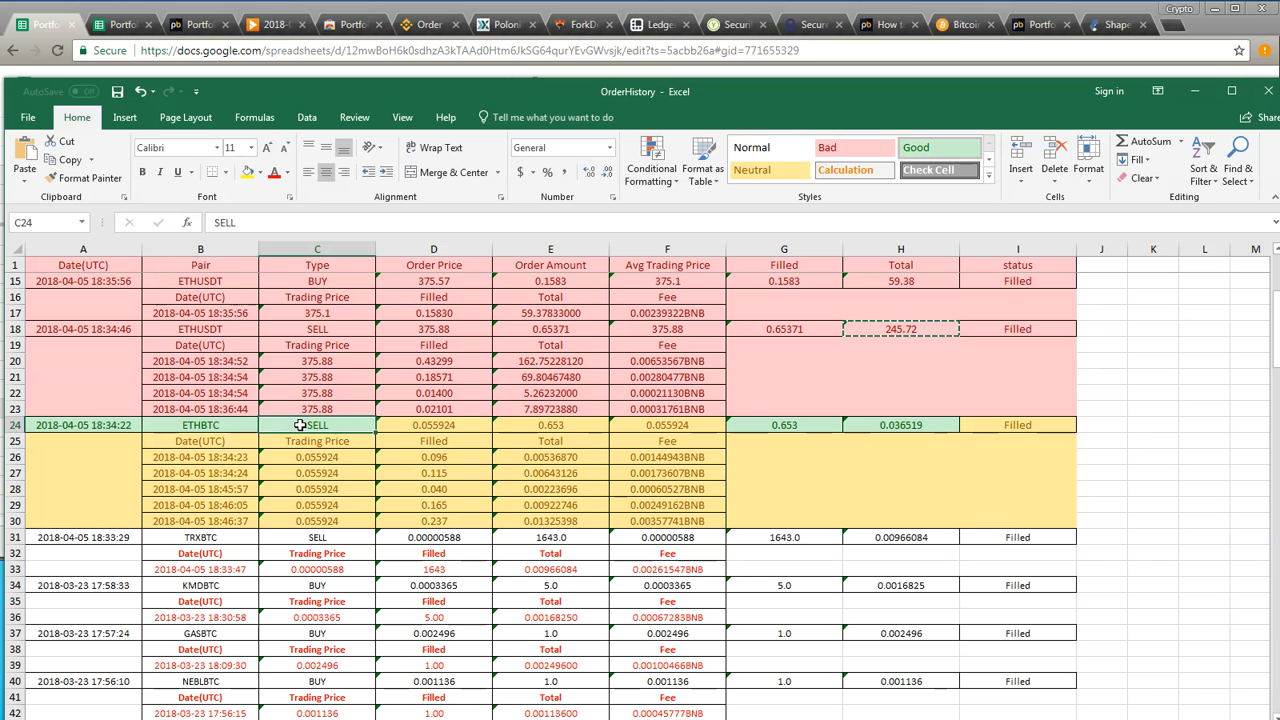
{"action": "left_click", "coordinate": [195, 425]}
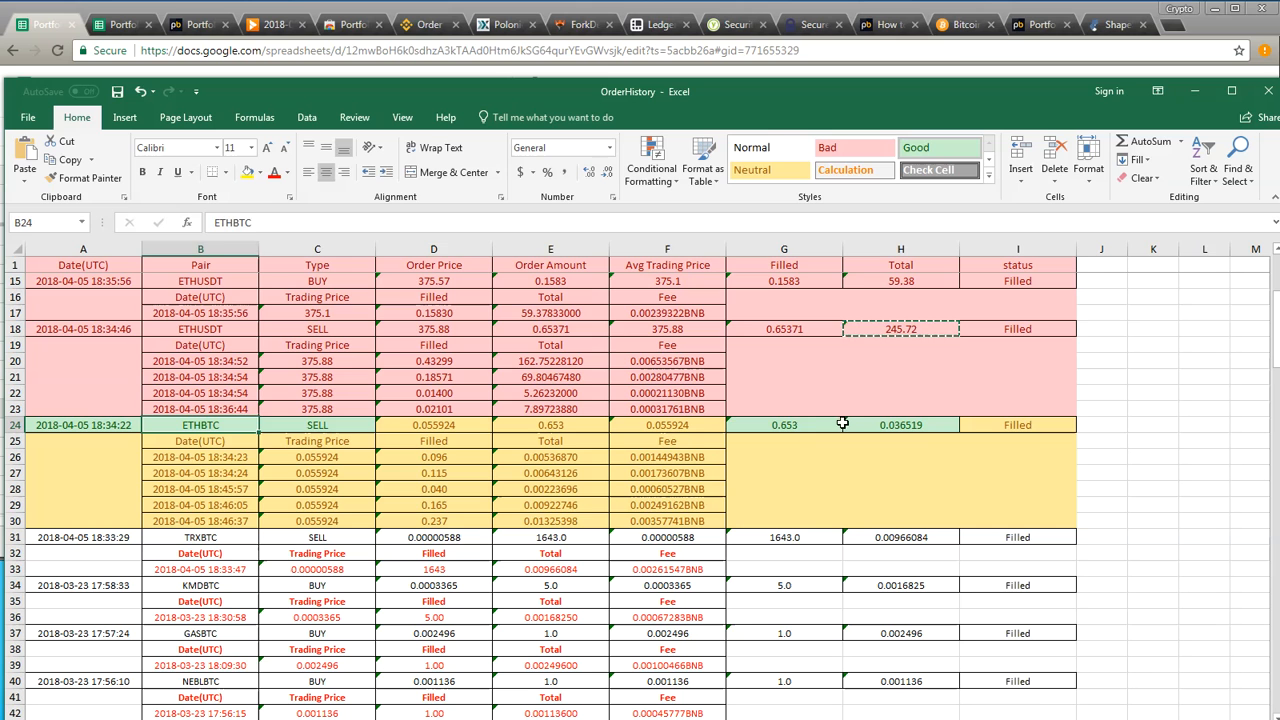
{"action": "left_click", "coordinate": [802, 426]}
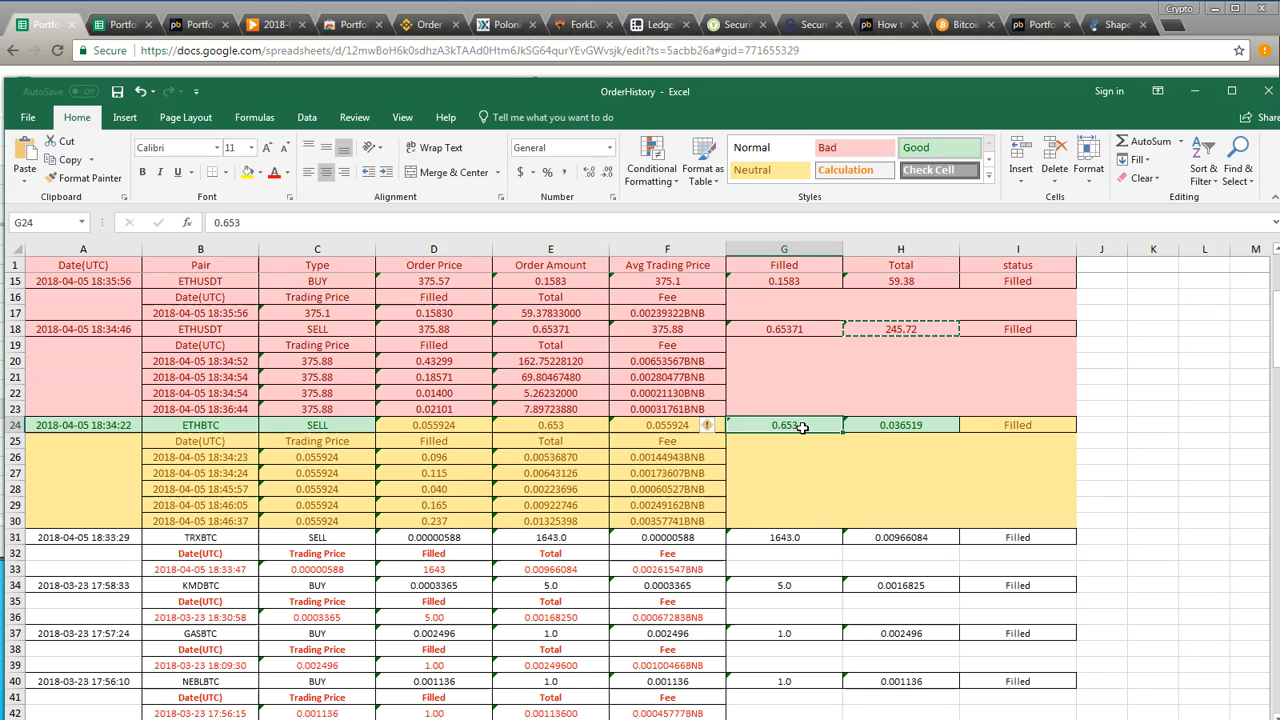
{"action": "left_click", "coordinate": [915, 425]}
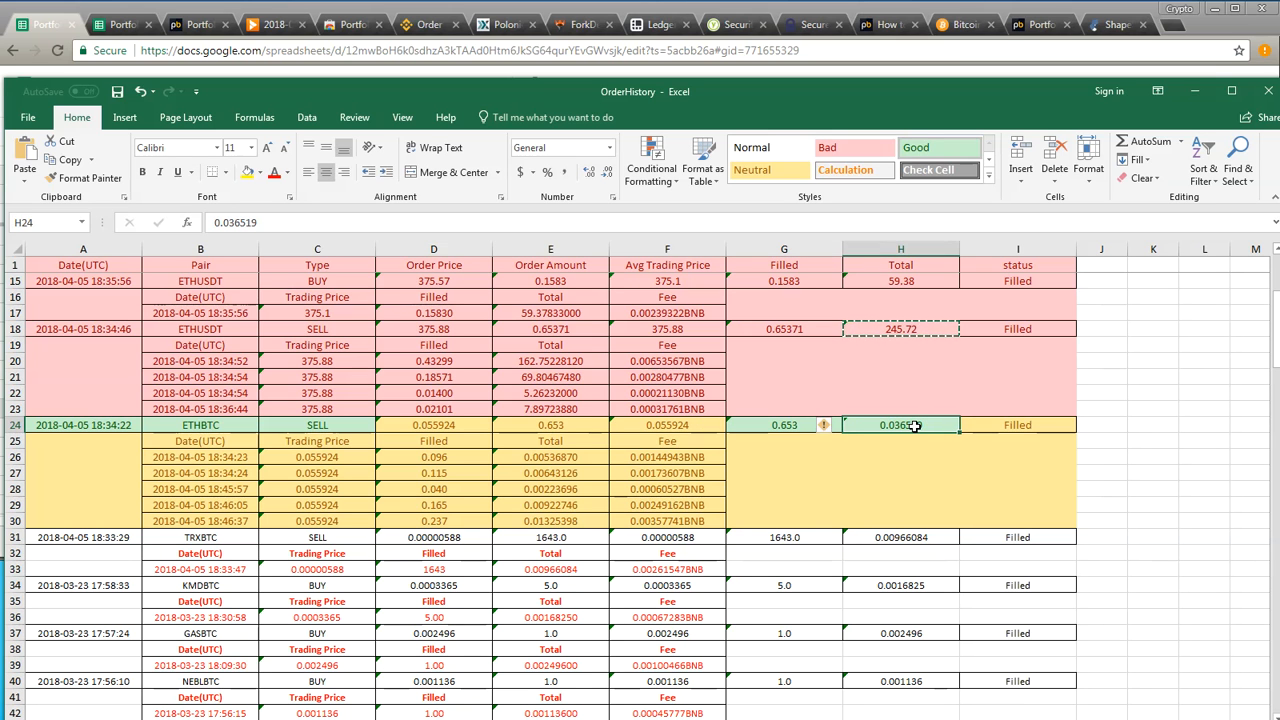
{"action": "left_click", "coordinate": [100, 427]}
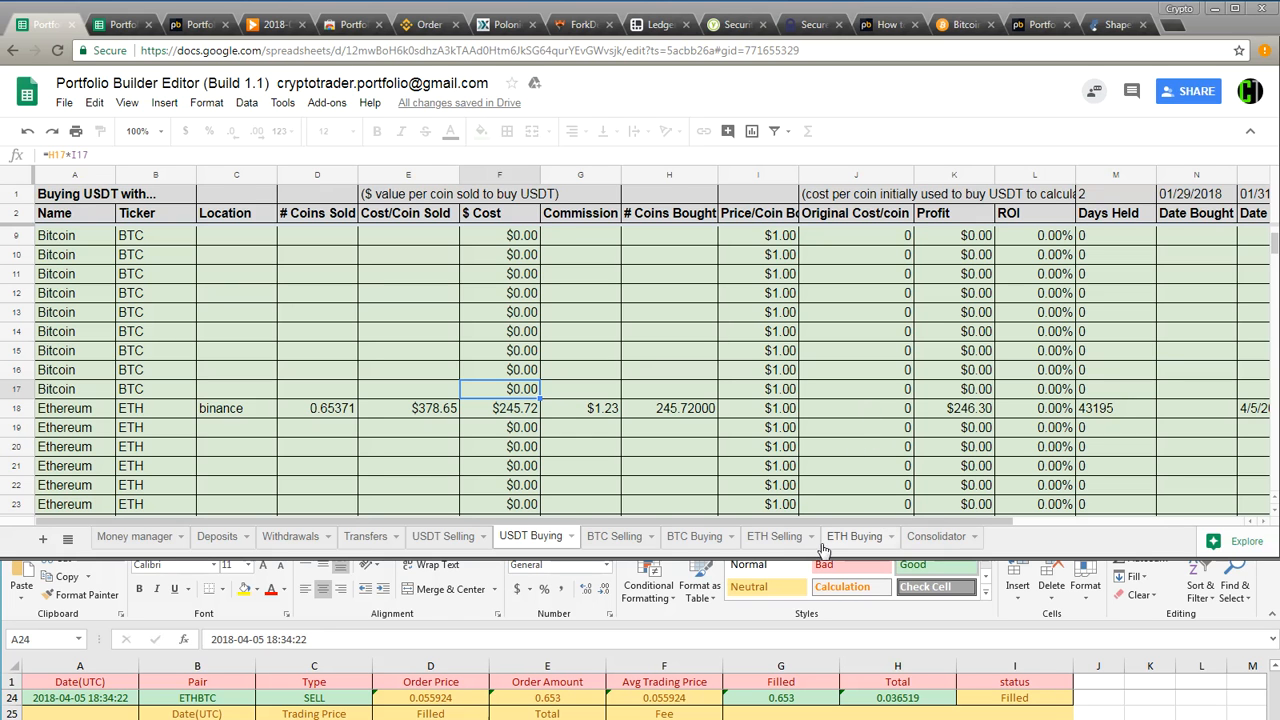
Step: Copy the ETHBTC sell order's Filled amount, 0.653, from OrderHistory into # Coins Sold in row 3 of BTC Buying
{"action": "left_click", "coordinate": [776, 548]}
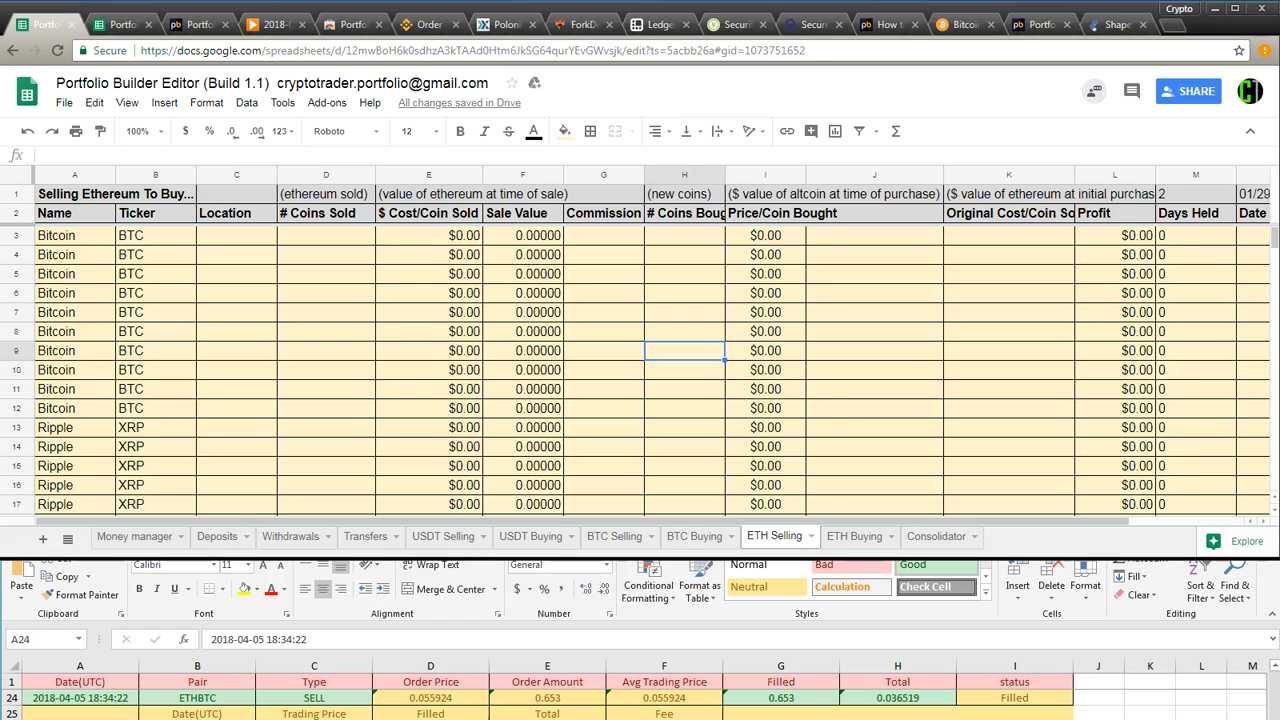
{"action": "left_click", "coordinate": [694, 537]}
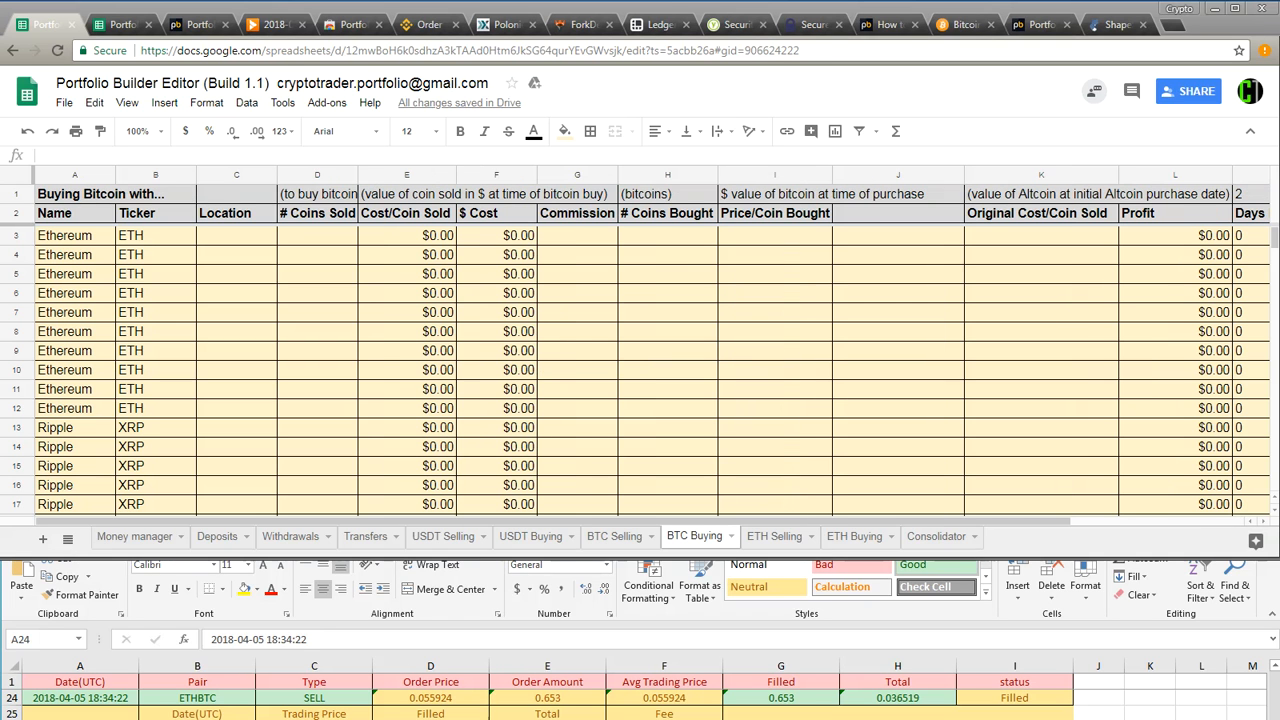
{"action": "left_click", "coordinate": [221, 236]}
{"action": "left_click", "coordinate": [307, 244]}
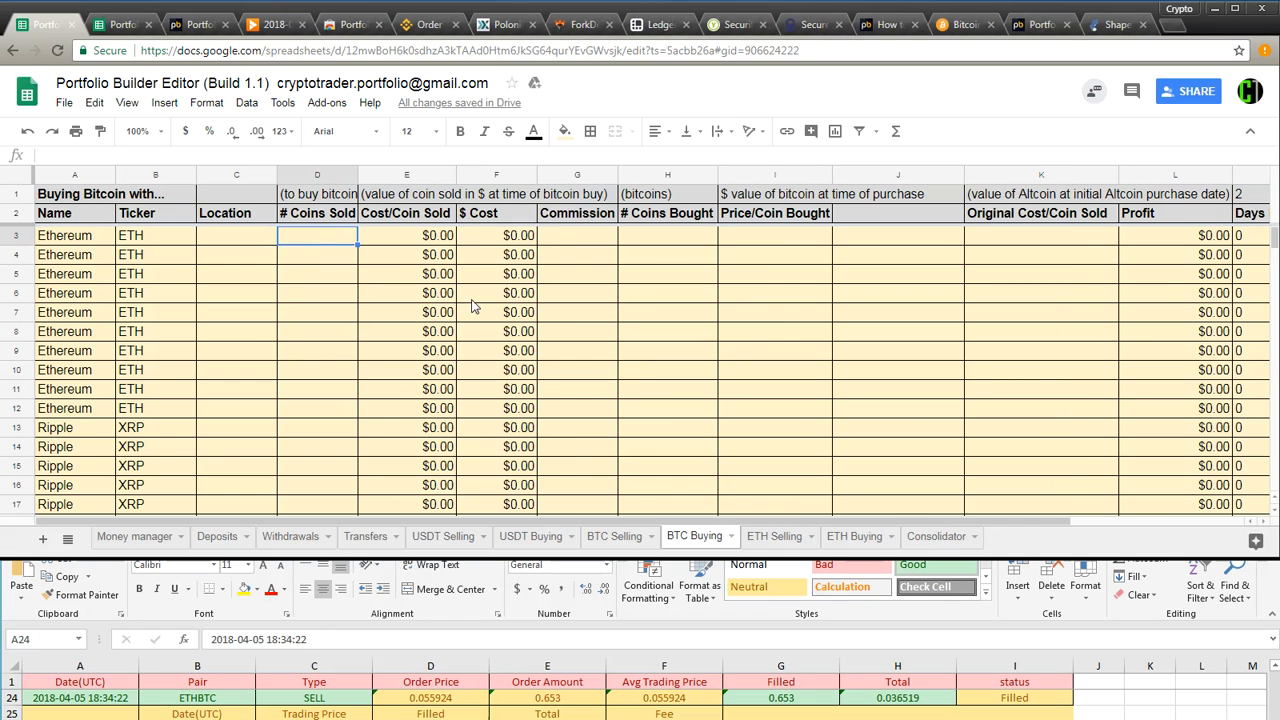
{"action": "left_click", "coordinate": [786, 710]}
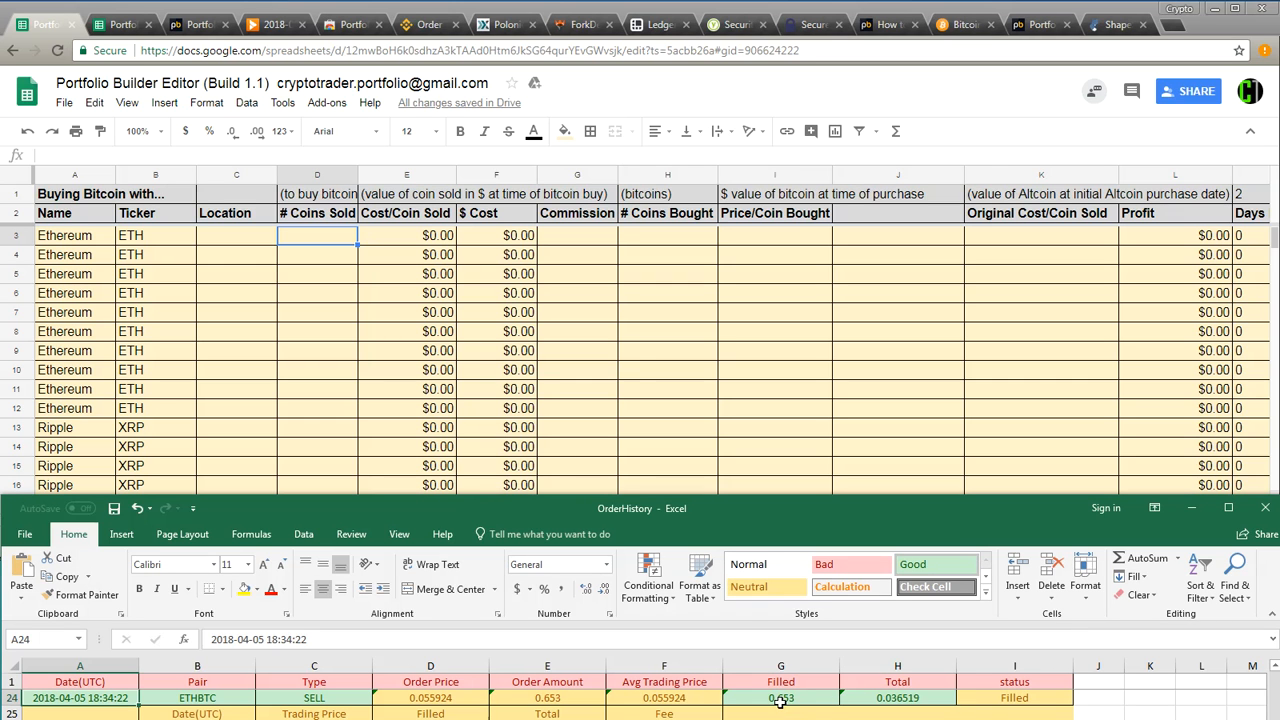
{"action": "left_click", "coordinate": [792, 699]}
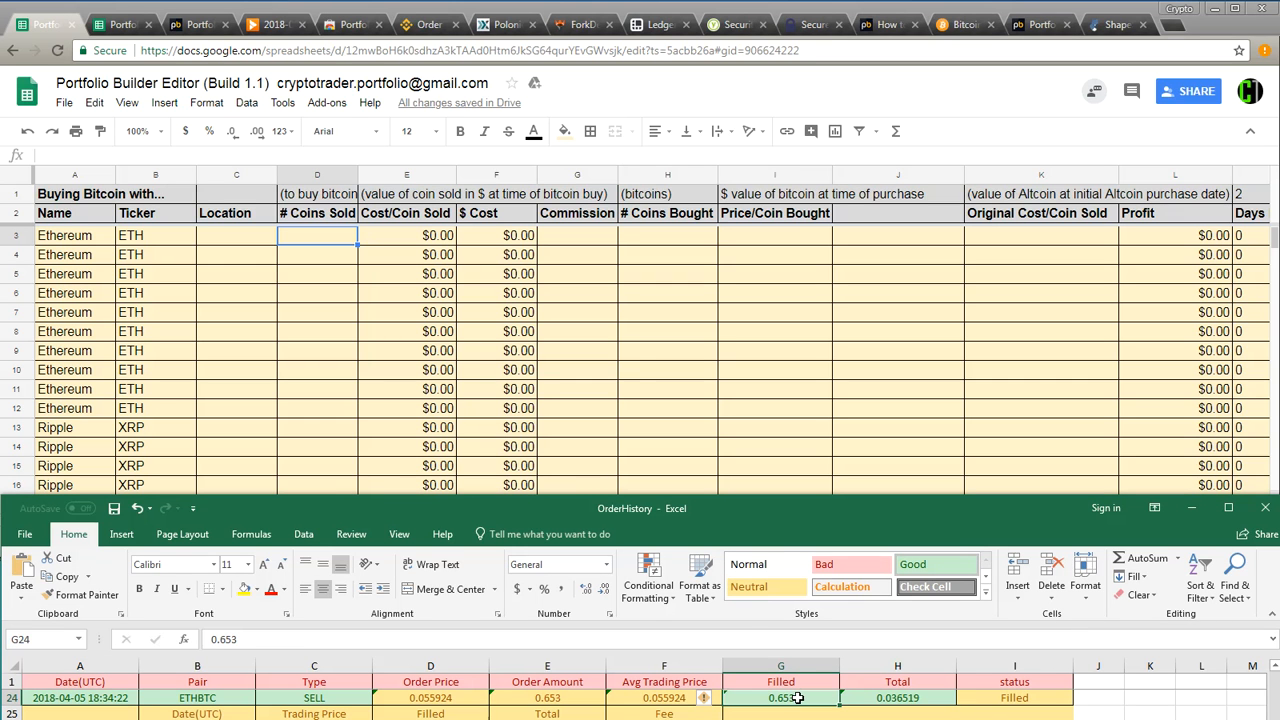
{"action": "key", "text": "ctrl+c"}
{"action": "left_click", "coordinate": [303, 245]}
{"action": "left_click", "coordinate": [112, 152]}
{"action": "key", "text": "ctrl+v"}
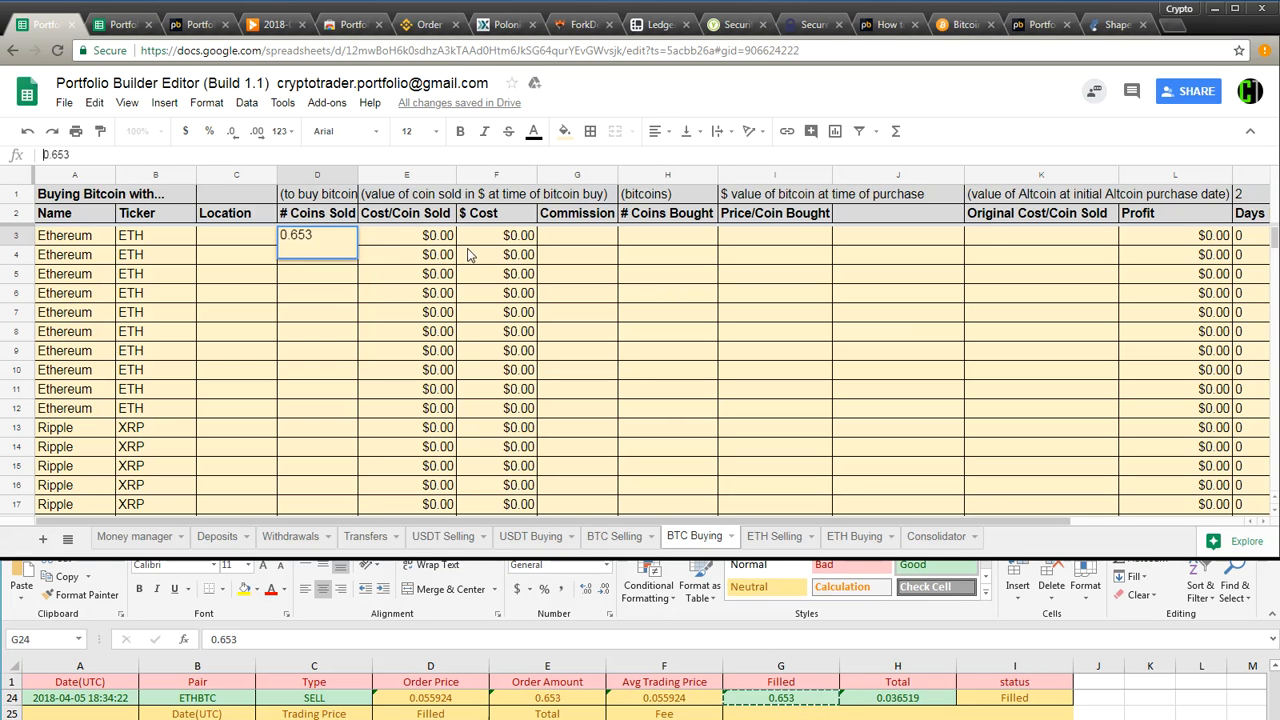
Step: Copy the ETHBTC sell order's Total, 0.036519, from OrderHistory into # Coins Bought in row 3 of BTC Buying
{"action": "left_click", "coordinate": [680, 244]}
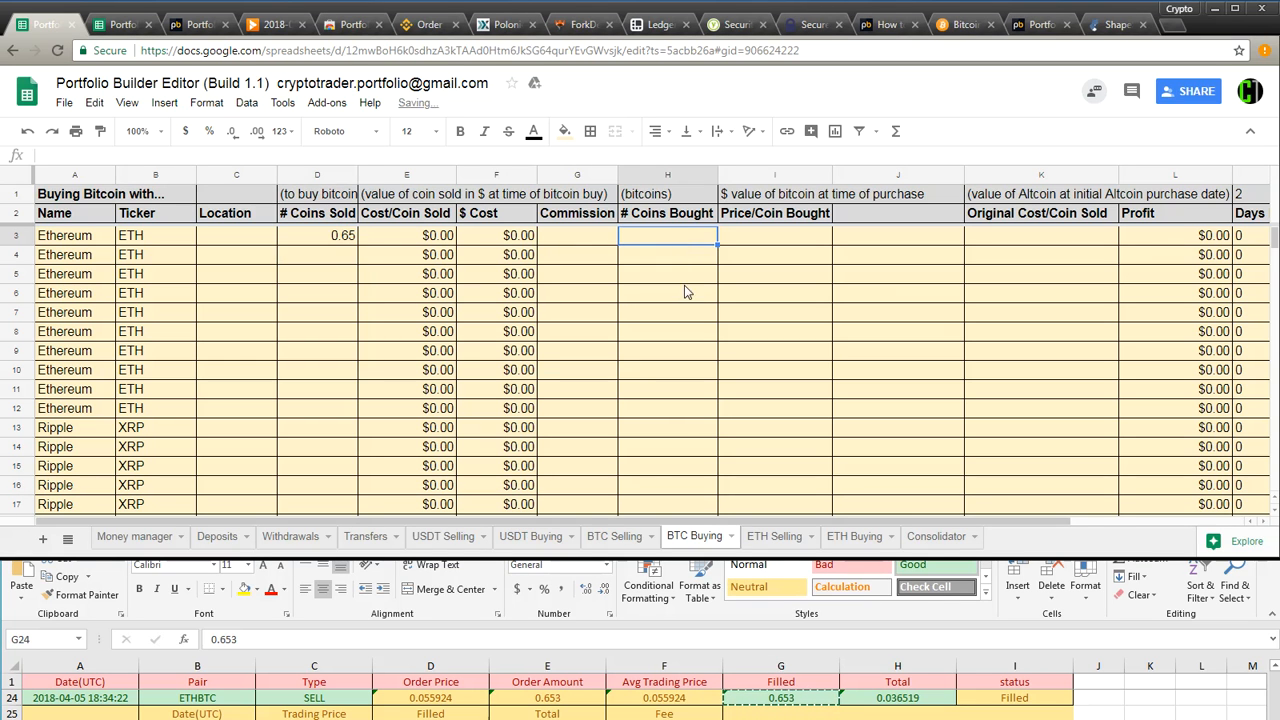
{"action": "left_click", "coordinate": [897, 697]}
{"action": "key", "text": "ctrl+c"}
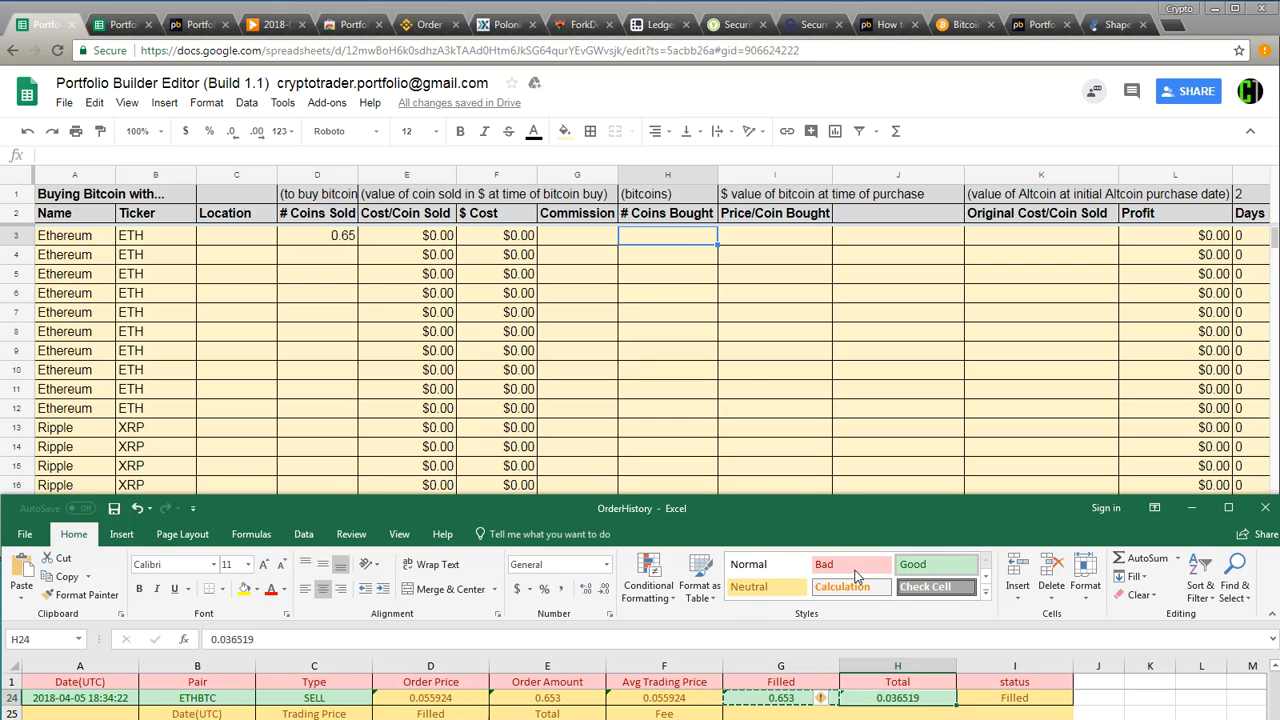
{"action": "left_click", "coordinate": [677, 247]}
{"action": "key", "text": "ctrl+v"}
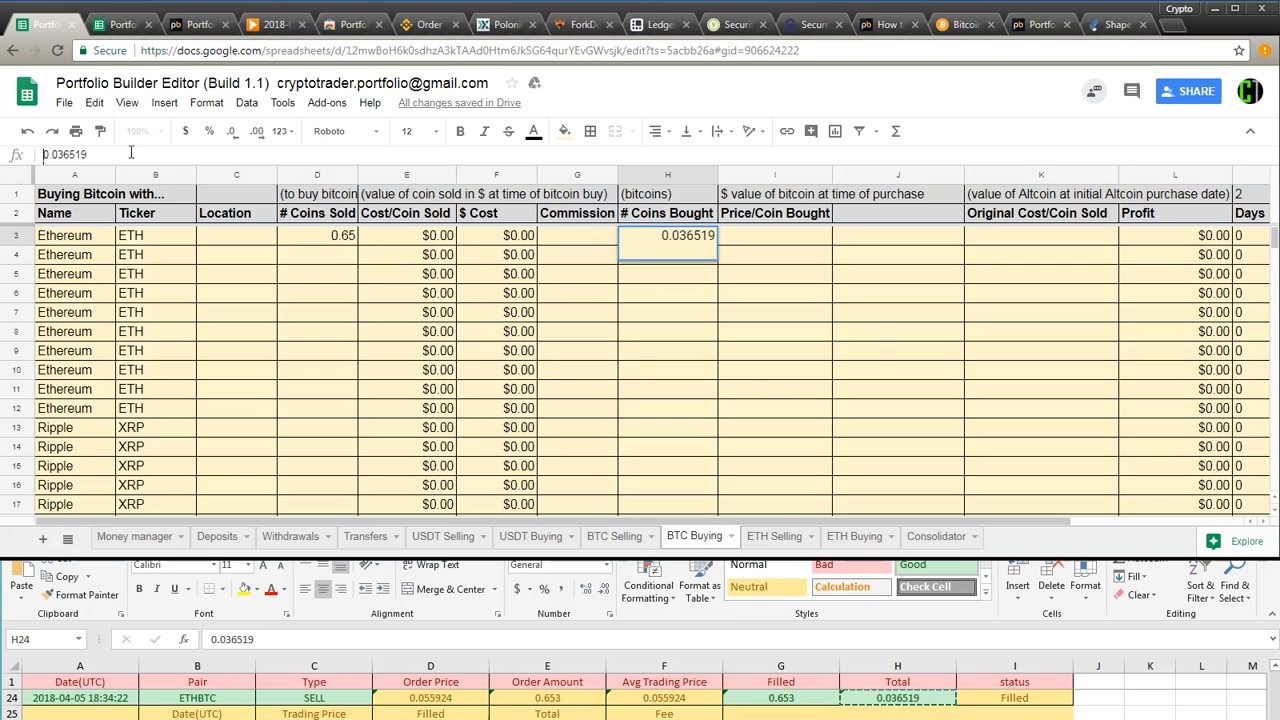
Step: Set row 3's Date Sold to 4/5/2018 in BTC Buying
{"action": "left_click", "coordinate": [1033, 237]}
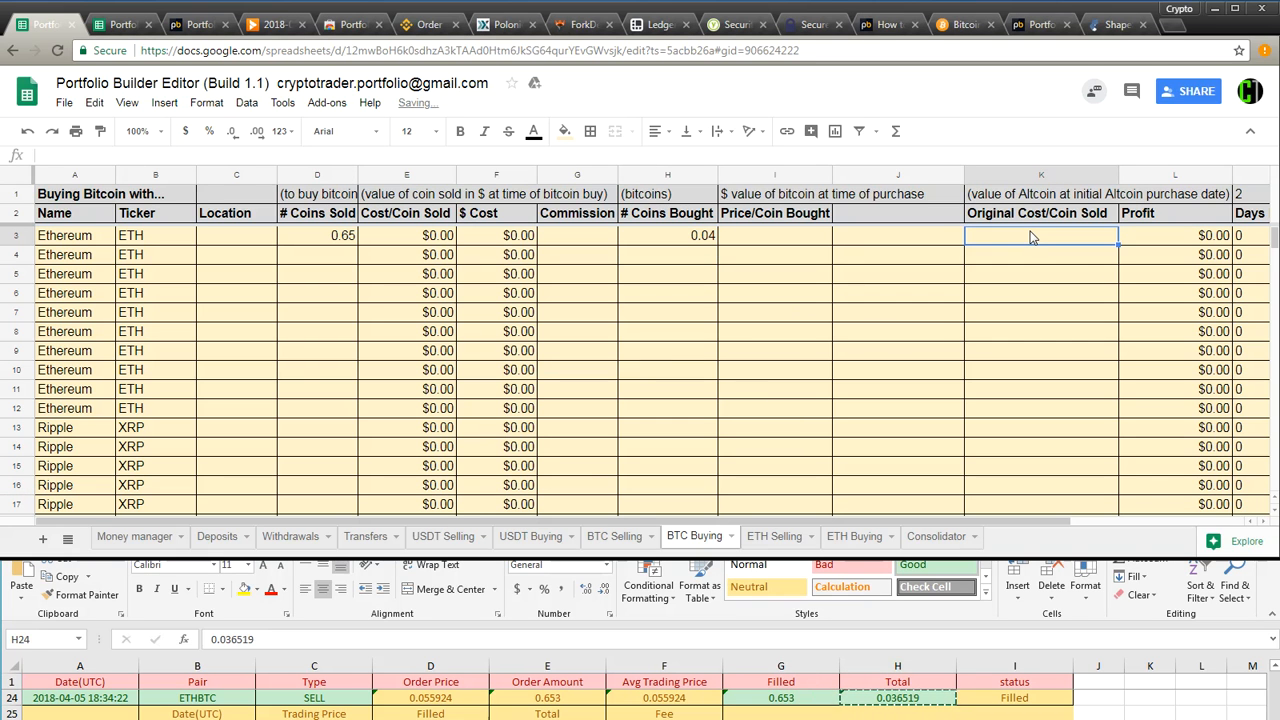
{"action": "key", "text": "Right"}
{"action": "key", "text": "Right"}
{"action": "key", "text": "Right"}
{"action": "key", "text": "Right"}
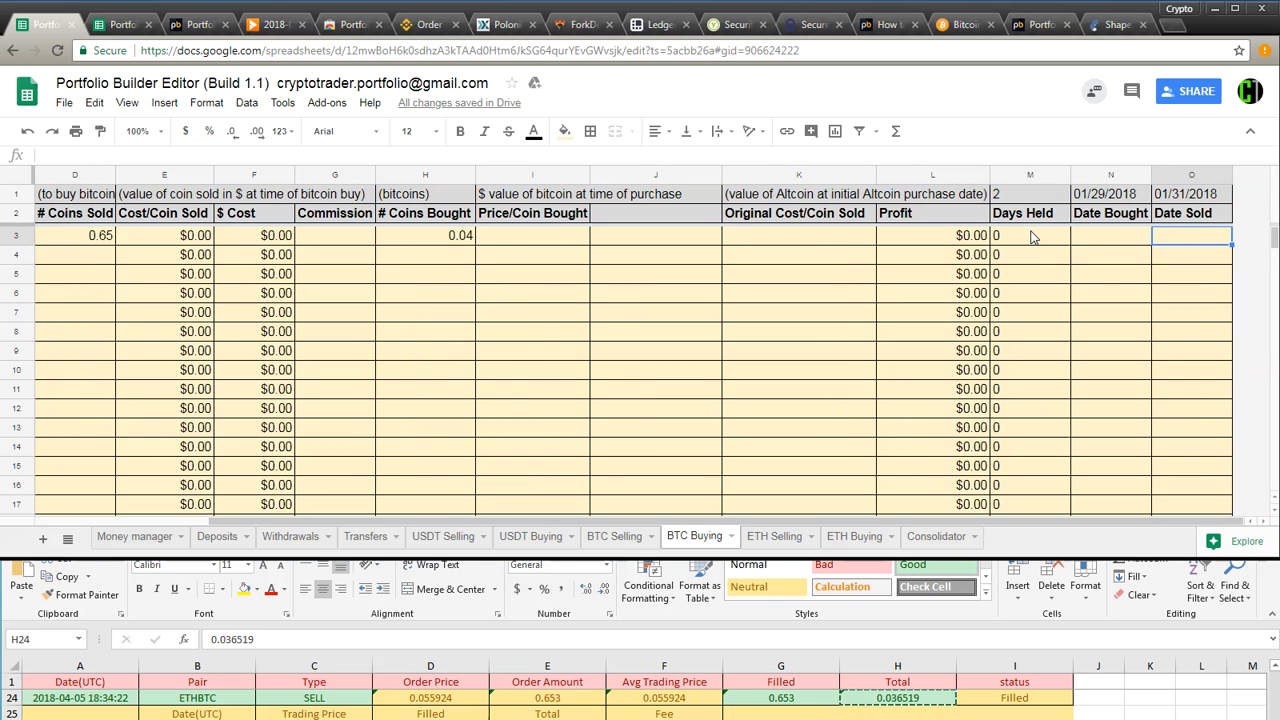
{"action": "type", "text": "4/5/2018"}
{"action": "key", "text": "Return"}
Step: Review row 3 of BTC Buying, checking $ Cost, Commission, Original Cost/Coin Sold and the Profit formula
{"action": "key", "text": "Left"}
{"action": "key", "text": "Left"}
{"action": "key", "text": "Left"}
{"action": "key", "text": "Left"}
{"action": "key", "text": "Left"}
{"action": "key", "text": "Left"}
{"action": "key", "text": "Left"}
{"action": "key", "text": "Left"}
{"action": "key", "text": "Left"}
{"action": "key", "text": "Left"}
{"action": "key", "text": "Left"}
{"action": "key", "text": "Left"}
{"action": "key", "text": "Left"}
{"action": "key", "text": "Left"}
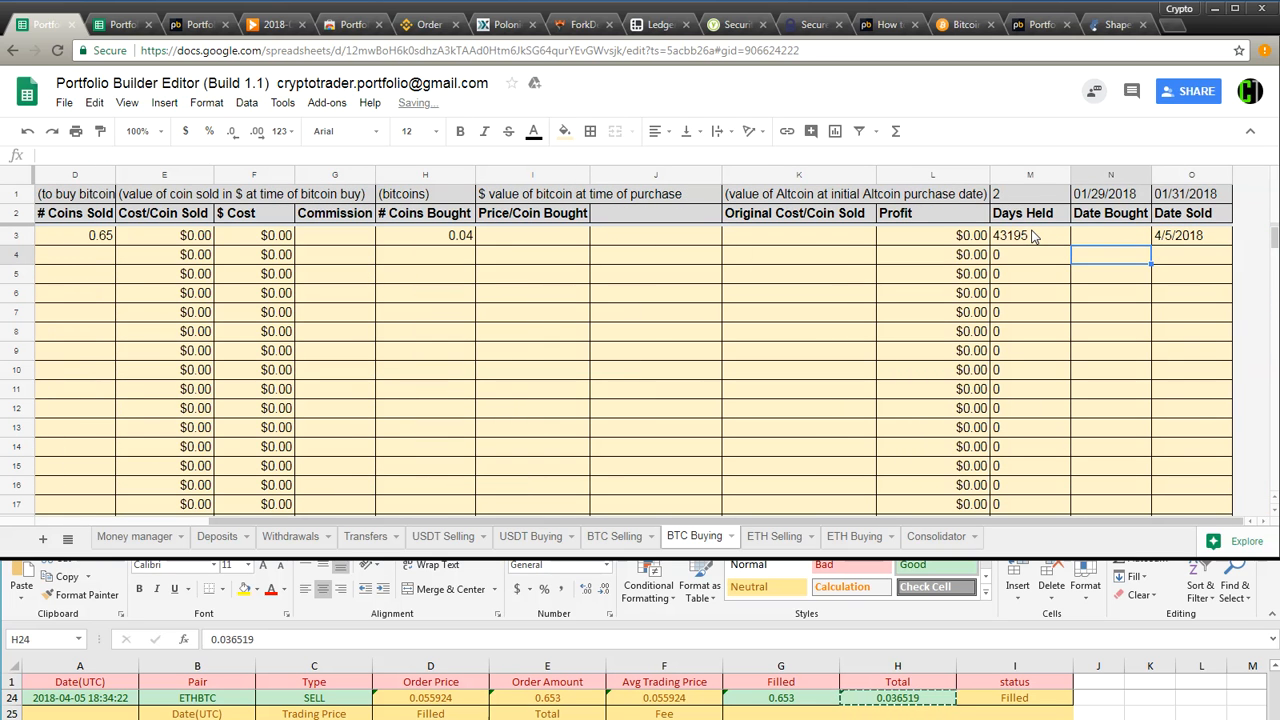
{"action": "key", "text": "Right"}
{"action": "key", "text": "Up"}
{"action": "key", "text": "Right"}
{"action": "key", "text": "Right"}
{"action": "key", "text": "Right"}
{"action": "key", "text": "Right"}
{"action": "key", "text": "Right"}
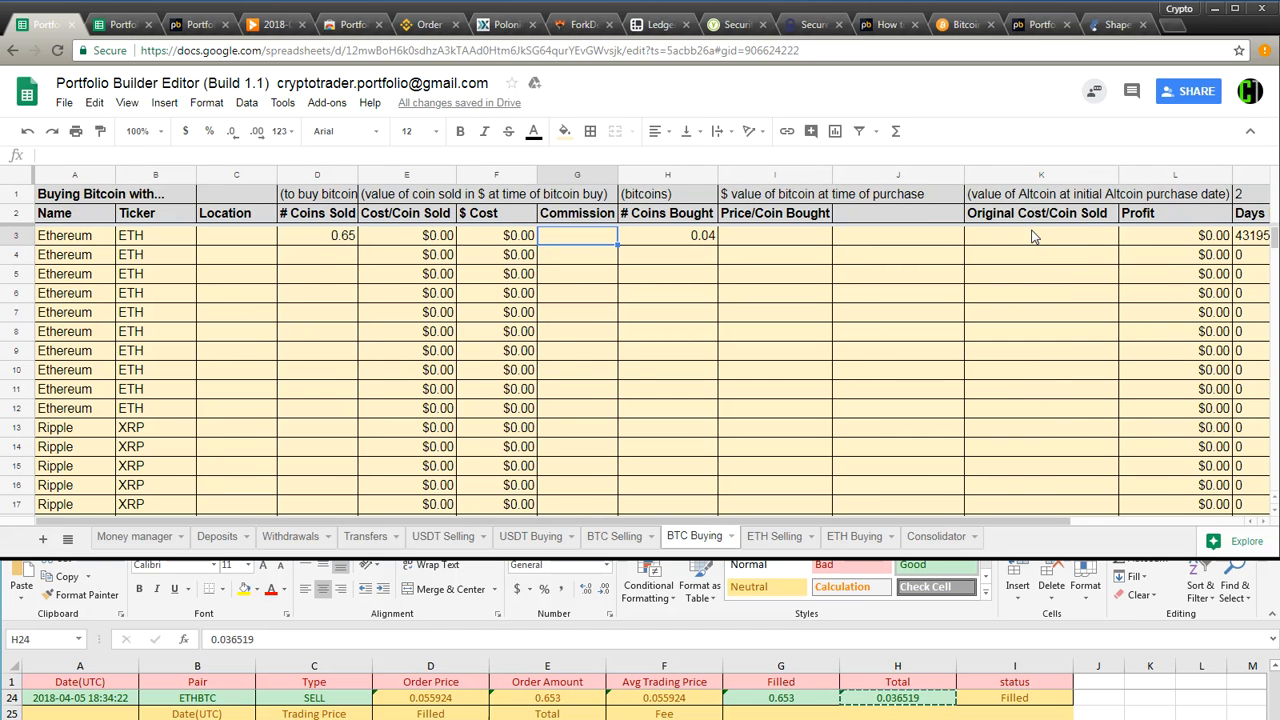
{"action": "key", "text": "Left"}
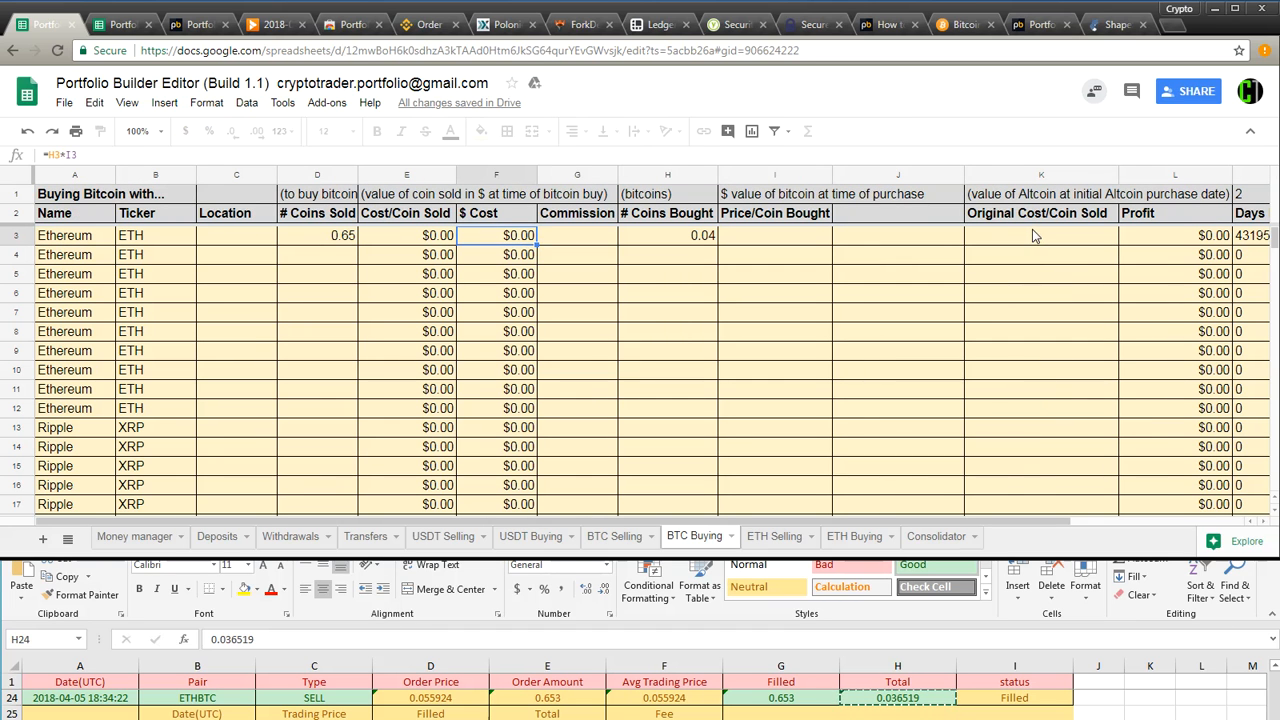
{"action": "key", "text": "Right"}
{"action": "key", "text": "Right"}
{"action": "key", "text": "Right"}
{"action": "key", "text": "Right"}
{"action": "key", "text": "Right"}
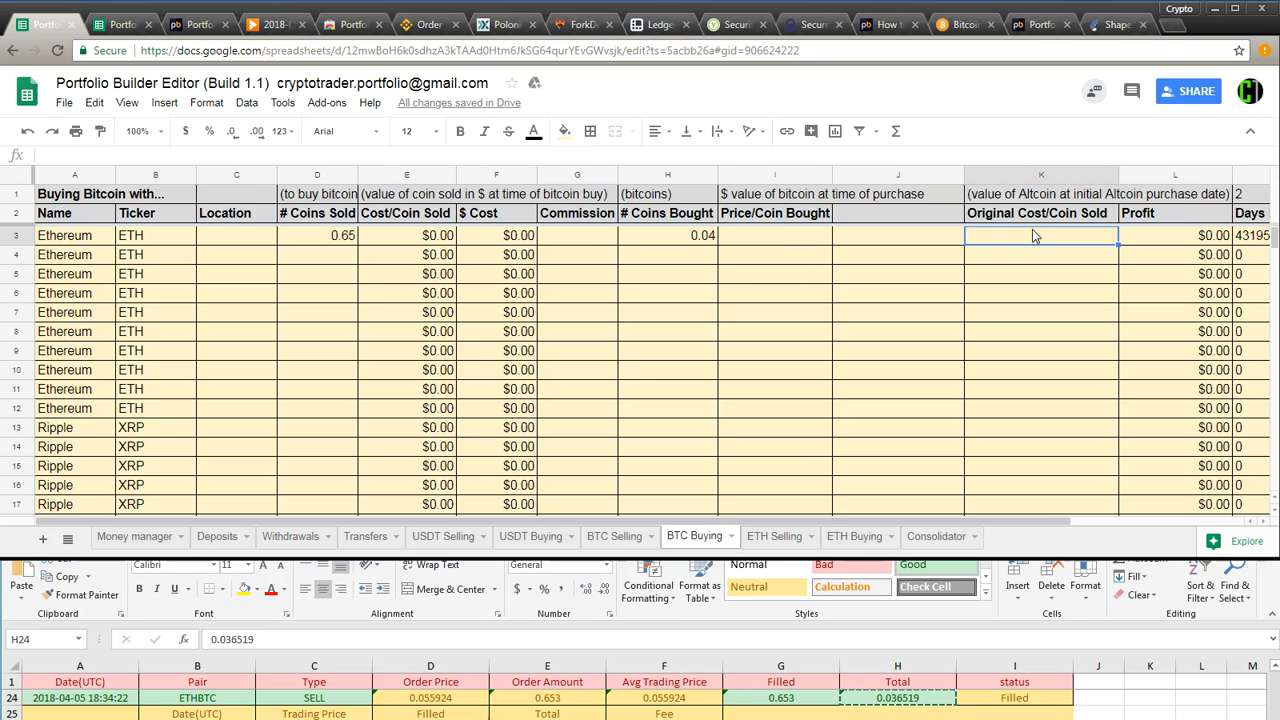
{"action": "key", "text": "Right"}
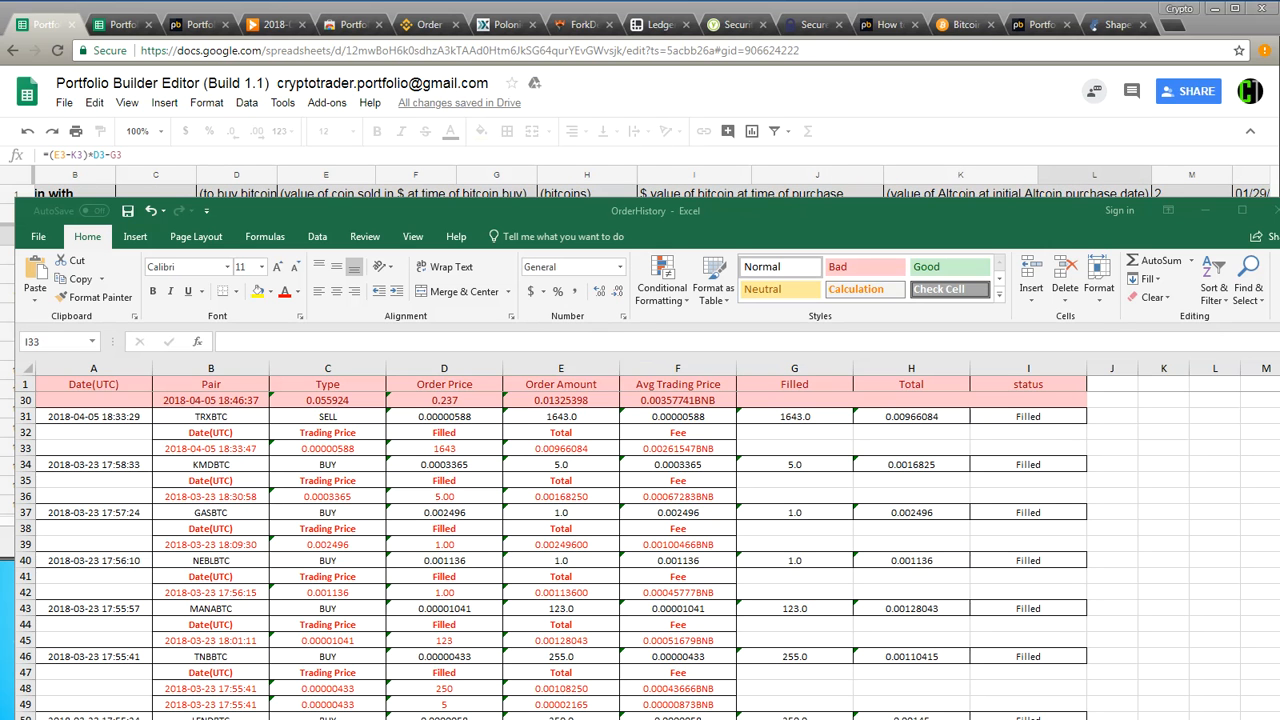
Step: Apply the Neutral cell style to the TRXBTC sell order in rows 31 to 33 of OrderHistory
{"action": "left_click", "coordinate": [1000, 448]}
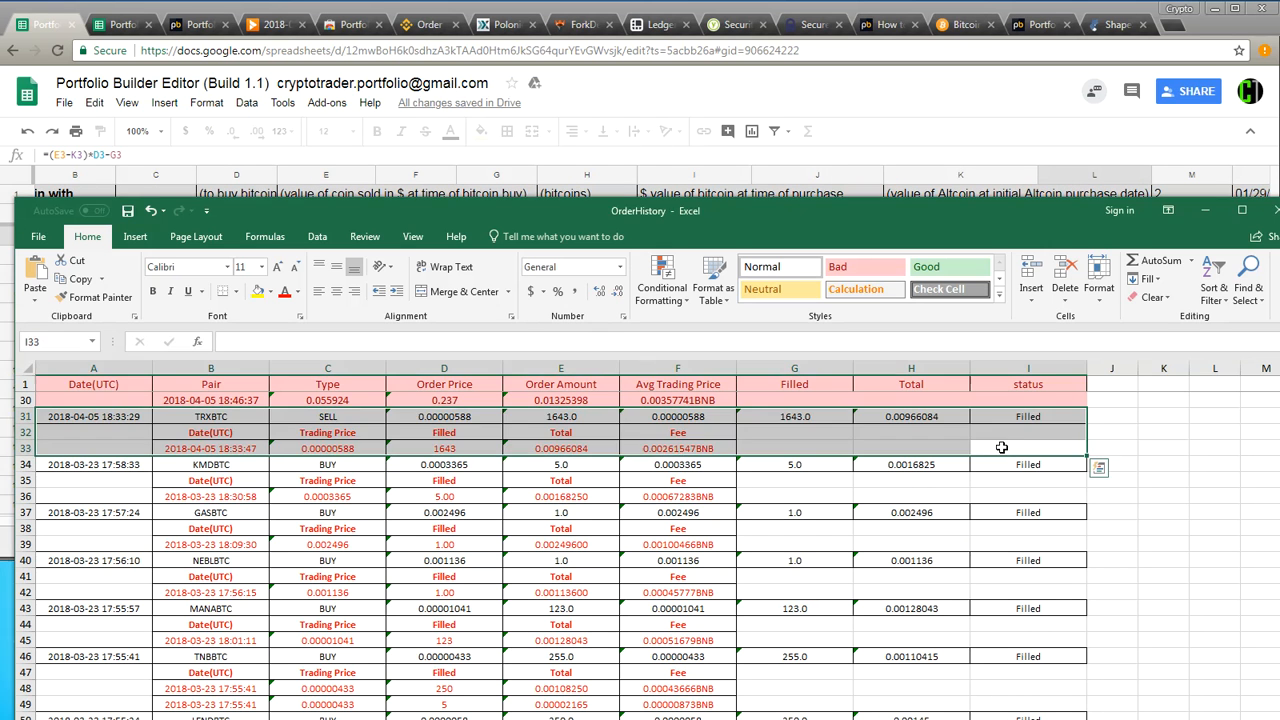
{"action": "left_click_drag", "start_coordinate": [1042, 452], "coordinate": [90, 416]}
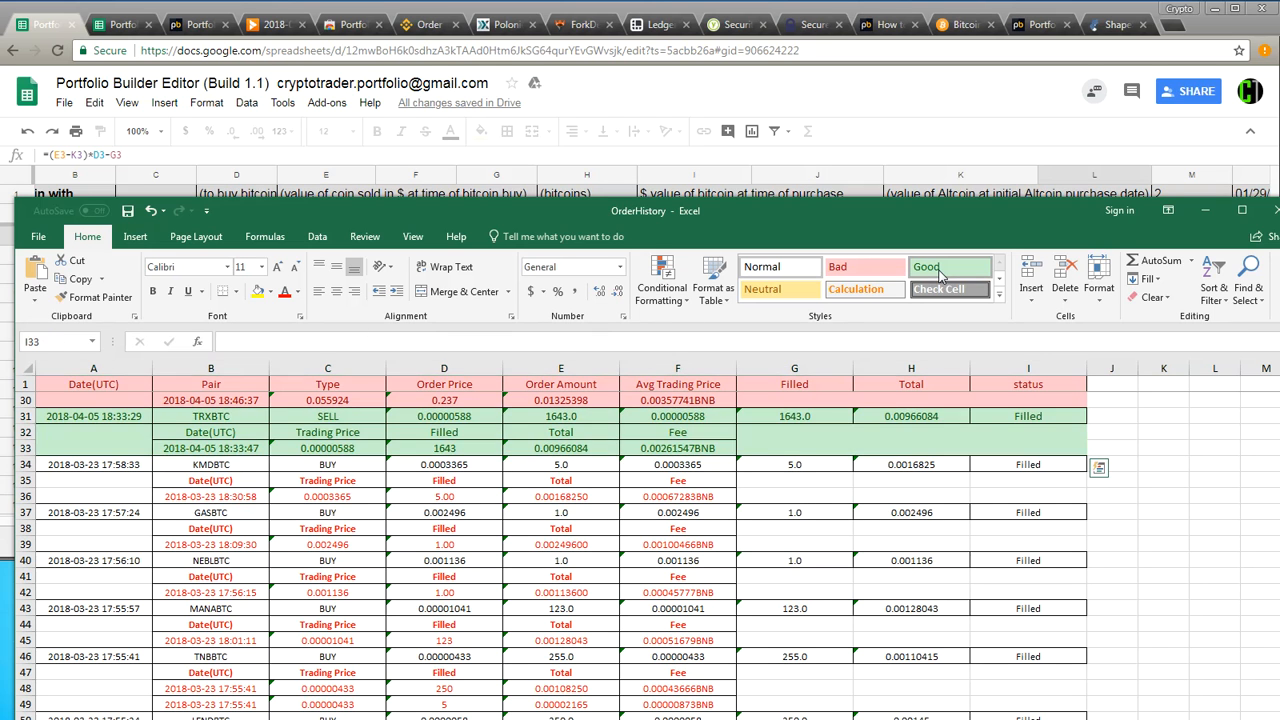
{"action": "left_click", "coordinate": [795, 289]}
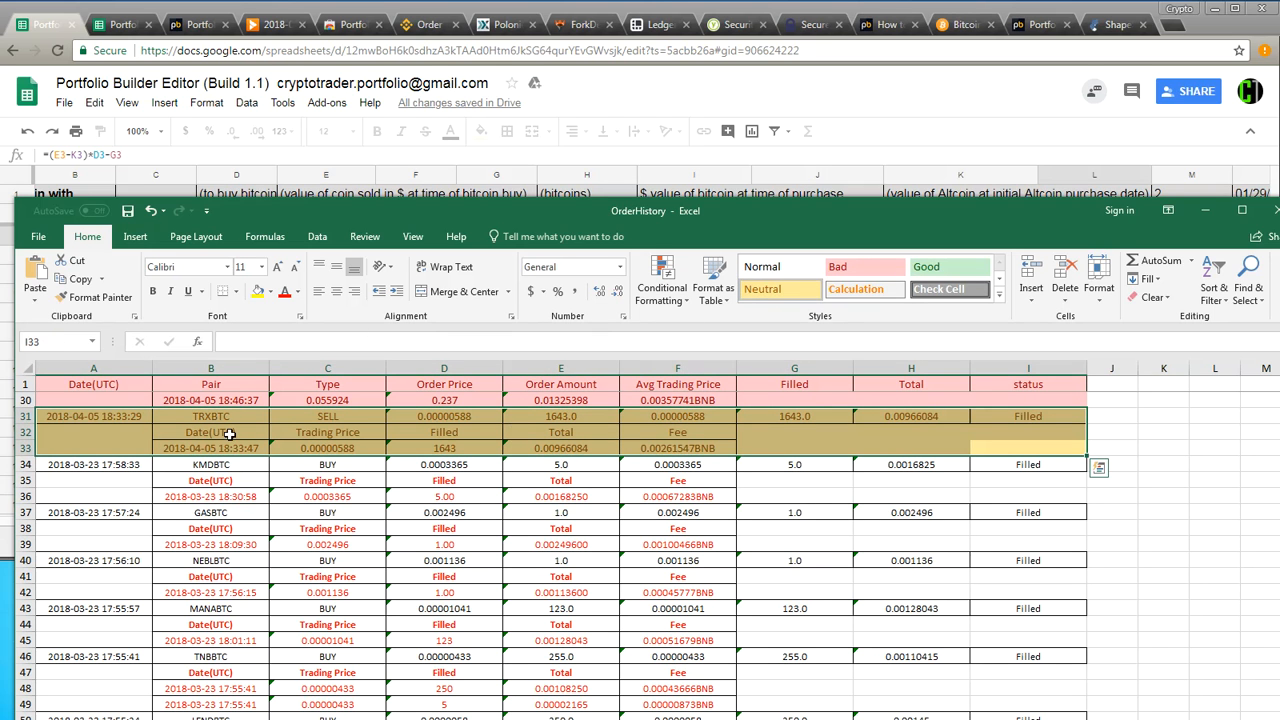
Step: Find trx in BTC Buying for the TRXBTC order and select # Coins Sold in the first TRON row, row 53
{"action": "left_click", "coordinate": [214, 416]}
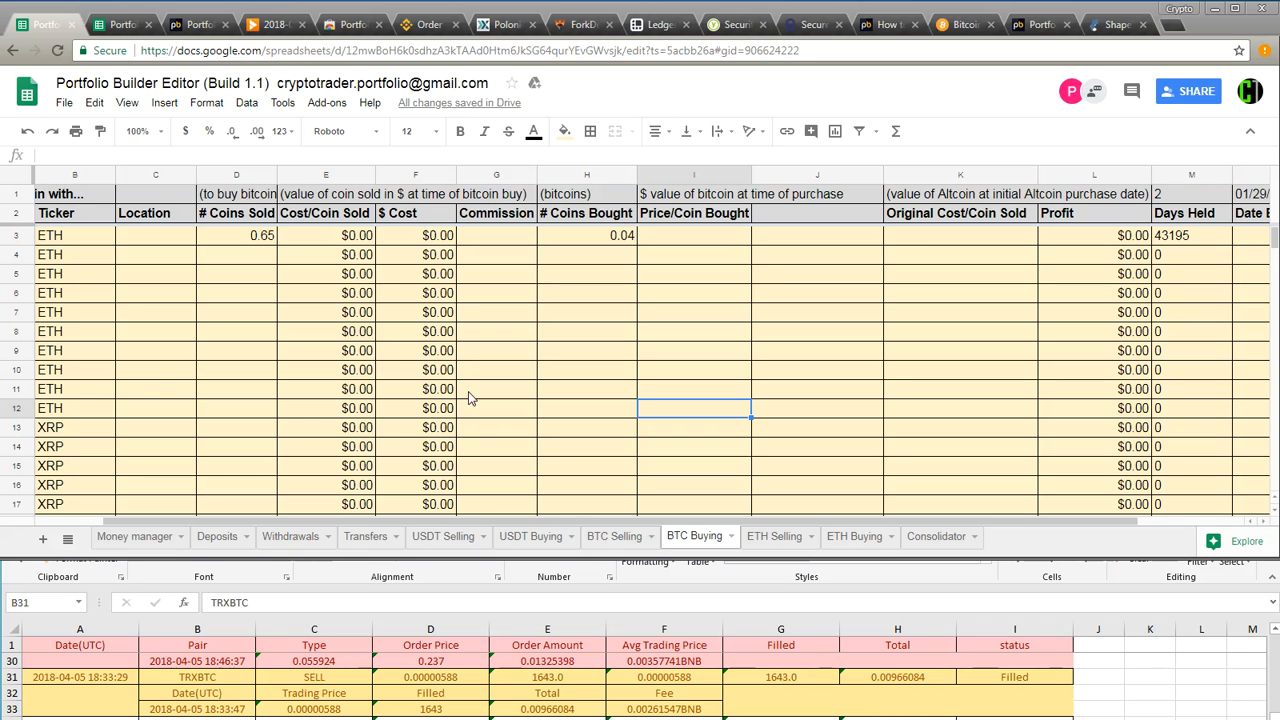
{"action": "left_click", "coordinate": [157, 371]}
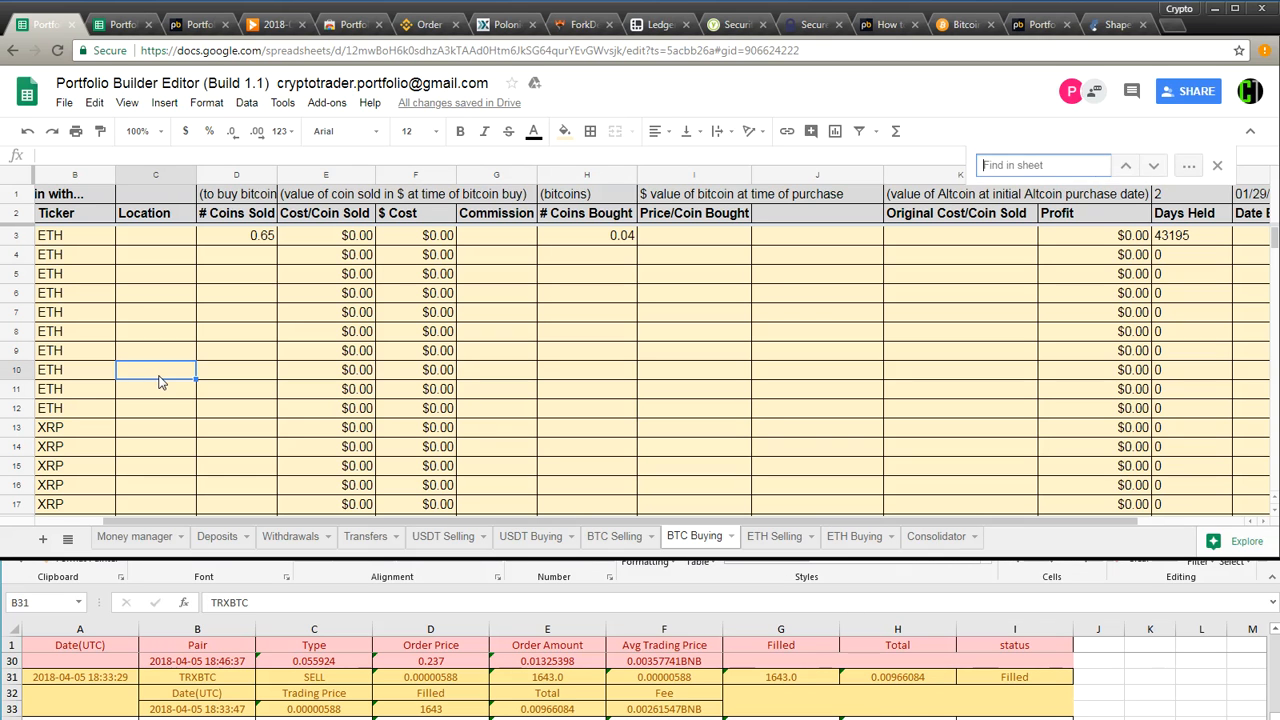
{"action": "key", "text": "ctrl+f"}
{"action": "type", "text": "trx"}
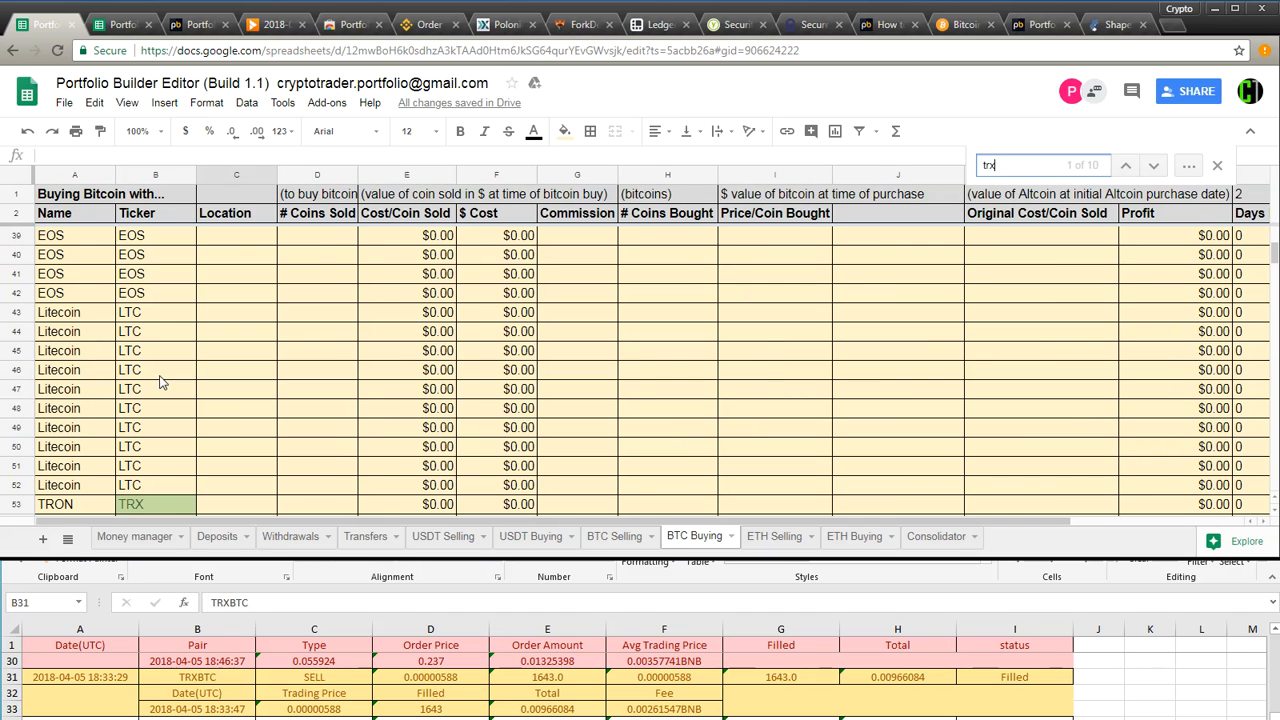
{"action": "left_click", "coordinate": [306, 506]}
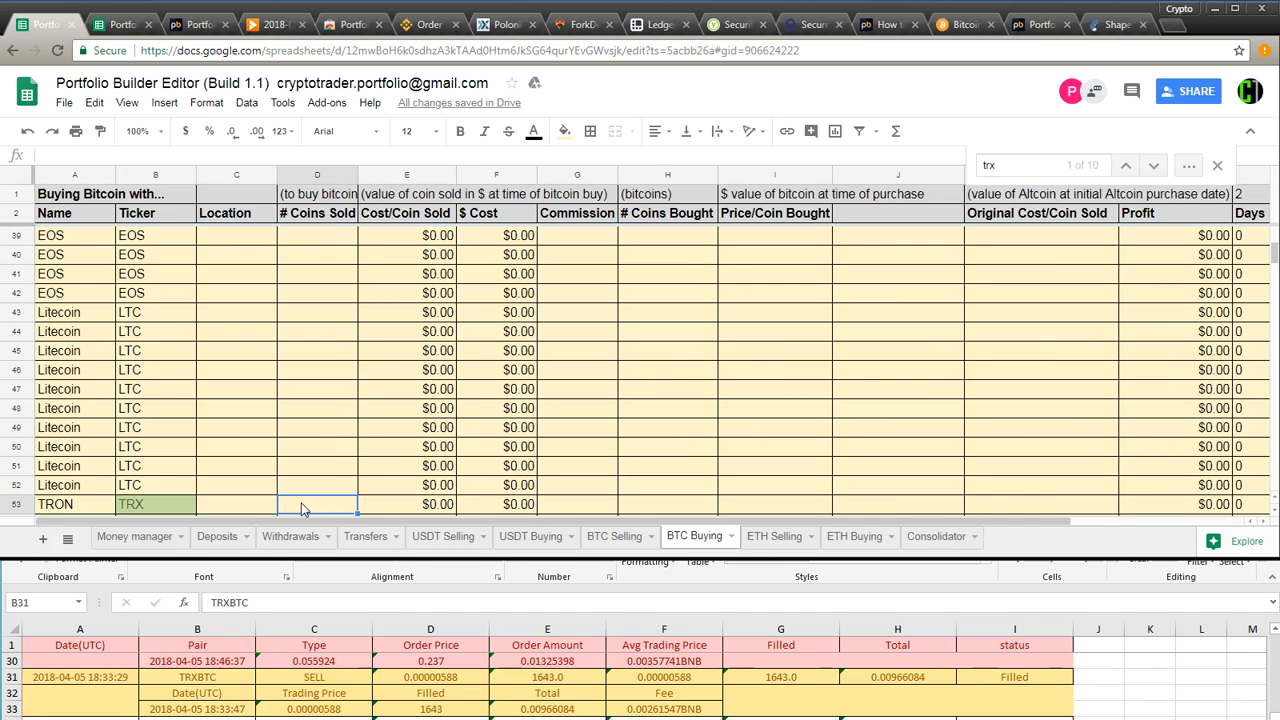
Step: Copy the TRXBTC order's Filled amount, 1643.0, from OrderHistory into # Coins Sold in row 53 of BTC Buying
{"action": "left_click", "coordinate": [752, 678]}
{"action": "left_click", "coordinate": [778, 677]}
{"action": "key", "text": "ctrl+c"}
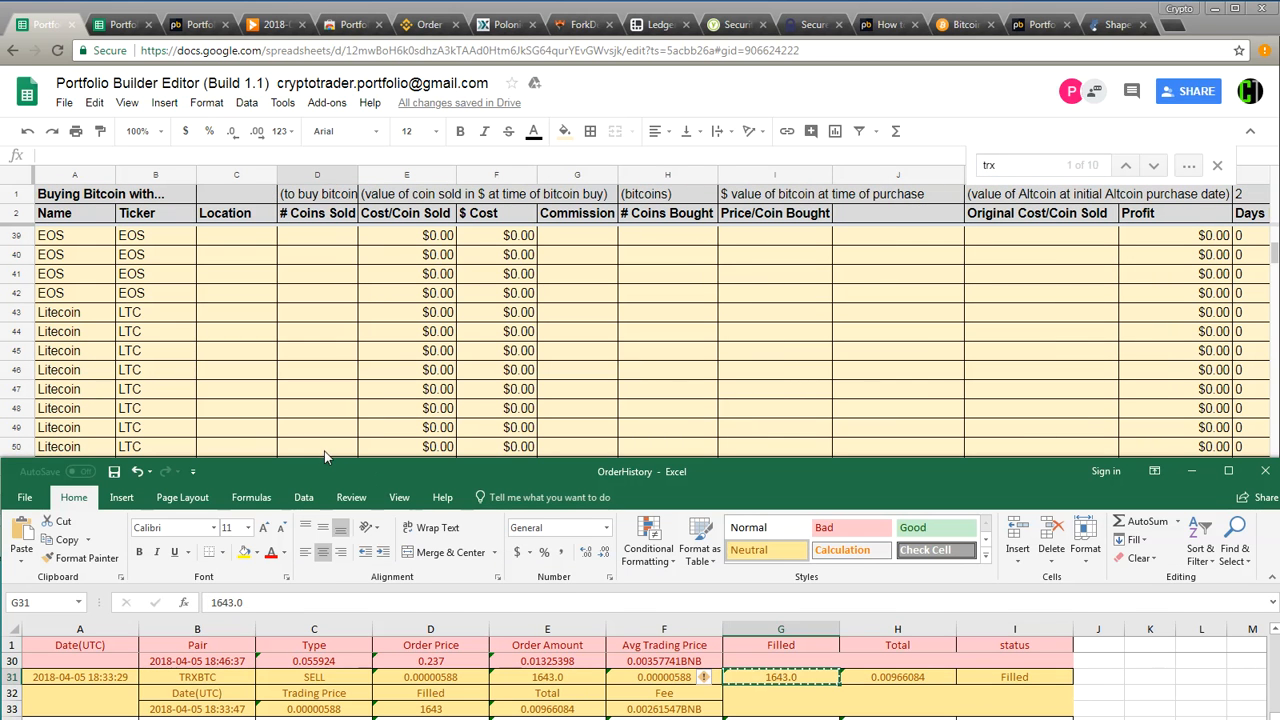
{"action": "left_click", "coordinate": [330, 425]}
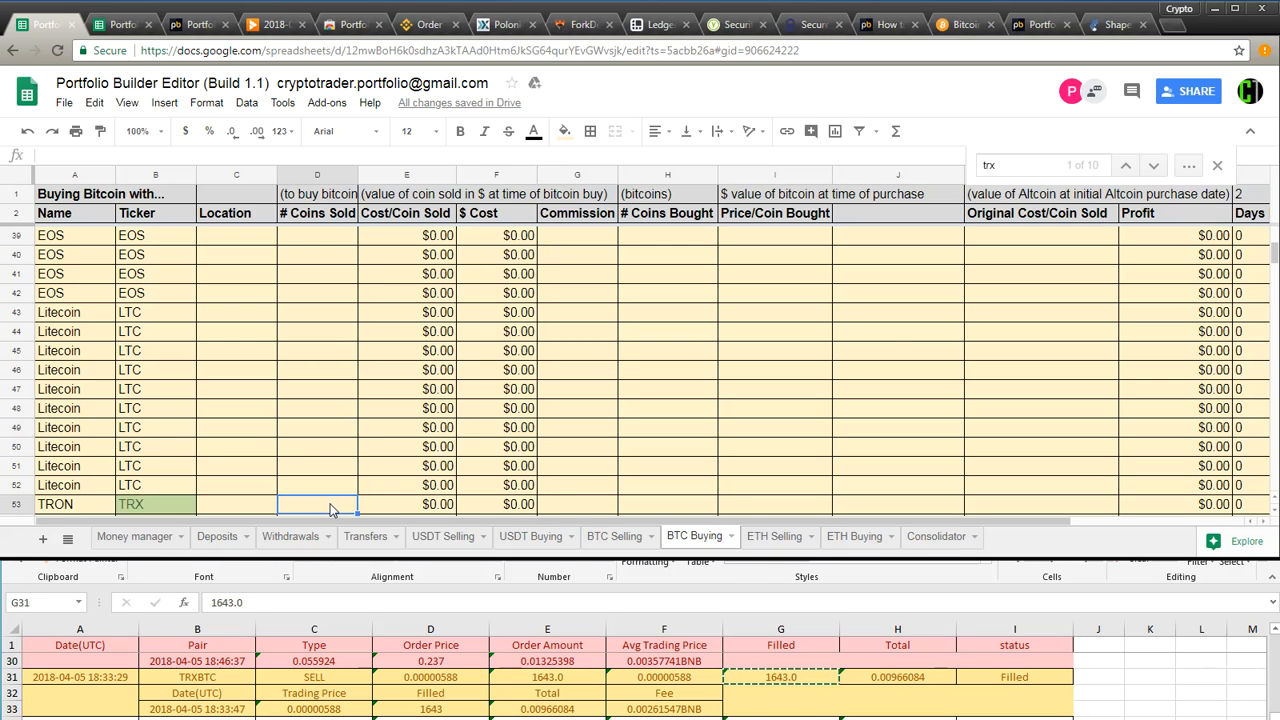
{"action": "key", "text": "Escape"}
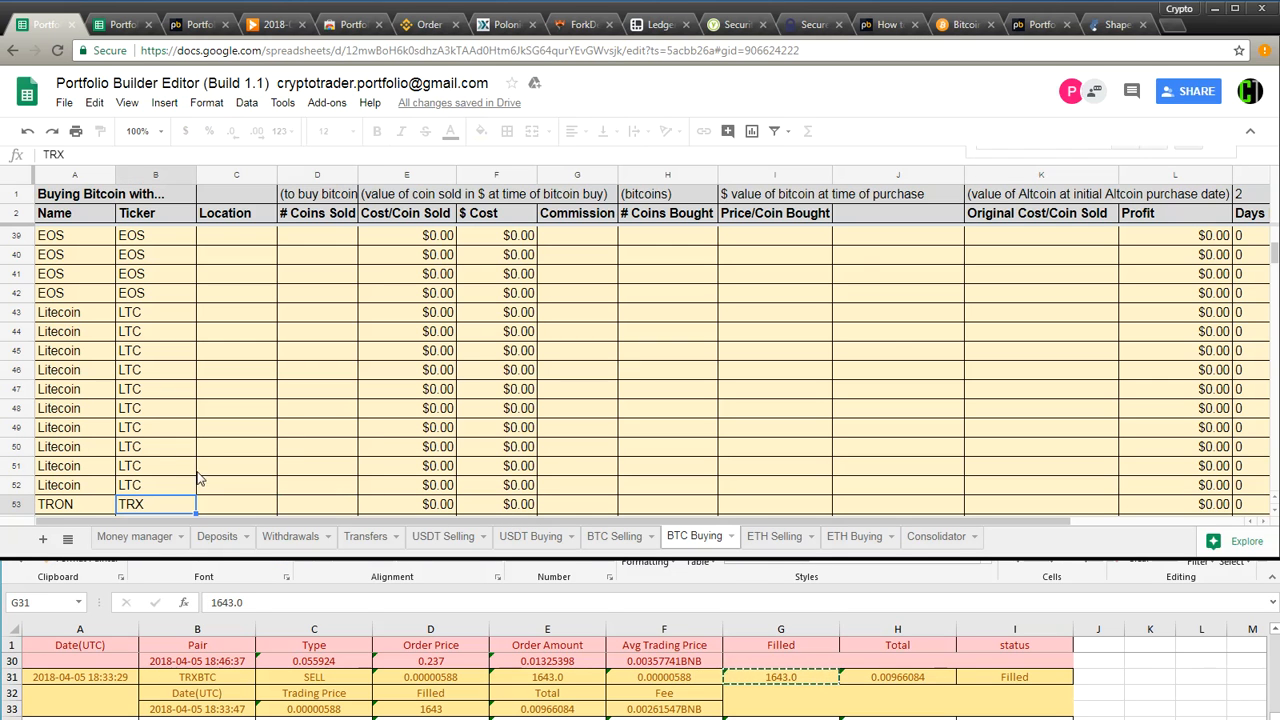
{"action": "left_click", "coordinate": [325, 505]}
{"action": "key", "text": "ctrl+v"}
Step: Copy the TRXBTC order's Total, 0.00966084, from OrderHistory into # Coins Bought in row 53 of BTC Buying
{"action": "left_click", "coordinate": [905, 677]}
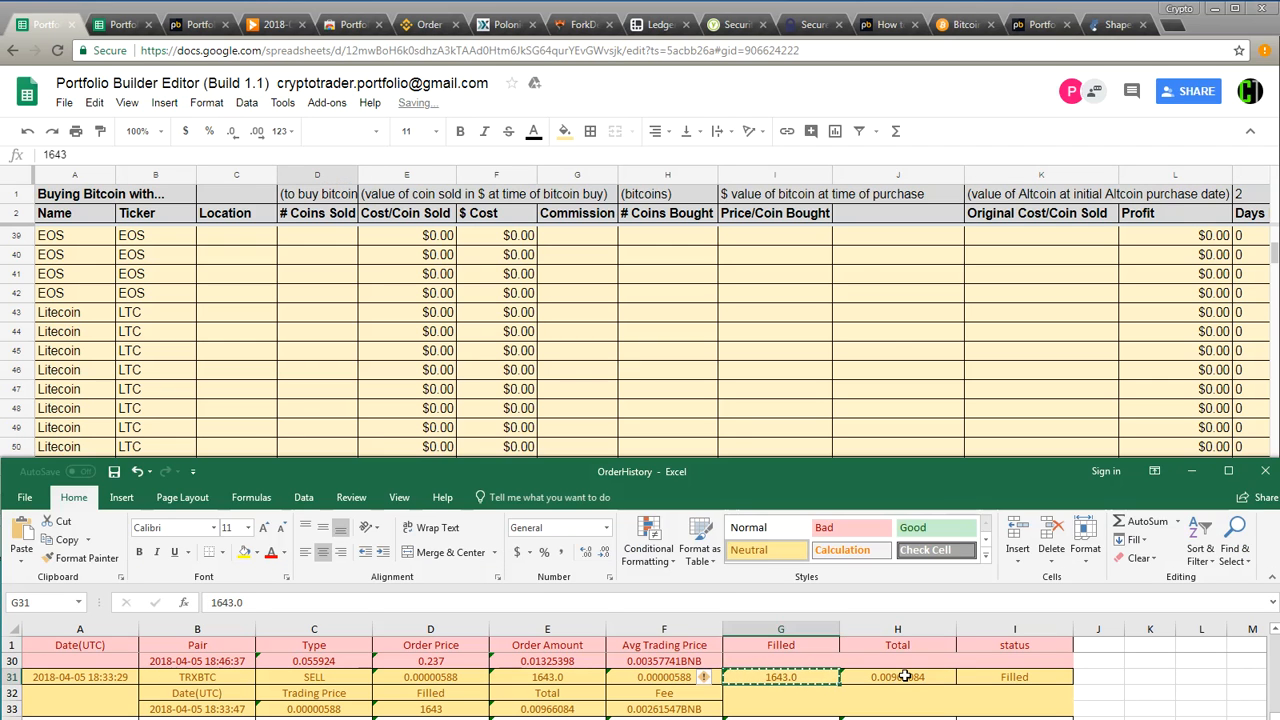
{"action": "left_click", "coordinate": [905, 677]}
{"action": "key", "text": "ctrl+c"}
{"action": "left_click", "coordinate": [654, 410]}
{"action": "left_click", "coordinate": [661, 500]}
{"action": "key", "text": "ctrl+v"}
Step: Set row 53's Date Sold to 4/5/2018 in BTC Buying
{"action": "left_click", "coordinate": [817, 492]}
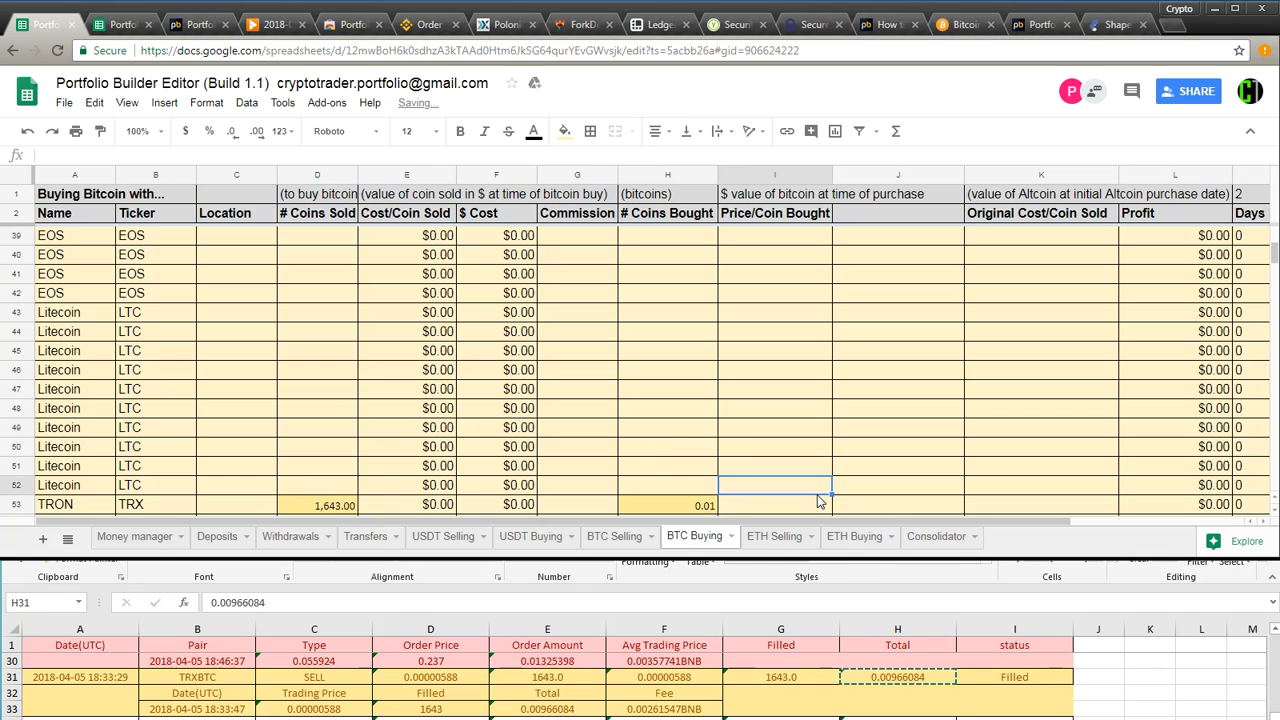
{"action": "key", "text": "Down"}
{"action": "key", "text": "Right"}
{"action": "key", "text": "Right"}
{"action": "key", "text": "Right"}
{"action": "key", "text": "Right"}
{"action": "key", "text": "Right"}
{"action": "key", "text": "Right"}
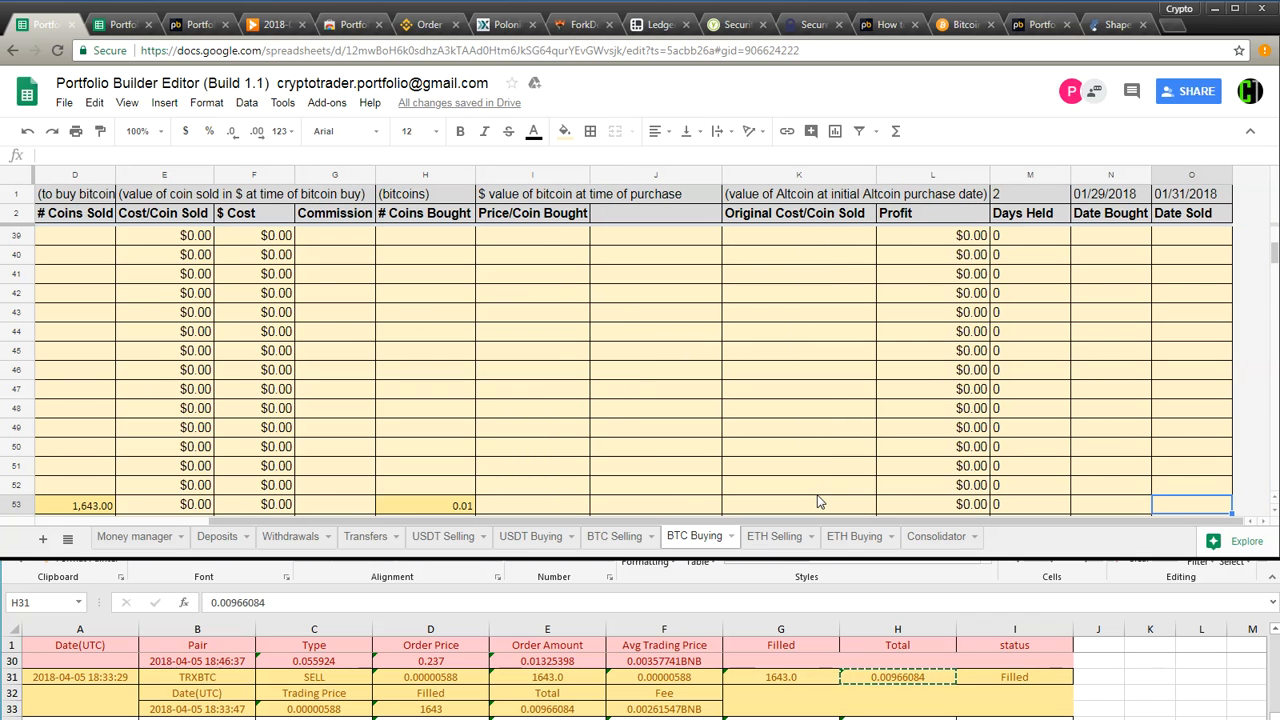
{"action": "type", "text": "4/5"}
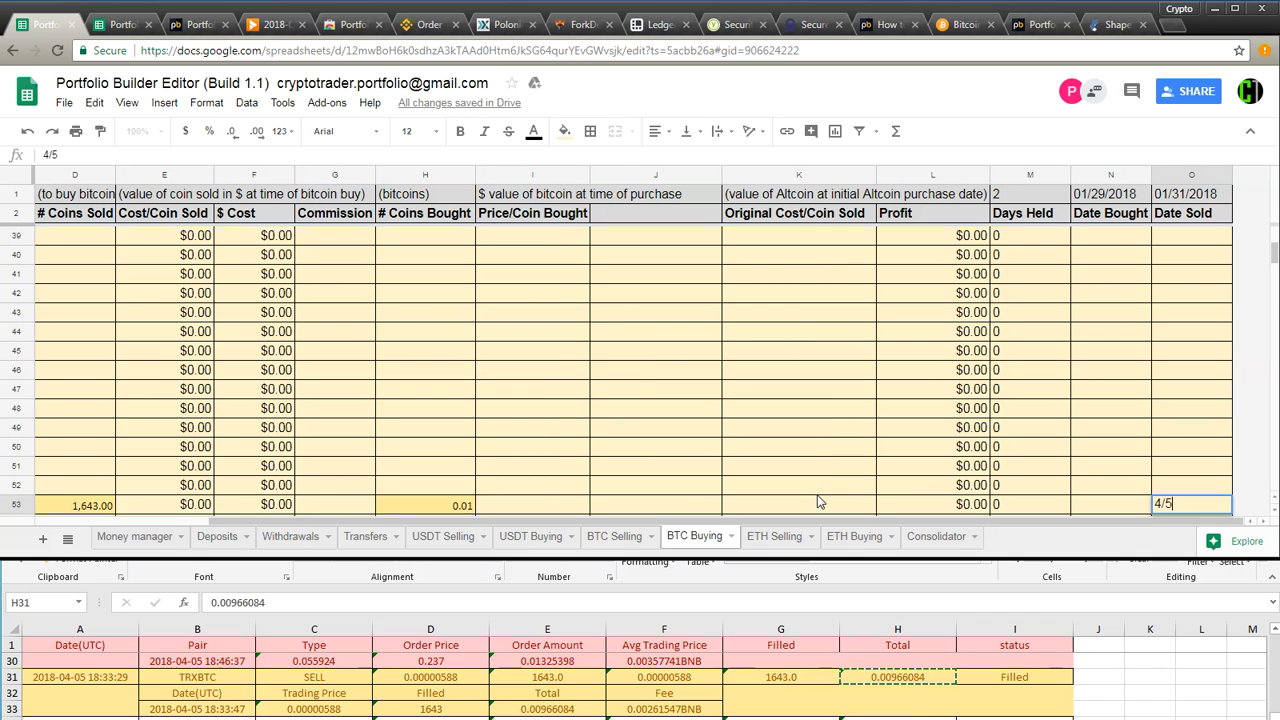
{"action": "type", "text": "/2018"}
{"action": "key", "text": "Return"}
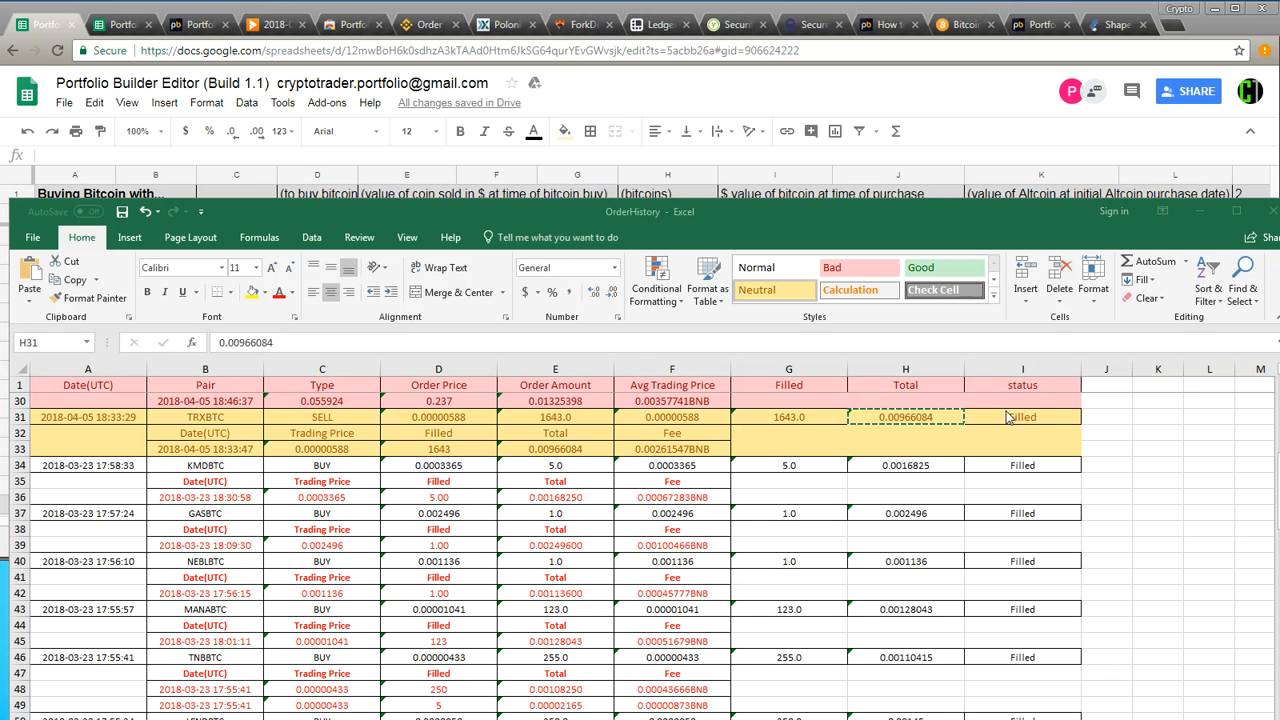
Step: Apply the Bad cell style to the TRXBTC sell order in rows 31 to 33 of OrderHistory
{"action": "left_click", "coordinate": [1044, 443]}
{"action": "left_click_drag", "start_coordinate": [1044, 448], "coordinate": [96, 418]}
{"action": "left_click", "coordinate": [890, 268]}
Step: Apply the Neutral cell style to the KMDBTC buy order in rows 34 to 36 of OrderHistory
{"action": "left_click_drag", "start_coordinate": [1075, 507], "coordinate": [1013, 498]}
{"action": "left_click", "coordinate": [210, 500]}
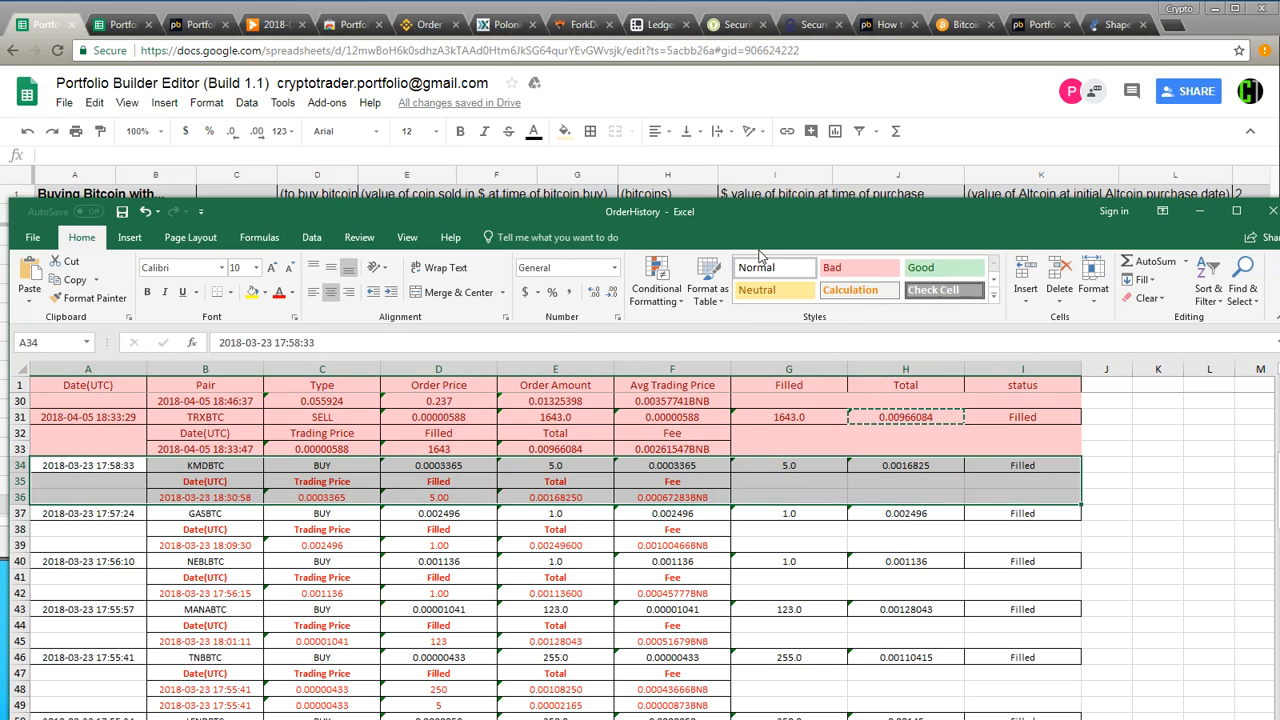
{"action": "left_click", "coordinate": [790, 291]}
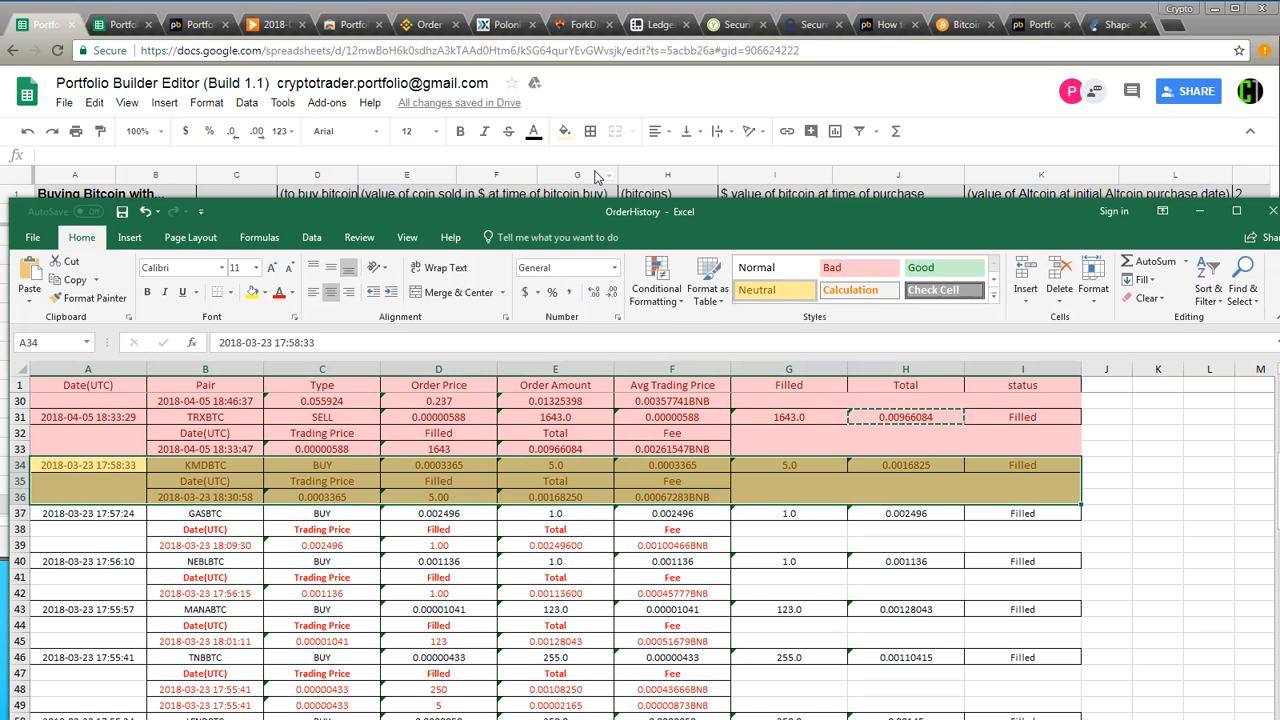
Step: Uncover the portfolio spreadsheet, open the BTC Selling sheet and select Location in the first Komodo row, row 513
{"action": "left_click_drag", "start_coordinate": [556, 205], "coordinate": [549, 395]}
{"action": "scroll", "coordinate": [579, 596], "scroll_direction": "down", "scroll_amount": 1}
{"action": "left_click_drag", "start_coordinate": [570, 403], "coordinate": [559, 478]}
{"action": "left_click", "coordinate": [493, 378]}
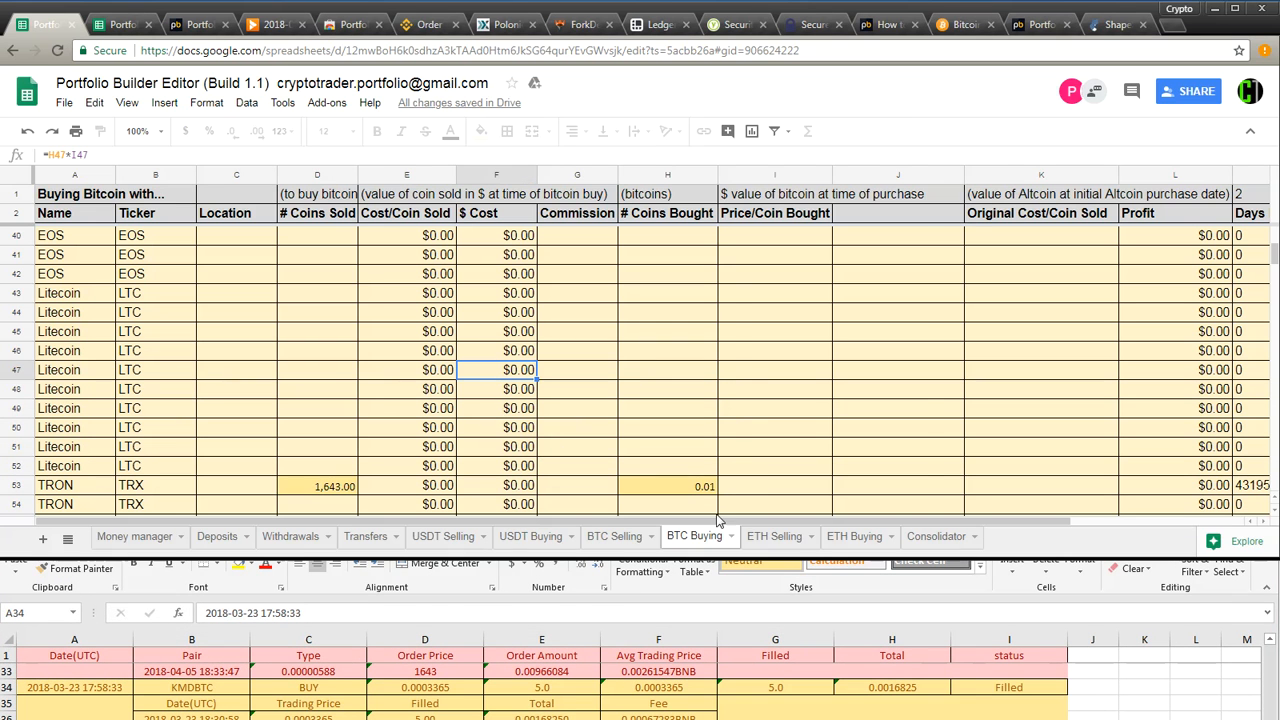
{"action": "left_click", "coordinate": [612, 538]}
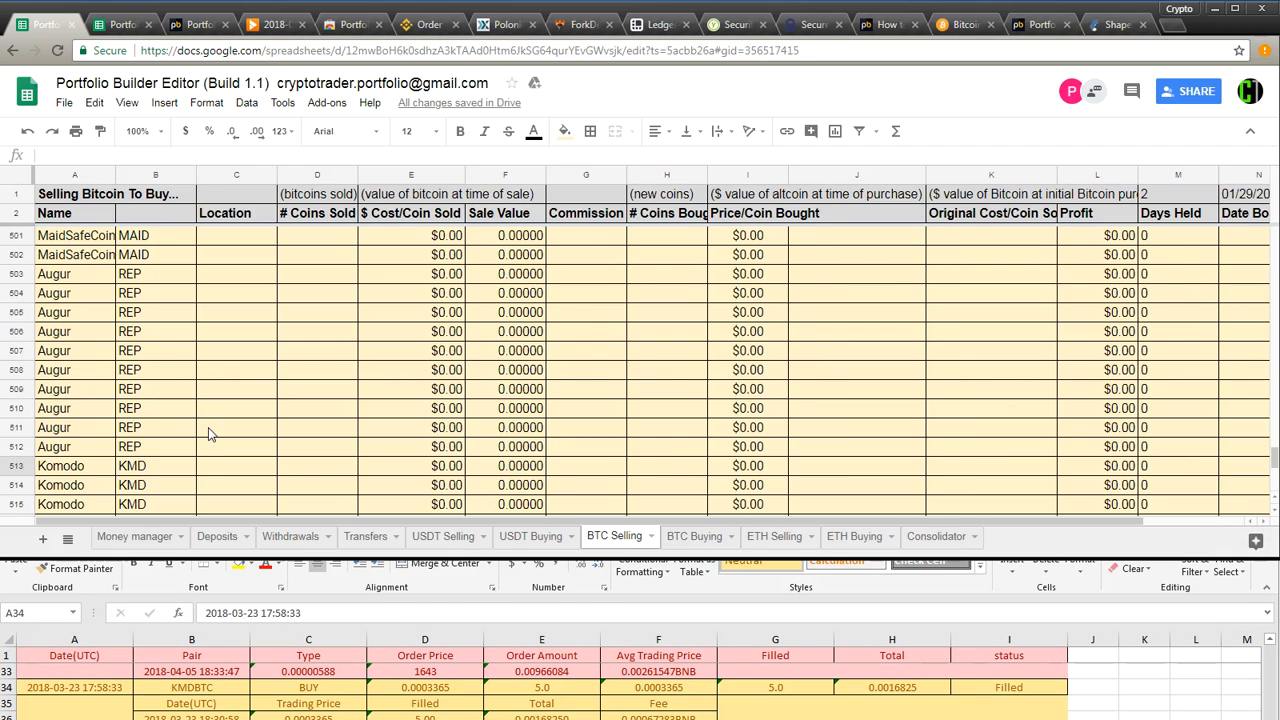
{"action": "left_click", "coordinate": [208, 470]}
{"action": "key", "text": "ctrl+f"}
{"action": "left_click", "coordinate": [1218, 166]}
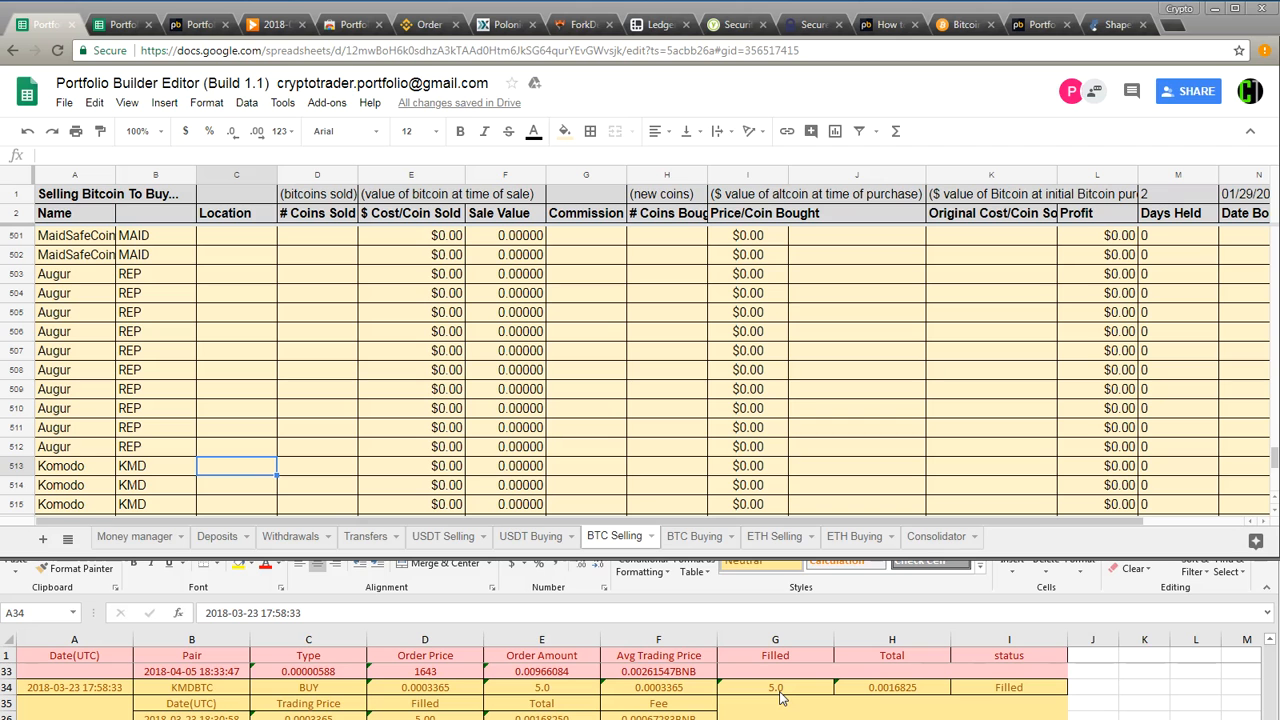
Step: Enter 5 as # Coins Bought for Komodo in row 513 of BTC Selling
{"action": "left_click", "coordinate": [650, 195]}
{"action": "left_click", "coordinate": [656, 430]}
{"action": "left_click", "coordinate": [657, 465]}
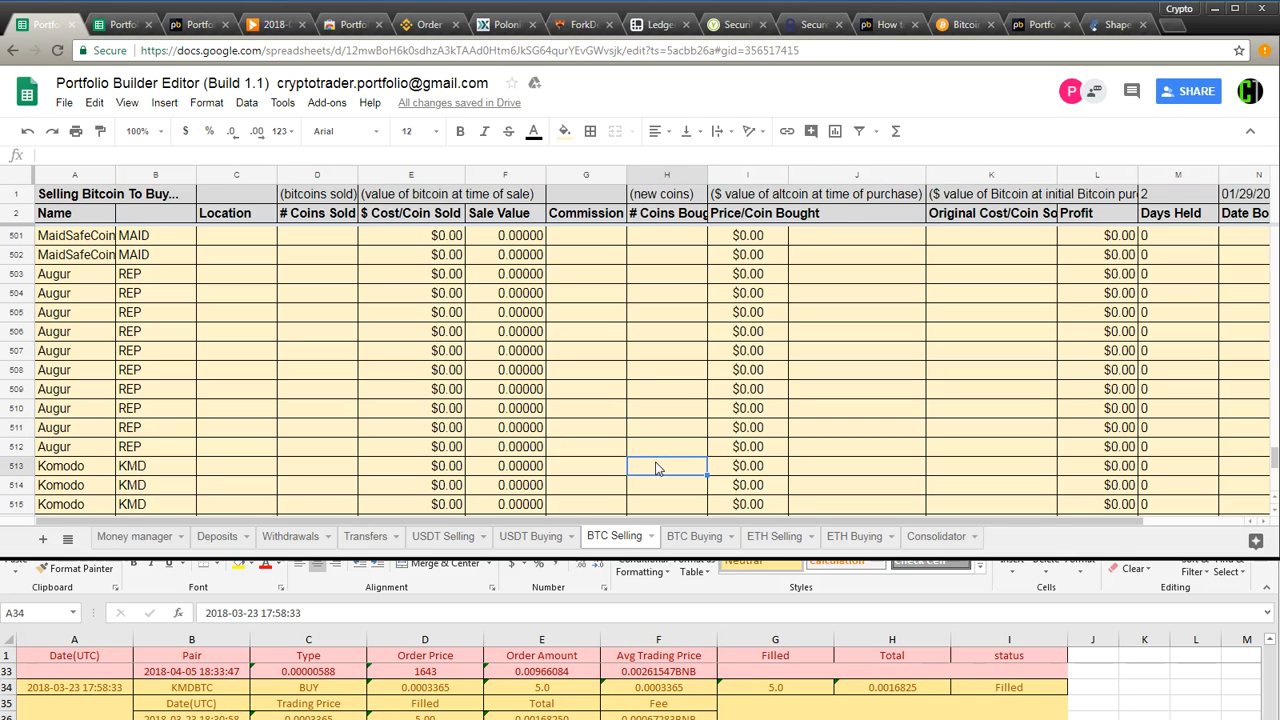
{"action": "type", "text": "5"}
Step: Copy the KMDBTC order's Total, 0.0016825, from OrderHistory into # Coins Sold in row 513 of BTC Selling
{"action": "left_click", "coordinate": [868, 684]}
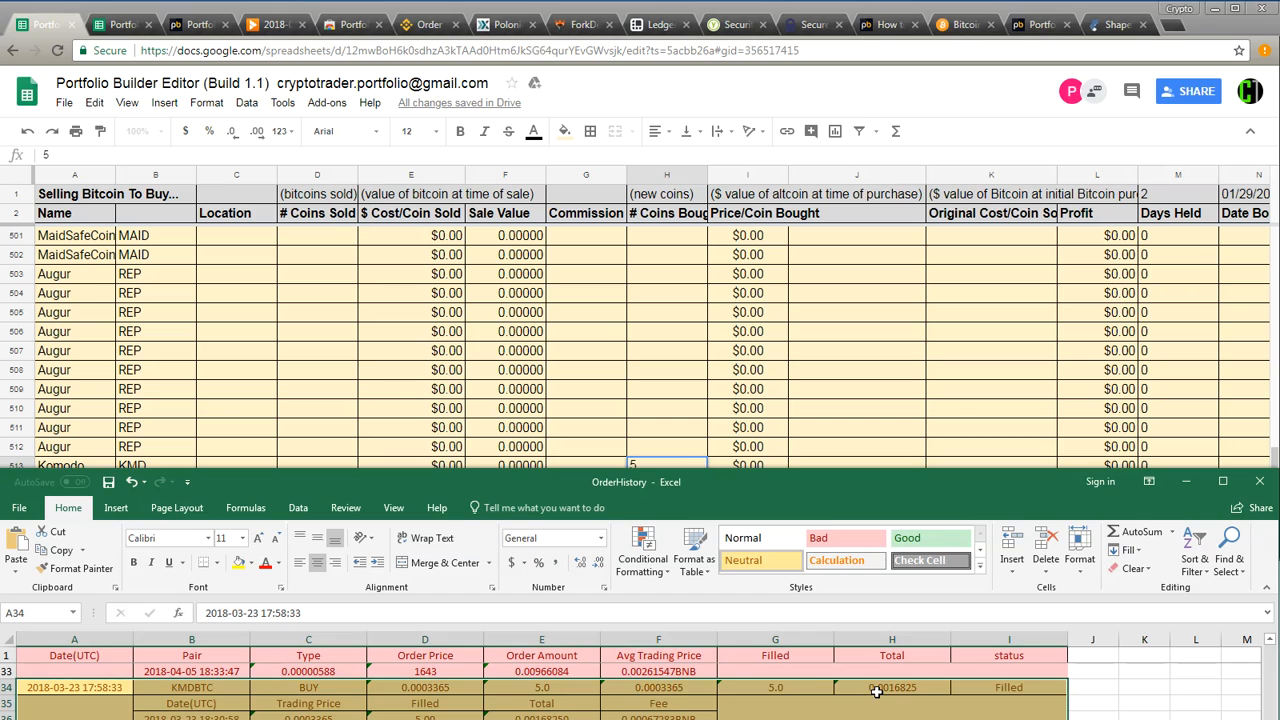
{"action": "key", "text": "ctrl+c"}
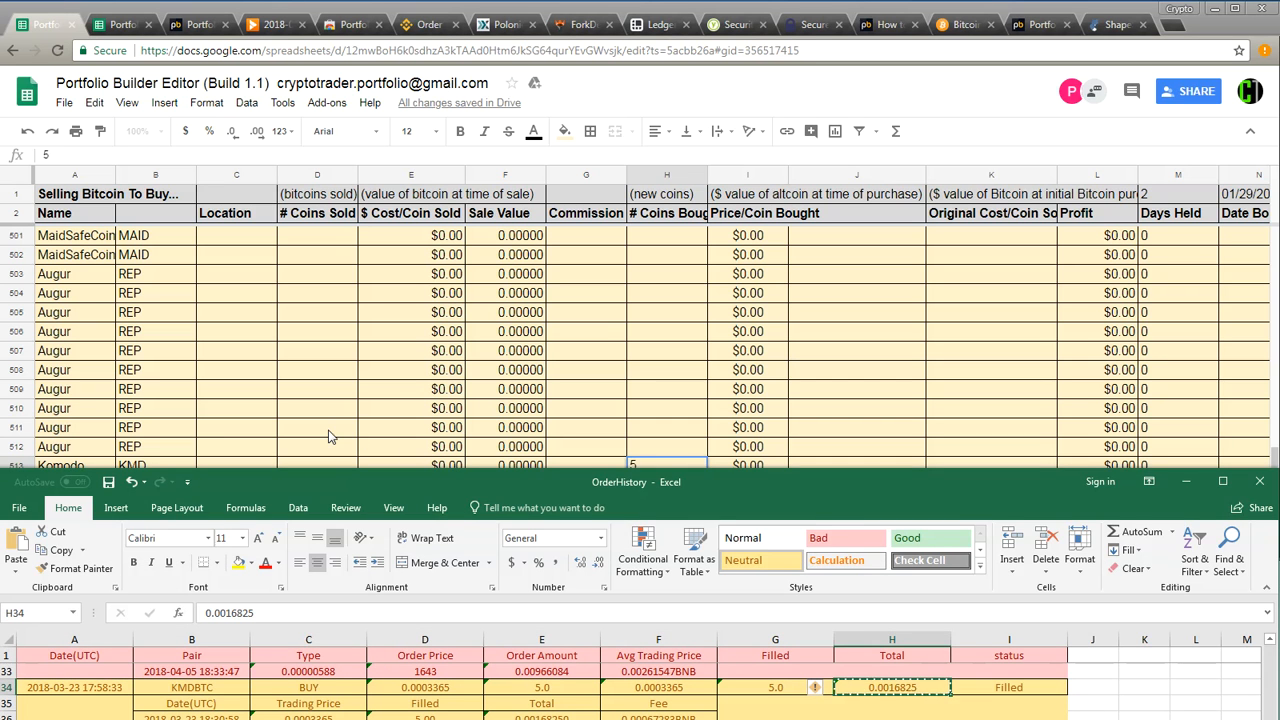
{"action": "left_click", "coordinate": [331, 434]}
{"action": "left_click", "coordinate": [335, 467]}
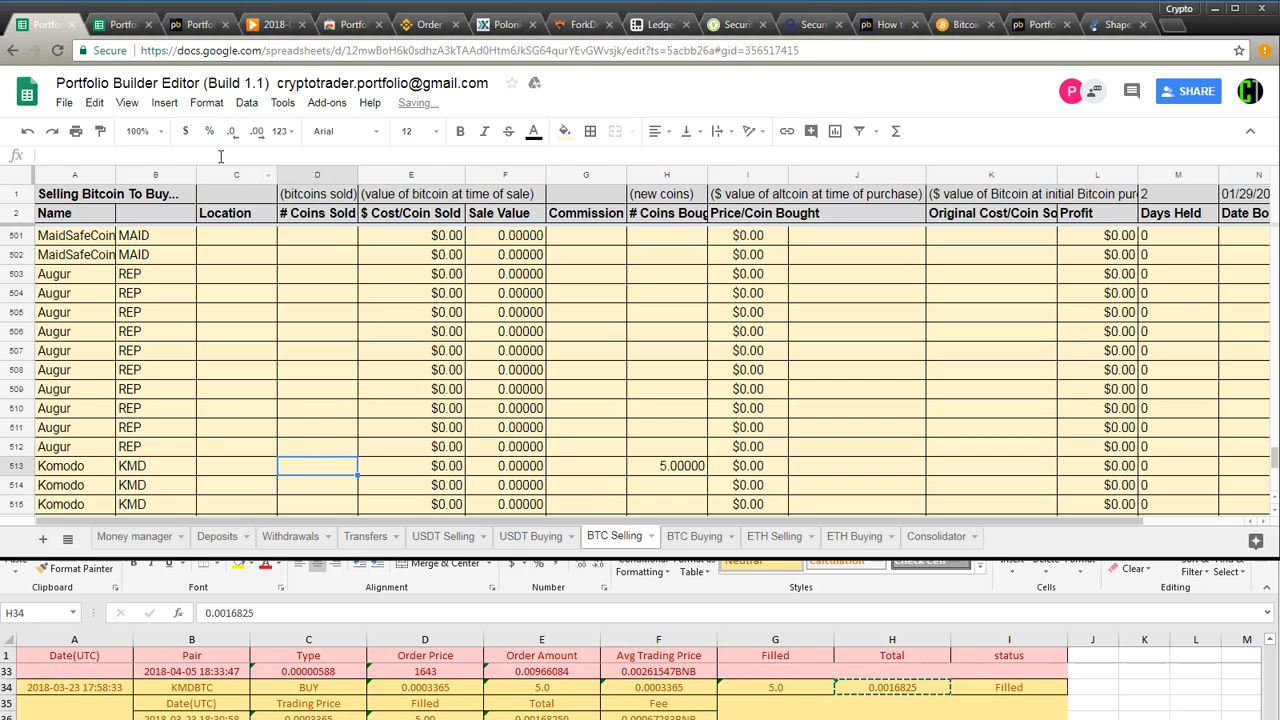
{"action": "key", "text": "ctrl+v"}
Step: Set row 513's Date Sold to 3/23/2018 in BTC Selling
{"action": "left_click", "coordinate": [908, 467]}
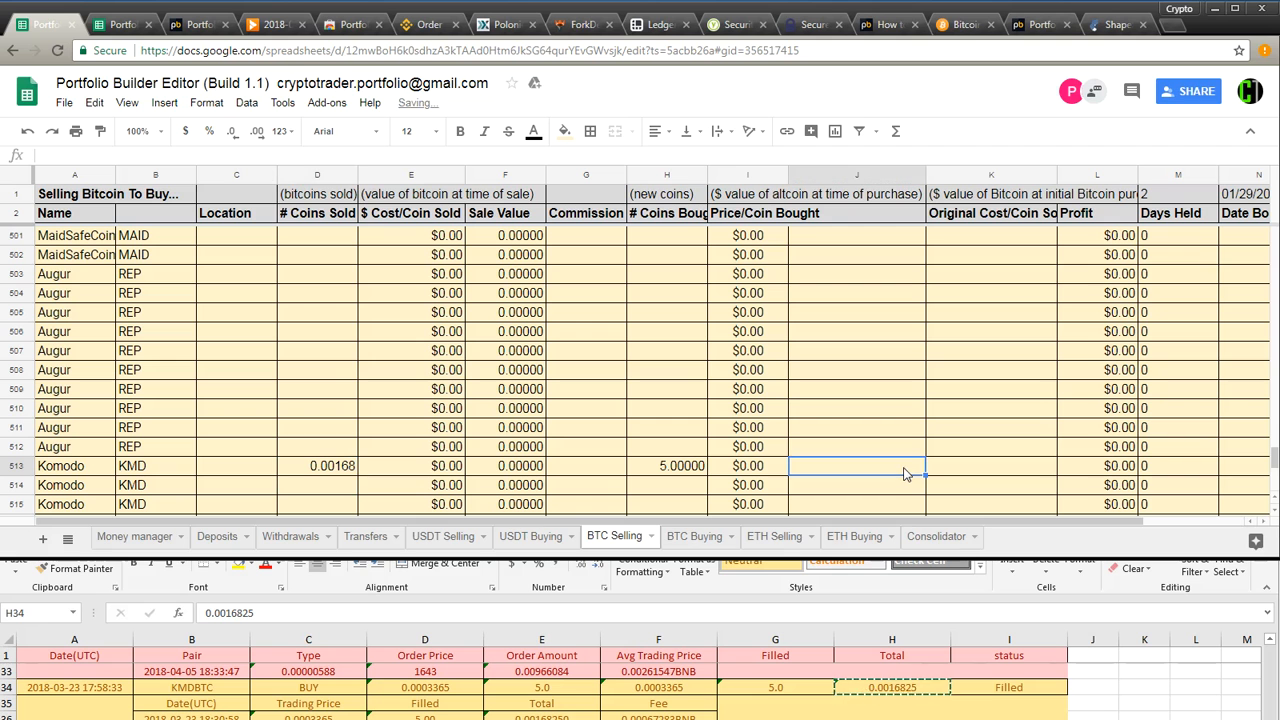
{"action": "type", "text": "0"}
{"action": "key", "text": "BackSpace"}
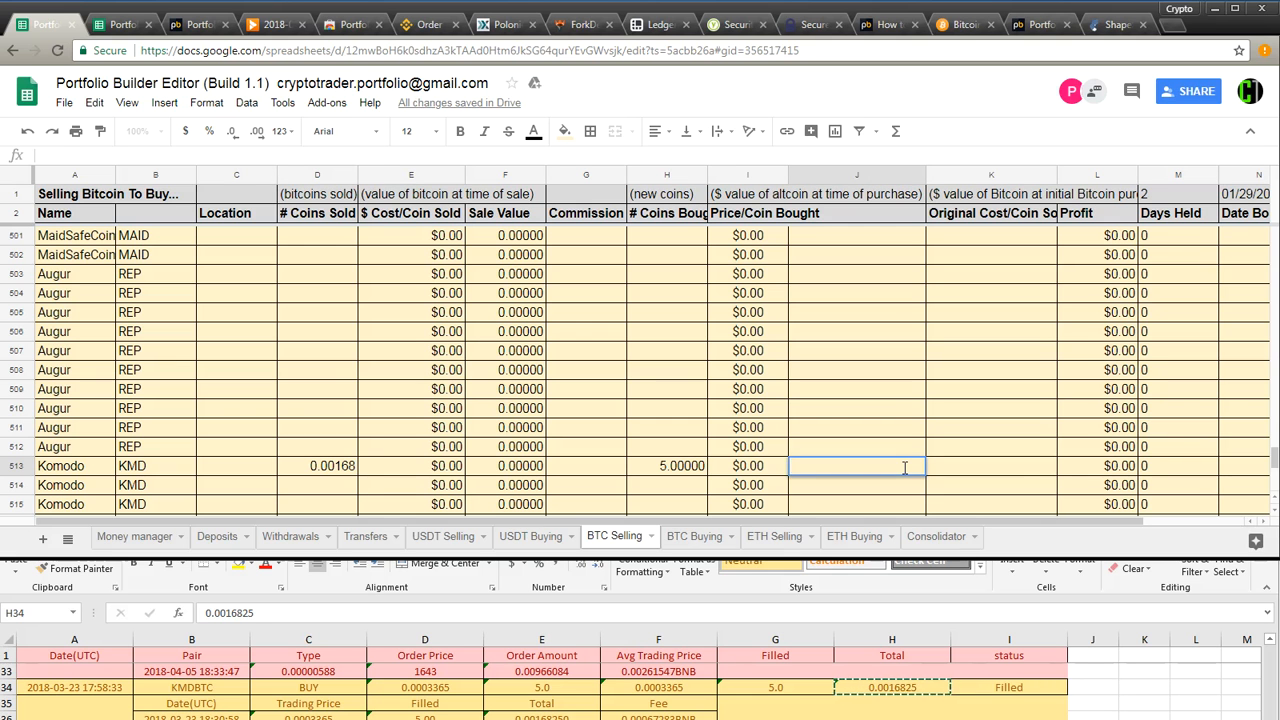
{"action": "key", "text": "Tab"}
{"action": "key", "text": "Tab"}
{"action": "key", "text": "Tab"}
{"action": "key", "text": "Tab"}
{"action": "key", "text": "Tab"}
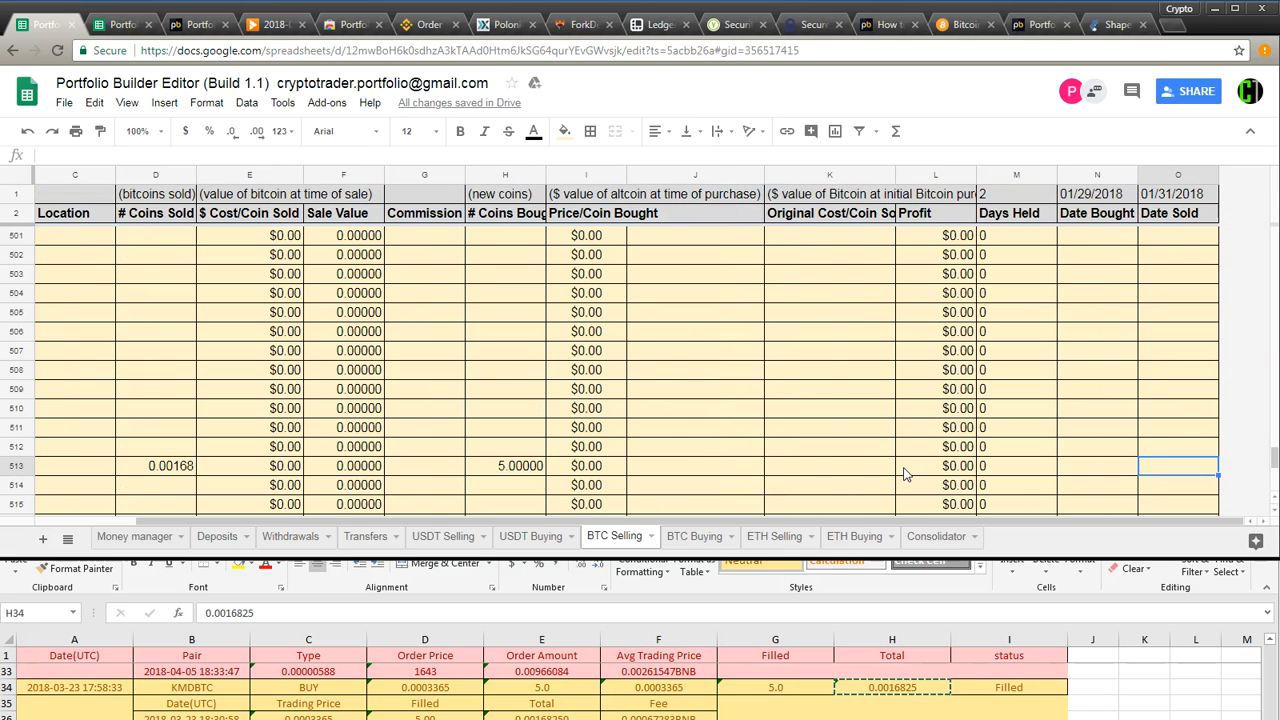
{"action": "type", "text": "3/23/20"}
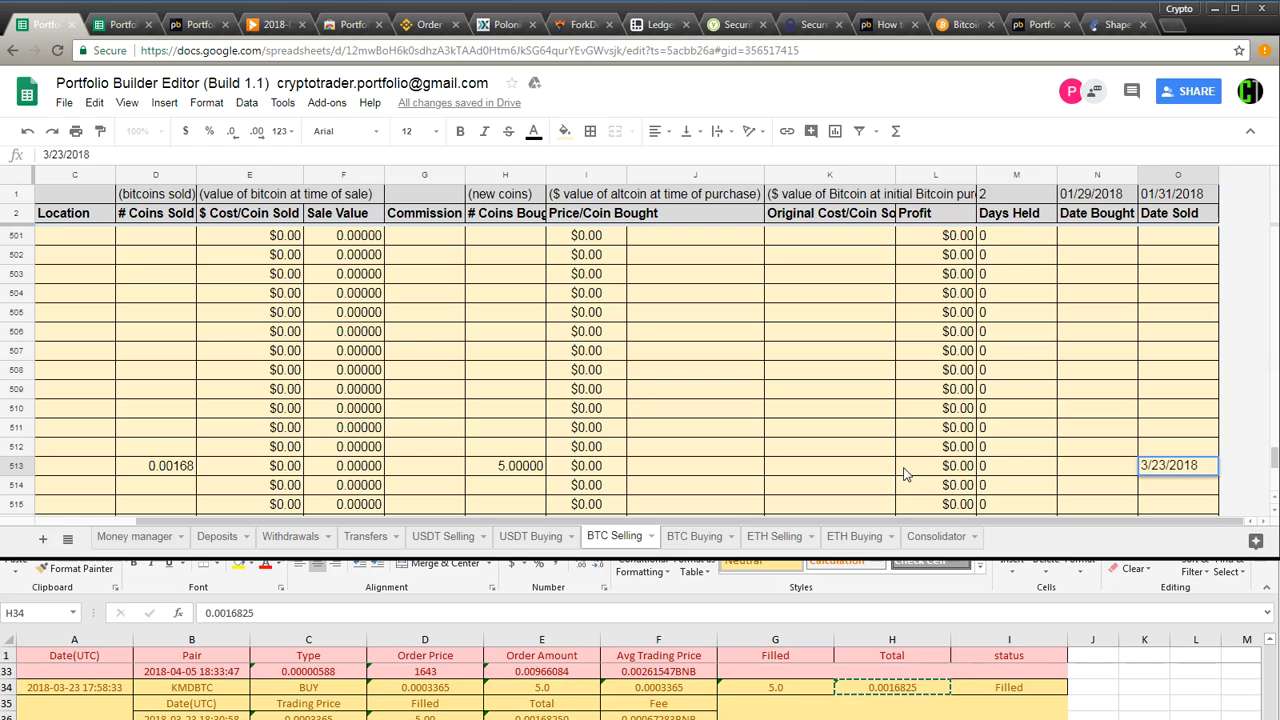
{"action": "type", "text": "18"}
{"action": "key", "text": "Return"}
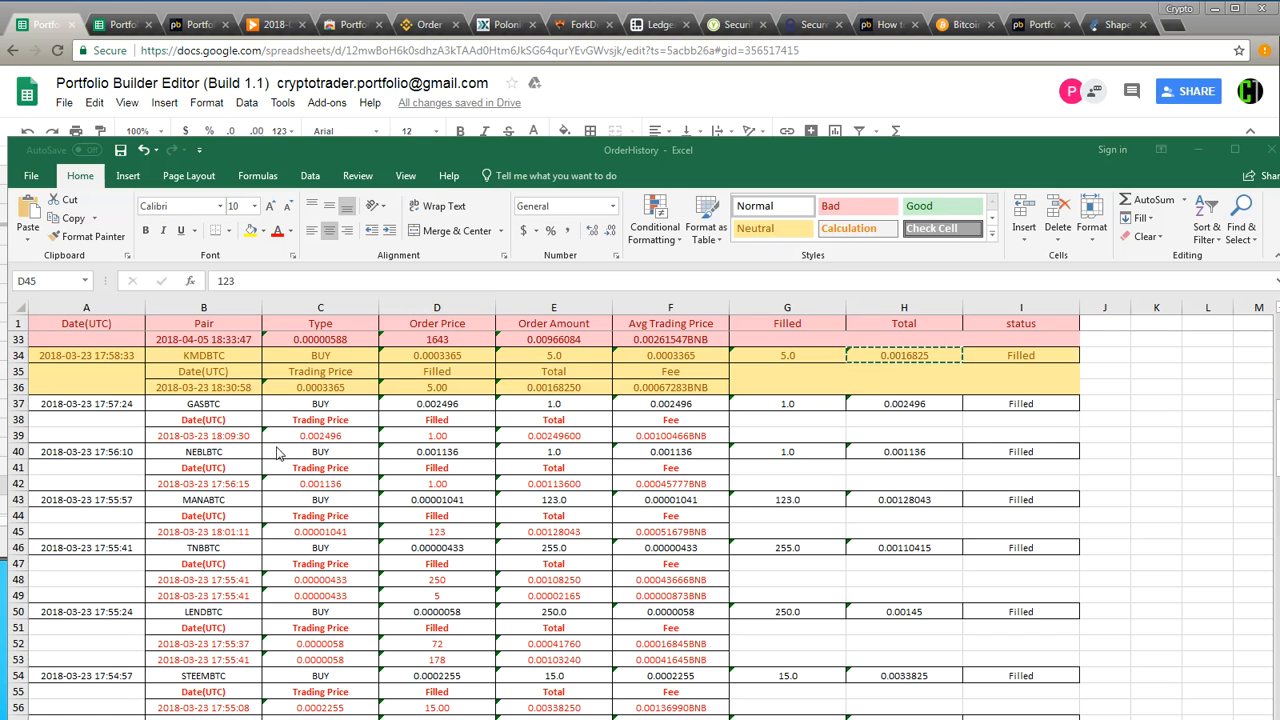
Step: Review the remaining orders in OrderHistory from GASBTC in row 37 down to the ETHBTC sell in row 162
{"action": "scroll", "coordinate": [260, 420], "scroll_direction": "down", "scroll_amount": 1}
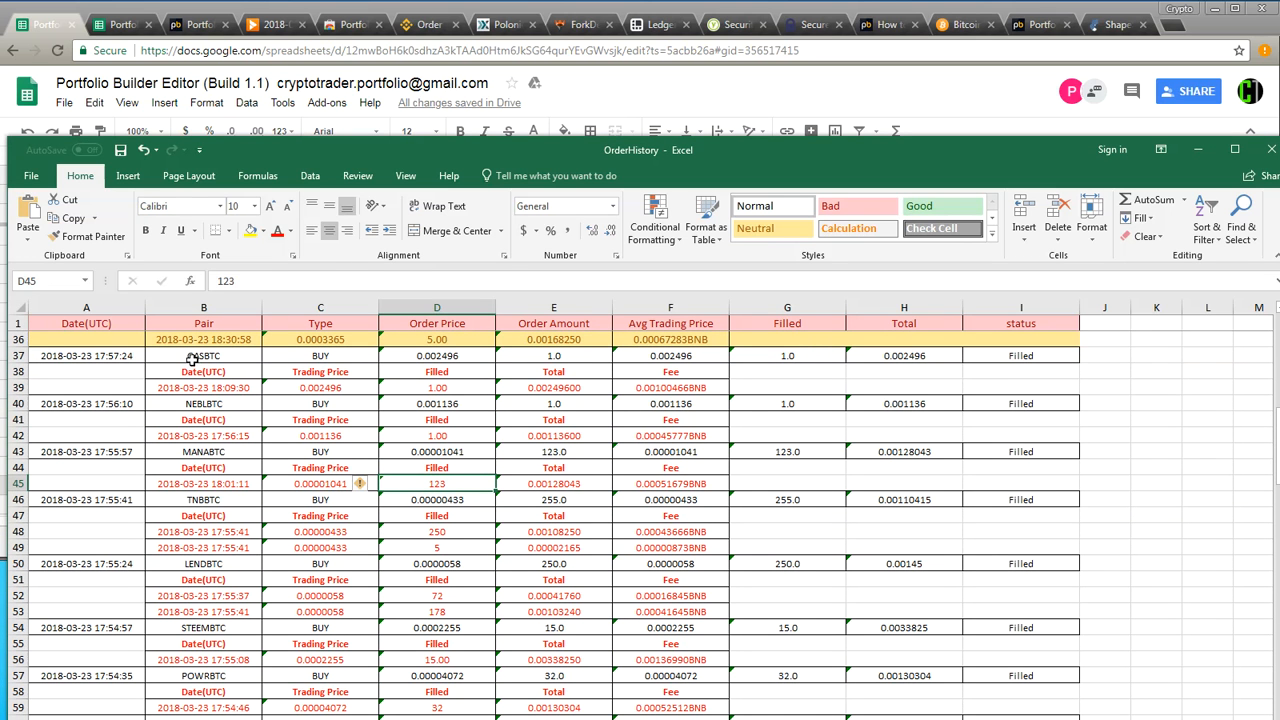
{"action": "left_click", "coordinate": [195, 357]}
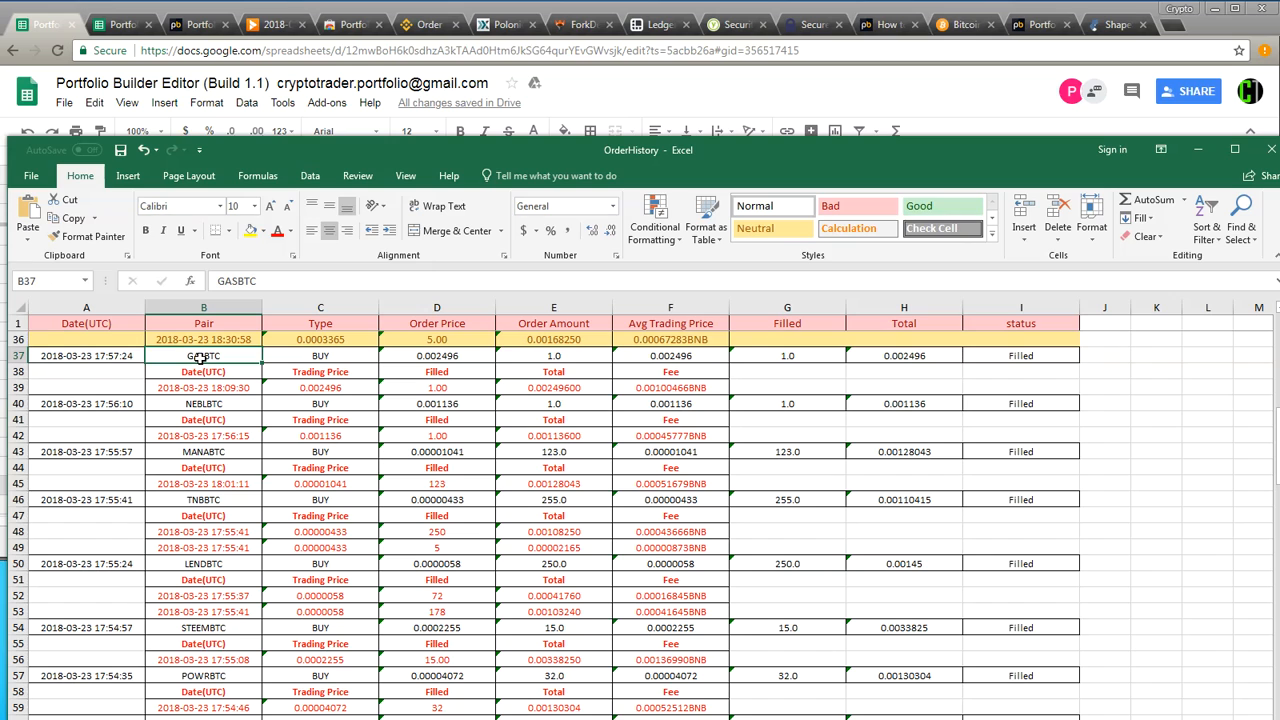
{"action": "scroll", "coordinate": [205, 420], "scroll_direction": "down", "scroll_amount": 4}
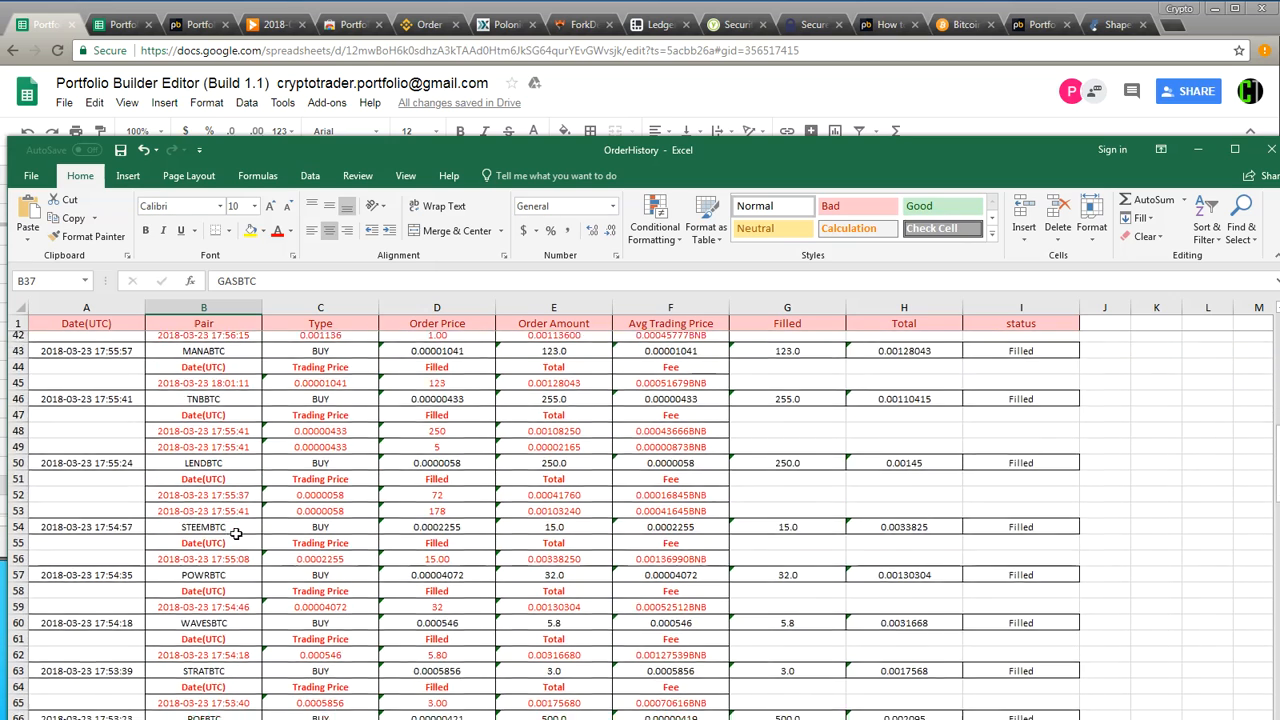
{"action": "scroll", "coordinate": [233, 540], "scroll_direction": "down", "scroll_amount": 4}
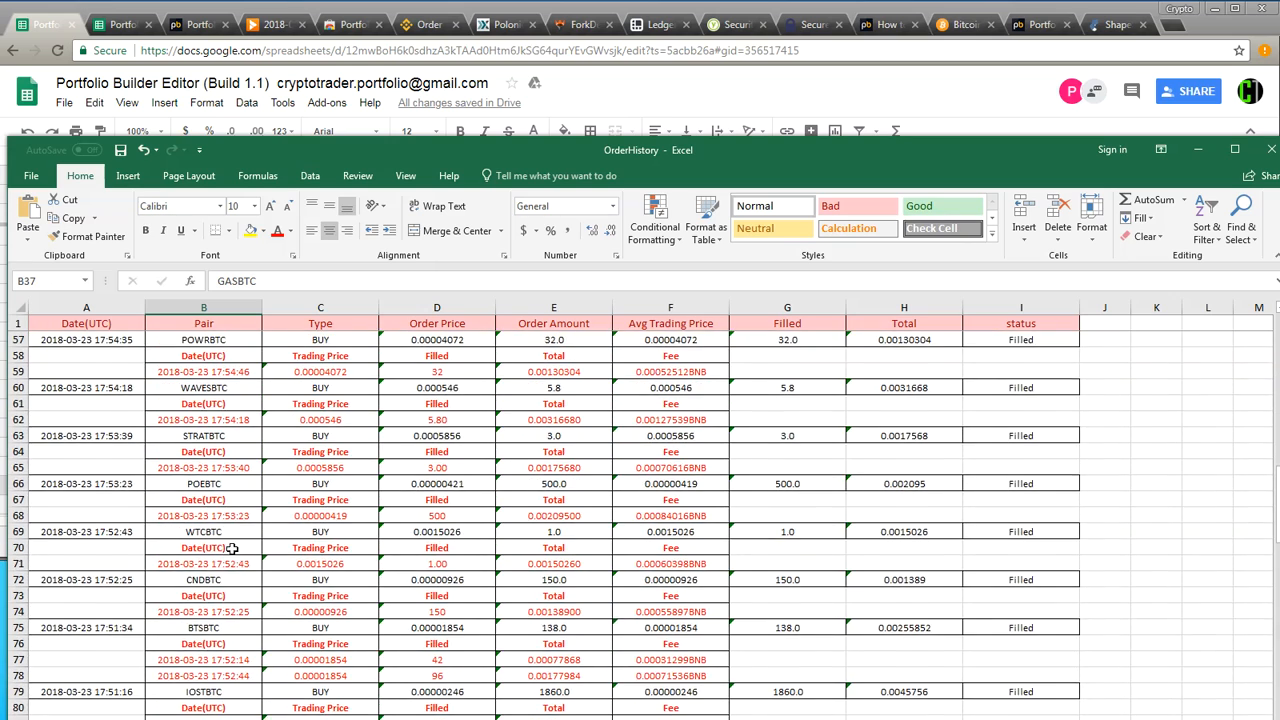
{"action": "scroll", "coordinate": [230, 548], "scroll_direction": "down", "scroll_amount": 2}
{"action": "left_click", "coordinate": [230, 548]}
{"action": "scroll", "coordinate": [231, 555], "scroll_direction": "down", "scroll_amount": 5}
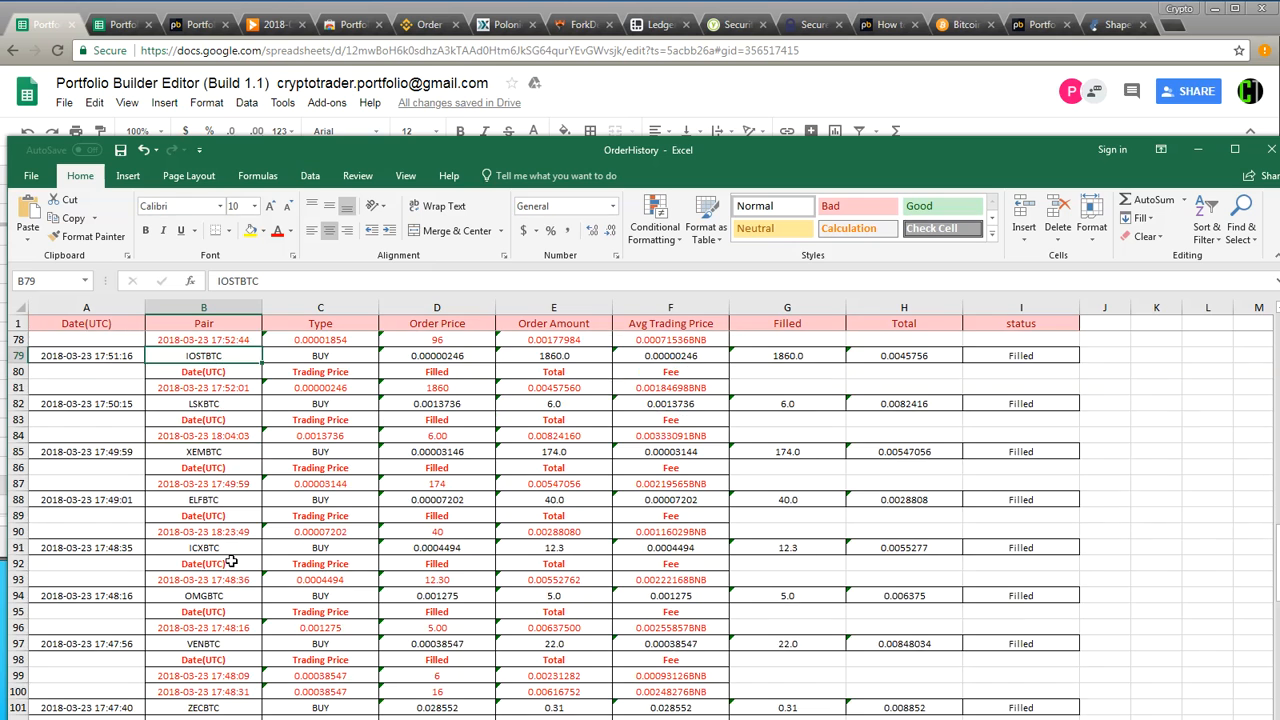
{"action": "scroll", "coordinate": [231, 561], "scroll_direction": "down", "scroll_amount": 7}
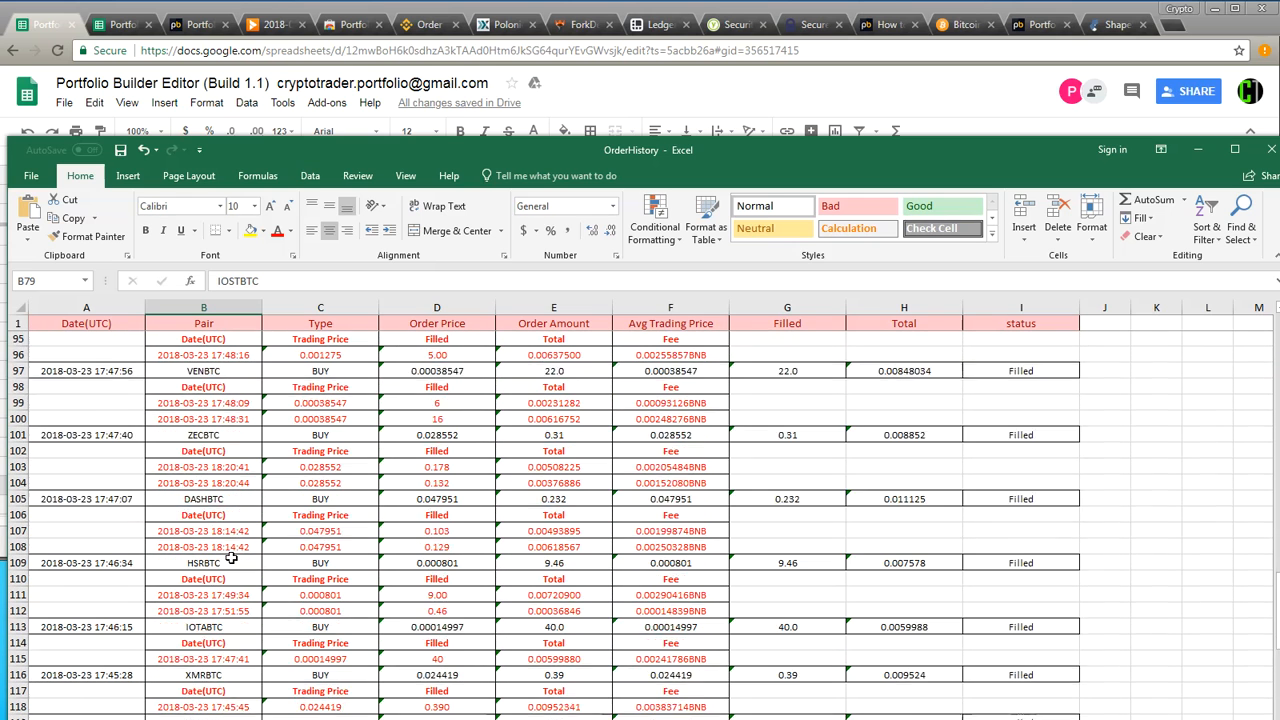
{"action": "left_click", "coordinate": [231, 559]}
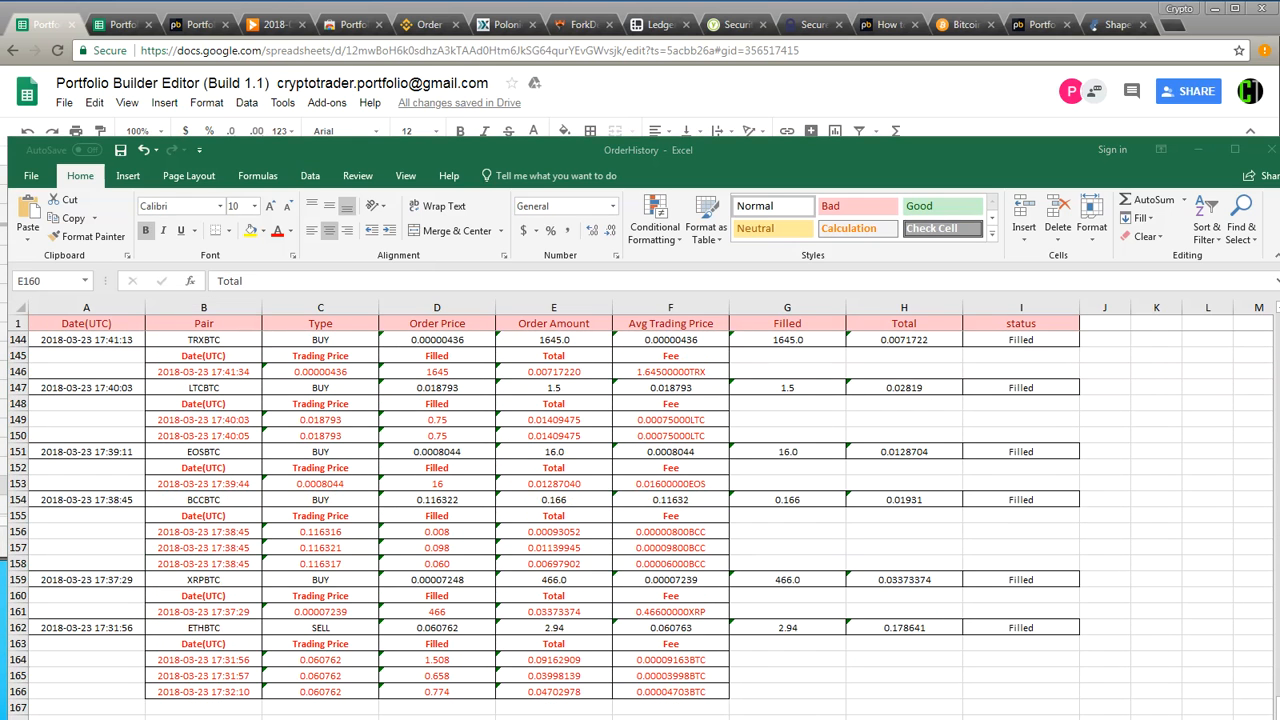
{"action": "left_click", "coordinate": [194, 629]}
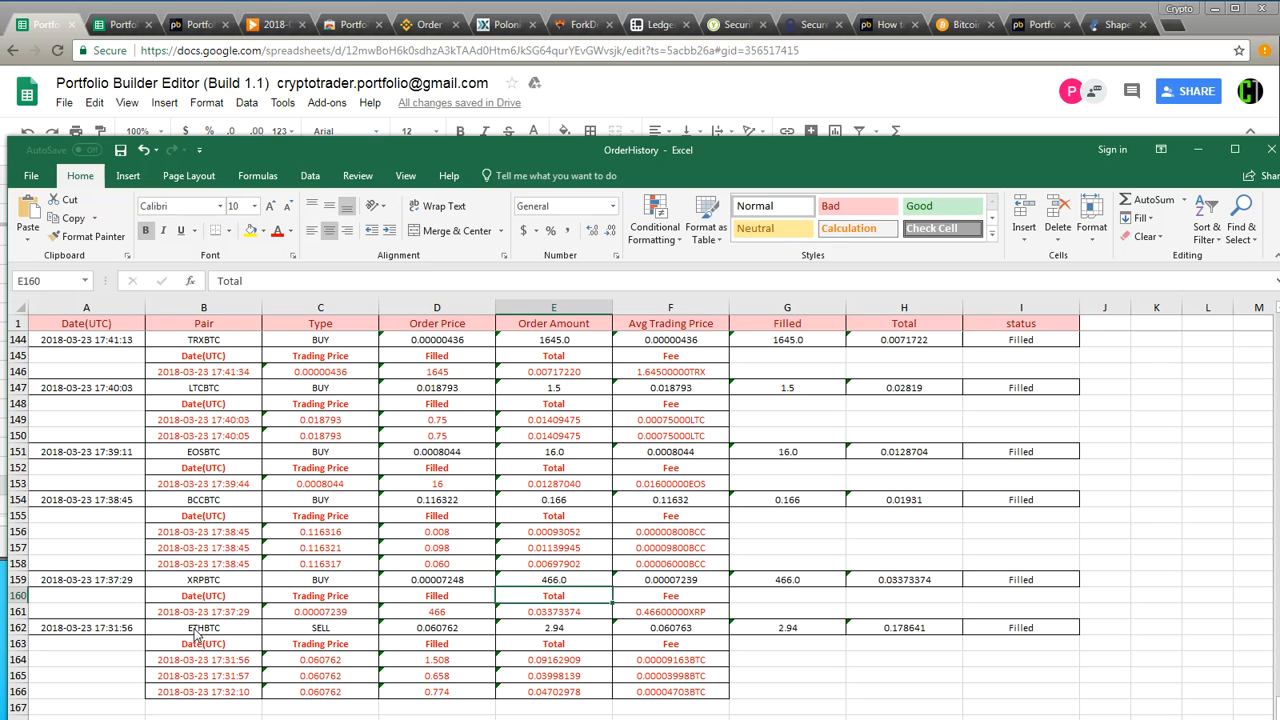
{"action": "left_click", "coordinate": [196, 630]}
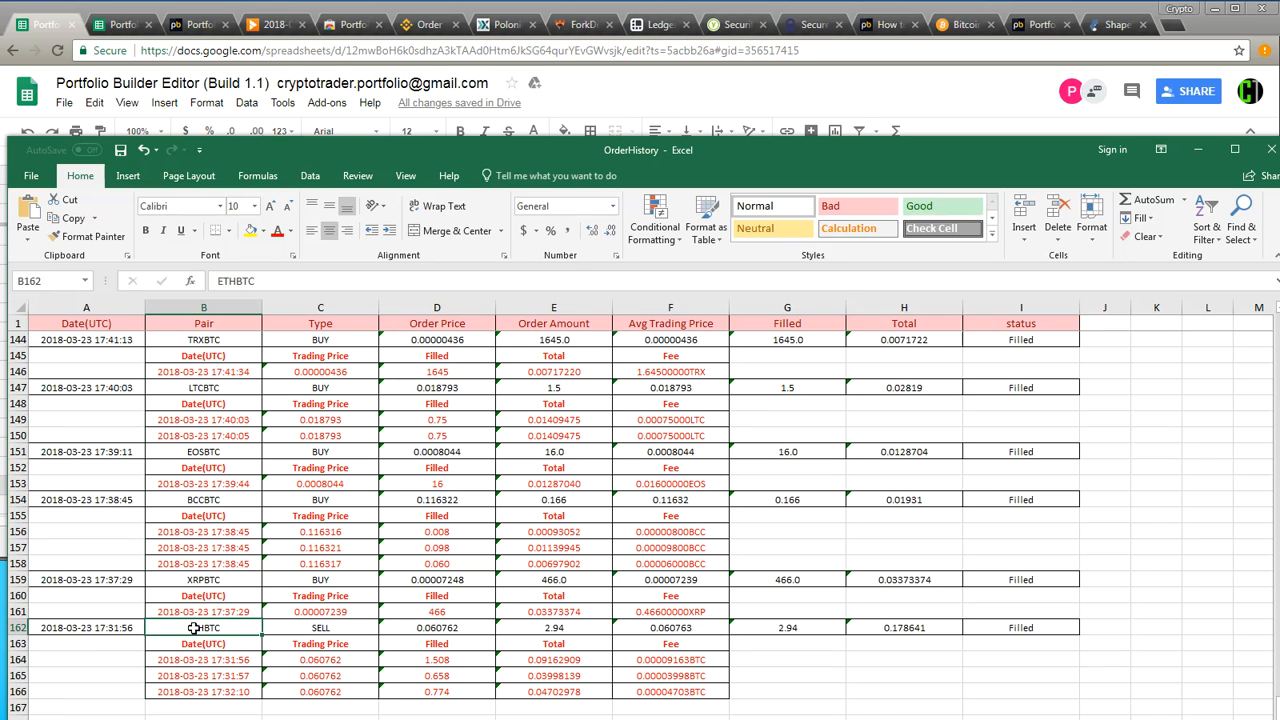
{"action": "left_click", "coordinate": [357, 630]}
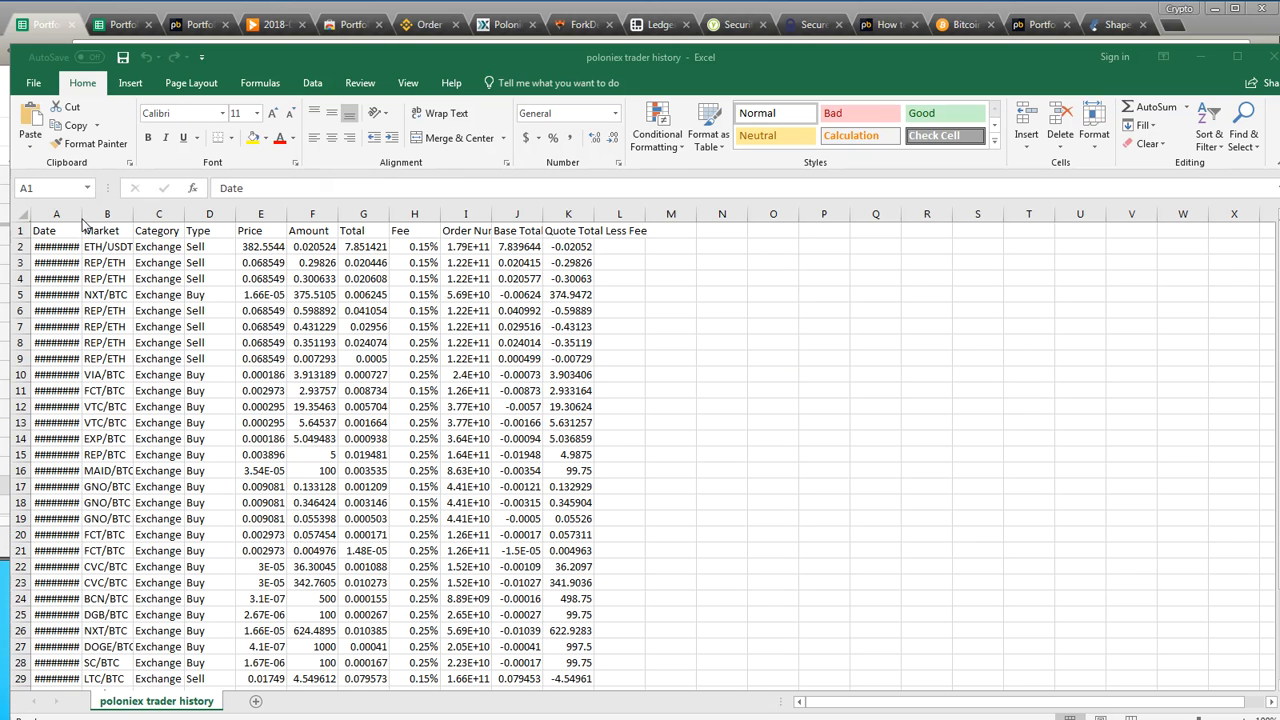
Step: Widen the Date column in the poloniex trader history workbook so full dates fit, and select the first trade's date
{"action": "left_click", "coordinate": [82, 218]}
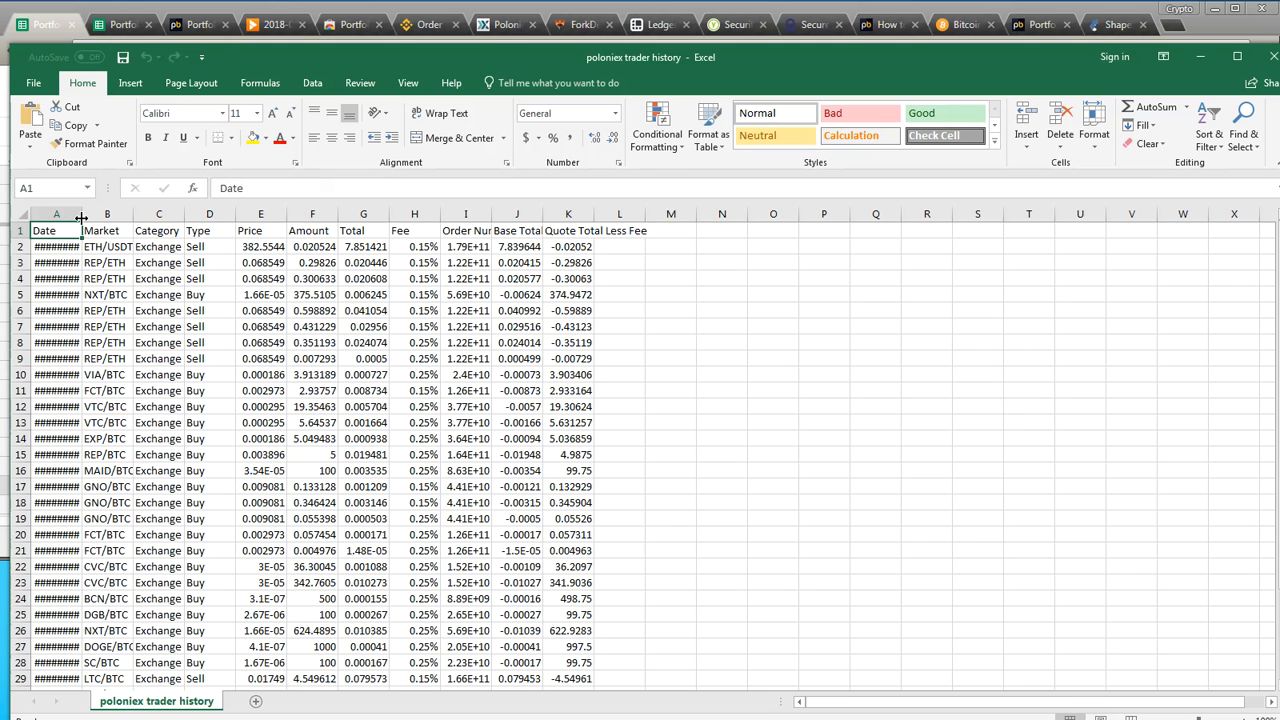
{"action": "left_click_drag", "start_coordinate": [79, 218], "coordinate": [118, 218]}
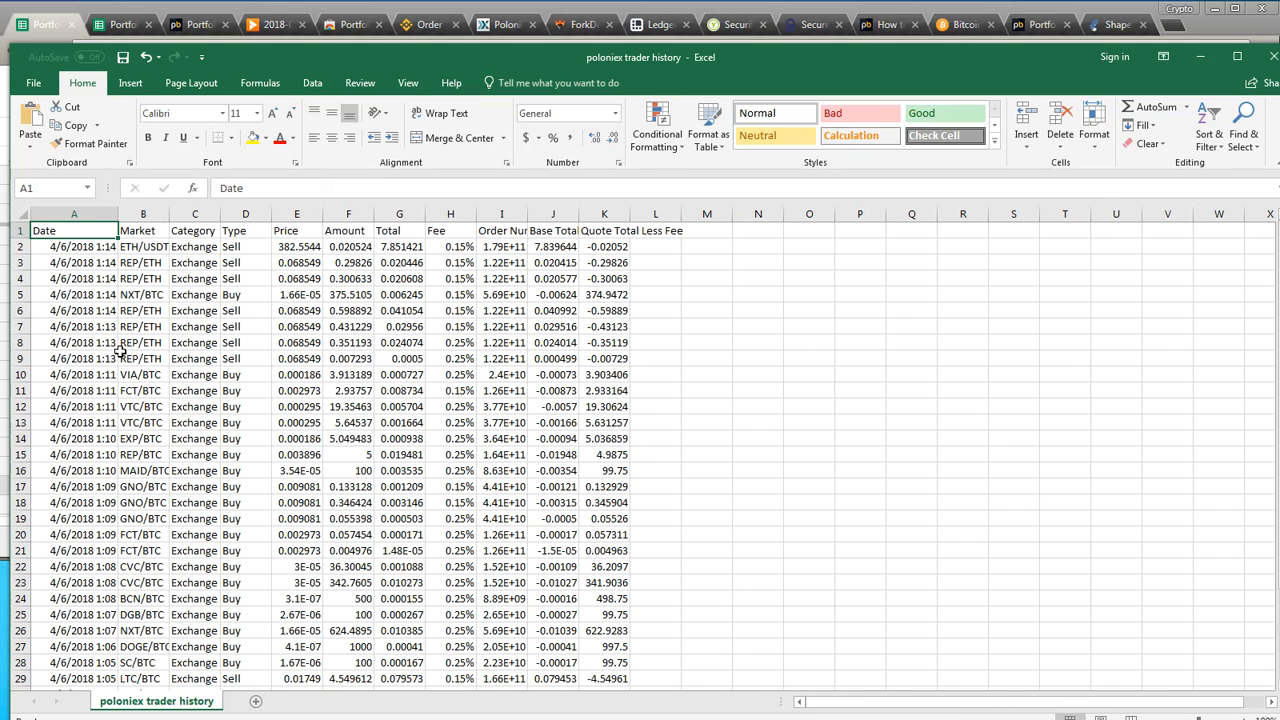
{"action": "left_click", "coordinate": [105, 245]}
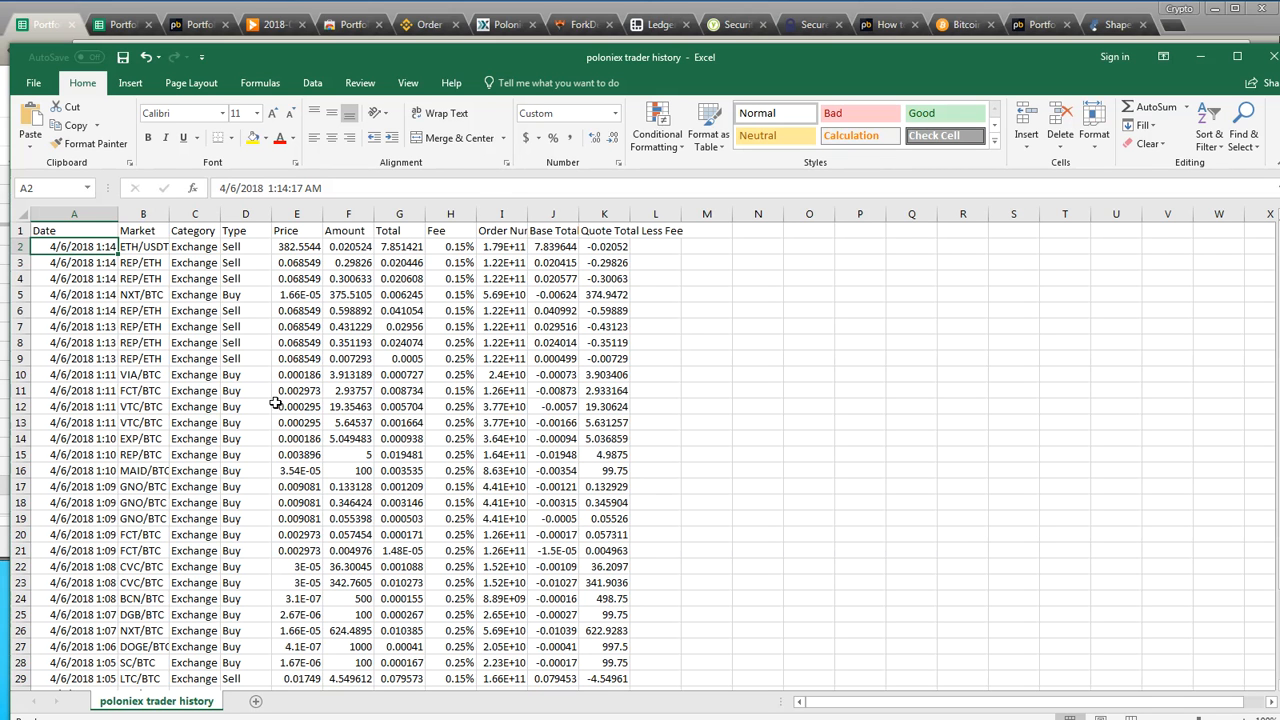
Step: Highlight rows 3 to 9 of the poloniex trader history, from the first REP/ETH sell down, with the Neutral cell style
{"action": "left_click", "coordinate": [314, 362]}
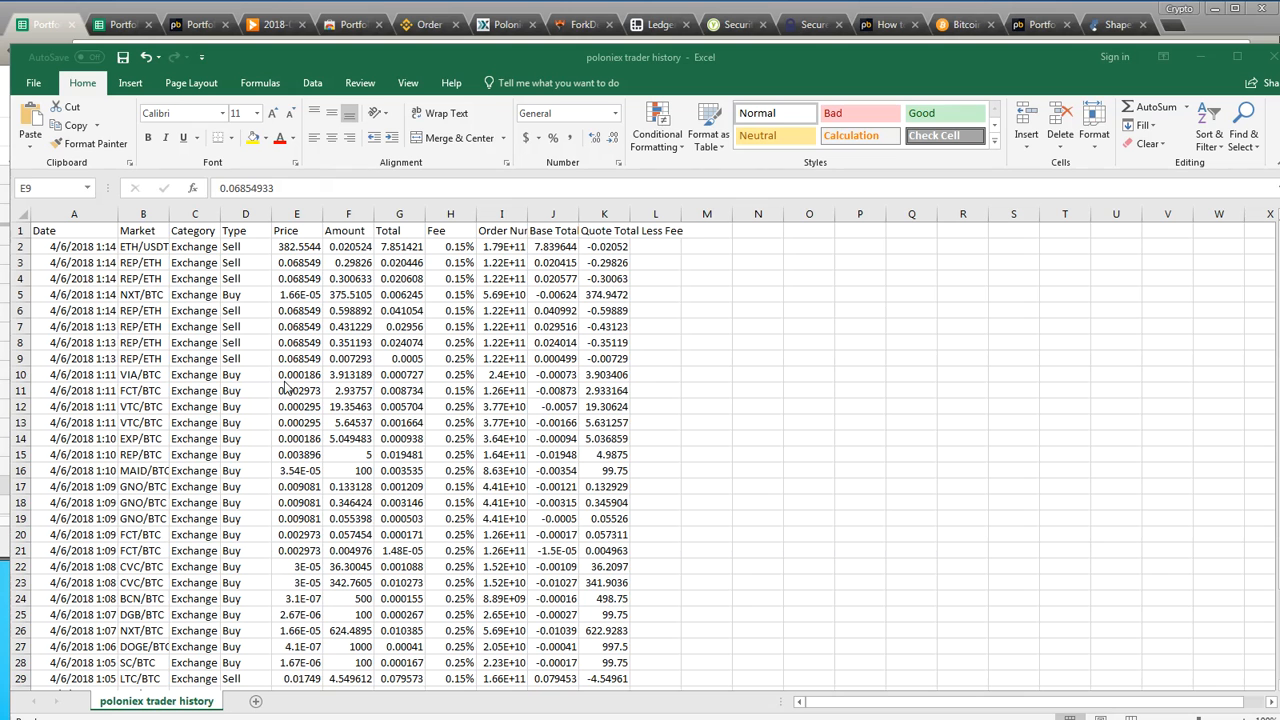
{"action": "left_click", "coordinate": [55, 314]}
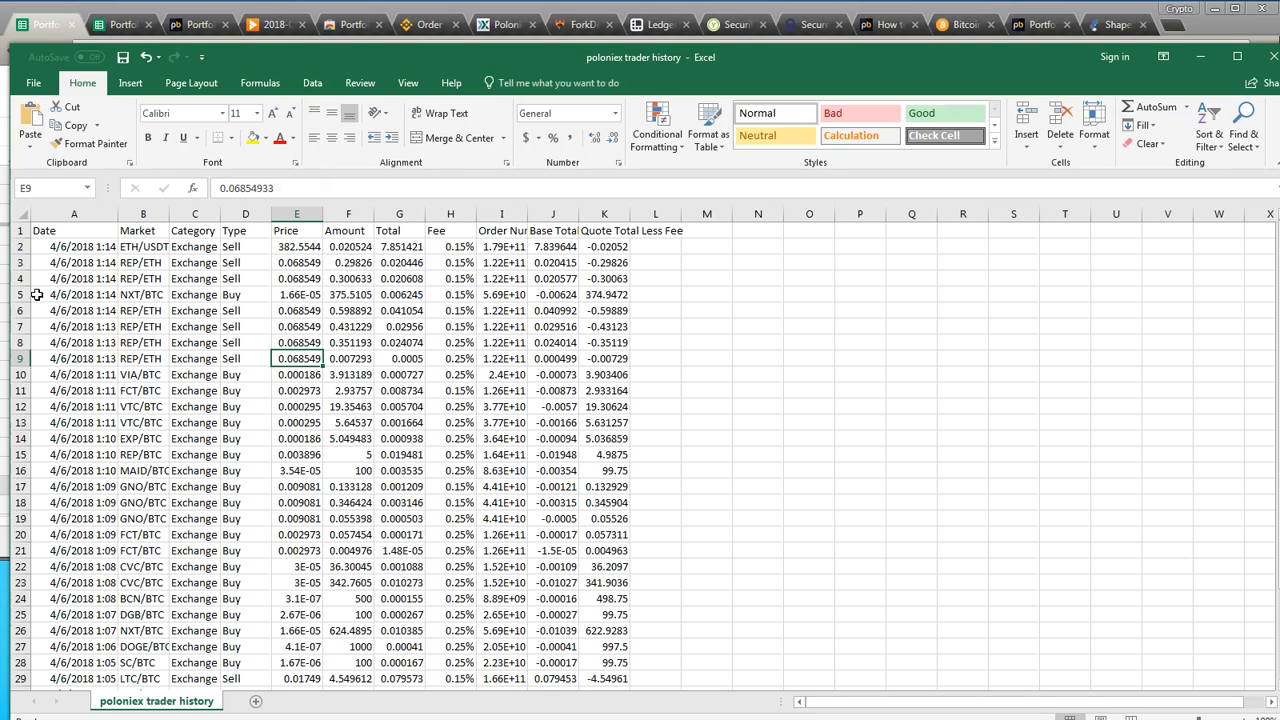
{"action": "left_click_drag", "start_coordinate": [62, 262], "coordinate": [606, 360]}
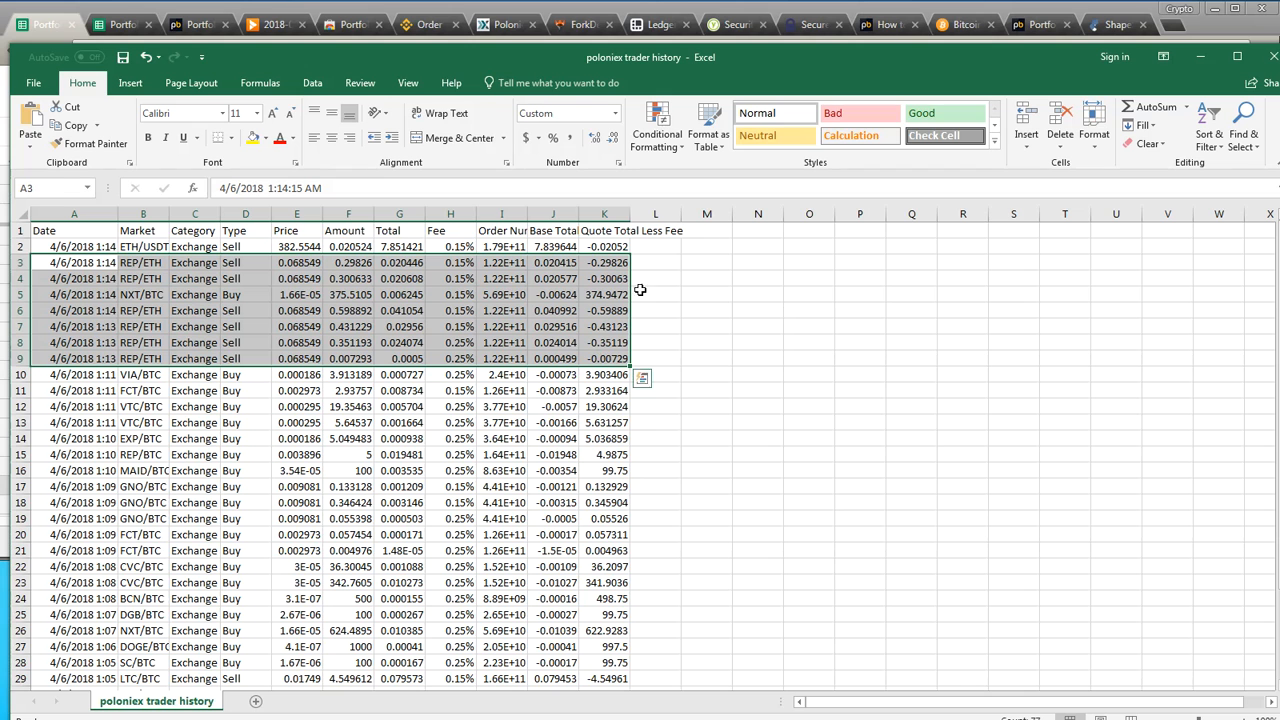
{"action": "left_click", "coordinate": [760, 136]}
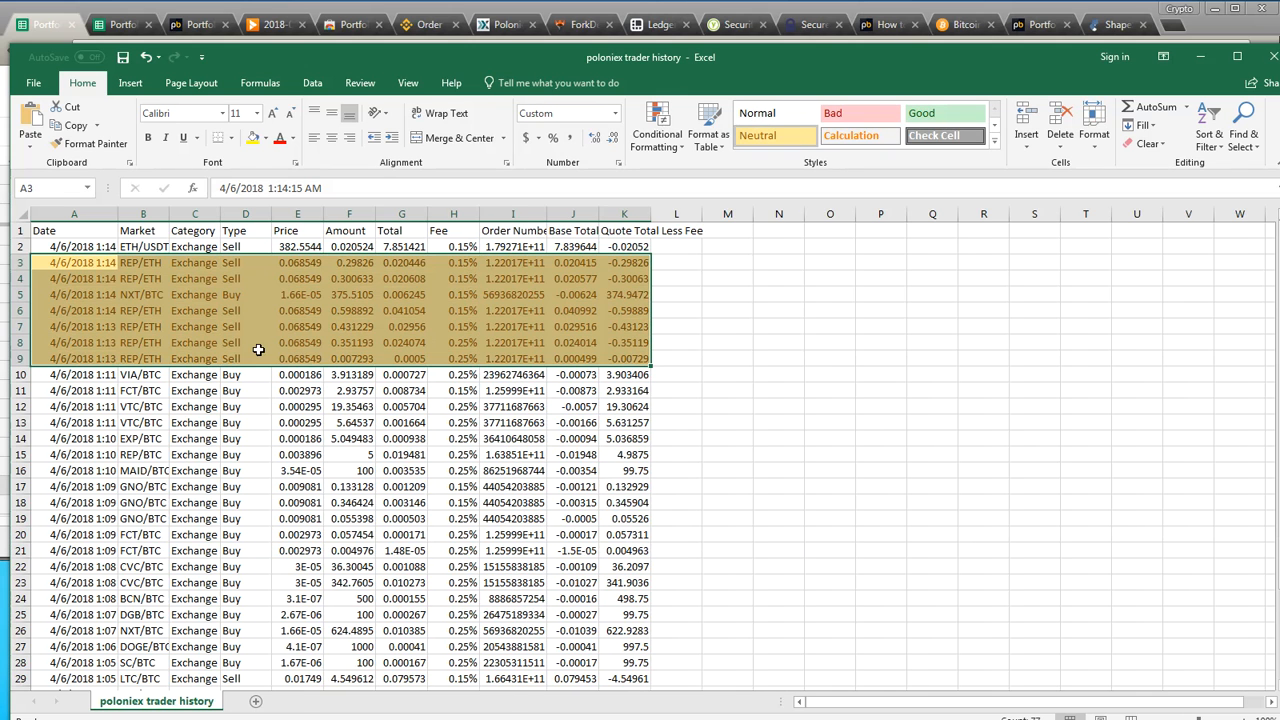
Step: Move the NXT/BTC buy from row 5 into a new row 10 inserted below the REP/ETH sells
{"action": "left_click", "coordinate": [133, 296]}
{"action": "left_click_drag", "start_coordinate": [133, 294], "coordinate": [645, 296]}
{"action": "key", "text": "ctrl+x"}
{"action": "left_click", "coordinate": [20, 374]}
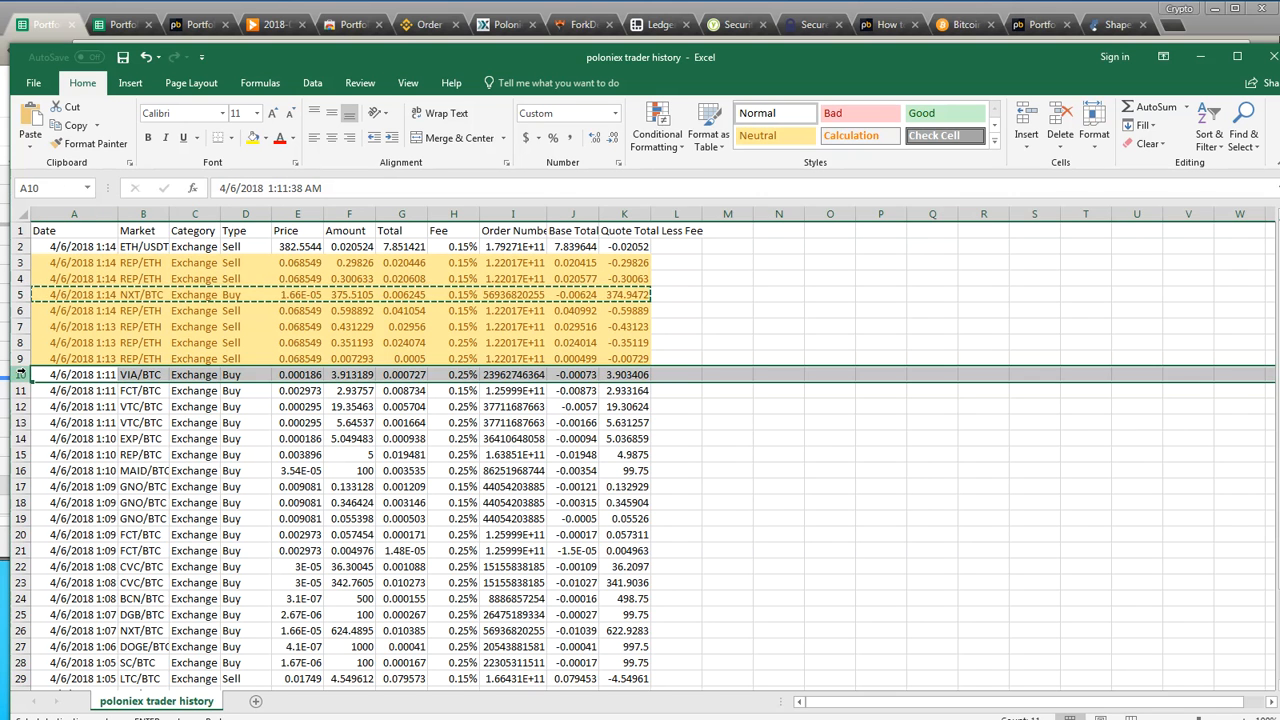
{"action": "right_click", "coordinate": [20, 374]}
{"action": "left_click", "coordinate": [112, 507]}
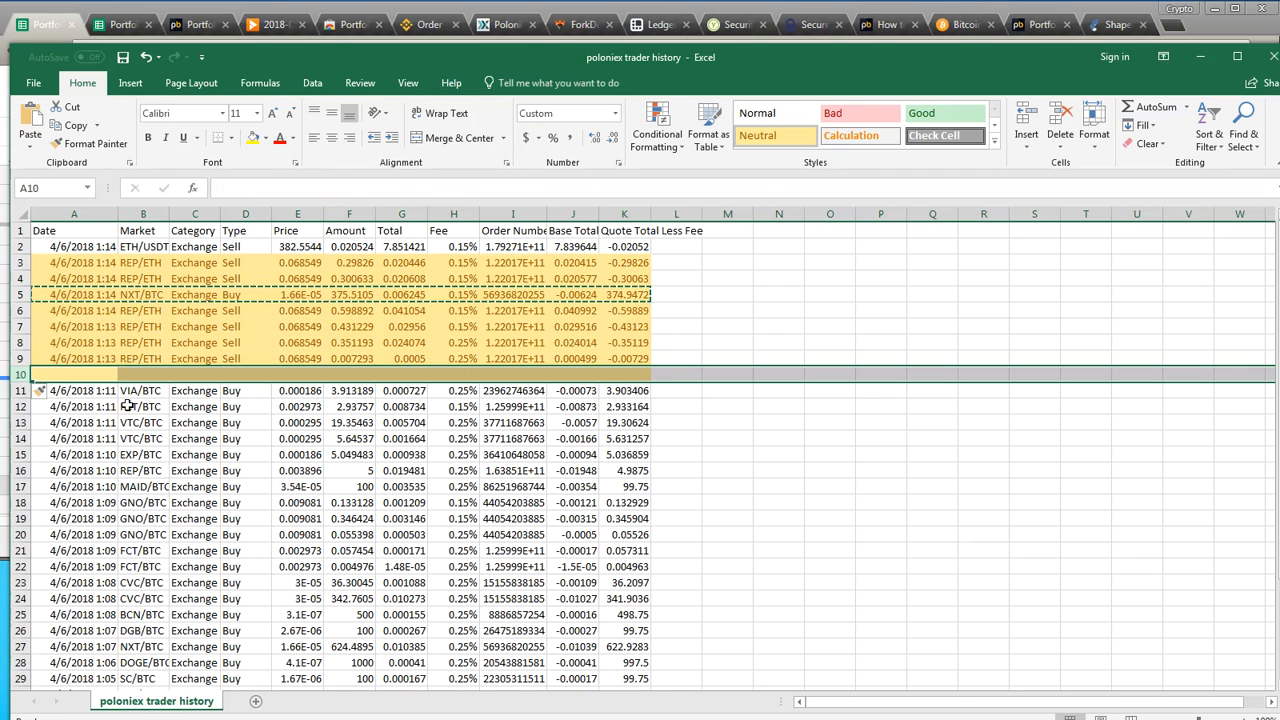
{"action": "left_click", "coordinate": [65, 376]}
{"action": "key", "text": "ctrl+v"}
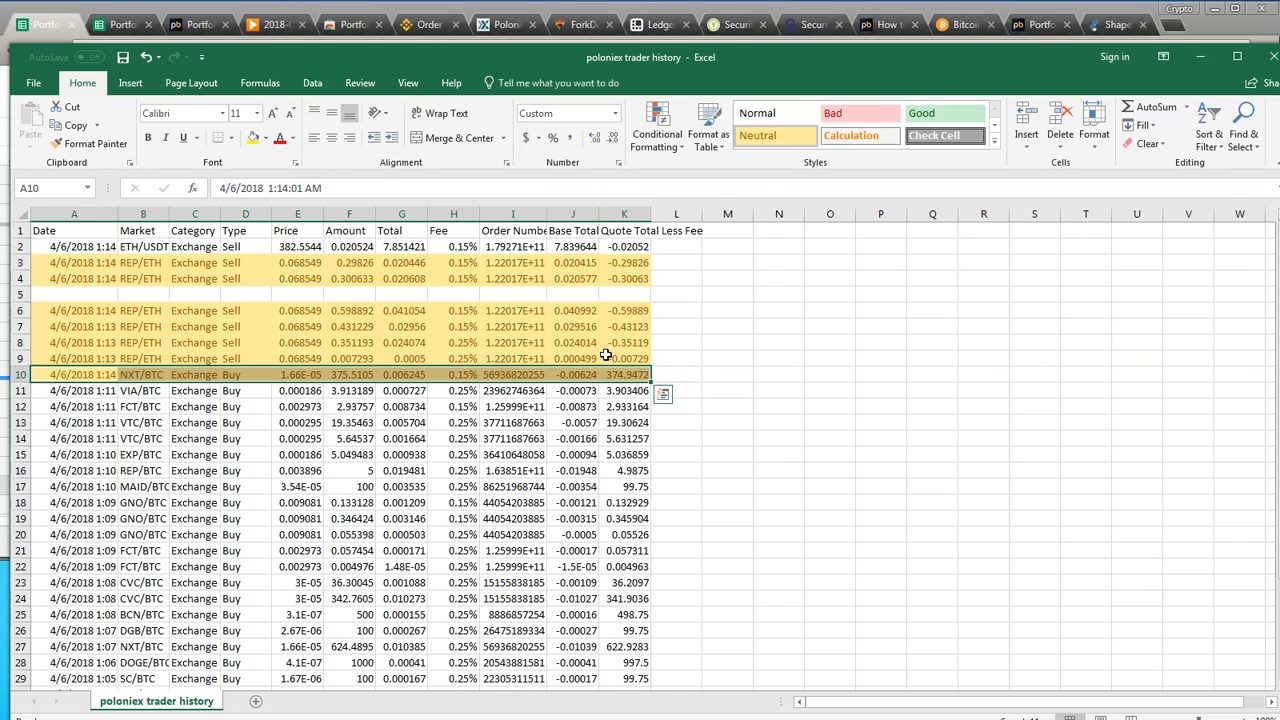
Step: Reset the moved NXT/BTC row to the Normal style and delete the empty row 5
{"action": "left_click", "coordinate": [614, 372]}
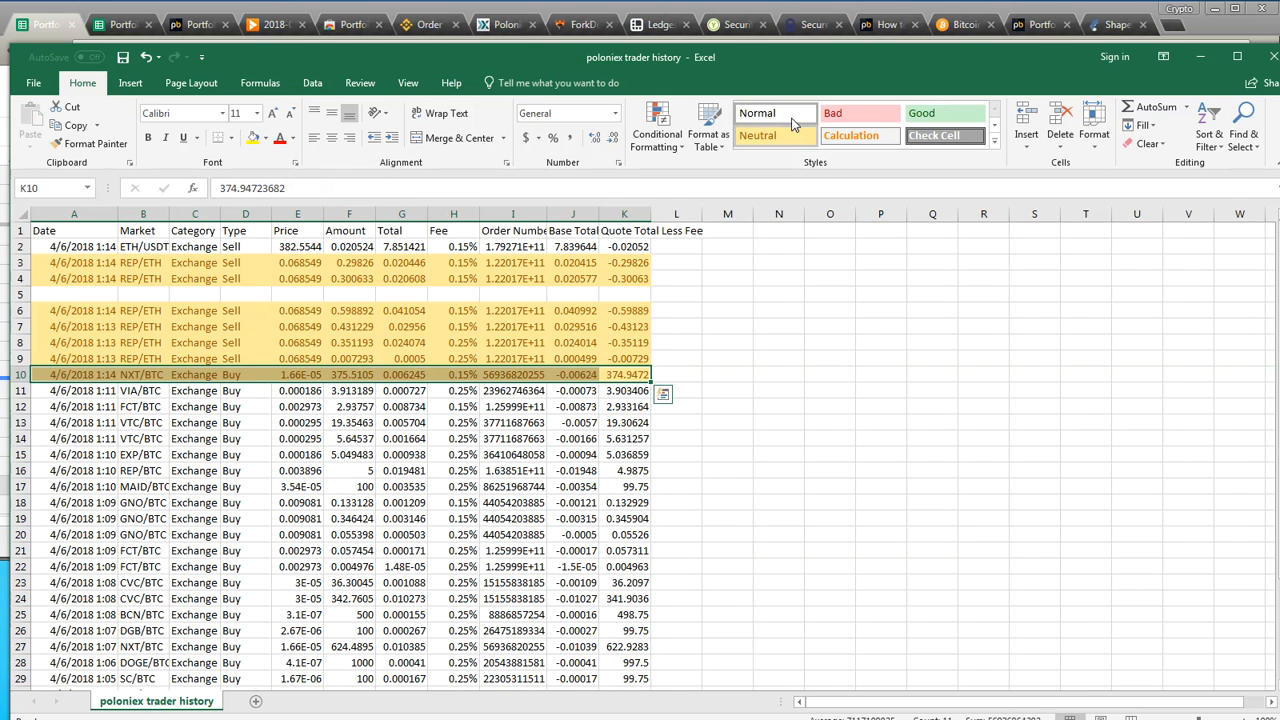
{"action": "left_click", "coordinate": [792, 122]}
{"action": "left_click", "coordinate": [640, 279]}
{"action": "right_click", "coordinate": [22, 294]}
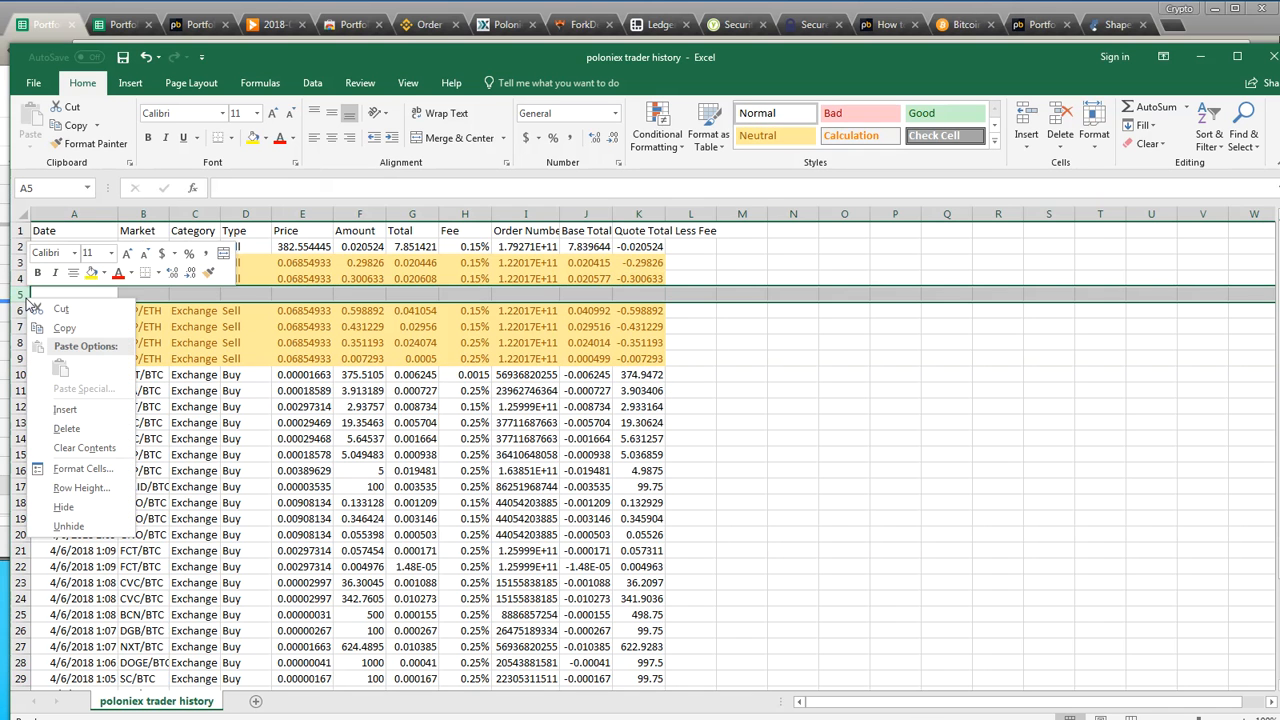
{"action": "left_click", "coordinate": [66, 428]}
{"action": "left_click", "coordinate": [302, 422]}
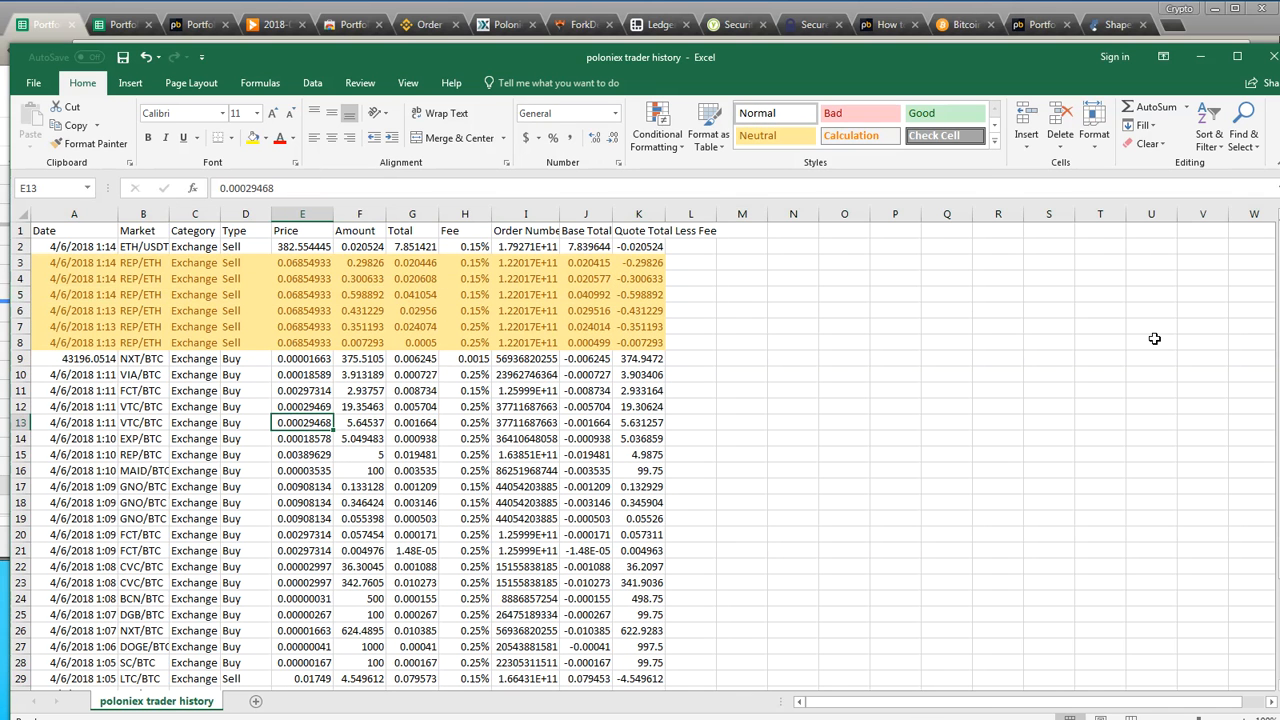
{"action": "left_click", "coordinate": [1279, 380]}
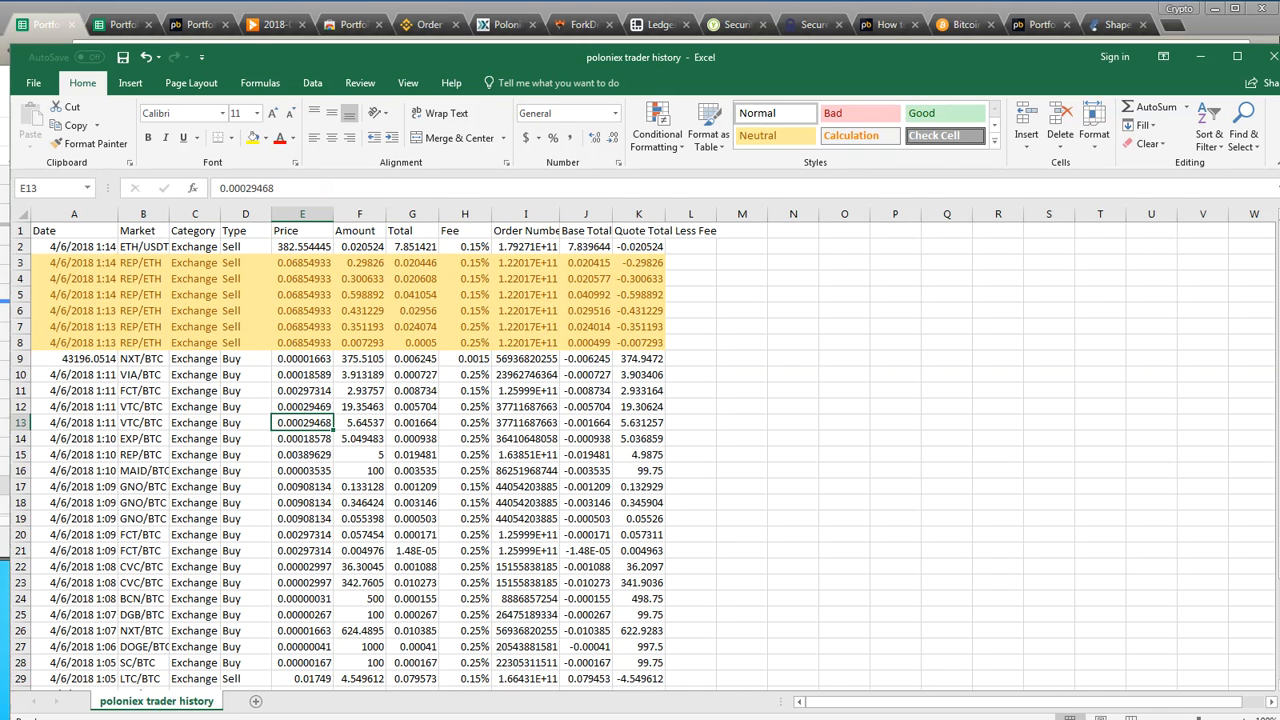
Step: Review the Market, Amount, Total and Fee values of the six highlighted REP/ETH sells in rows 3 to 8
{"action": "left_click", "coordinate": [129, 261]}
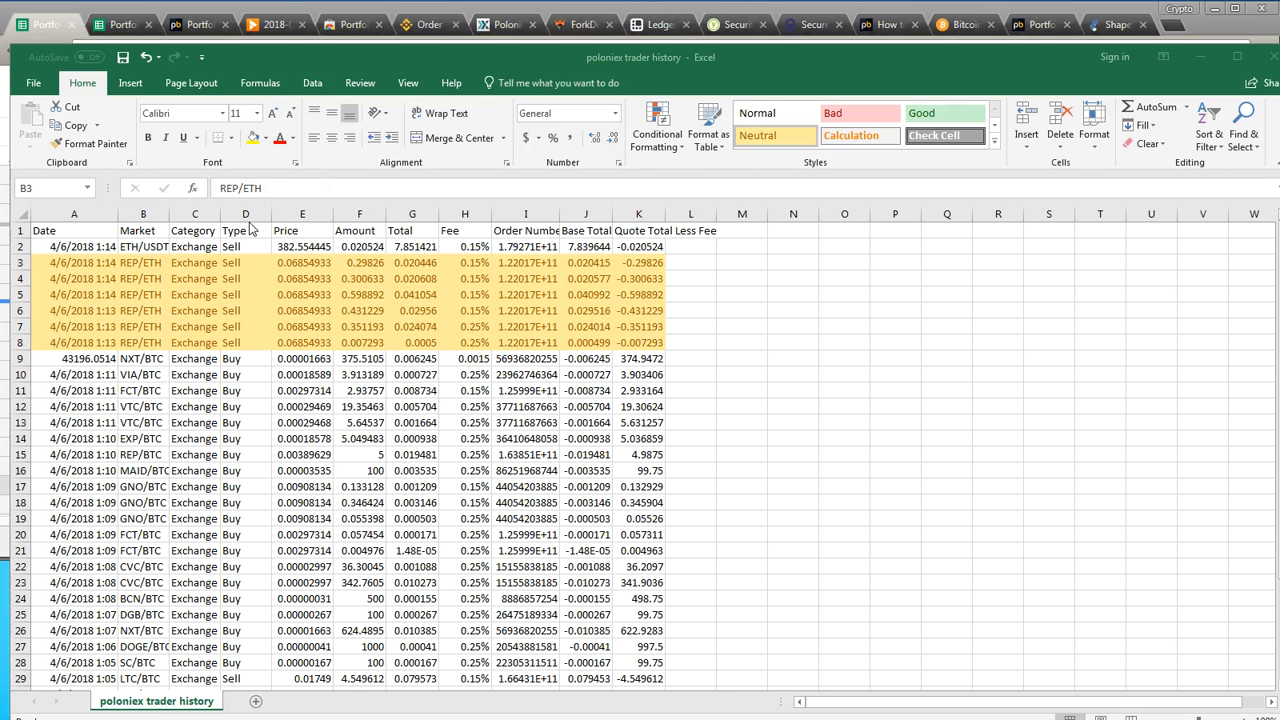
{"action": "left_click", "coordinate": [380, 344]}
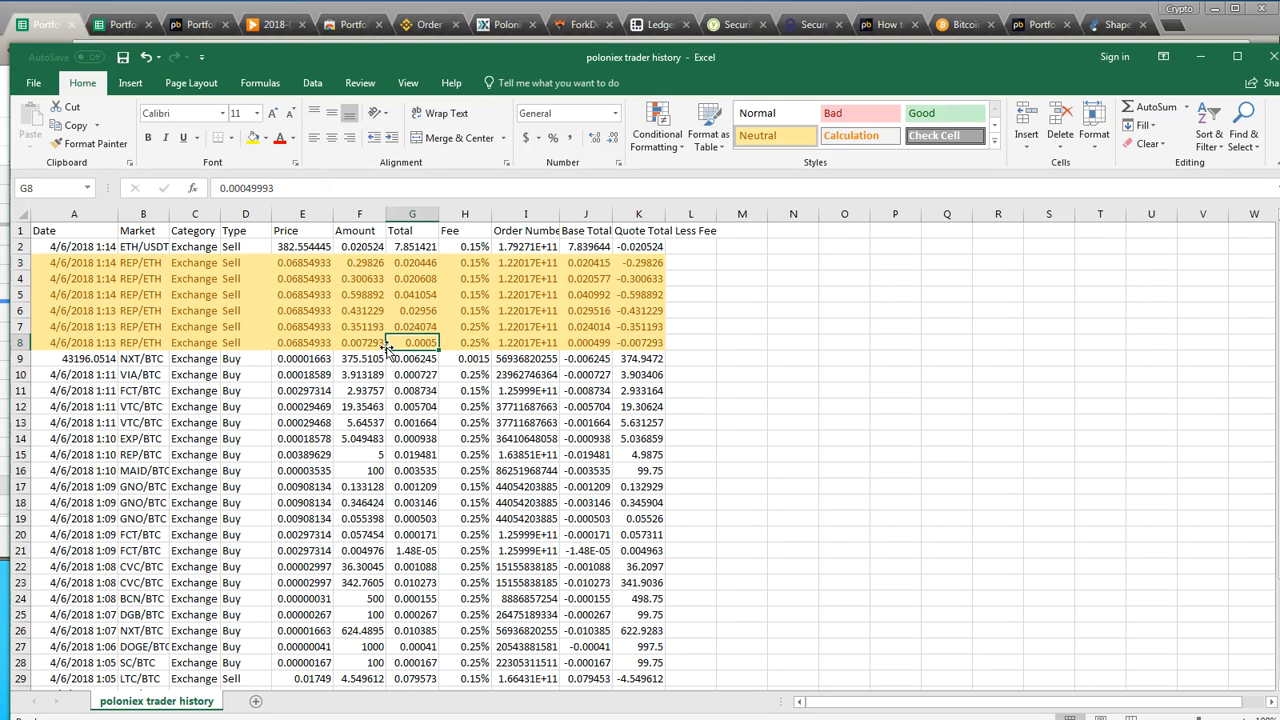
{"action": "left_click", "coordinate": [435, 343]}
{"action": "key", "text": "alt+Tab"}
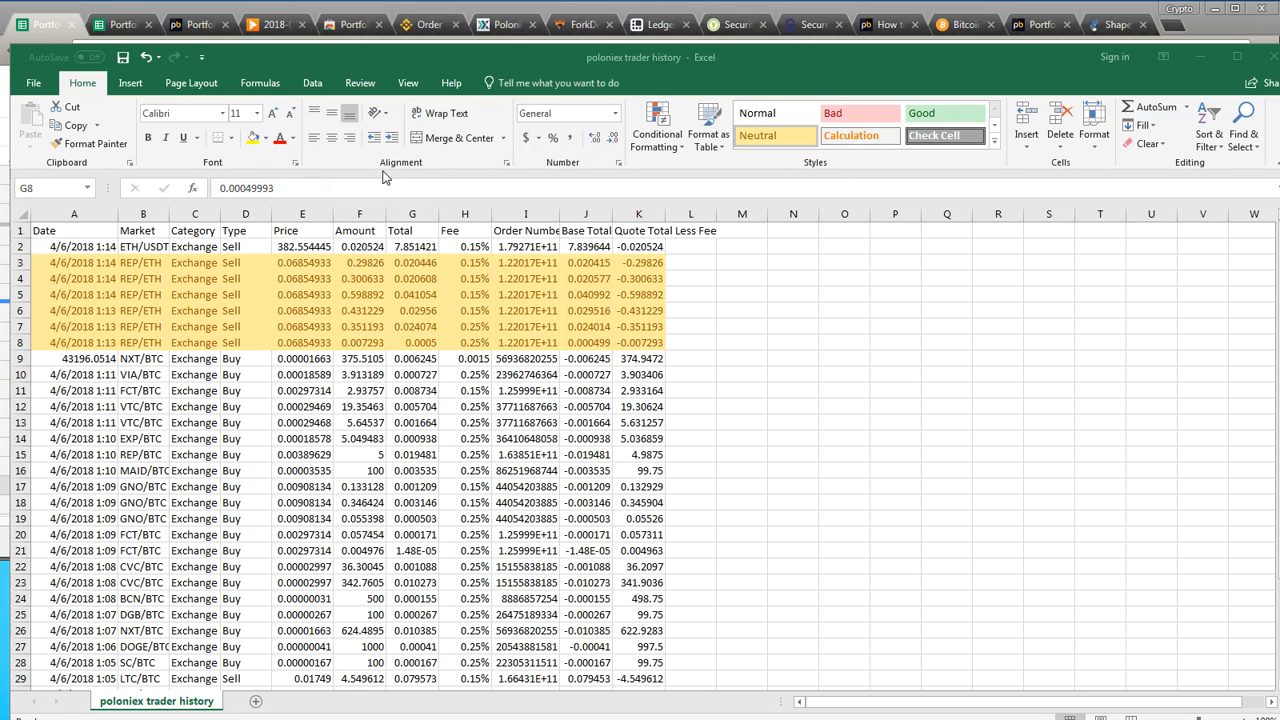
{"action": "key", "text": "alt+Tab"}
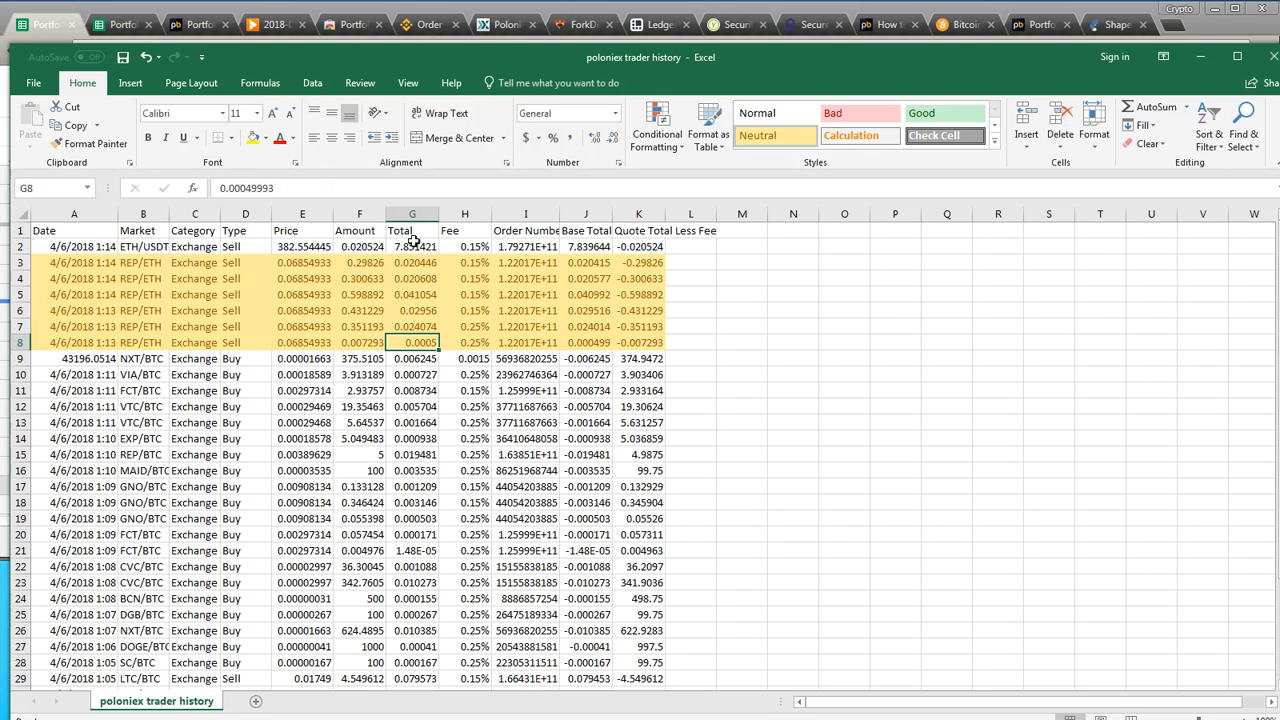
{"action": "left_click_drag", "start_coordinate": [473, 340], "coordinate": [473, 261]}
{"action": "left_click", "coordinate": [455, 338]}
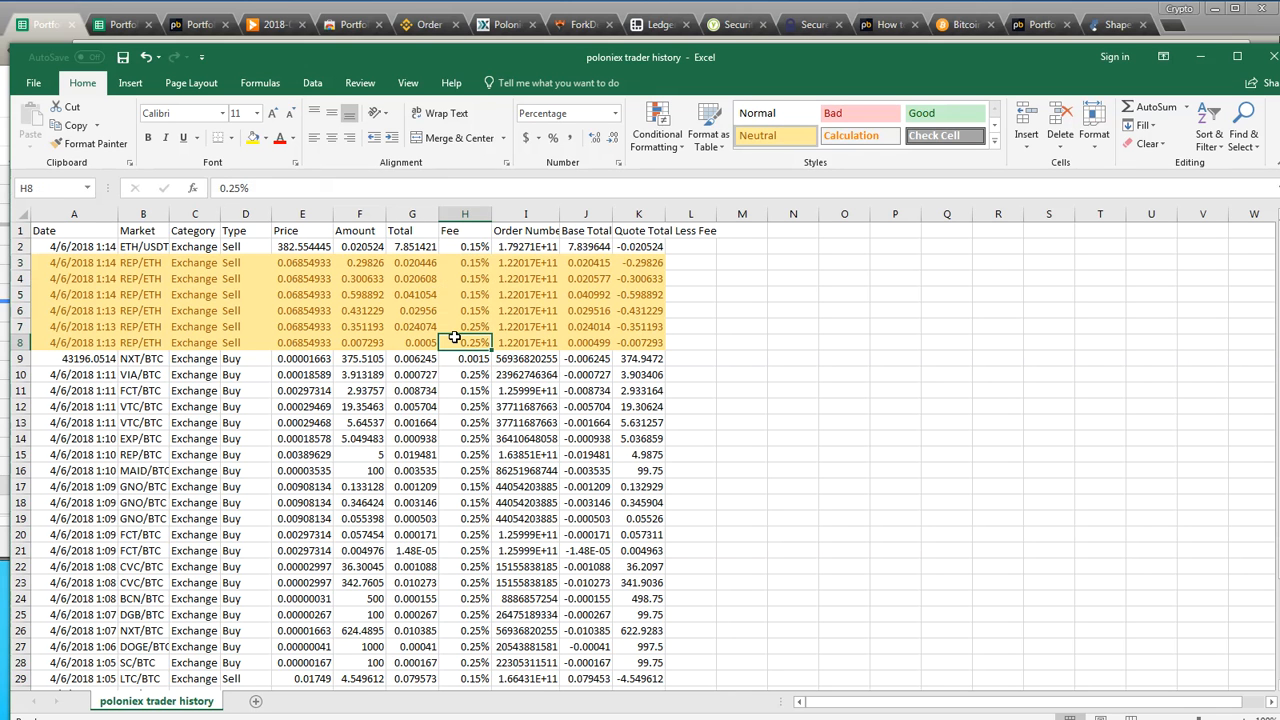
{"action": "left_click", "coordinate": [479, 346]}
{"action": "left_click", "coordinate": [479, 346]}
{"action": "mouse_move", "coordinate": [464, 346]}
{"action": "left_mouse_down"}
{"action": "mouse_move", "coordinate": [310, 272]}
{"action": "mouse_move", "coordinate": [349, 265]}
{"action": "left_mouse_up"}
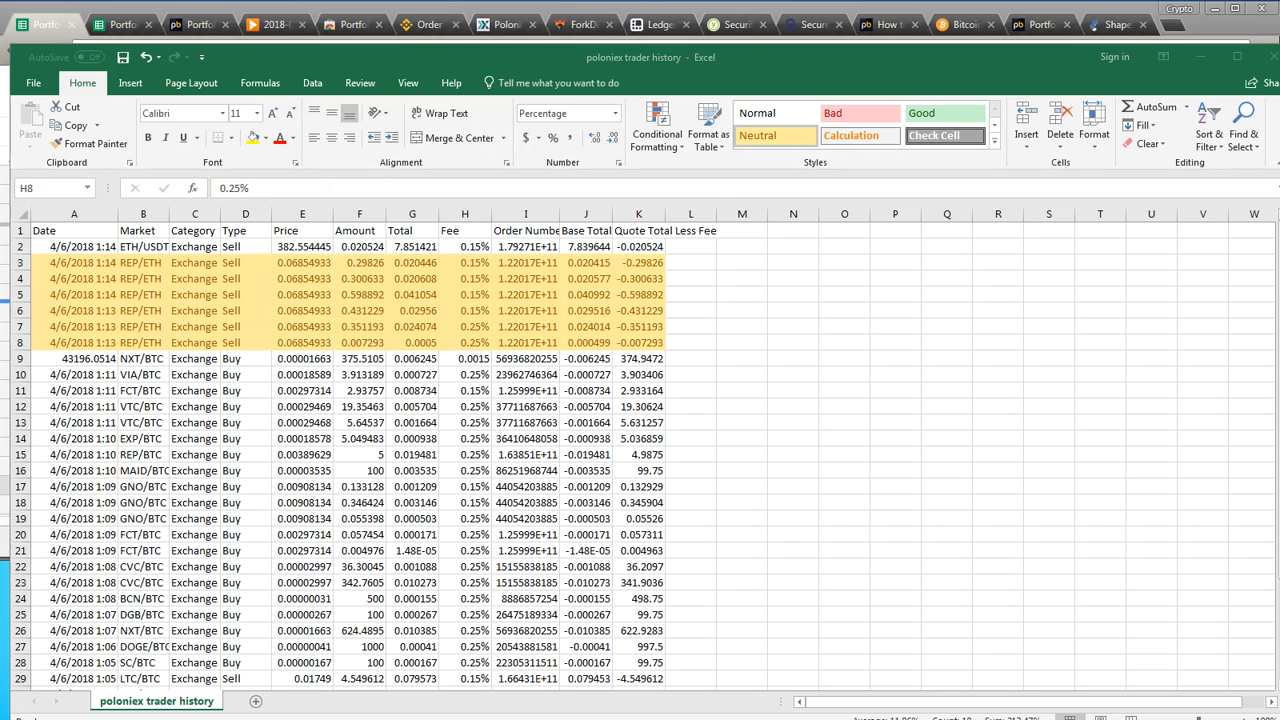
{"action": "left_click", "coordinate": [398, 331]}
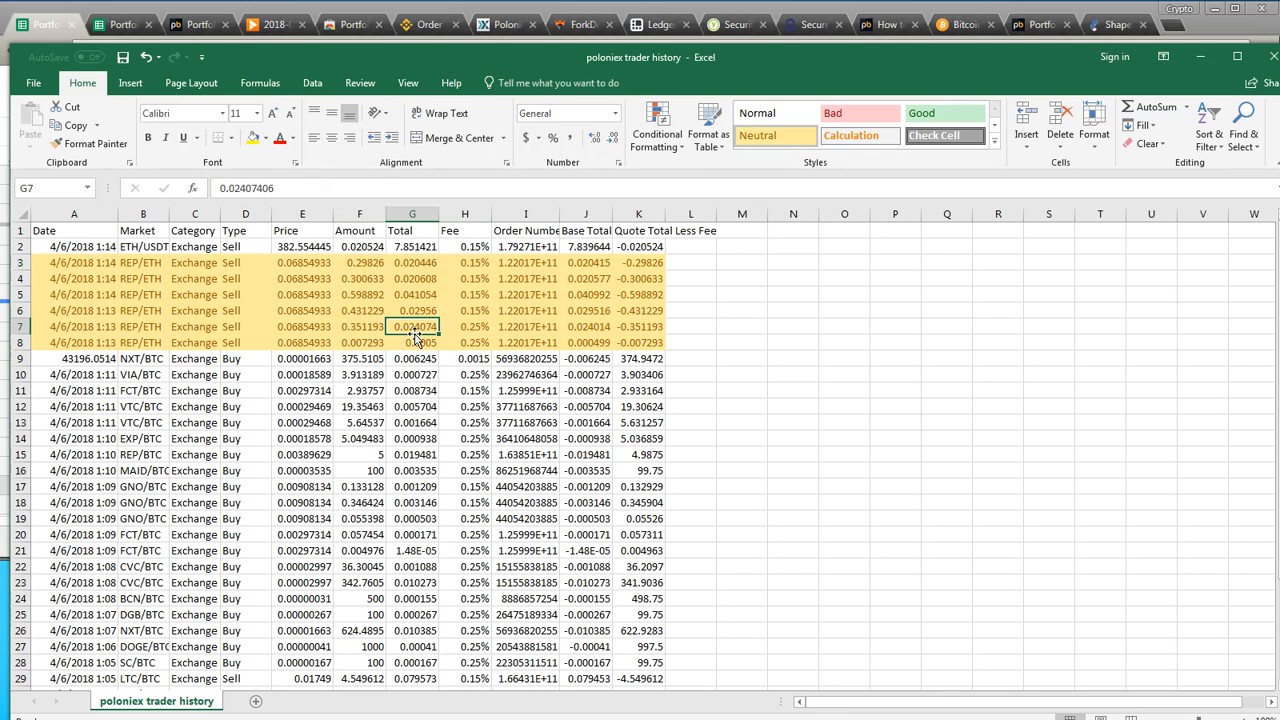
{"action": "left_click", "coordinate": [437, 345]}
Step: Copy the Amount, Total and Fee of the six REP/ETH sells into the Consolidator's Buying table, starting at # Coins in row 3
{"action": "mouse_move", "coordinate": [464, 345]}
{"action": "left_mouse_down"}
{"action": "mouse_move", "coordinate": [410, 344]}
{"action": "mouse_move", "coordinate": [362, 261]}
{"action": "left_mouse_up"}
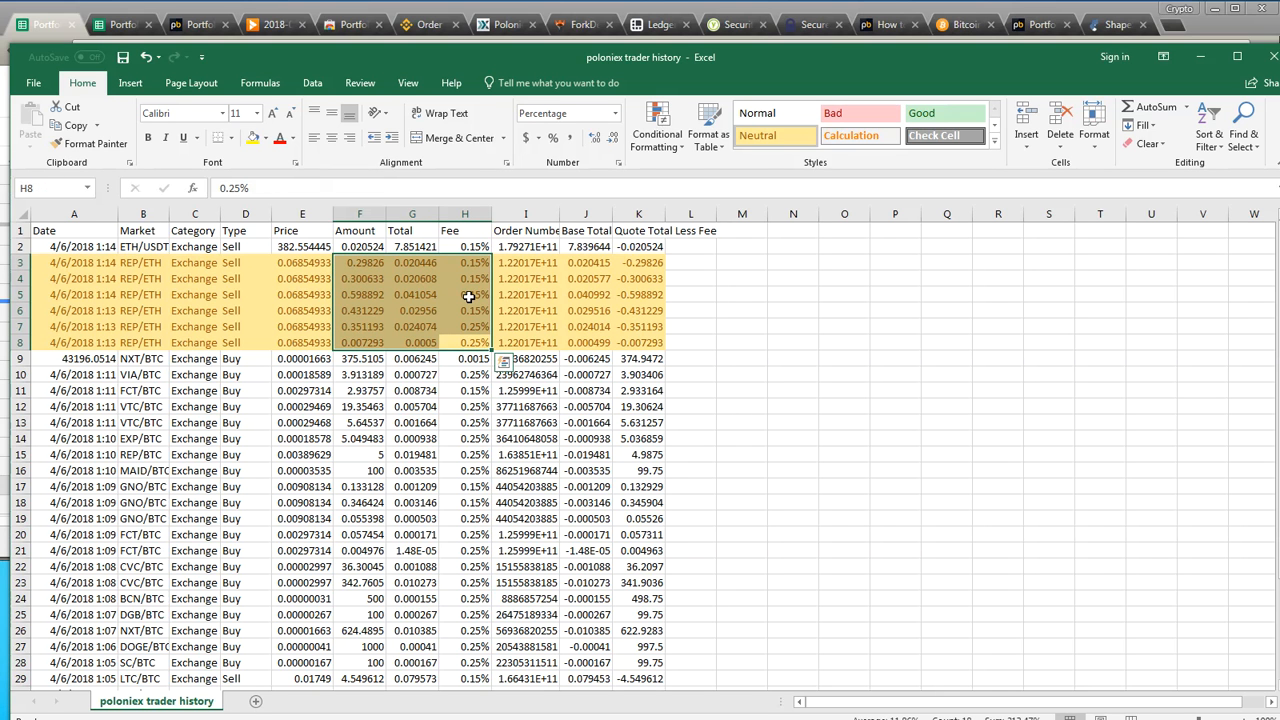
{"action": "key", "text": "ctrl+c"}
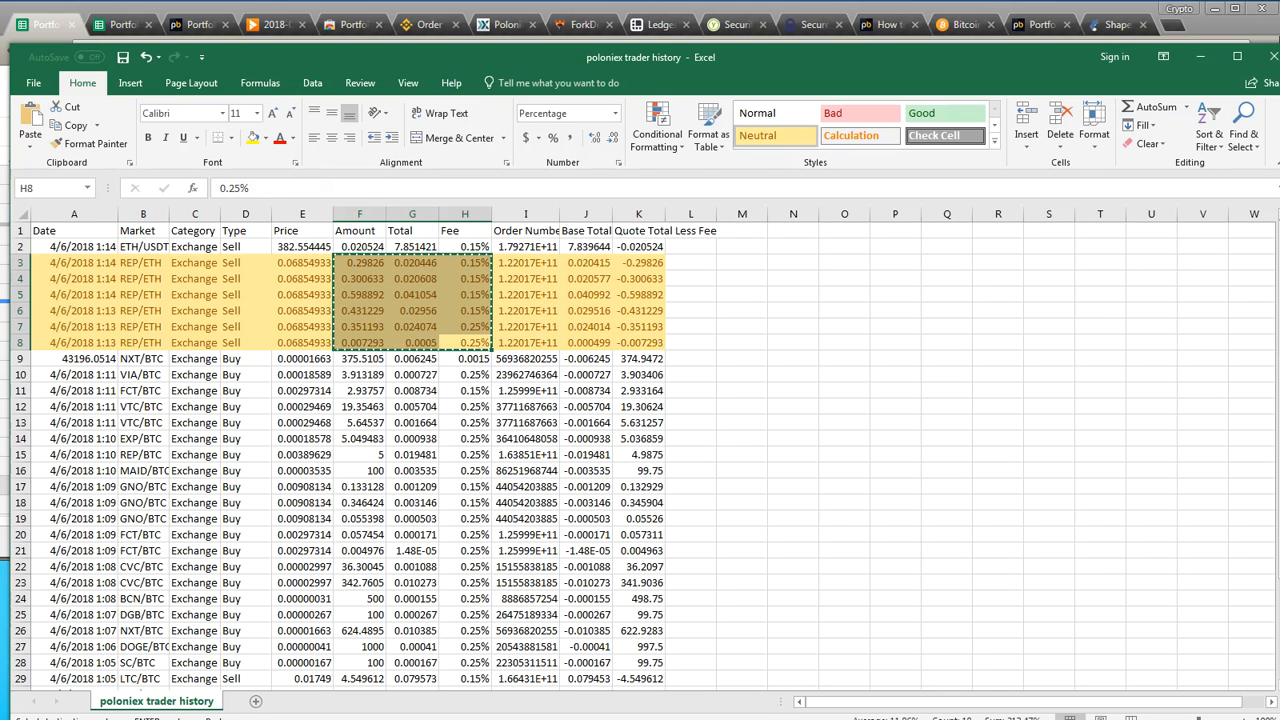
{"action": "key", "text": "alt+Tab"}
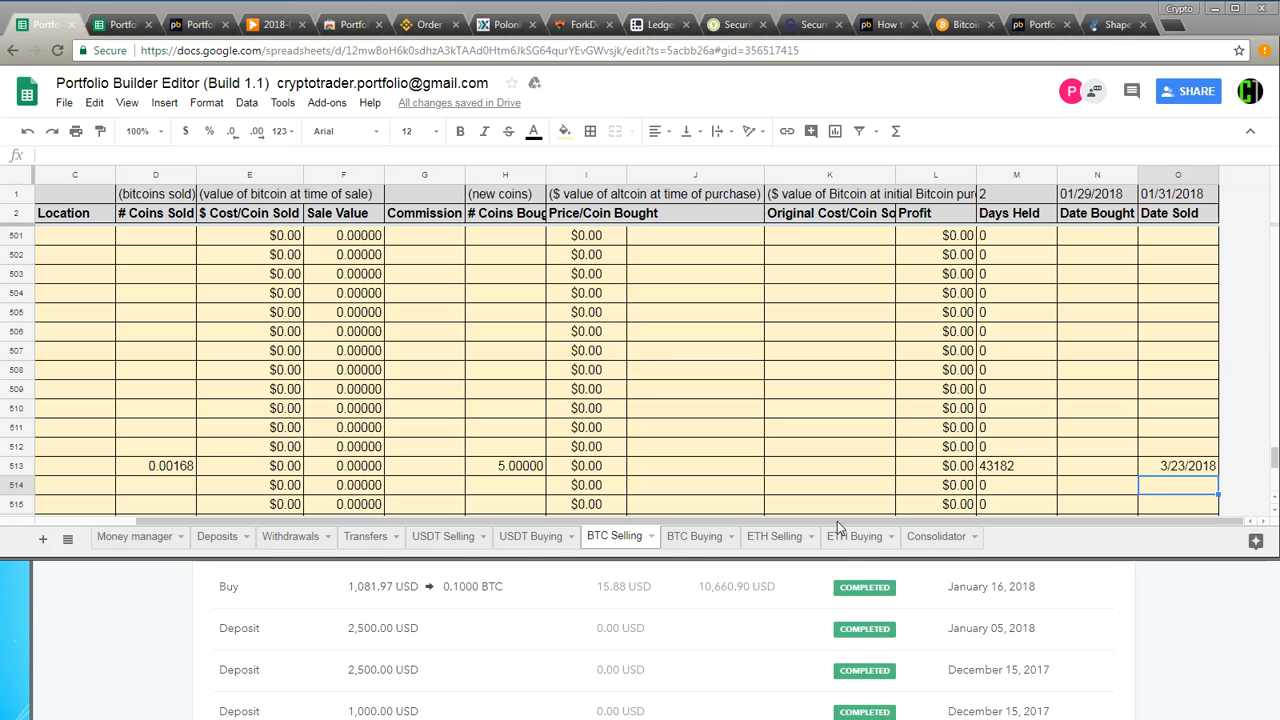
{"action": "left_click", "coordinate": [936, 536]}
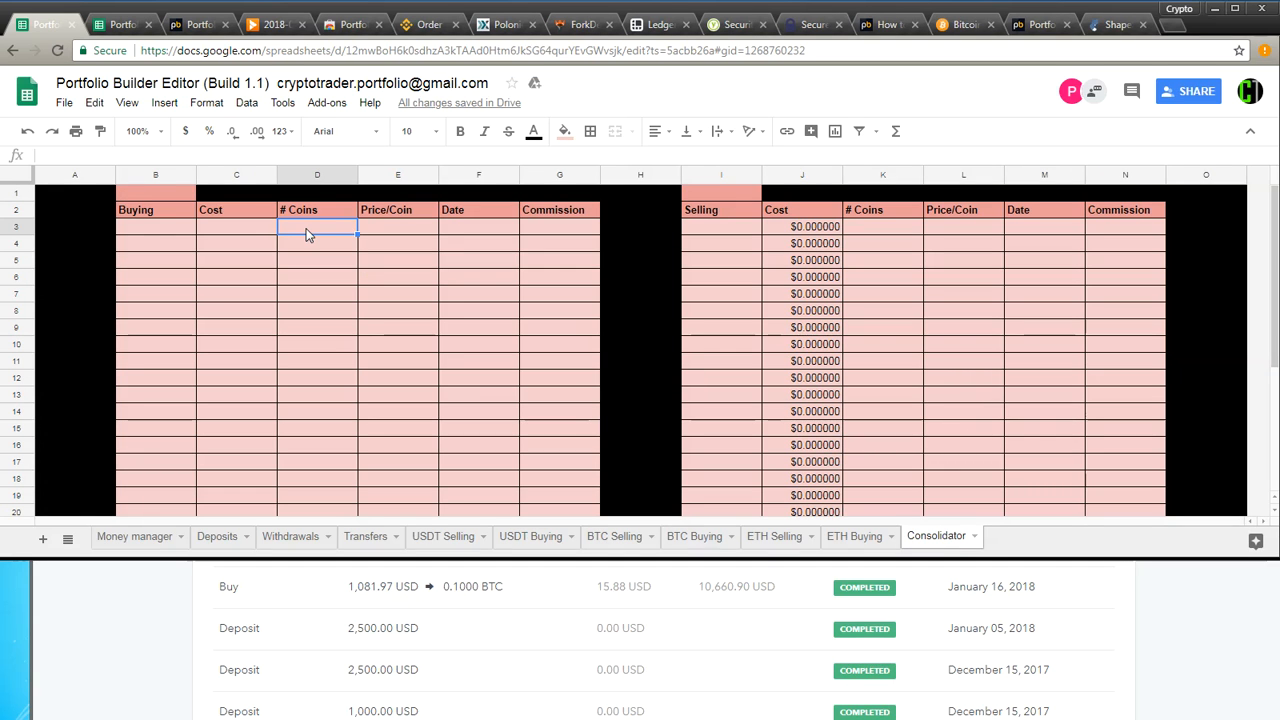
{"action": "key", "text": "ctrl+v"}
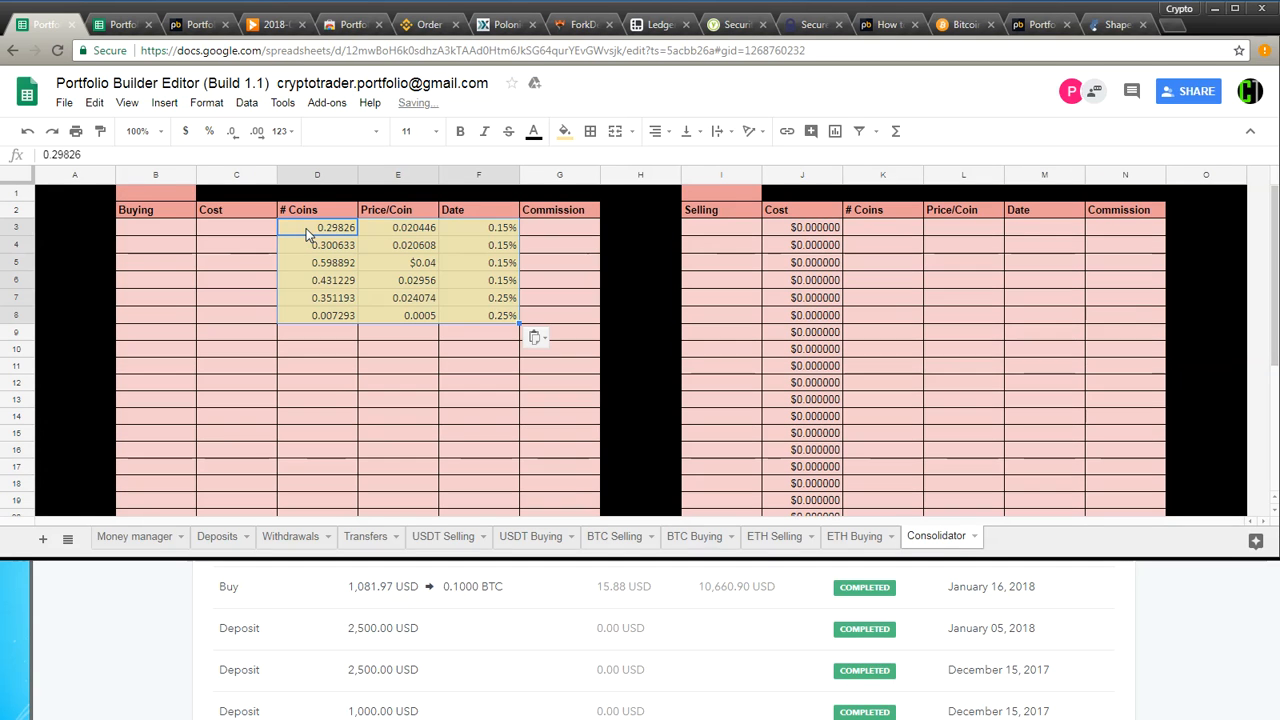
Step: Move the six fee percentages from Date to Commission in rows 3 to 8 of the Consolidator's Buying table
{"action": "left_click_drag", "start_coordinate": [449, 229], "coordinate": [497, 315]}
{"action": "key", "text": "ctrl+c"}
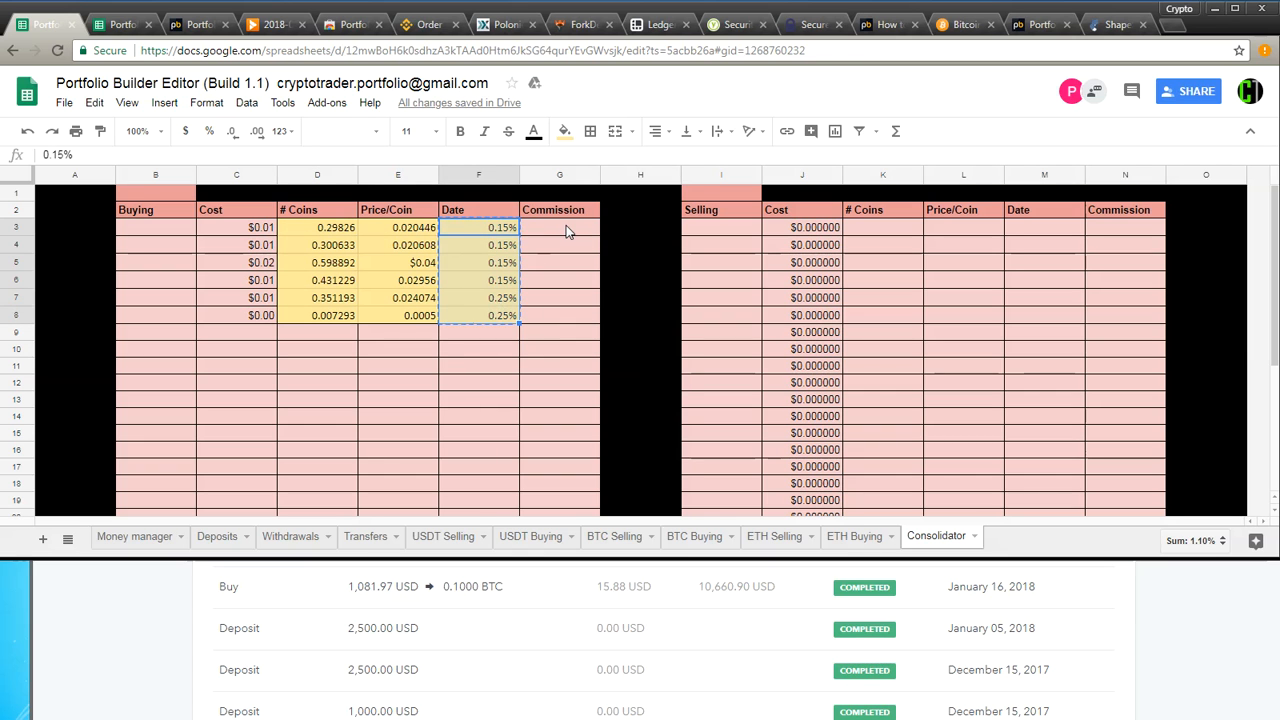
{"action": "left_click", "coordinate": [566, 230]}
{"action": "key", "text": "ctrl+v"}
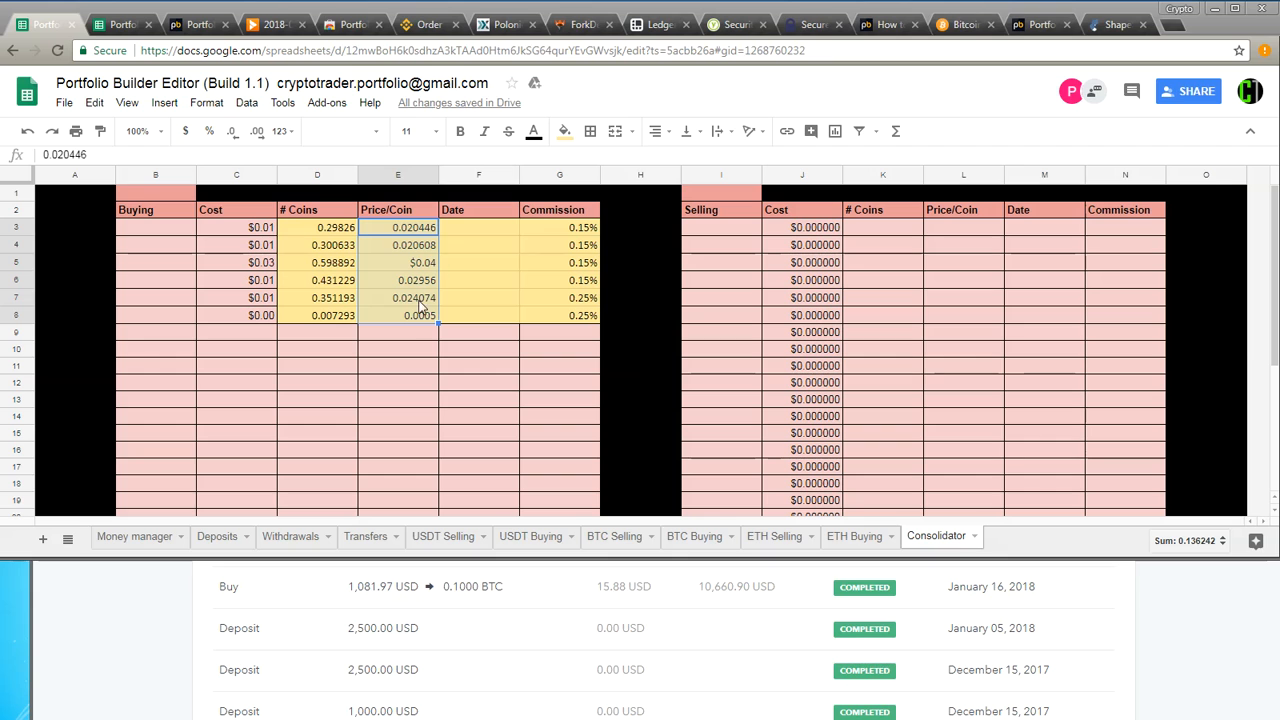
Step: Copy the six totals from the Buying table's Price/Coin column into the Selling table's # Coins column, rows 3 to 8
{"action": "left_click", "coordinate": [421, 317]}
{"action": "left_click_drag", "start_coordinate": [424, 229], "coordinate": [421, 315]}
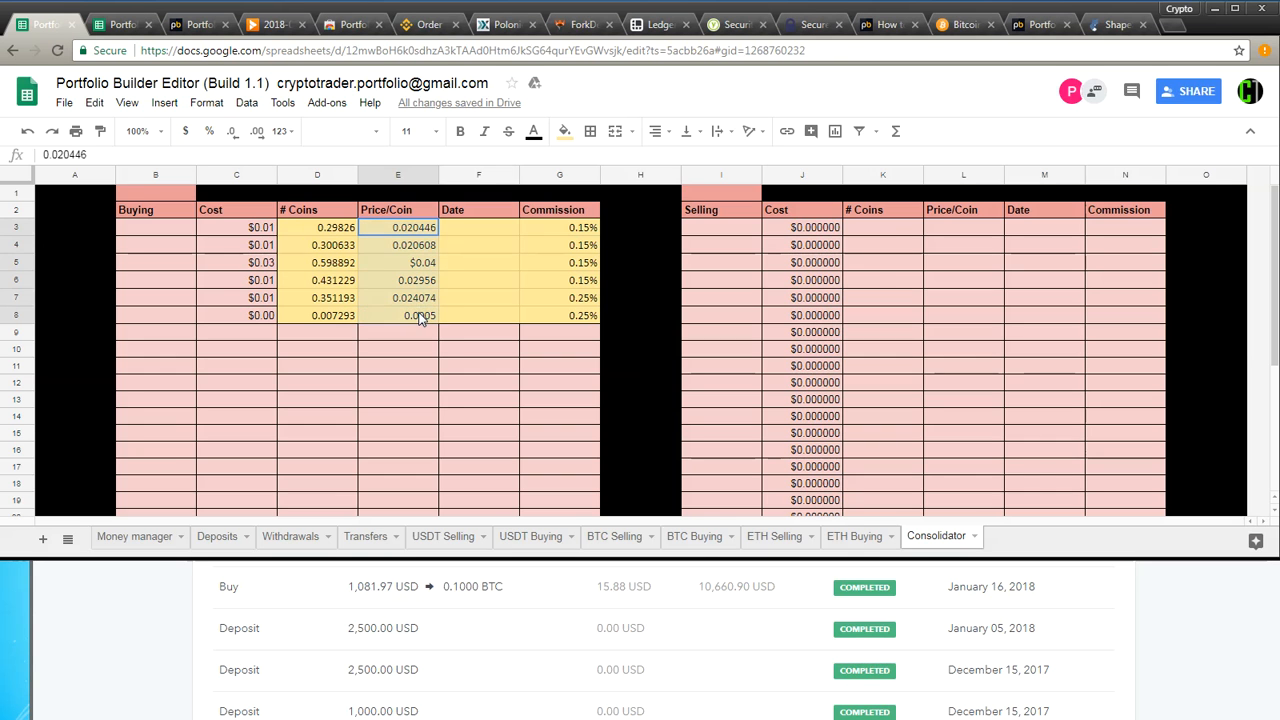
{"action": "left_click", "coordinate": [893, 233]}
{"action": "key", "text": "ctrl+v"}
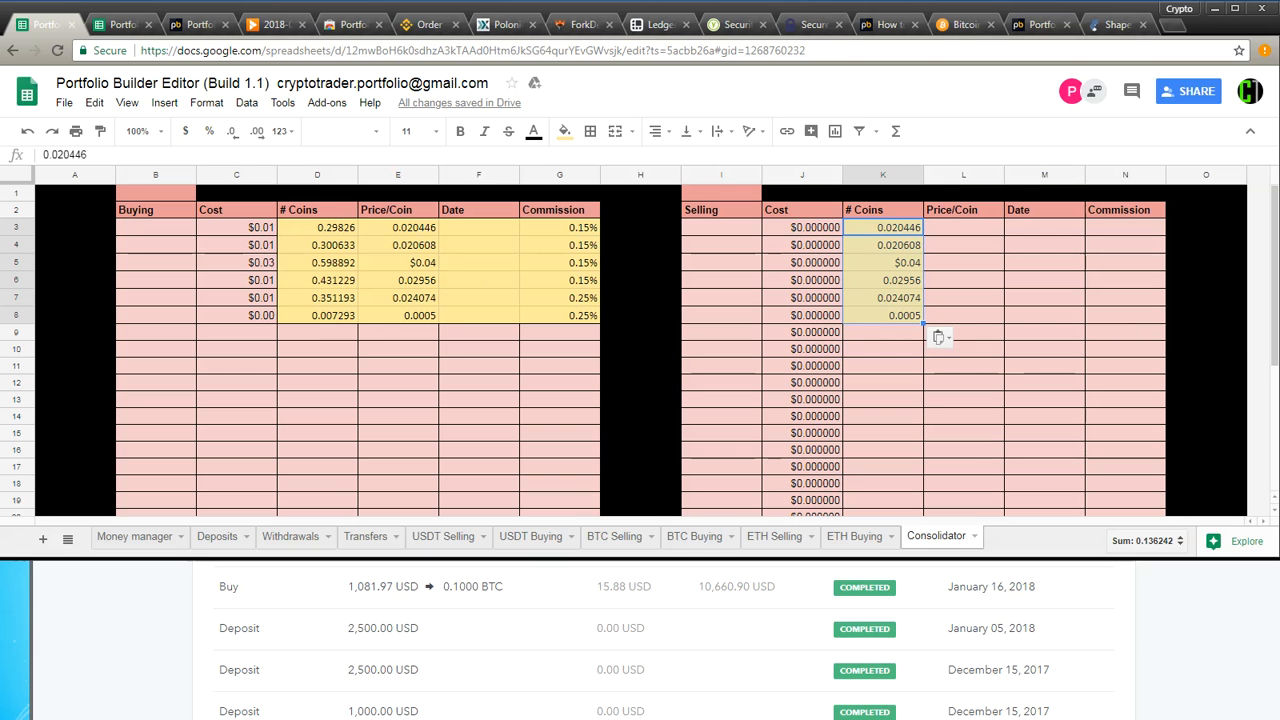
Step: Check the # Coins totals in the Buying and Selling summary rows of Consolidator and copy the Buying total
{"action": "left_click", "coordinate": [288, 335]}
{"action": "scroll", "coordinate": [280, 340], "scroll_direction": "down", "scroll_amount": 5}
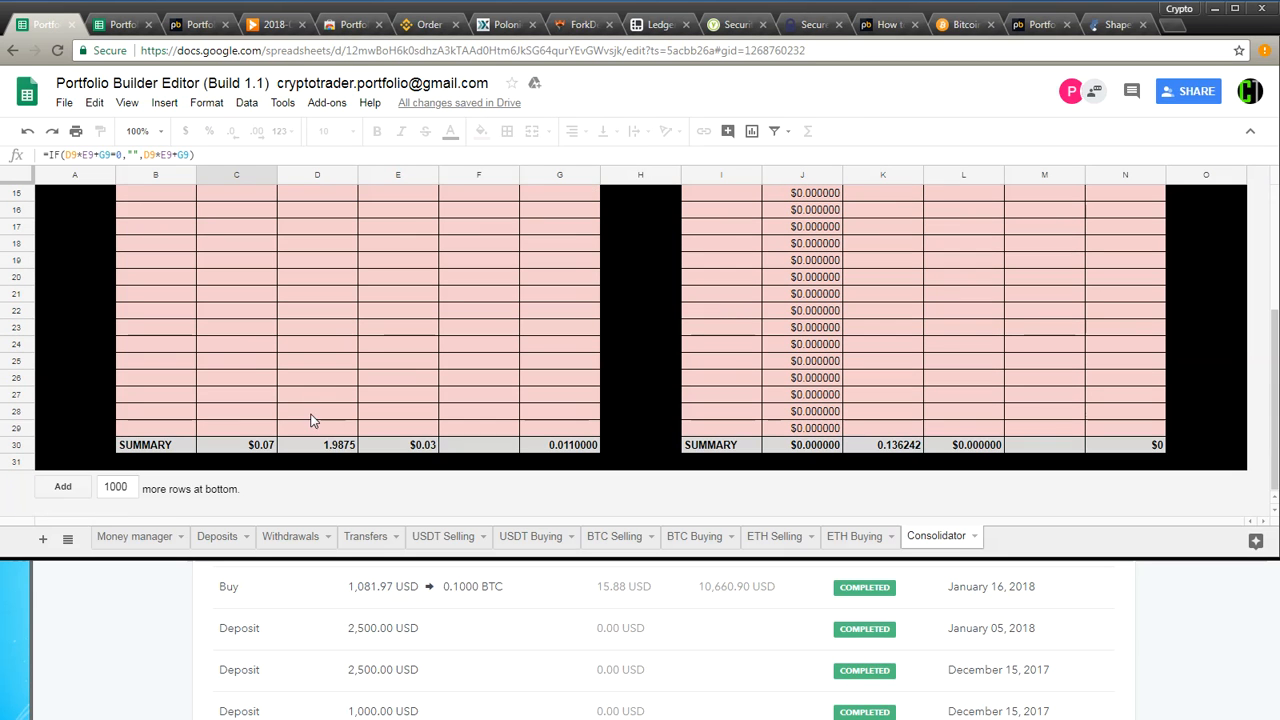
{"action": "left_click", "coordinate": [320, 449]}
{"action": "left_click", "coordinate": [886, 450]}
{"action": "left_click", "coordinate": [334, 449]}
{"action": "key", "text": "ctrl+c"}
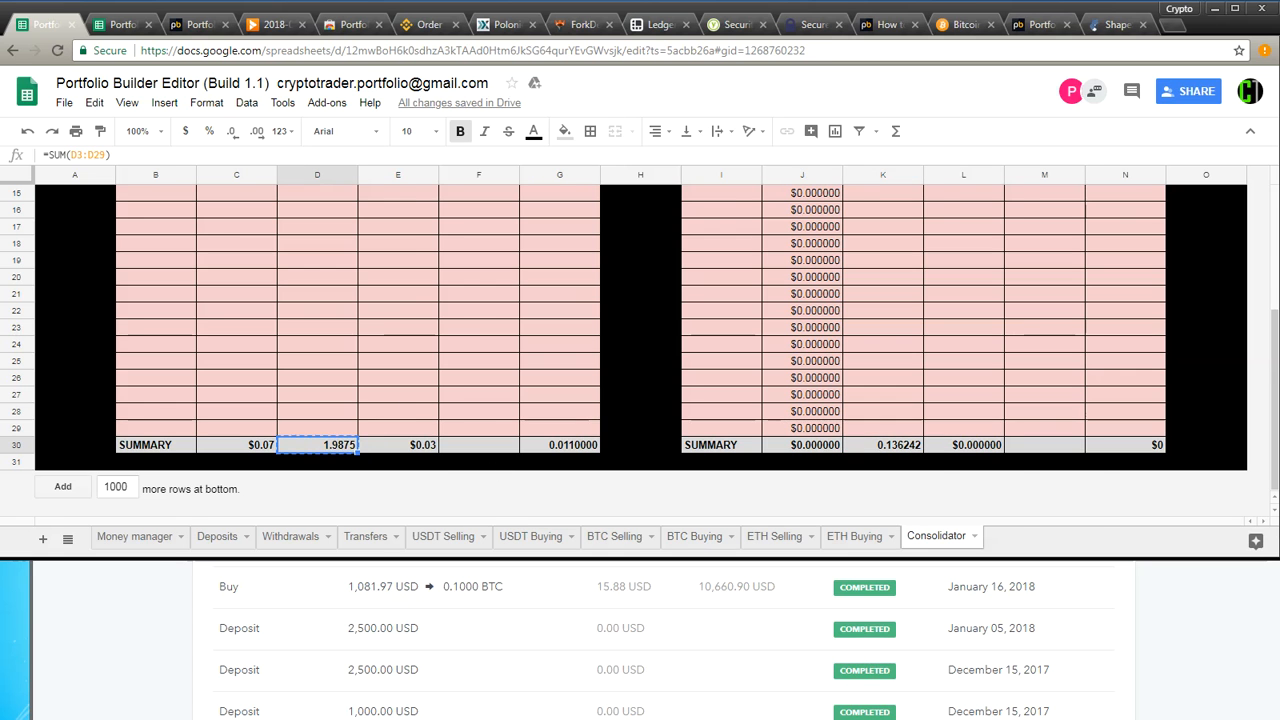
Step: Find "rep" in the ETH Buying sheet and enter 1.9875 as # Coins Sold in the first Augur row, row 503
{"action": "left_click", "coordinate": [854, 536]}
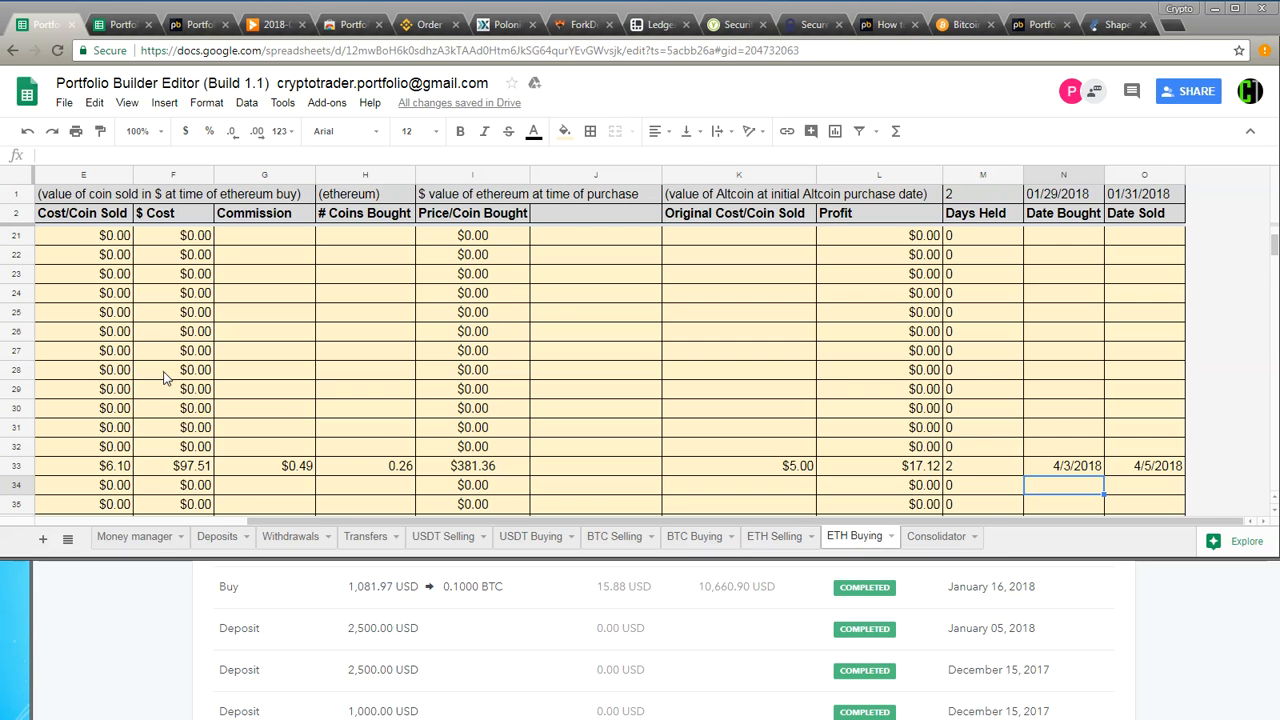
{"action": "left_click", "coordinate": [287, 397]}
{"action": "key", "text": "ctrl+f"}
{"action": "type", "text": "rep"}
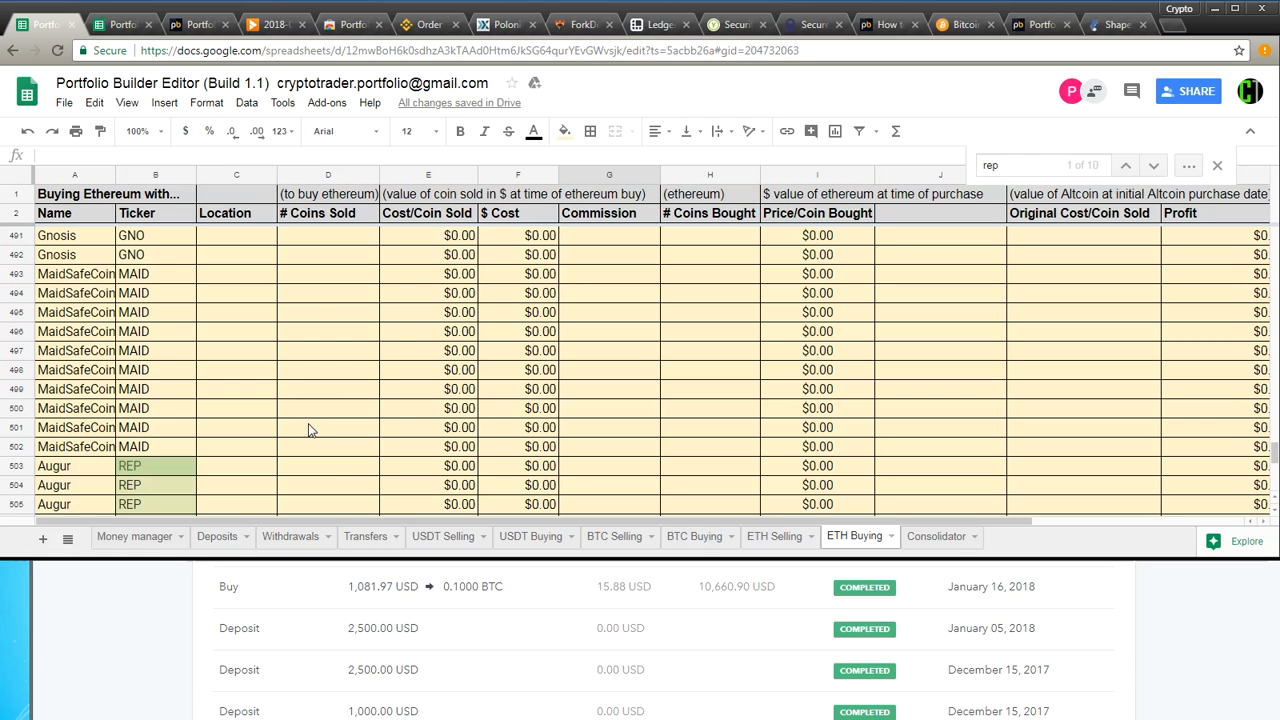
{"action": "left_click", "coordinate": [323, 469]}
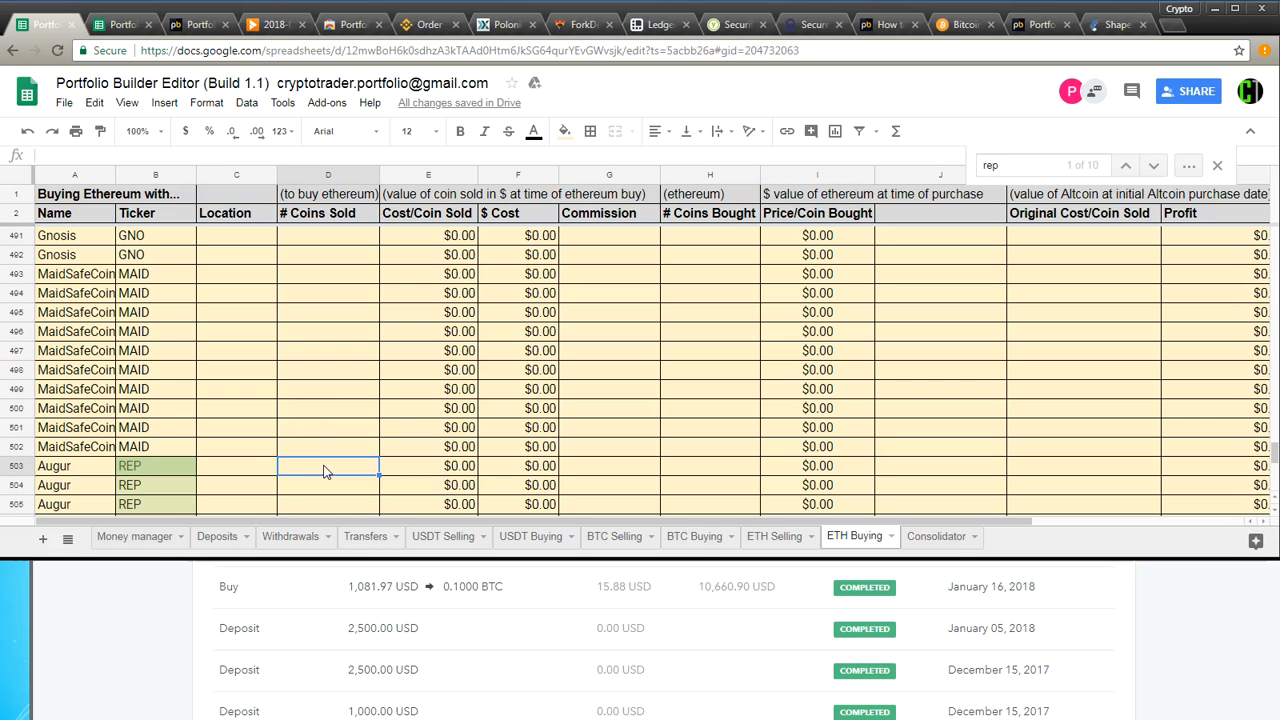
{"action": "key", "text": "ctrl+v"}
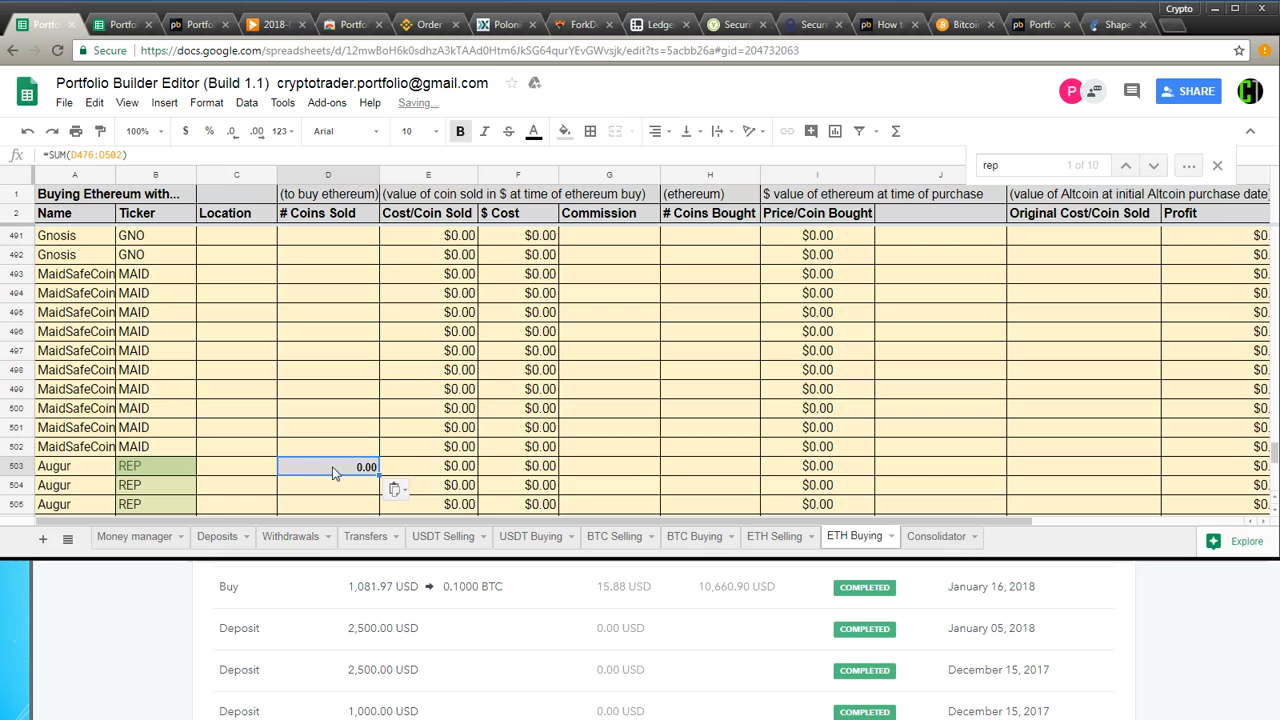
{"action": "key", "text": "ctrl+z"}
{"action": "type", "text": "1.9875"}
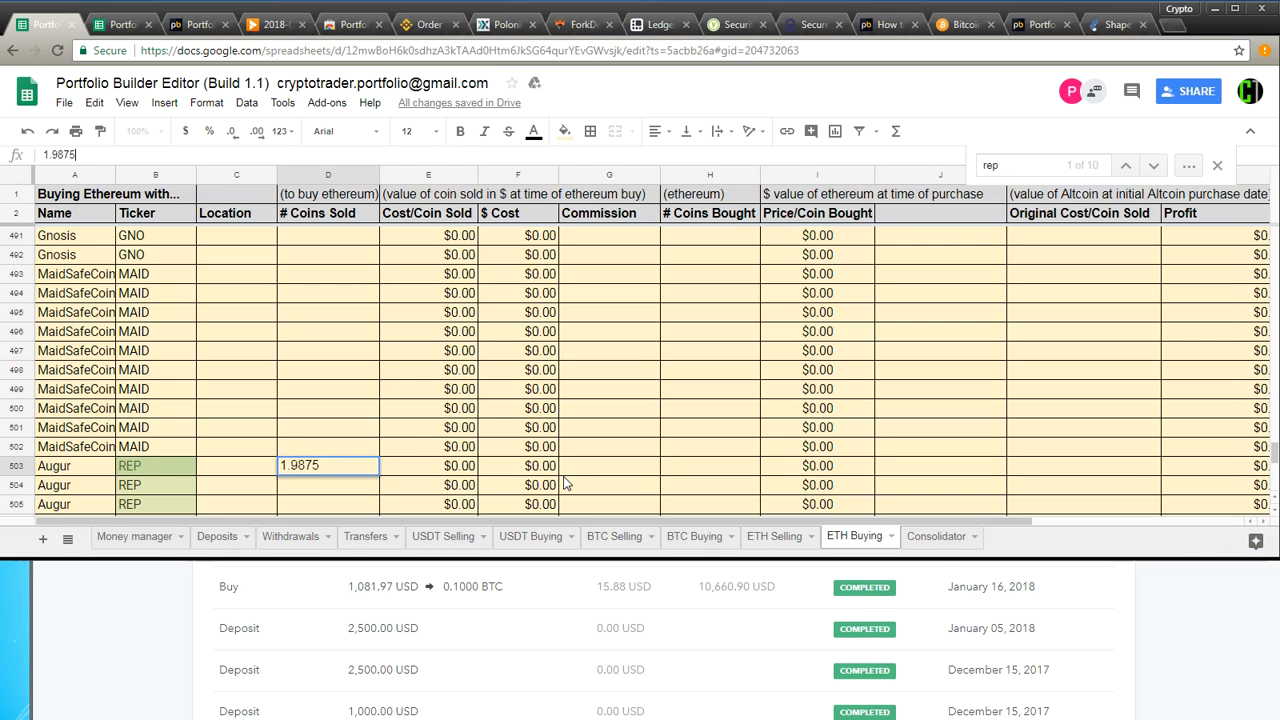
{"action": "key", "text": "Return"}
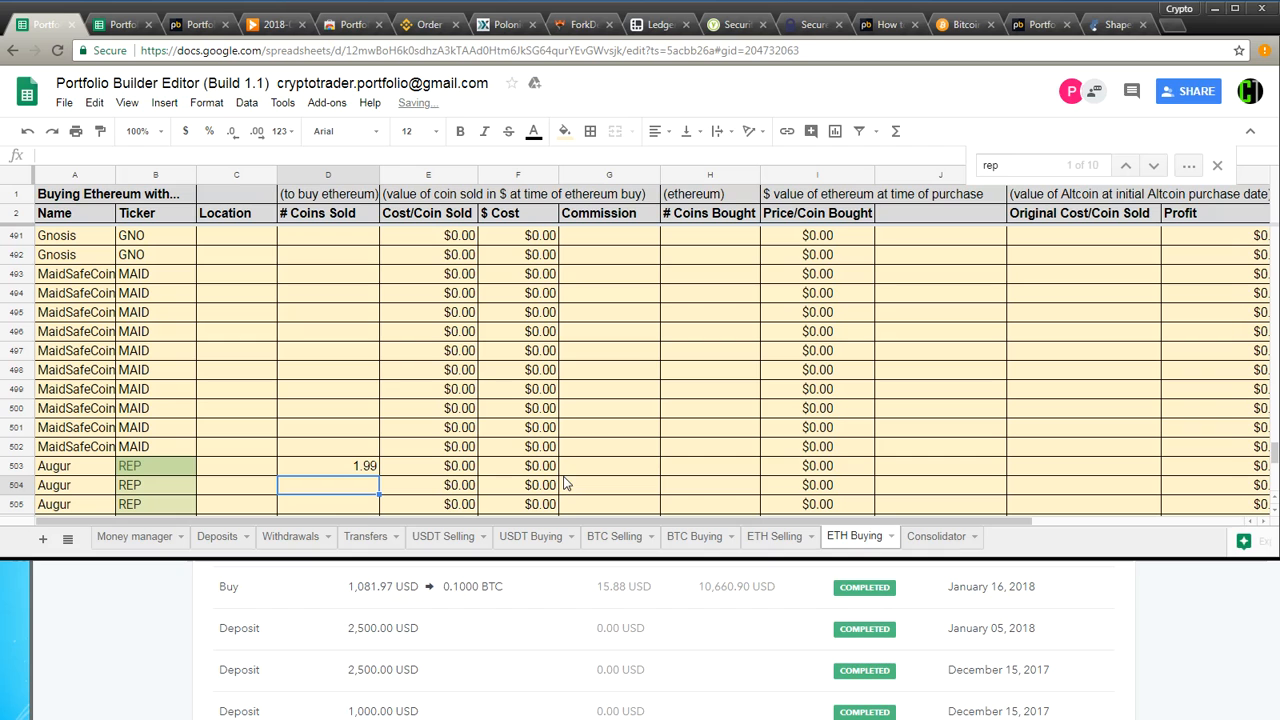
Step: Copy the Selling summary's # Coins total, 0.136242, from Consolidator into # Coins Bought in Augur row 503 of ETH Buying
{"action": "left_click", "coordinate": [921, 537]}
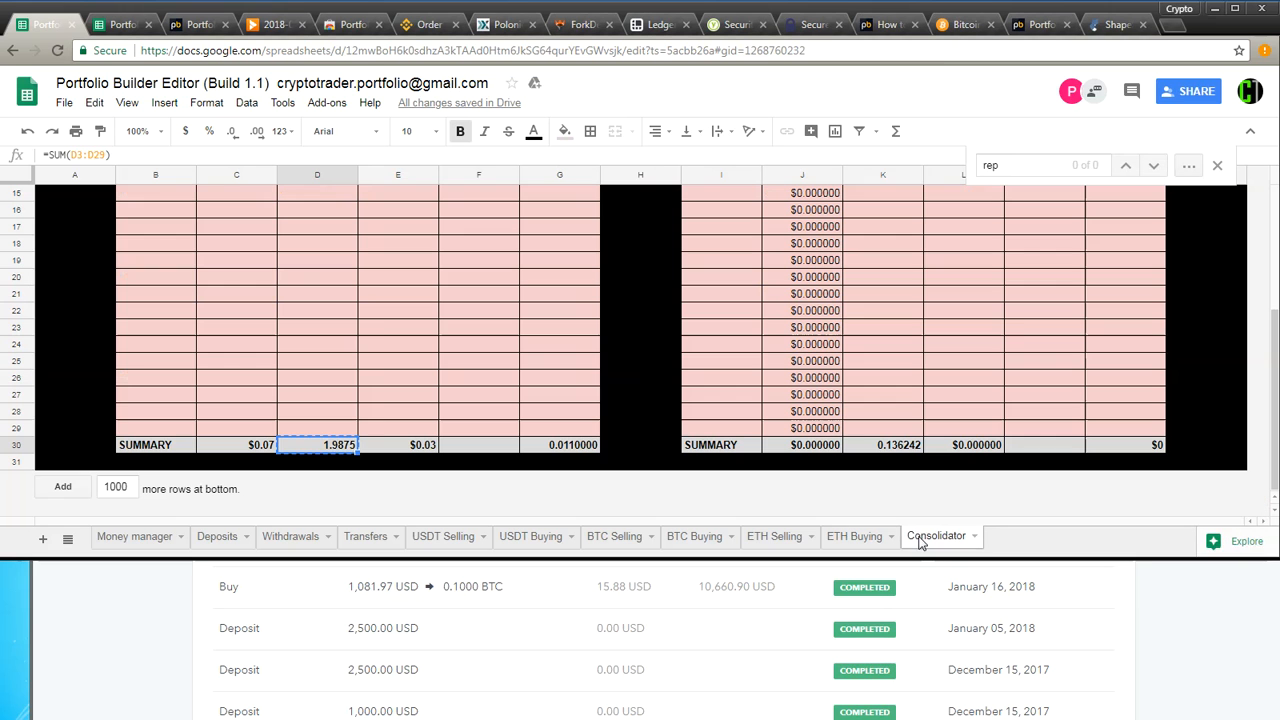
{"action": "left_click", "coordinate": [893, 450]}
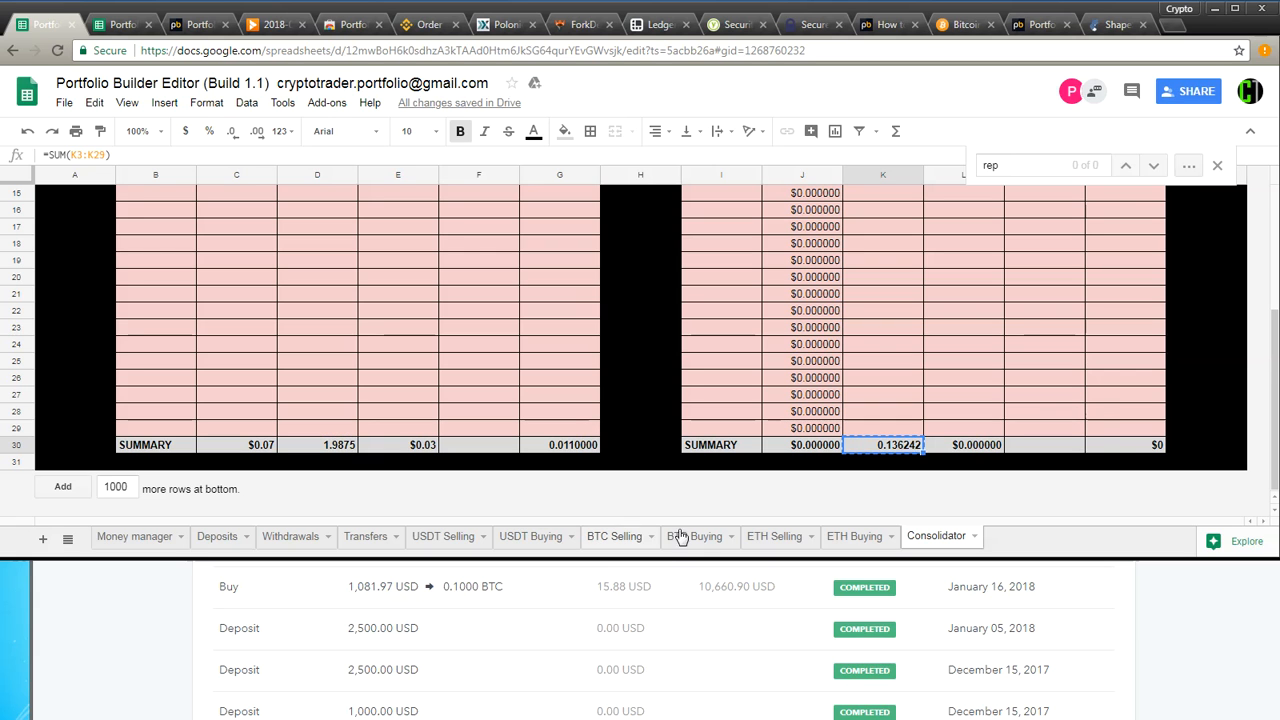
{"action": "left_click", "coordinate": [855, 536]}
{"action": "left_click", "coordinate": [706, 472]}
{"action": "left_click", "coordinate": [75, 156]}
{"action": "key", "text": "ctrl+v"}
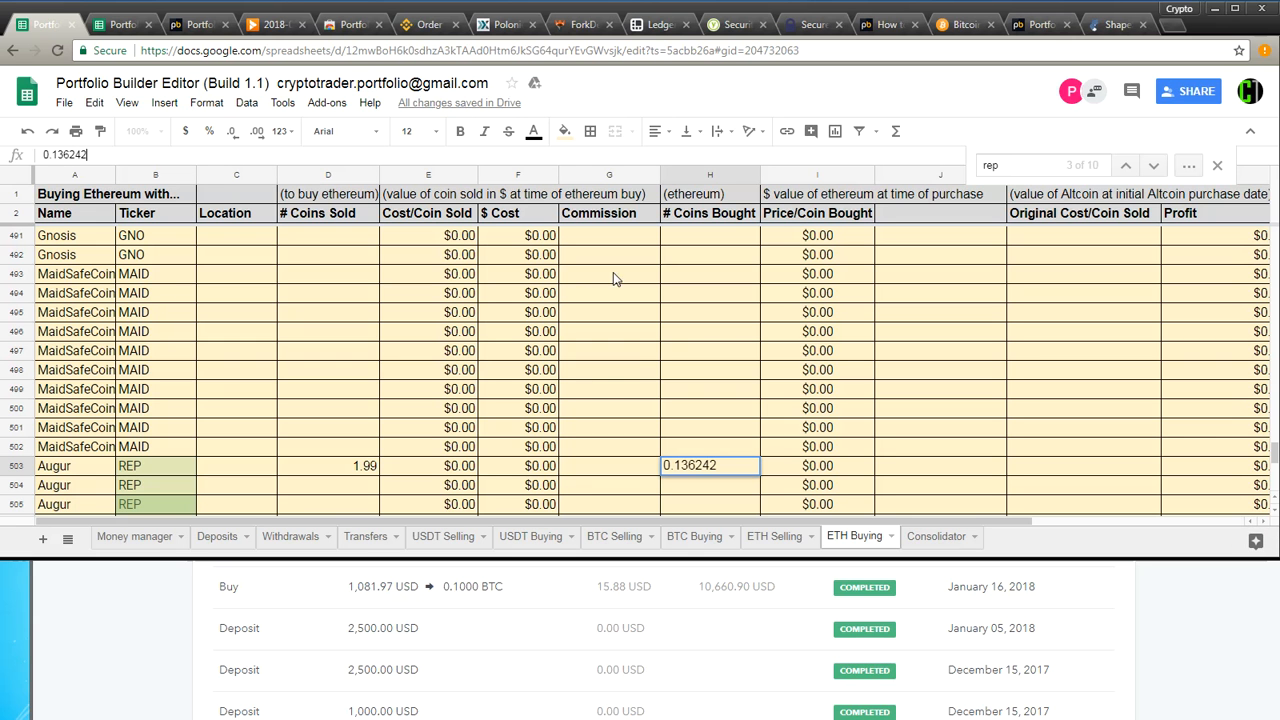
Step: Copy the date 4/6/2018 from row 8 of the Poloniex export in Excel into Date Sold in Augur row 503 of ETH Buying
{"action": "left_click", "coordinate": [612, 718]}
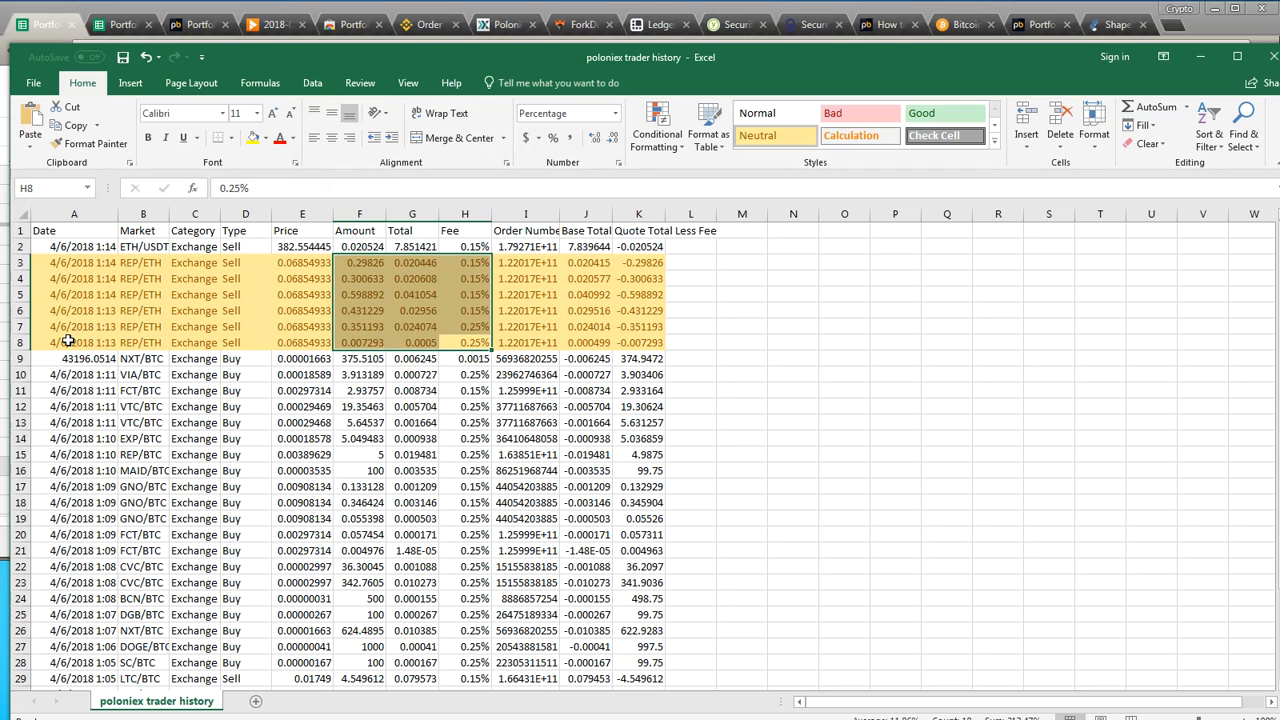
{"action": "left_click", "coordinate": [67, 341]}
{"action": "double_click", "coordinate": [72, 342]}
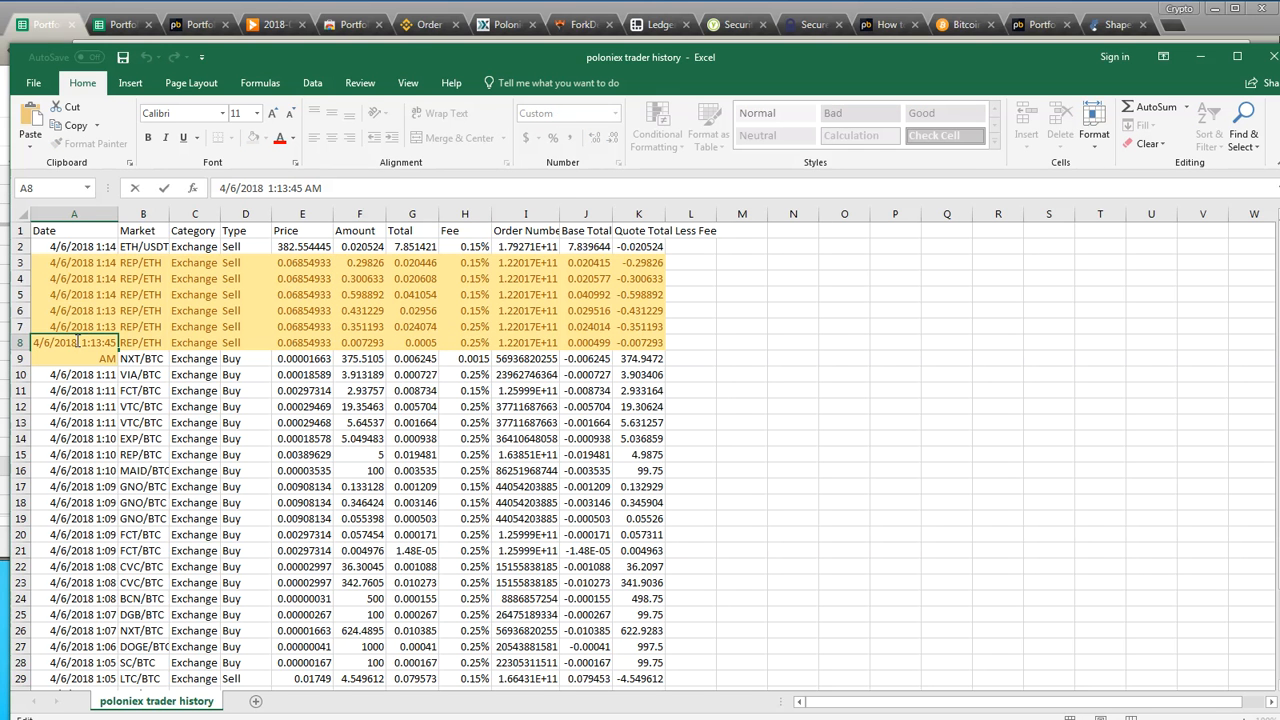
{"action": "left_click_drag", "start_coordinate": [77, 342], "coordinate": [33, 342]}
{"action": "key", "text": "alt+Tab"}
{"action": "left_click_drag", "start_coordinate": [848, 527], "coordinate": [1089, 523]}
{"action": "left_click", "coordinate": [1149, 468]}
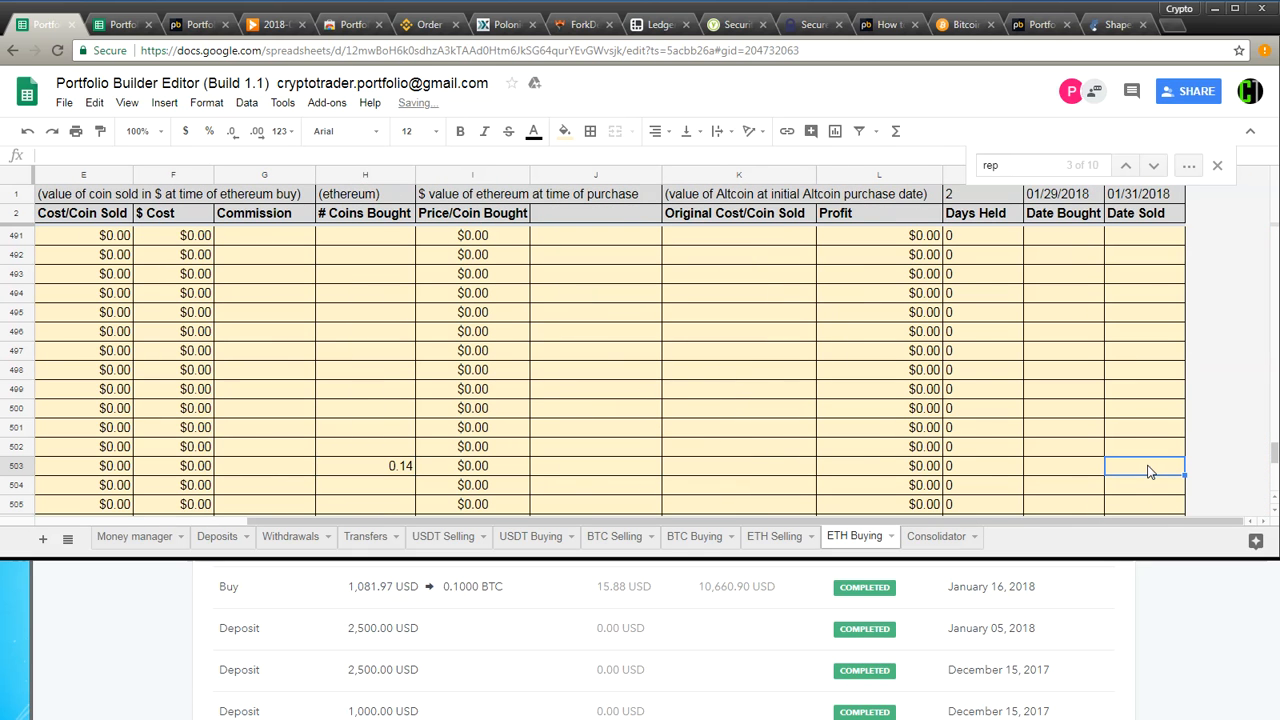
{"action": "key", "text": "ctrl+v"}
{"action": "left_click_drag", "start_coordinate": [1110, 524], "coordinate": [753, 523]}
{"action": "left_click", "coordinate": [307, 449]}
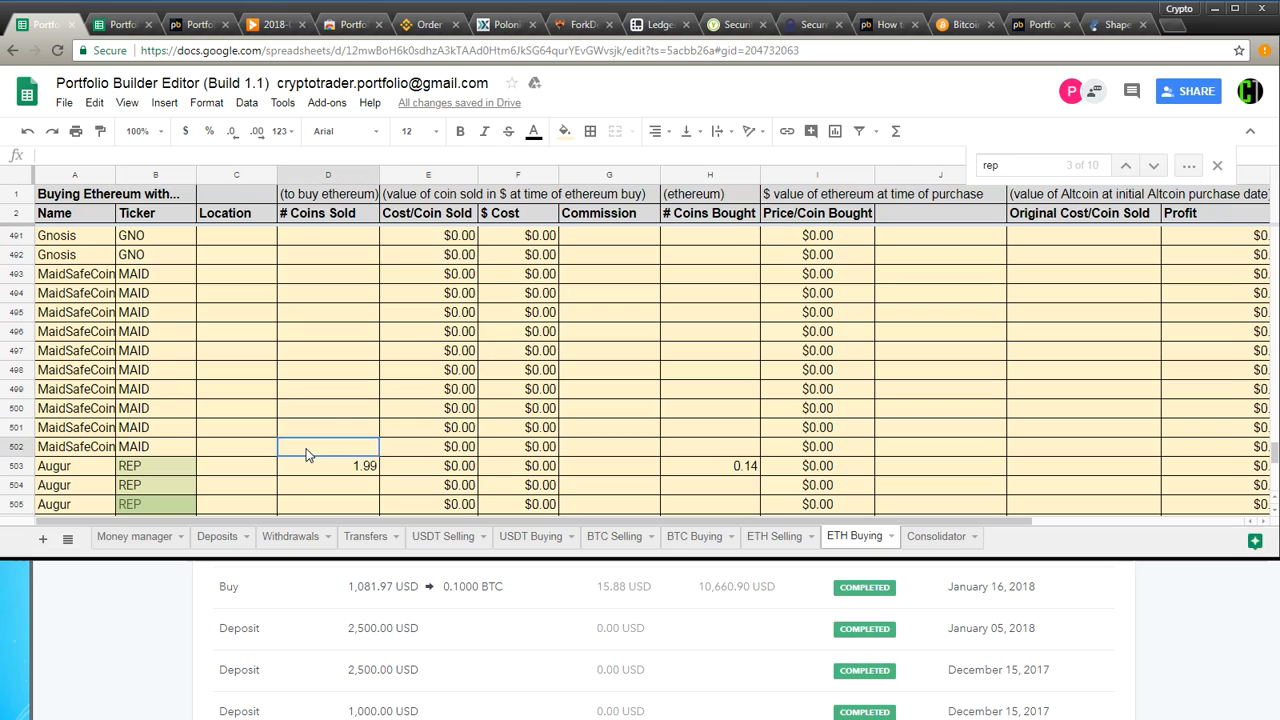
{"action": "left_click", "coordinate": [422, 476]}
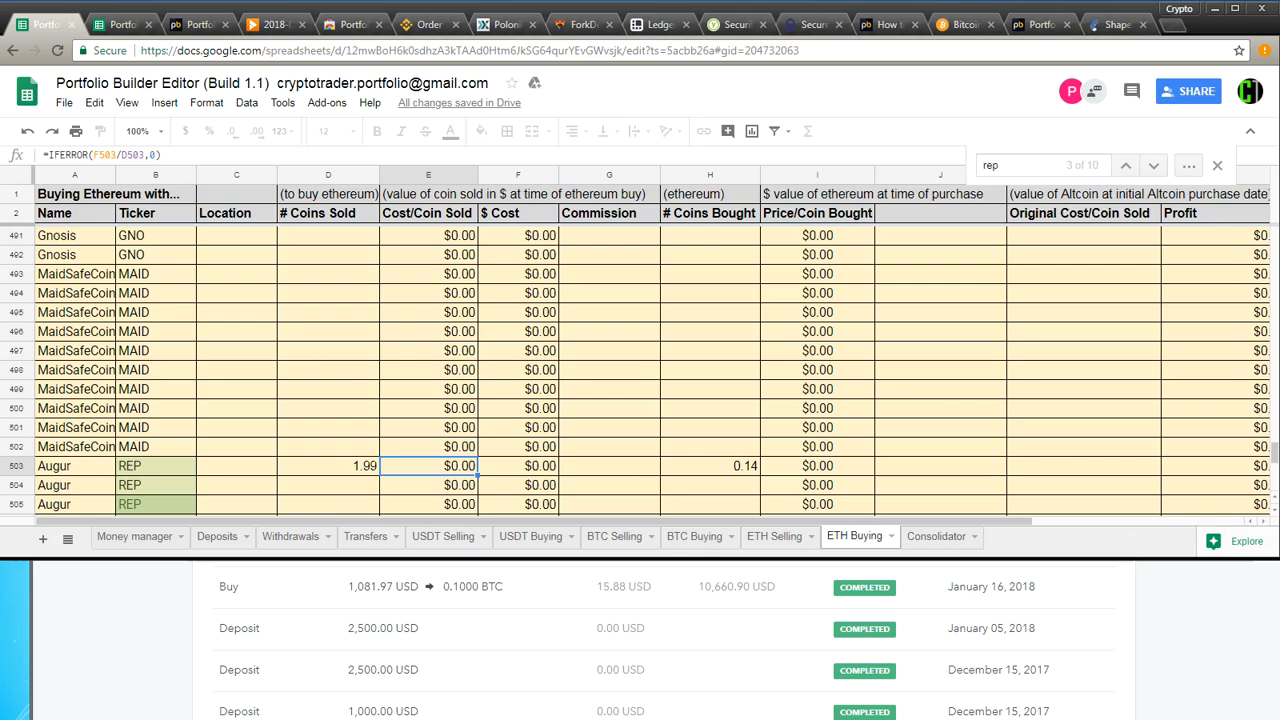
Step: In the Poloniex export, sum the REP/ETH Amount cells F3:F8 in M5 and the Total cells G3:G8 in M6
{"action": "key", "text": "alt+Tab"}
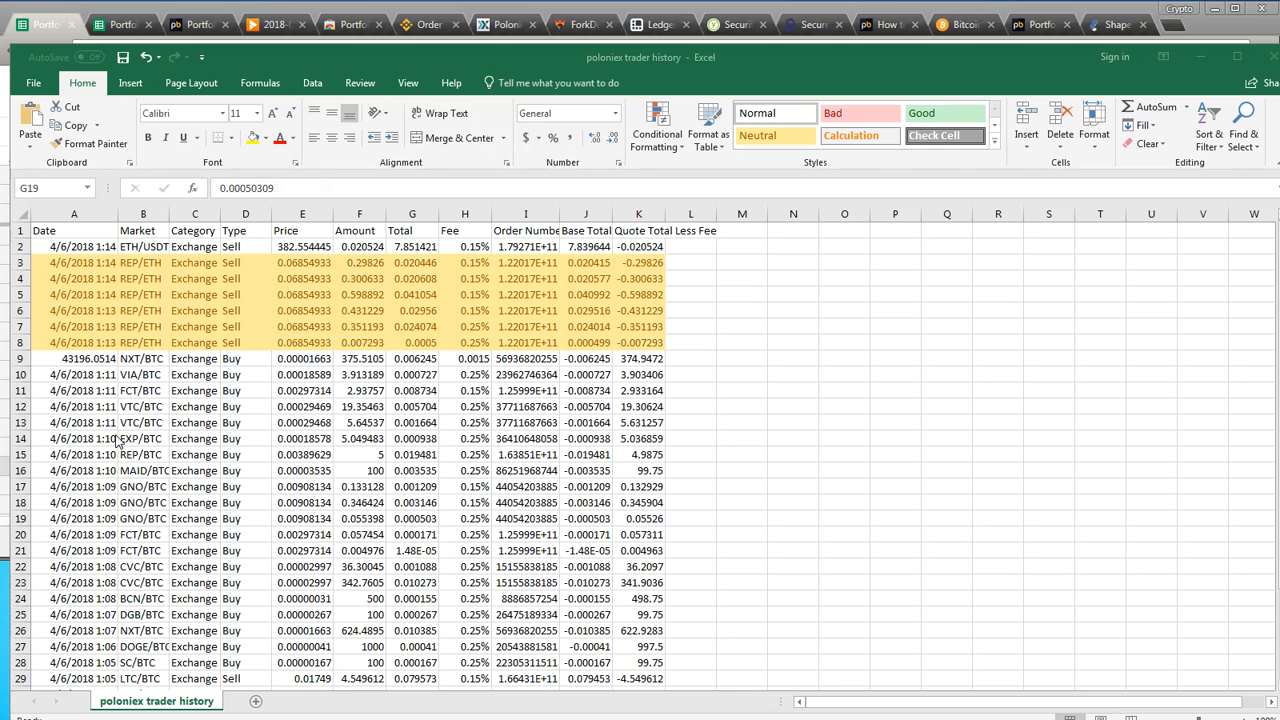
{"action": "left_click", "coordinate": [312, 364]}
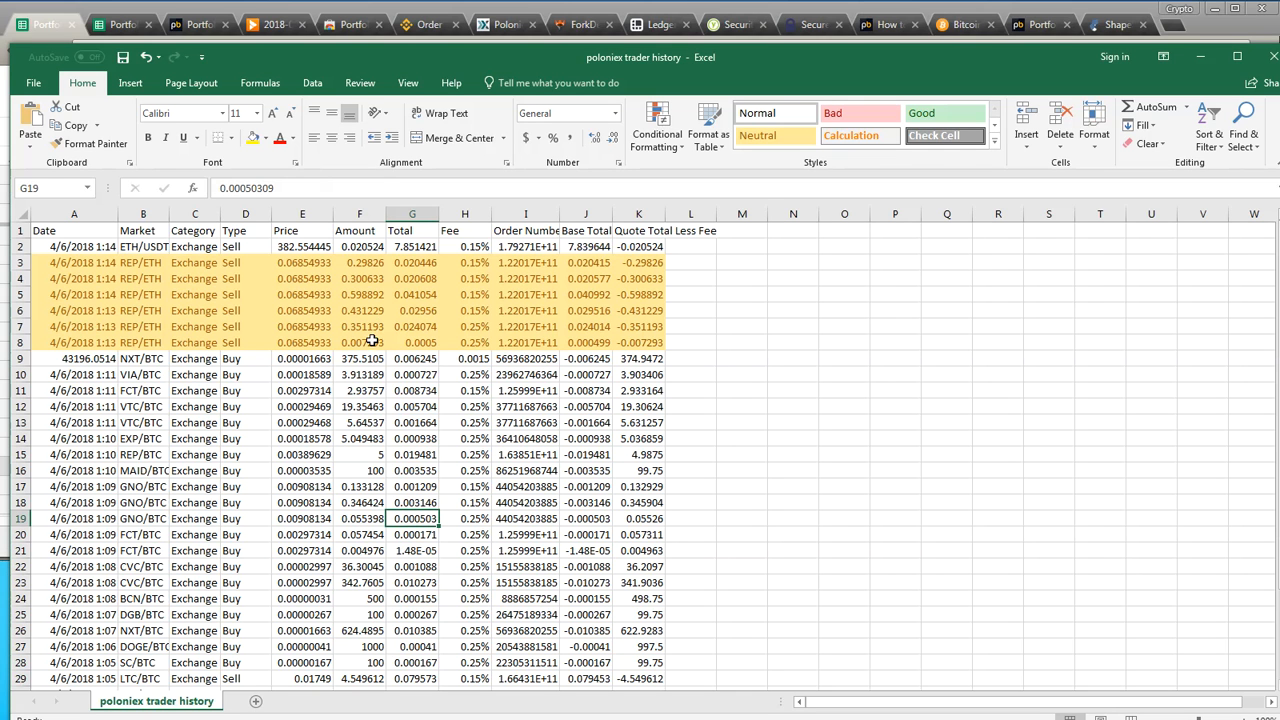
{"action": "left_click", "coordinate": [746, 297]}
{"action": "type", "text": "=sum("}
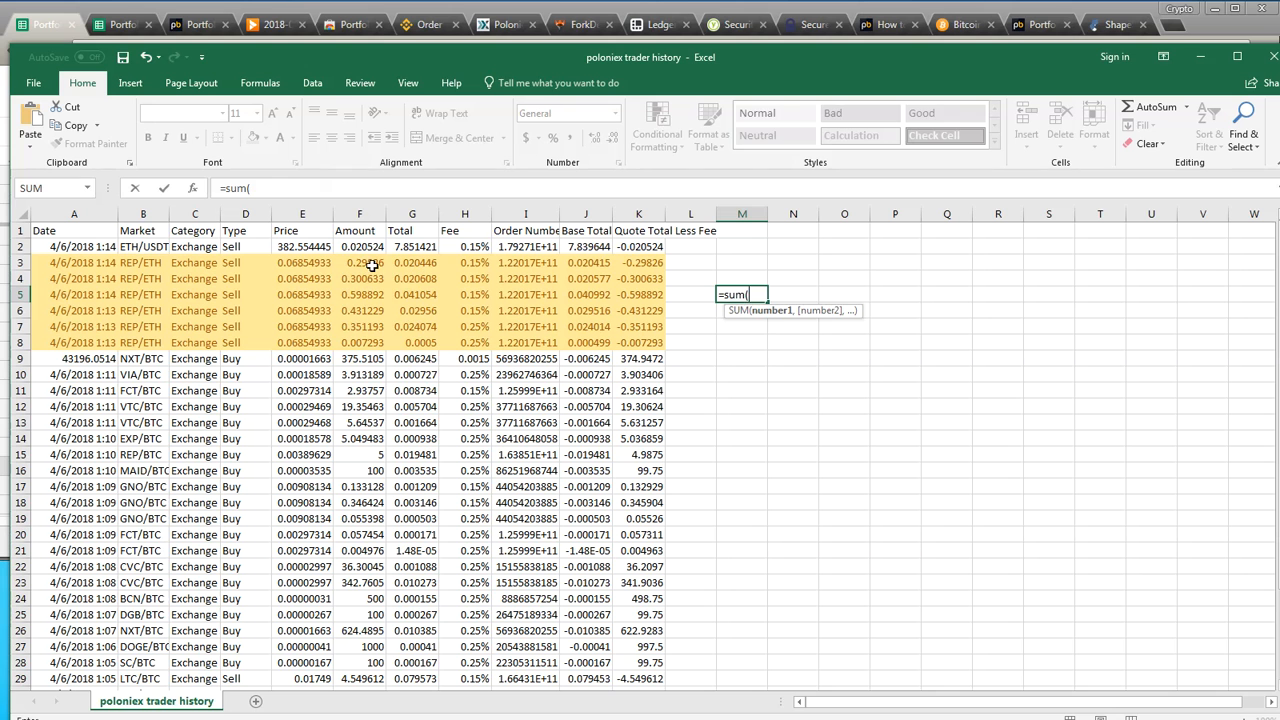
{"action": "left_click_drag", "start_coordinate": [368, 264], "coordinate": [396, 357]}
{"action": "key", "text": "Return"}
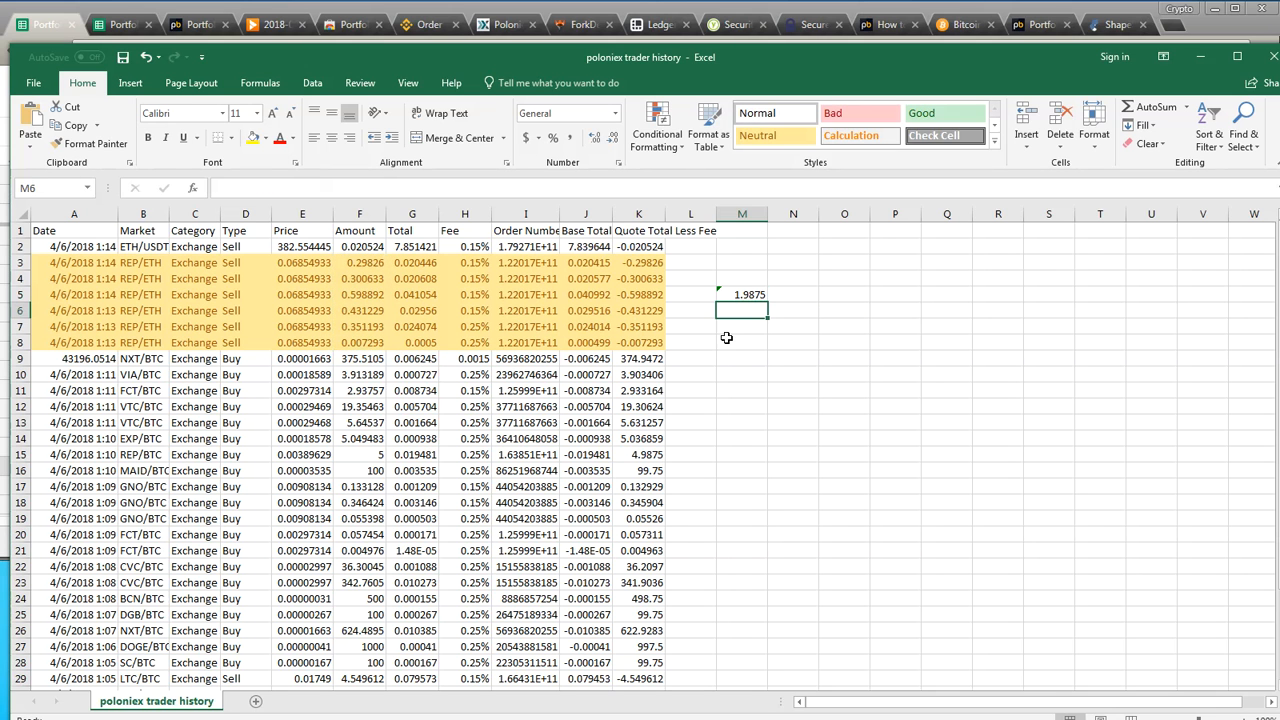
{"action": "type", "text": "=sum("}
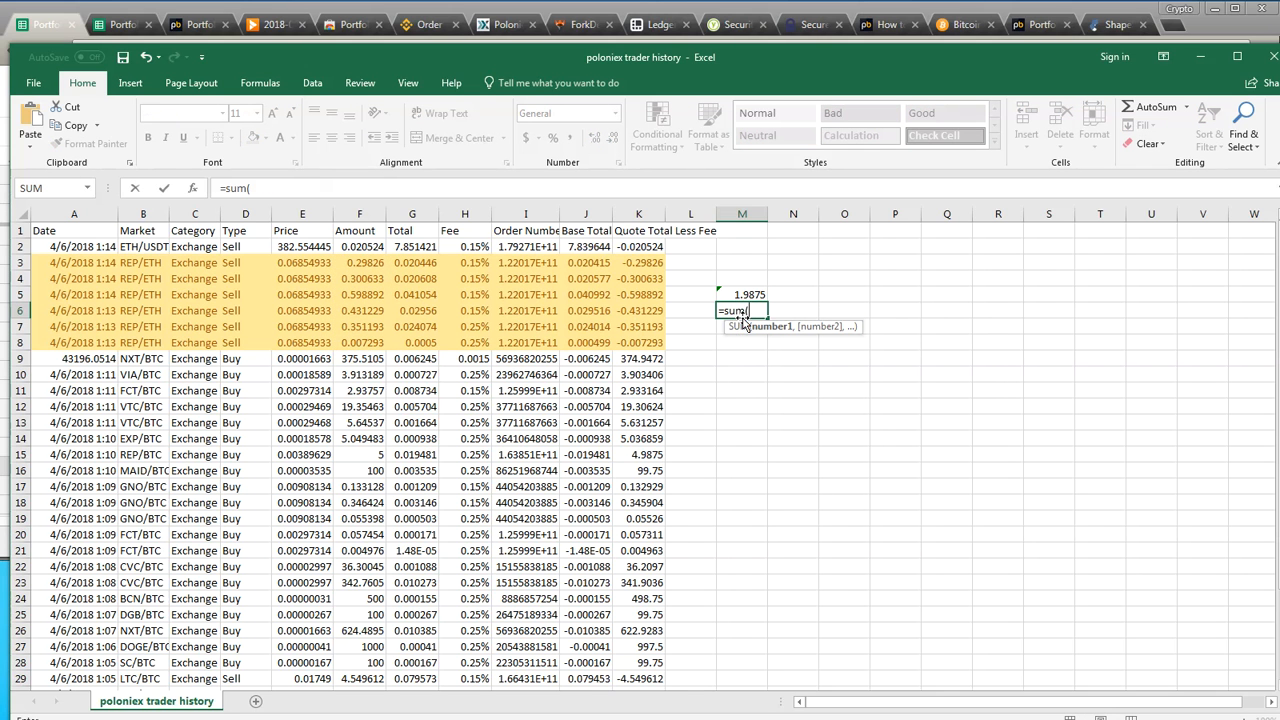
{"action": "left_click_drag", "start_coordinate": [404, 262], "coordinate": [412, 342]}
{"action": "key", "text": "Return"}
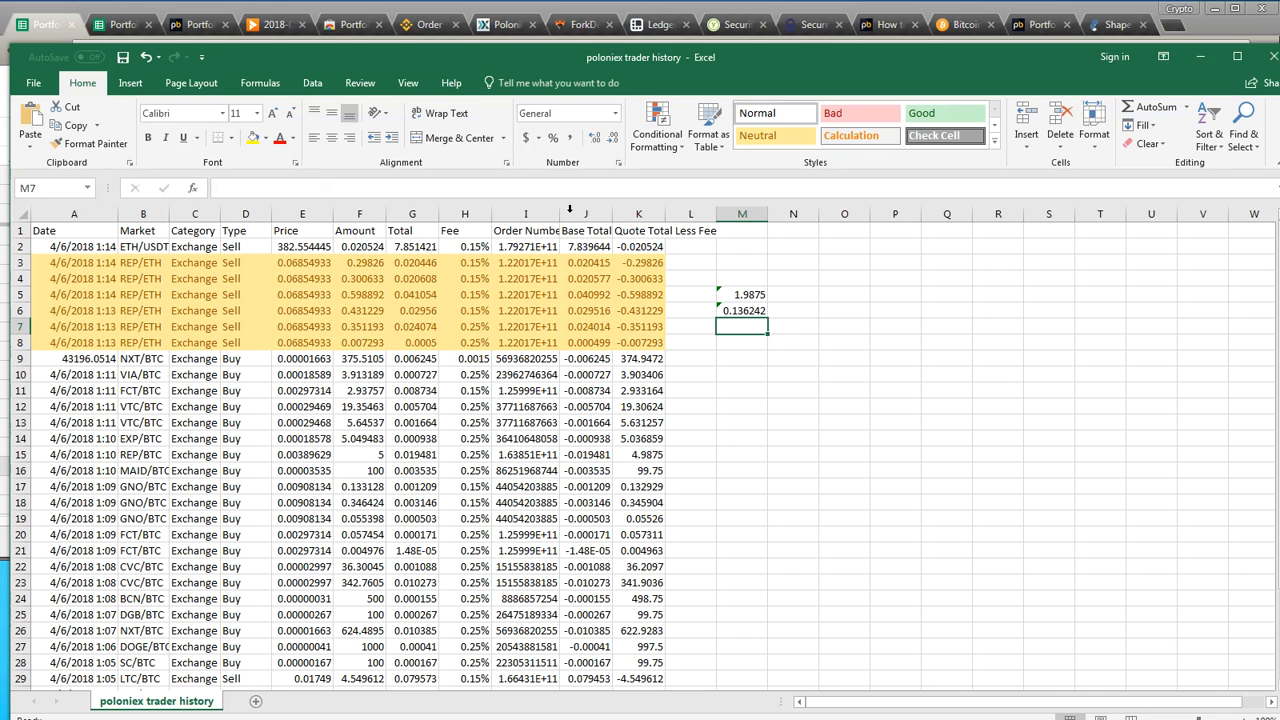
Step: Apply the Good cell style to the entire NXT/BTC buy row, row 9
{"action": "scroll", "coordinate": [464, 548], "scroll_direction": "down", "scroll_amount": 1}
{"action": "left_click", "coordinate": [459, 541]}
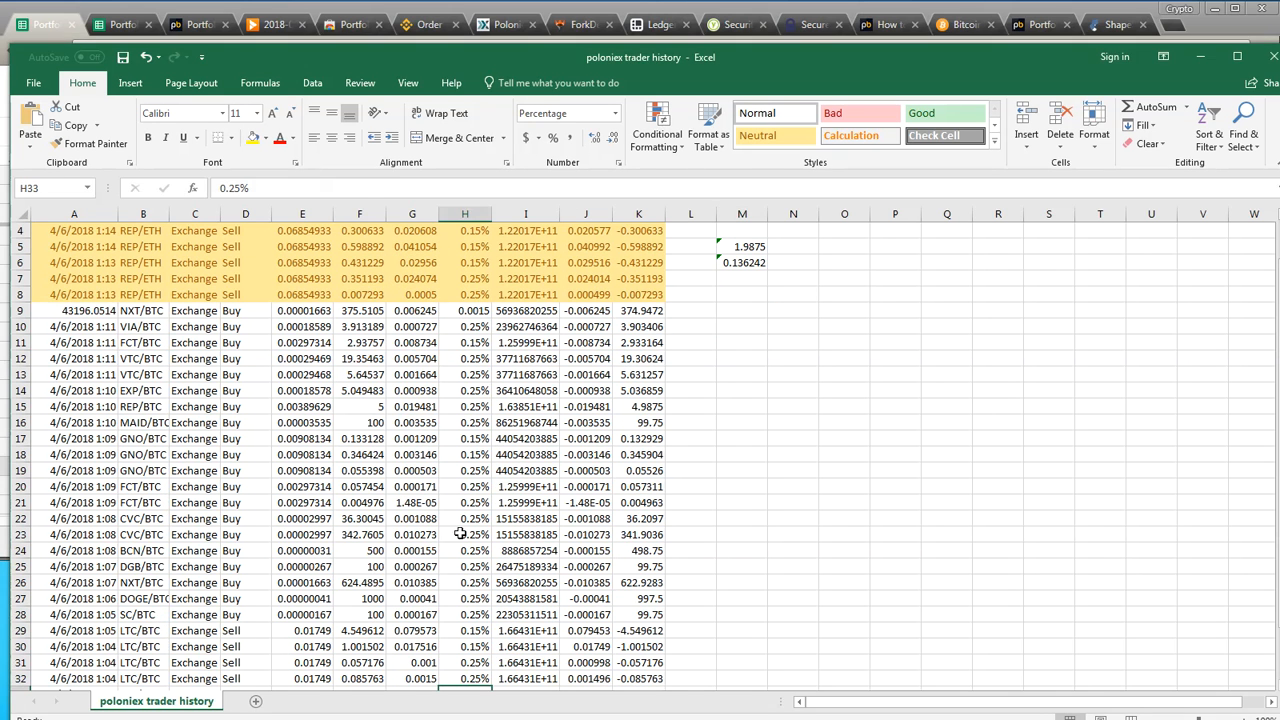
{"action": "left_click", "coordinate": [128, 346]}
{"action": "scroll", "coordinate": [135, 400], "scroll_direction": "down", "scroll_amount": 1}
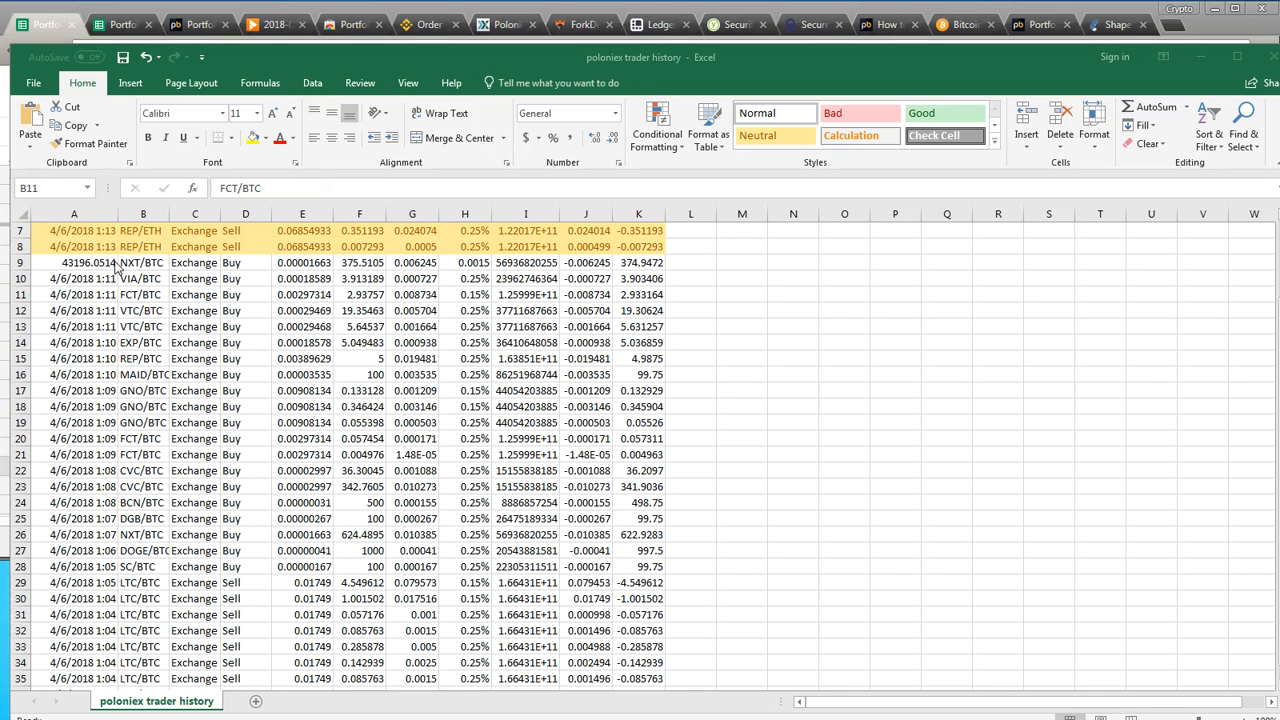
{"action": "left_click", "coordinate": [18, 262]}
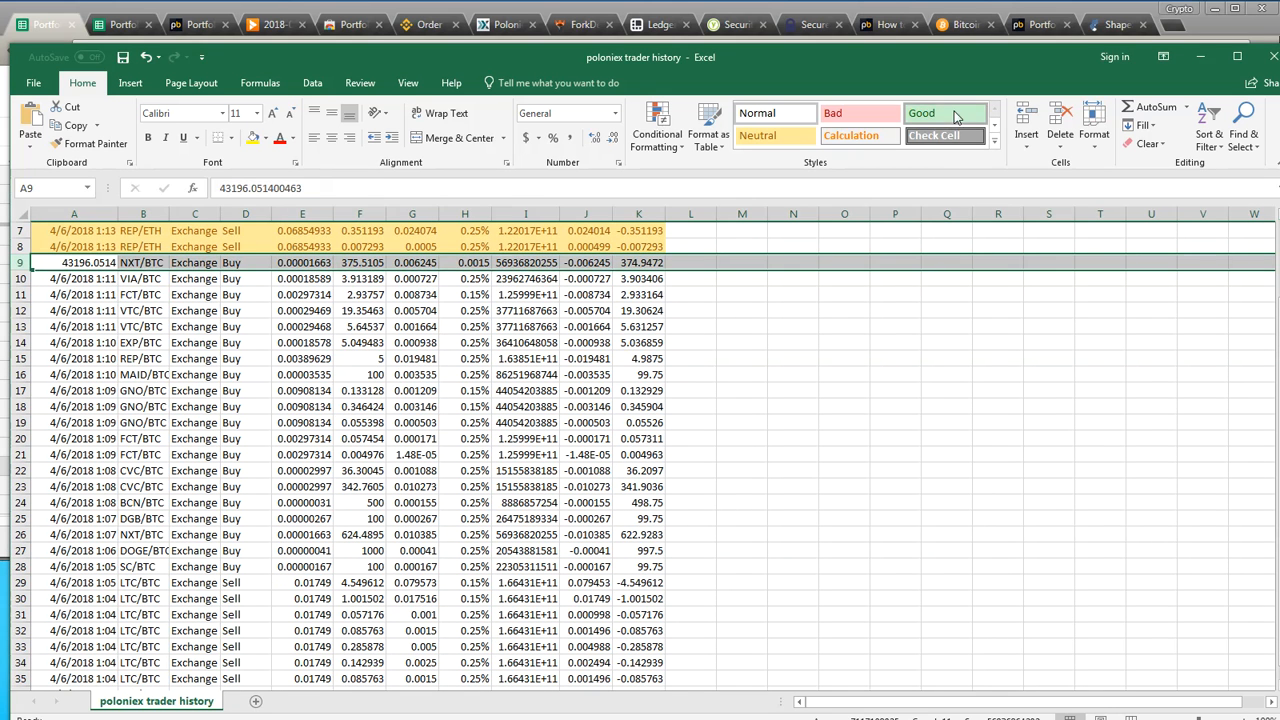
{"action": "left_click", "coordinate": [921, 113]}
{"action": "left_click", "coordinate": [189, 263]}
{"action": "left_click", "coordinate": [127, 263]}
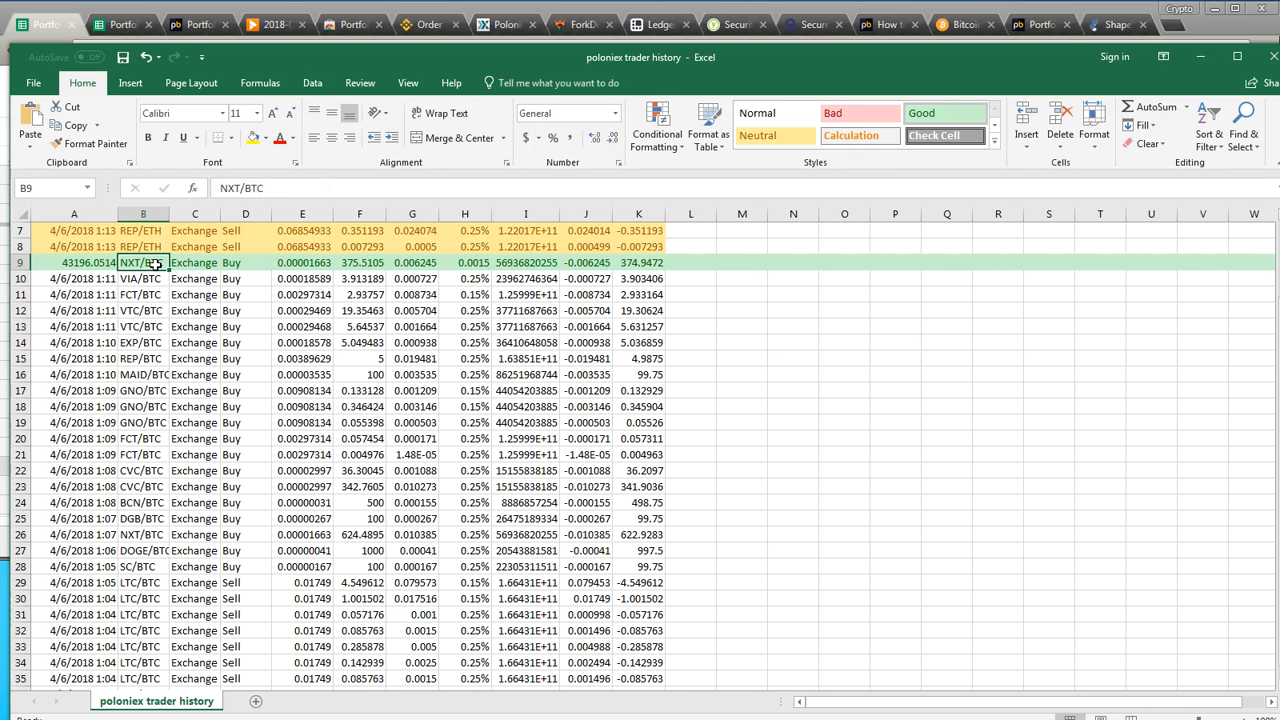
Step: Apply the Good style to Market through Type for the BTC buys in rows 10 to 28, and select the same columns of the LTC/BTC sells
{"action": "left_click_drag", "start_coordinate": [140, 279], "coordinate": [255, 567]}
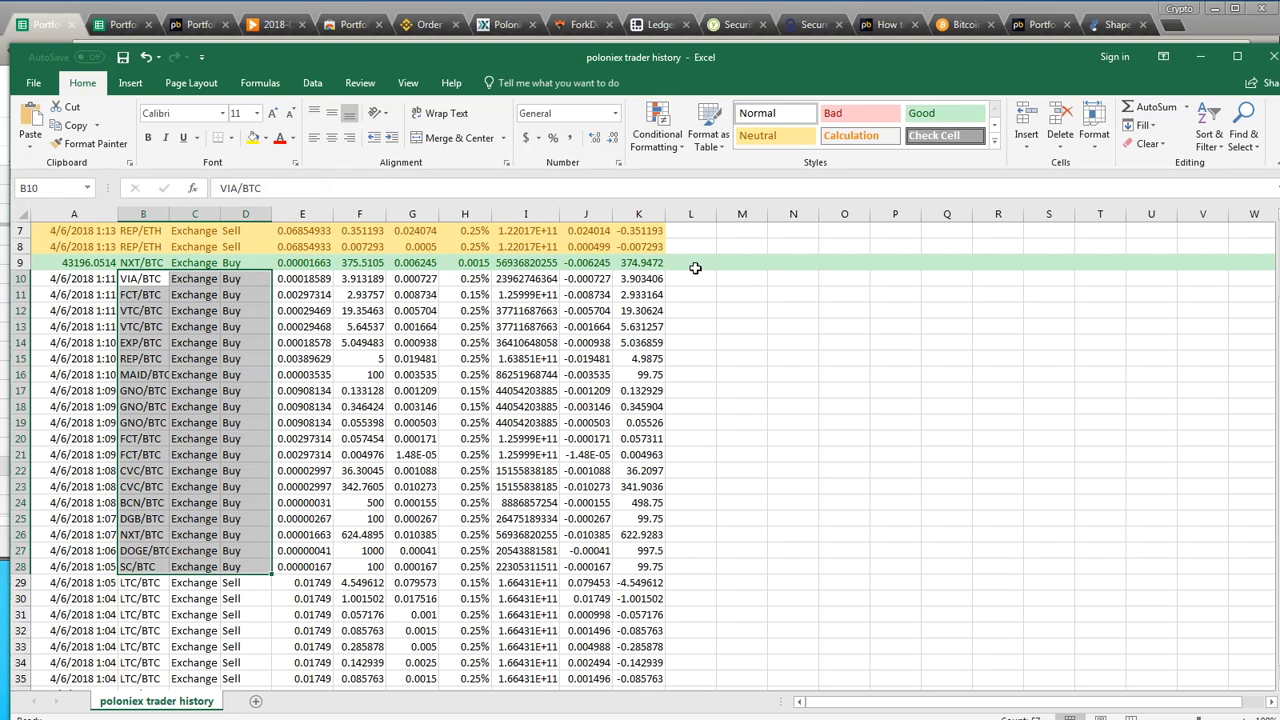
{"action": "left_click", "coordinate": [933, 120]}
{"action": "scroll", "coordinate": [280, 585], "scroll_direction": "down", "scroll_amount": 2}
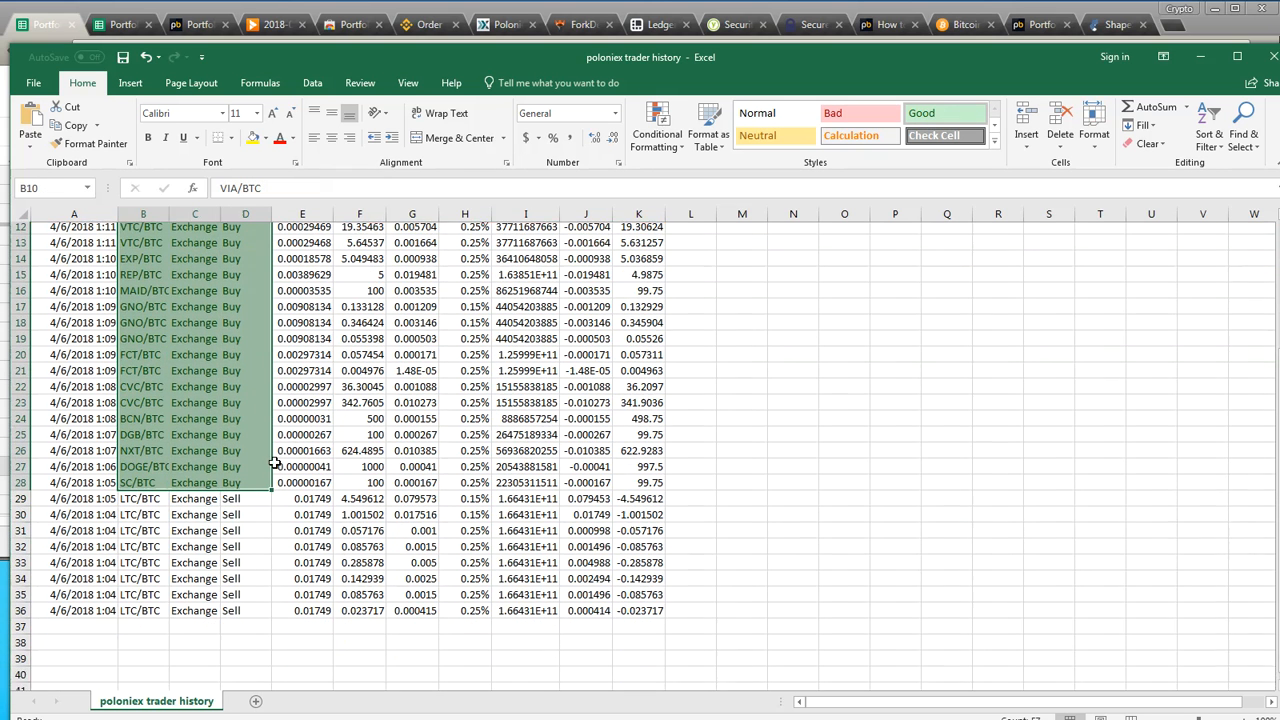
{"action": "left_click", "coordinate": [250, 548]}
{"action": "left_click", "coordinate": [136, 488]}
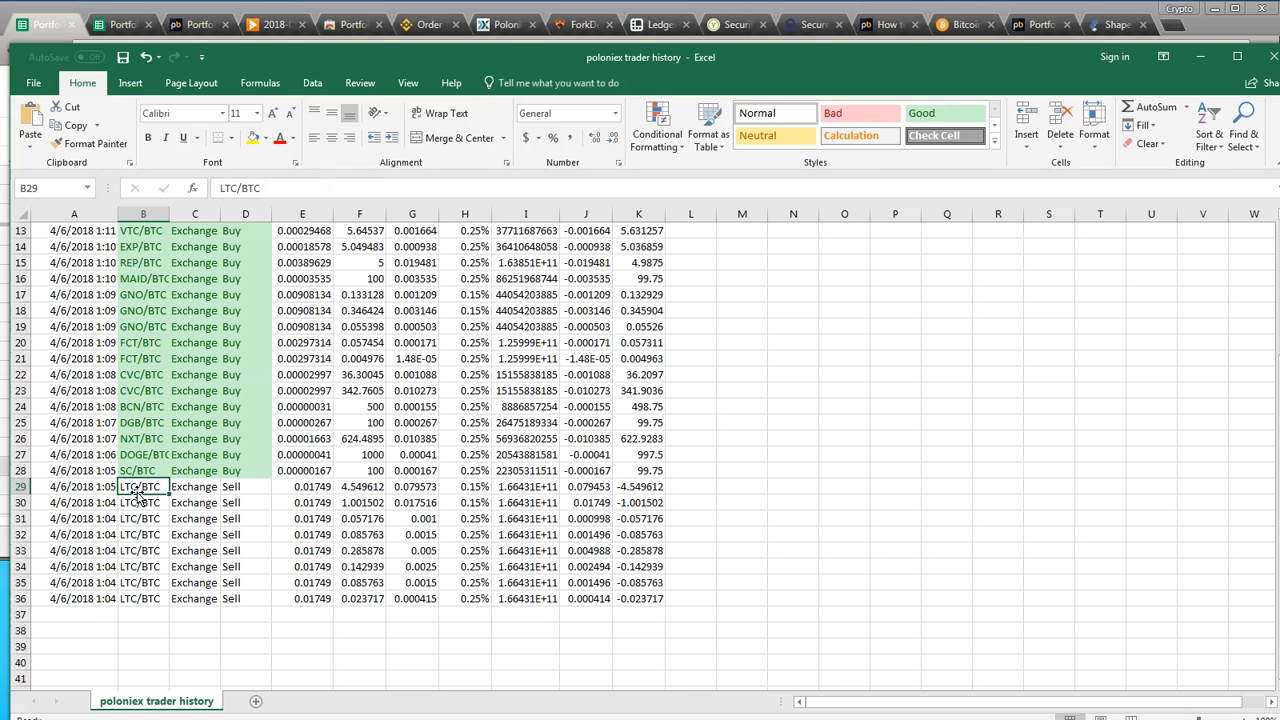
{"action": "left_click_drag", "start_coordinate": [138, 490], "coordinate": [235, 598]}
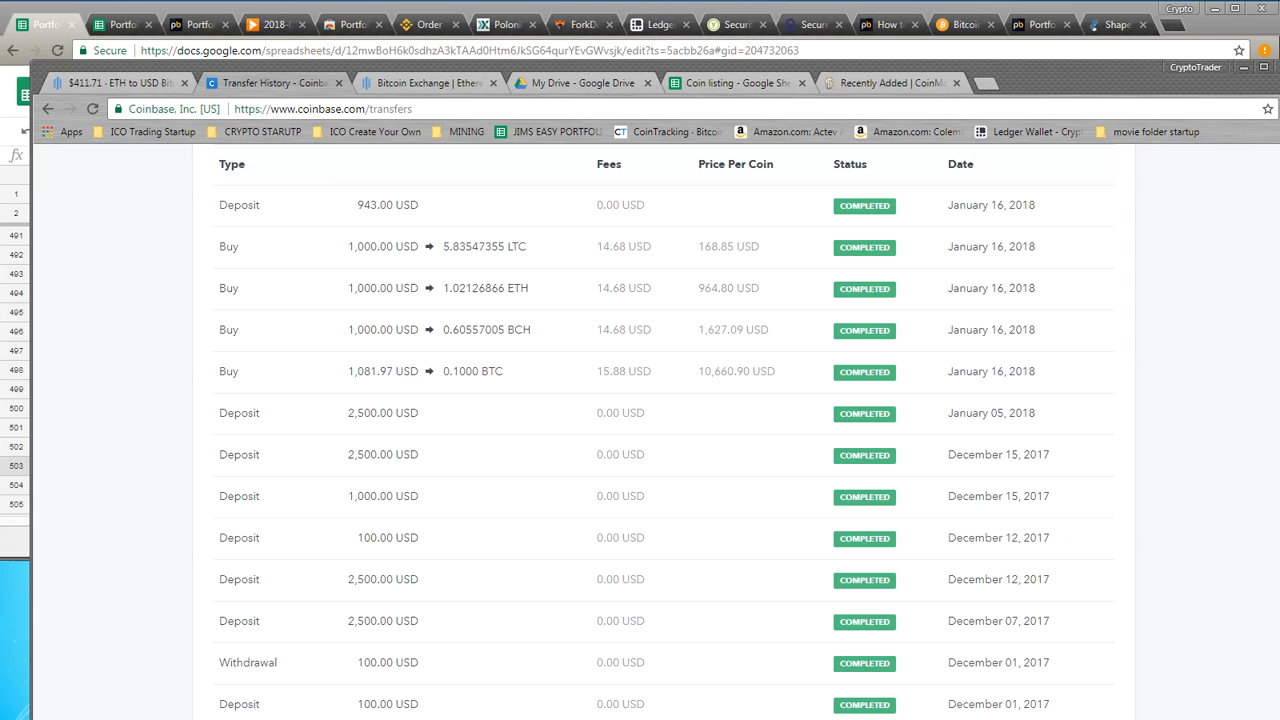
Step: Review the buys, deposits and withdrawals in the Coinbase transfer history
{"action": "left_click", "coordinate": [113, 443]}
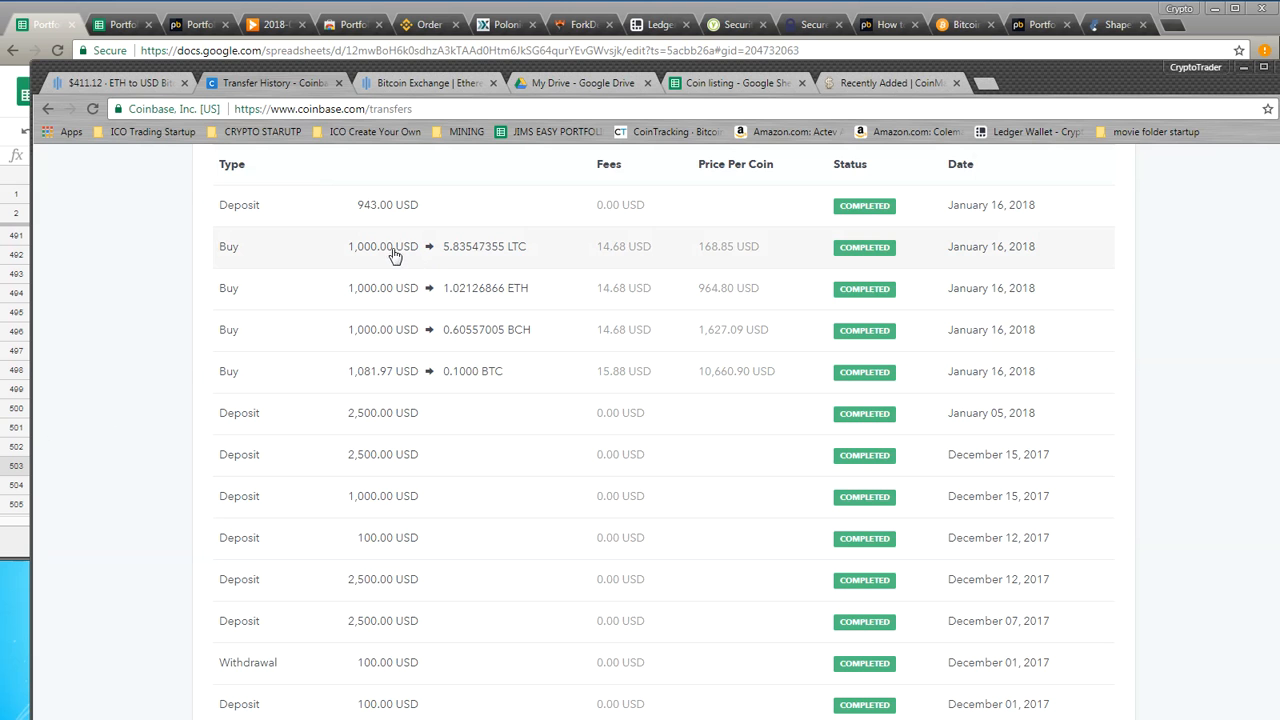
{"action": "scroll", "coordinate": [250, 470], "scroll_direction": "down", "scroll_amount": 1}
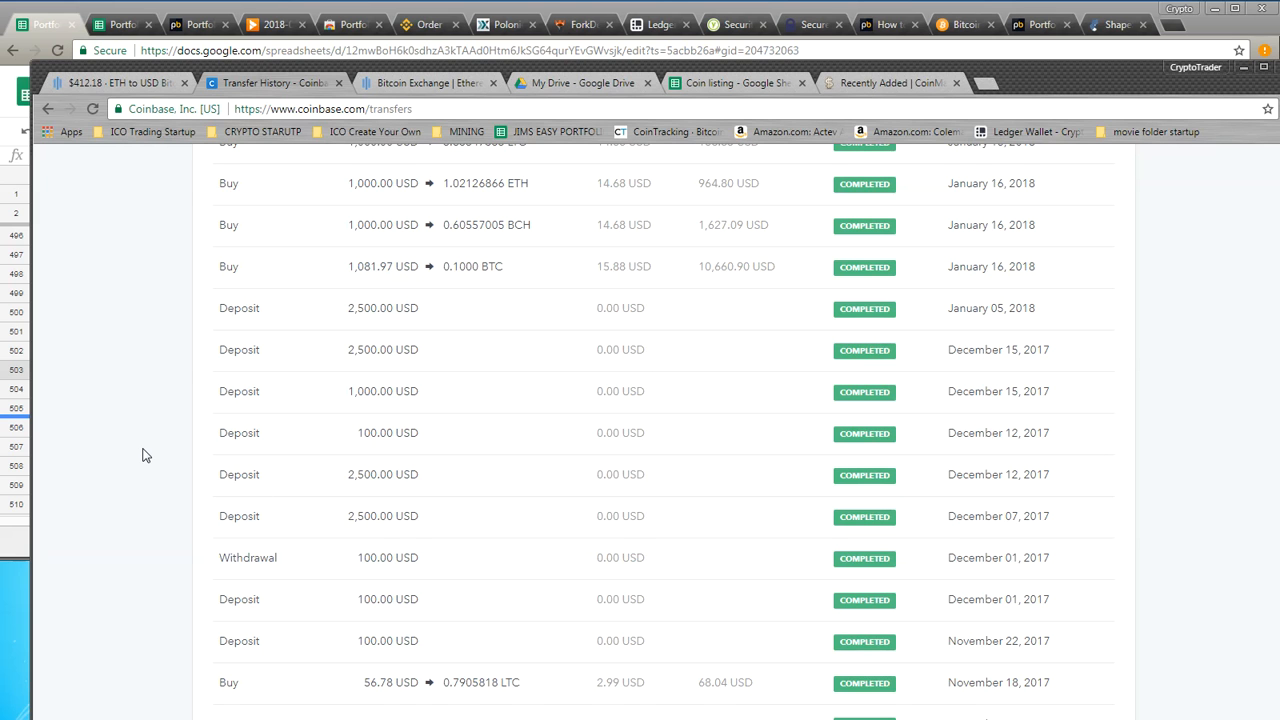
{"action": "scroll", "coordinate": [140, 460], "scroll_direction": "down", "scroll_amount": 2}
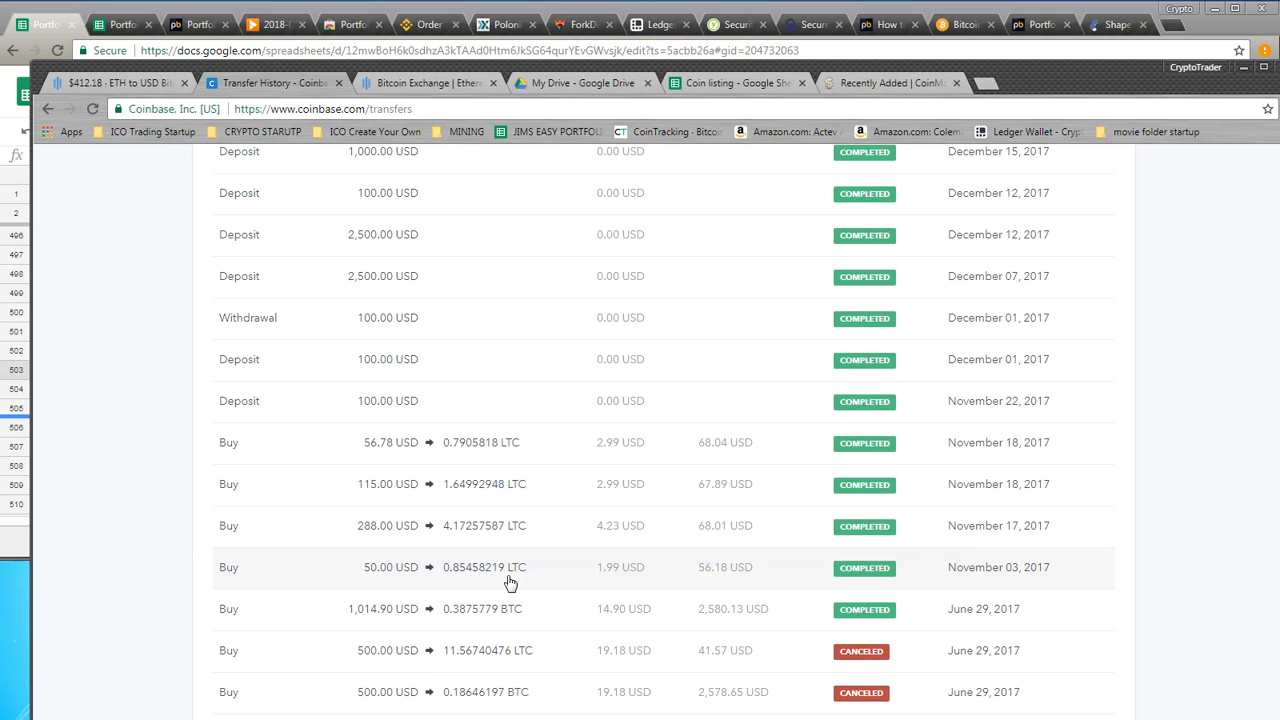
{"action": "scroll", "coordinate": [507, 580], "scroll_direction": "up", "scroll_amount": 5}
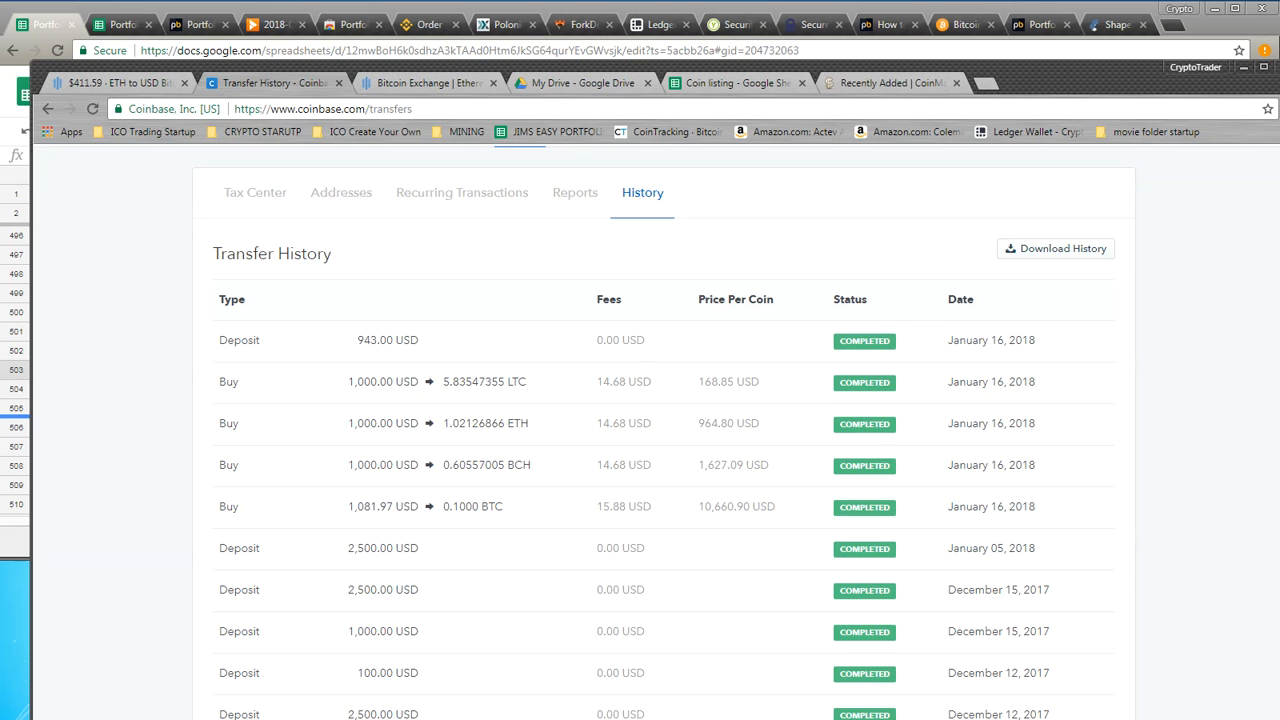
Step: Switch to GDAX and open the Fills Statement download form from the account's statements settings
{"action": "left_click", "coordinate": [119, 83]}
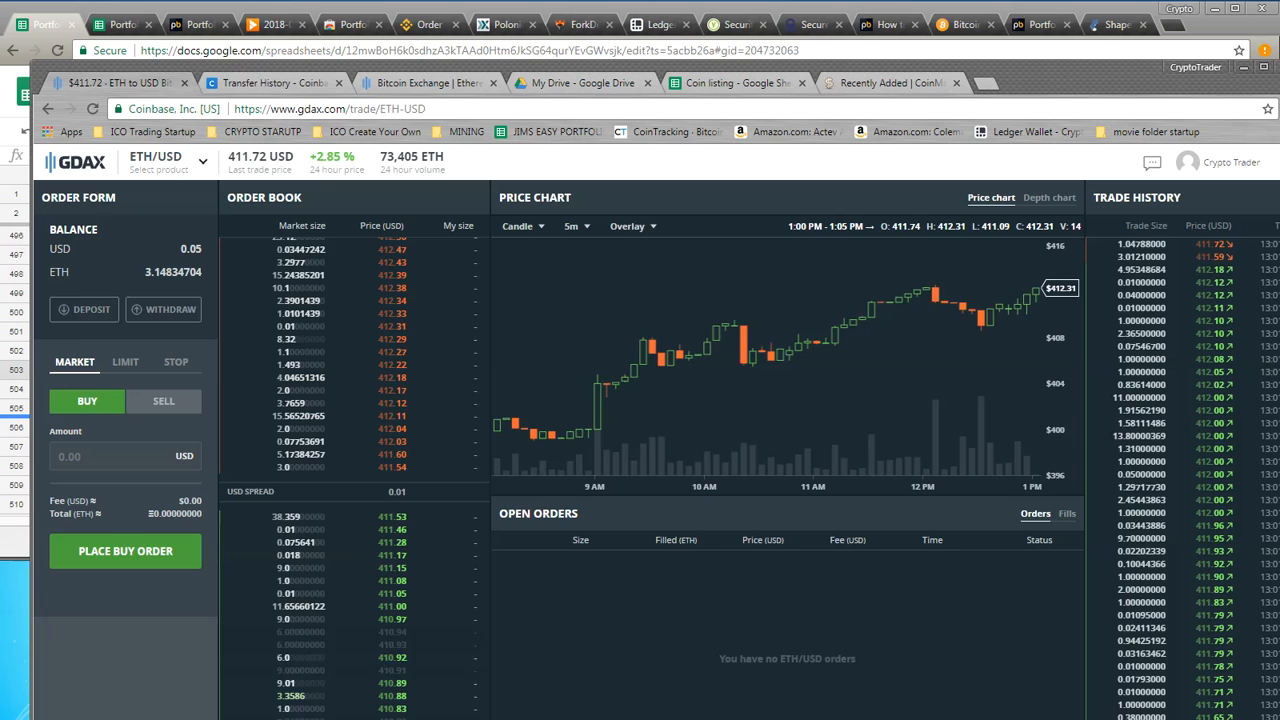
{"action": "left_click_drag", "start_coordinate": [1133, 75], "coordinate": [1119, 65]}
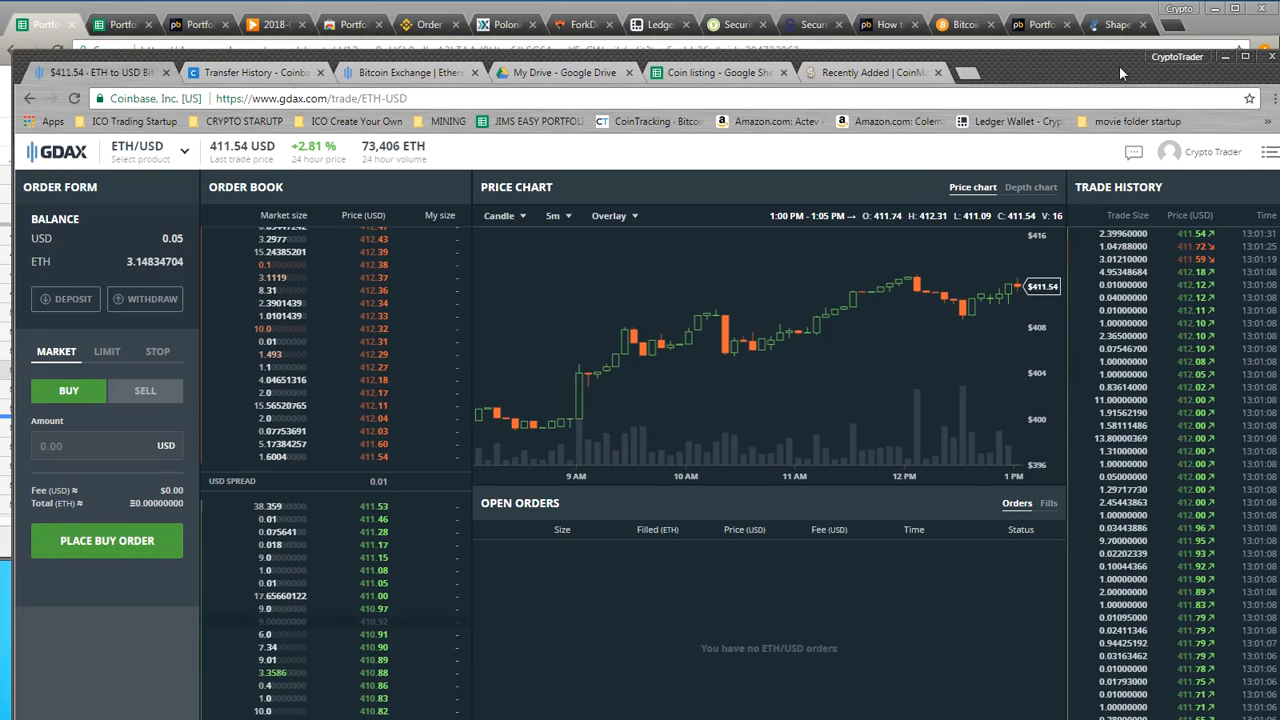
{"action": "left_click", "coordinate": [1257, 151]}
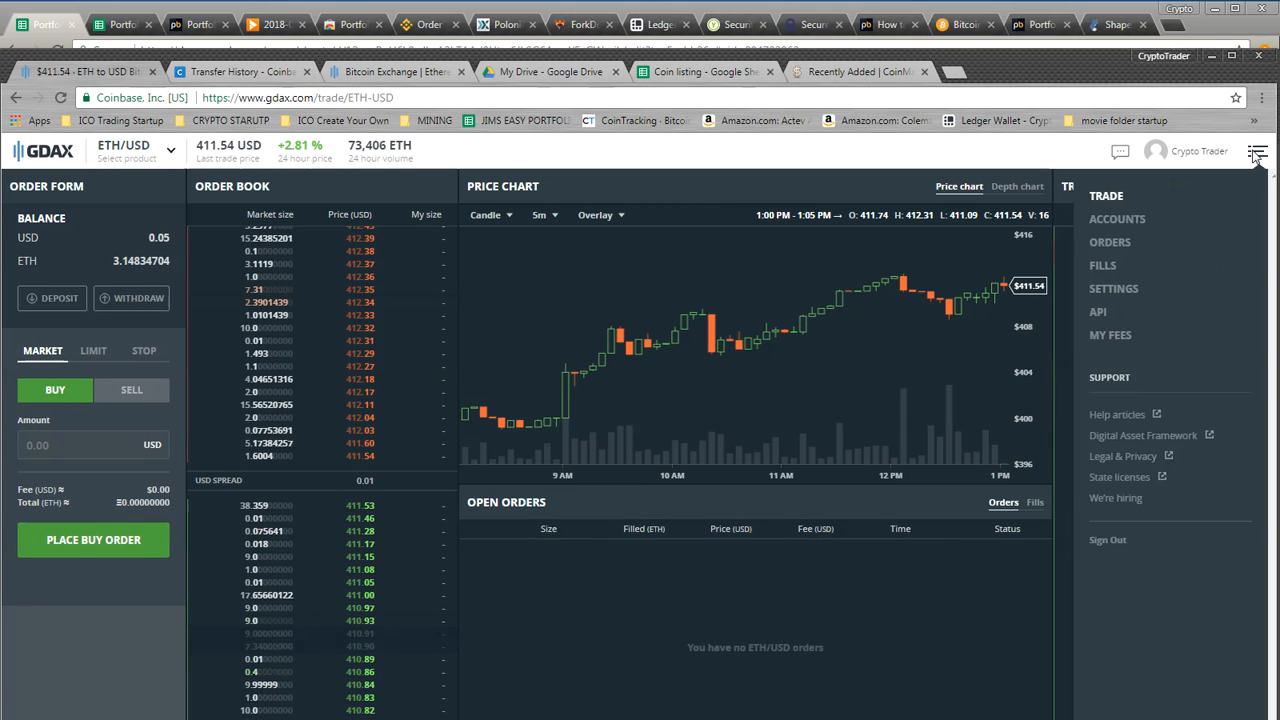
{"action": "left_click", "coordinate": [1115, 219]}
{"action": "left_click", "coordinate": [1258, 151]}
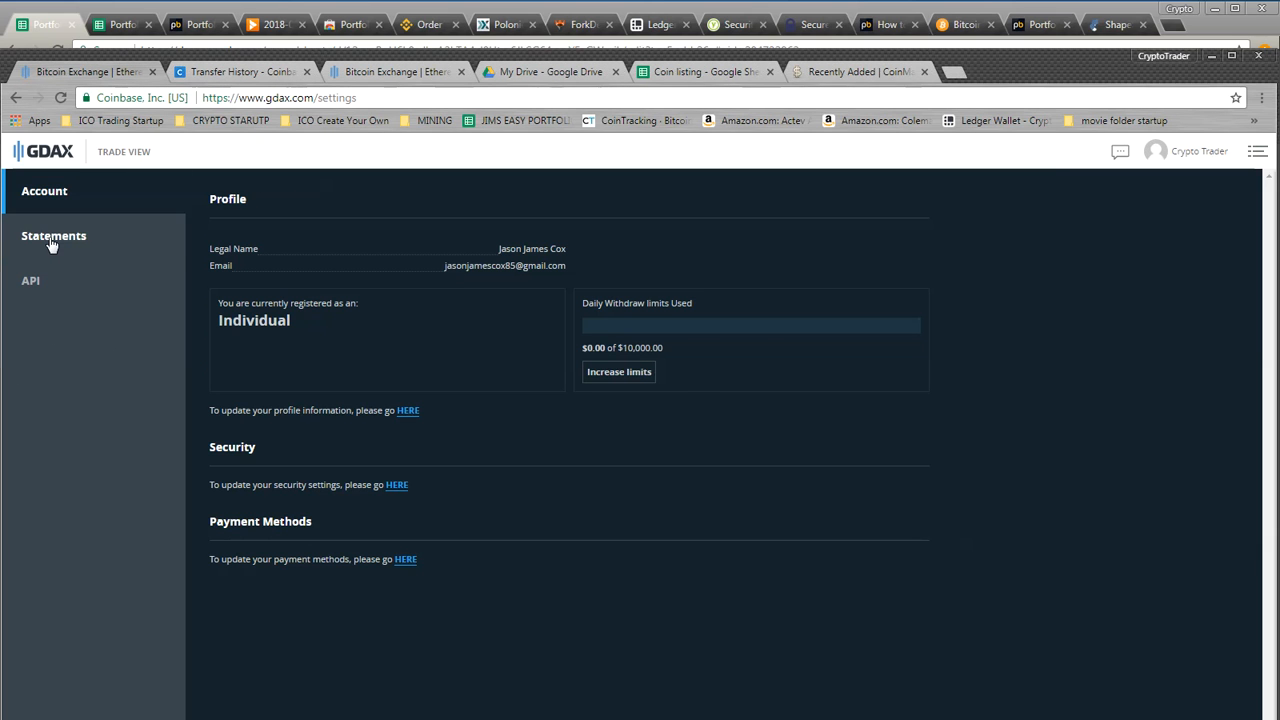
{"action": "left_click", "coordinate": [52, 240]}
{"action": "left_click", "coordinate": [231, 263]}
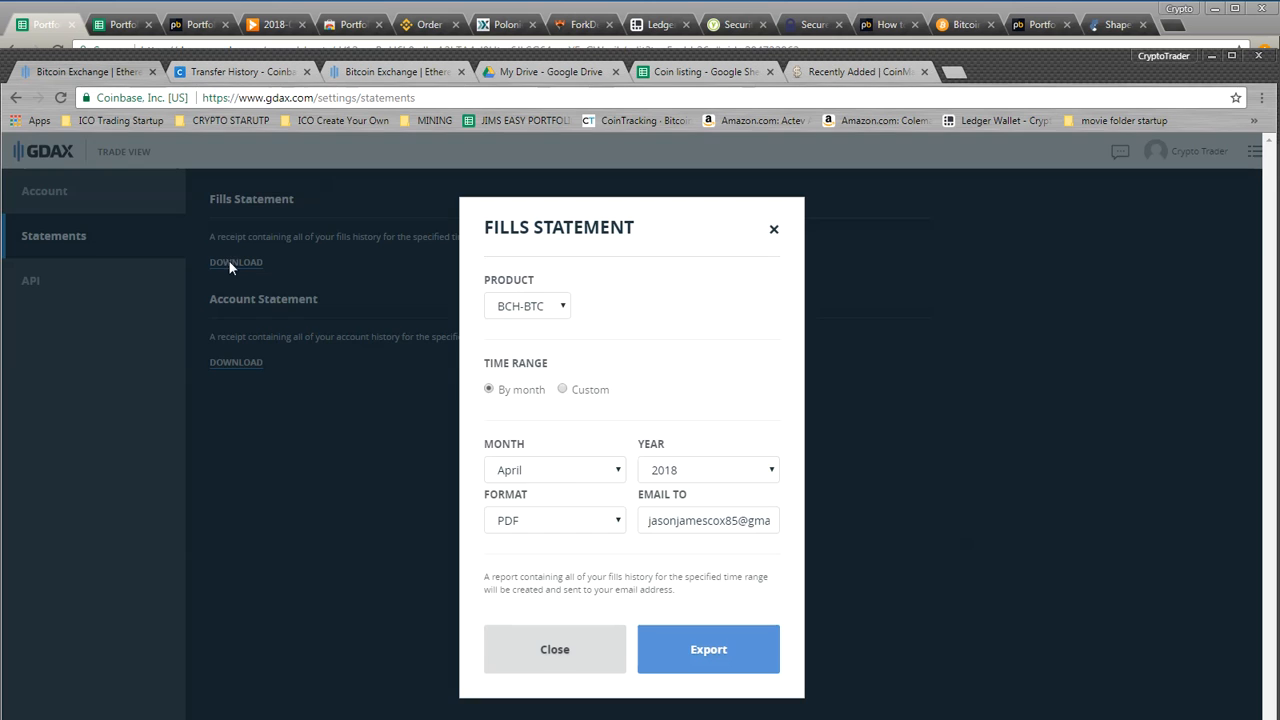
Step: Examine the Fills Statement's product, format, month and custom time range options
{"action": "left_click", "coordinate": [560, 310]}
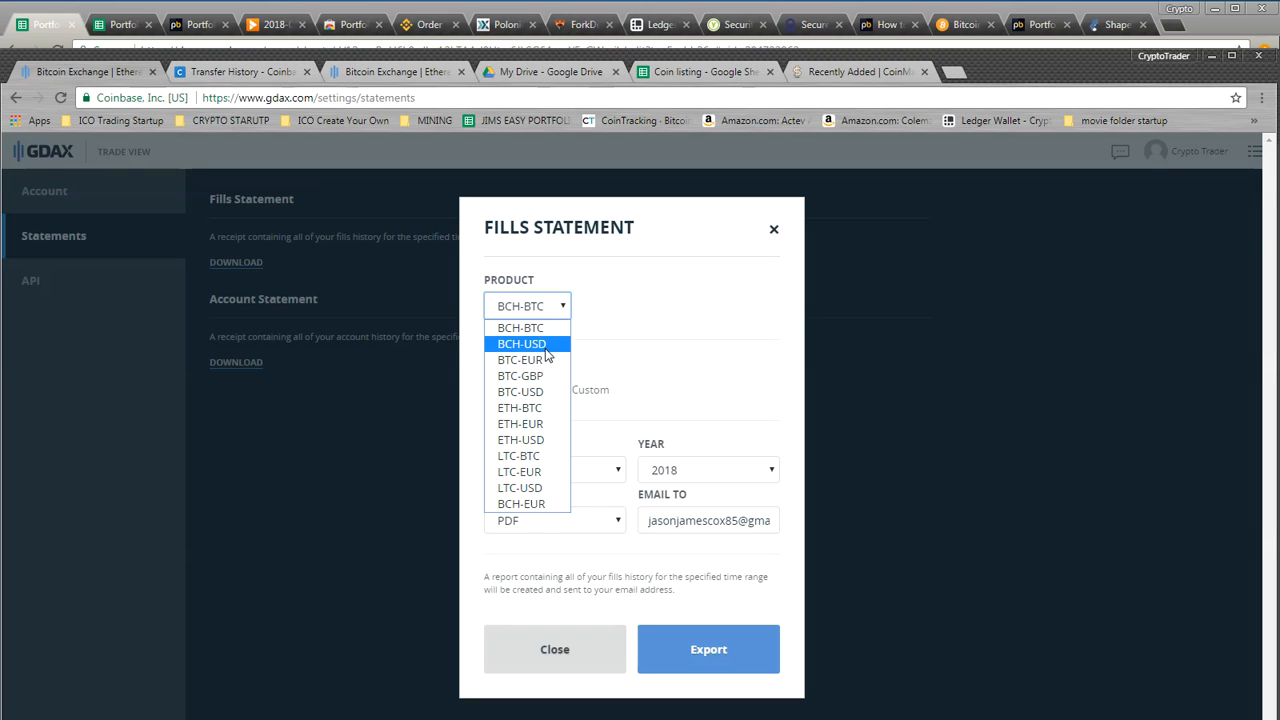
{"action": "left_click", "coordinate": [552, 613]}
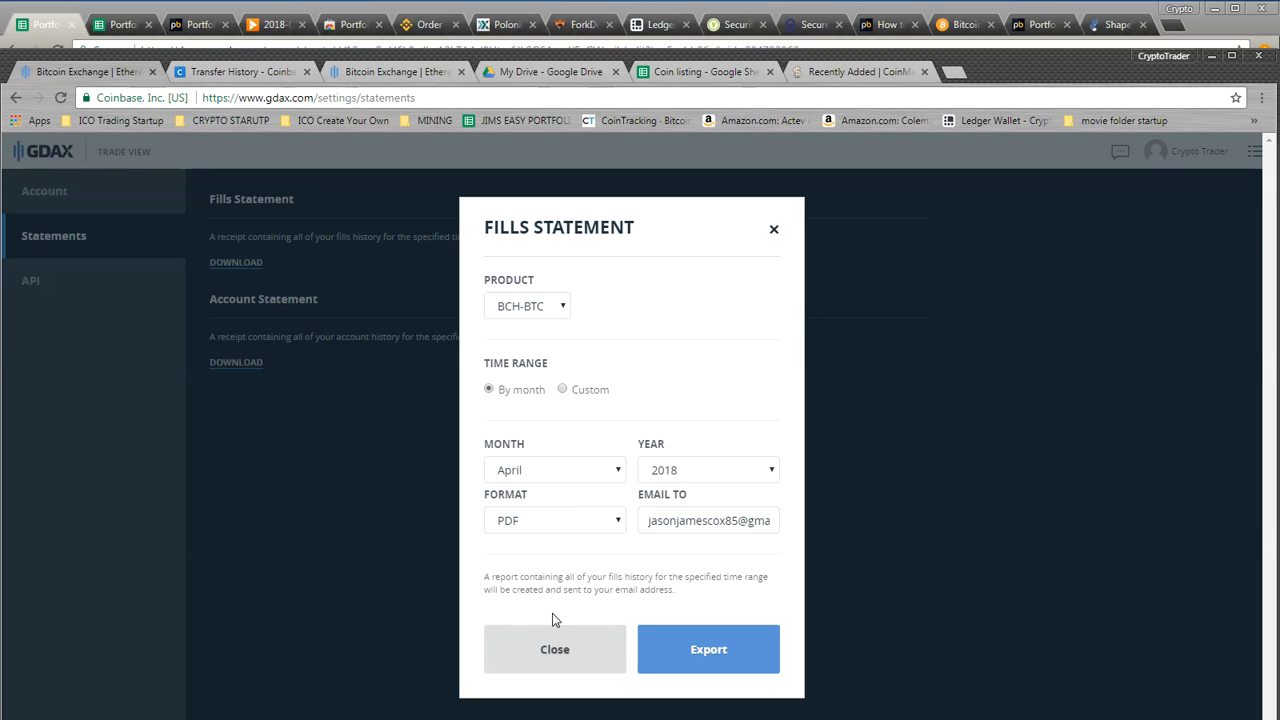
{"action": "left_click", "coordinate": [576, 522]}
{"action": "left_click", "coordinate": [562, 560]}
{"action": "left_click", "coordinate": [560, 472]}
{"action": "left_click", "coordinate": [560, 472]}
{"action": "left_click", "coordinate": [562, 390]}
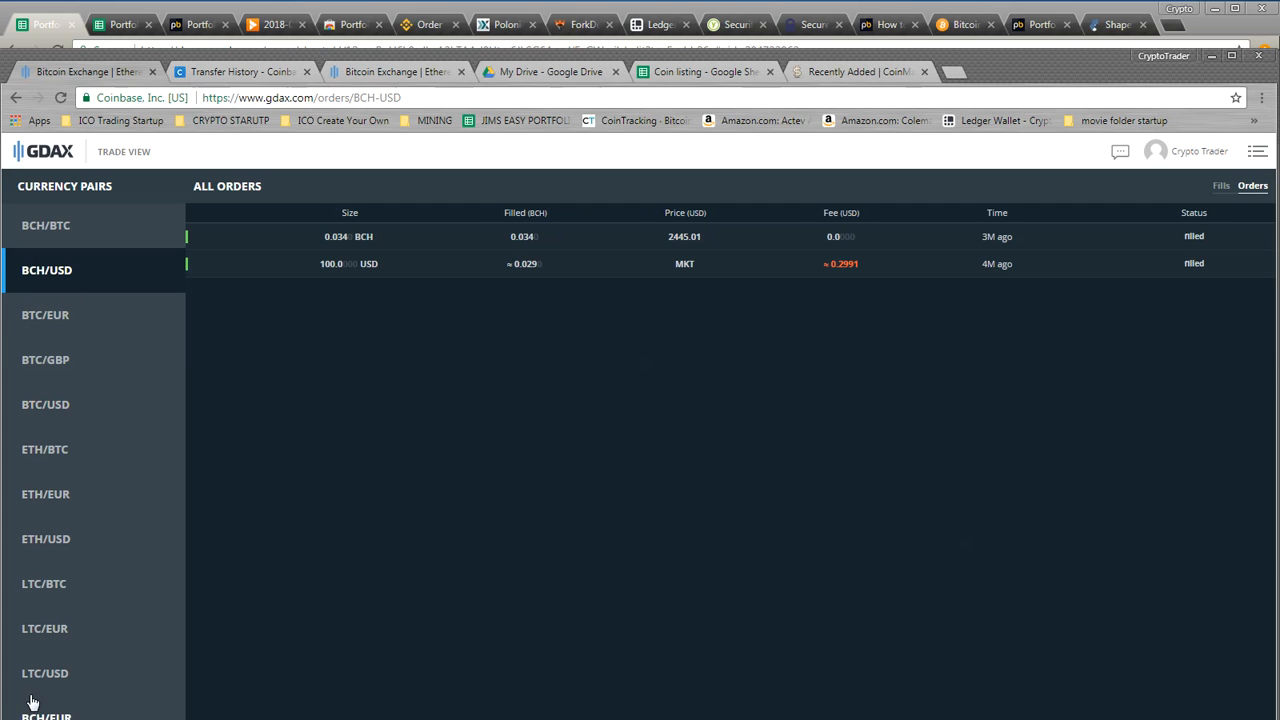
Step: View the LTC/BTC orders in the GDAX order list
{"action": "left_click", "coordinate": [55, 587]}
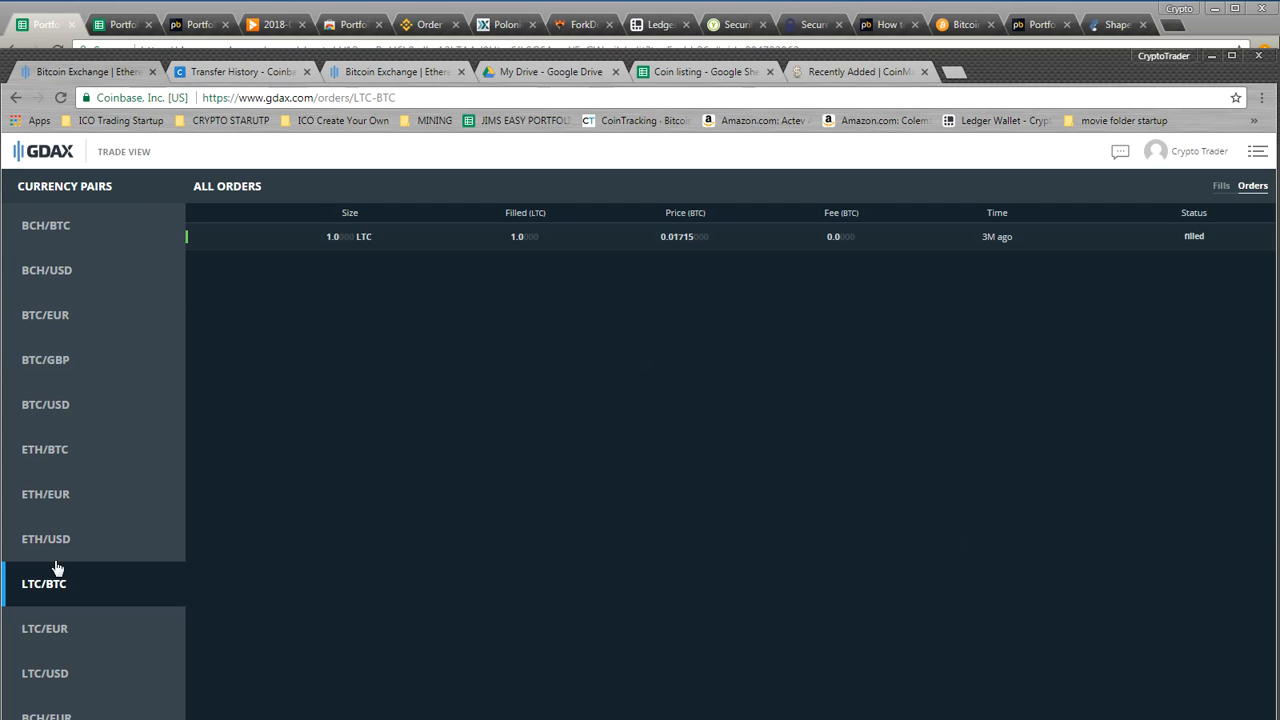
Step: Open the filled LTC/BTC order to examine its fill time, side, size and price, and switch to the account's fills list
{"action": "left_click", "coordinate": [347, 240]}
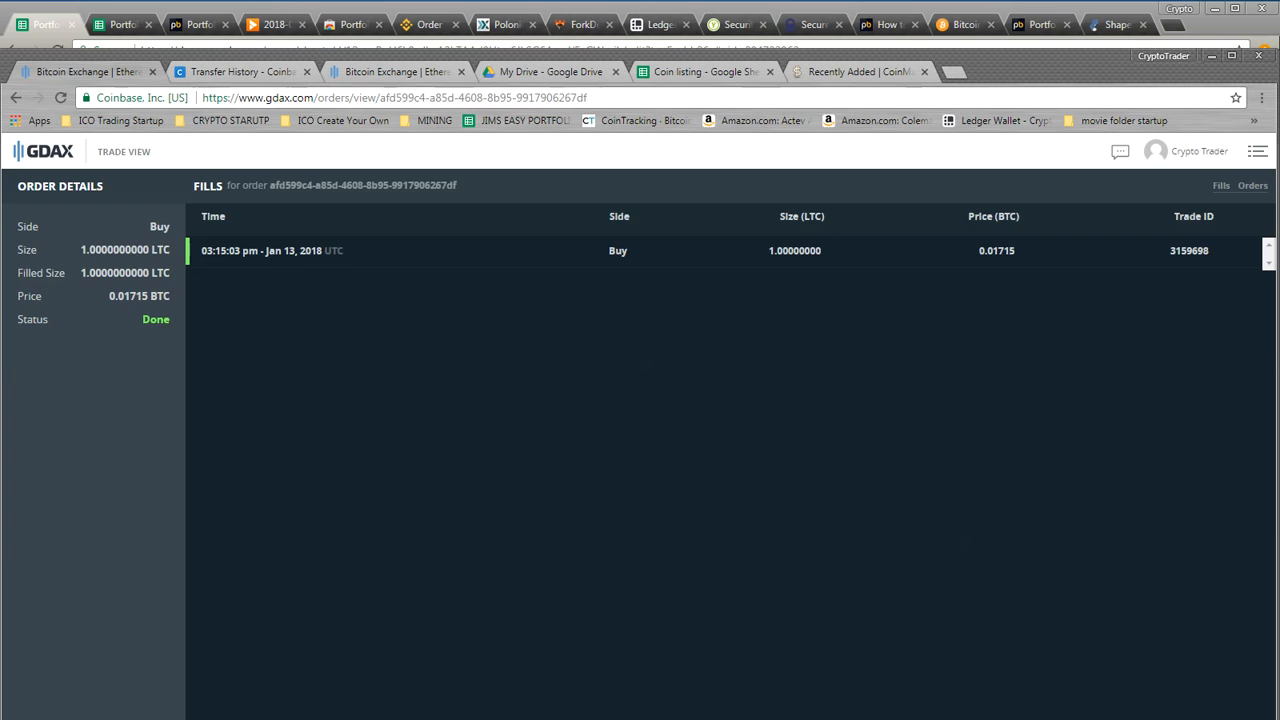
{"action": "key", "text": "alt+Left"}
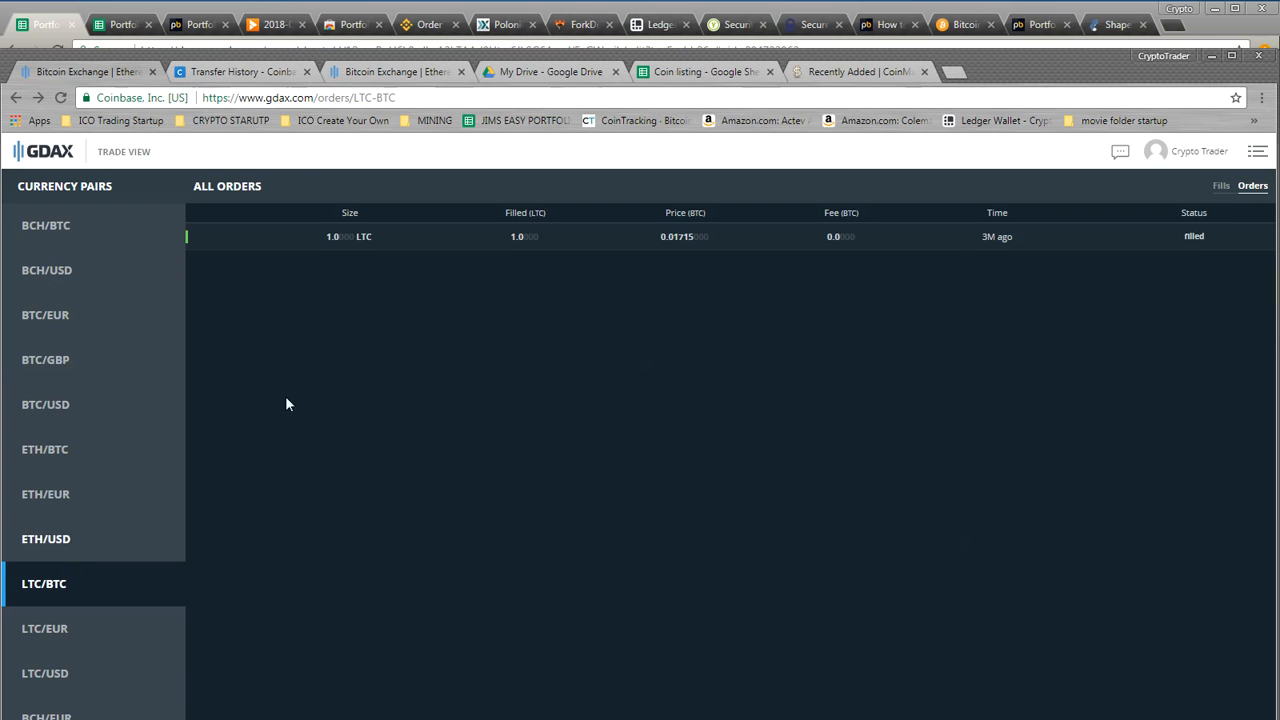
{"action": "left_click", "coordinate": [340, 240]}
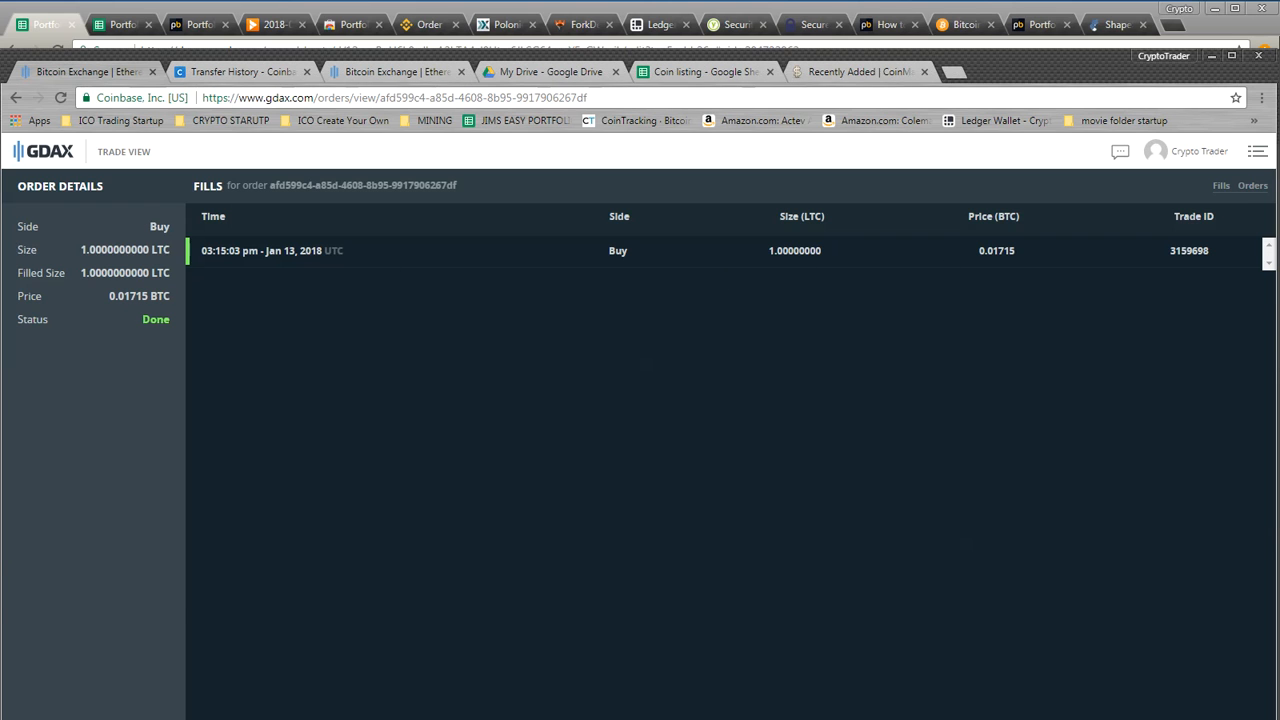
{"action": "left_click", "coordinate": [1221, 186]}
{"action": "left_click", "coordinate": [1243, 256]}
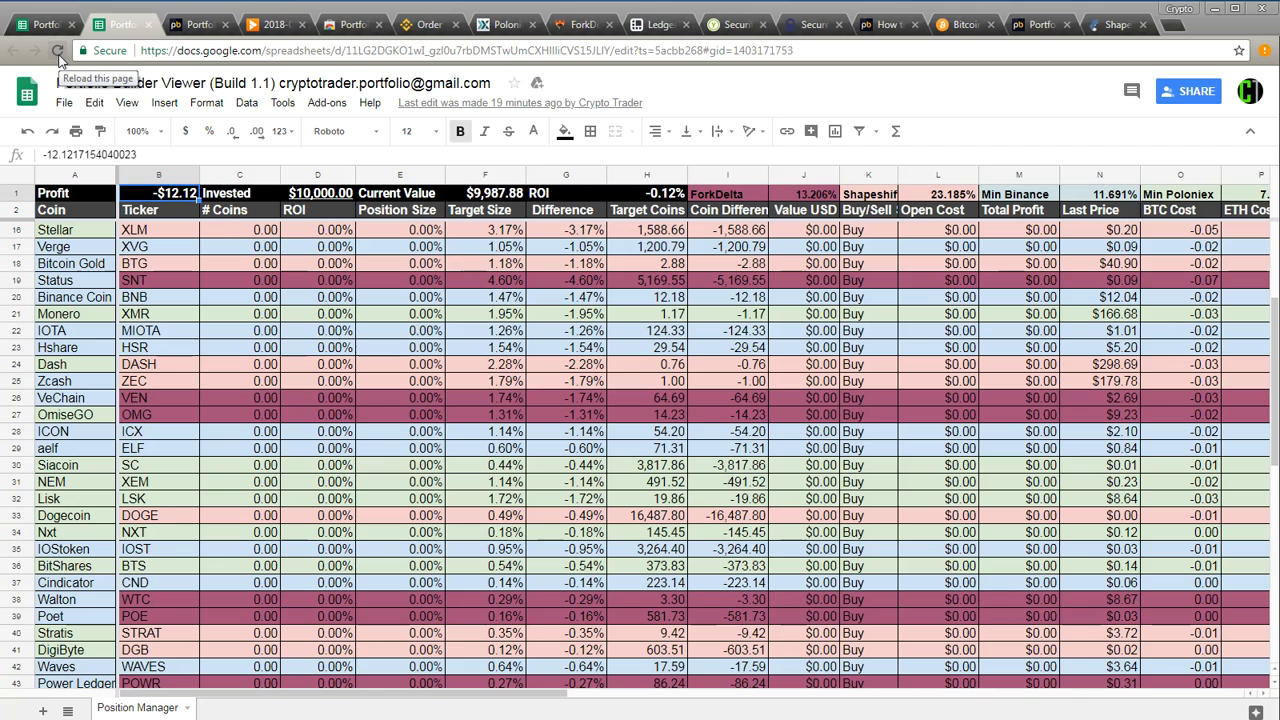
Step: Switch to the Portfolio Builder Viewer spreadsheet and view the Position Manager sheet
{"action": "left_click", "coordinate": [316, 448]}
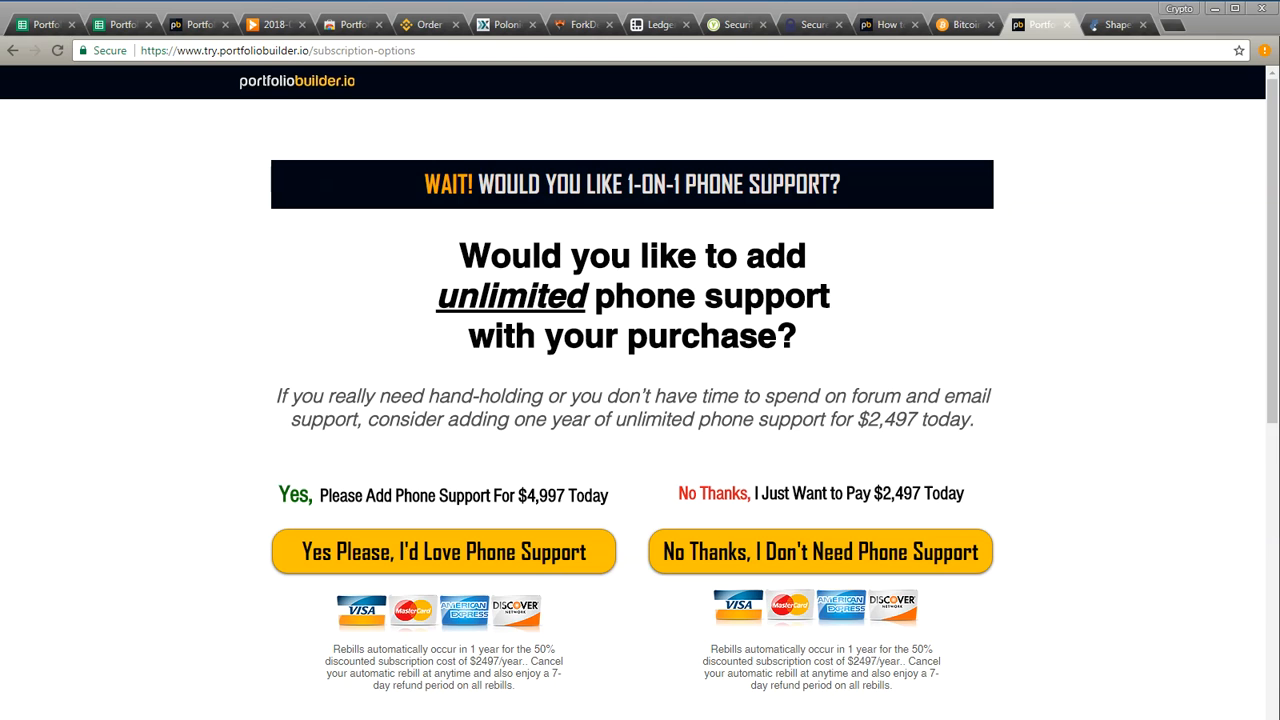
{"action": "key", "text": "ctrl+2"}
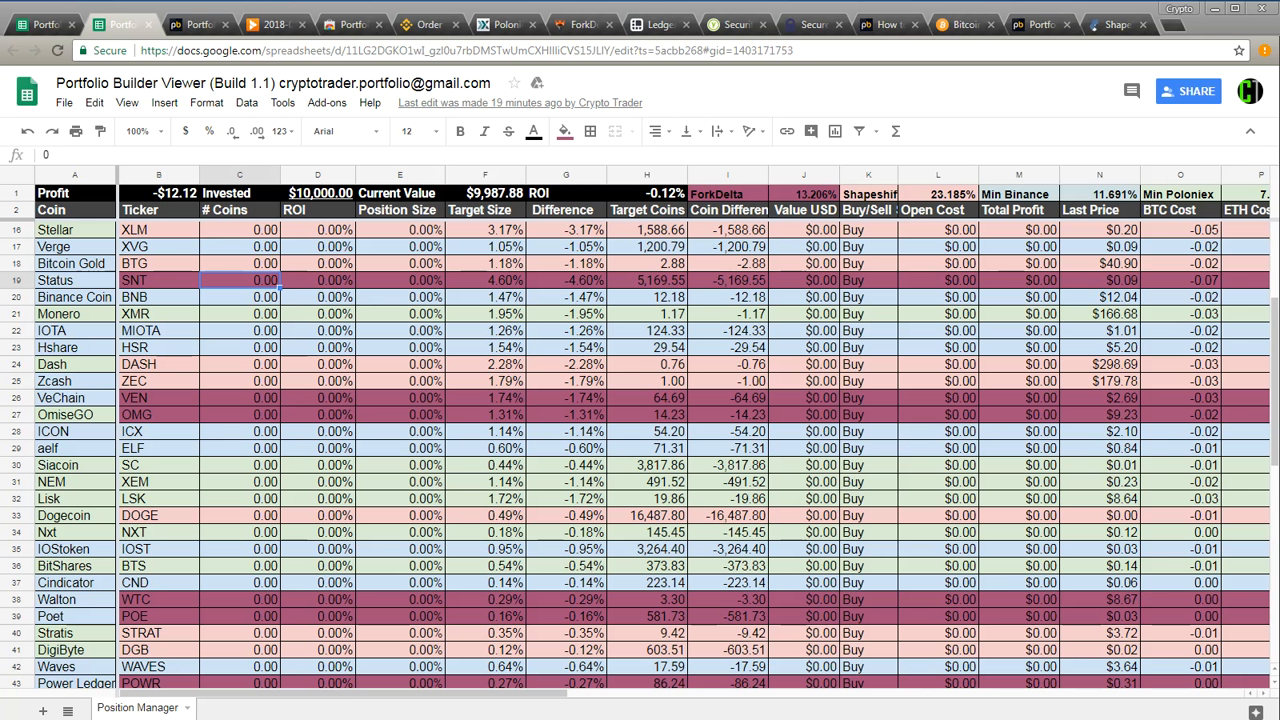